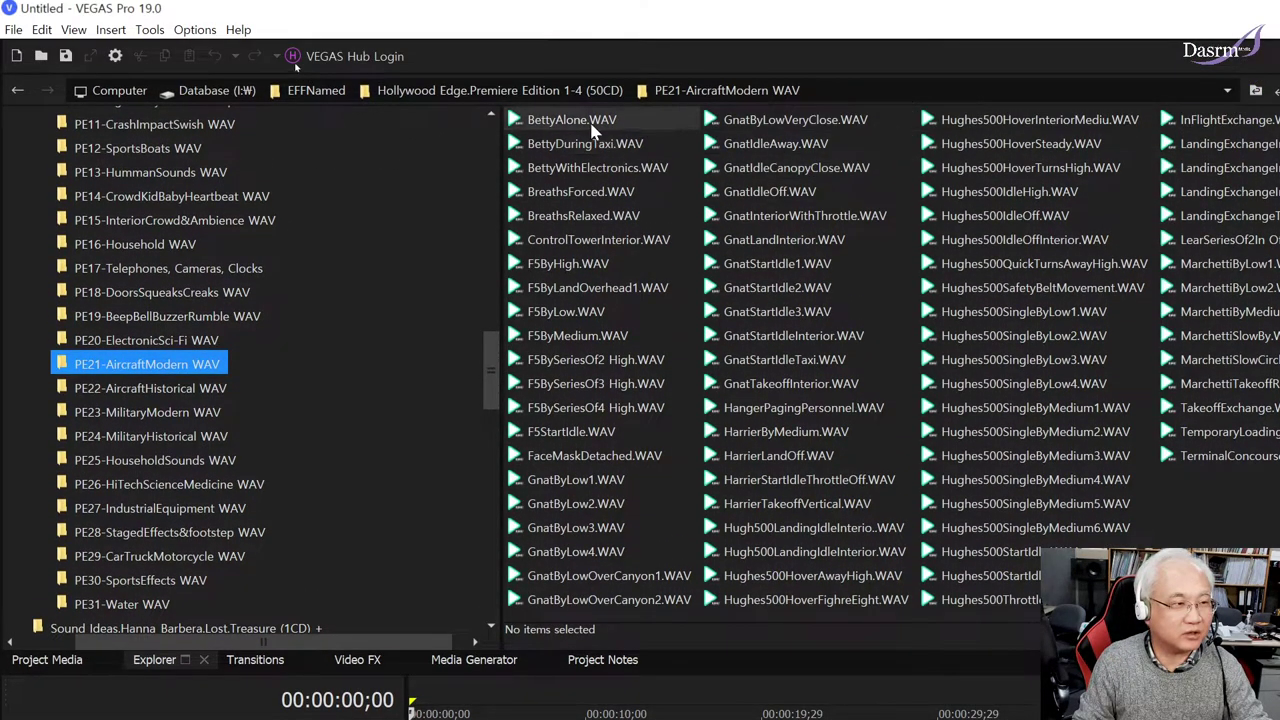
# Step: Preview BettyAlone, BettyDuringTaxi, BettyWithElectronics and ControlTowerInterior in auto-preview
pyautogui.click(590, 119)
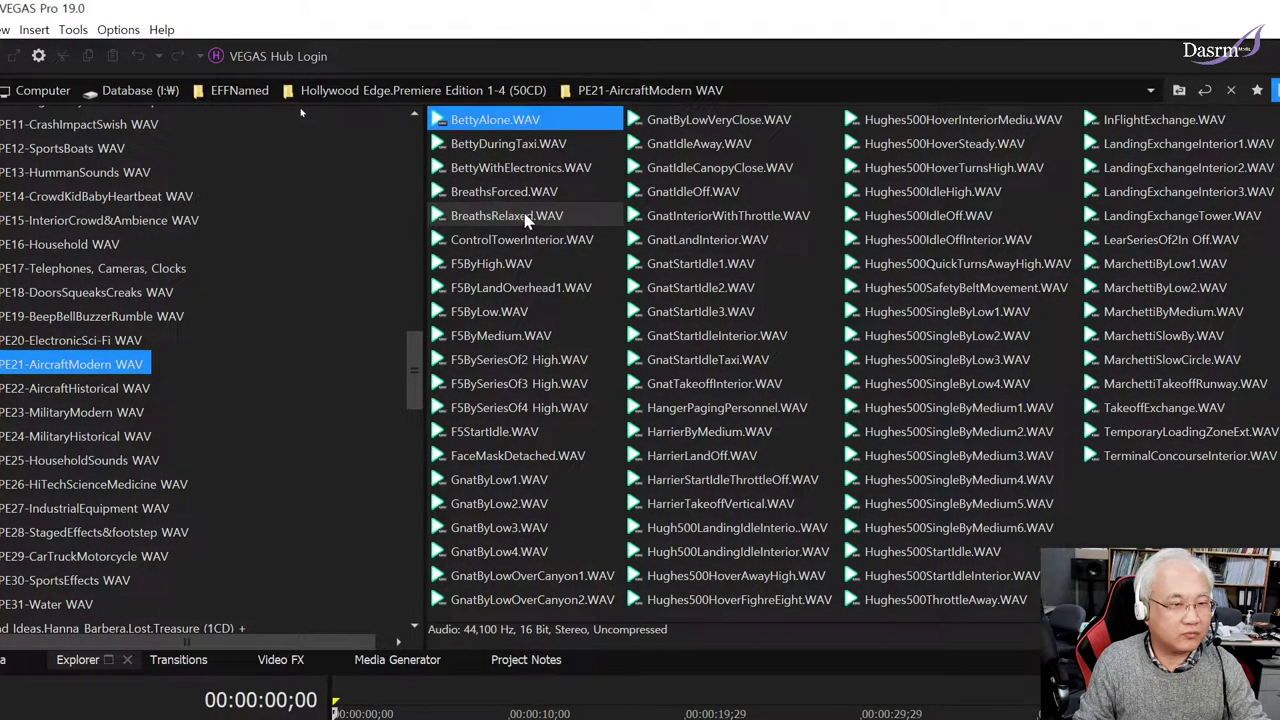
pyautogui.press('Down')
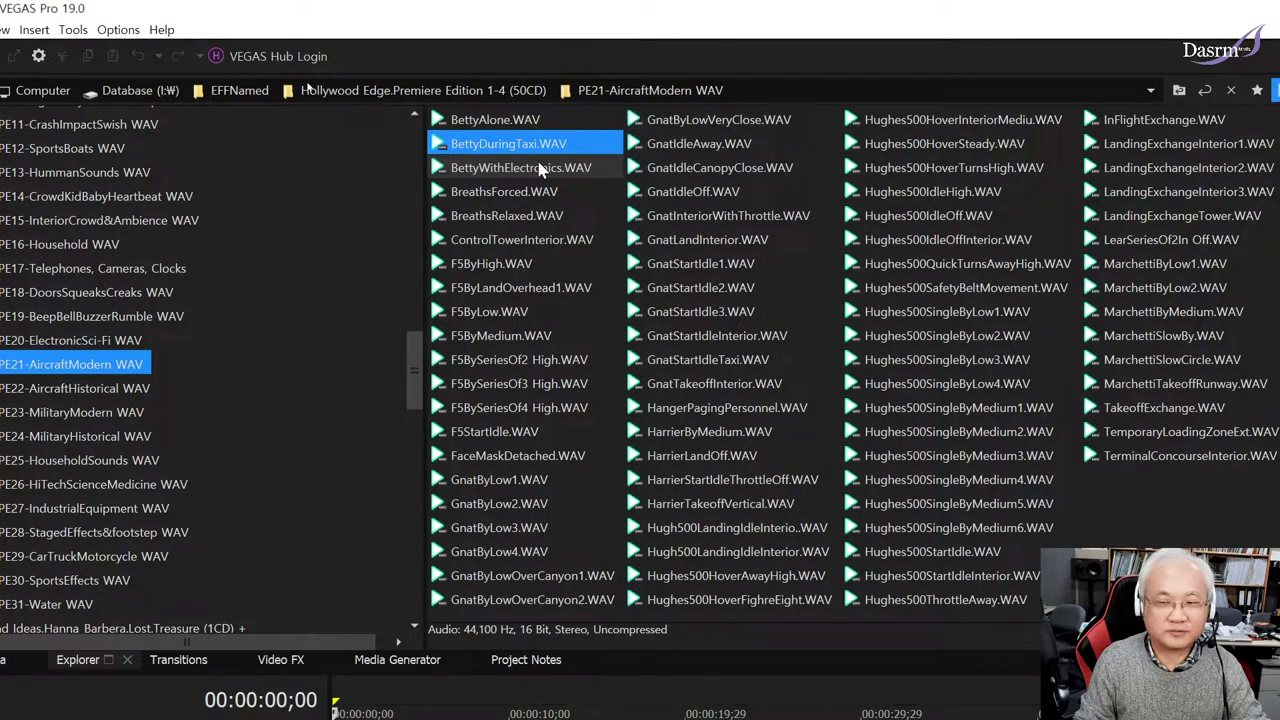
pyautogui.press('Down')
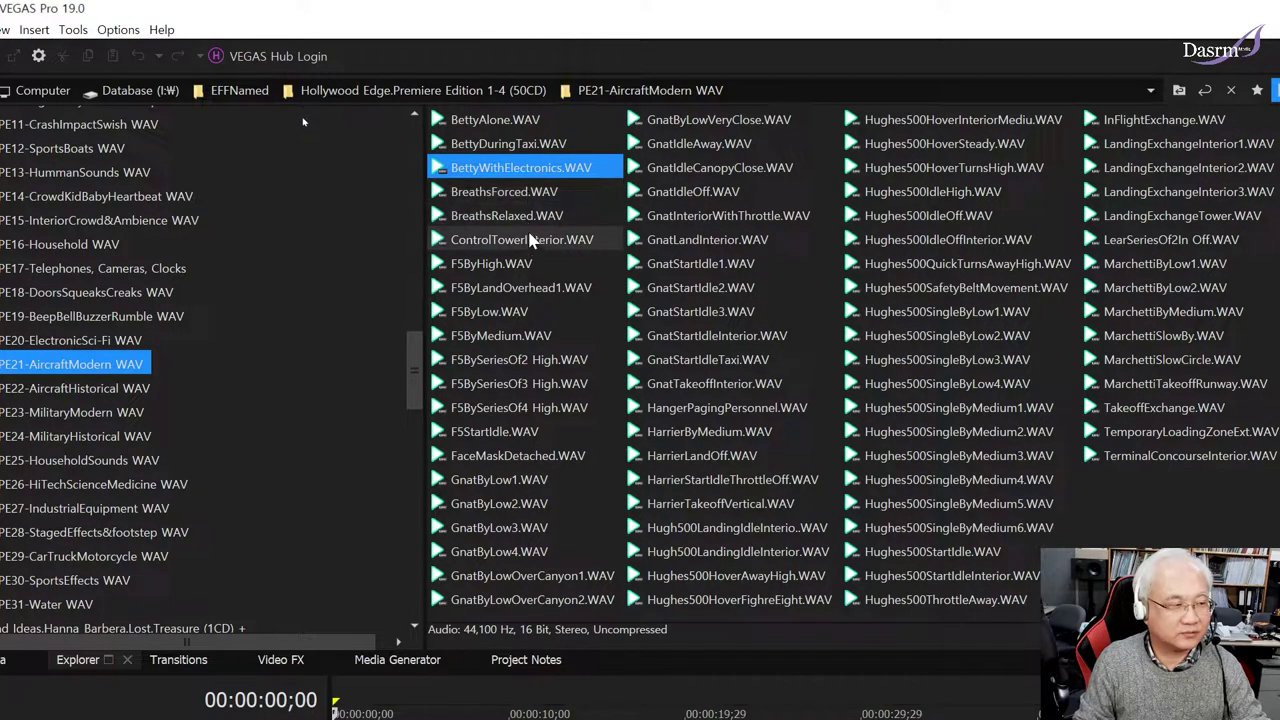
pyautogui.press('Down')
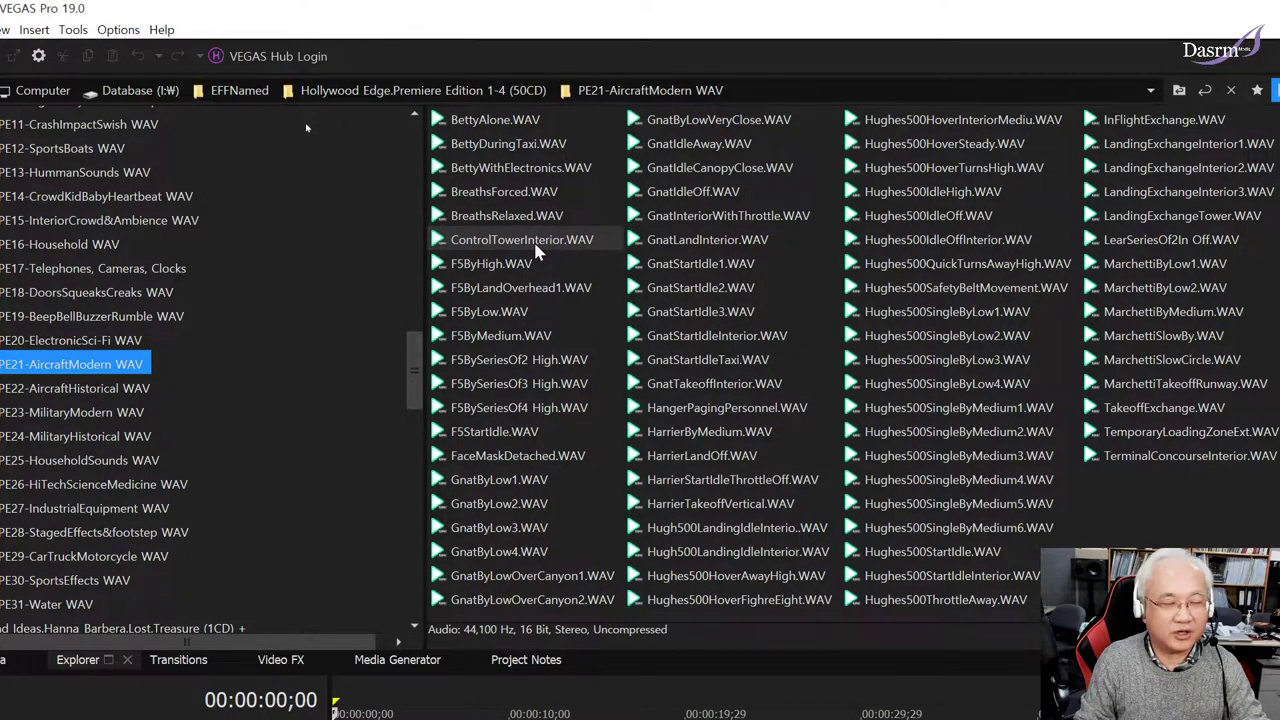
pyautogui.click(533, 244)
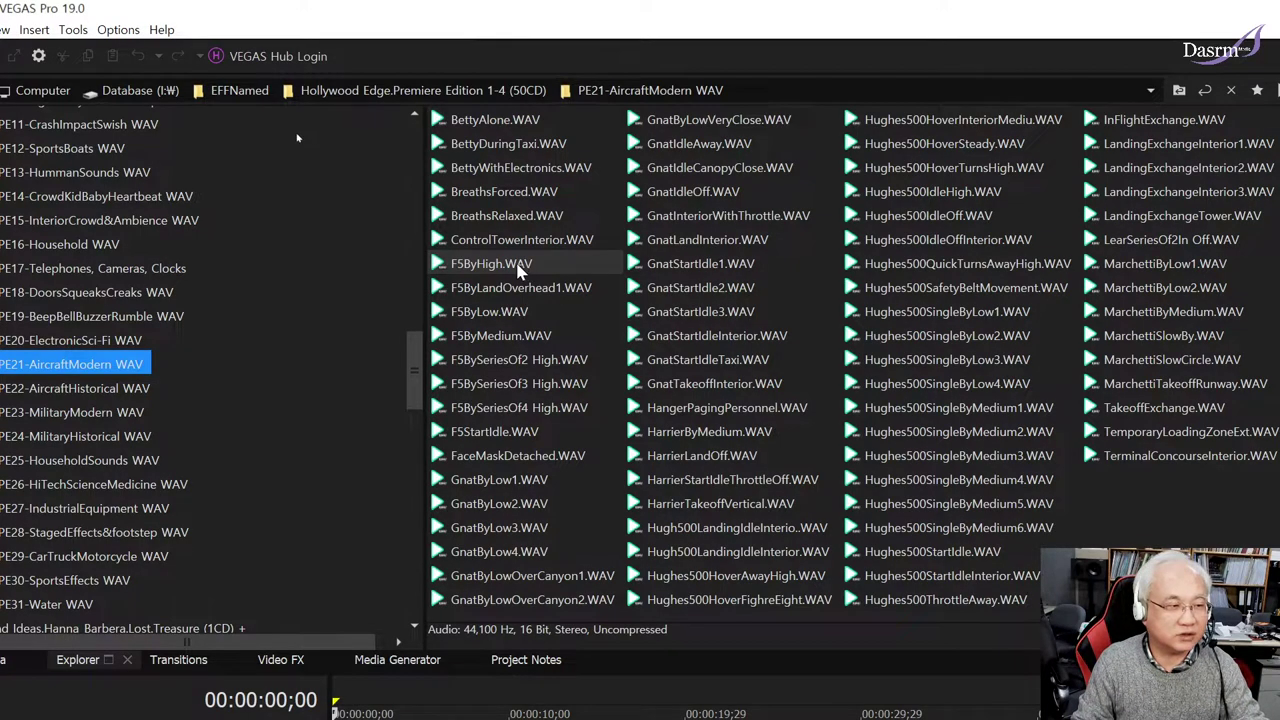
# Step: Preview F5ByLandOverhead1, F5BySeriesOf2/3 High, FaceMaskDetached, GnatByLow1 and GnatByLowOverCanyon1
pyautogui.press('F2')
pyautogui.click(530, 292)
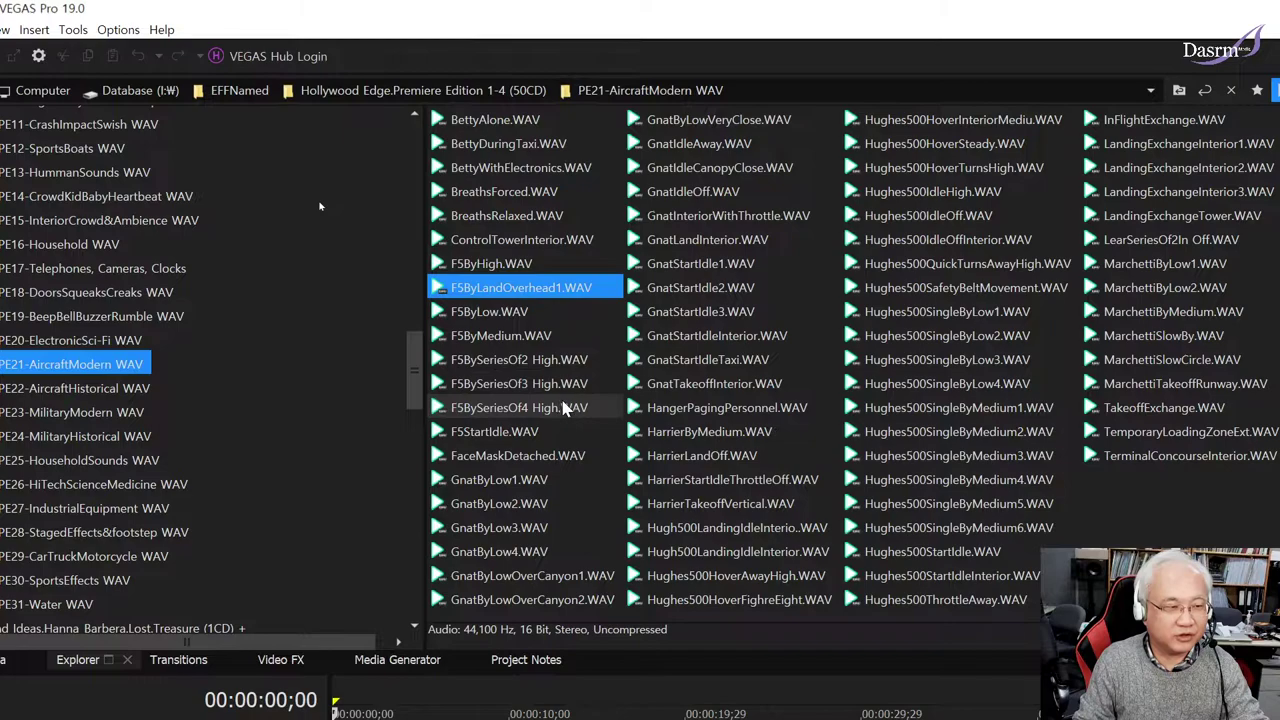
pyautogui.click(537, 364)
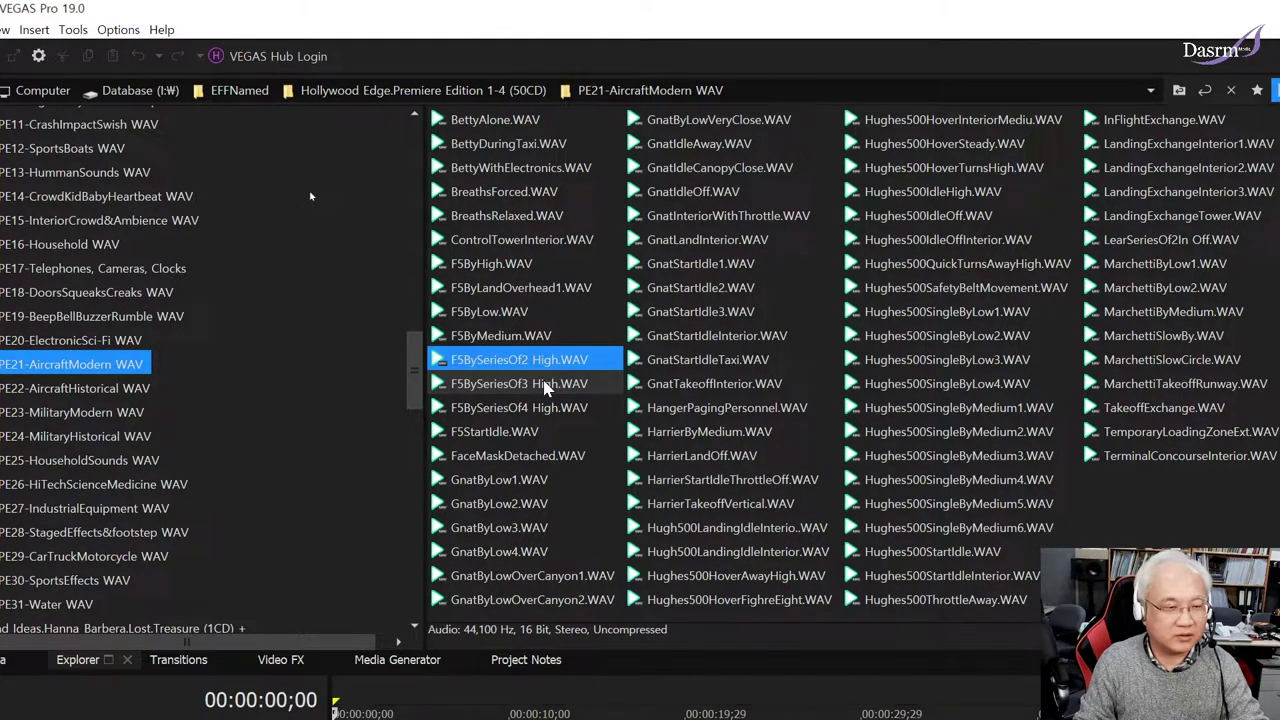
pyautogui.click(542, 388)
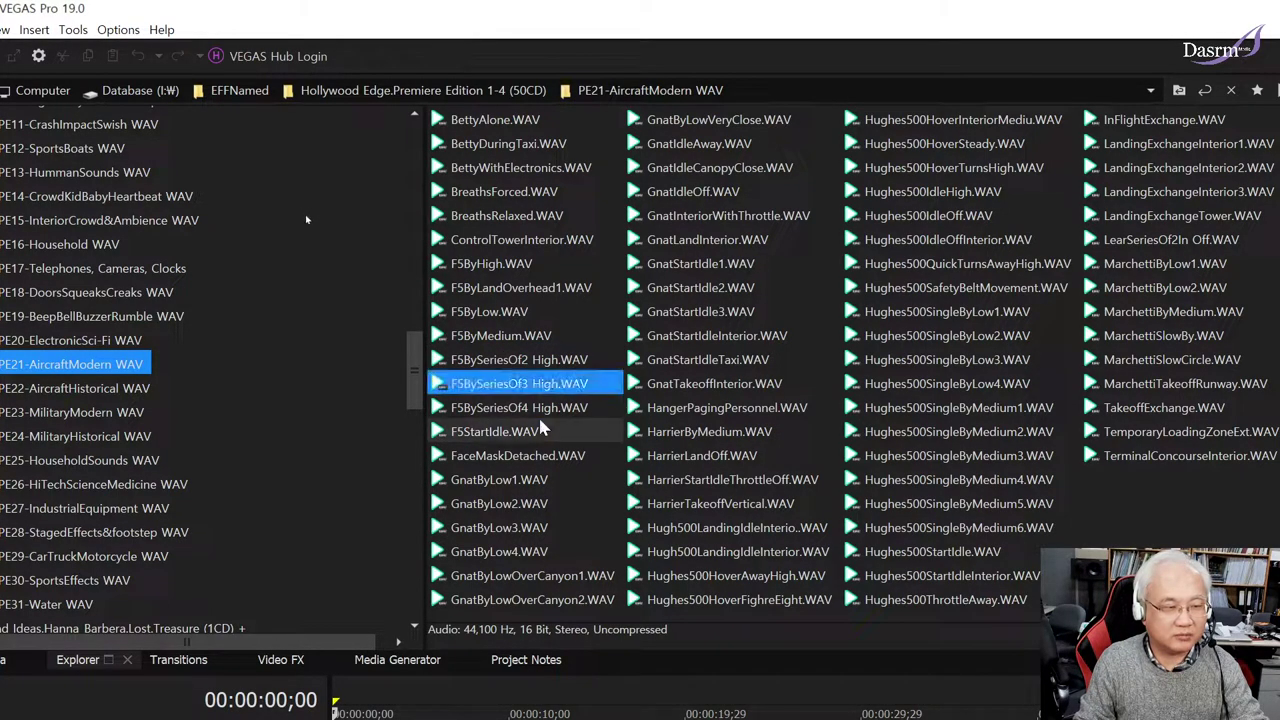
pyautogui.click(508, 465)
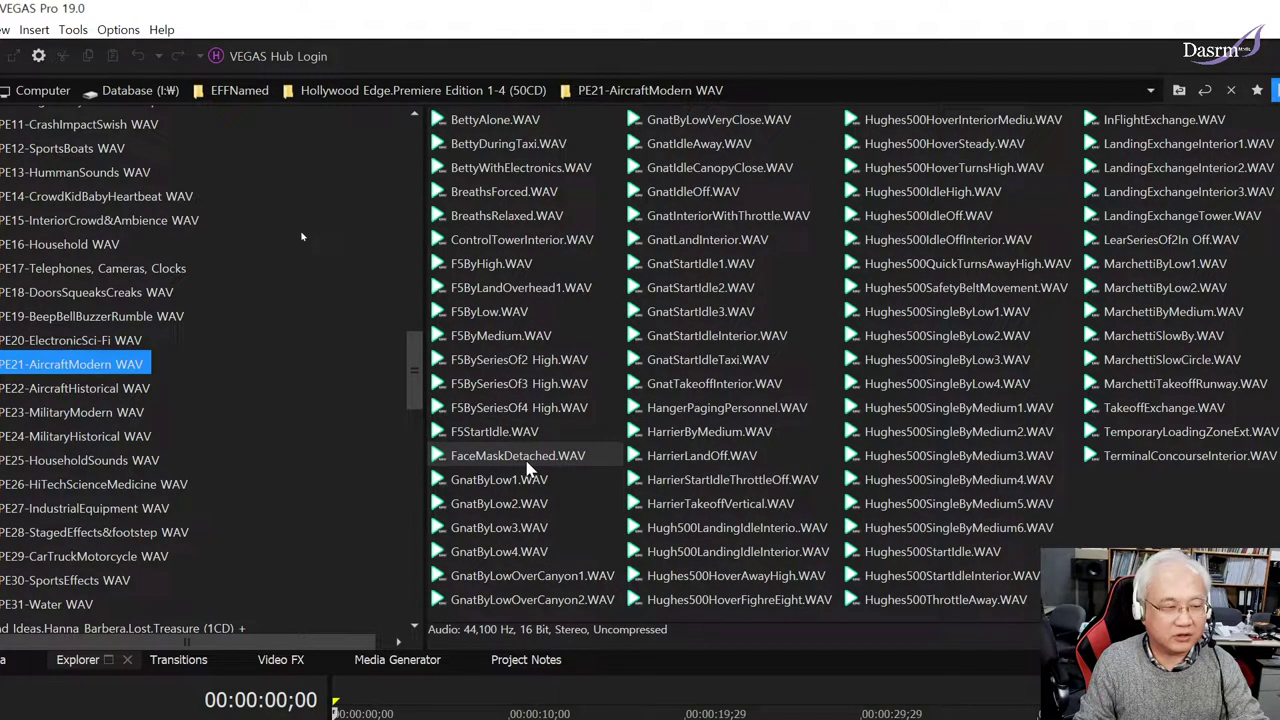
pyautogui.click(527, 462)
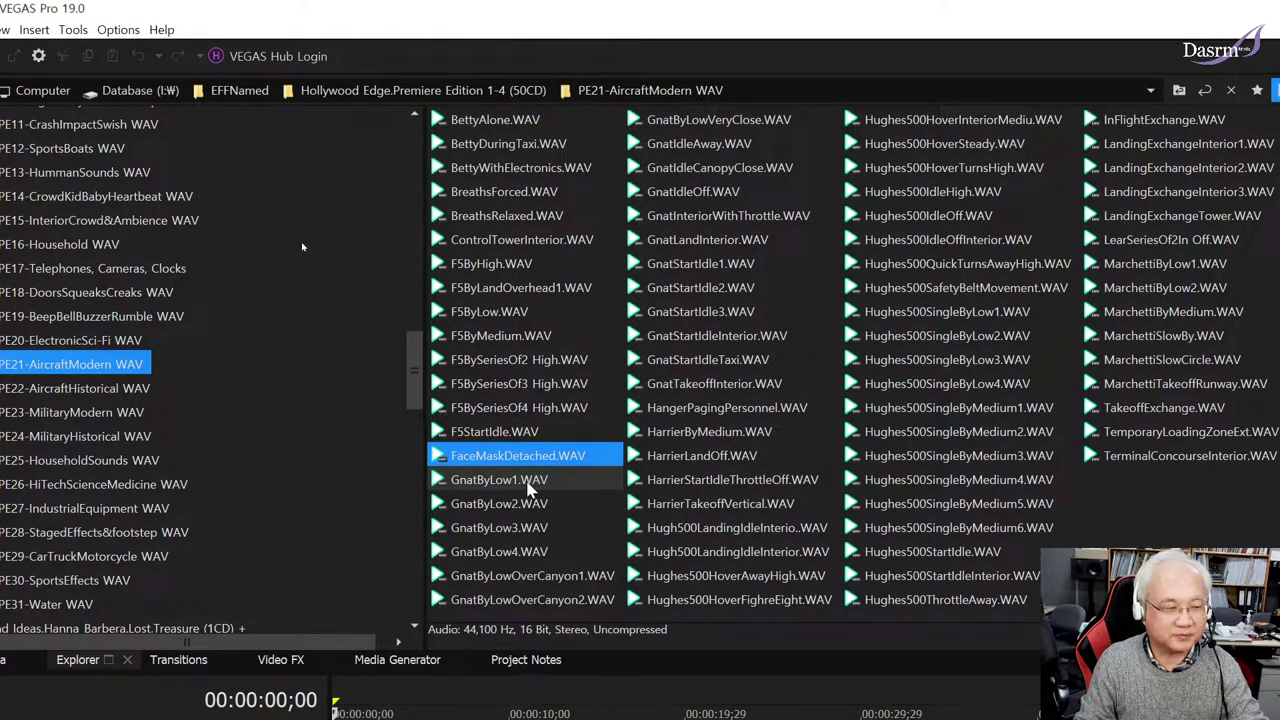
pyautogui.click(528, 484)
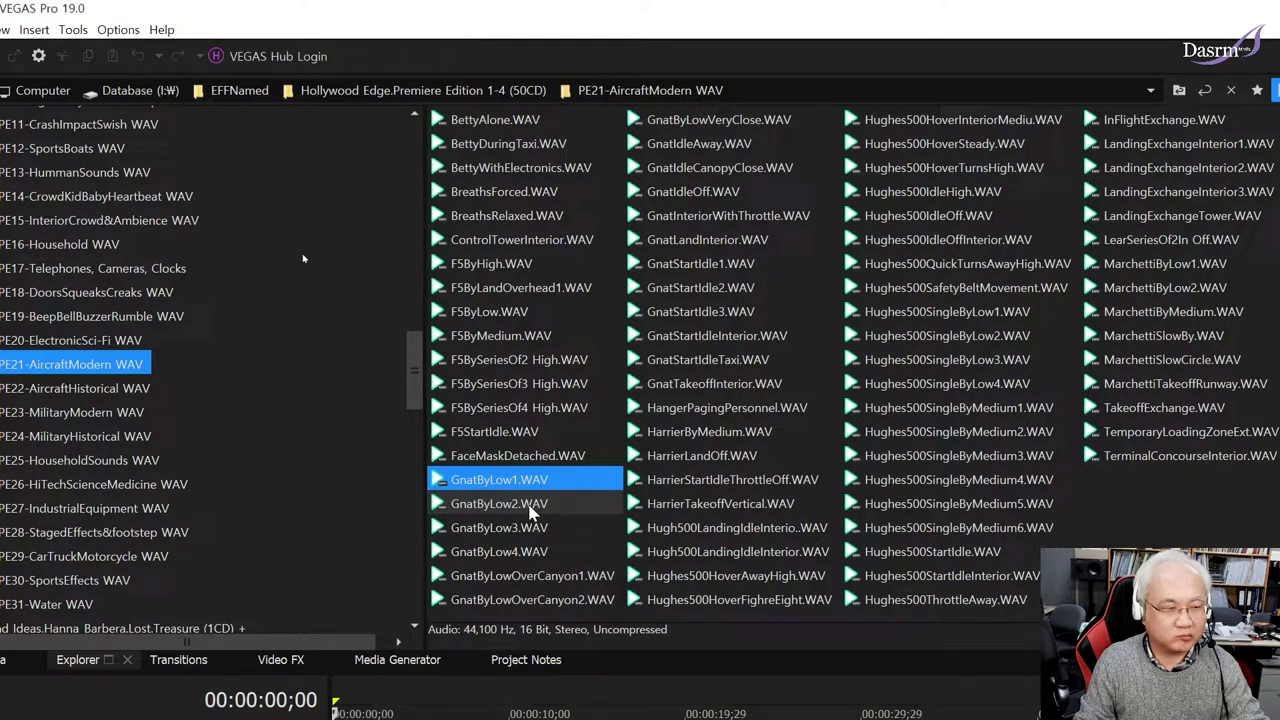
pyautogui.click(540, 578)
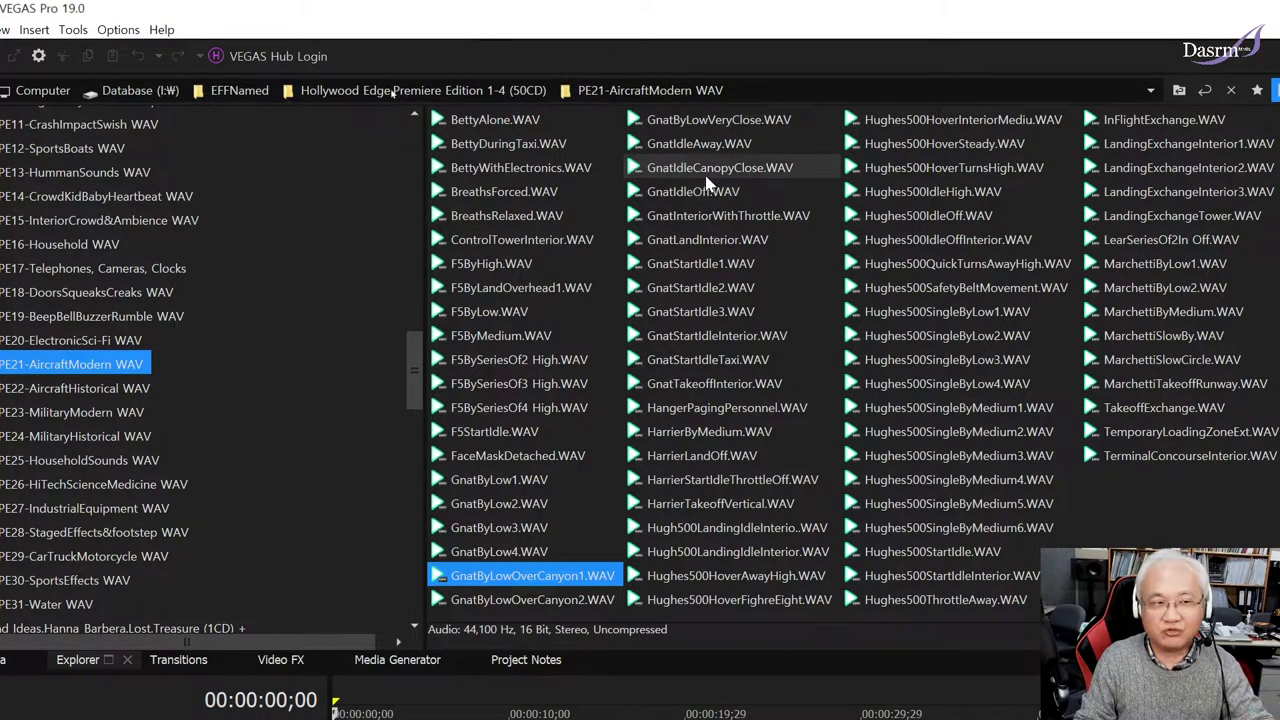
# Step: Preview GnatIdleCanopyClose, GnatStartIdle1, Hughes500QuickTurnsAwayHigh and Hughes500SingleByLow3
pyautogui.click(708, 168)
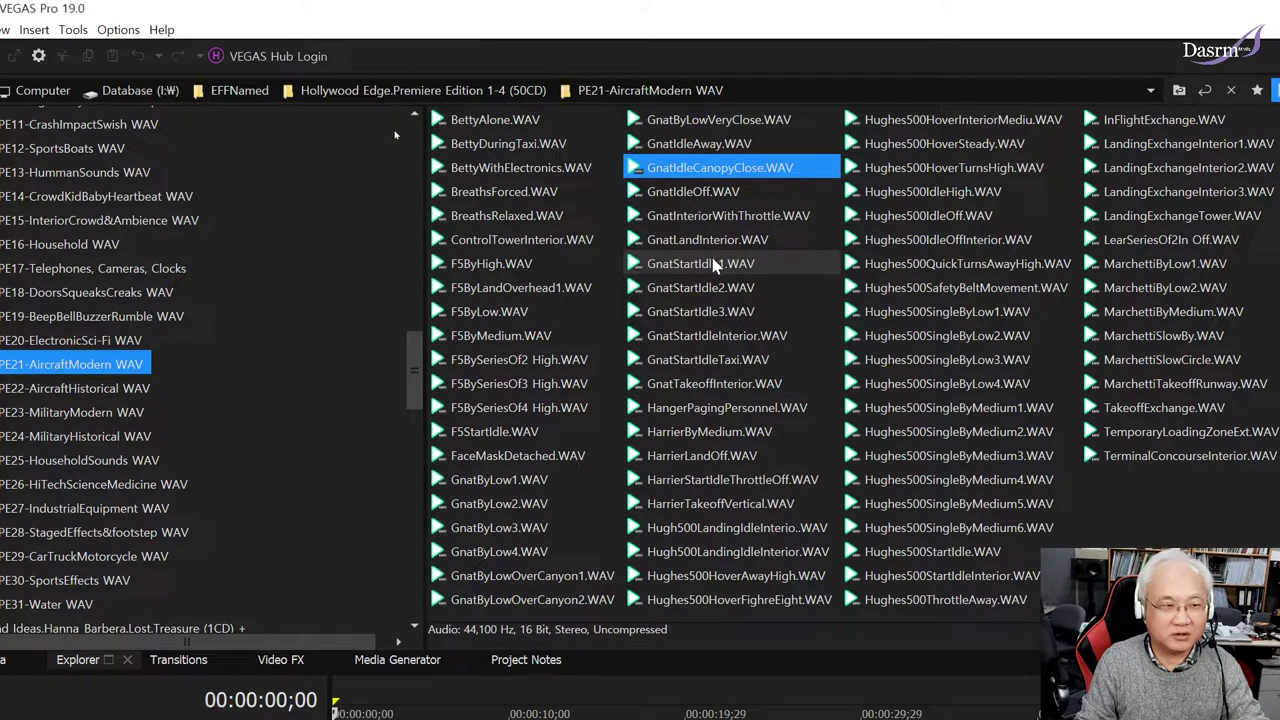
pyautogui.click(714, 264)
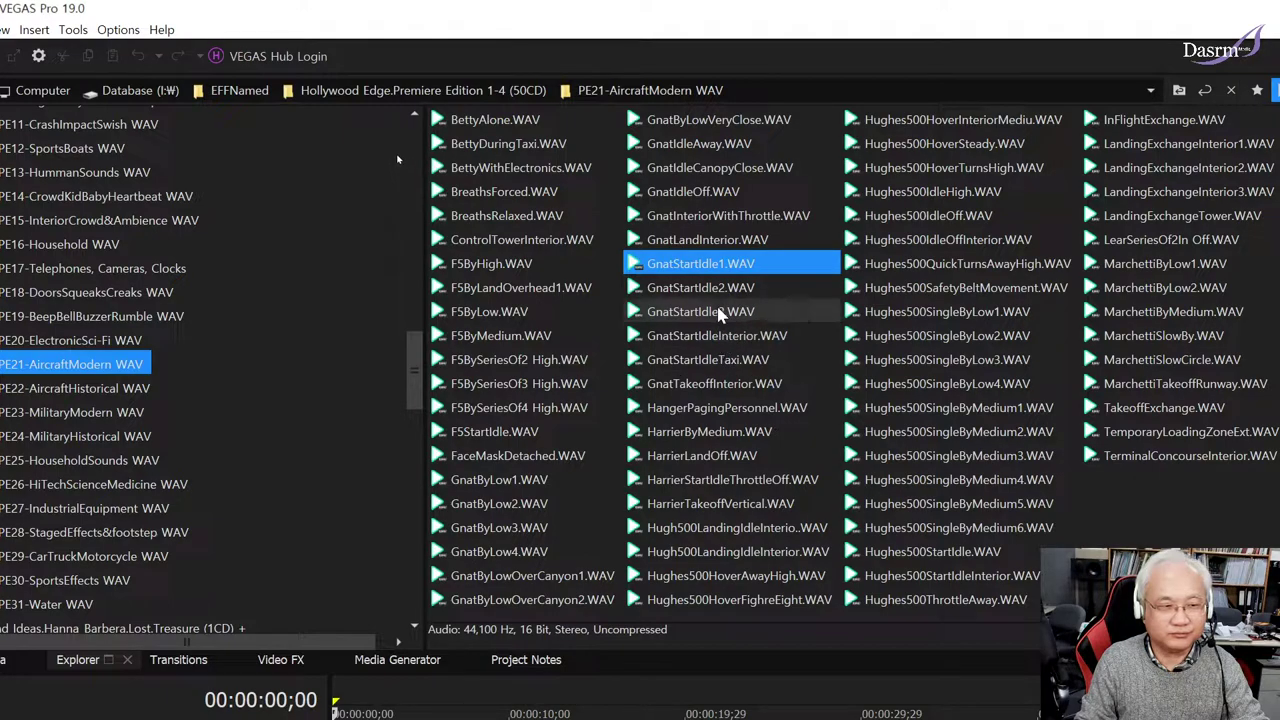
pyautogui.click(952, 274)
pyautogui.click(951, 272)
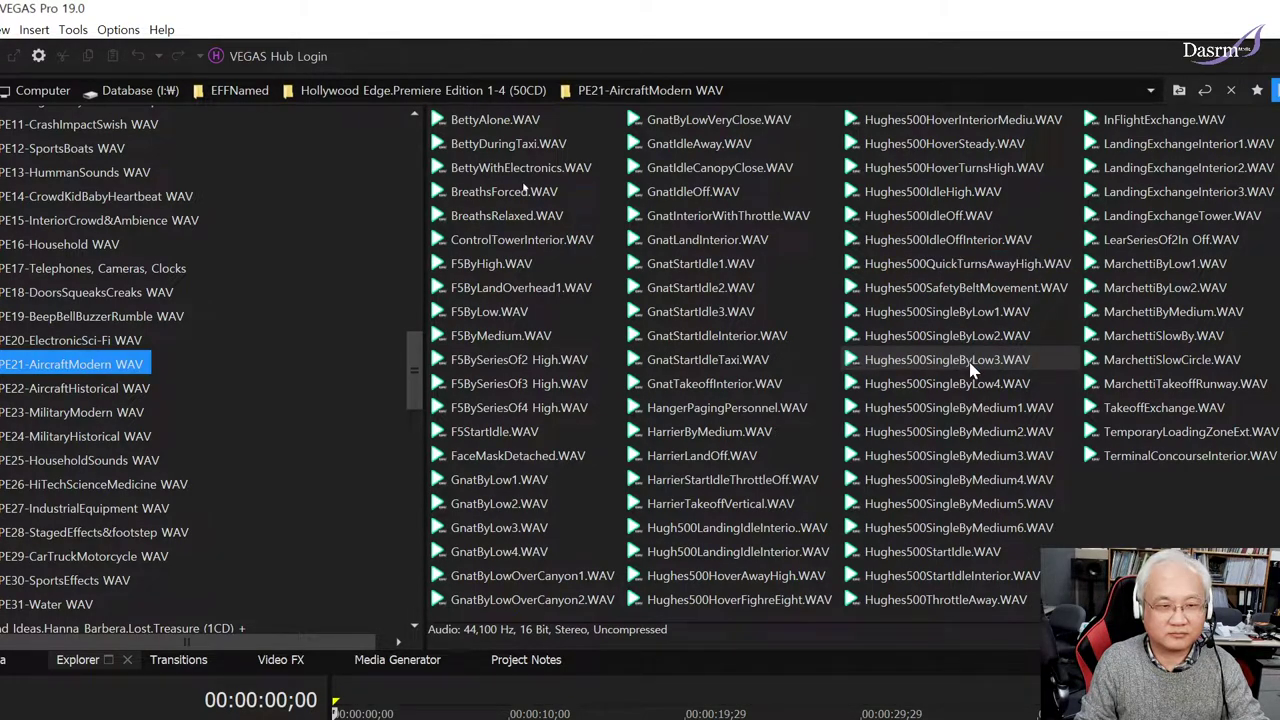
pyautogui.click(968, 362)
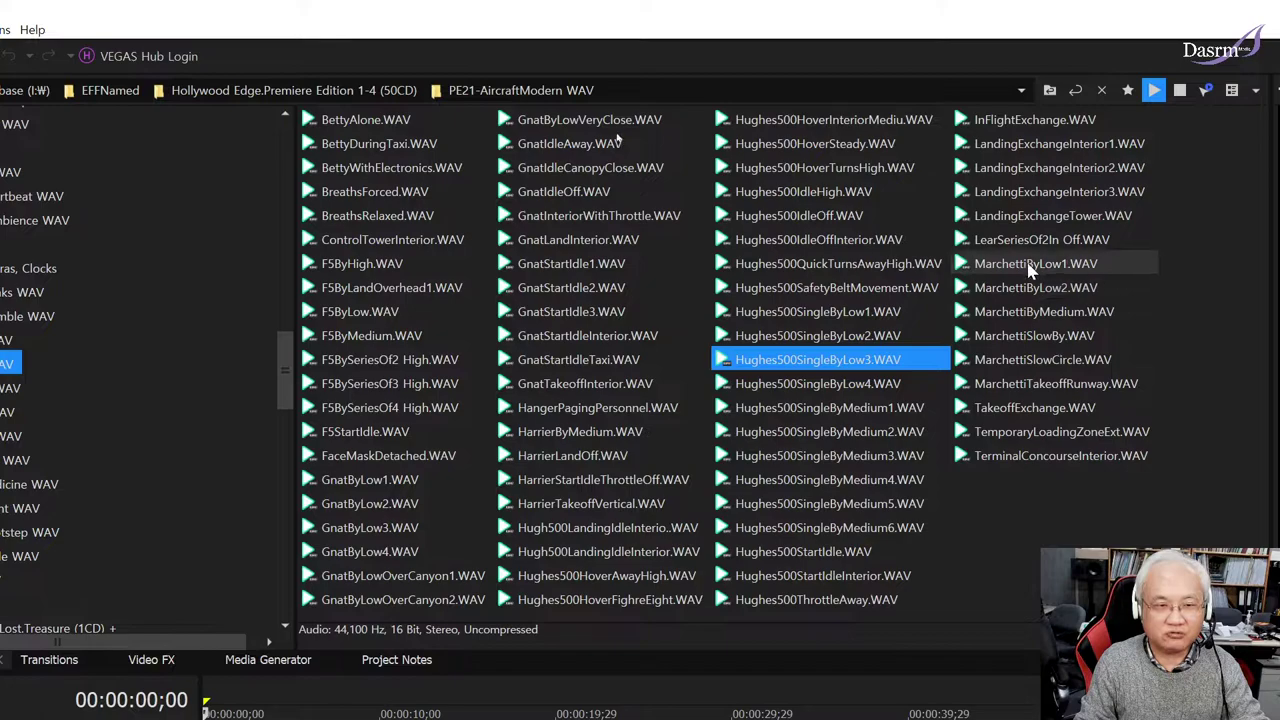
# Step: Preview MarchettiByLow1, LandingExchangeInterior1, MarchettiByMedium and MarchettiSlowBy
pyautogui.click(1037, 272)
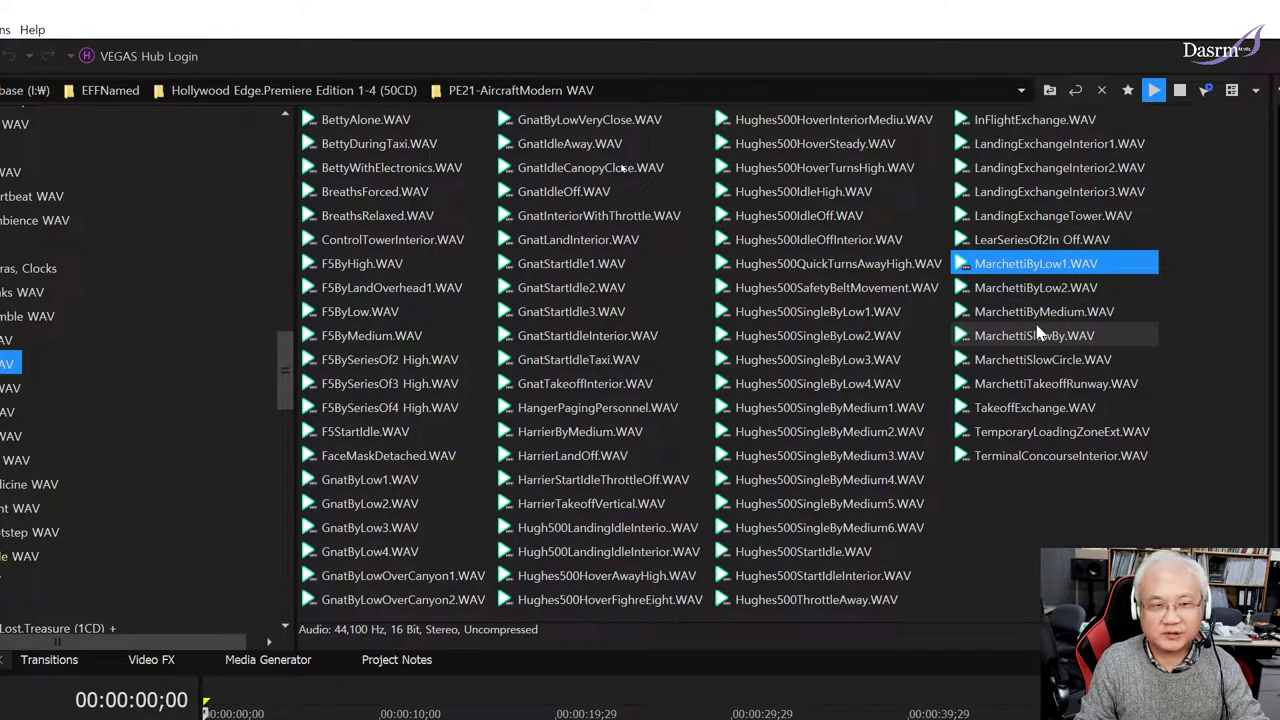
pyautogui.click(1045, 145)
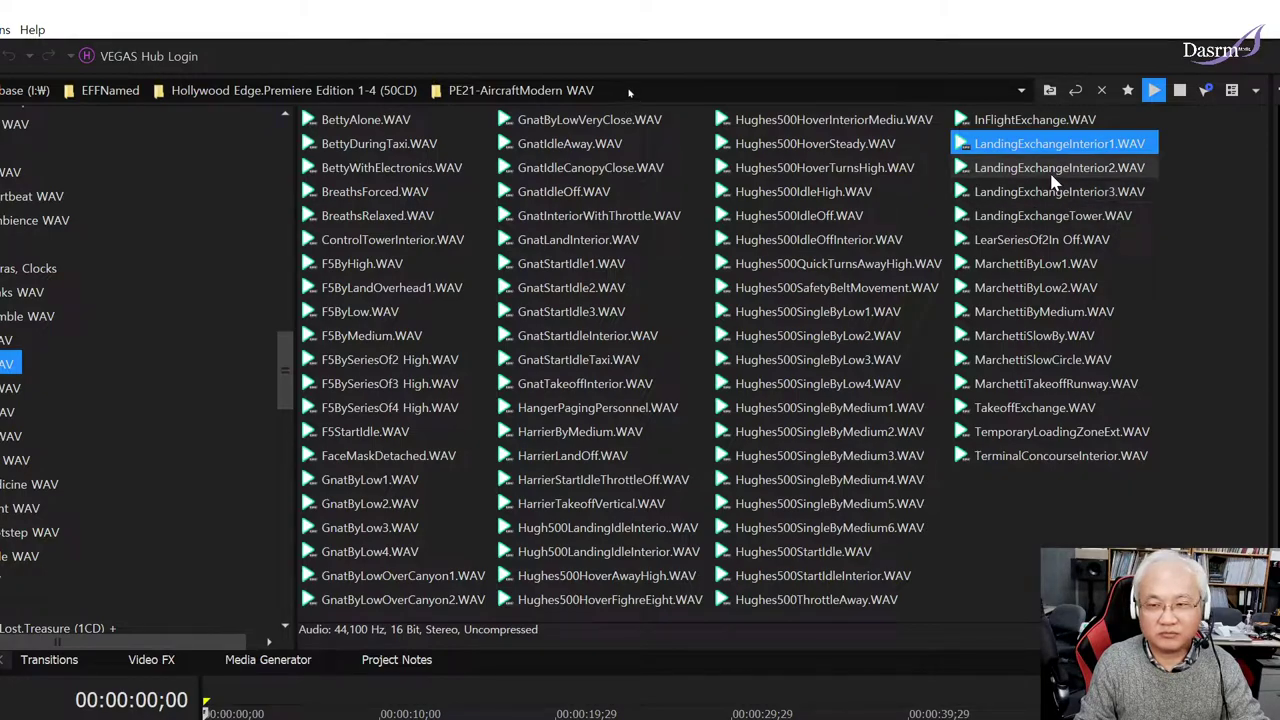
pyautogui.click(1055, 312)
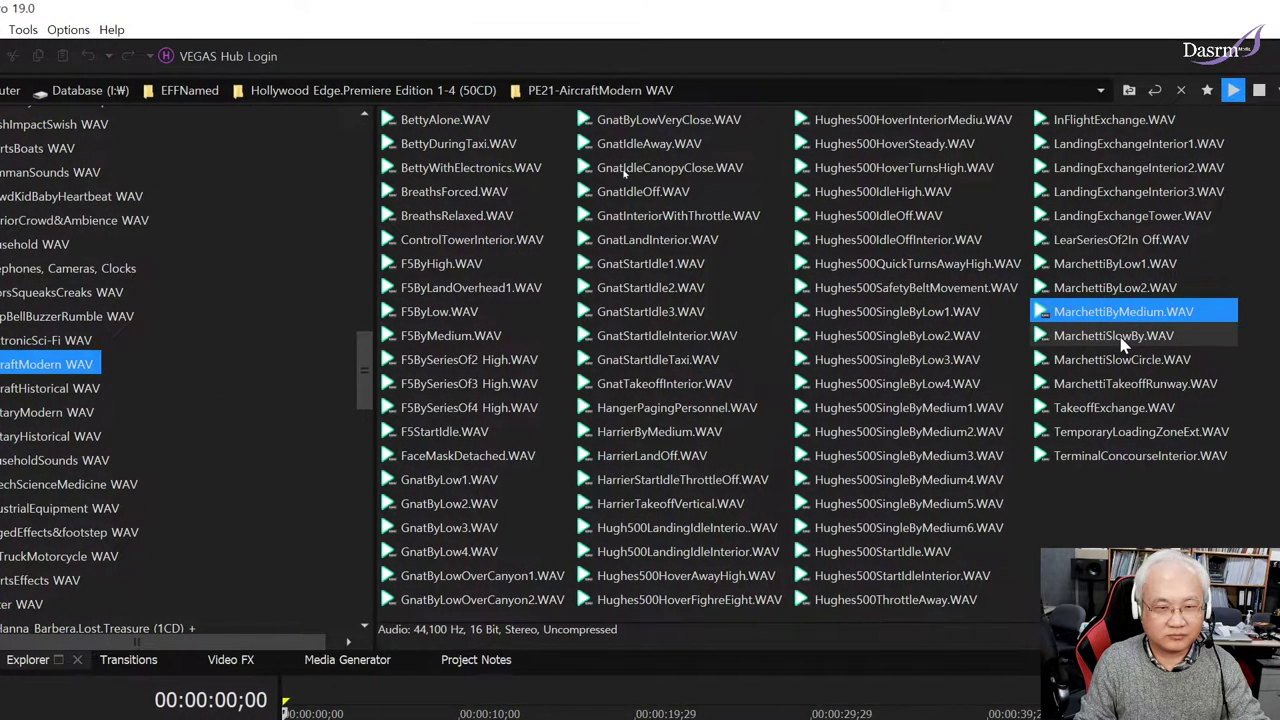
pyautogui.click(1122, 339)
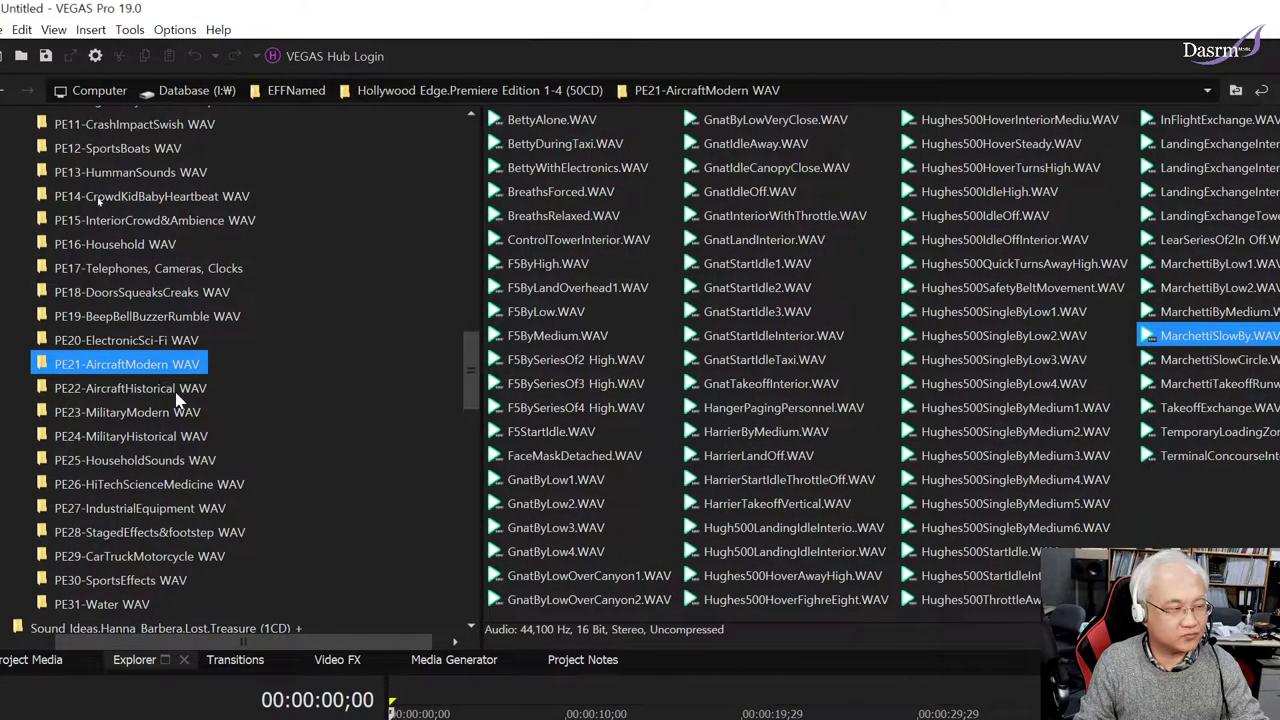
# Step: In PE22-AircraftHistorical WAV, preview three Beechcraft sounds and BroussardByMedium1 and 3
pyautogui.click(168, 390)
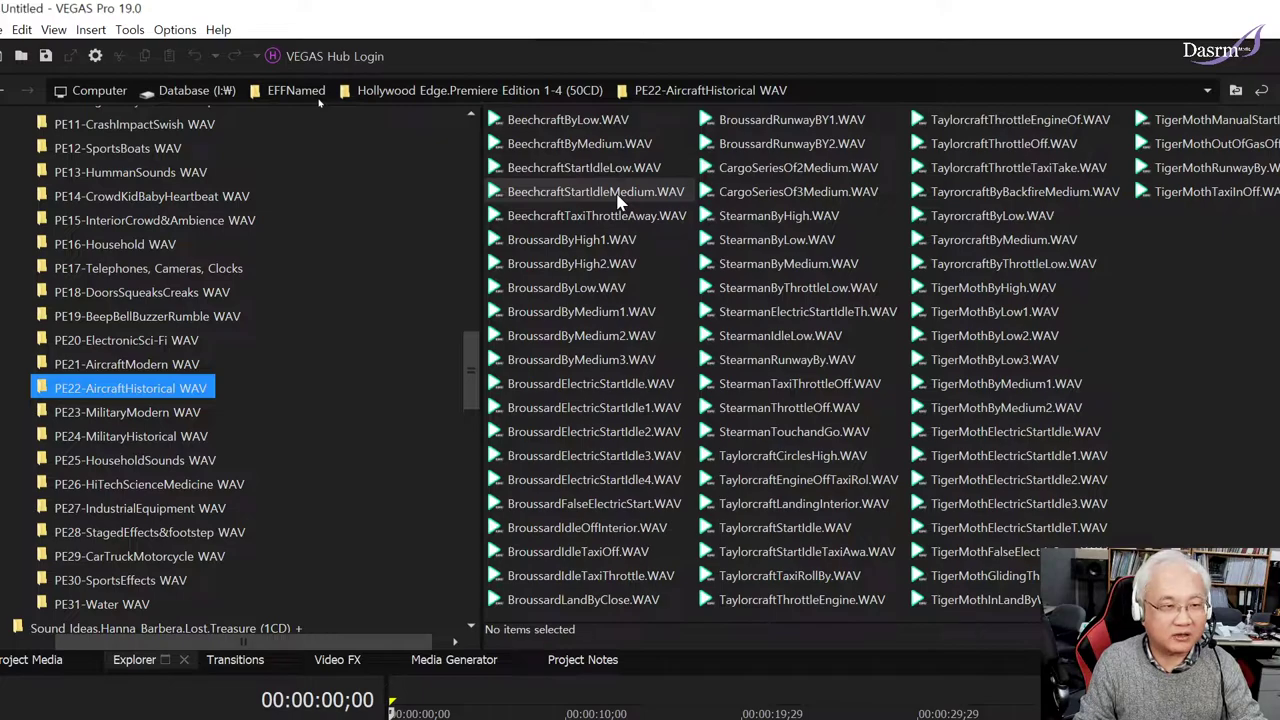
pyautogui.click(618, 195)
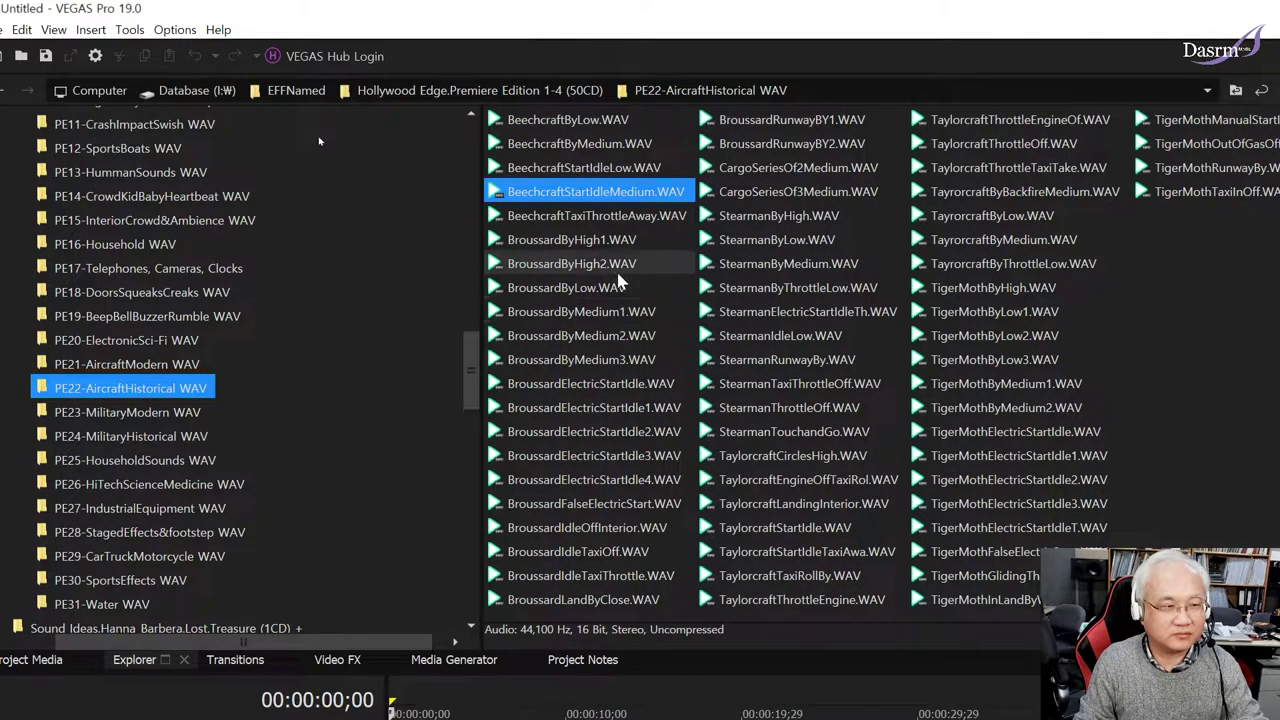
pyautogui.click(611, 218)
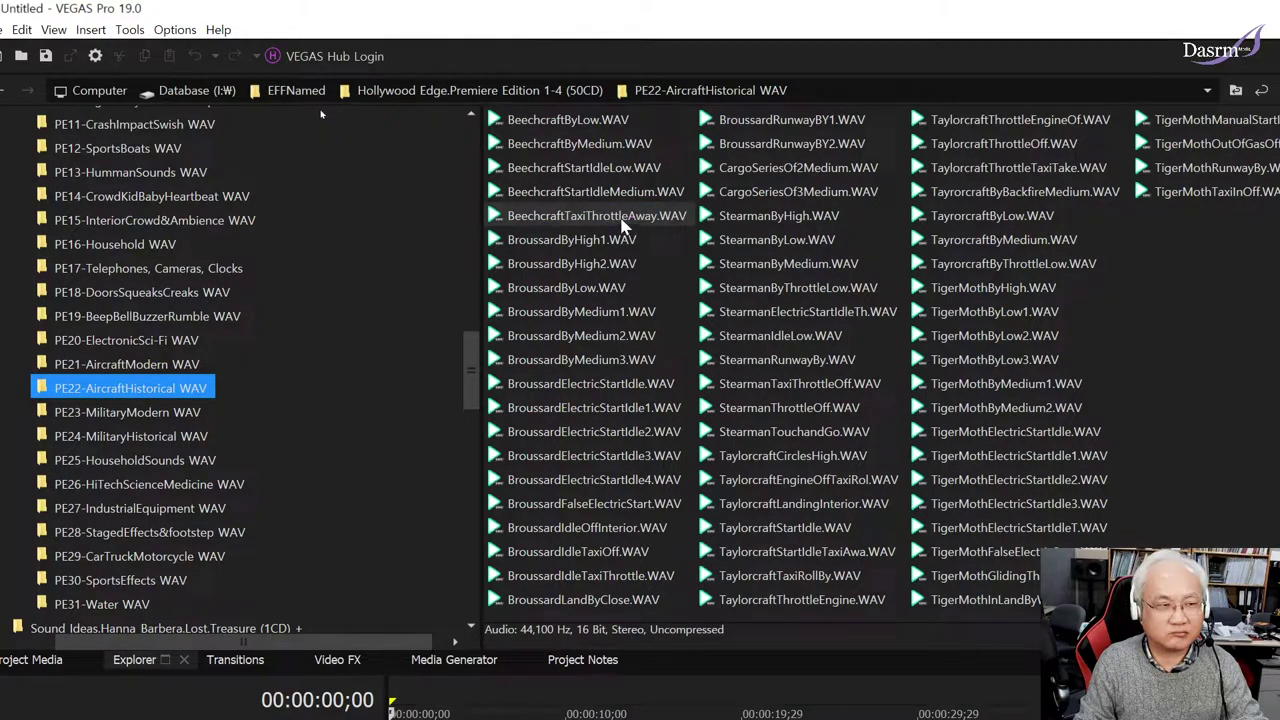
pyautogui.click(628, 172)
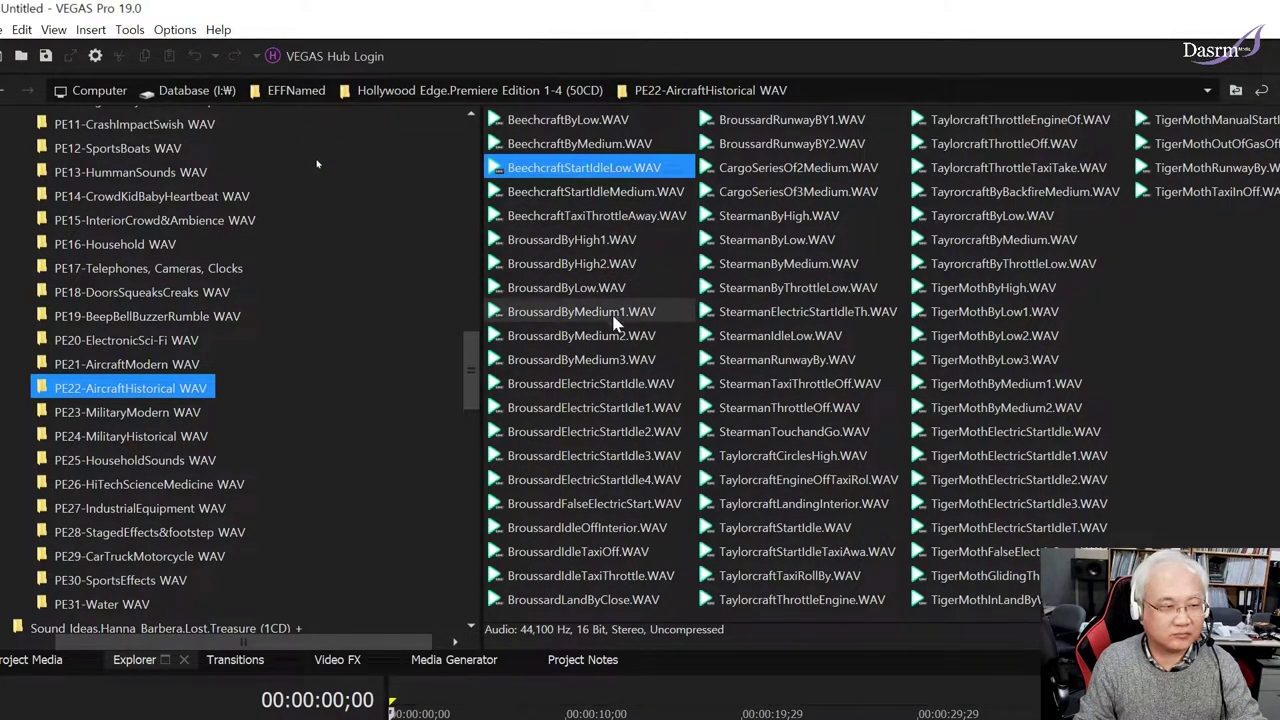
pyautogui.click(615, 314)
pyautogui.click(618, 362)
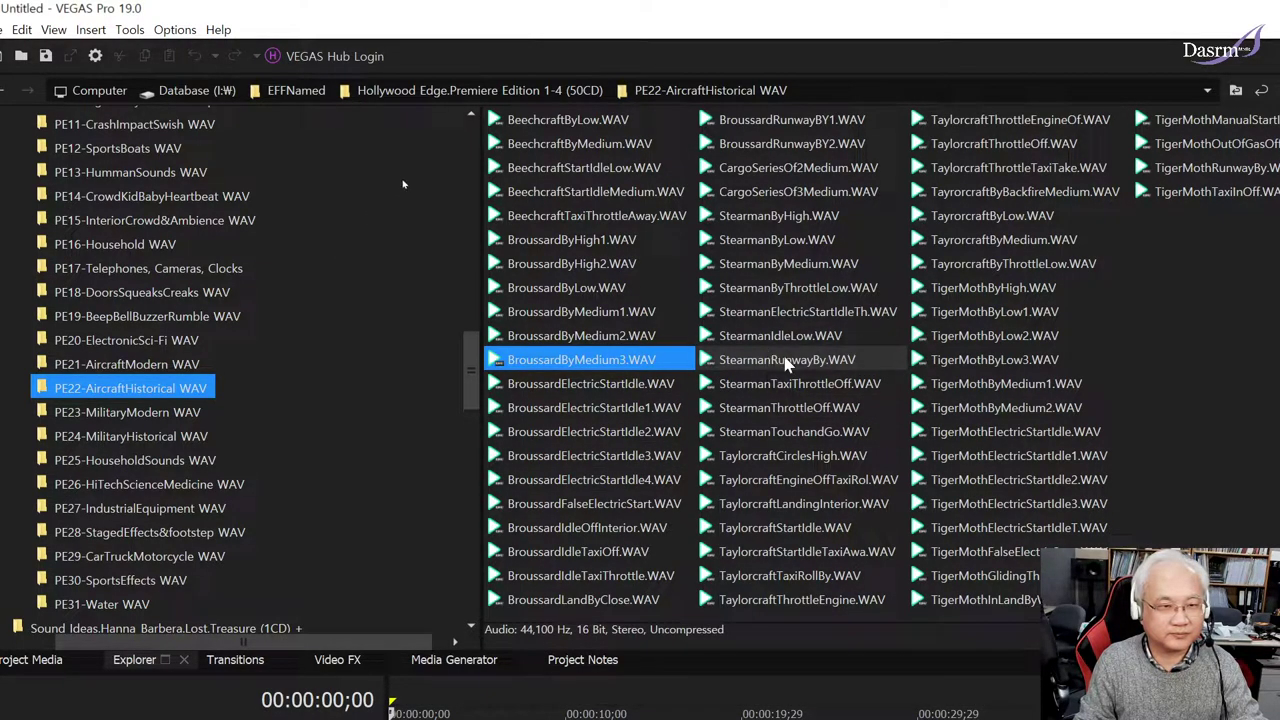
# Step: Preview TayrorcraftByLow, TigerMothByMedium1 and TigerMothElectricStartIdle, then switch to PE23-MilitaryModern WAV
pyautogui.click(968, 216)
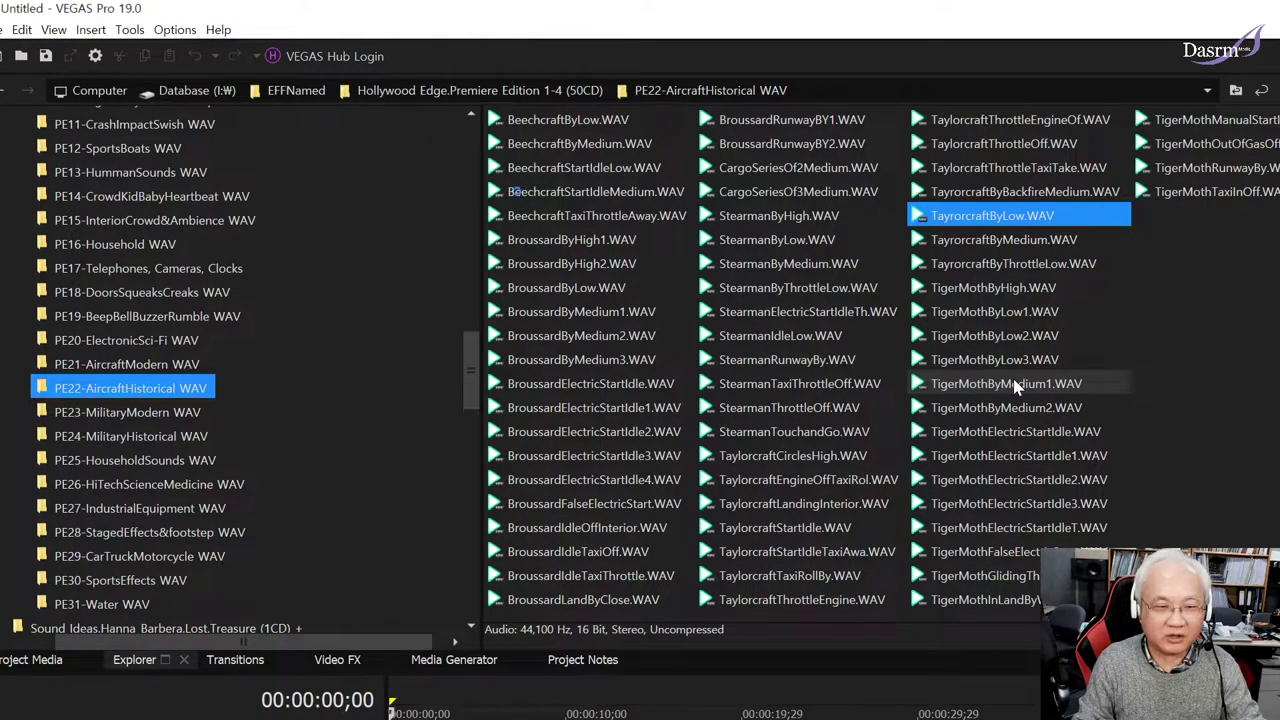
pyautogui.click(1015, 387)
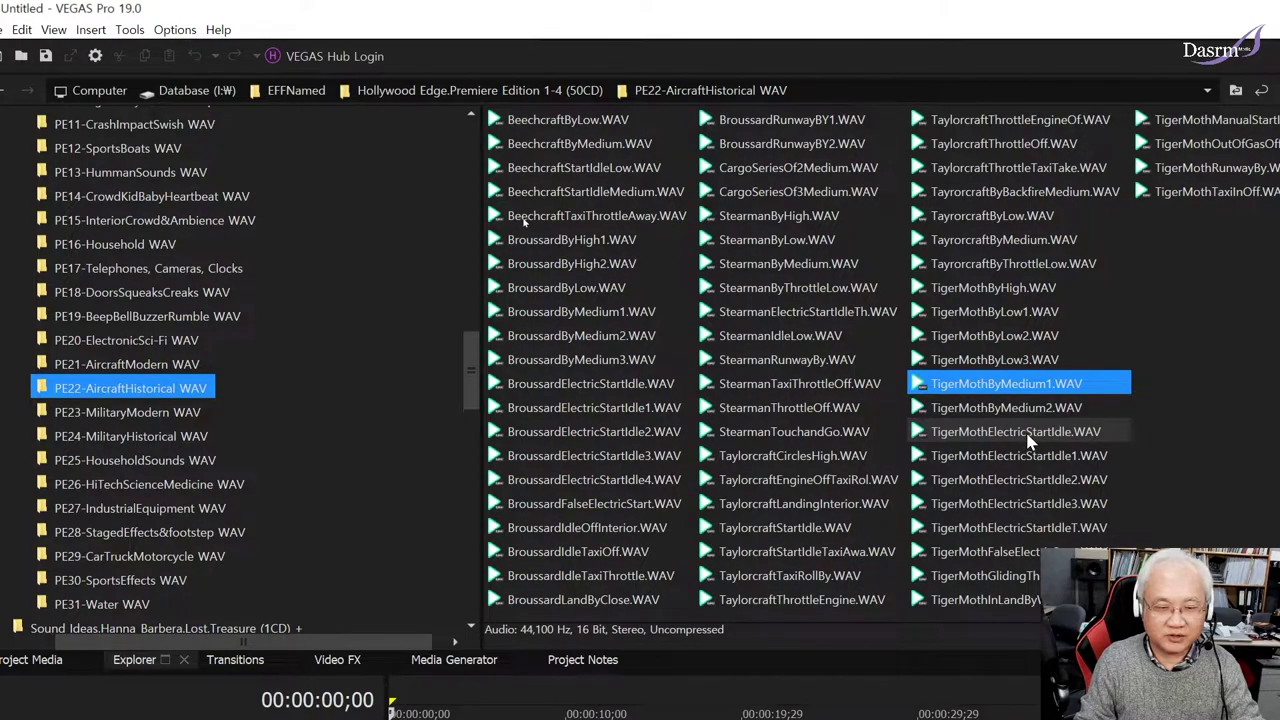
pyautogui.click(1030, 438)
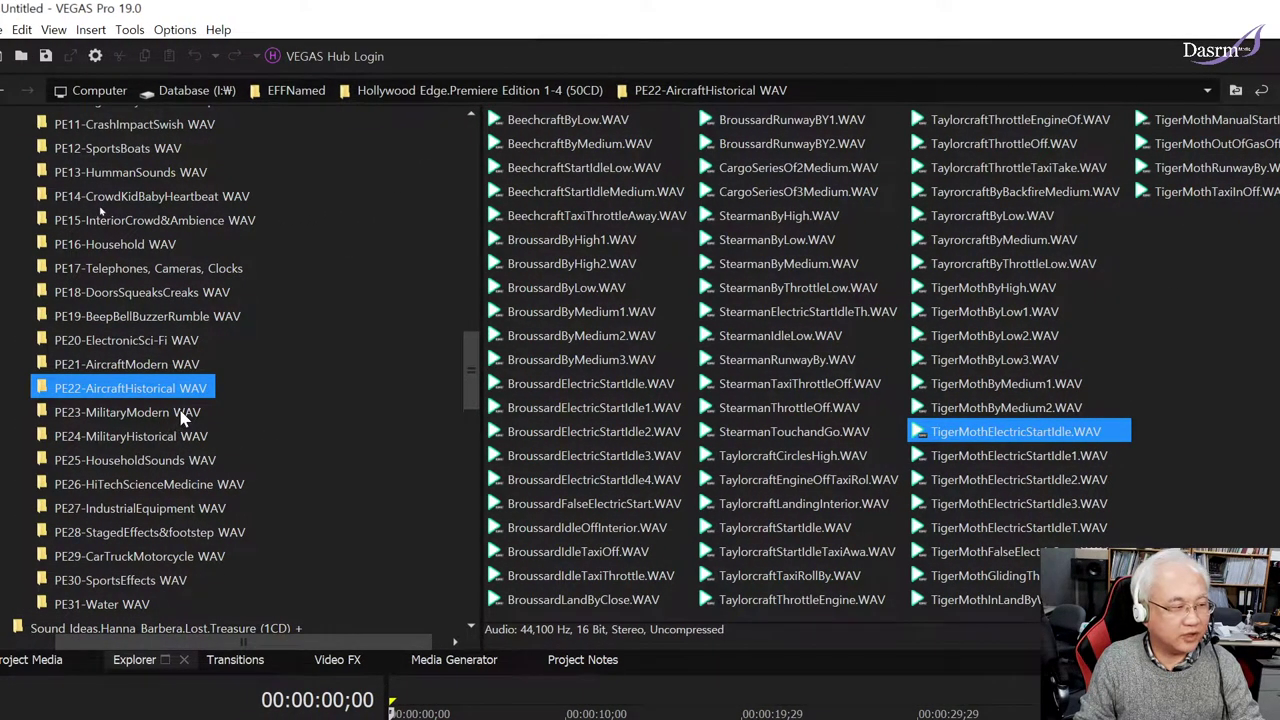
pyautogui.click(182, 413)
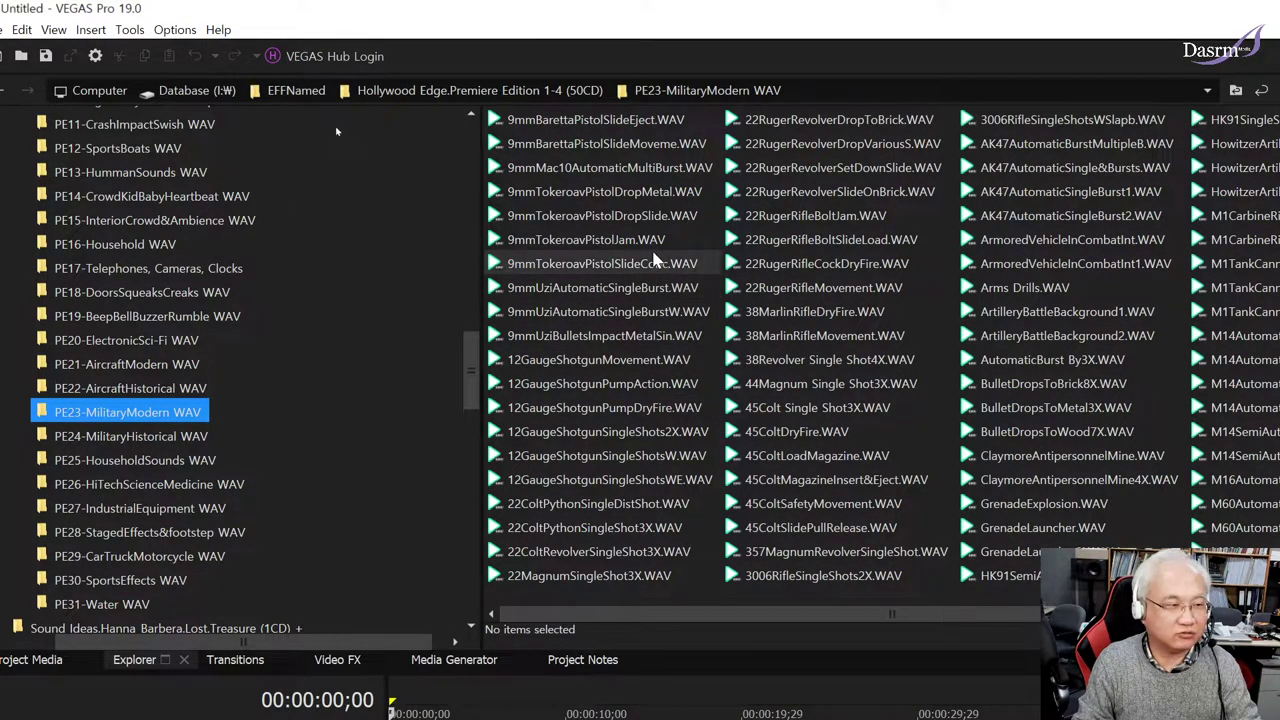
# Step: Audition the 9mmTokeroavPistol drop, jam and slide sounds and both 9mmUzi single bursts
pyautogui.click(652, 192)
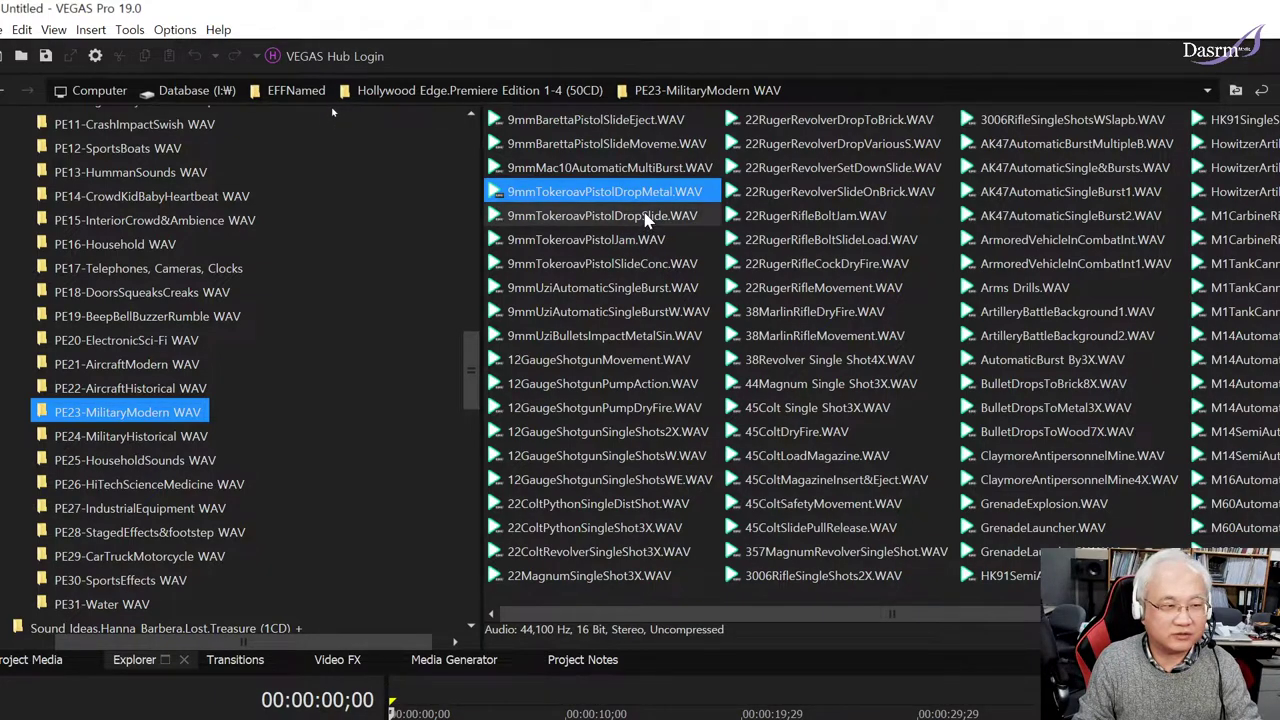
pyautogui.click(646, 216)
pyautogui.click(645, 242)
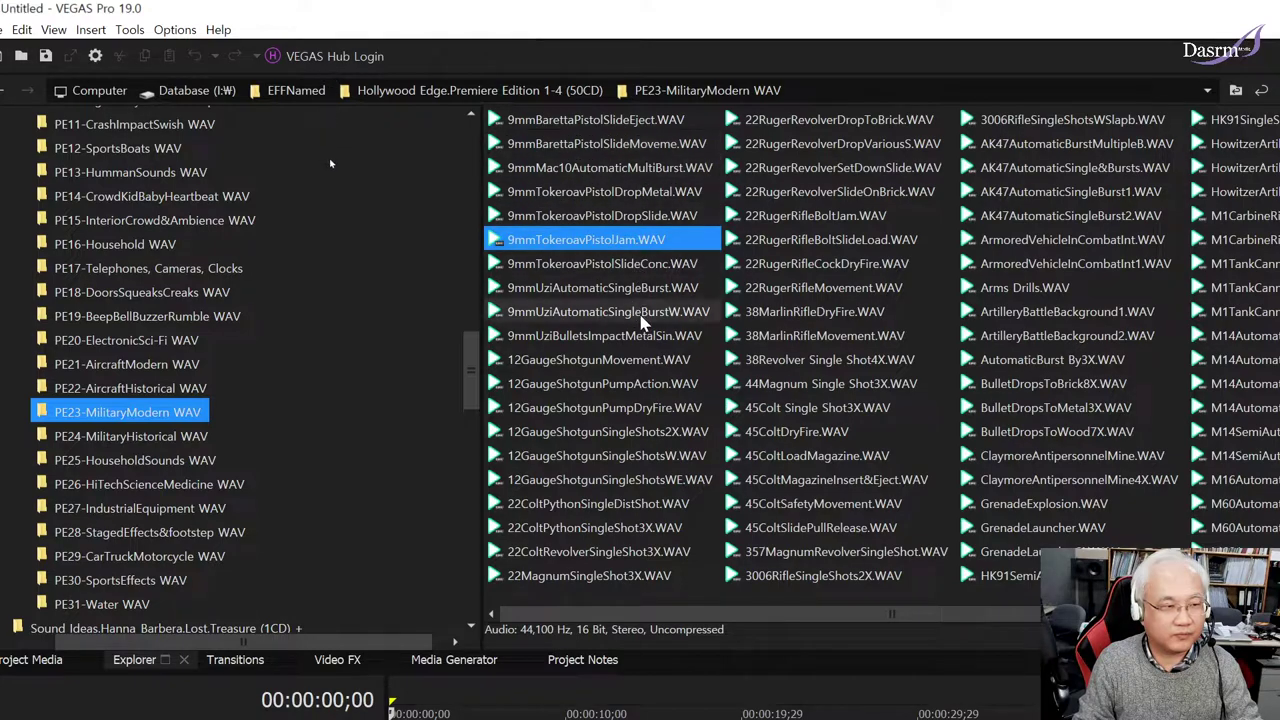
pyautogui.click(637, 270)
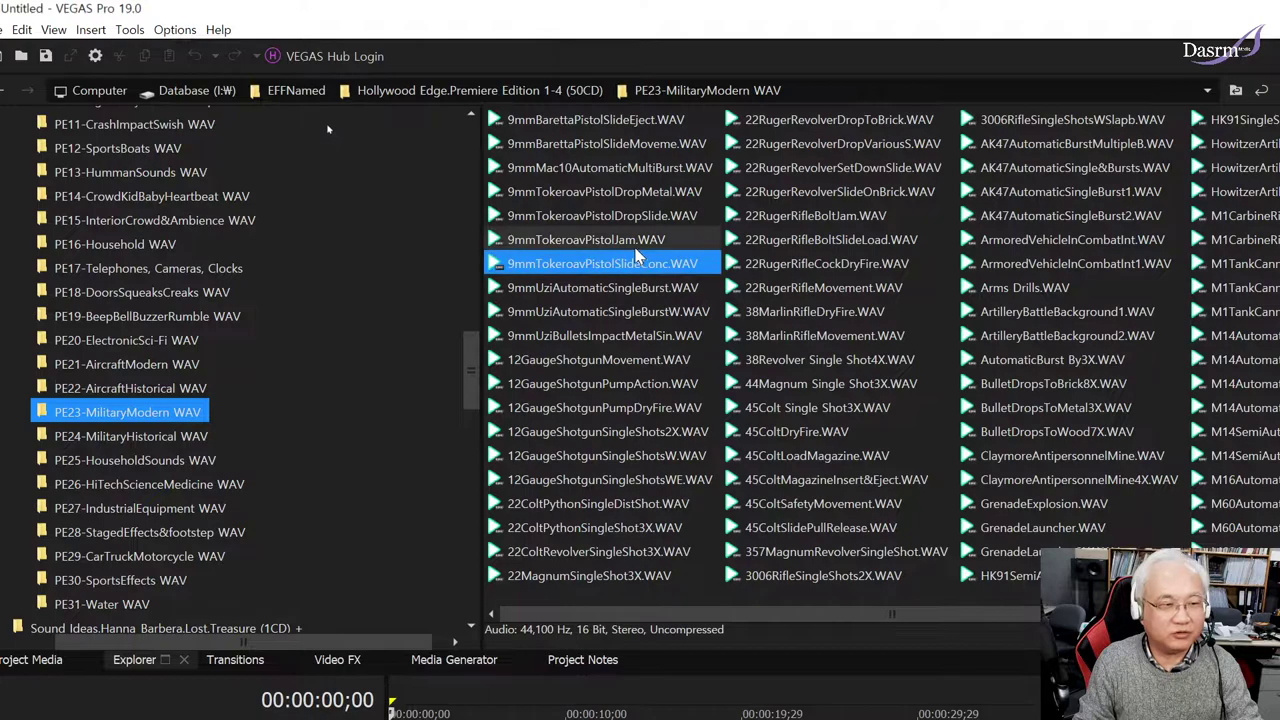
pyautogui.click(646, 250)
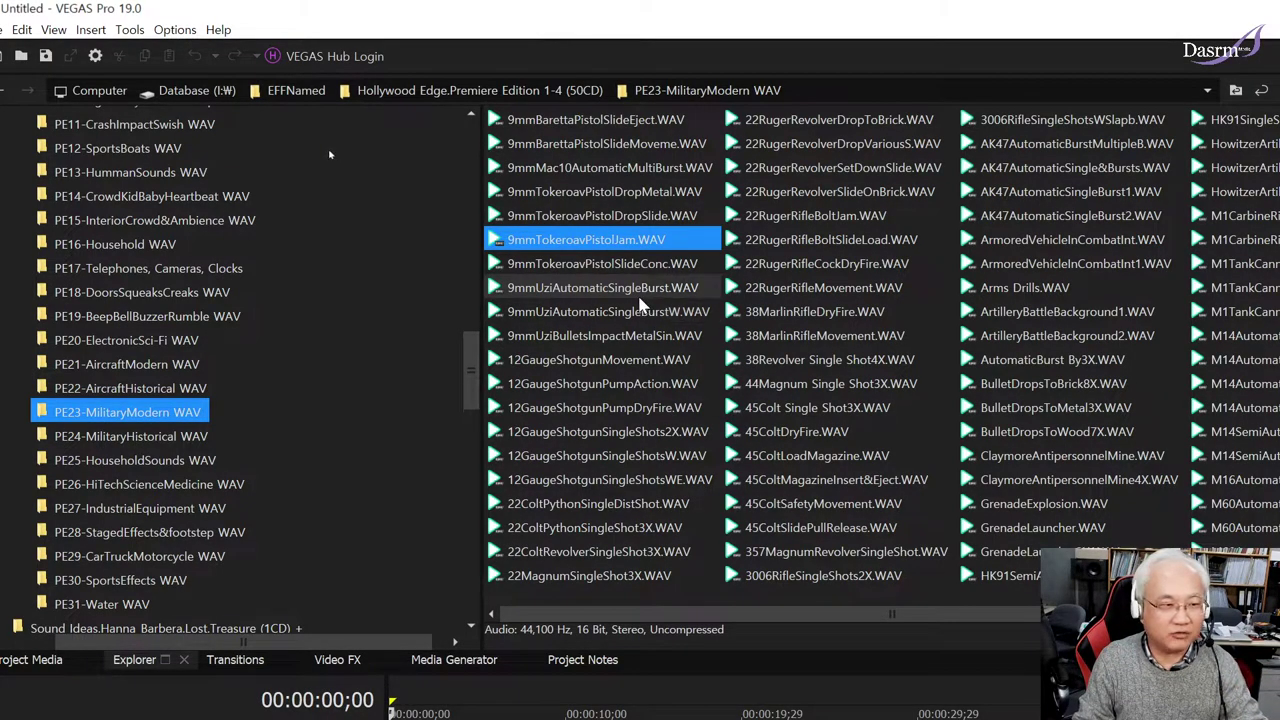
pyautogui.click(628, 289)
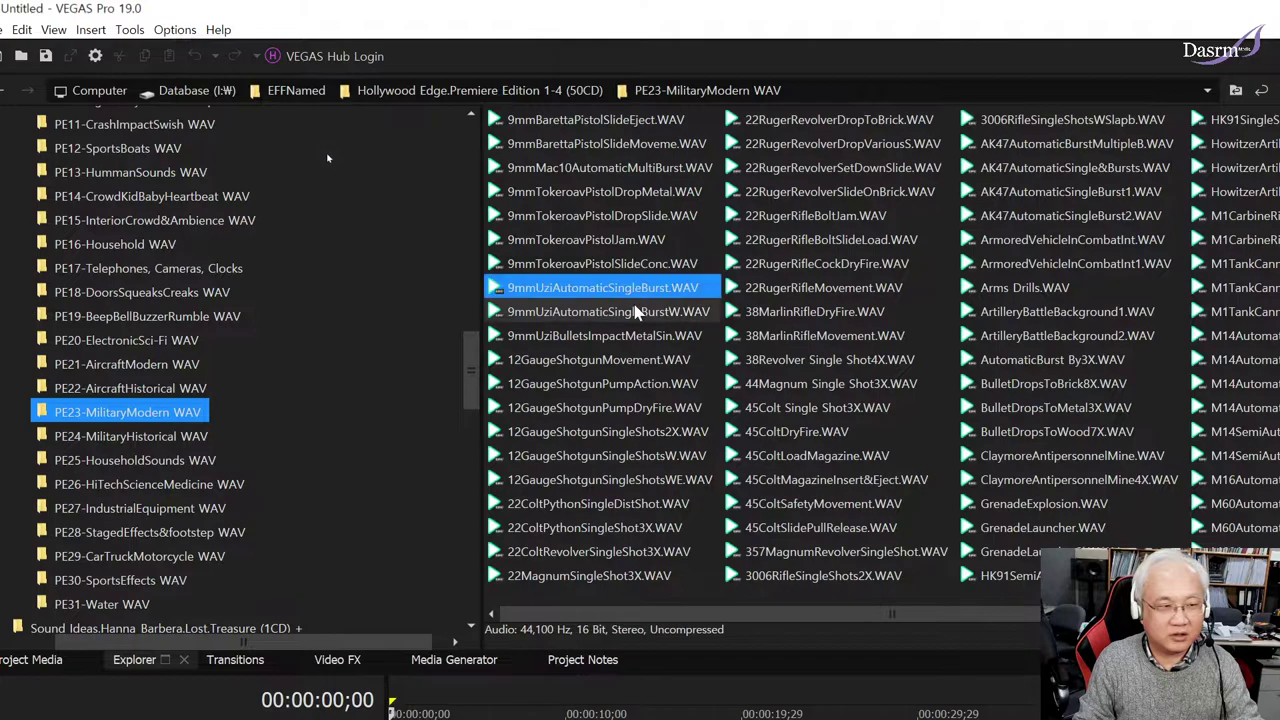
pyautogui.click(638, 314)
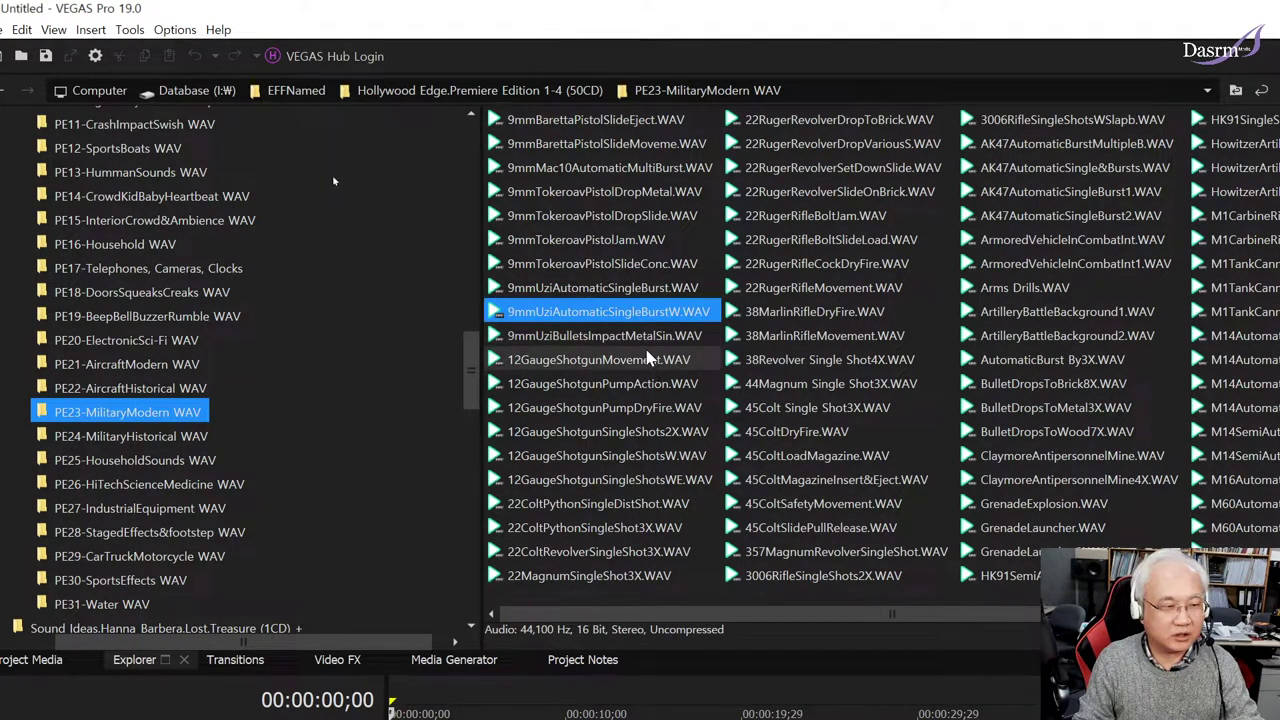
# Step: Audition the 12GaugeShotgun movement, pump dry-fire and single-shot sounds
pyautogui.click(641, 363)
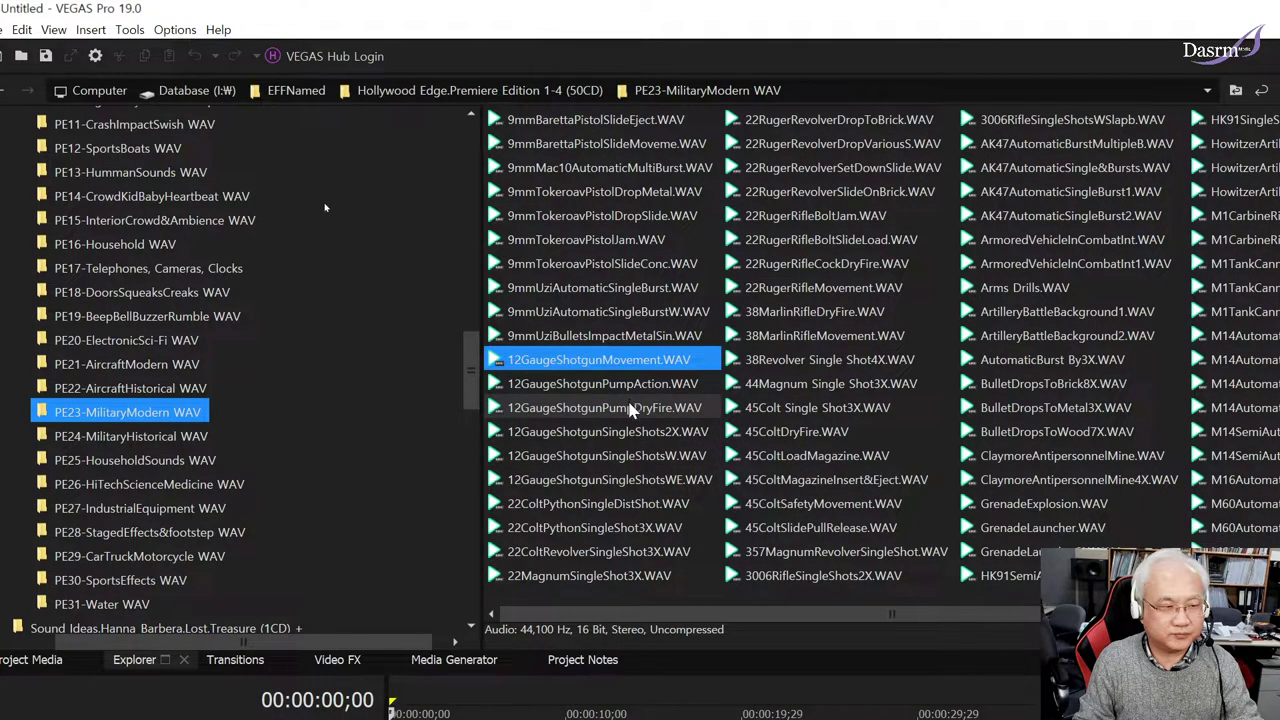
pyautogui.click(644, 415)
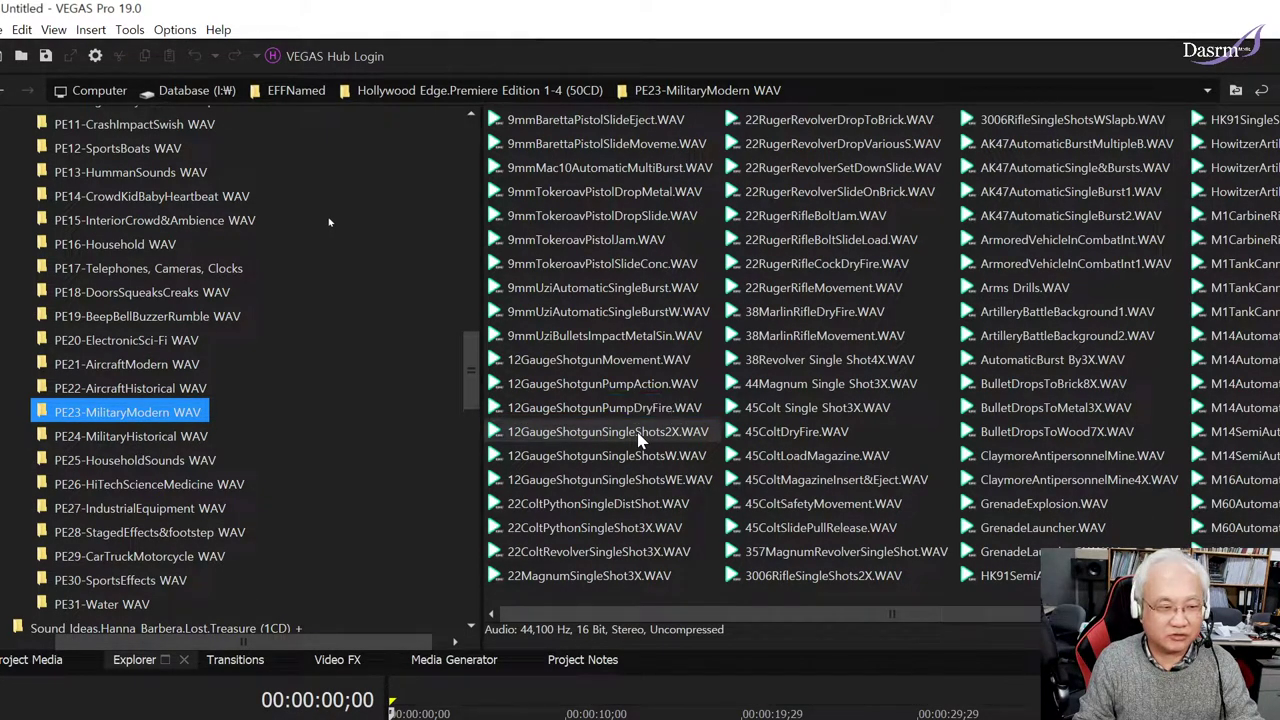
pyautogui.click(646, 436)
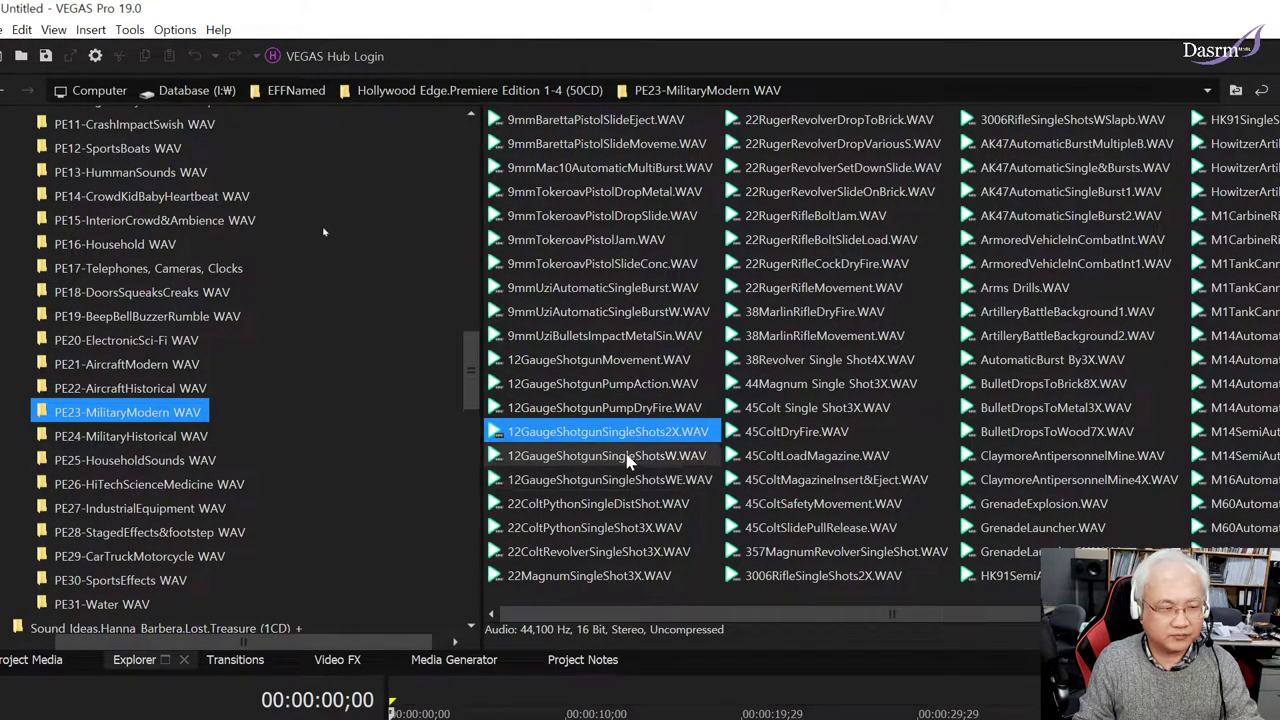
pyautogui.click(632, 458)
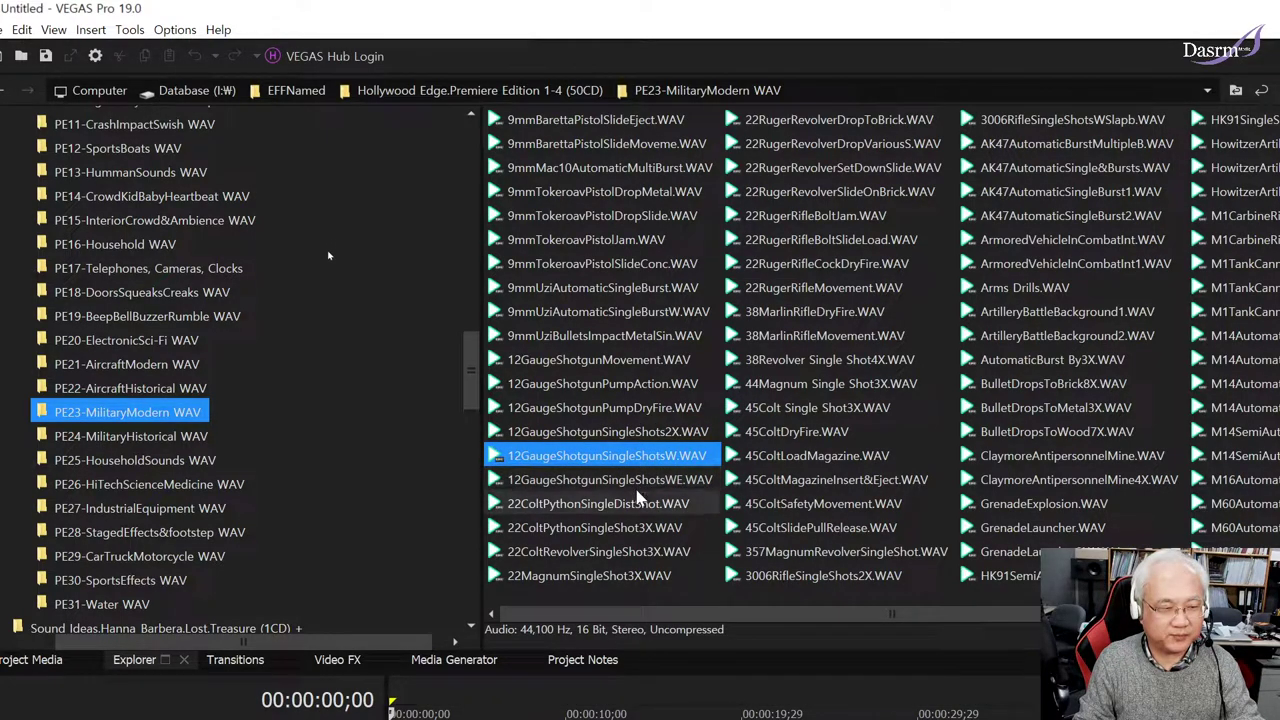
# Step: Audition the 22ColtPython, 22ColtRevolver and 22Magnum shot sounds
pyautogui.click(645, 505)
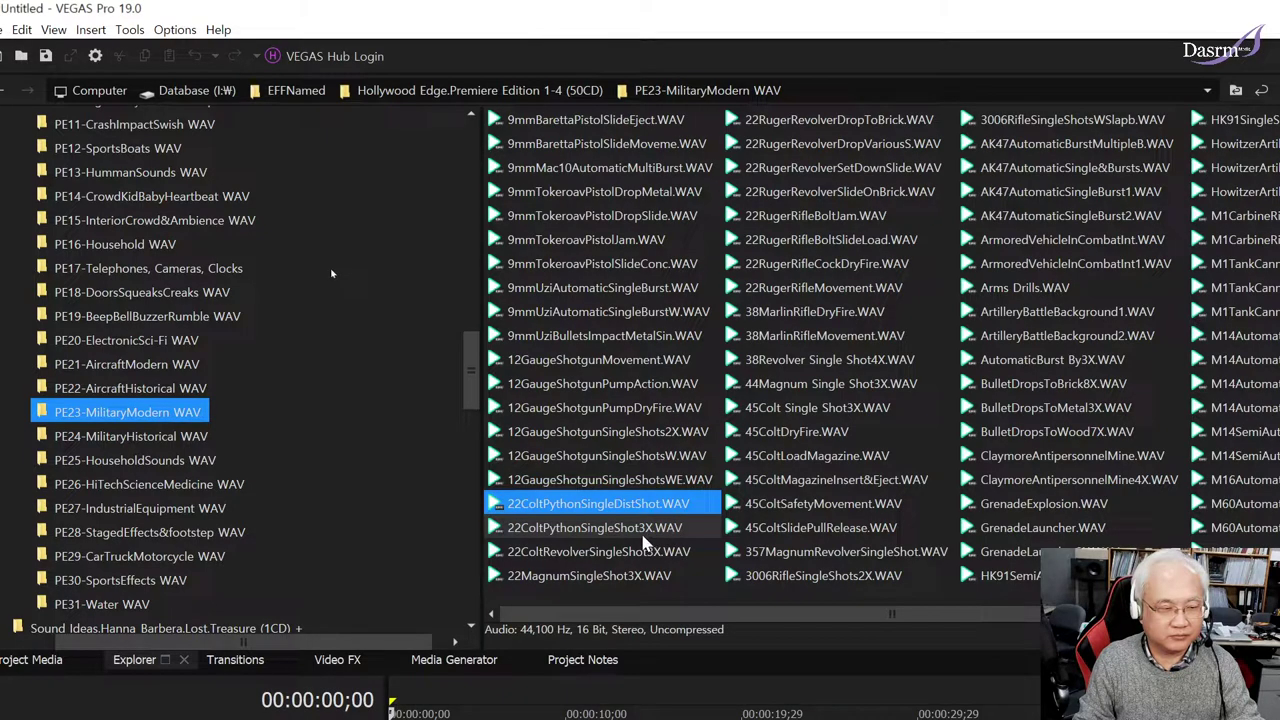
pyautogui.click(634, 536)
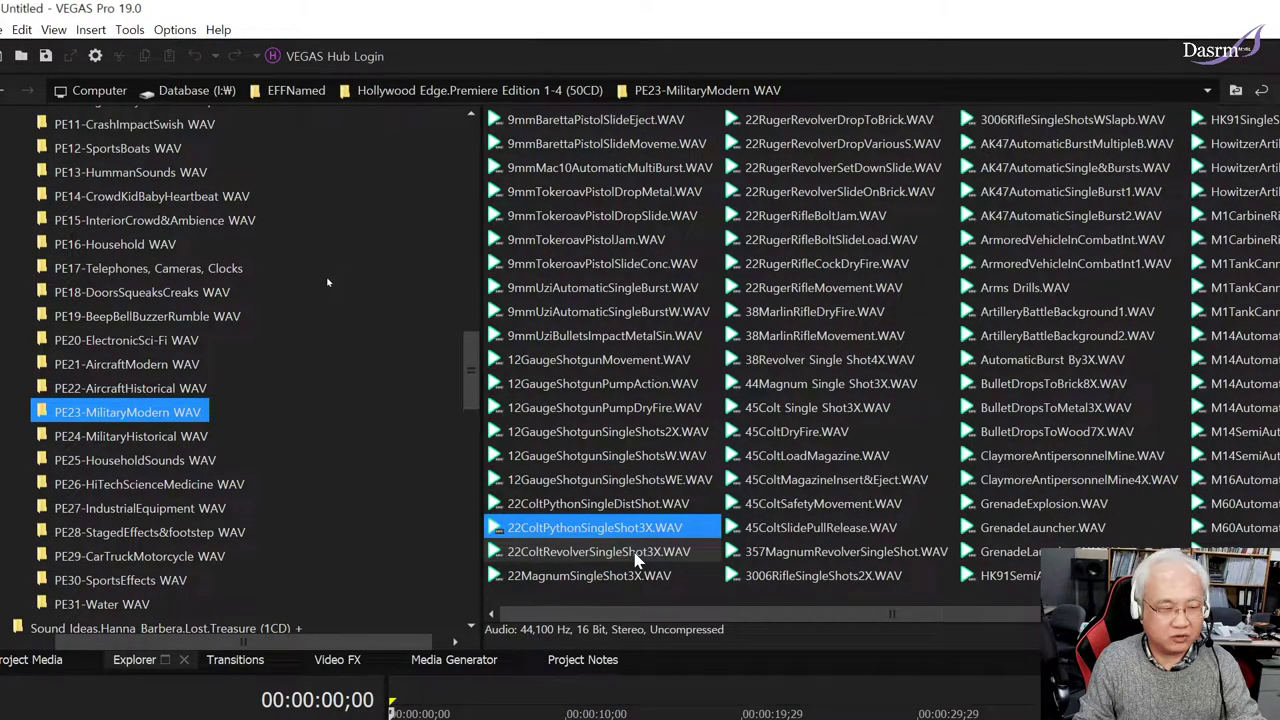
pyautogui.click(634, 560)
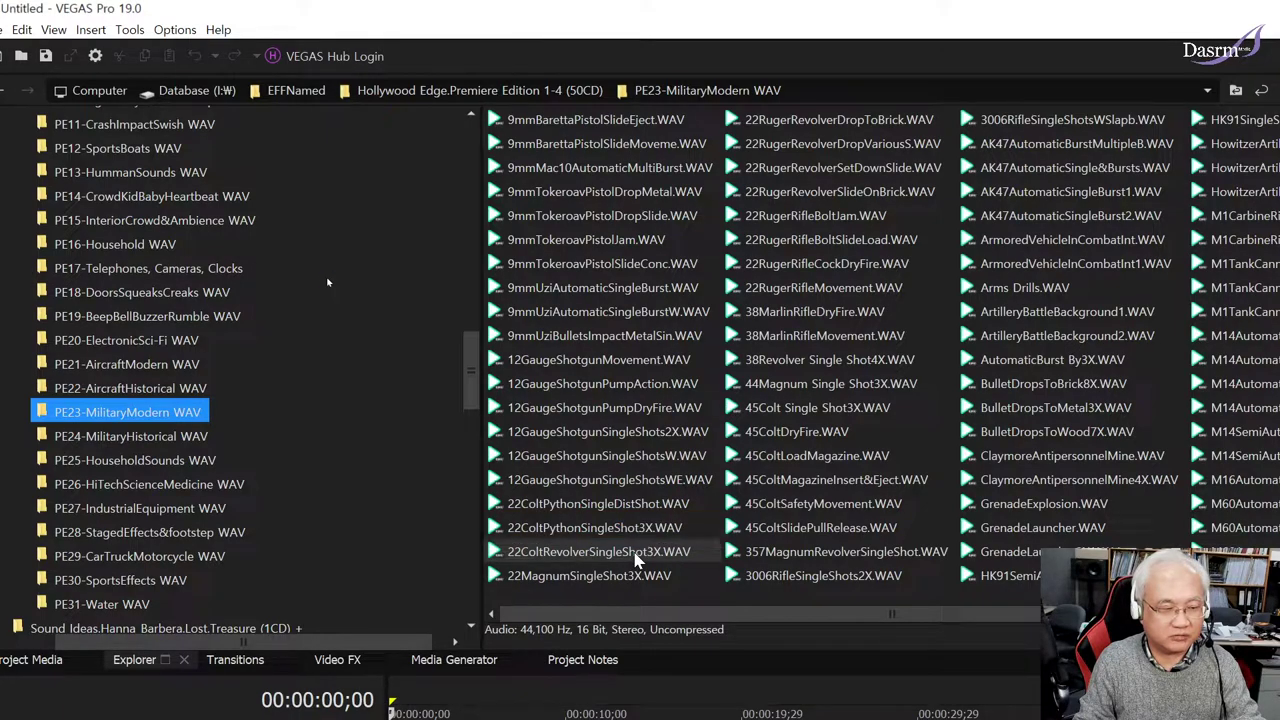
pyautogui.click(652, 562)
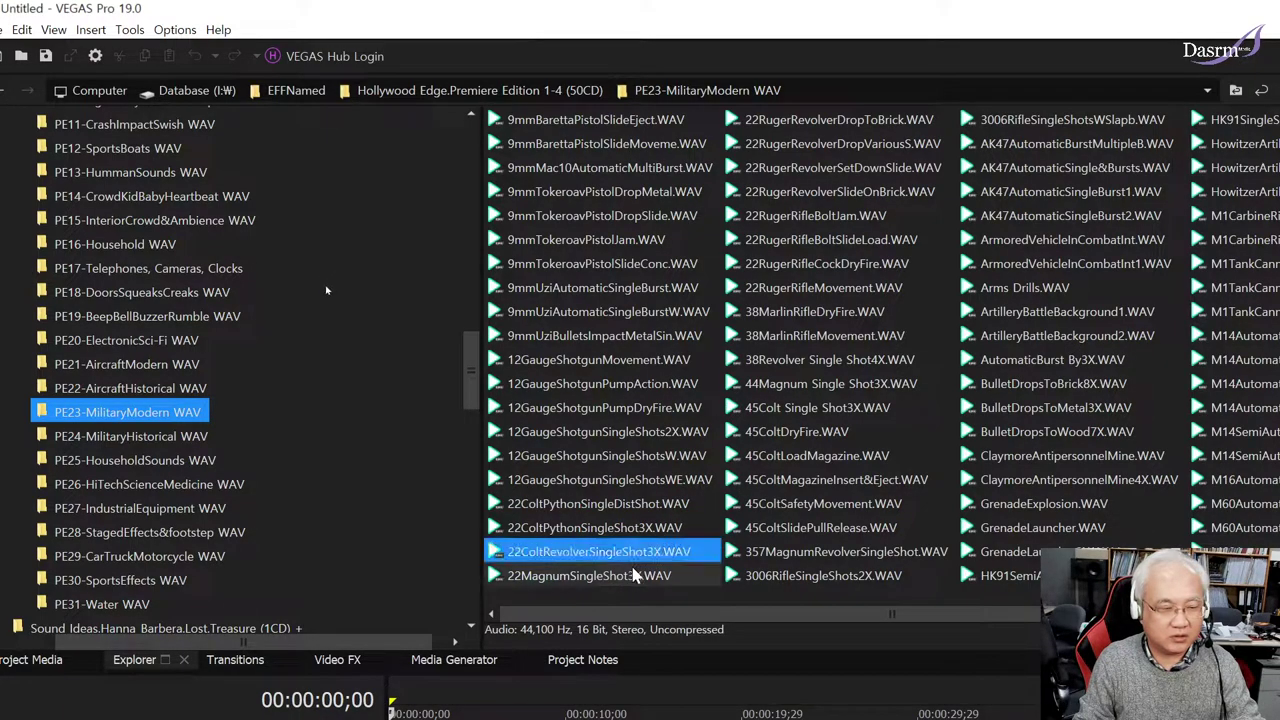
pyautogui.click(673, 573)
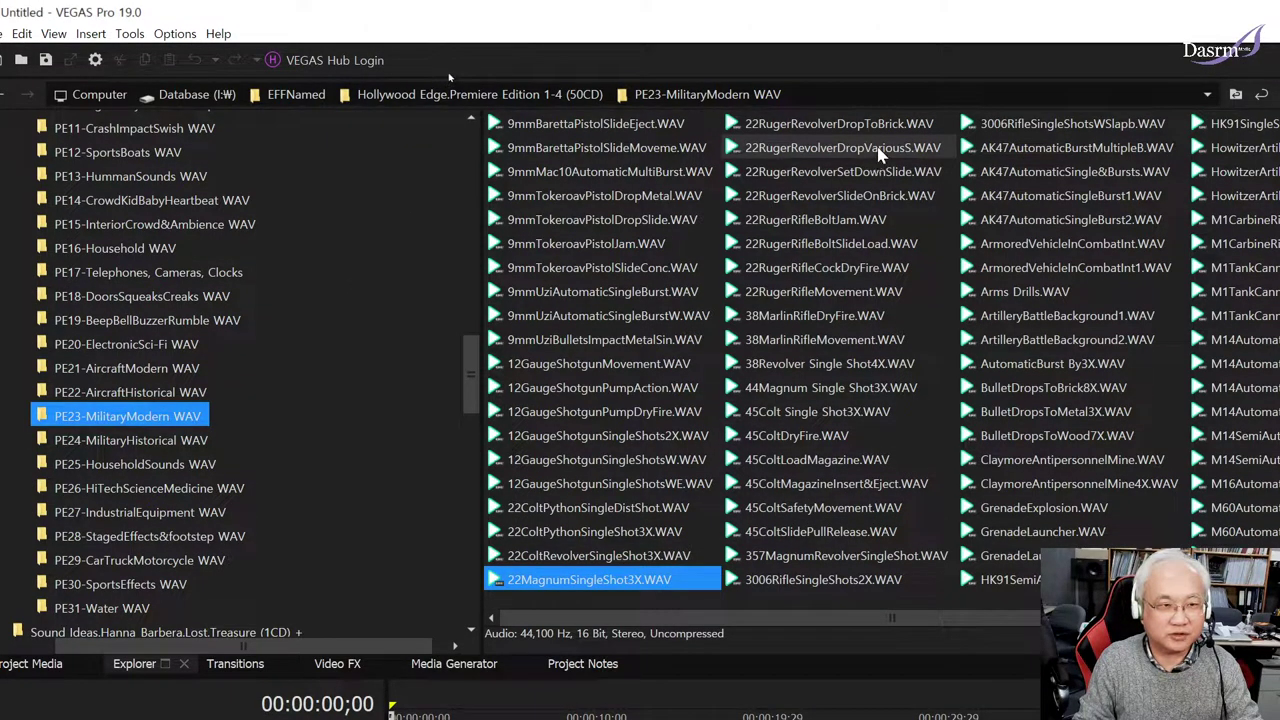
# Step: Audition the 22RugerRevolver drop and slide sounds and 22RugerRifle bolt and dry-fire sounds
pyautogui.click(876, 150)
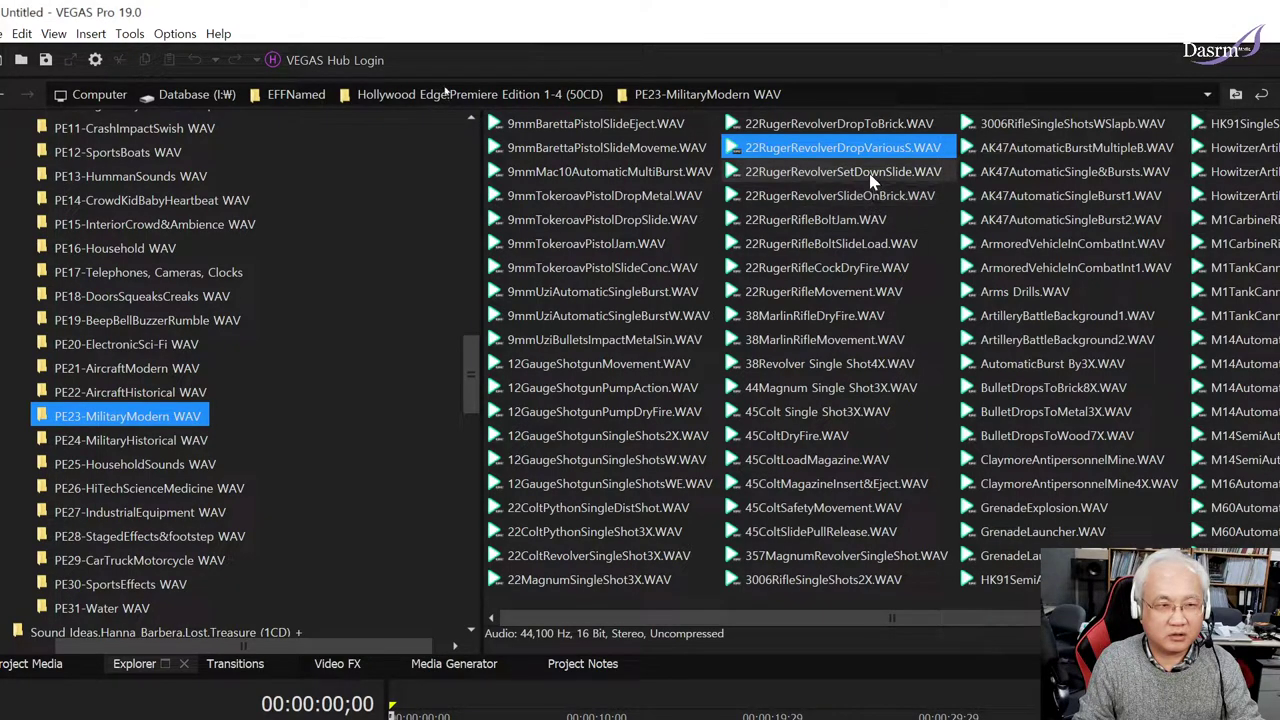
pyautogui.click(876, 182)
pyautogui.click(874, 198)
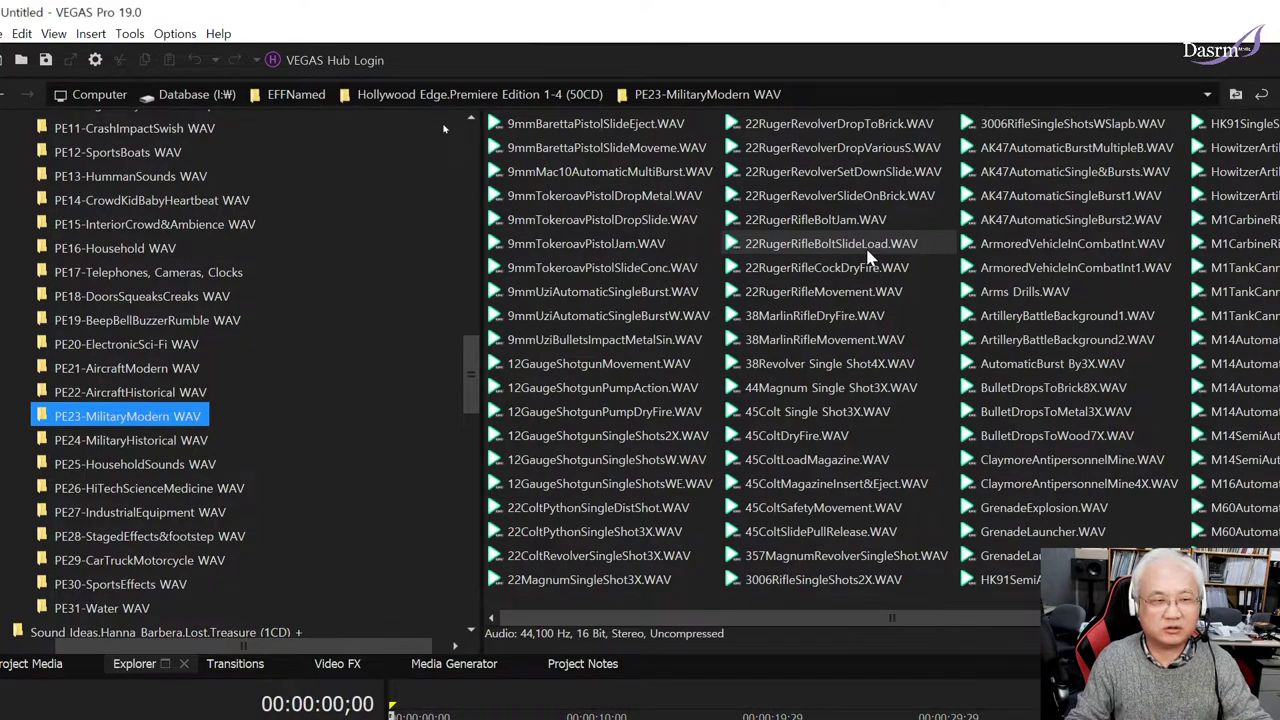
pyautogui.click(866, 248)
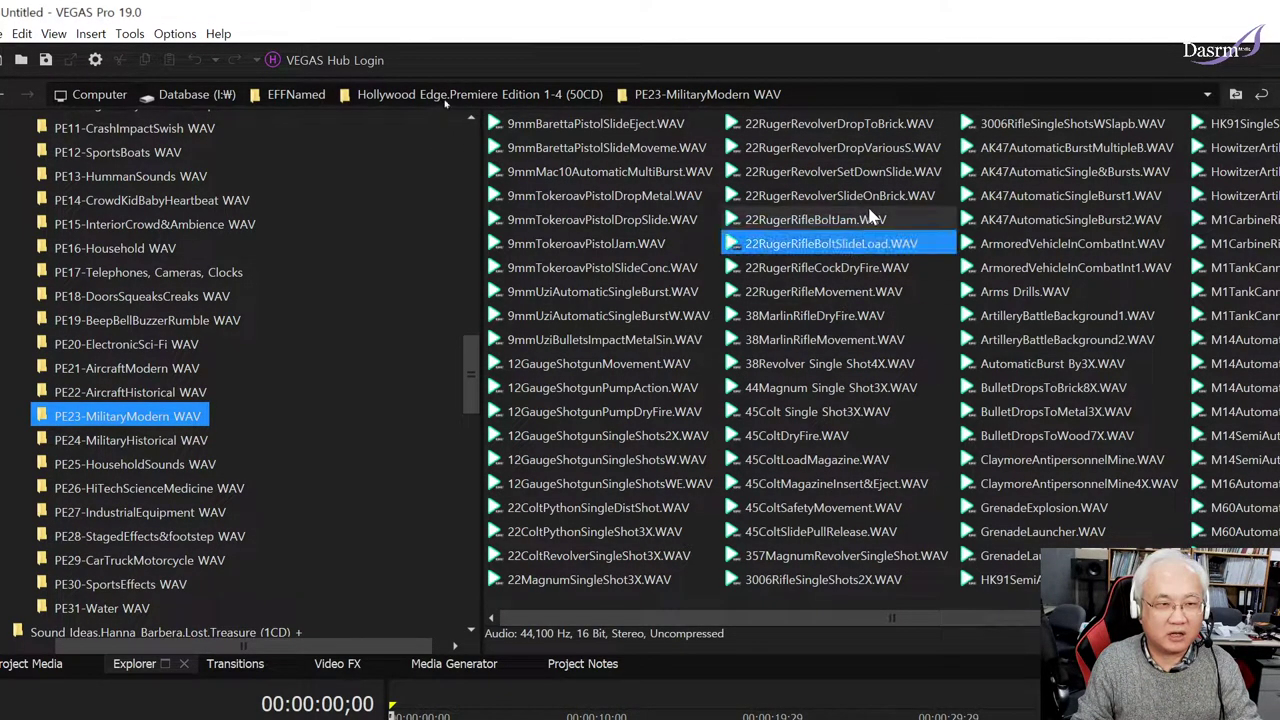
pyautogui.click(870, 150)
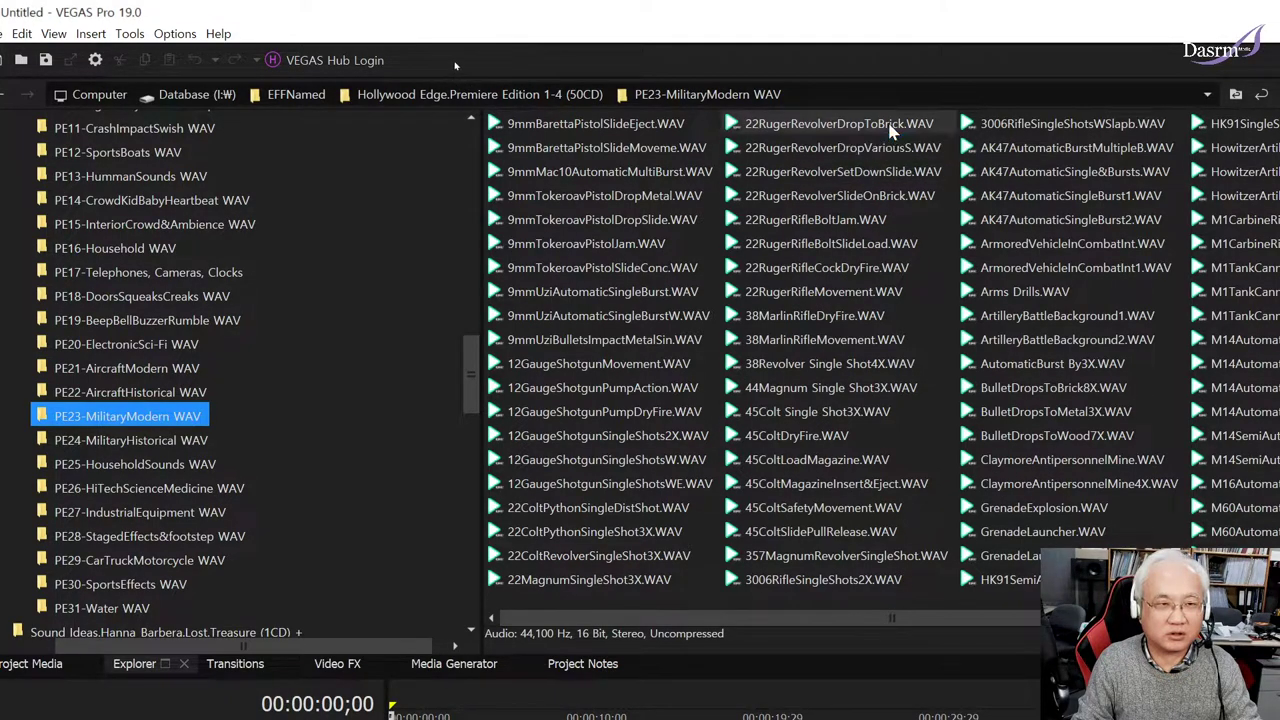
pyautogui.click(866, 252)
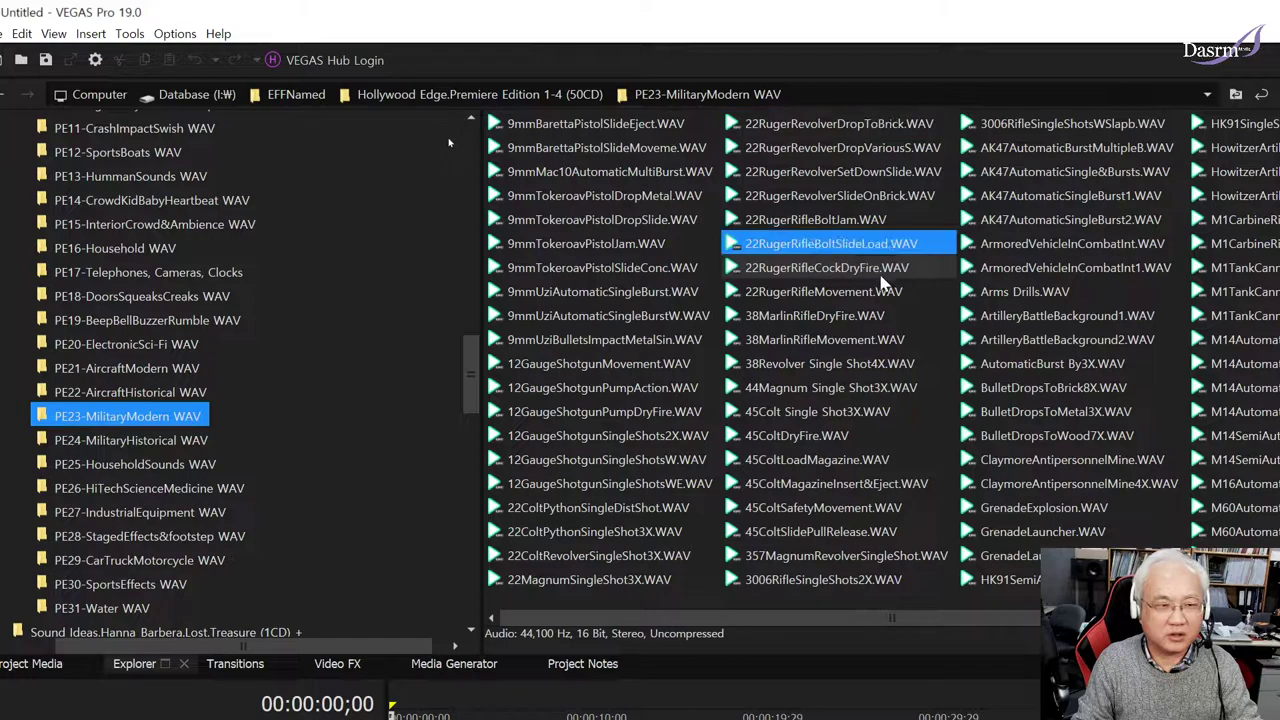
pyautogui.click(862, 268)
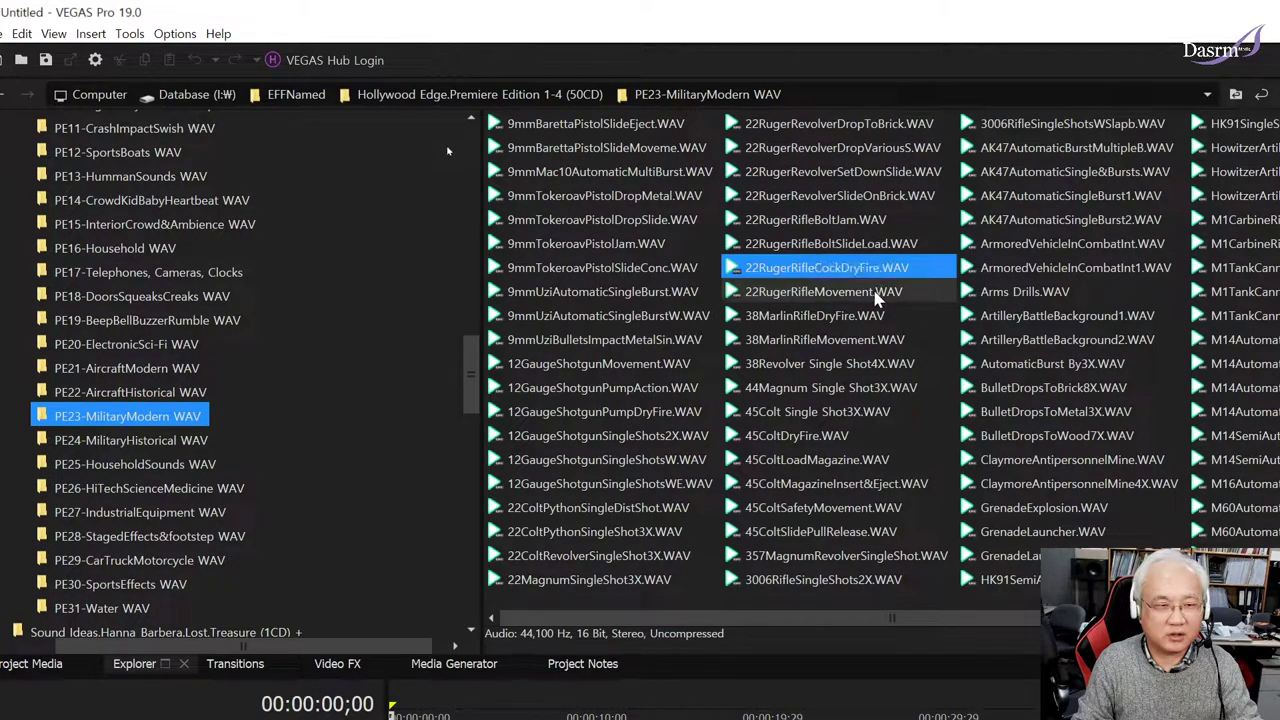
# Step: Audition 38MarlinRifle dry-fire and movement, 38Revolver, 44Magnum and 45Colt single shots
pyautogui.click(852, 316)
pyautogui.click(871, 340)
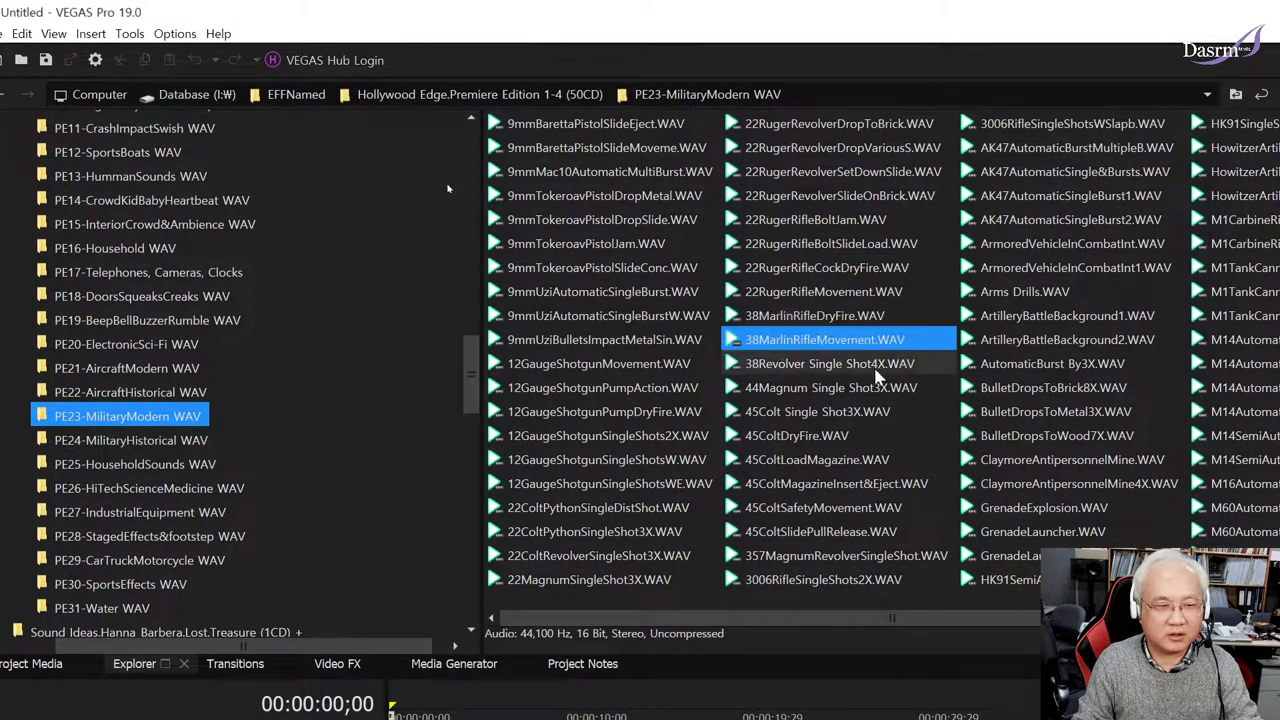
pyautogui.click(876, 366)
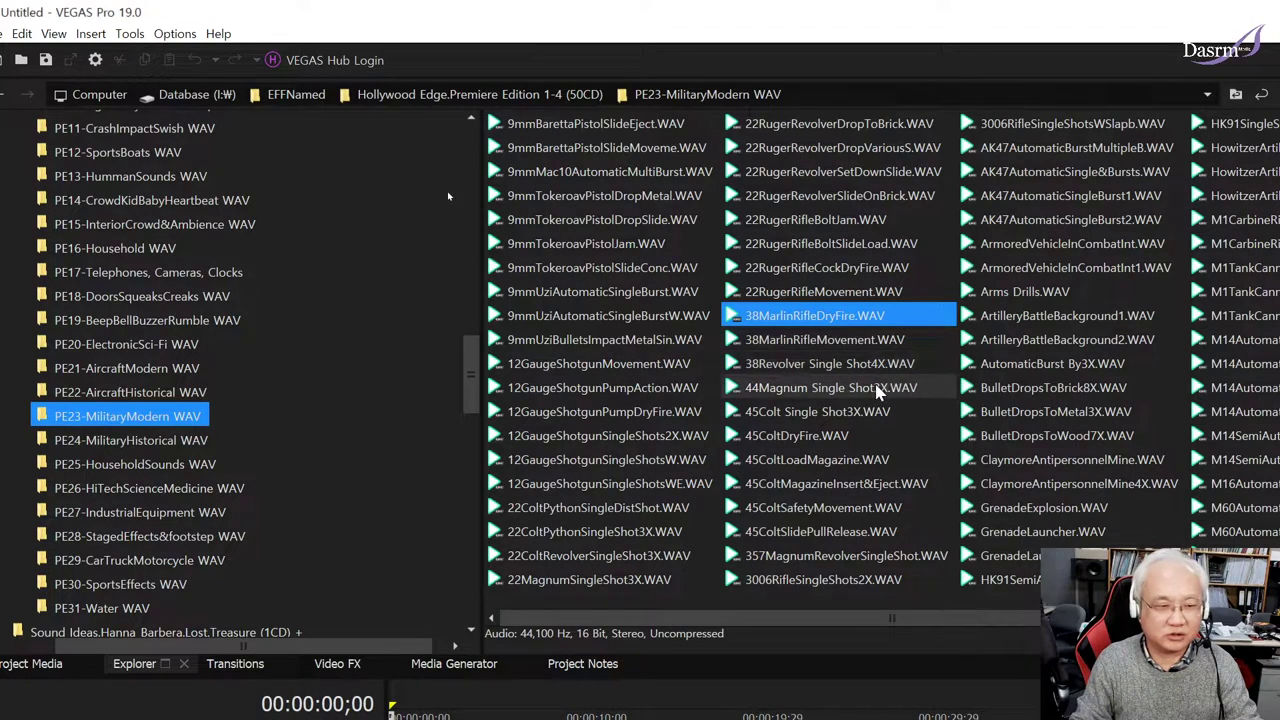
pyautogui.click(880, 395)
pyautogui.click(880, 395)
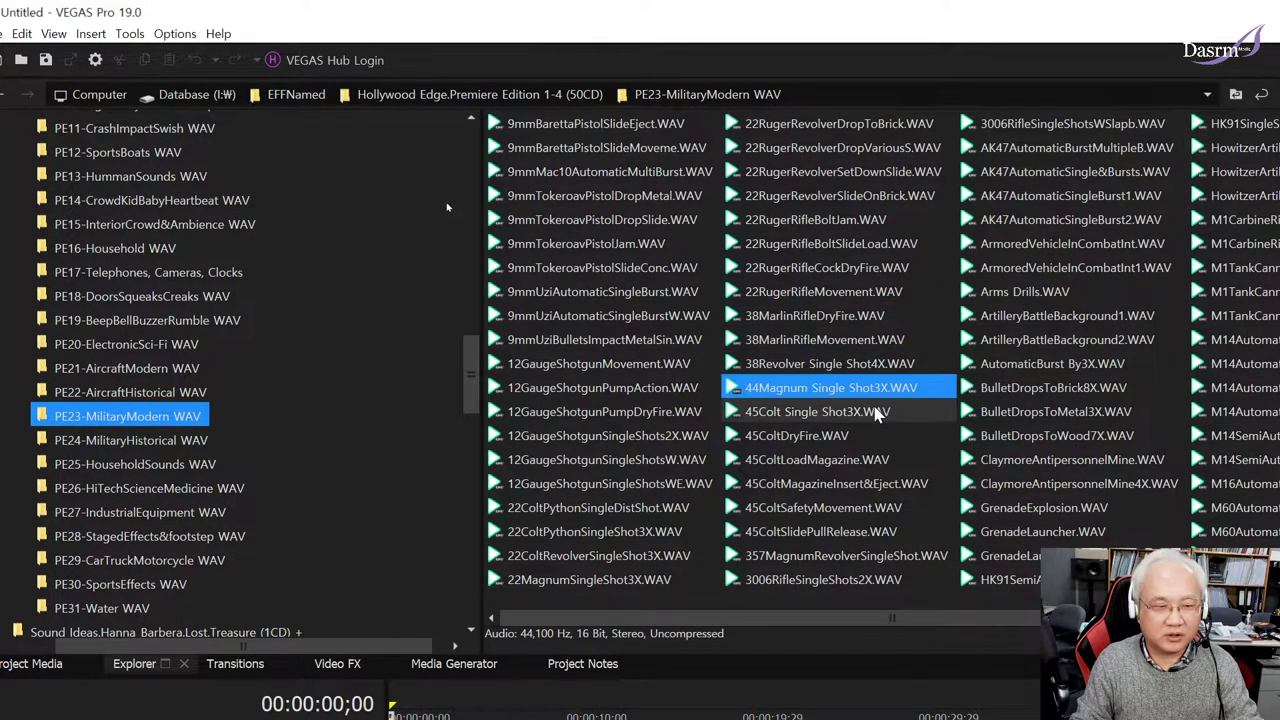
pyautogui.click(875, 422)
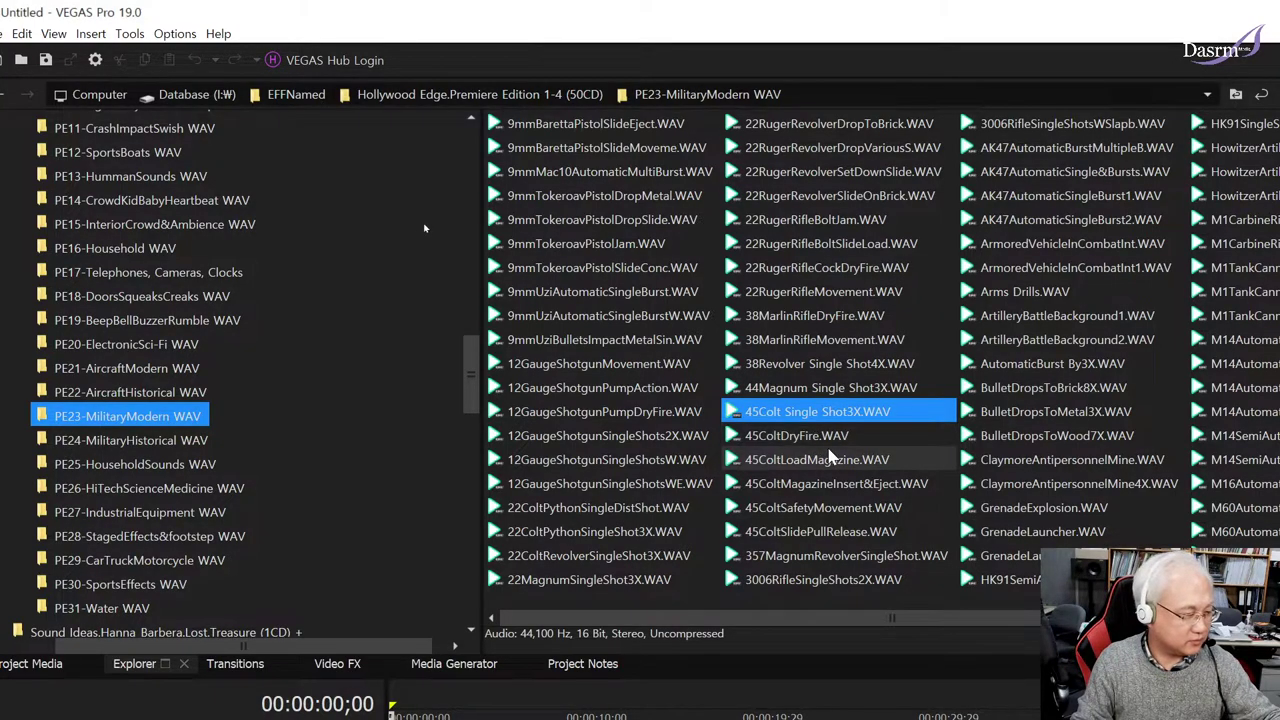
# Step: Raise playback volume to 100, then audition 45Colt magazine, slide and 357MagnumRevolverSingleShot
pyautogui.press('XF86AudioRaiseVolume')
pyautogui.press('XF86AudioRaiseVolume')
pyautogui.press('XF86AudioRaiseVolume')
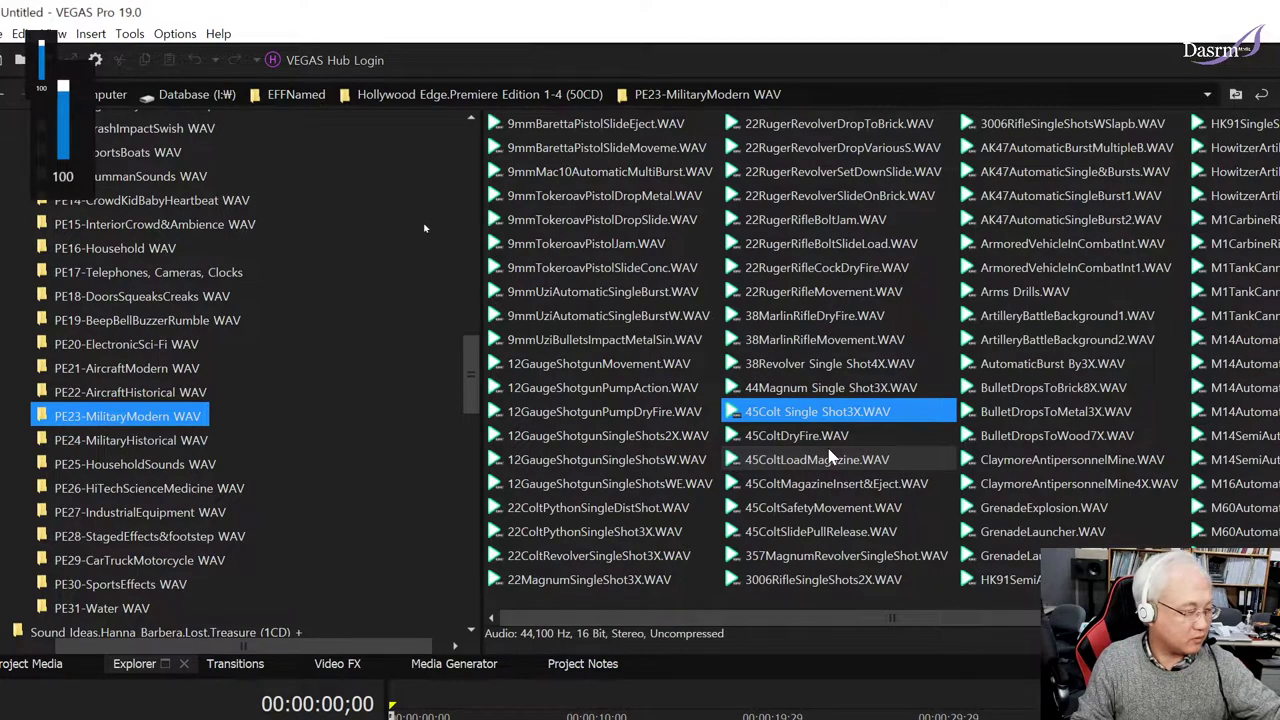
pyautogui.click(843, 487)
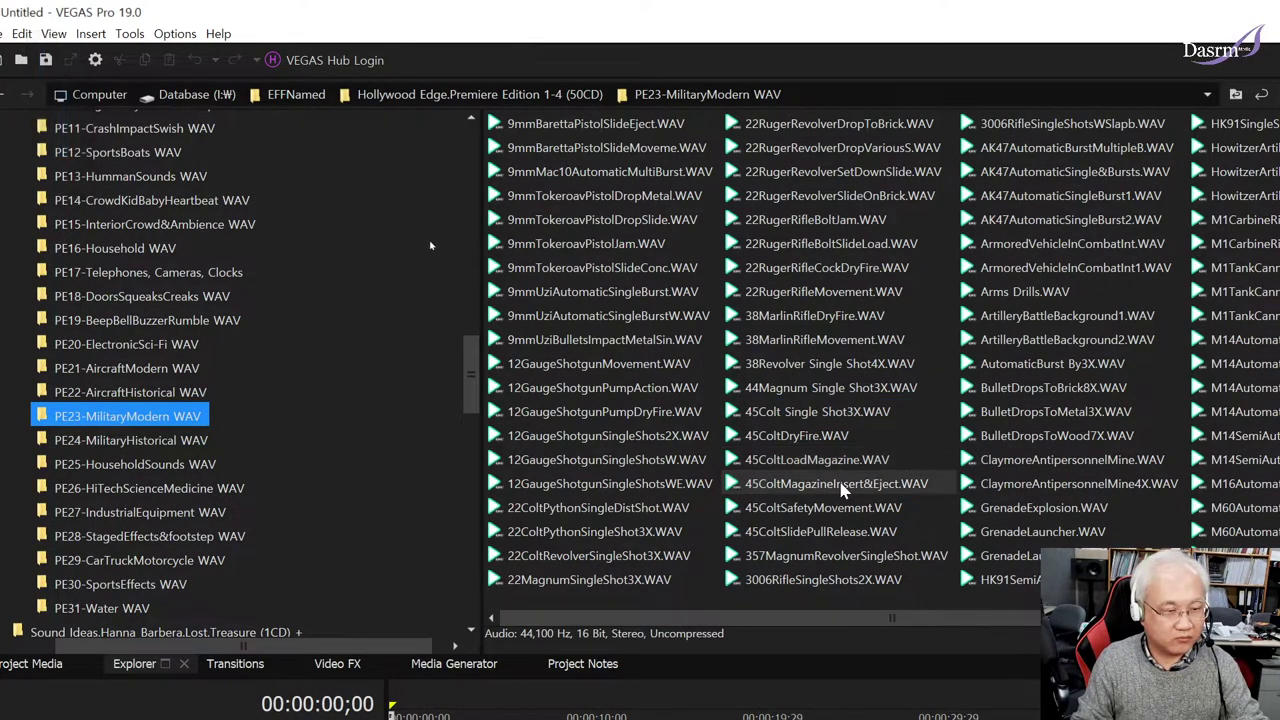
pyautogui.click(855, 486)
pyautogui.click(857, 532)
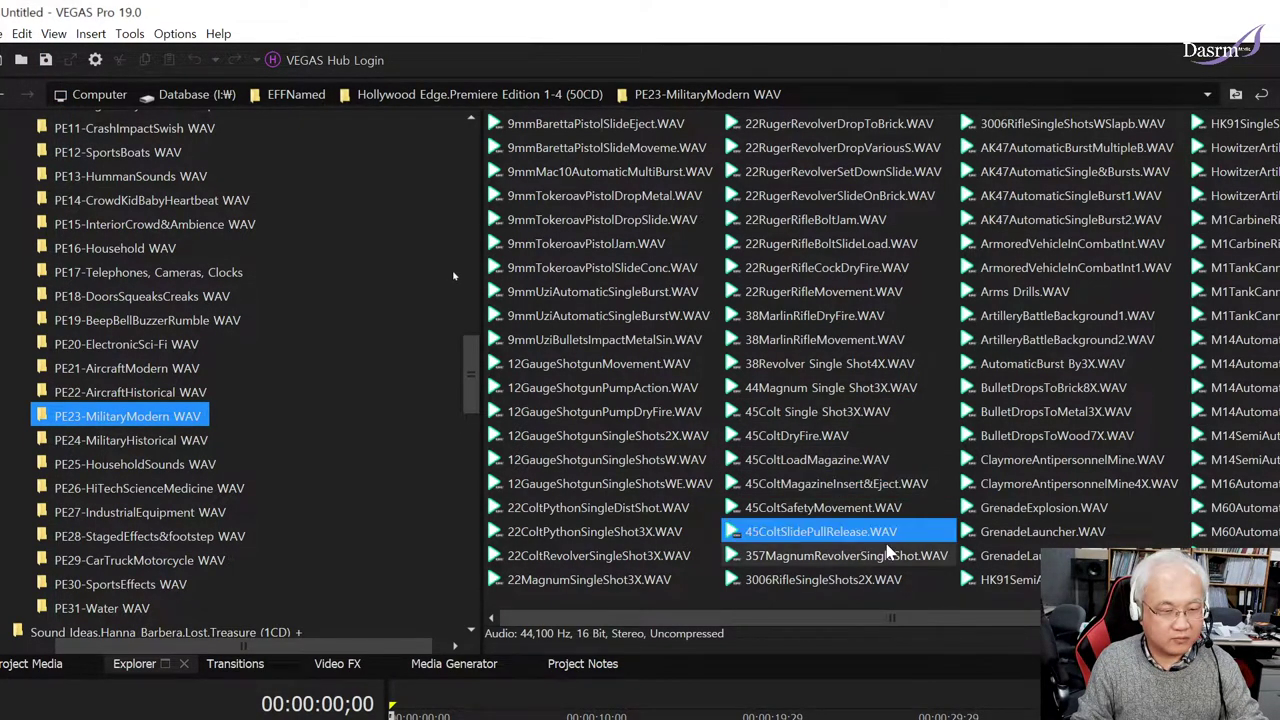
pyautogui.click(891, 556)
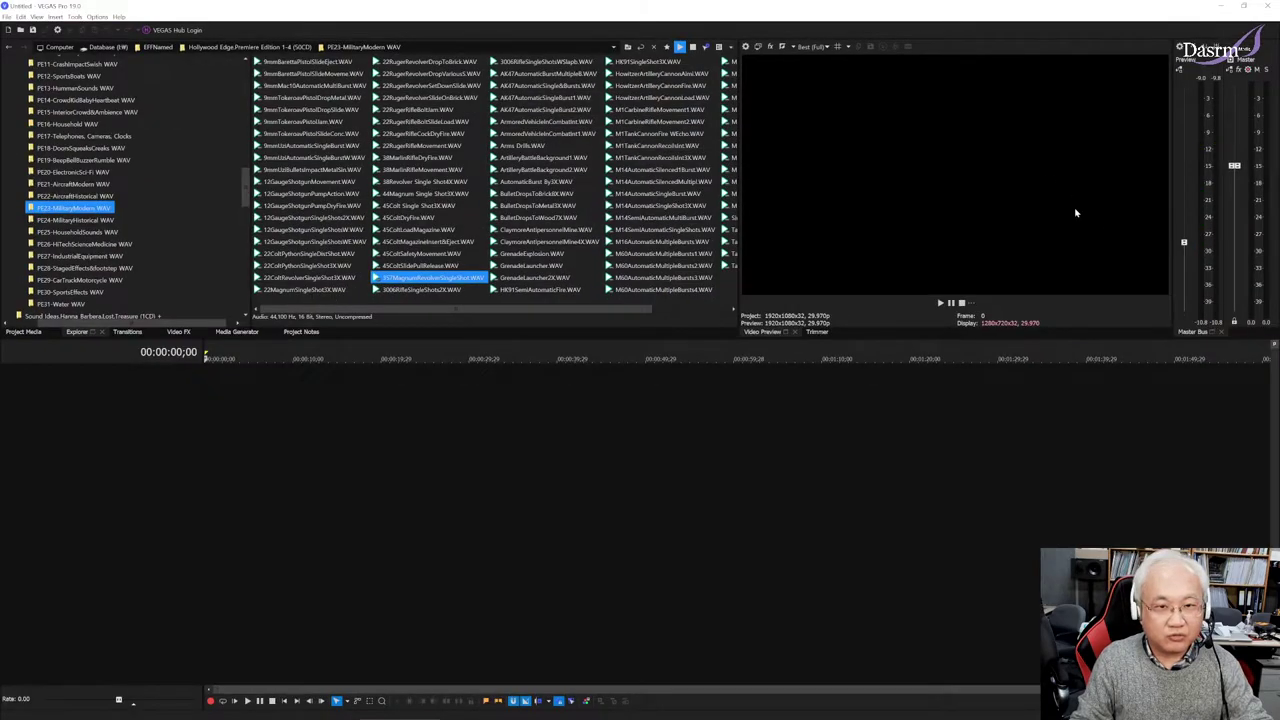
# Step: Raise the Preview fader to -6.1, then audition ArmoredVehicleInCombatInt, AK47, ArtilleryBattleBackground2 and ClaymoreAntipersonnelMine
pyautogui.moveTo(1184, 244); pyautogui.dragTo(1184, 215)
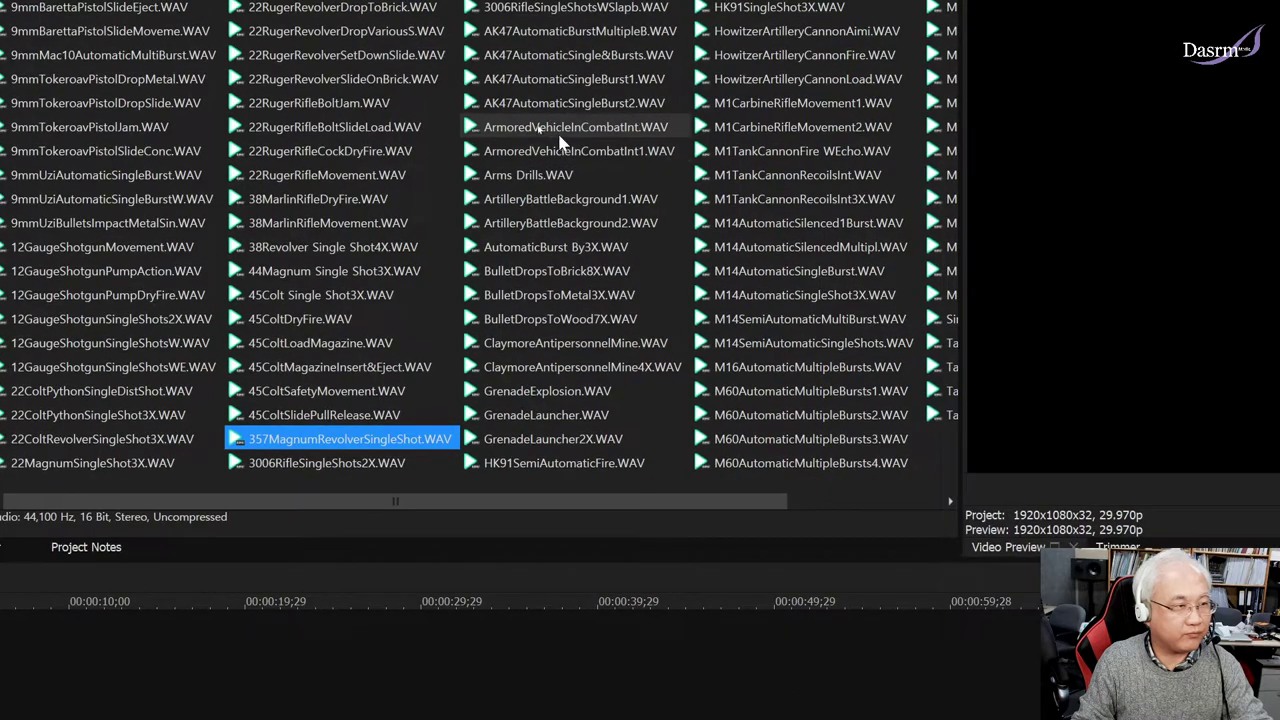
pyautogui.click(562, 128)
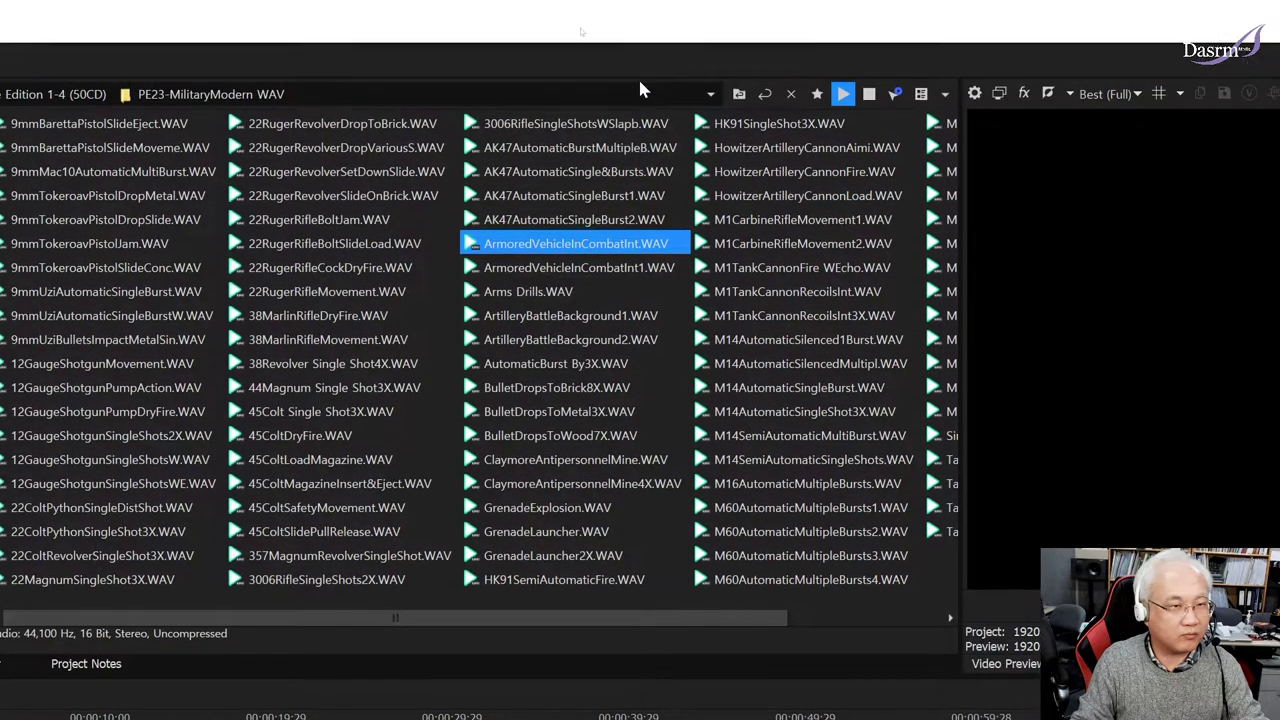
pyautogui.click(617, 178)
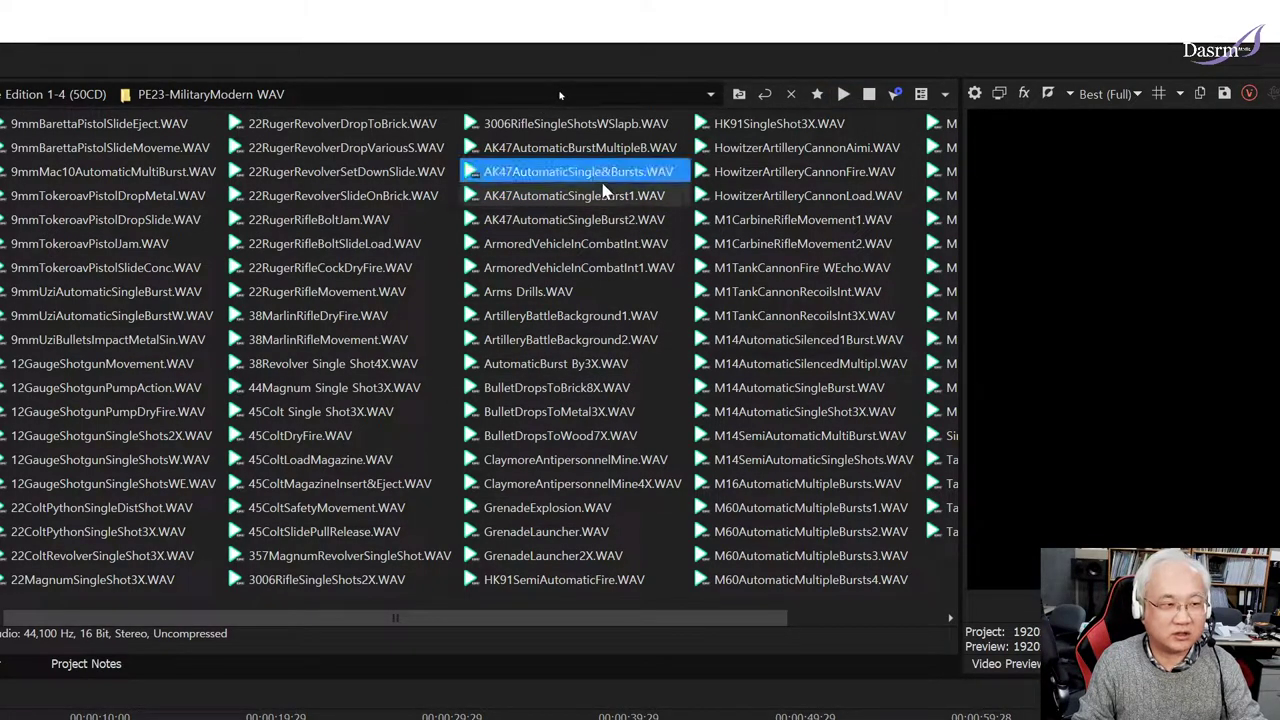
pyautogui.click(600, 340)
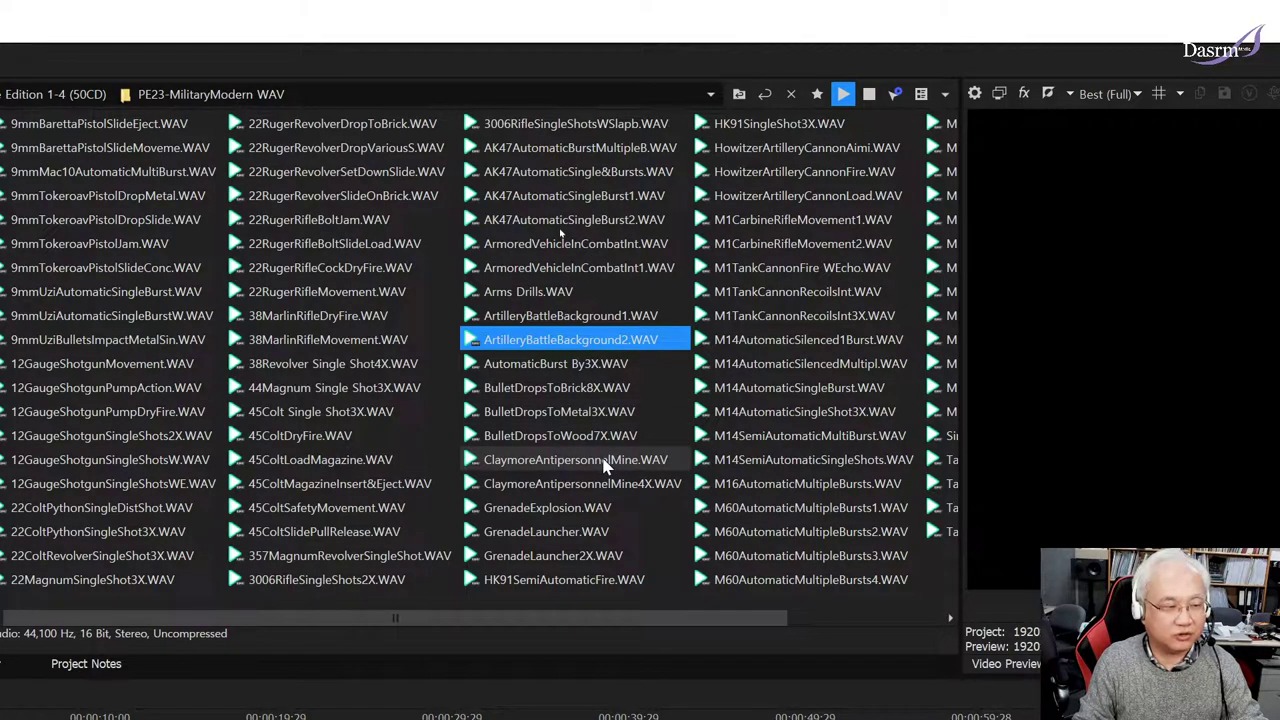
pyautogui.click(616, 466)
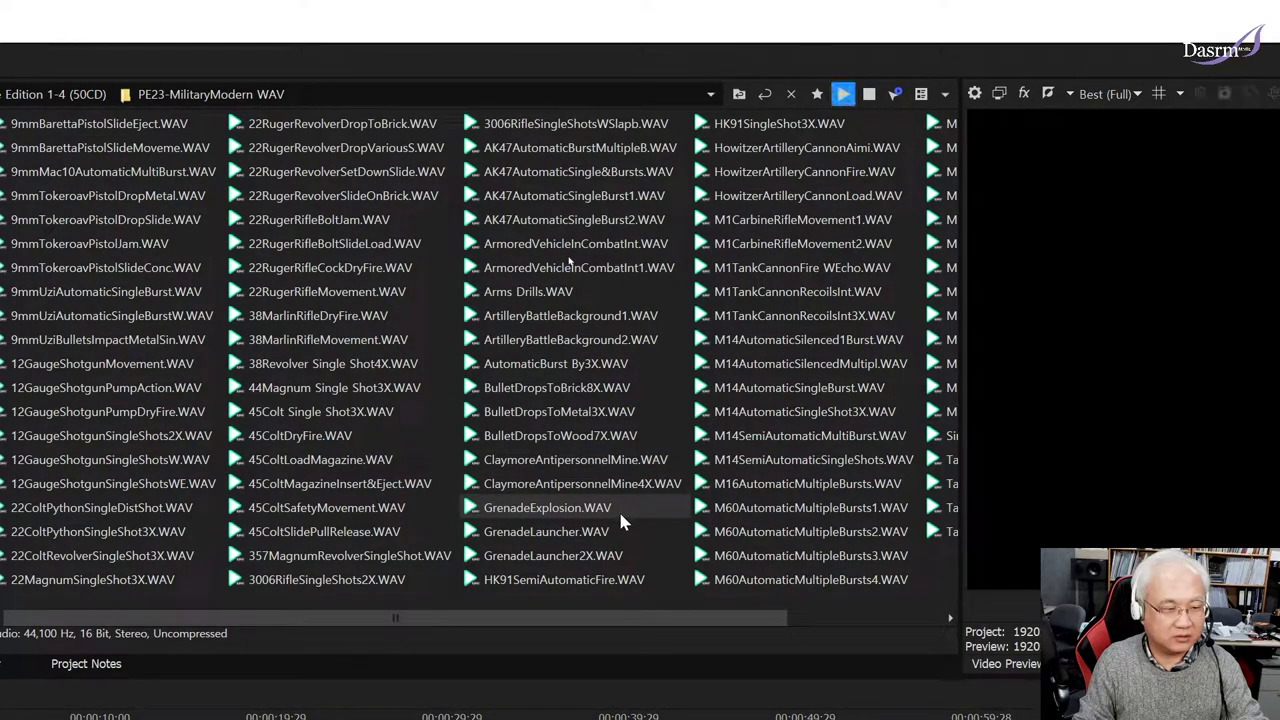
# Step: Audition GrenadeExplosion, GrenadeLauncher2X and M1CarbineRifleMovement2 and 1
pyautogui.click(621, 516)
pyautogui.press('Down')
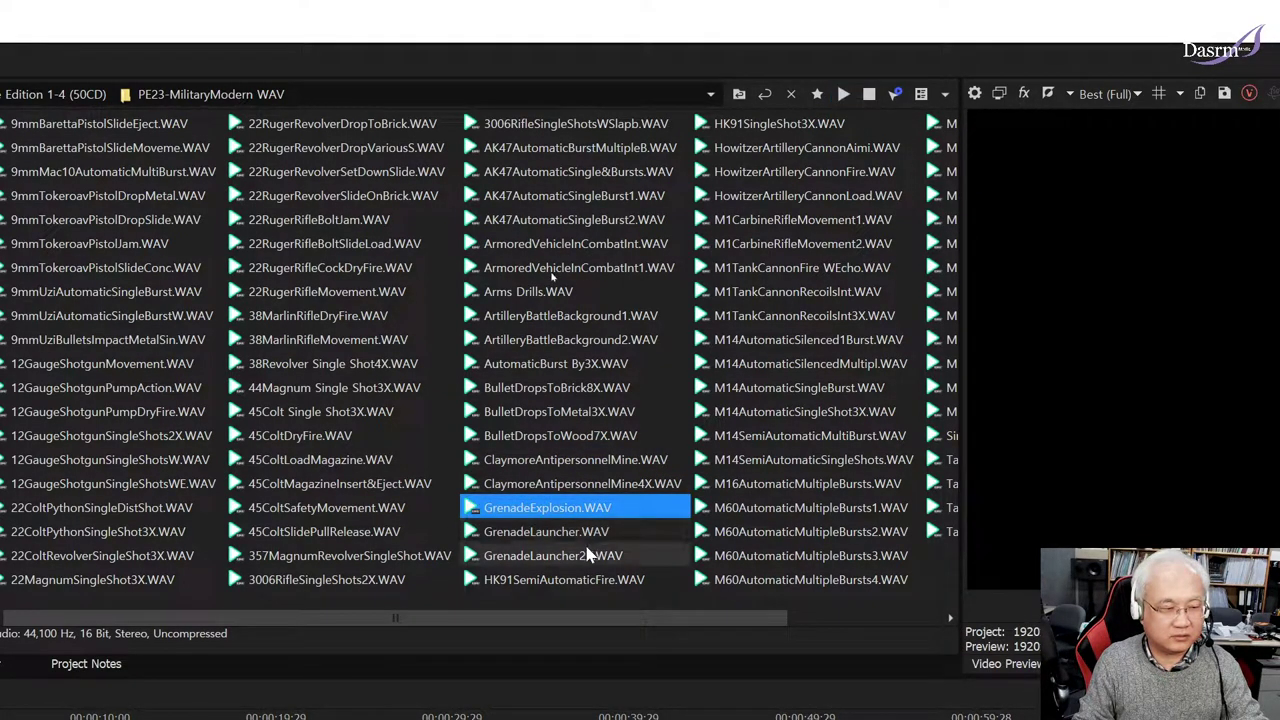
pyautogui.press('Down')
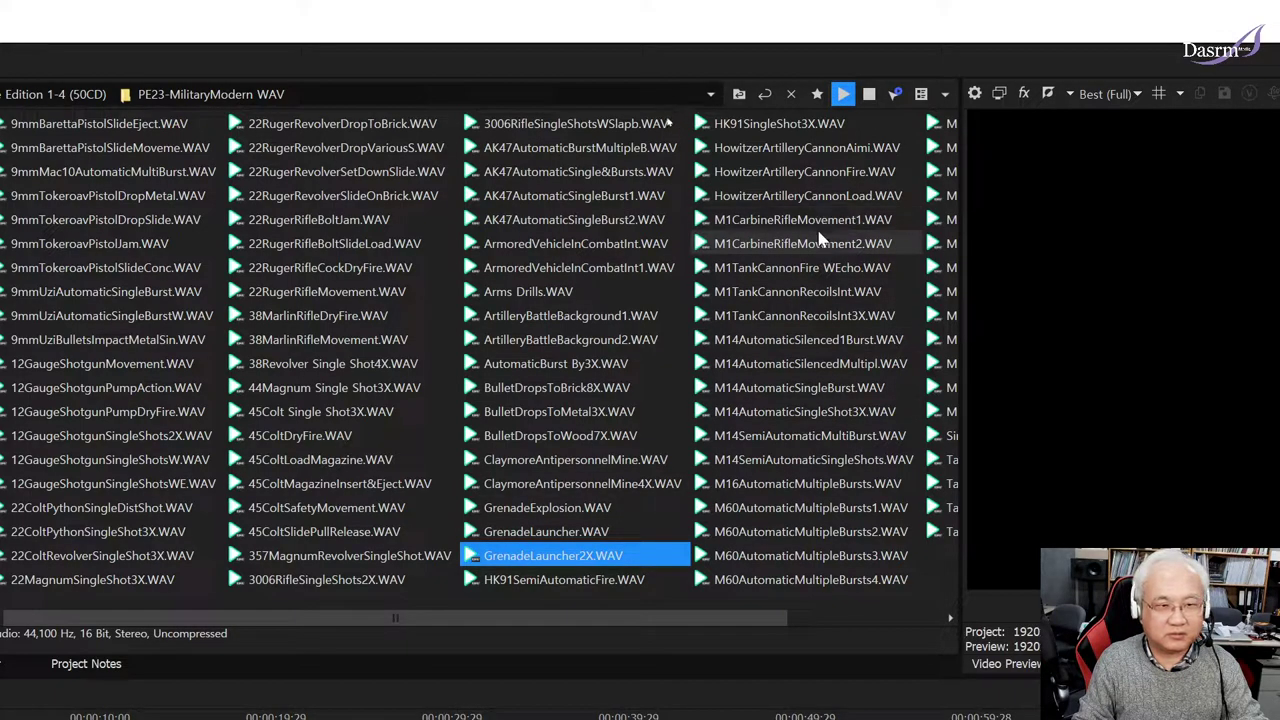
pyautogui.click(822, 241)
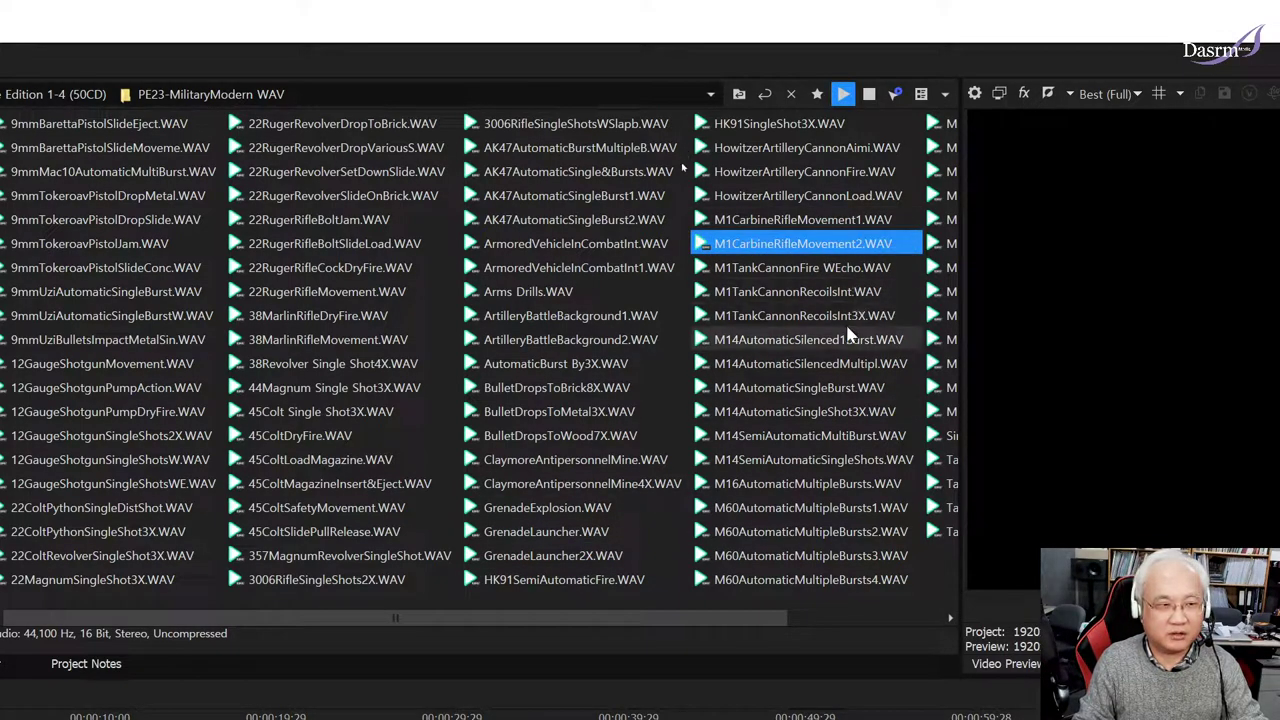
pyautogui.click(831, 223)
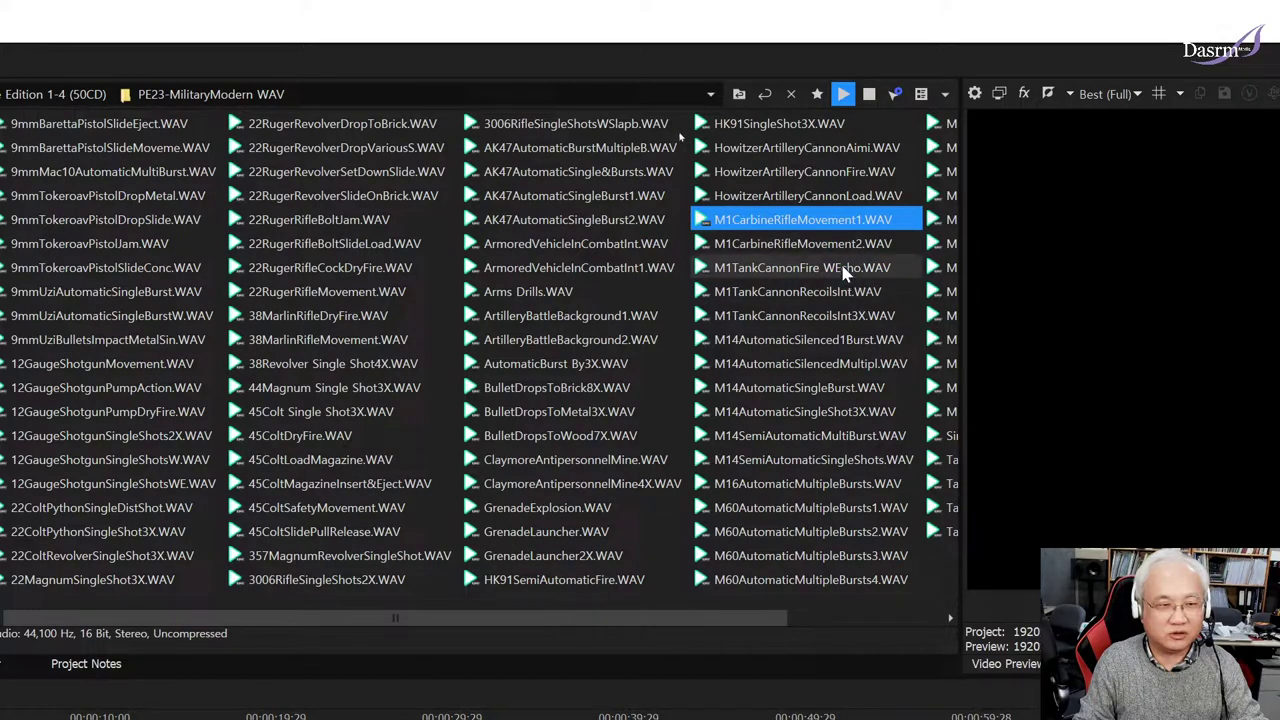
# Step: Audition the M14 silenced and single-shot, M16 and M60 multiple-burst sounds
pyautogui.click(833, 339)
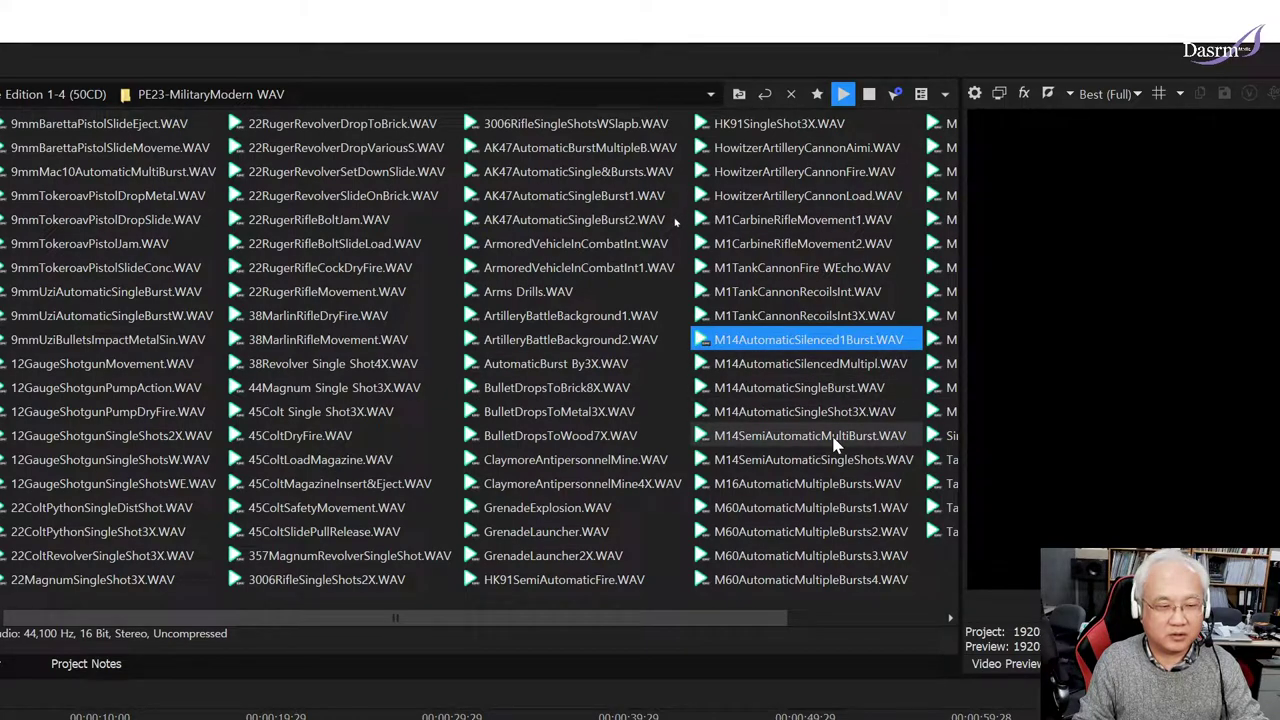
pyautogui.click(842, 411)
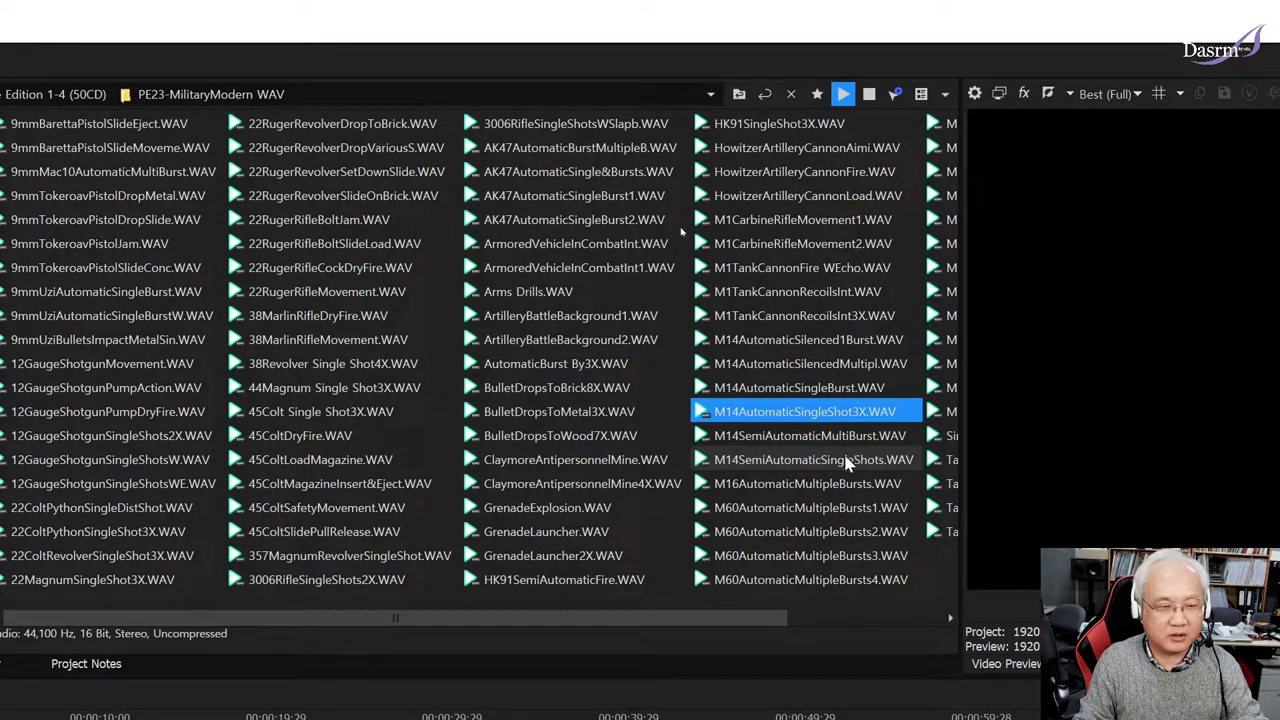
pyautogui.click(848, 487)
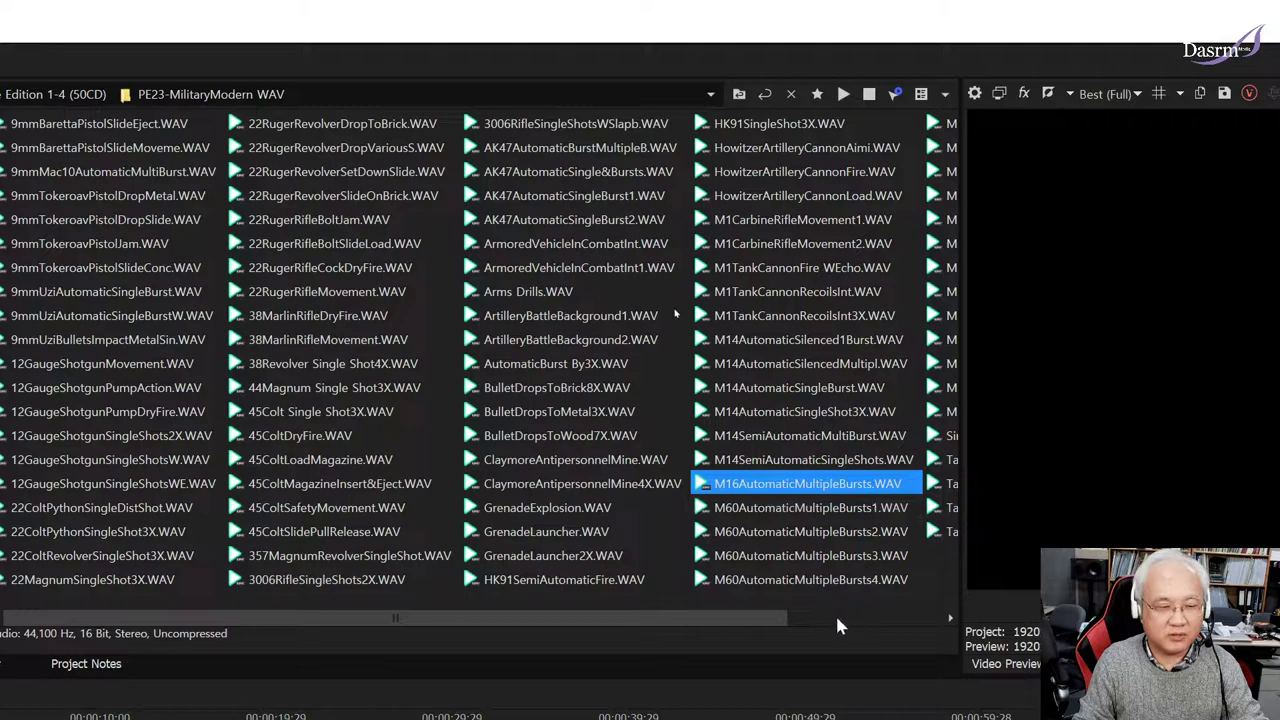
pyautogui.click(842, 511)
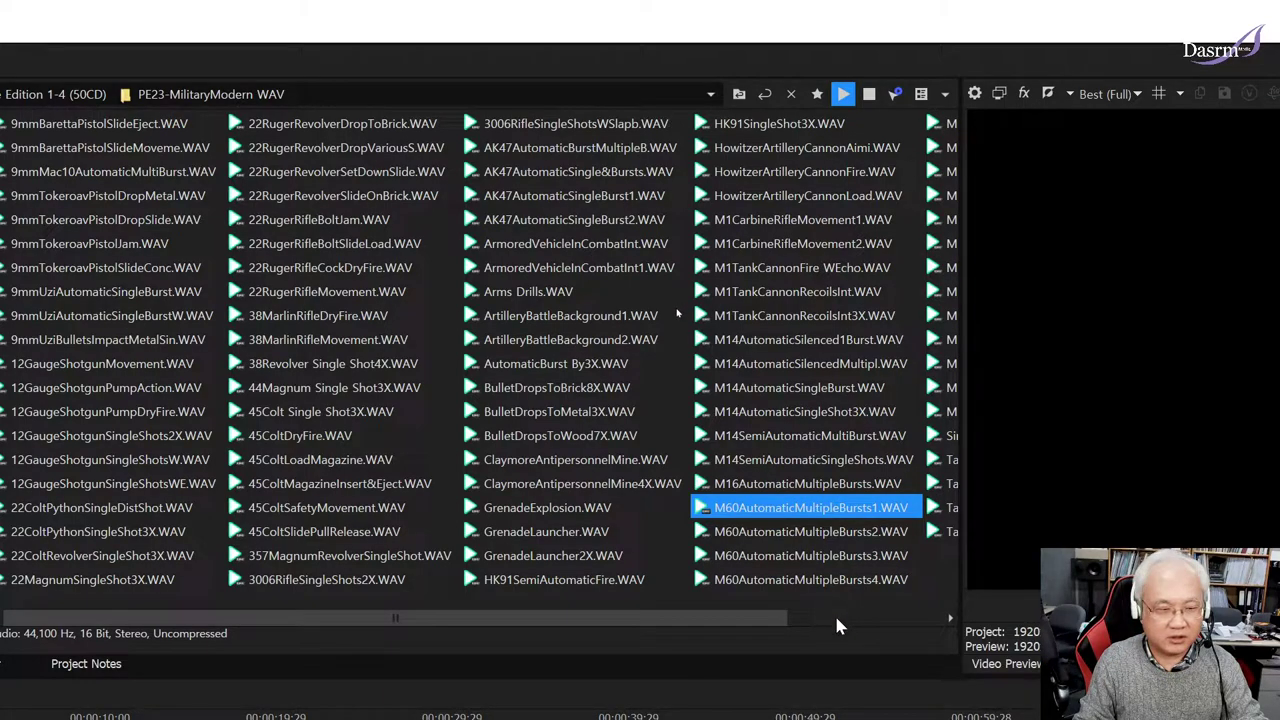
pyautogui.click(845, 557)
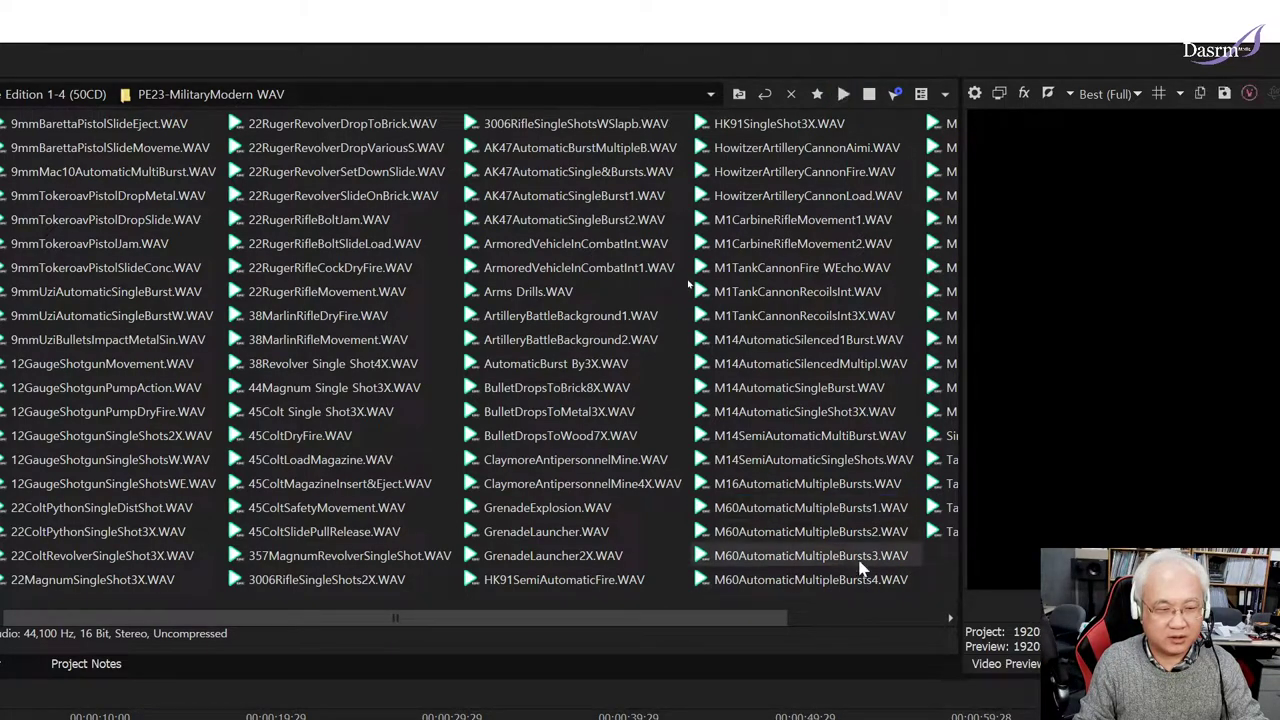
pyautogui.click(844, 617)
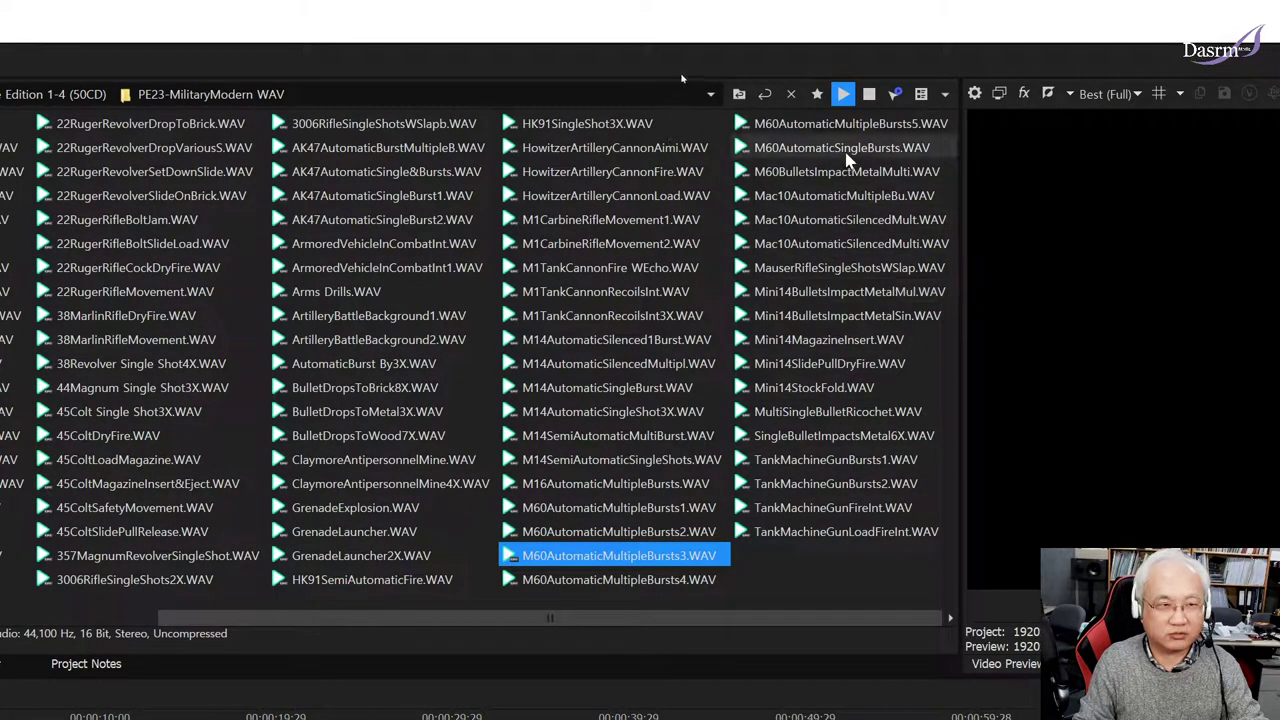
# Step: Audition M60AutomaticSingleBursts, Mac10, the Mini14 files and three TankMachineGun sounds
pyautogui.click(849, 149)
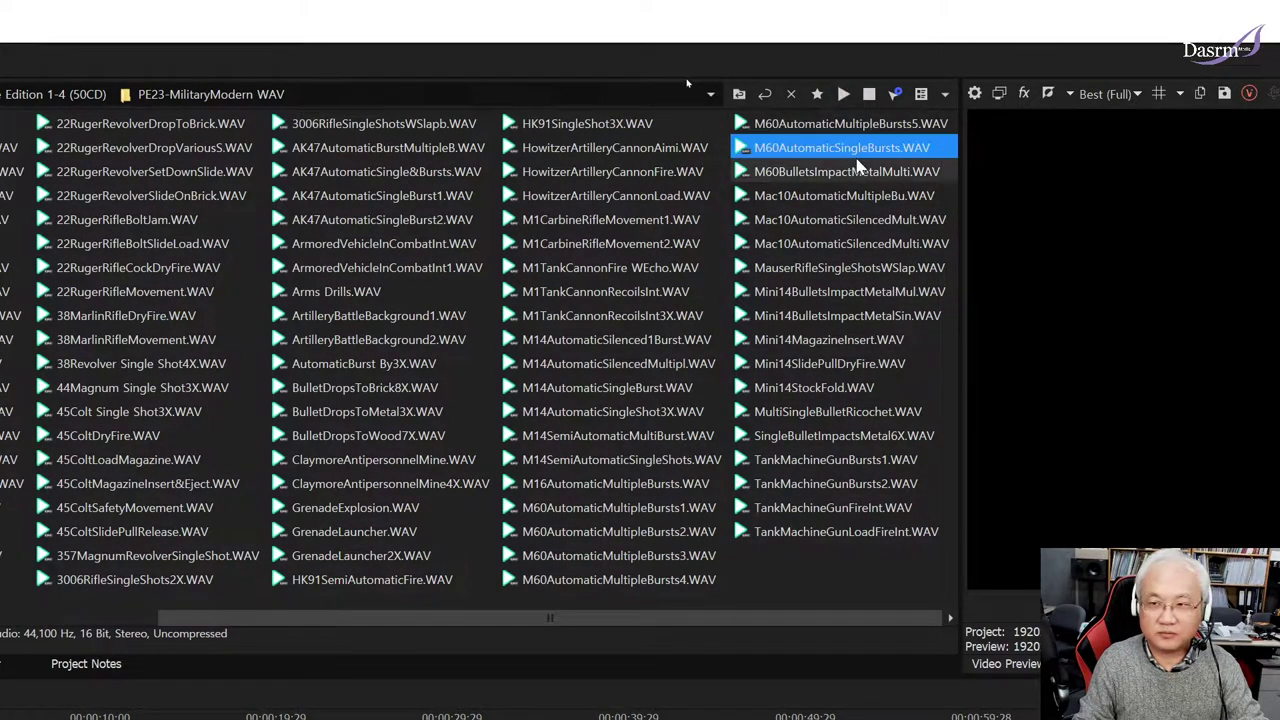
pyautogui.click(862, 222)
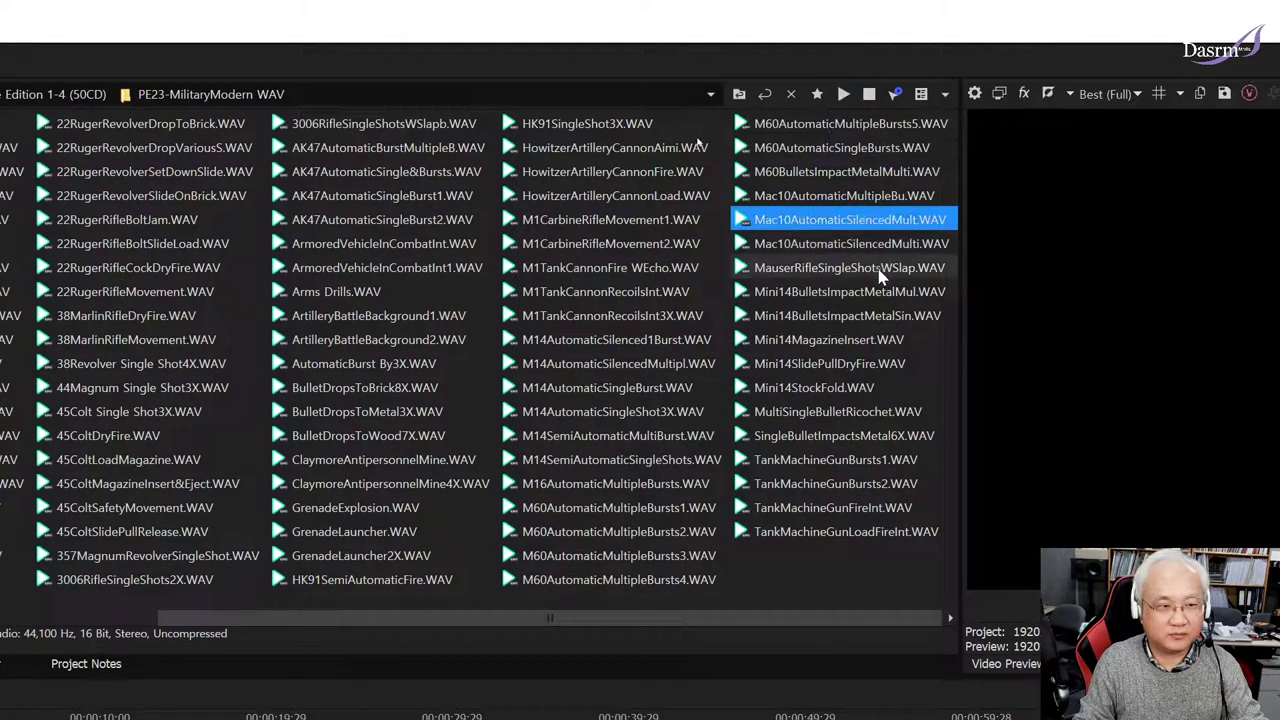
pyautogui.click(871, 293)
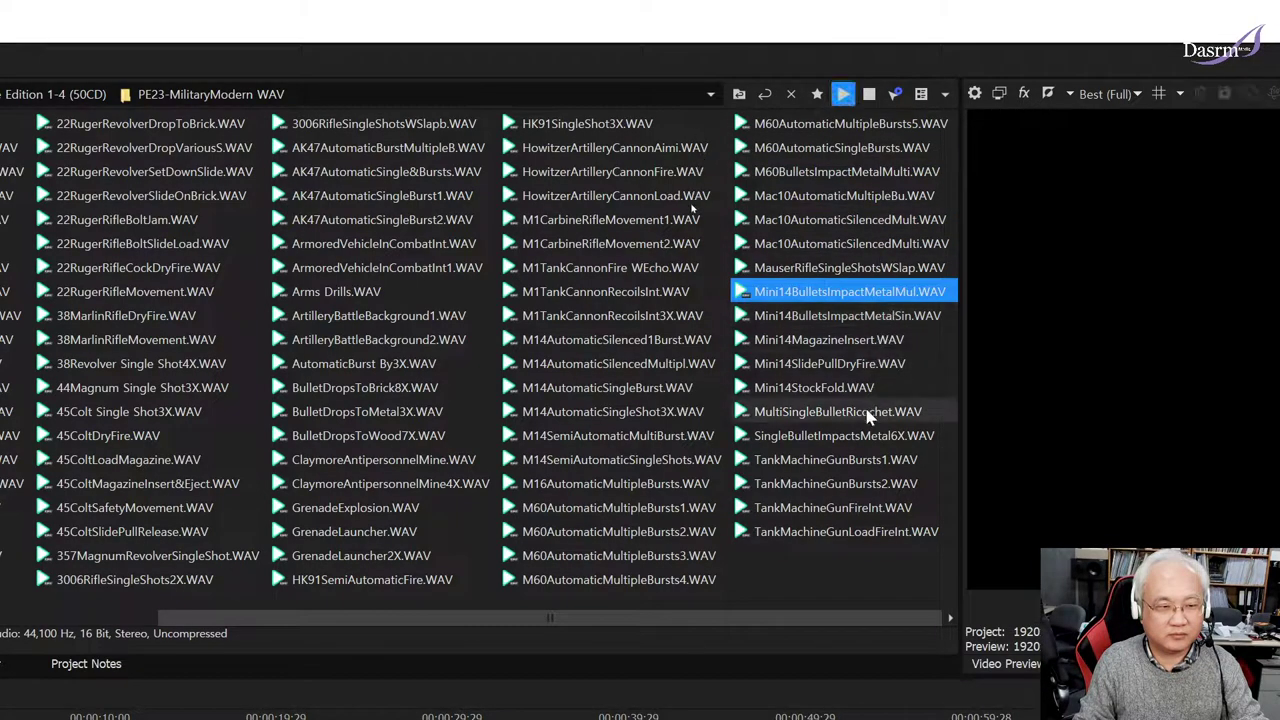
pyautogui.click(853, 345)
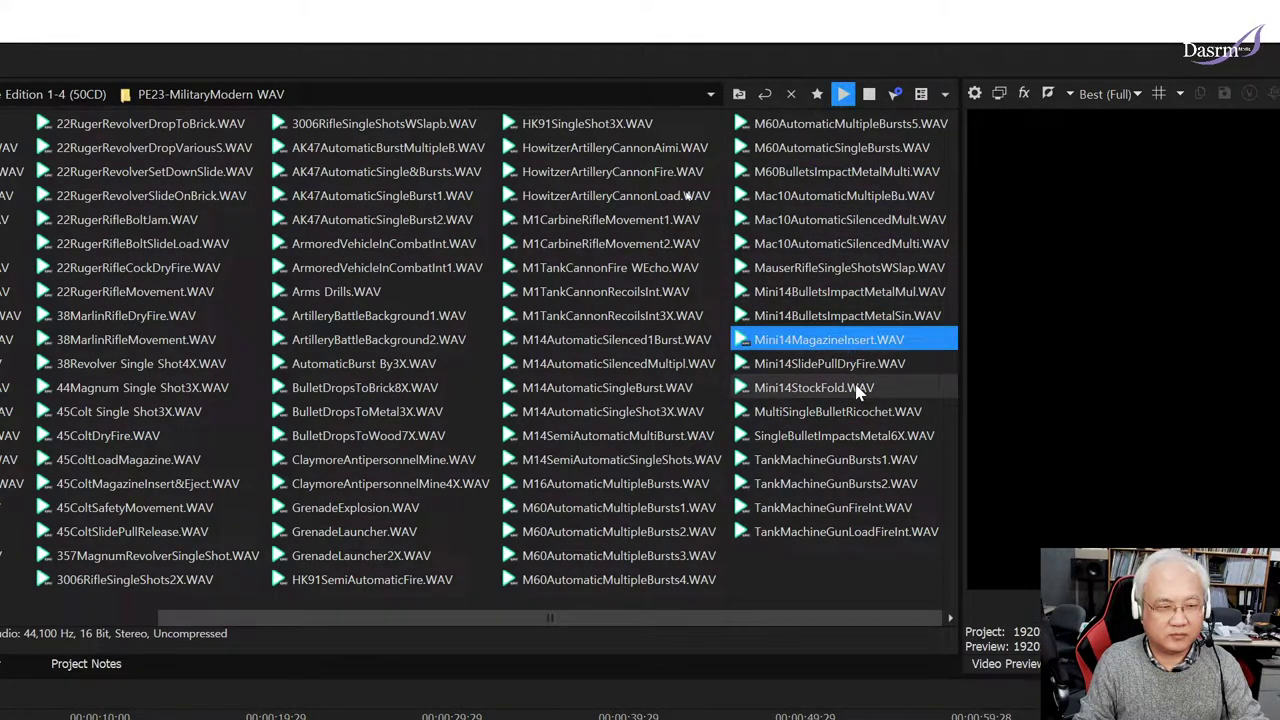
pyautogui.click(840, 460)
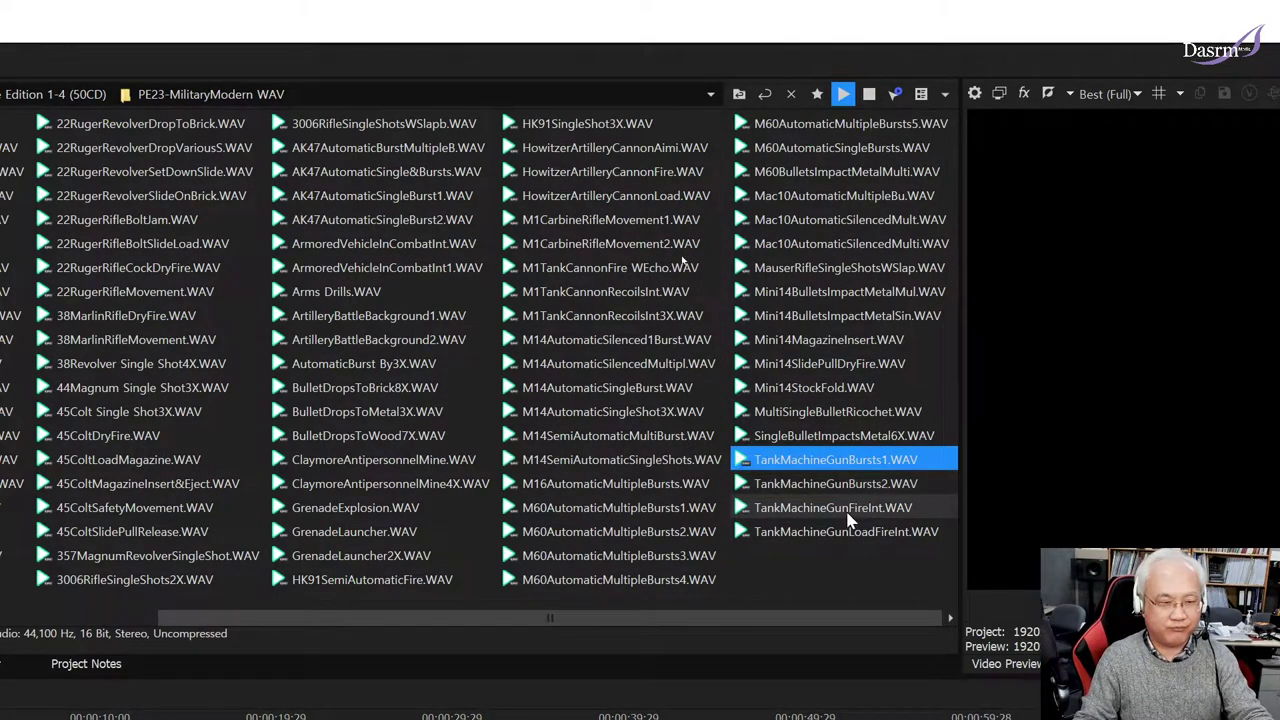
pyautogui.click(866, 508)
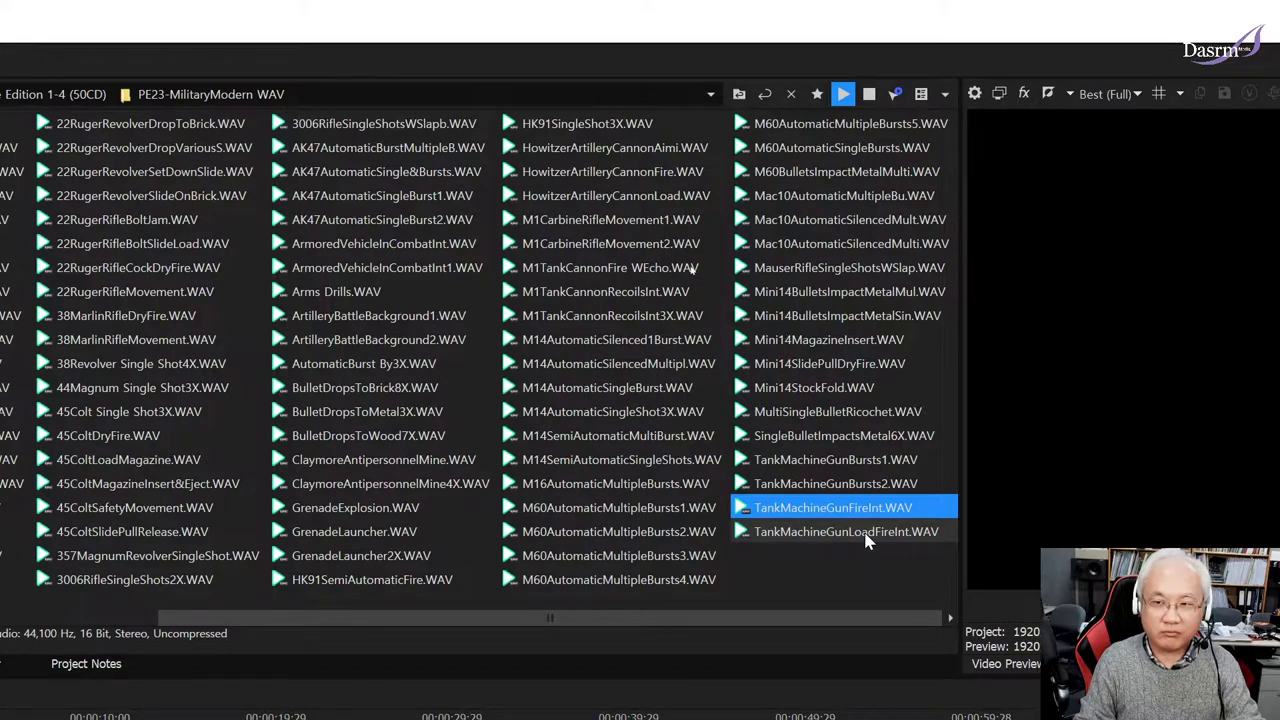
pyautogui.click(866, 534)
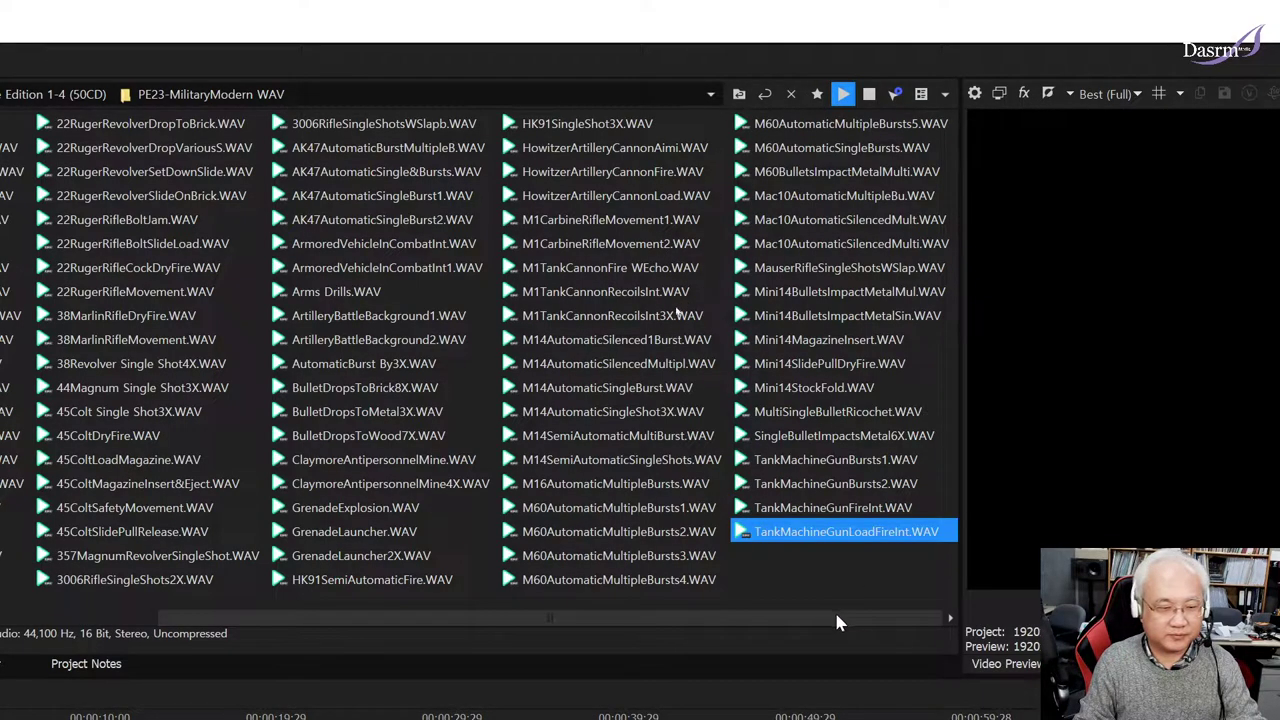
# Step: Replay TankMachineGunFireInt and Bursts1, hear Bursts2, then switch to PE24-MilitaryHistorical WAV
pyautogui.click(828, 519)
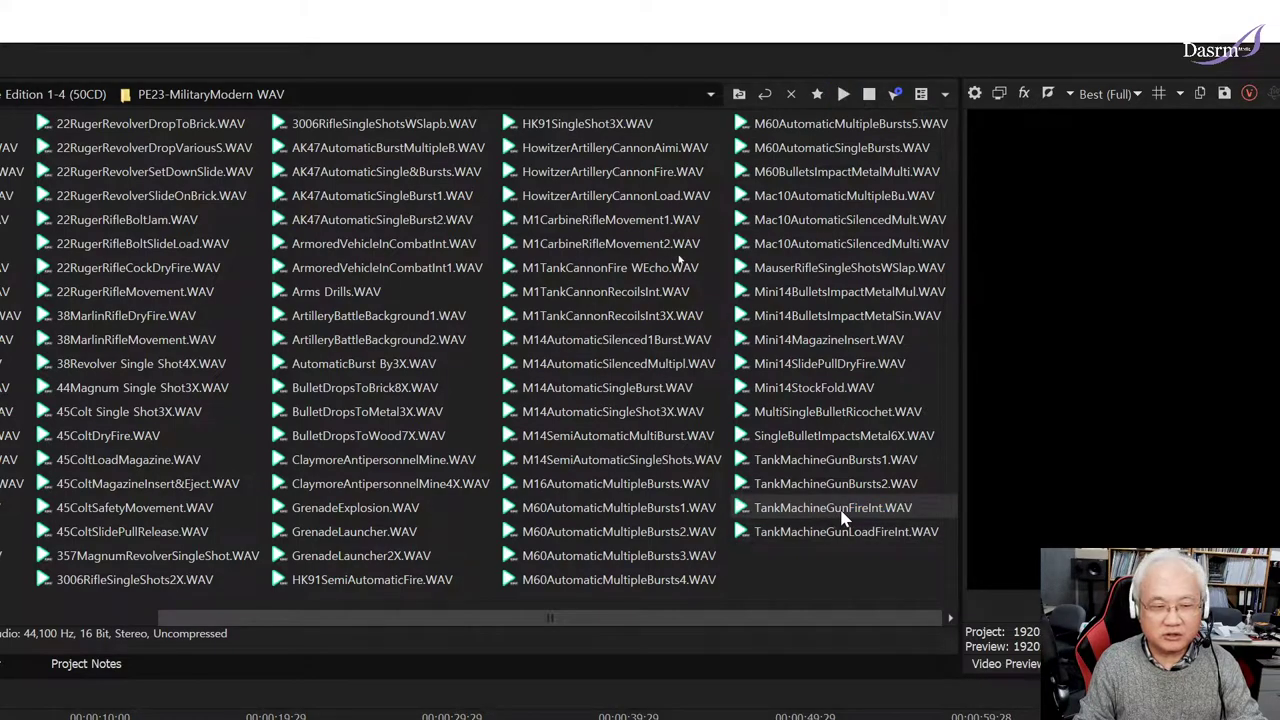
pyautogui.click(842, 514)
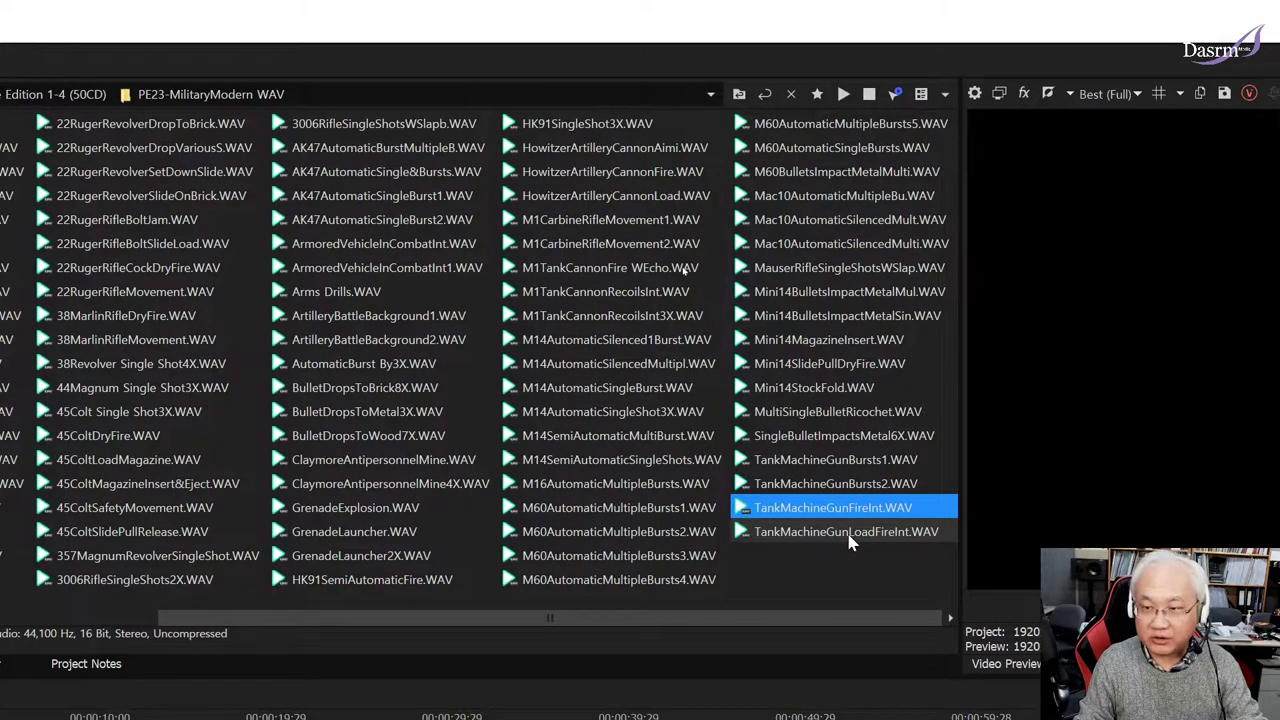
pyautogui.press('space')
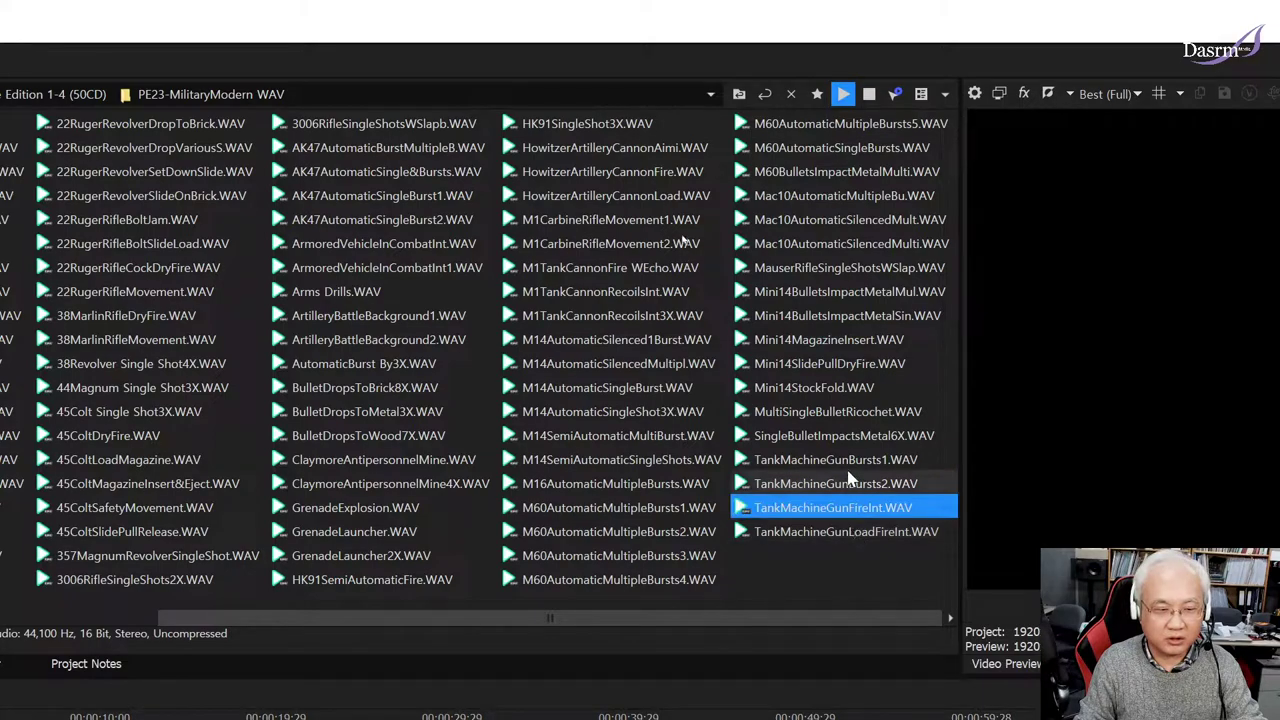
pyautogui.click(849, 460)
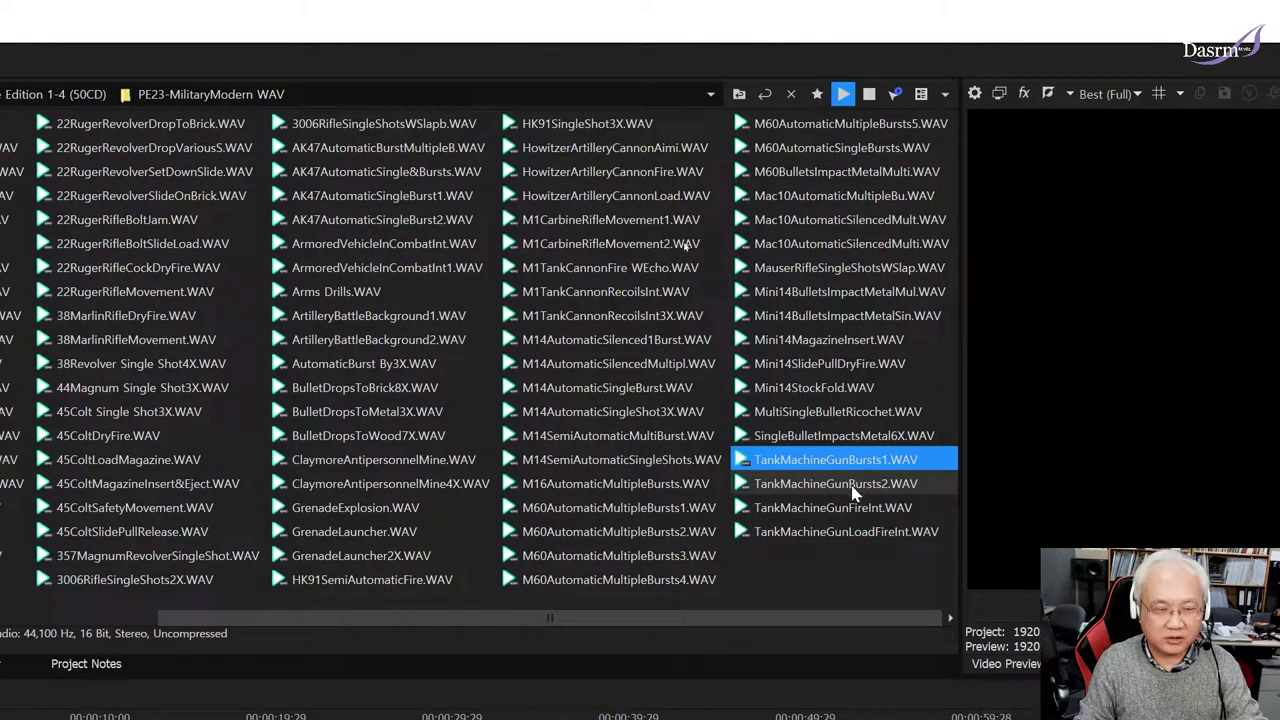
pyautogui.click(853, 490)
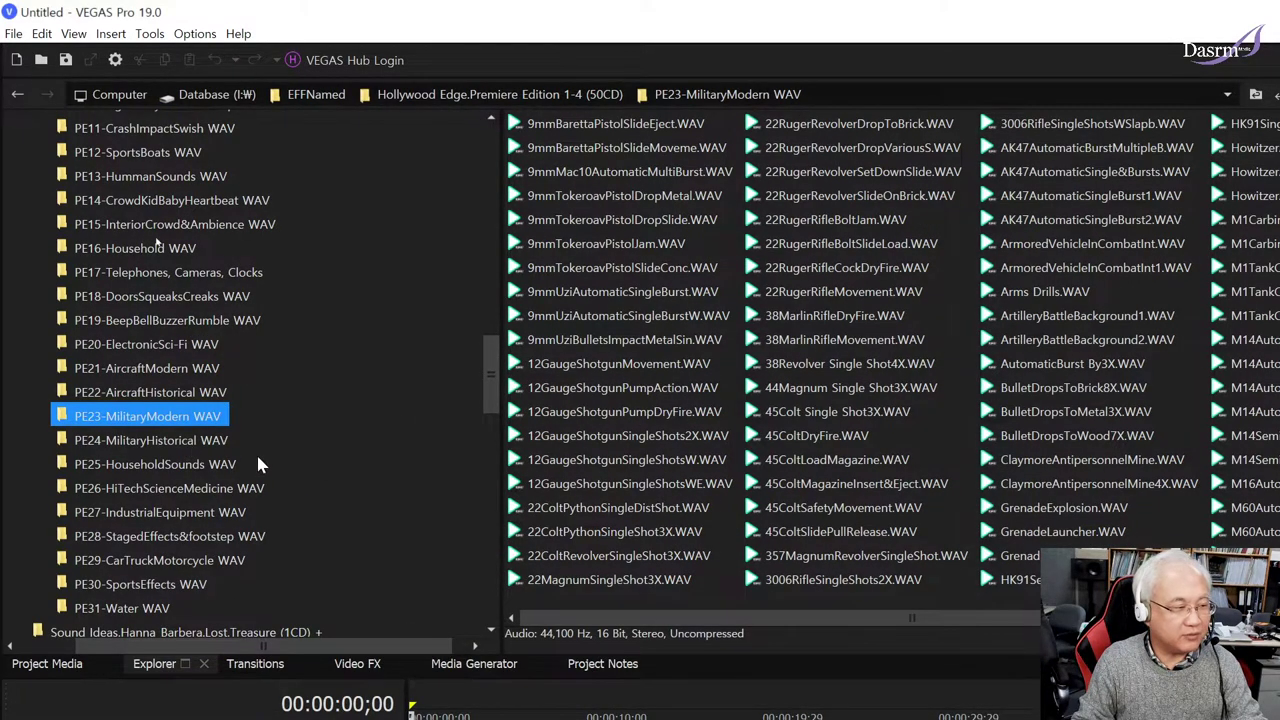
pyautogui.click(240, 442)
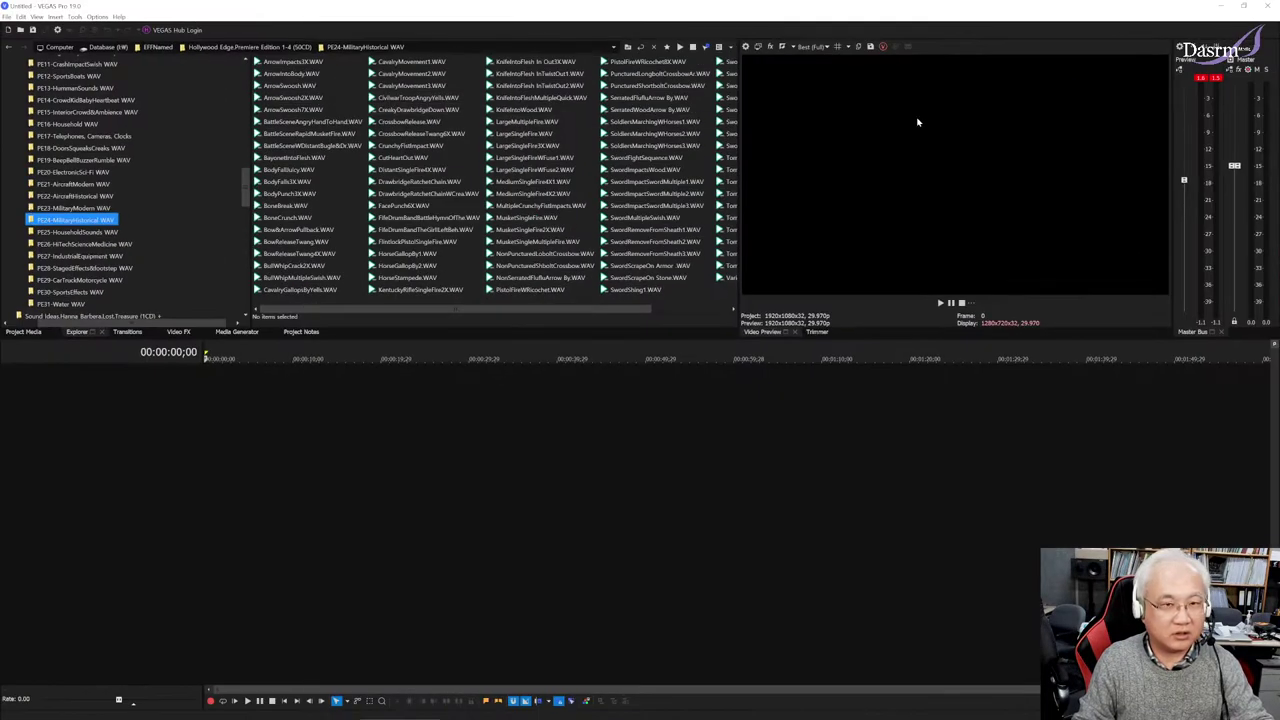
# Step: Lower the Preview fader to -2.3 dB, reset meter peaks, and hear ArrowSwoosh and ArrowSwoosh2X
pyautogui.moveTo(1185, 179); pyautogui.dragTo(1186, 200)
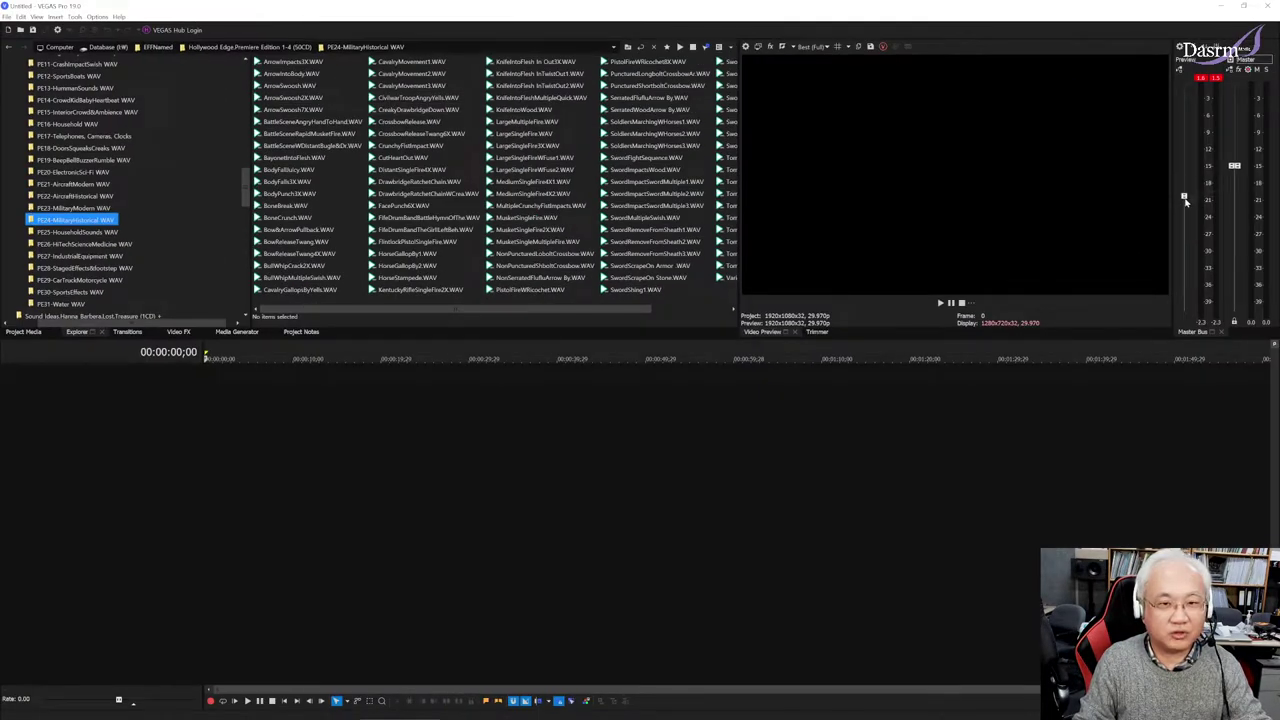
pyautogui.click(1208, 80)
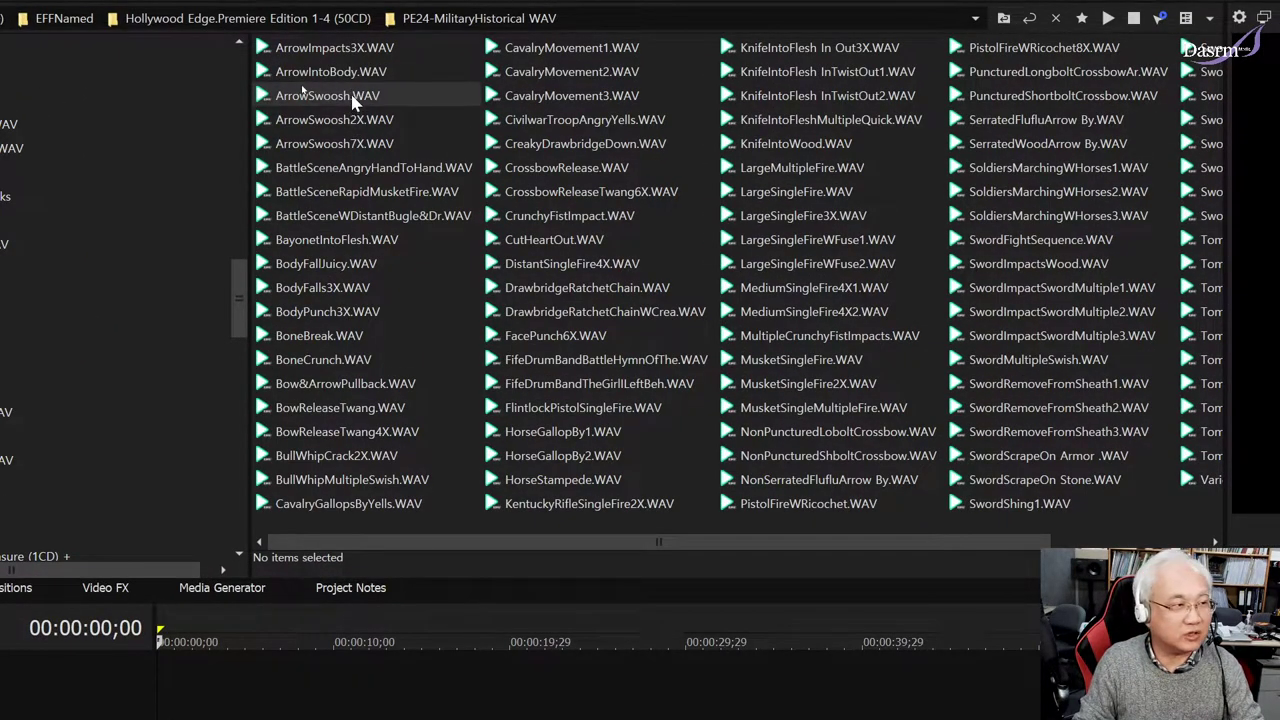
pyautogui.click(352, 97)
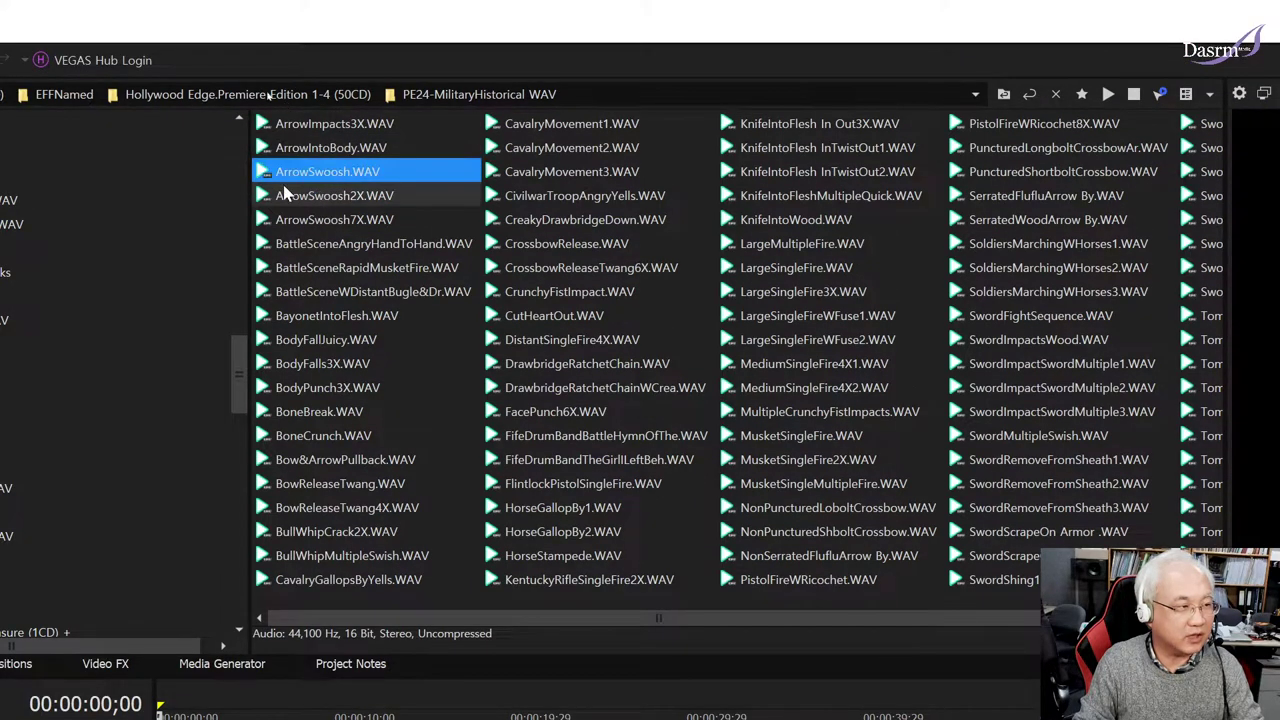
pyautogui.click(367, 197)
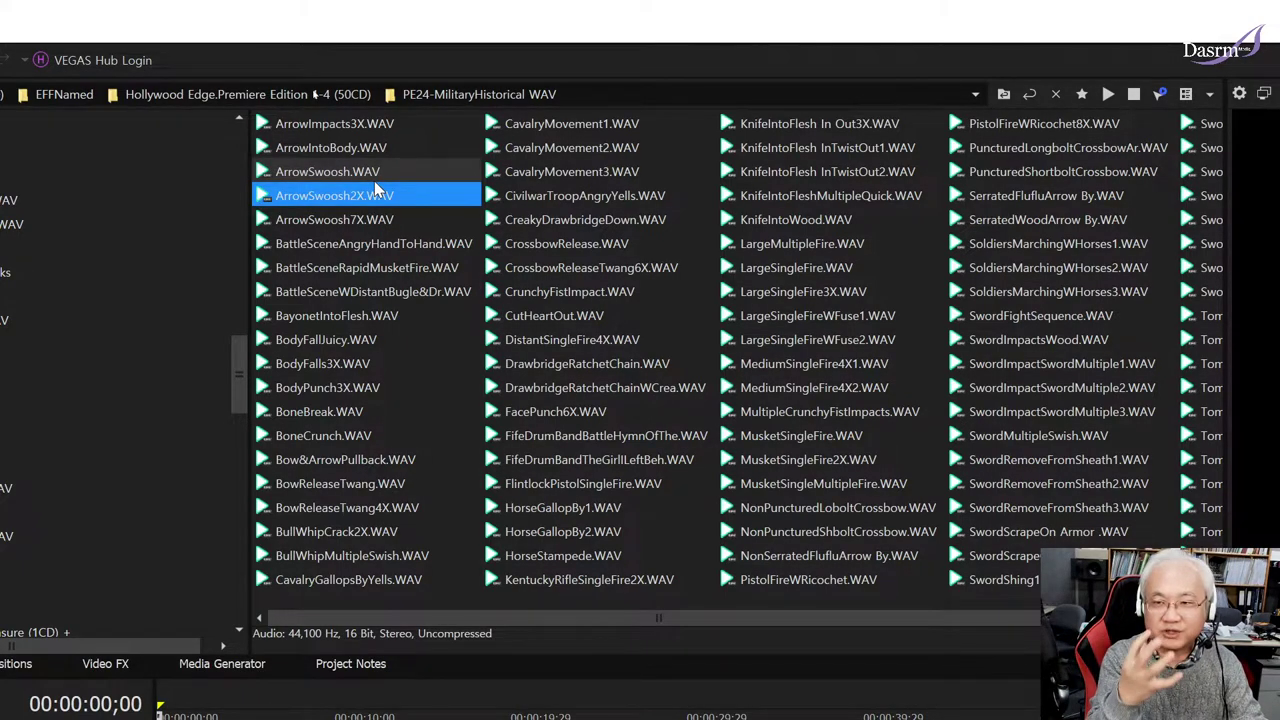
pyautogui.press('space')
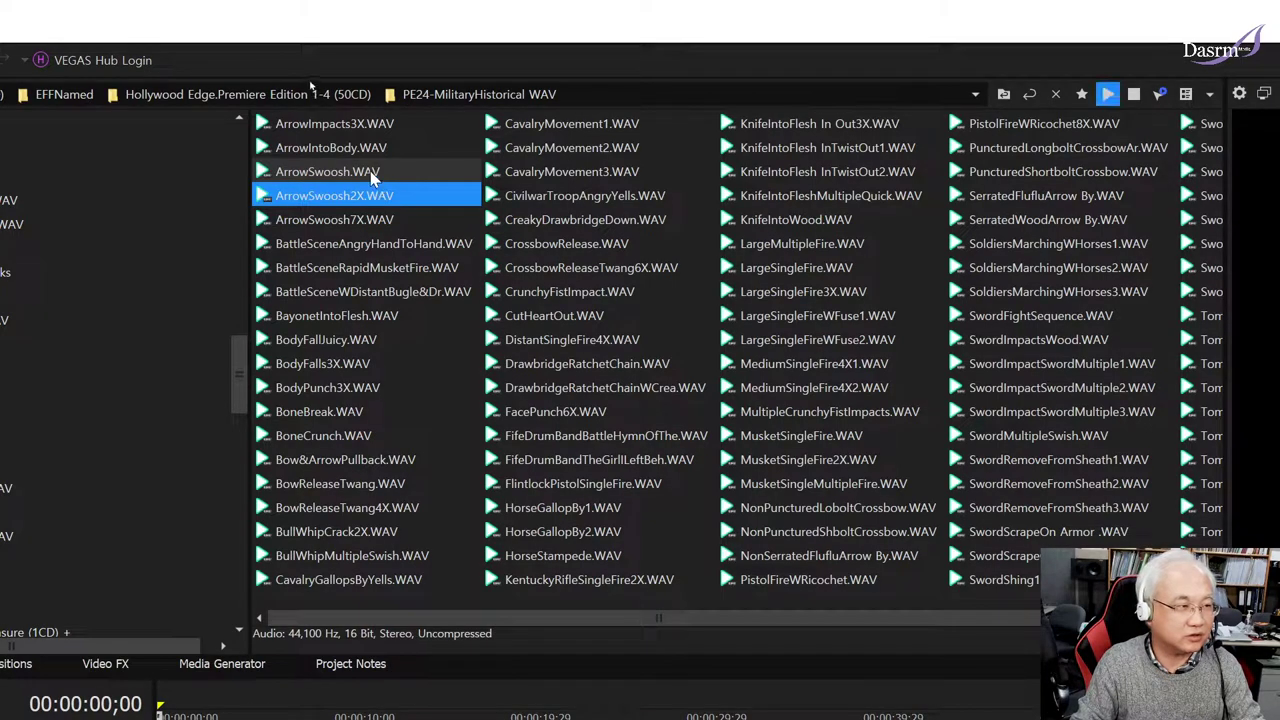
# Step: Listen to ArrowImpacts3X, ArrowSwoosh7X, the three BattleScene files and BayonetIntoFlesh
pyautogui.click(355, 124)
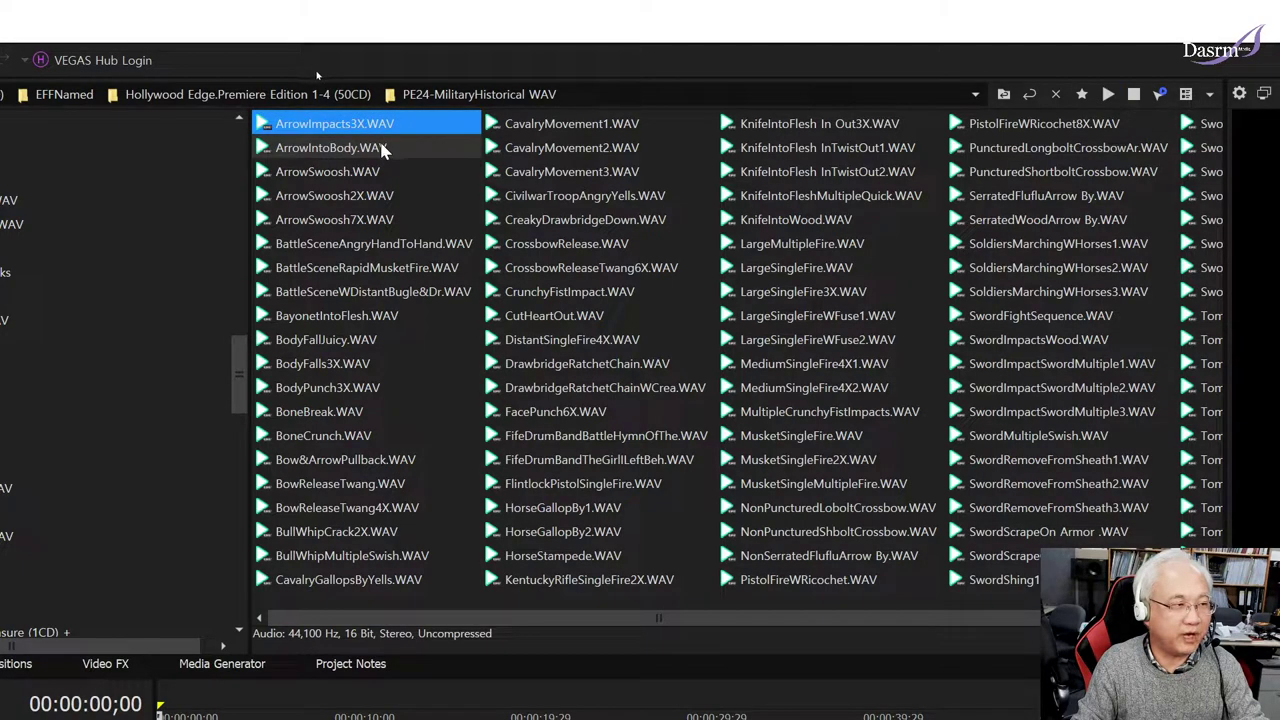
pyautogui.click(358, 219)
pyautogui.click(380, 248)
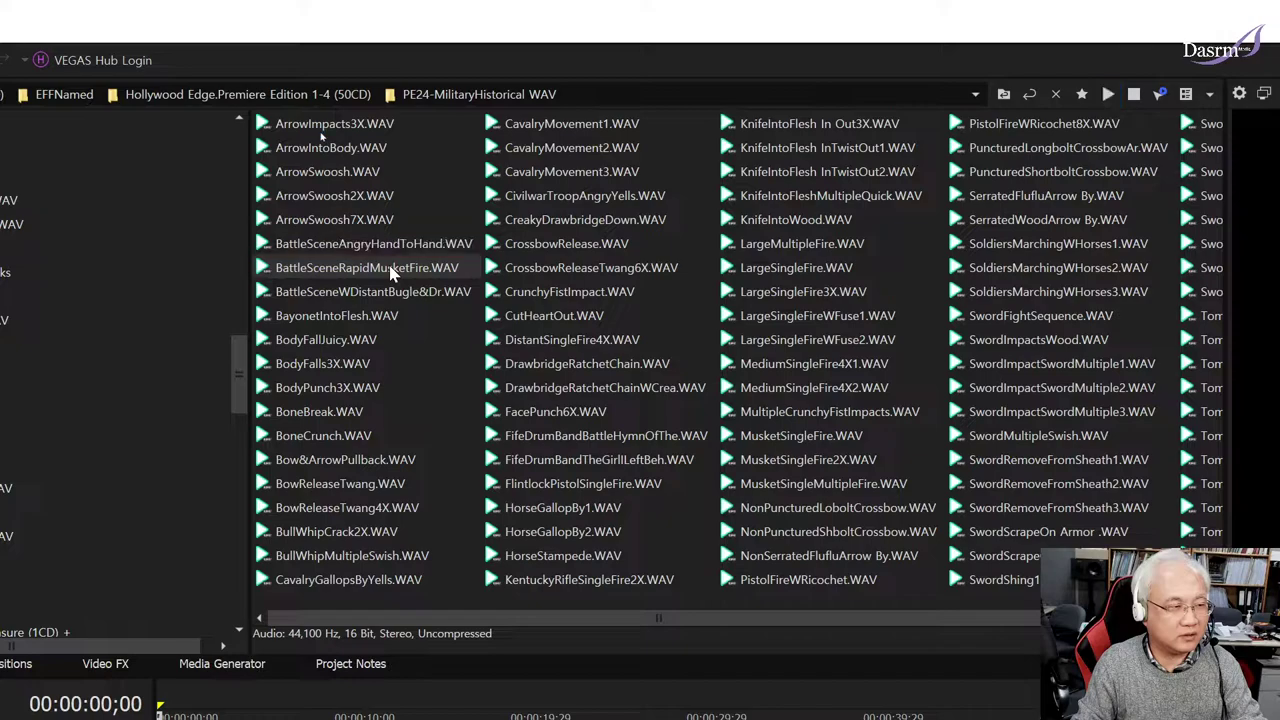
pyautogui.click(394, 272)
pyautogui.click(393, 296)
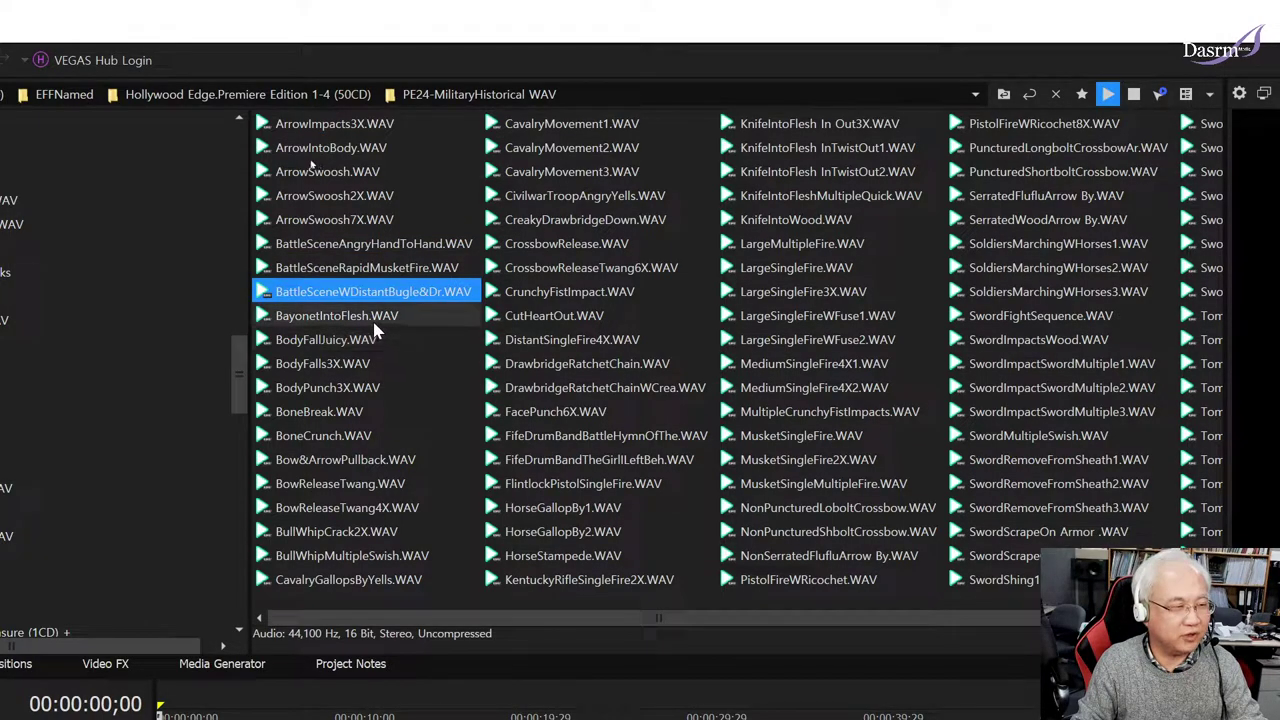
pyautogui.click(372, 316)
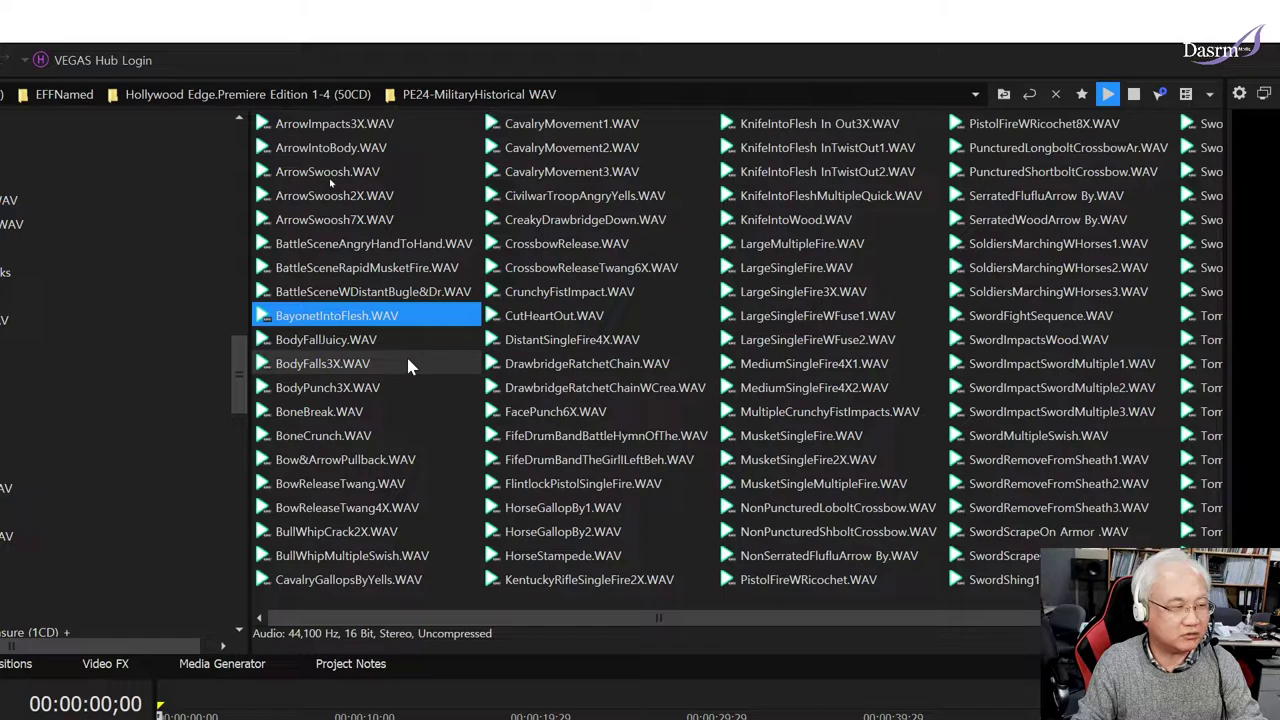
# Step: Listen to BodyFallJuicy, BodyFalls3X, BodyPunch3X, BoneBreak and BoneCrunch
pyautogui.click(330, 340)
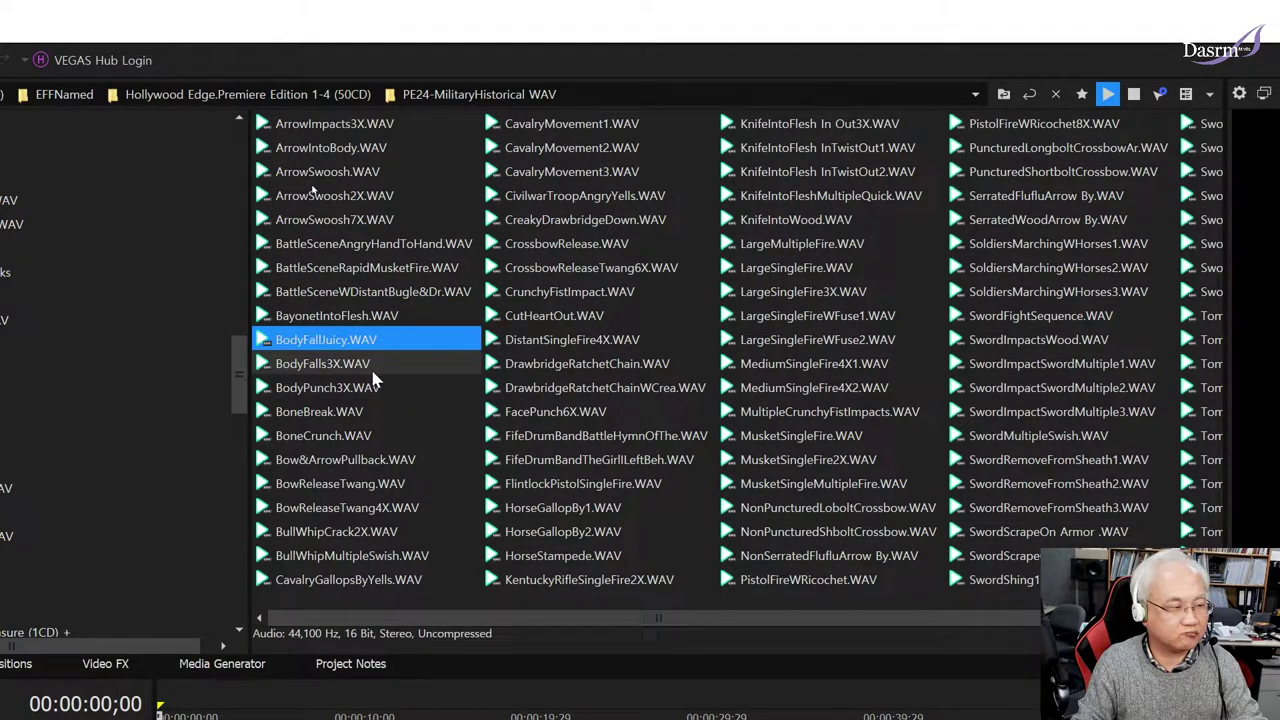
pyautogui.click(368, 368)
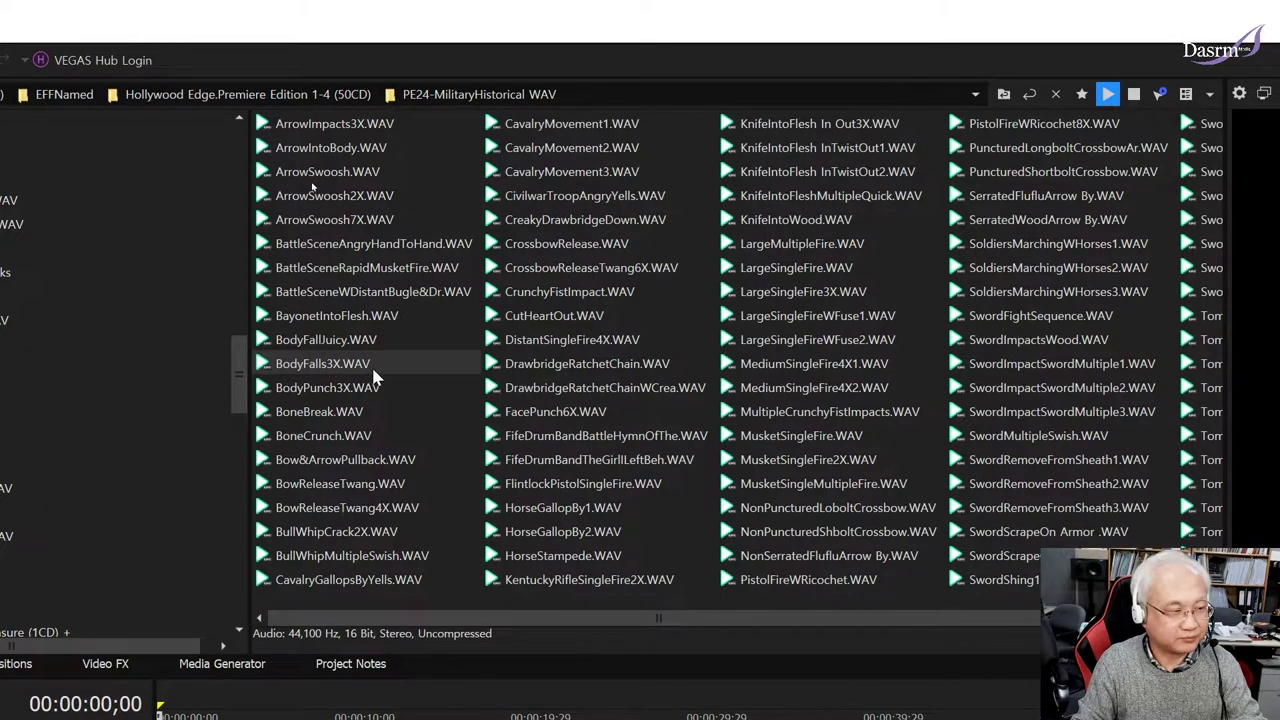
pyautogui.click(389, 366)
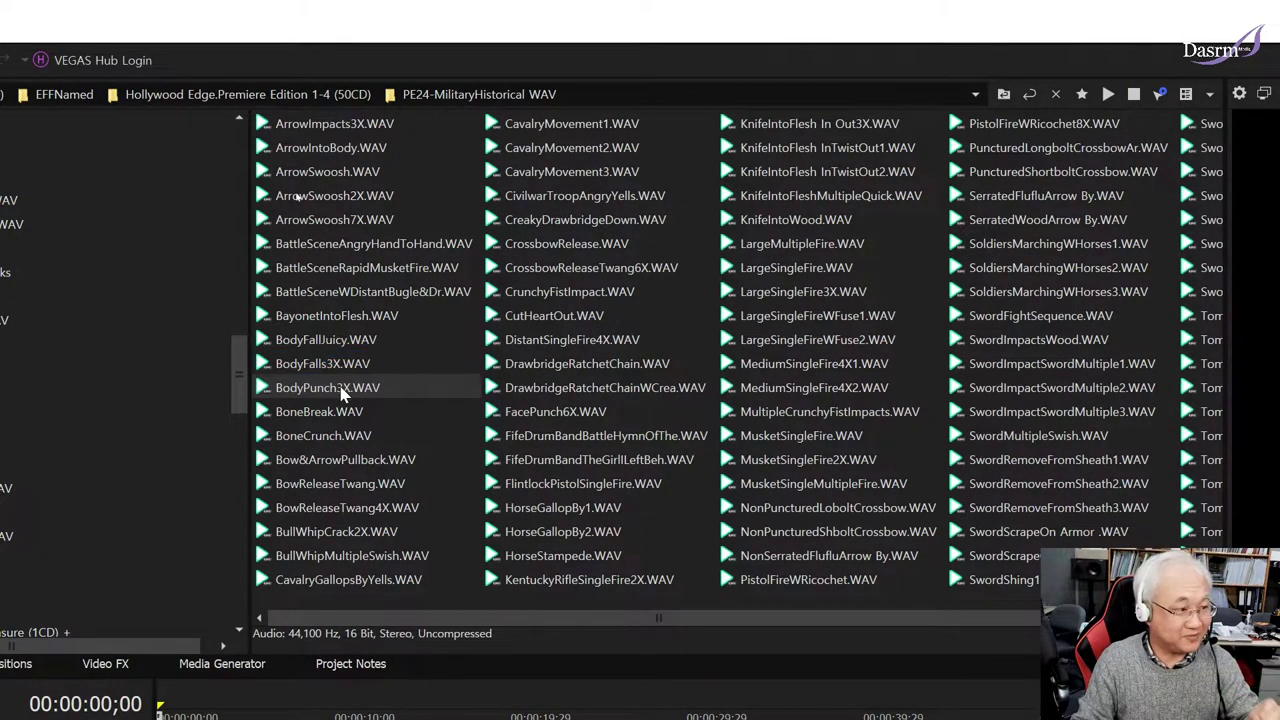
pyautogui.click(345, 389)
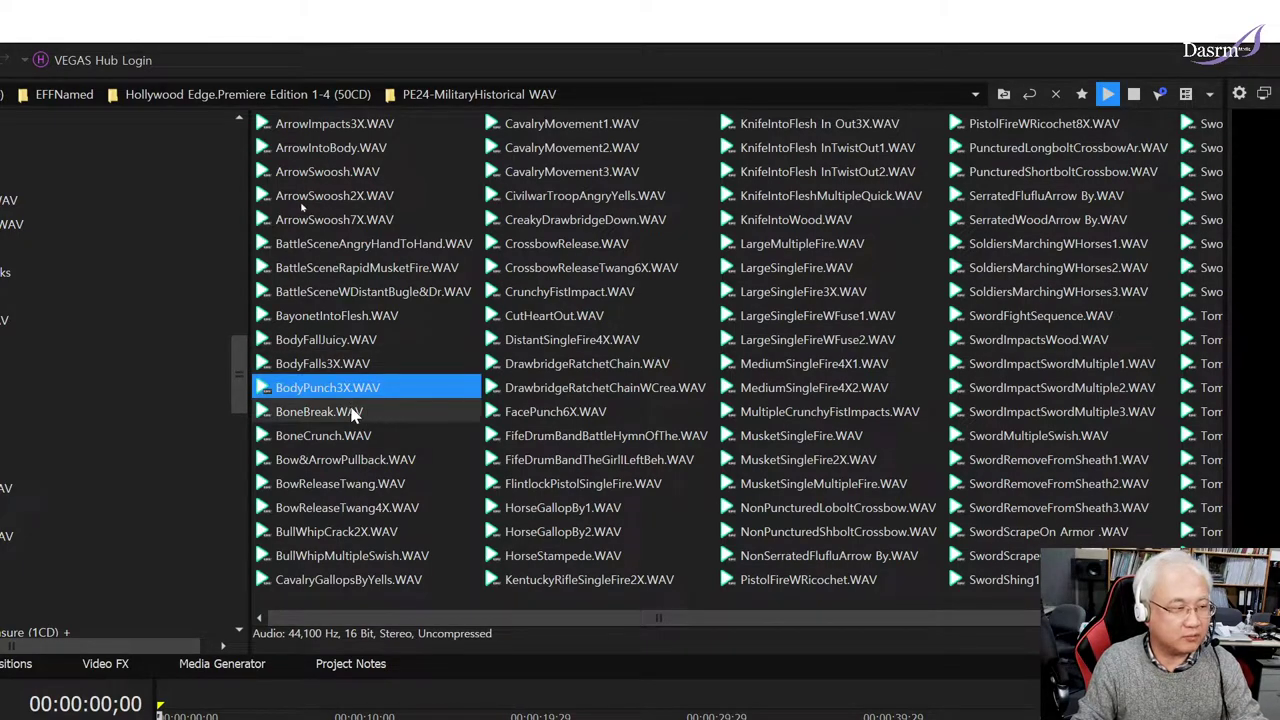
pyautogui.click(340, 413)
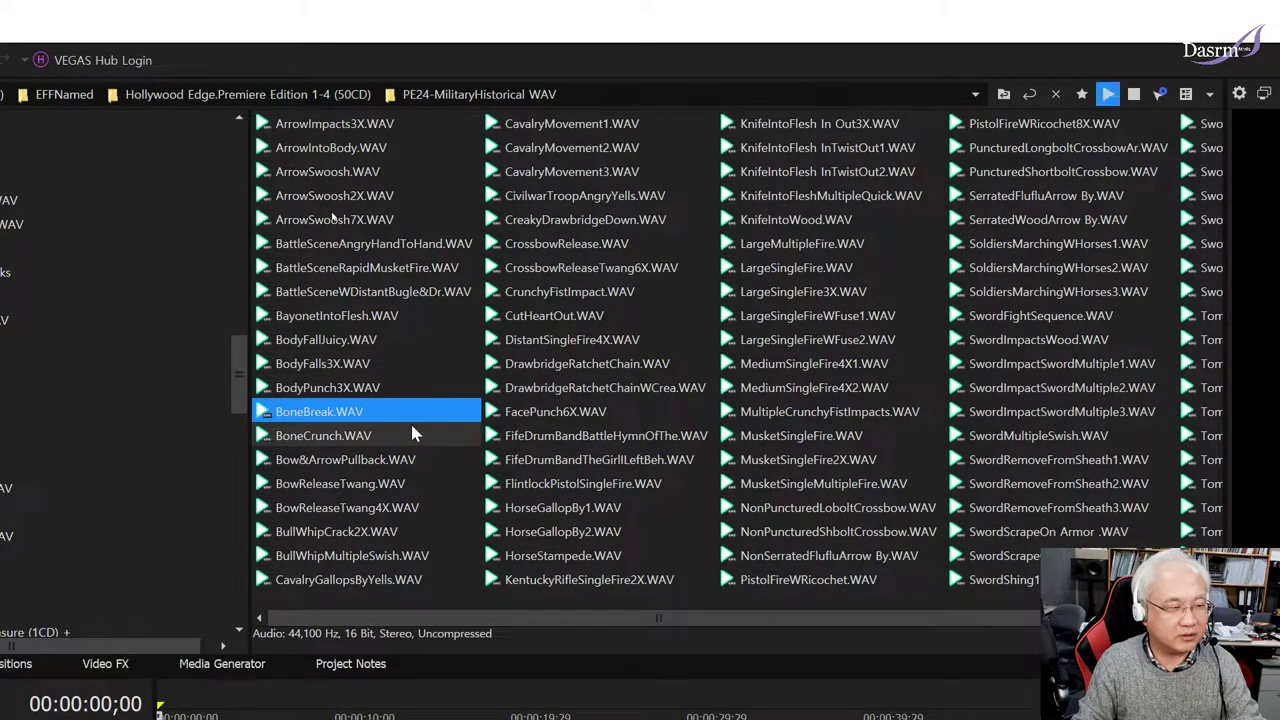
pyautogui.click(340, 437)
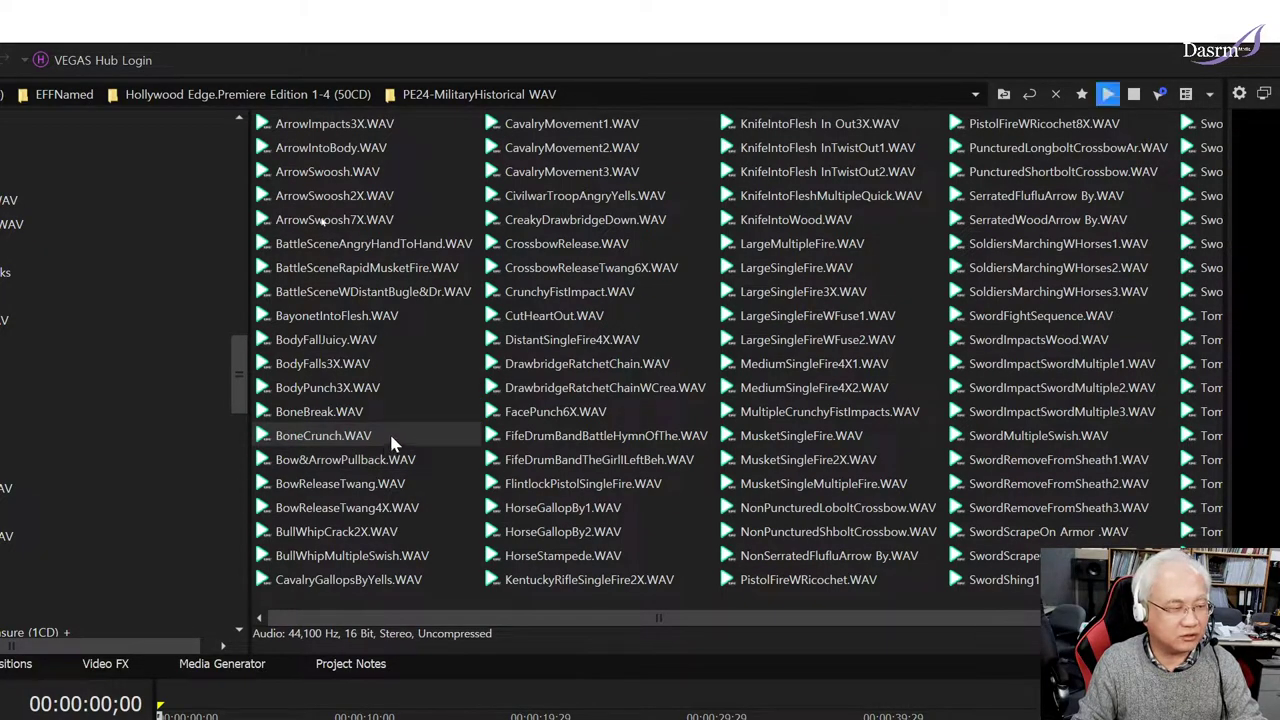
# Step: Listen to Bow&ArrowPullback, BowReleaseTwang and BullWhipMultipleSwish
pyautogui.click(370, 463)
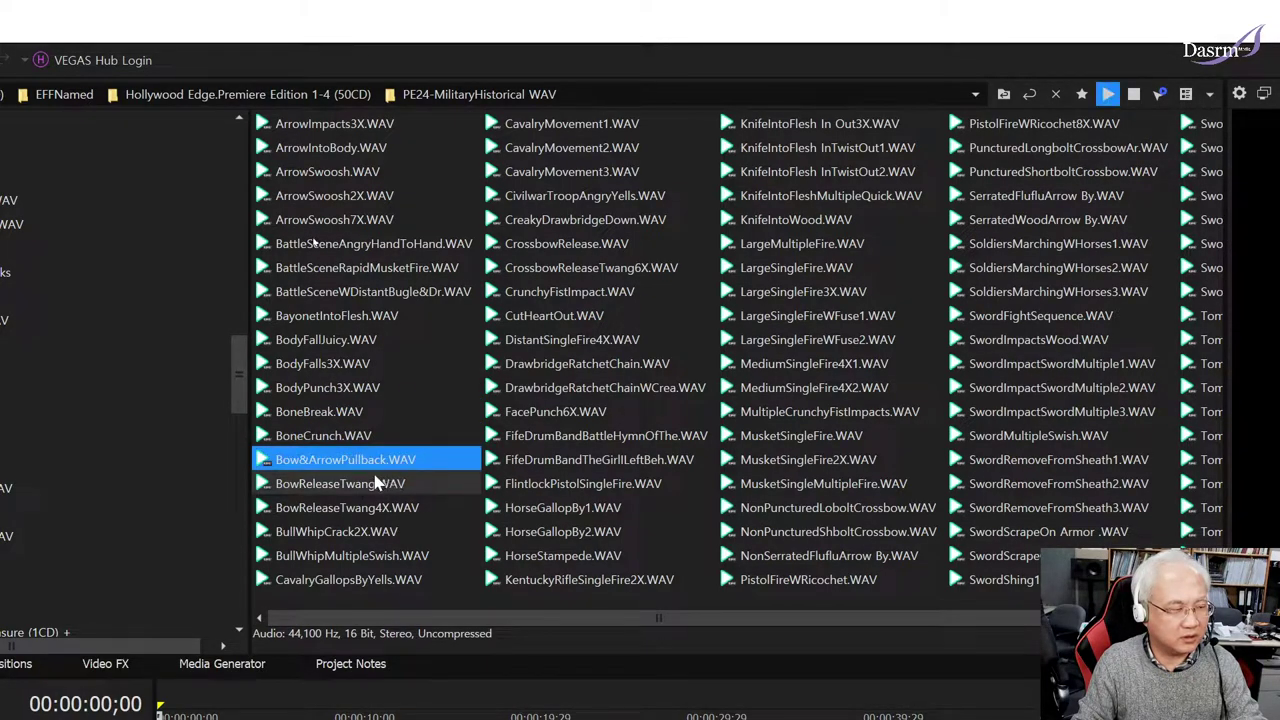
pyautogui.click(372, 487)
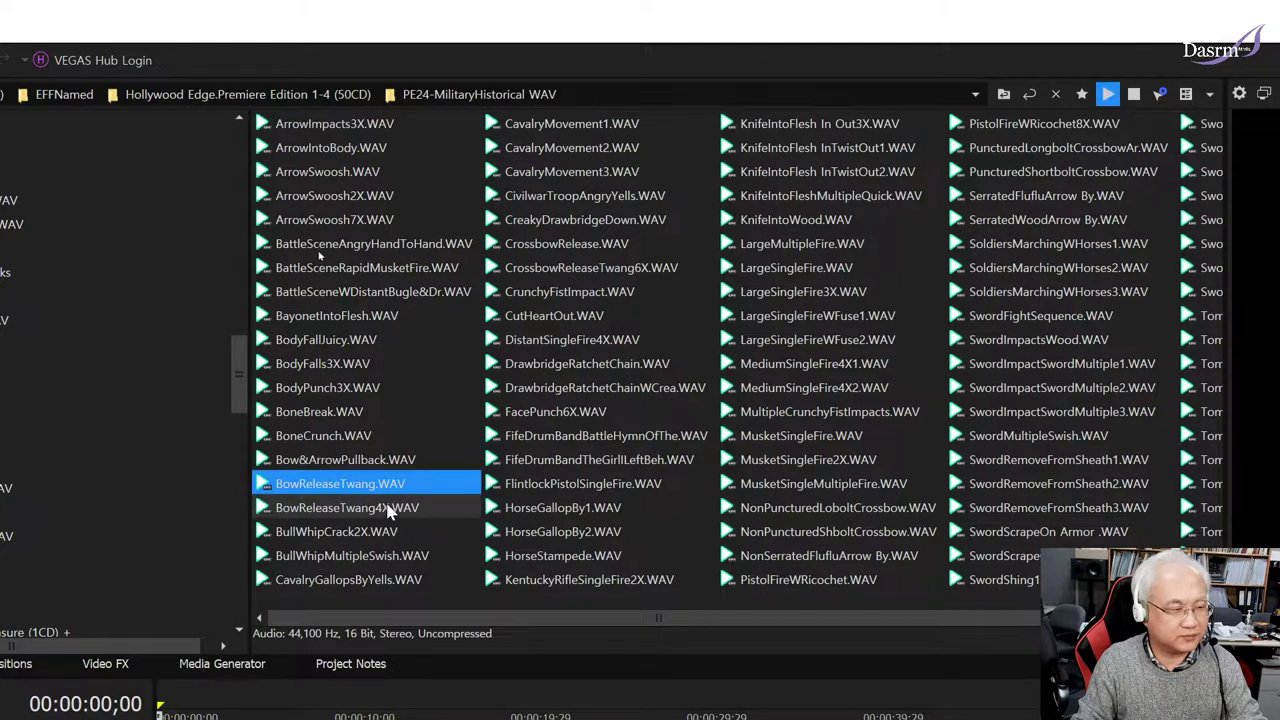
pyautogui.click(390, 516)
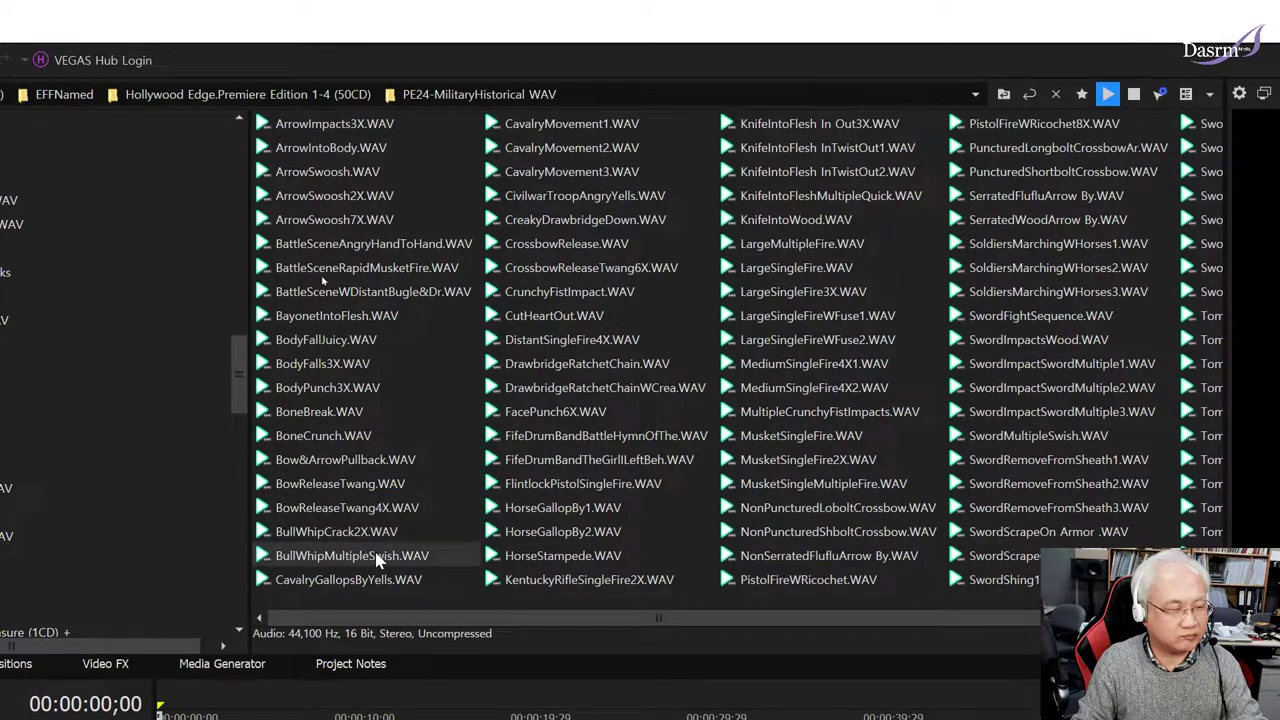
pyautogui.click(418, 560)
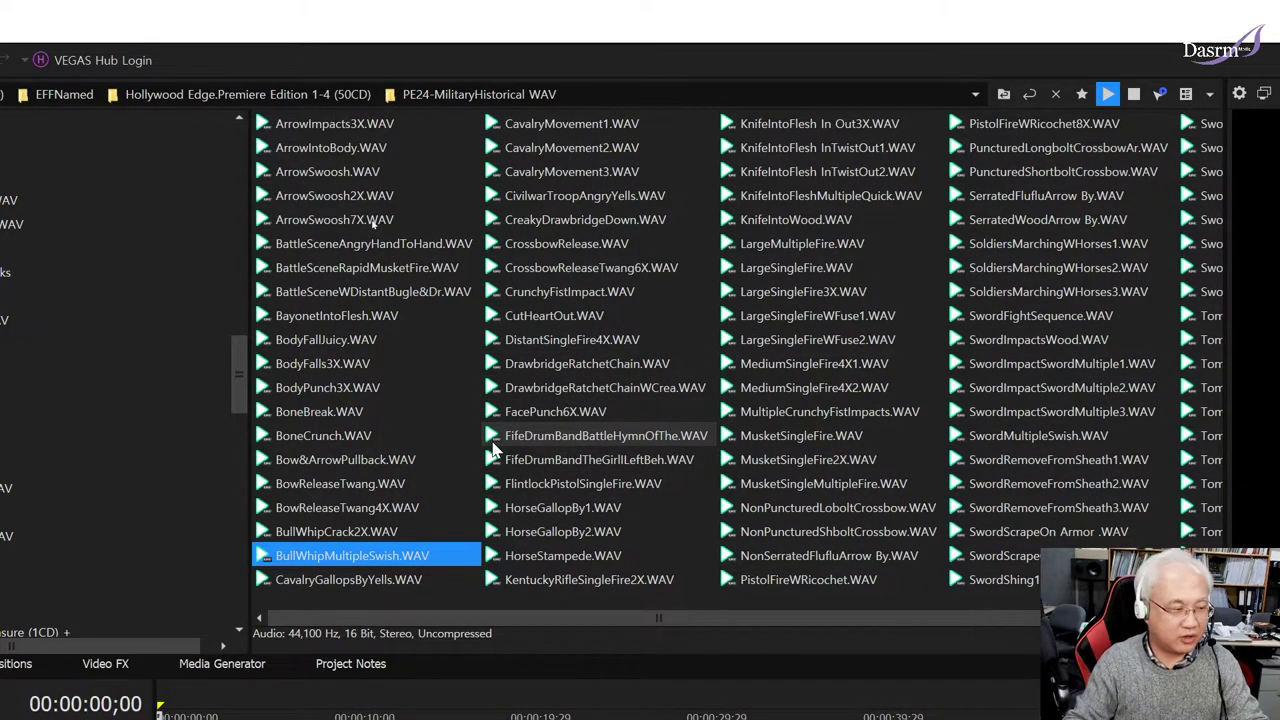
# Step: Listen to CavalryMovement2 and 3, CrossbowRelease, CrunchyFistImpact, CutHeartOut, DistantSingleFire4X and DrawbridgeRatchetChain
pyautogui.click(578, 147)
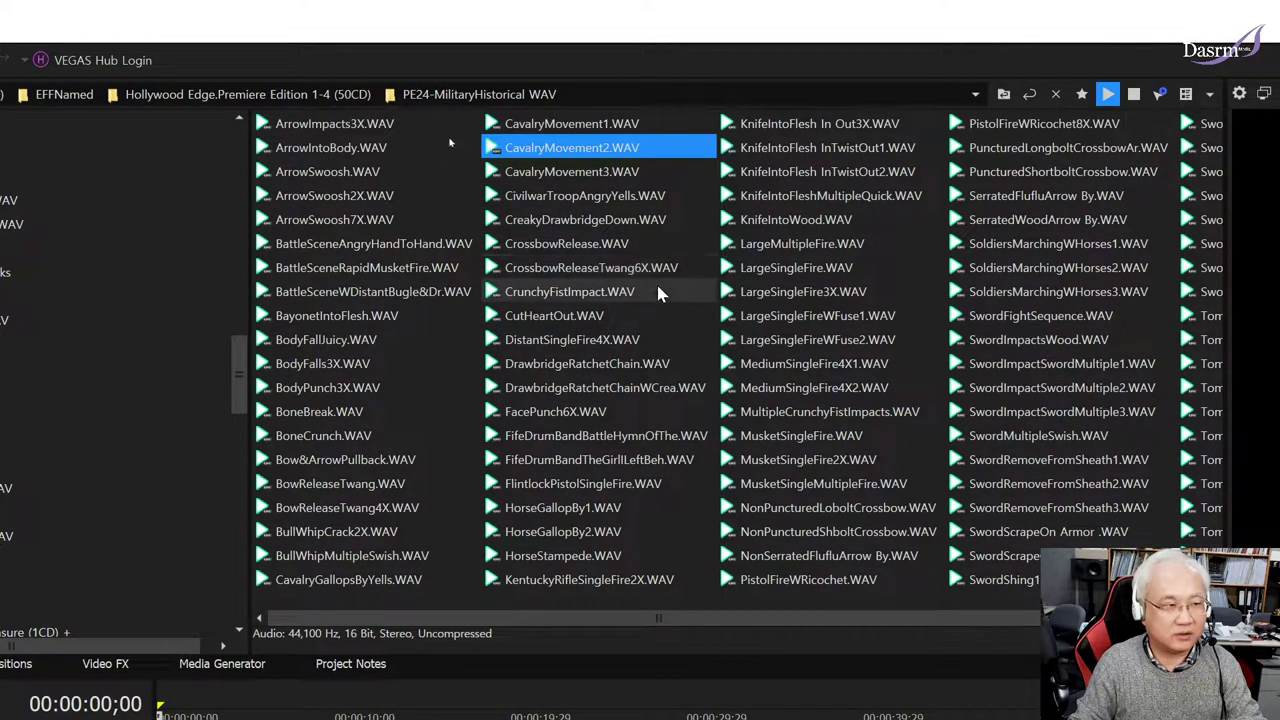
pyautogui.click(620, 174)
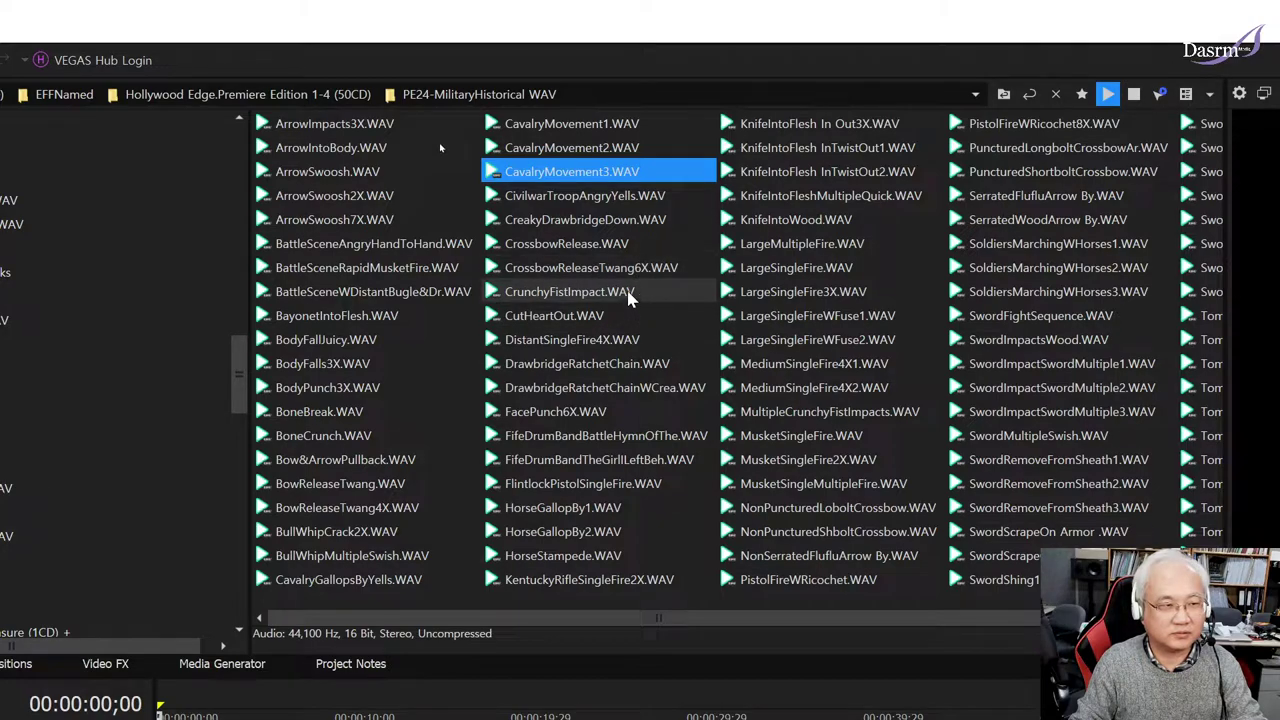
pyautogui.click(612, 244)
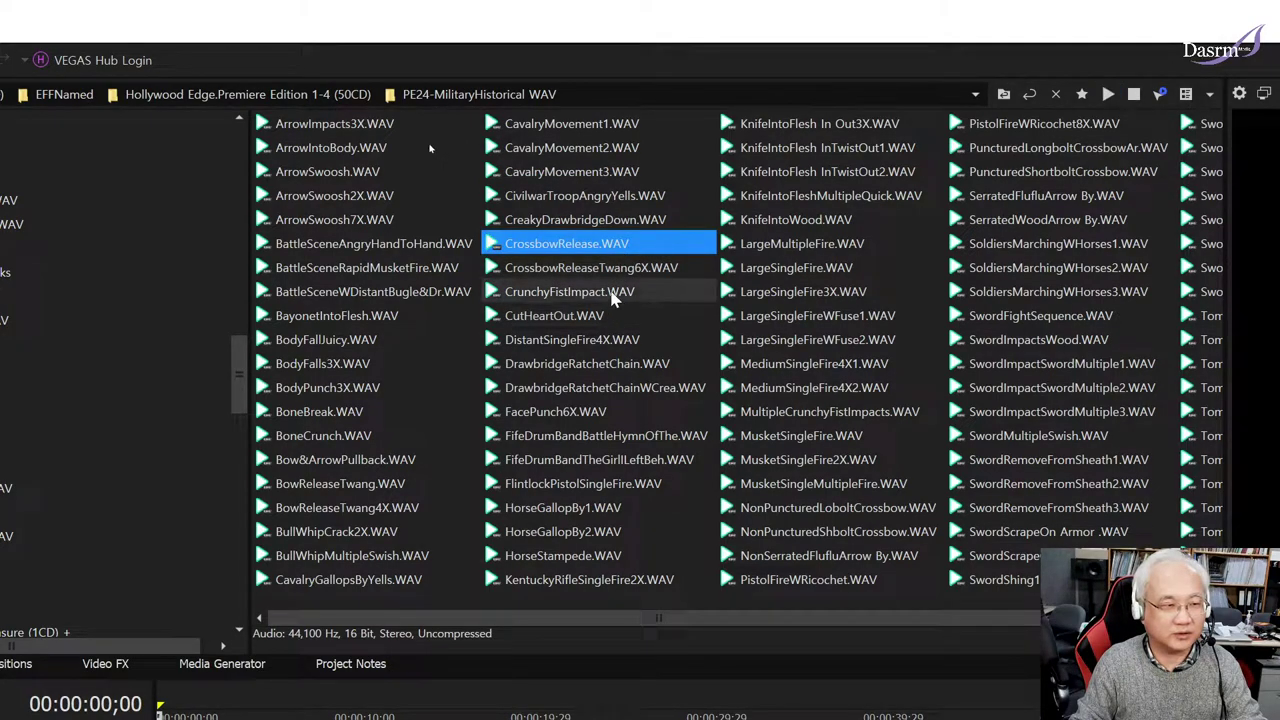
pyautogui.click(612, 293)
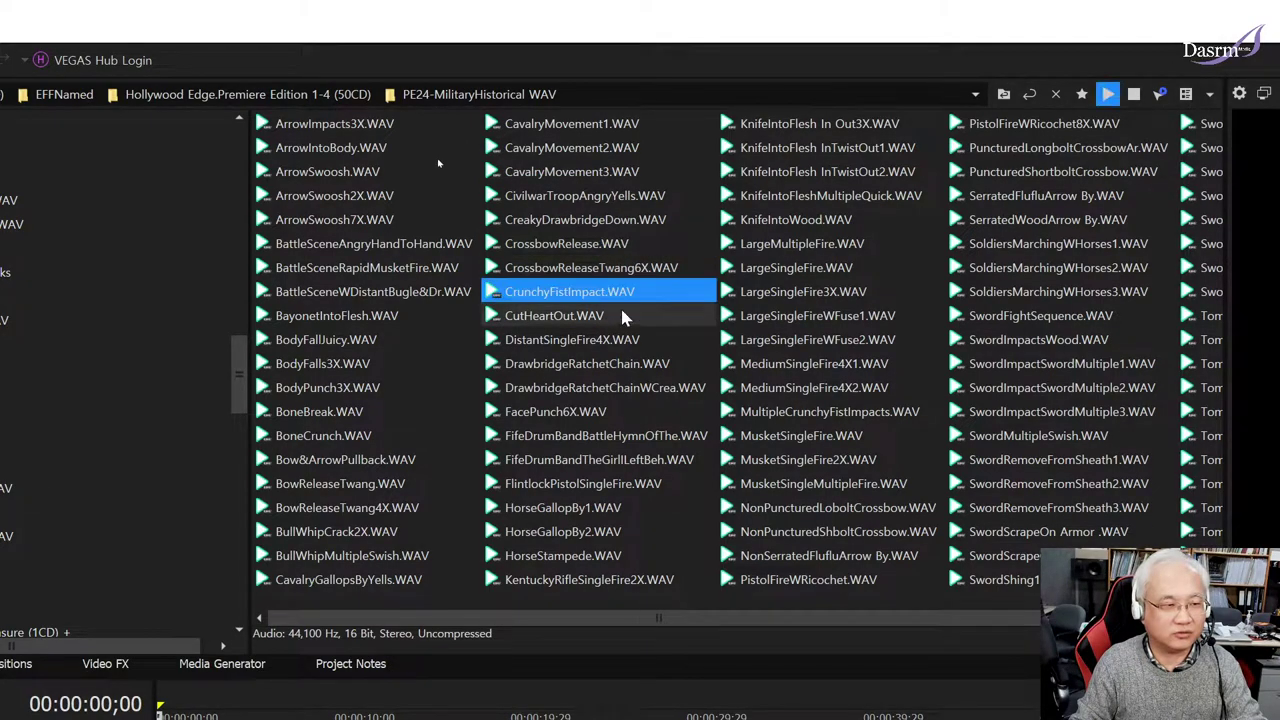
pyautogui.click(580, 318)
pyautogui.click(614, 341)
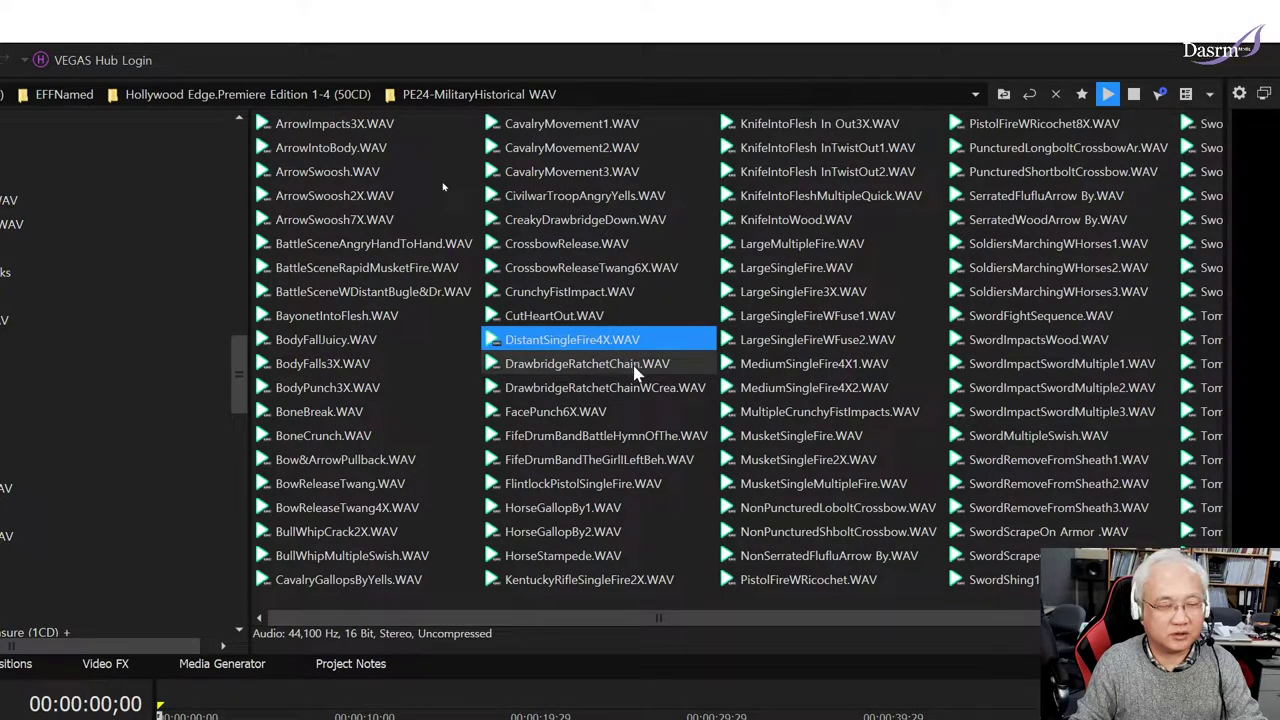
pyautogui.click(630, 366)
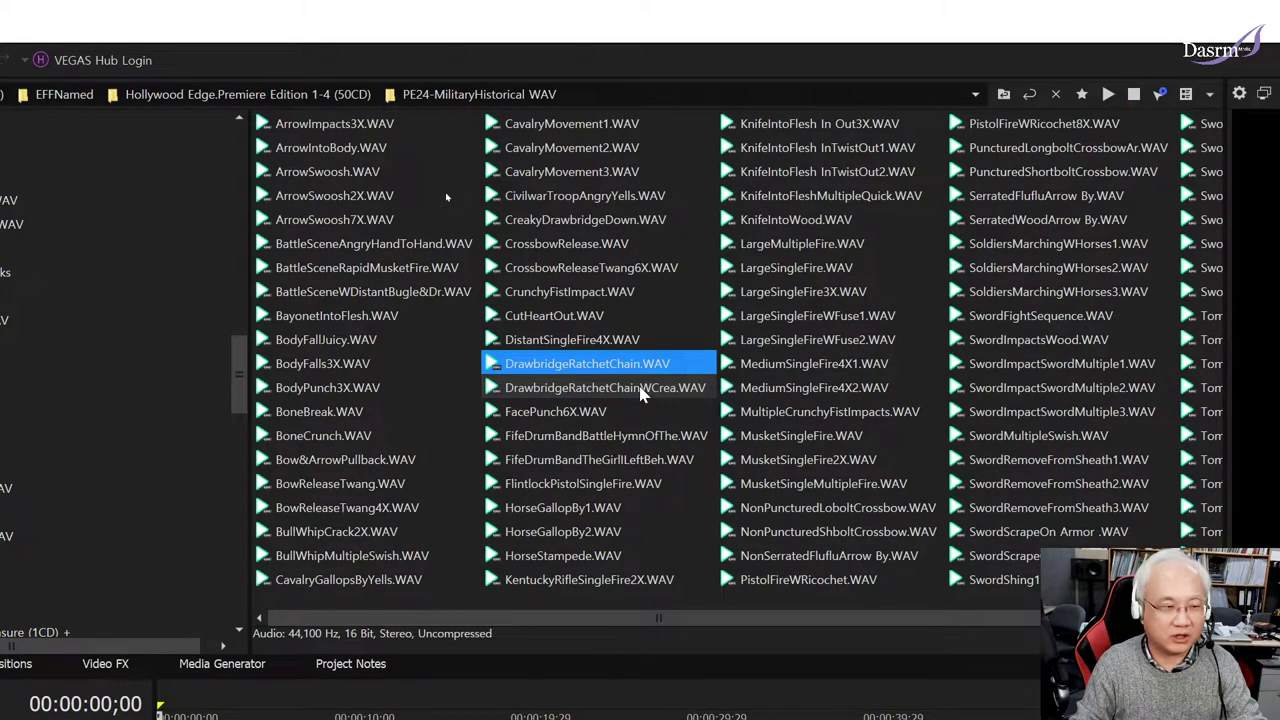
# Step: Listen to both FifeDrumBand tracks, HorseGallopBy1 and 2, and KentuckyRifleSingleFire2X
pyautogui.click(612, 438)
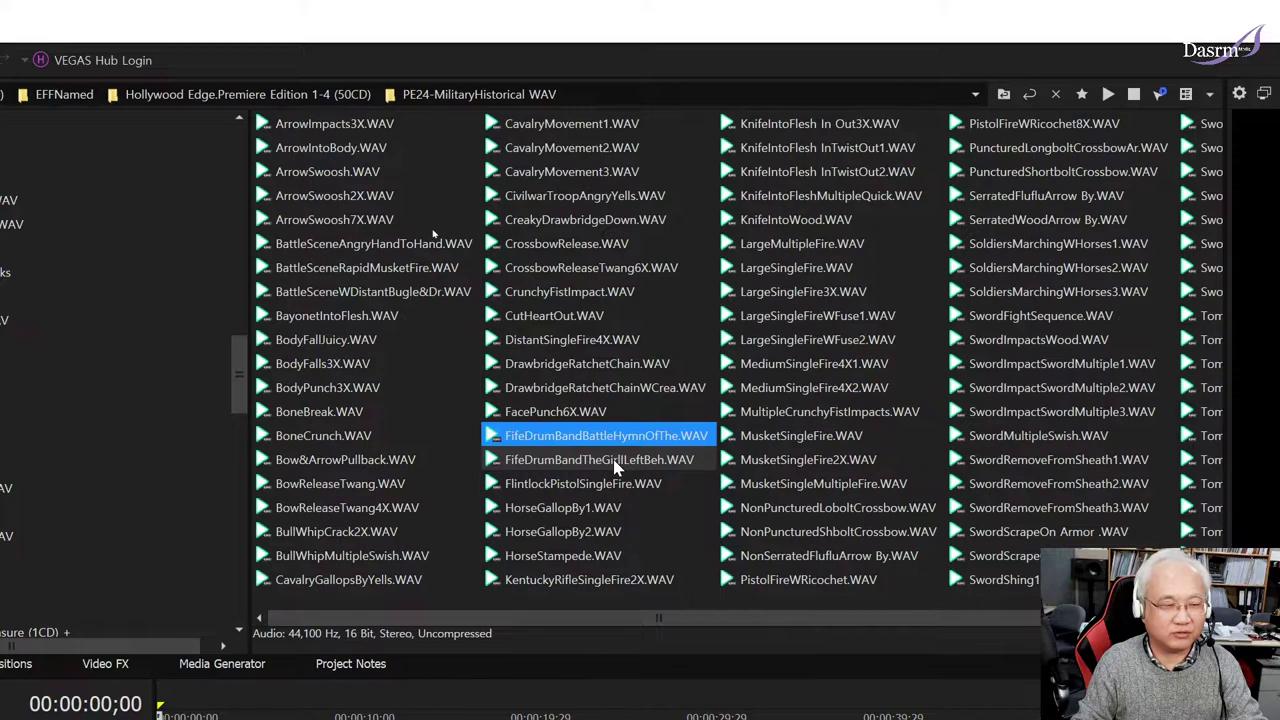
pyautogui.click(620, 465)
pyautogui.click(645, 465)
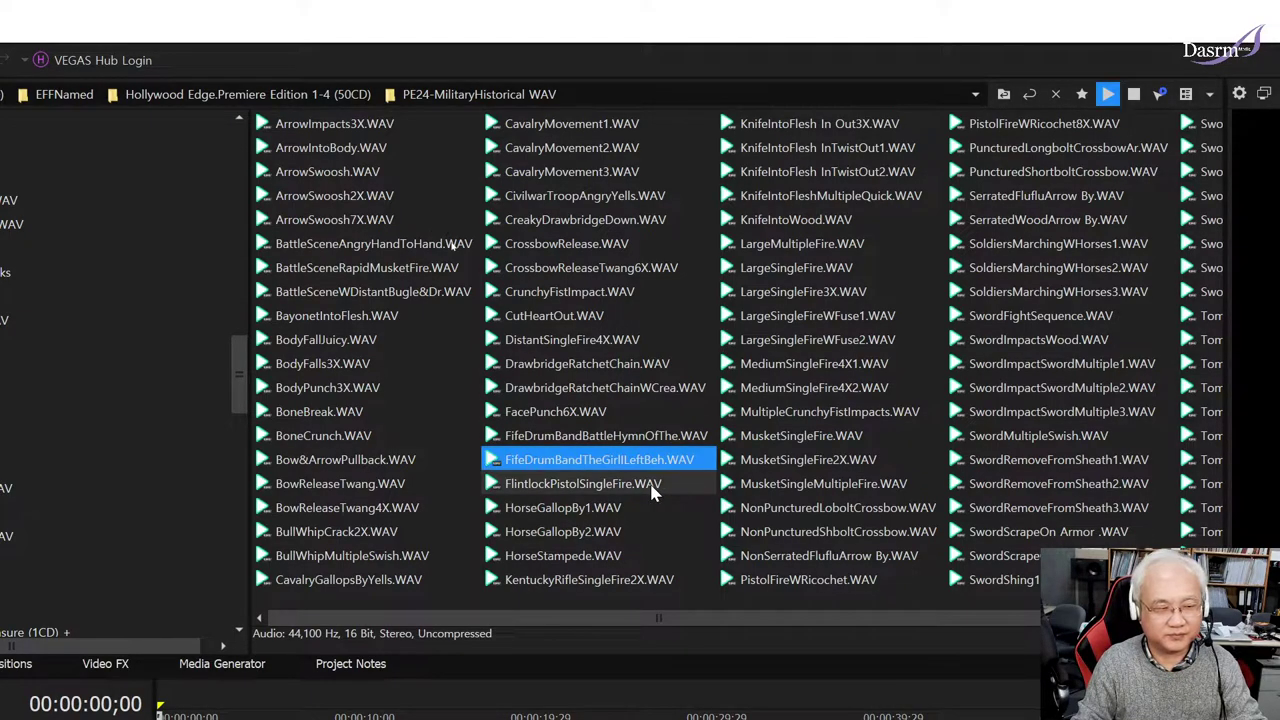
pyautogui.click(605, 508)
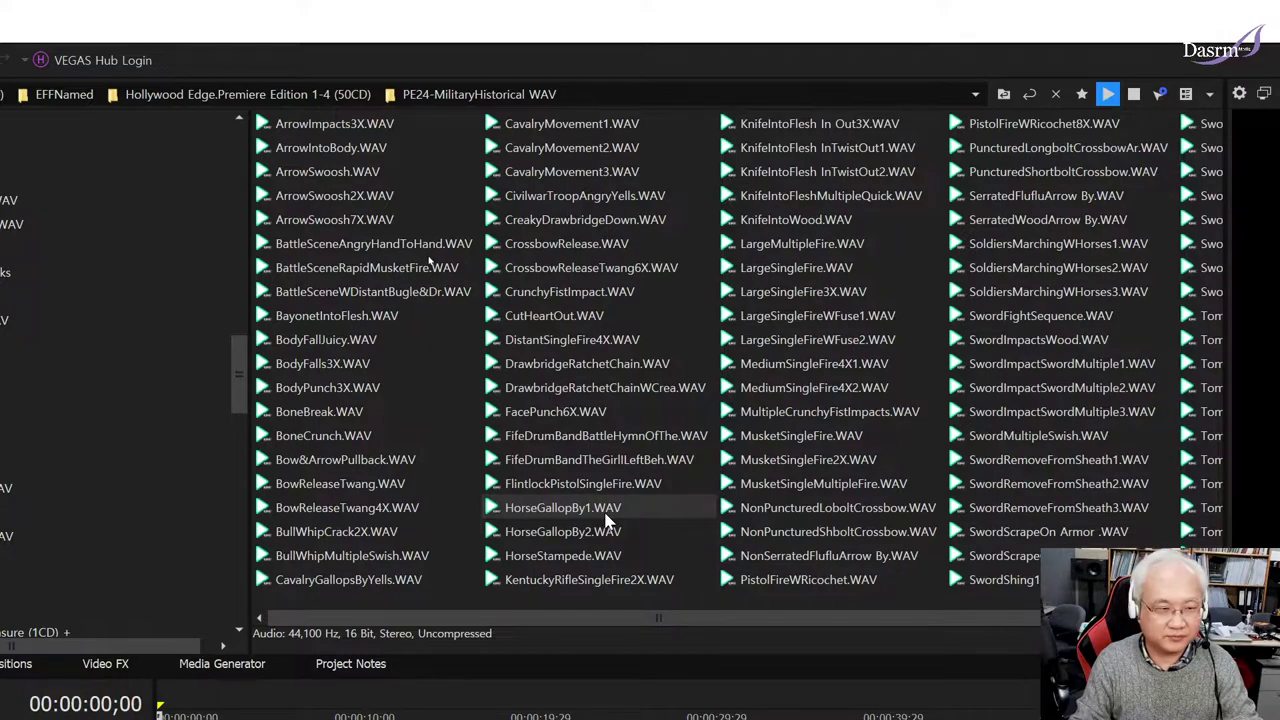
pyautogui.click(605, 516)
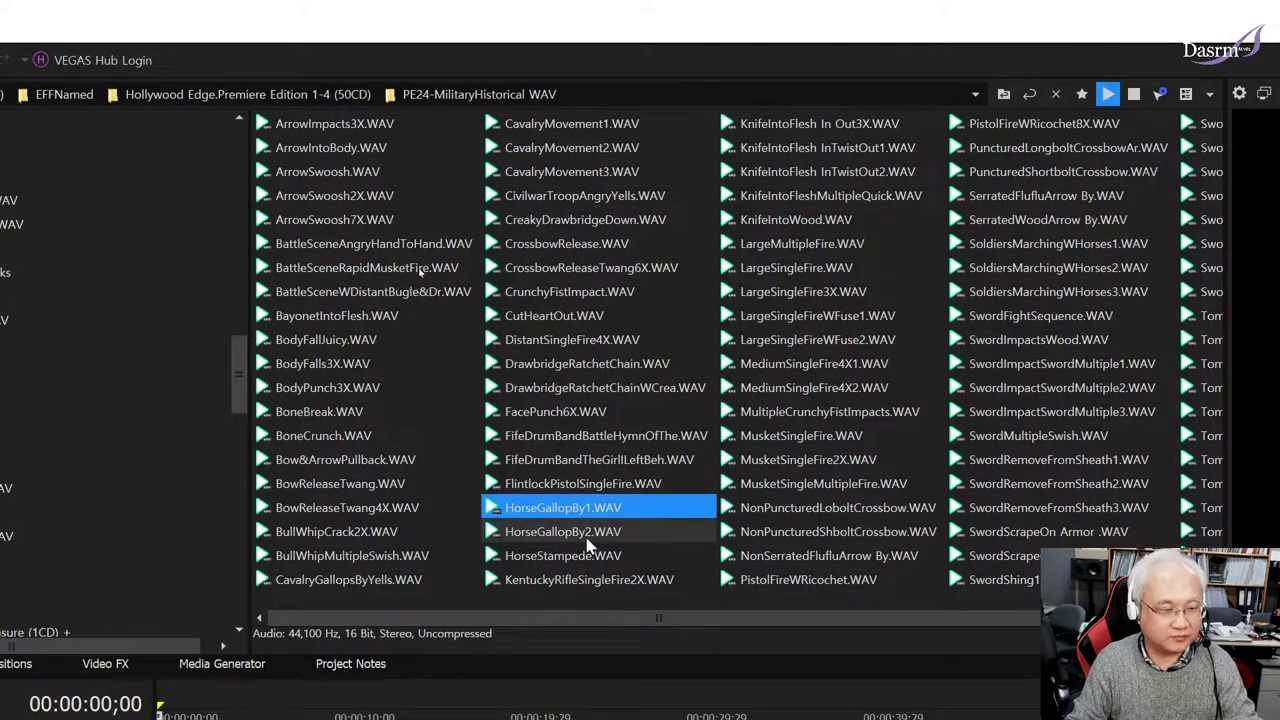
pyautogui.click(640, 531)
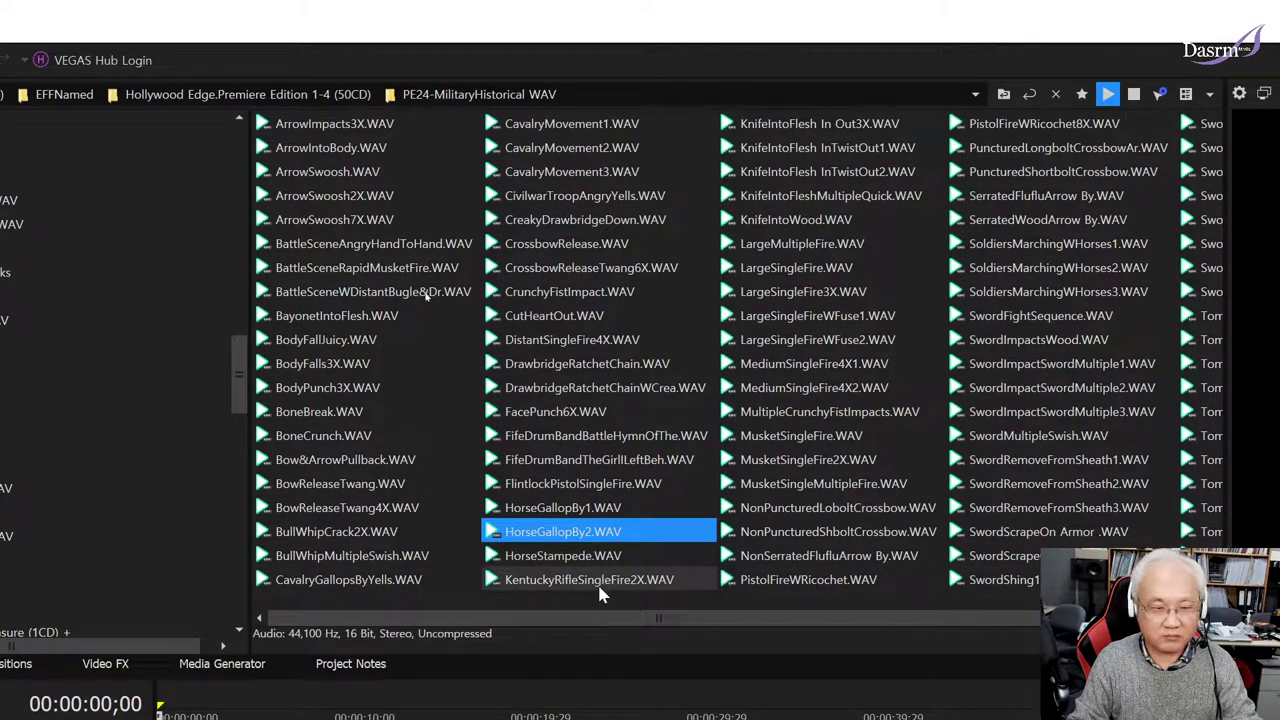
pyautogui.click(600, 586)
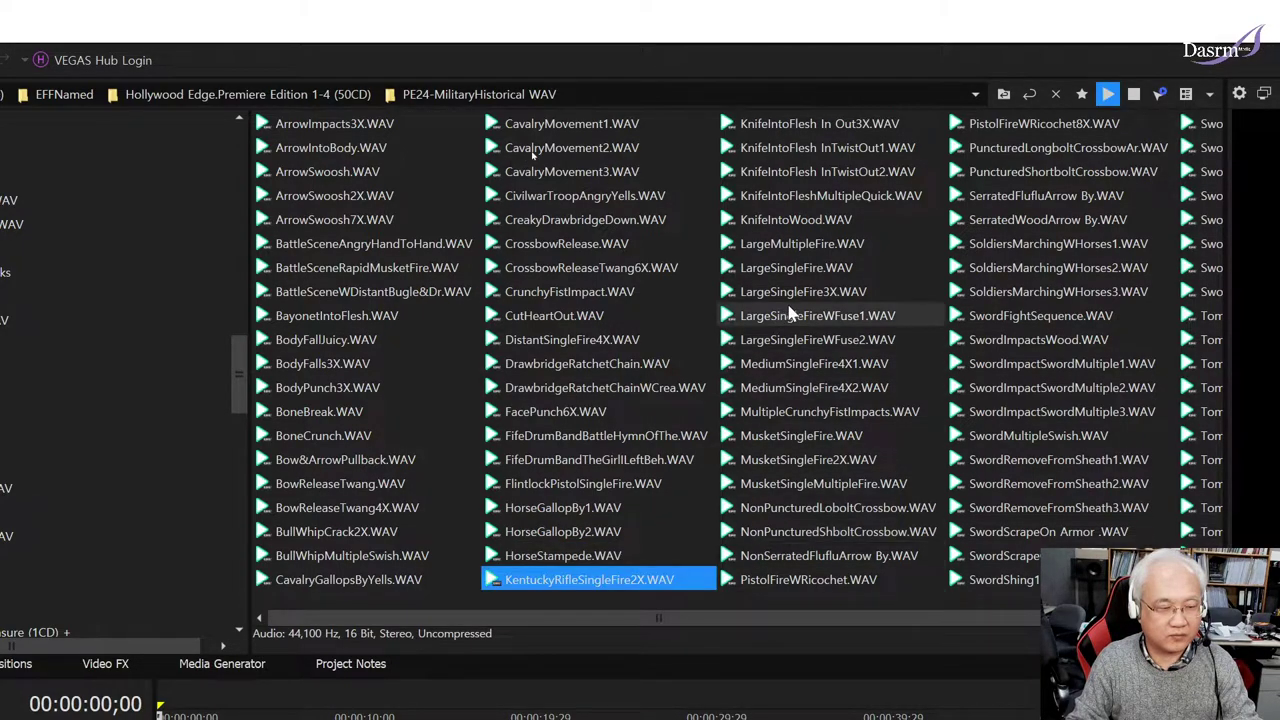
# Step: Audition the KnifeIntoFlesh, KnifeIntoWood, LargeMultipleFire and LargeSingleFire effects, including both WFuse versions
pyautogui.click(824, 150)
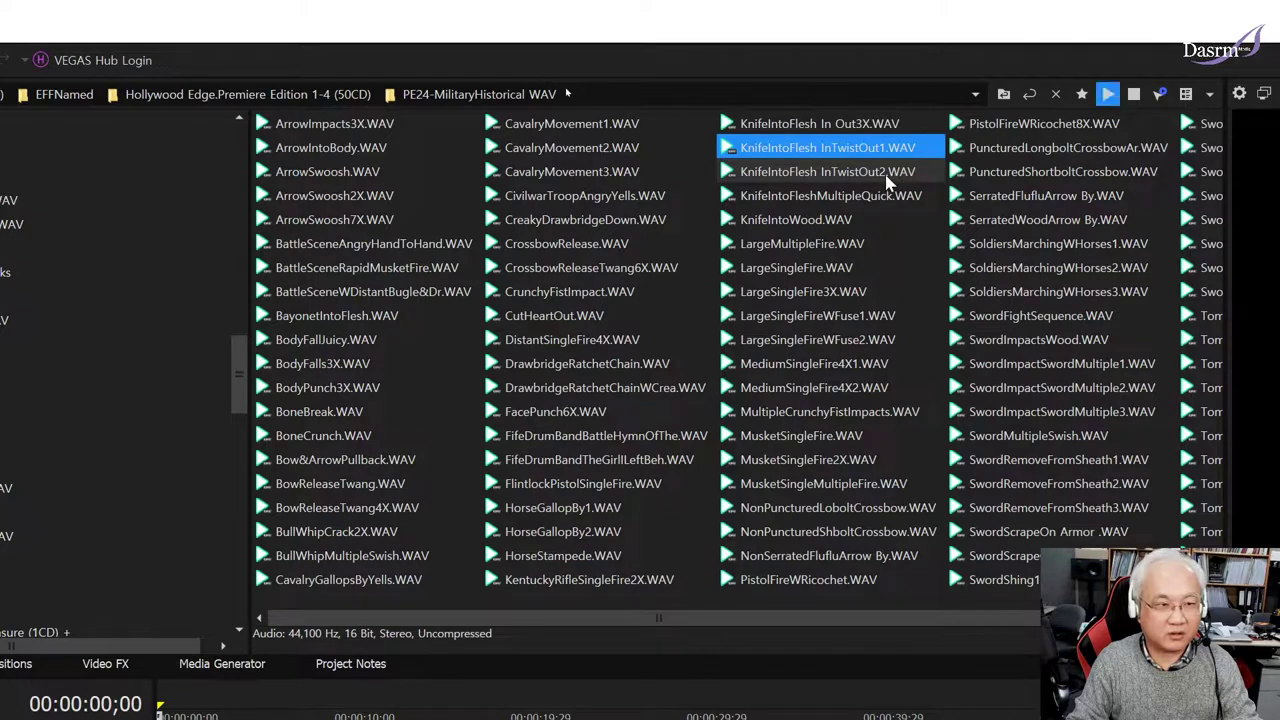
pyautogui.click(828, 176)
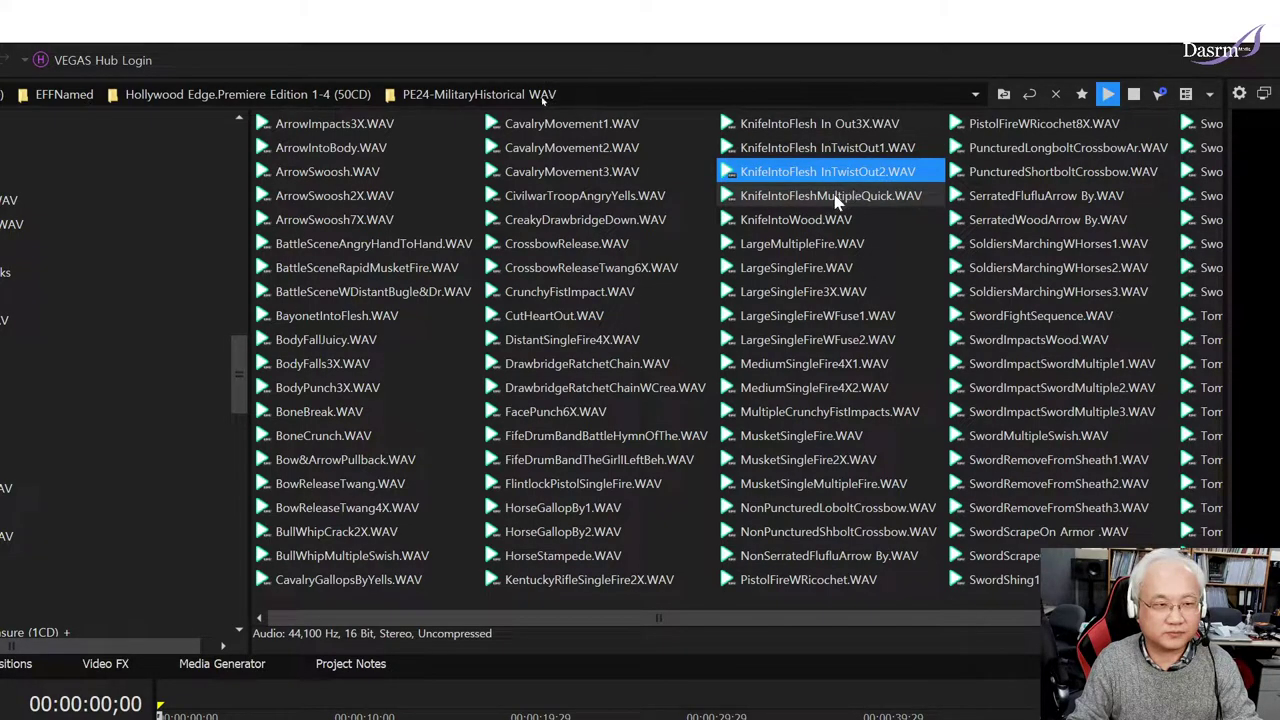
pyautogui.click(826, 219)
pyautogui.click(836, 243)
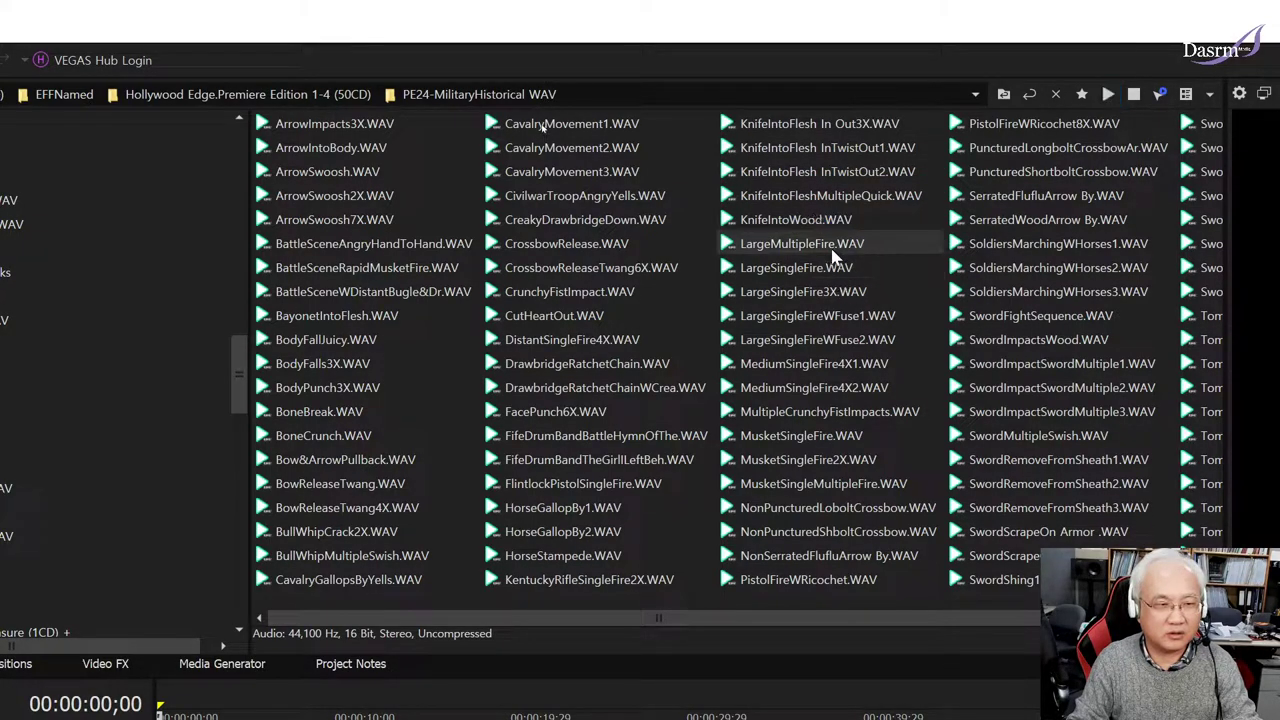
pyautogui.click(845, 279)
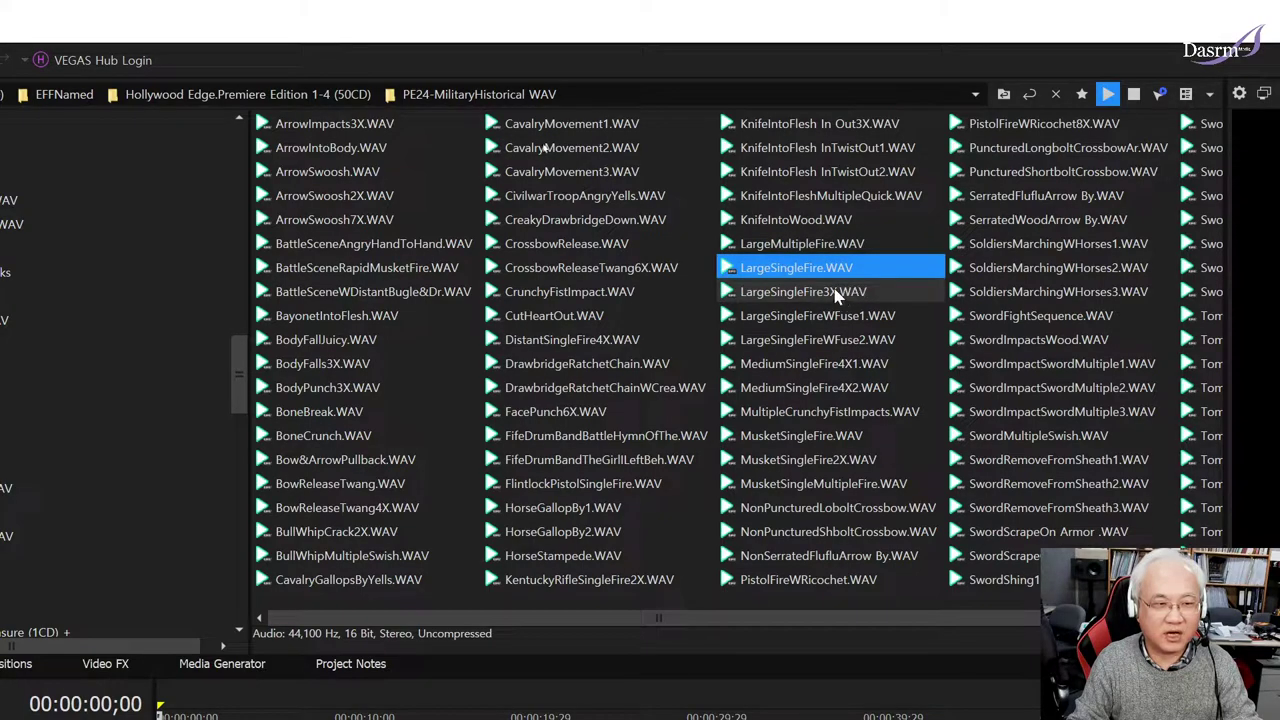
pyautogui.click(836, 291)
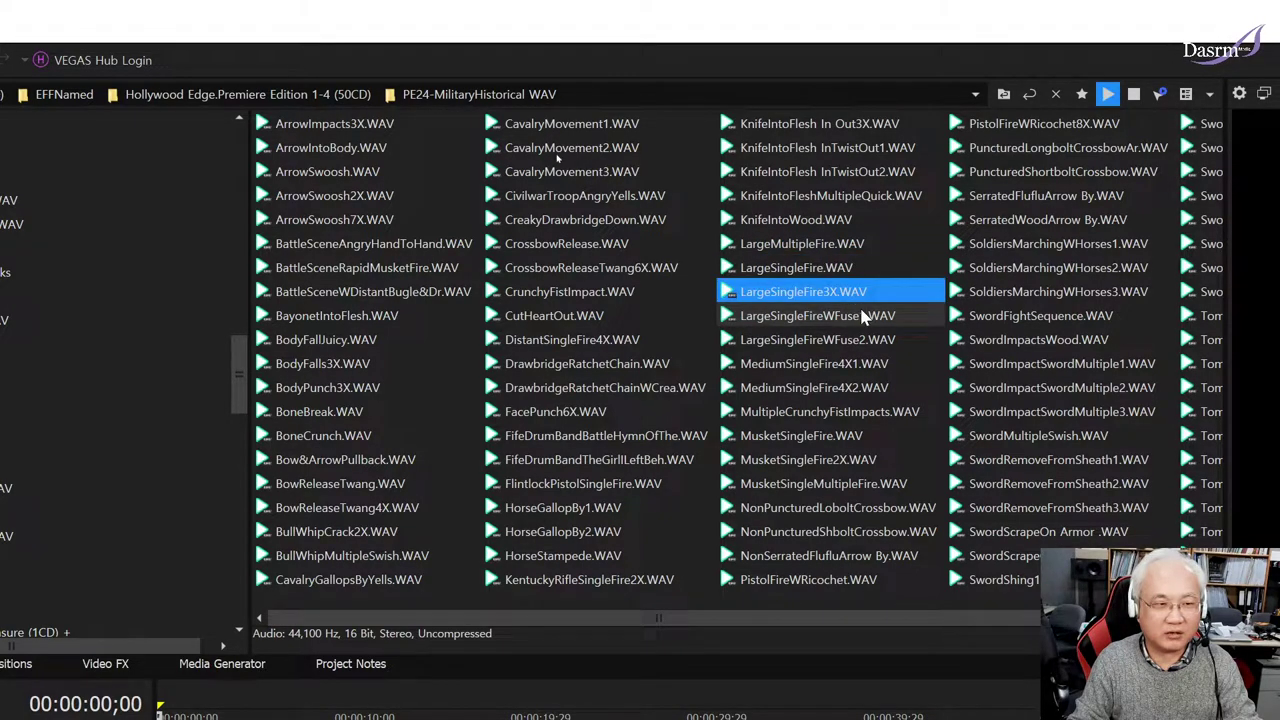
pyautogui.click(855, 221)
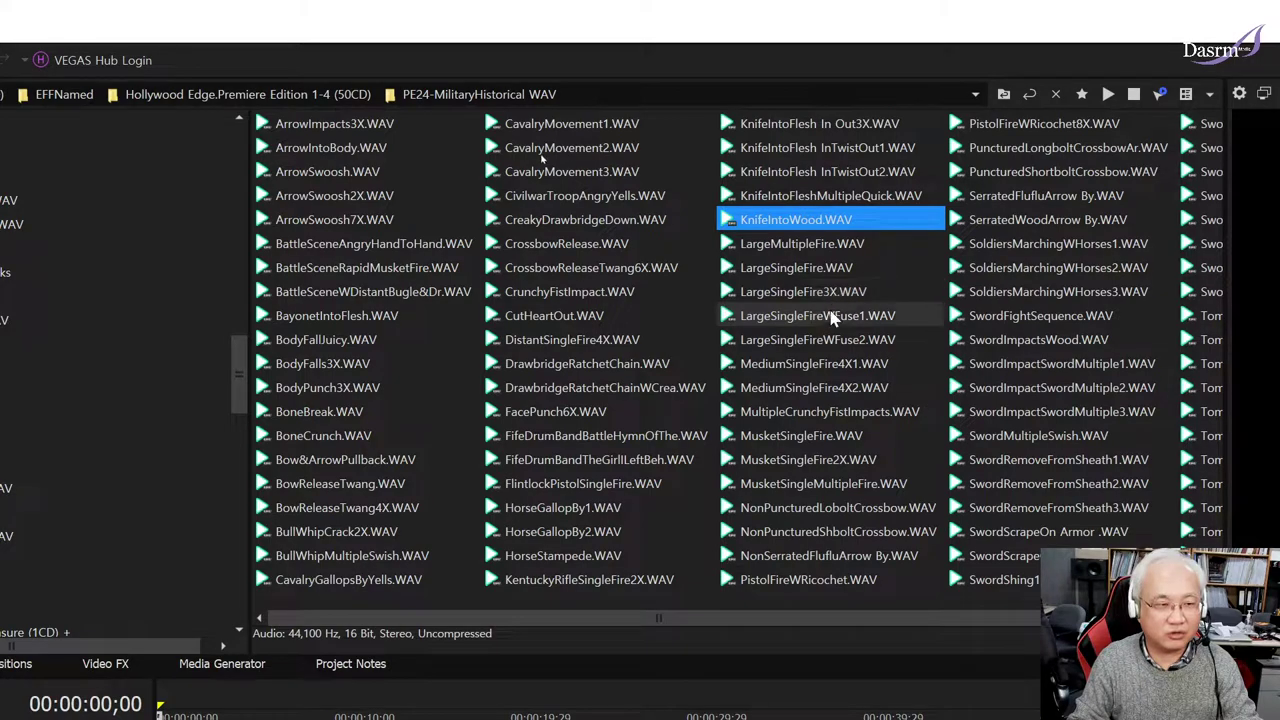
pyautogui.click(848, 317)
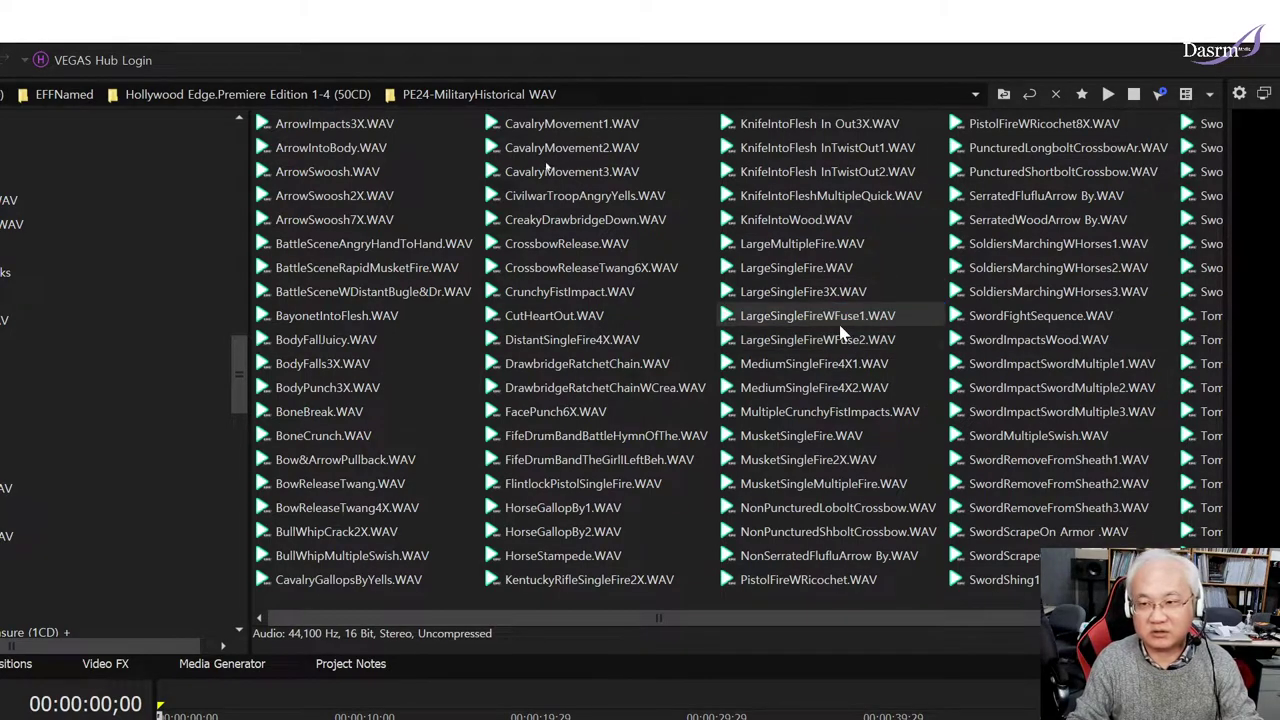
pyautogui.click(829, 345)
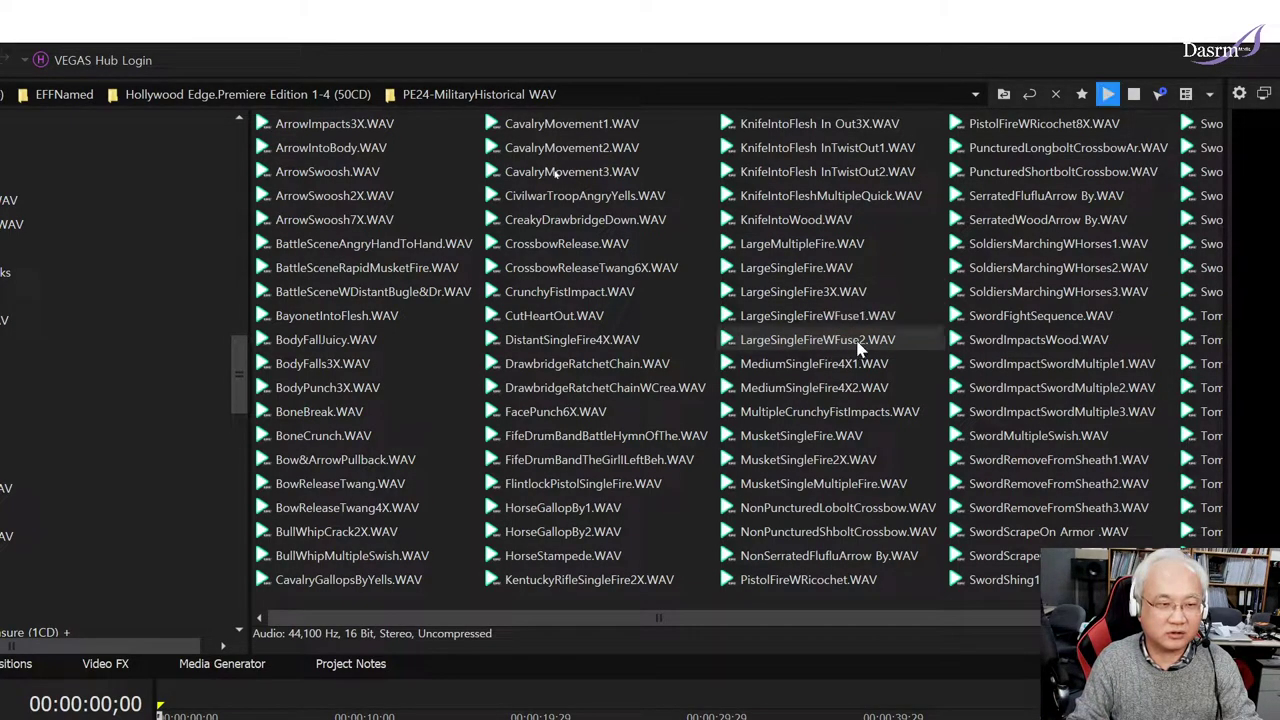
pyautogui.click(857, 348)
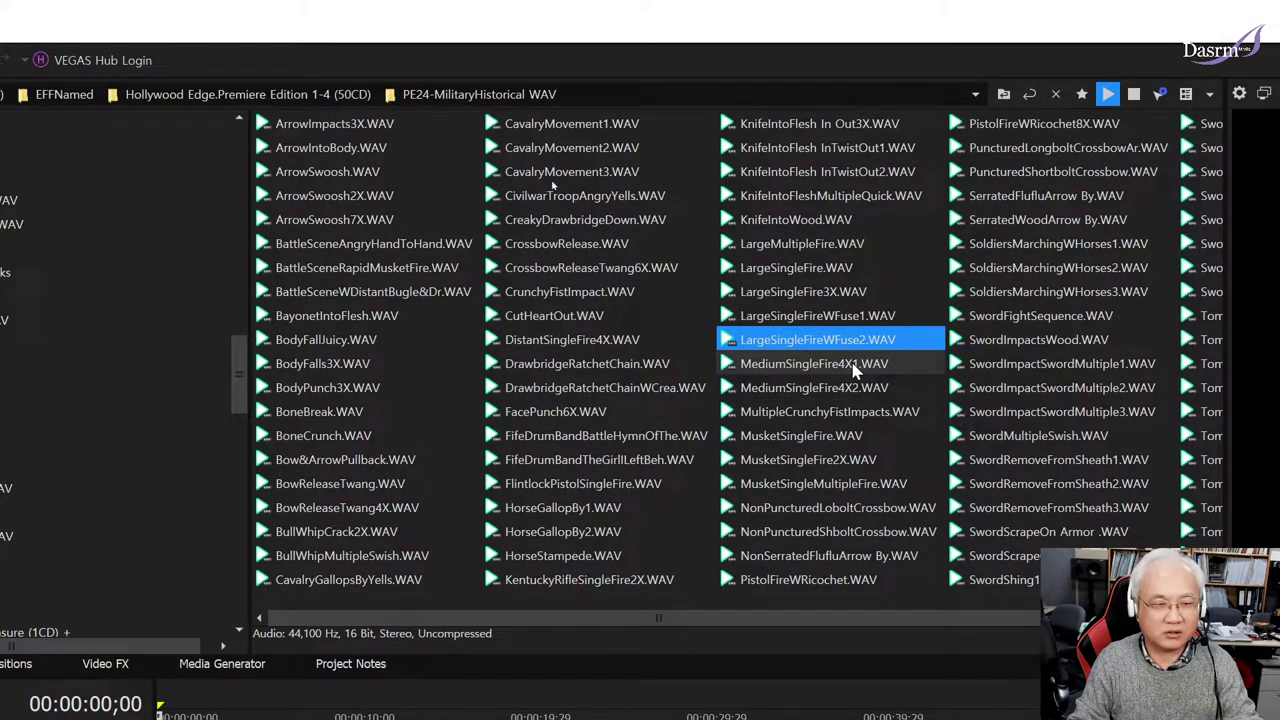
# Step: Audition MediumSingleFire4X1–2, MultipleCrunchyFistImpacts, MusketSingleFire, the crossbow bolts and the serrated arrows
pyautogui.click(853, 366)
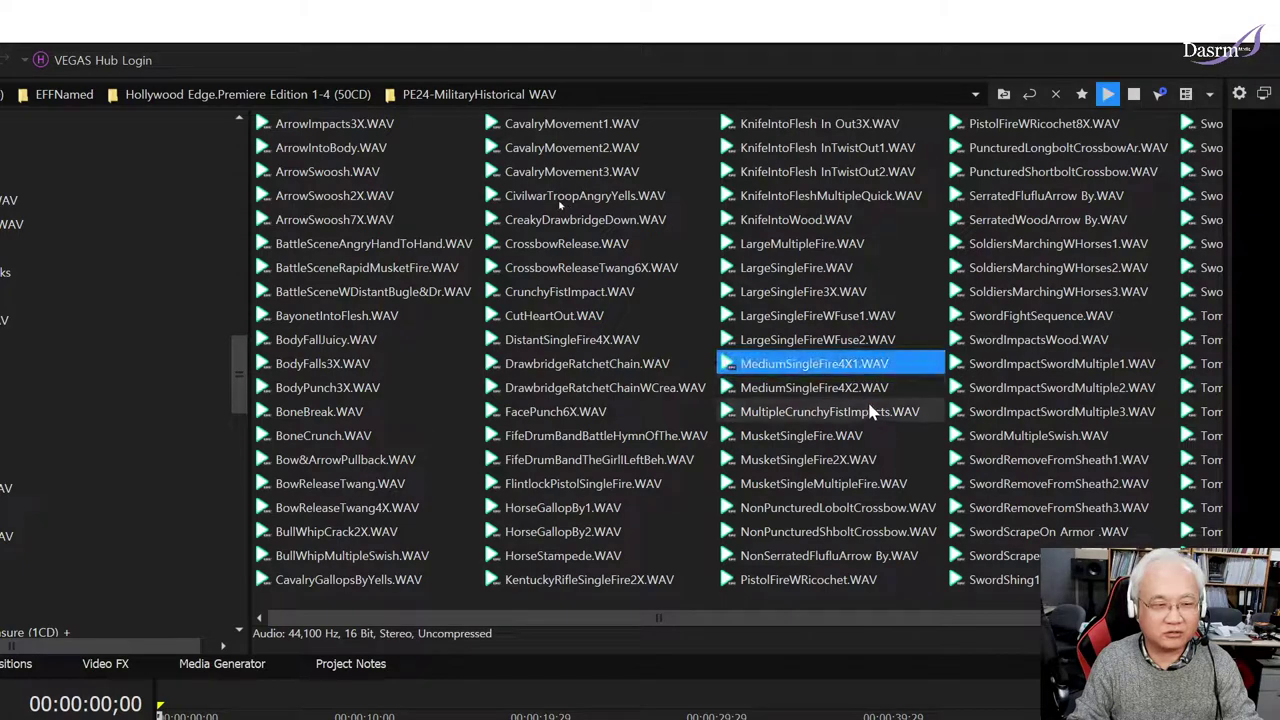
pyautogui.click(860, 390)
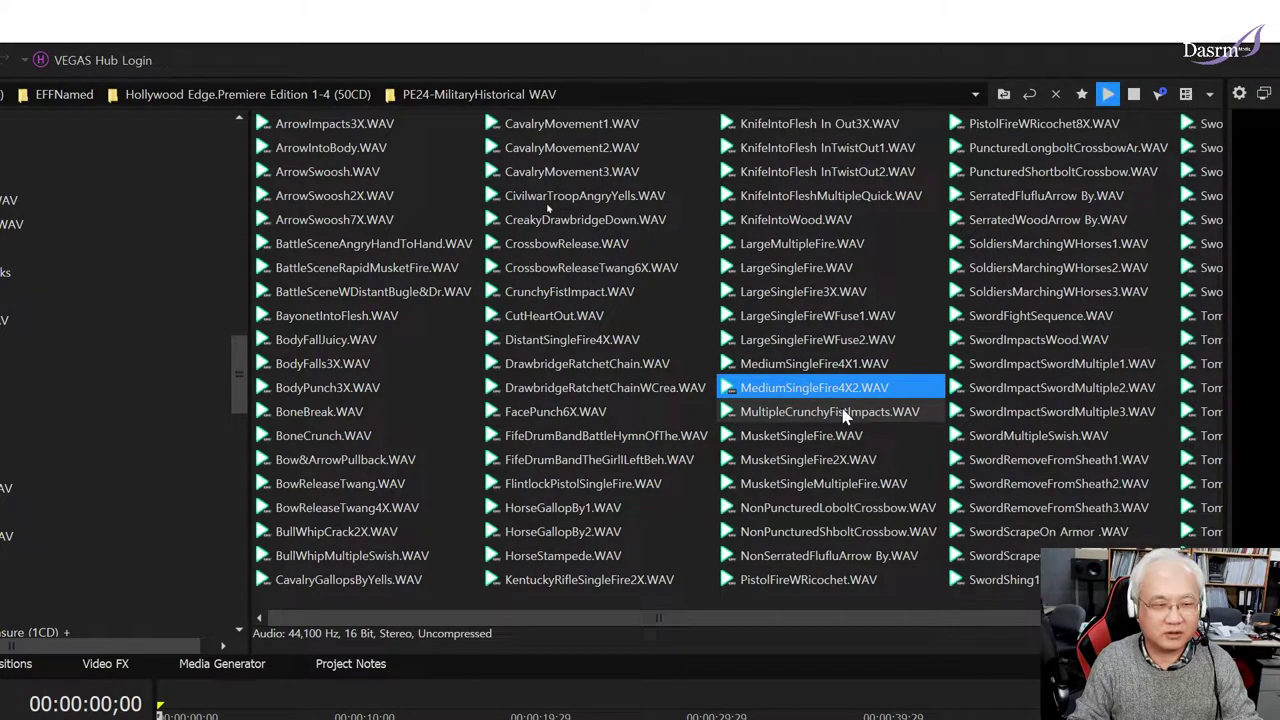
pyautogui.click(845, 416)
pyautogui.click(850, 436)
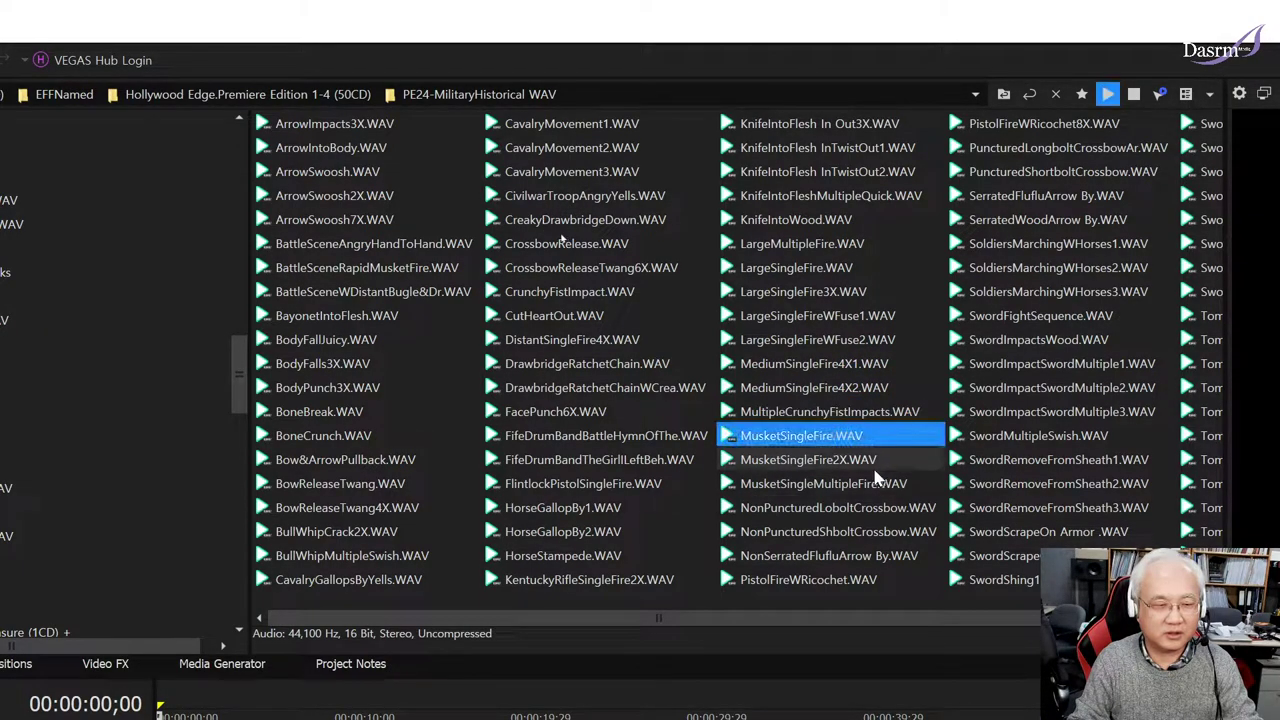
pyautogui.click(860, 508)
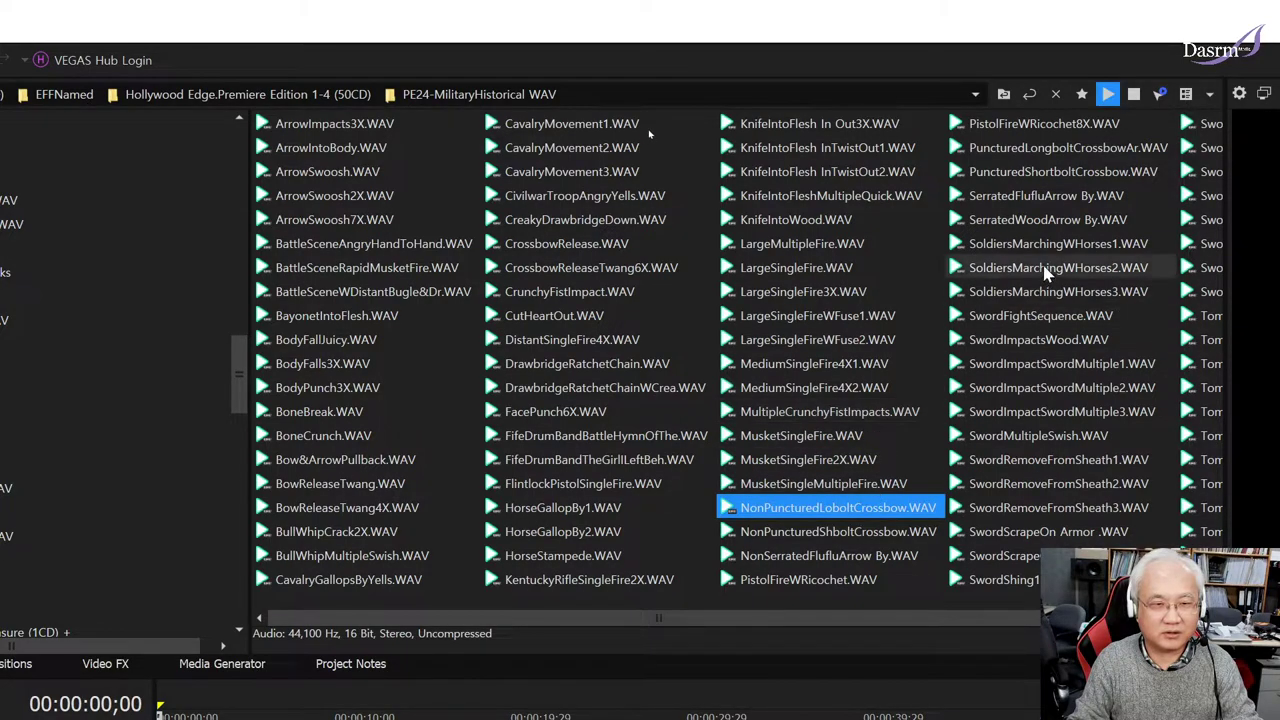
pyautogui.click(1072, 150)
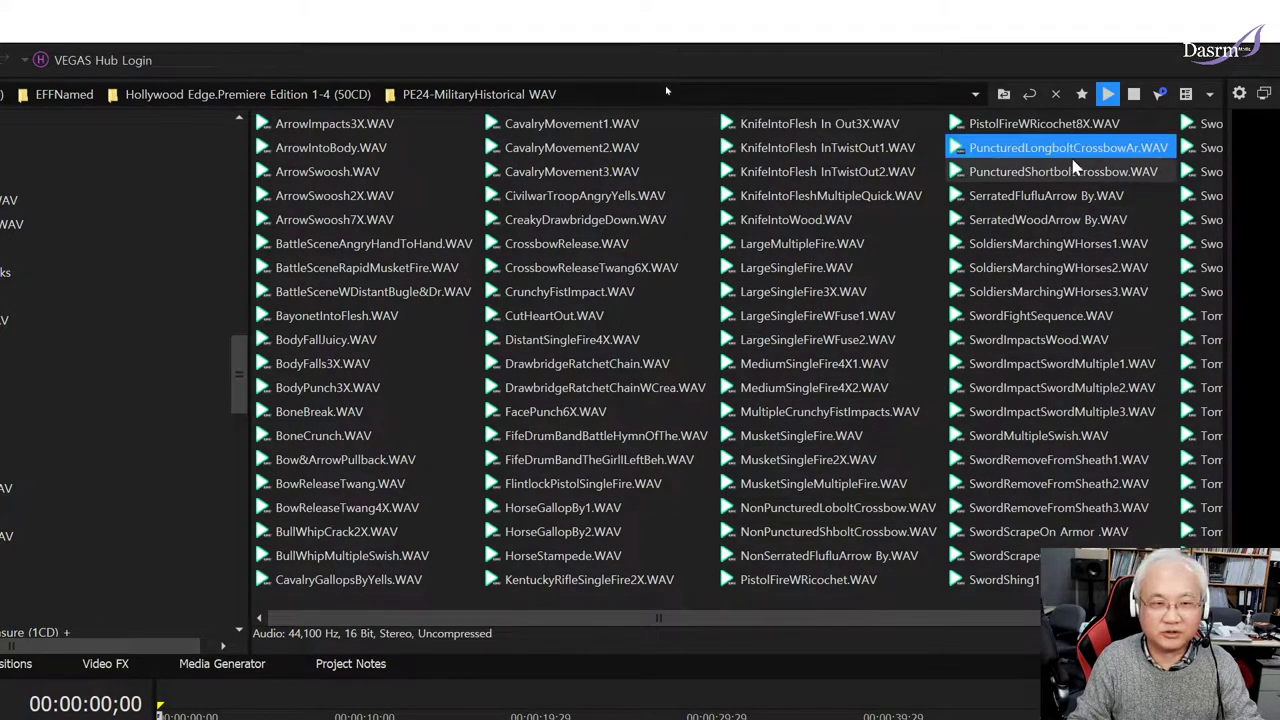
pyautogui.click(1078, 172)
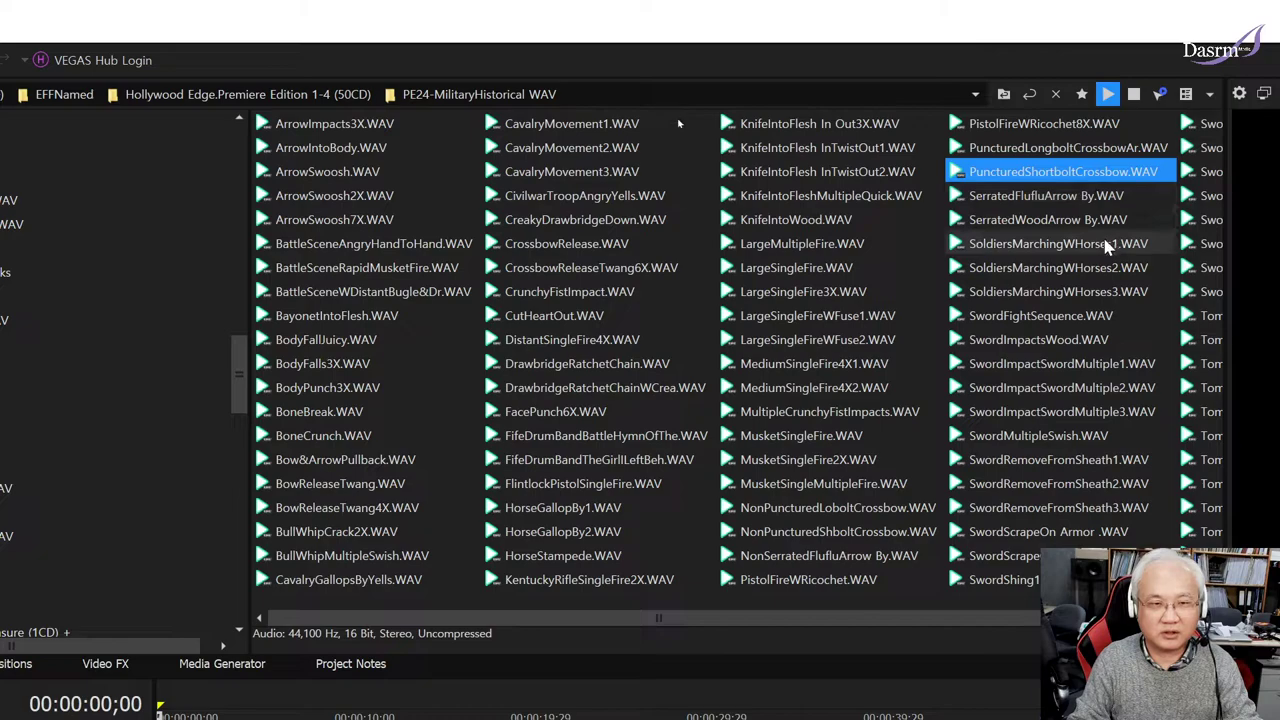
pyautogui.click(1072, 198)
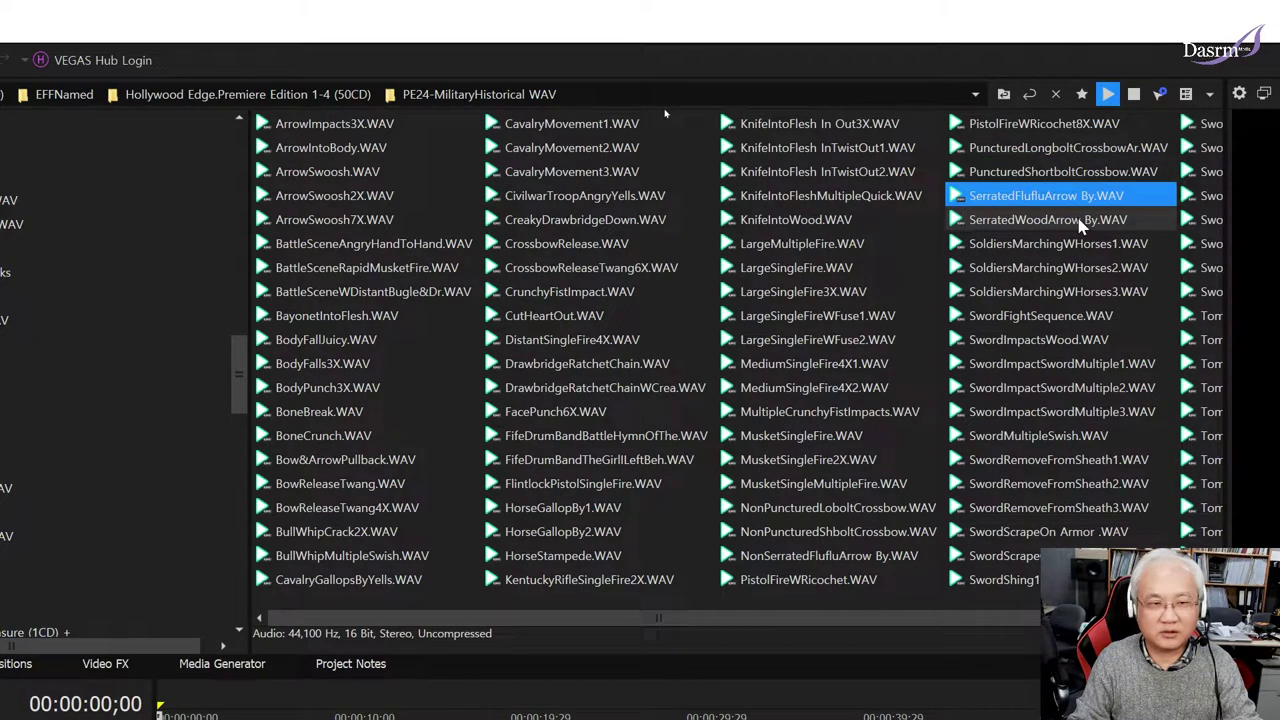
pyautogui.click(1072, 222)
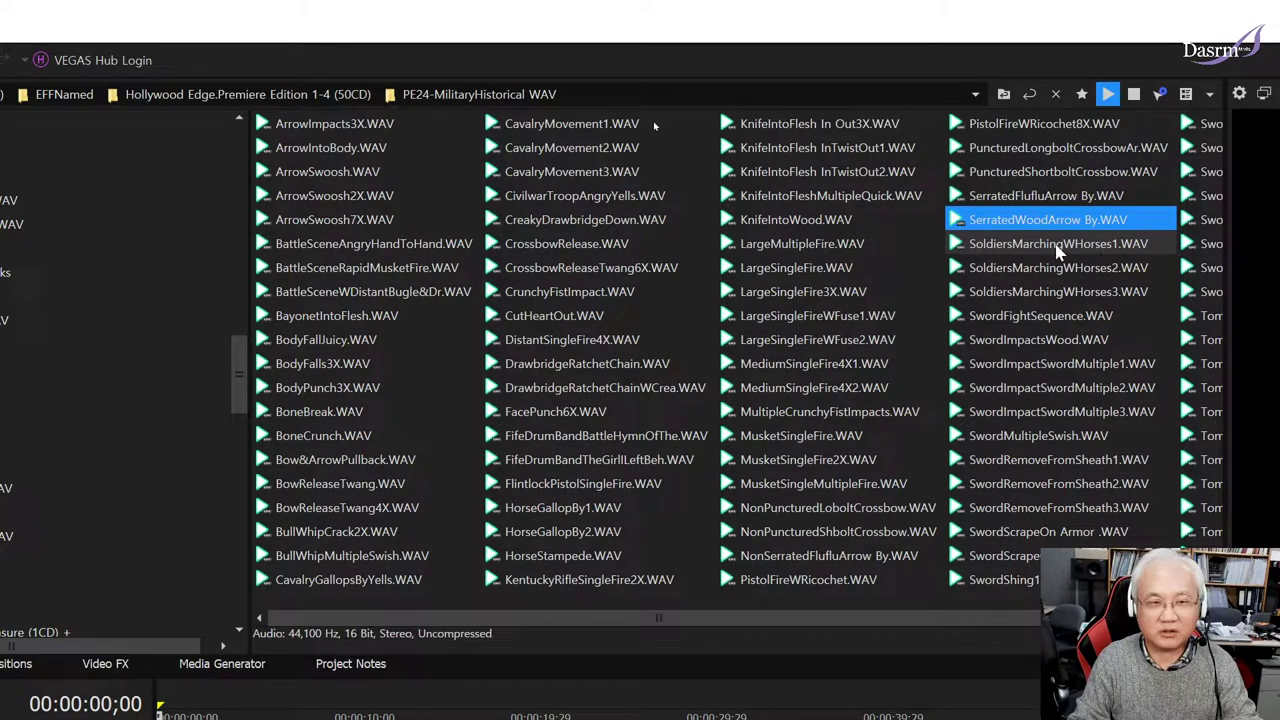
# Step: Listen to SoldiersMarchingWHorses1 twice, then SoldiersMarchingWHorses2
pyautogui.click(1095, 250)
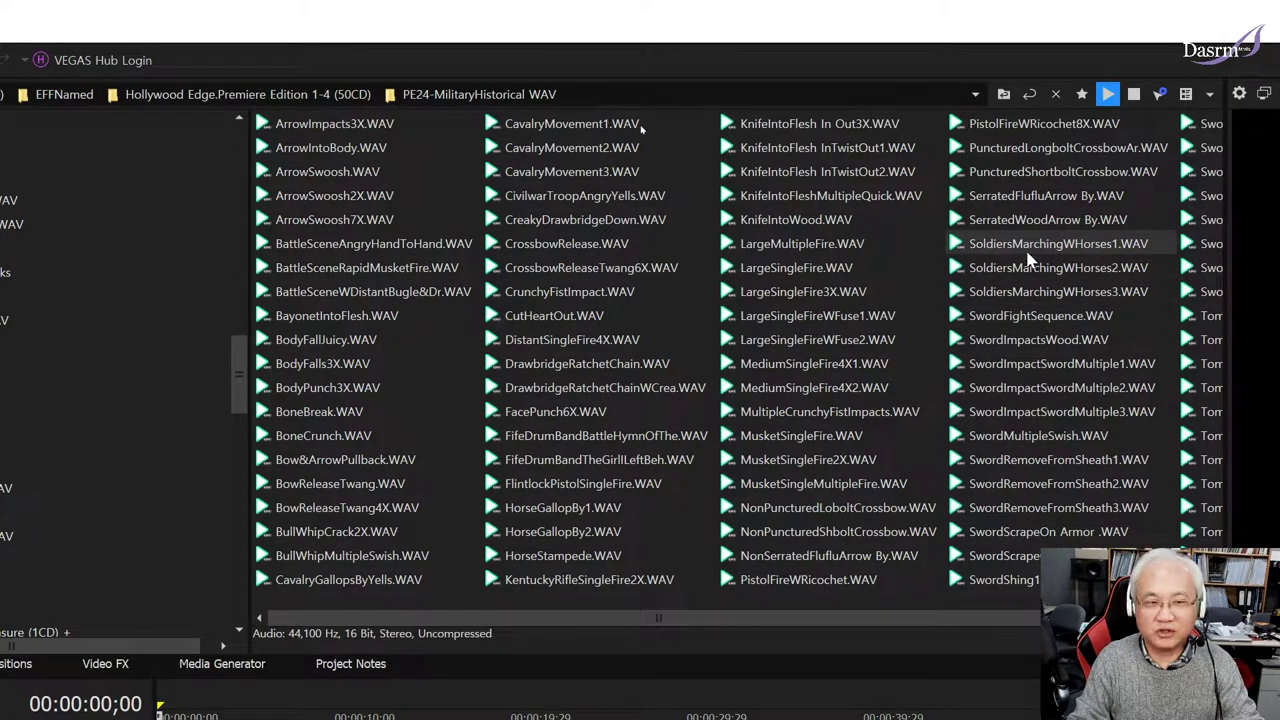
pyautogui.click(1066, 257)
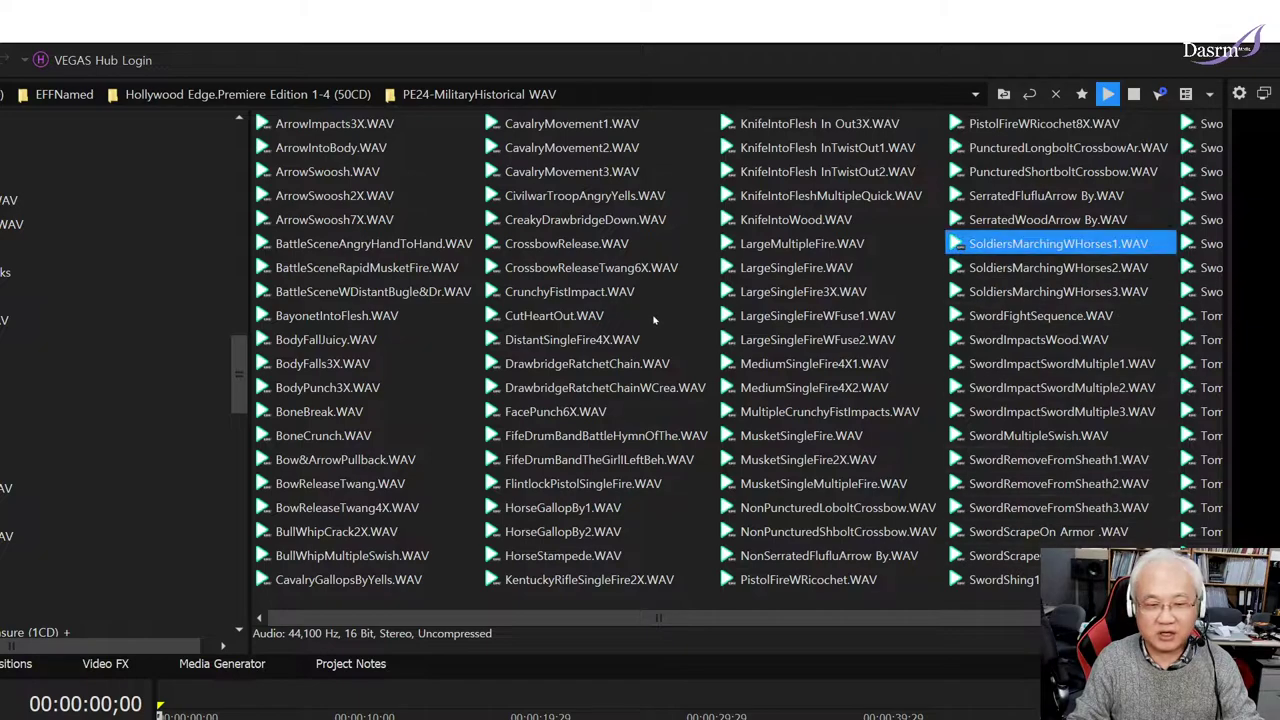
pyautogui.hscroll(3, 660, 310)
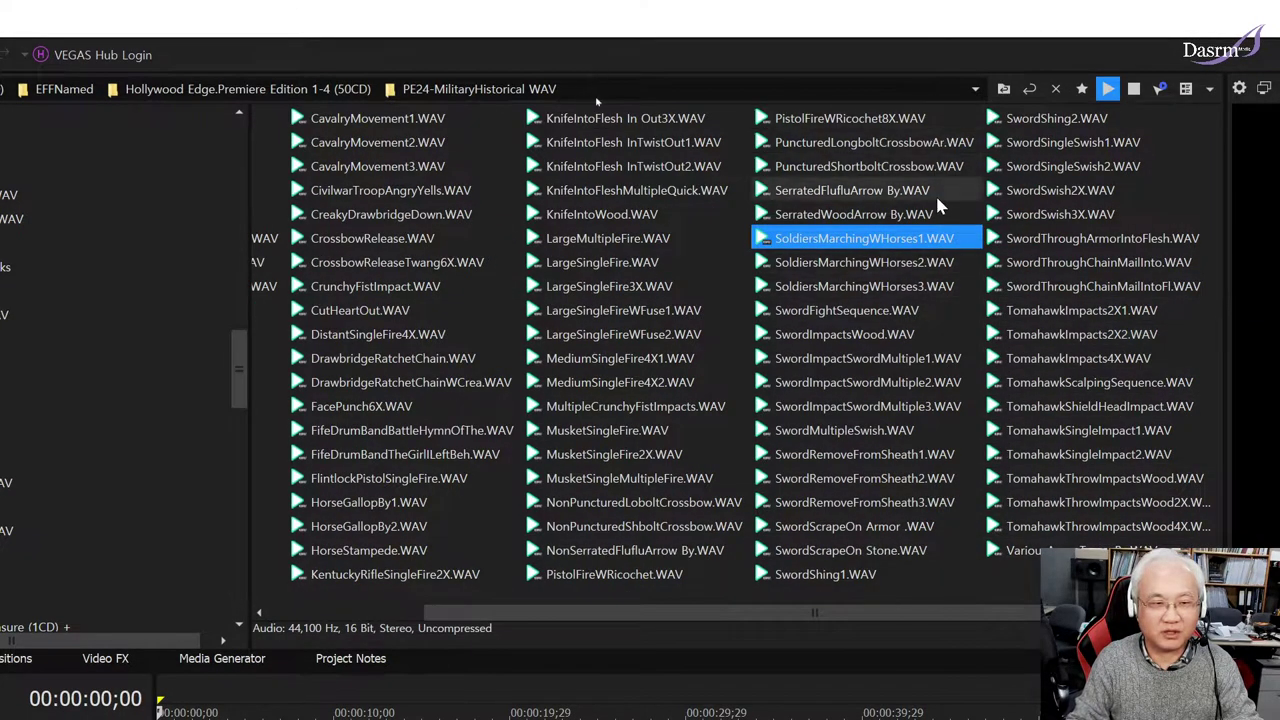
pyautogui.click(930, 262)
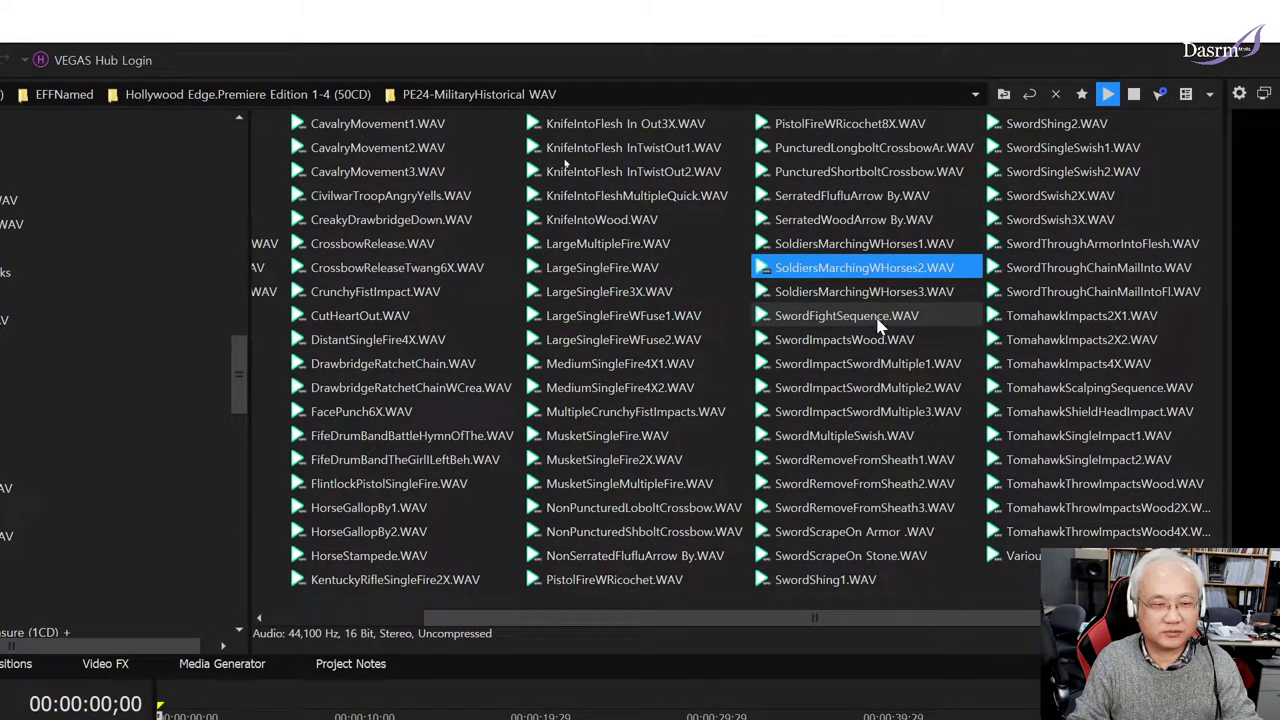
# Step: Audition SwordFightSequence, SwordImpactsWood, SwordImpactSwordMultiple1–3 and SwordScrapeOn Armor
pyautogui.click(882, 323)
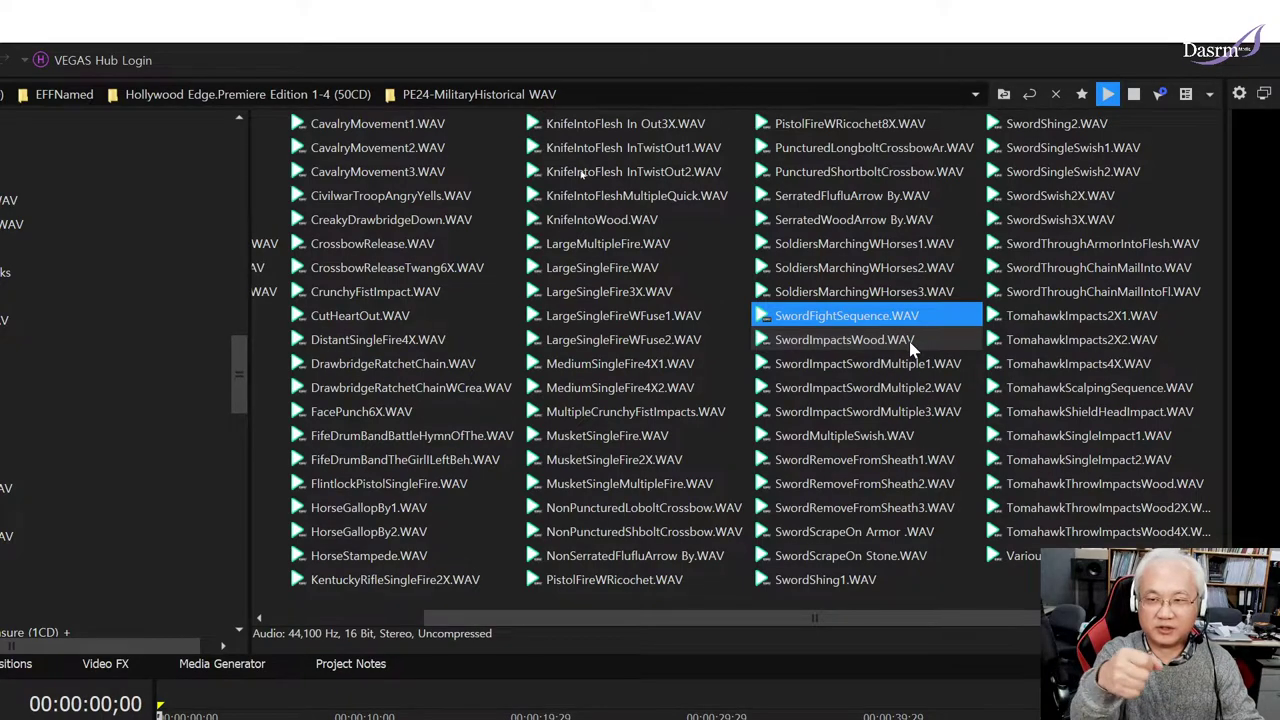
pyautogui.click(910, 344)
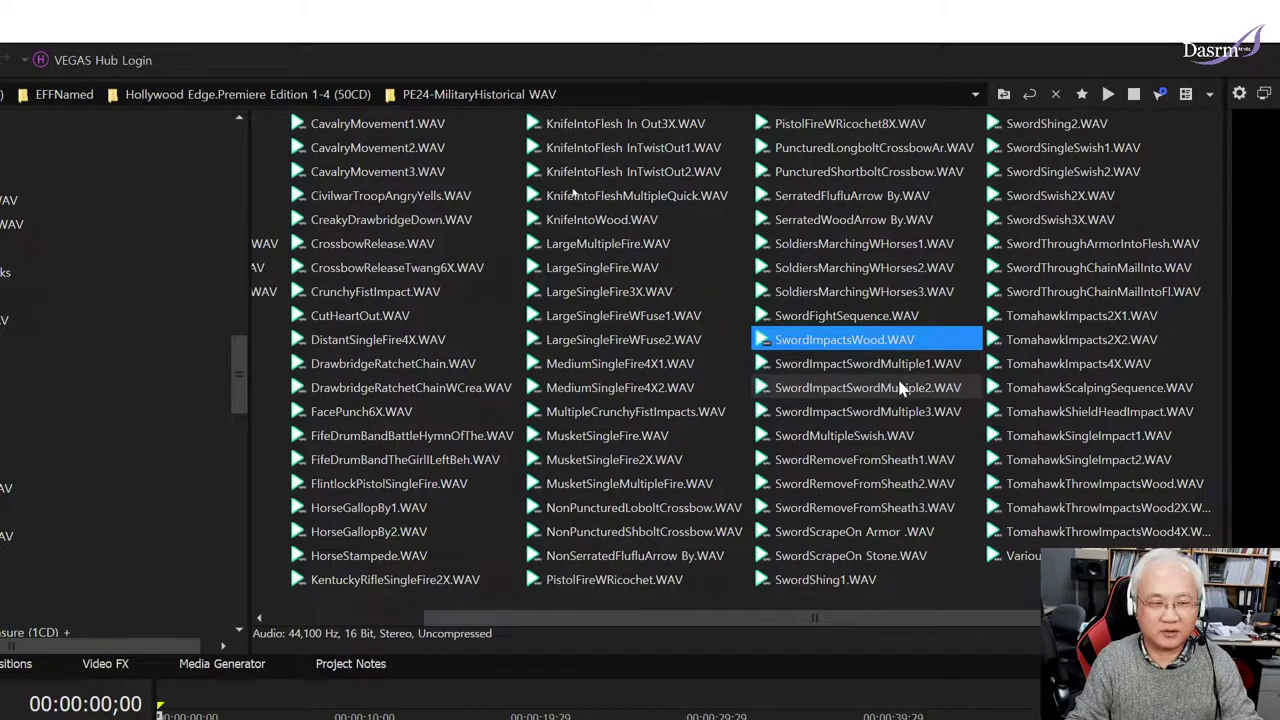
pyautogui.click(890, 365)
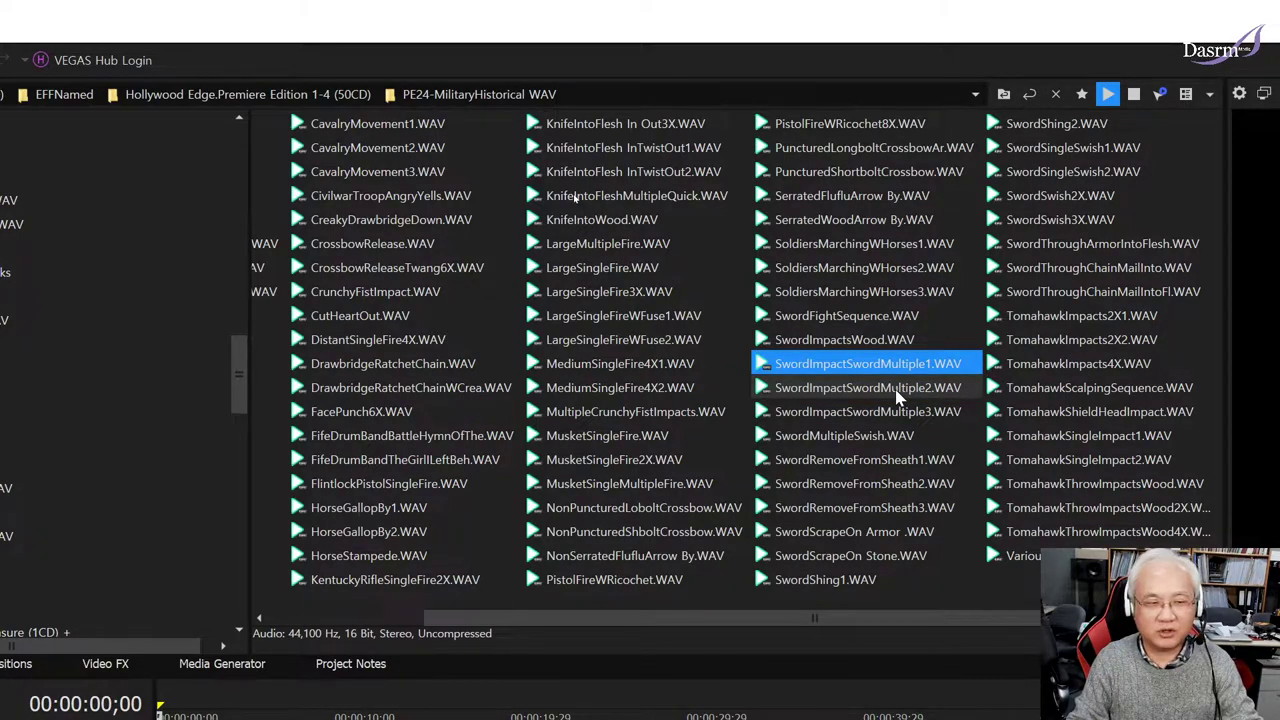
pyautogui.click(897, 397)
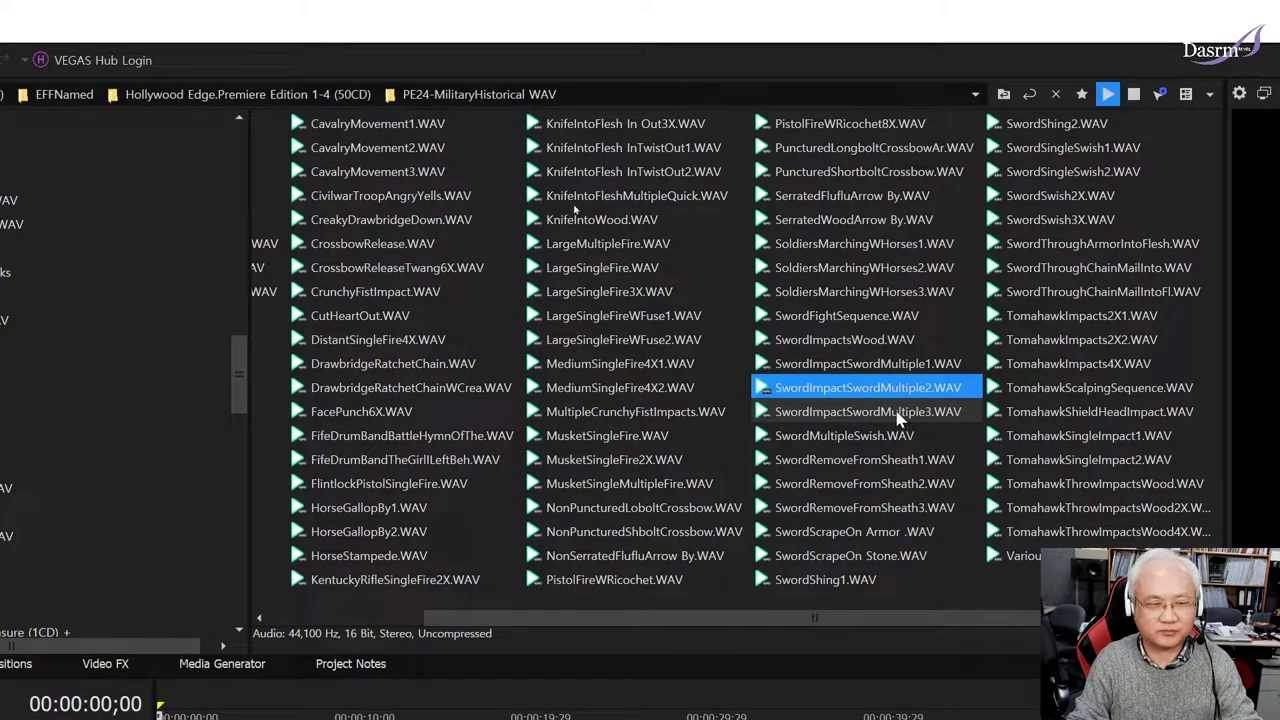
pyautogui.click(902, 415)
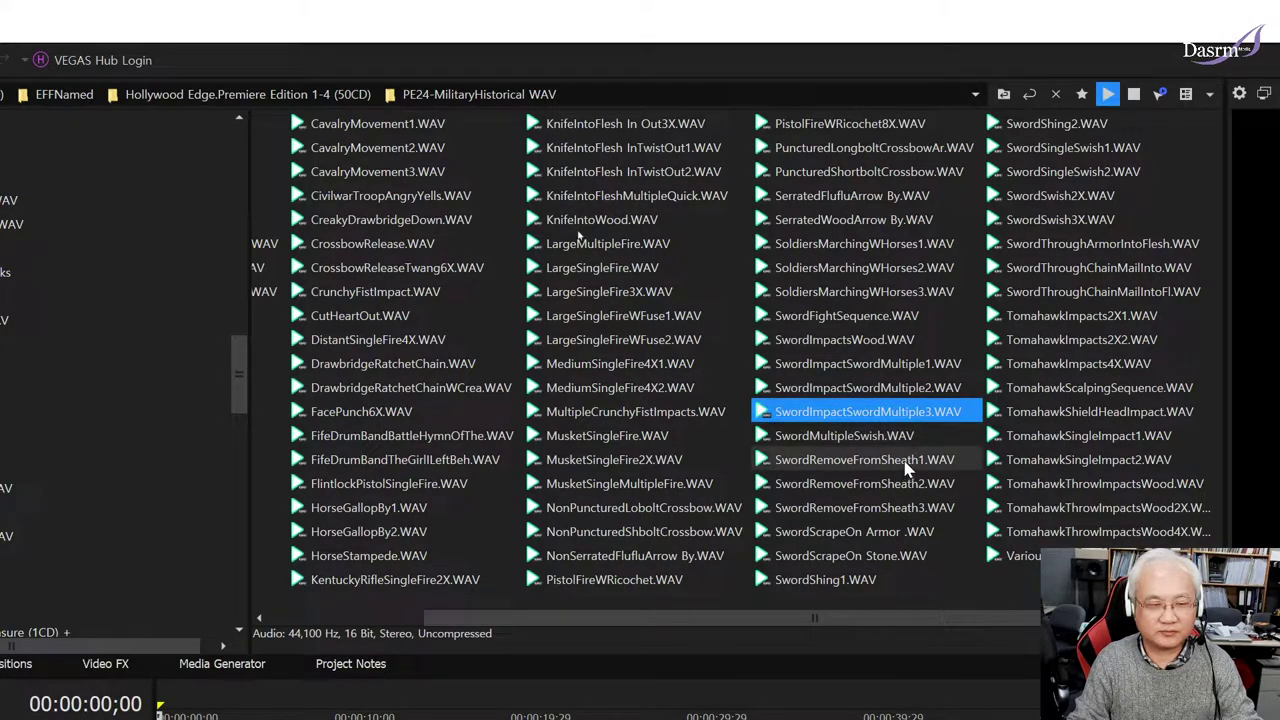
pyautogui.click(892, 532)
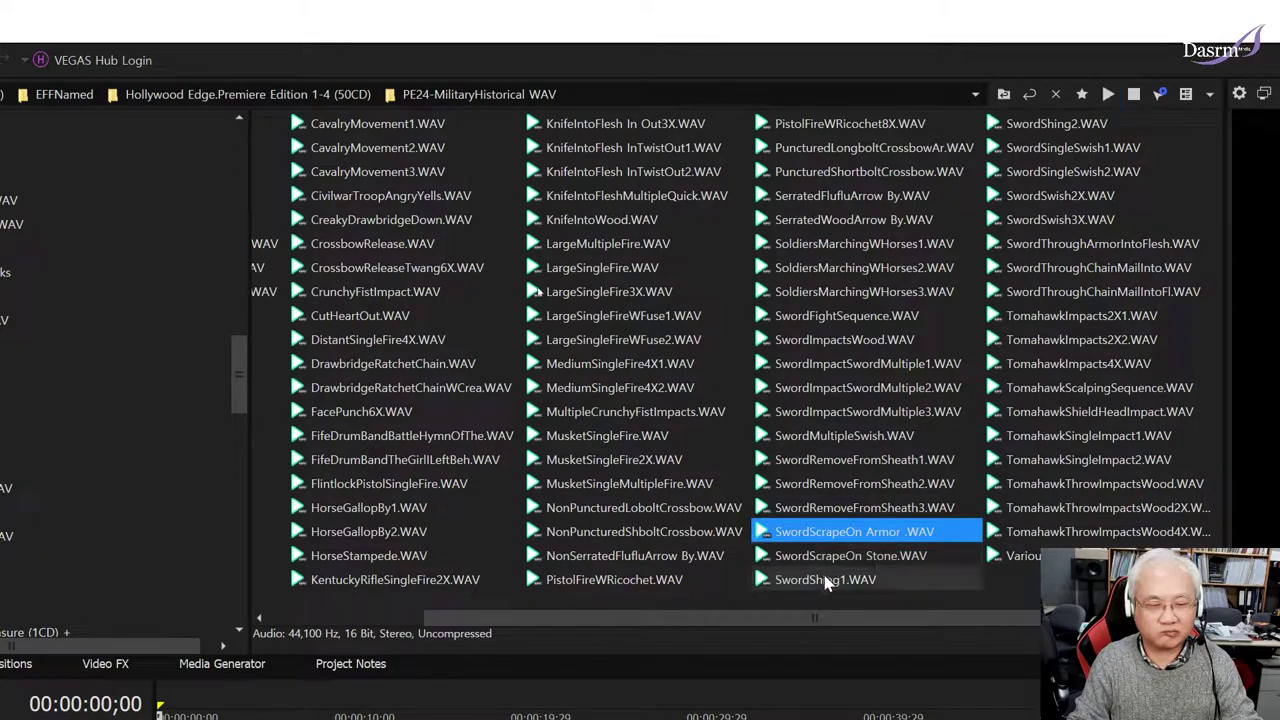
# Step: Preview SwordSingleSwish1, SwordSwish2X, SwordThroughArmorIntoFlesh and SwordThroughChainMailIntoFl
pyautogui.click(1068, 150)
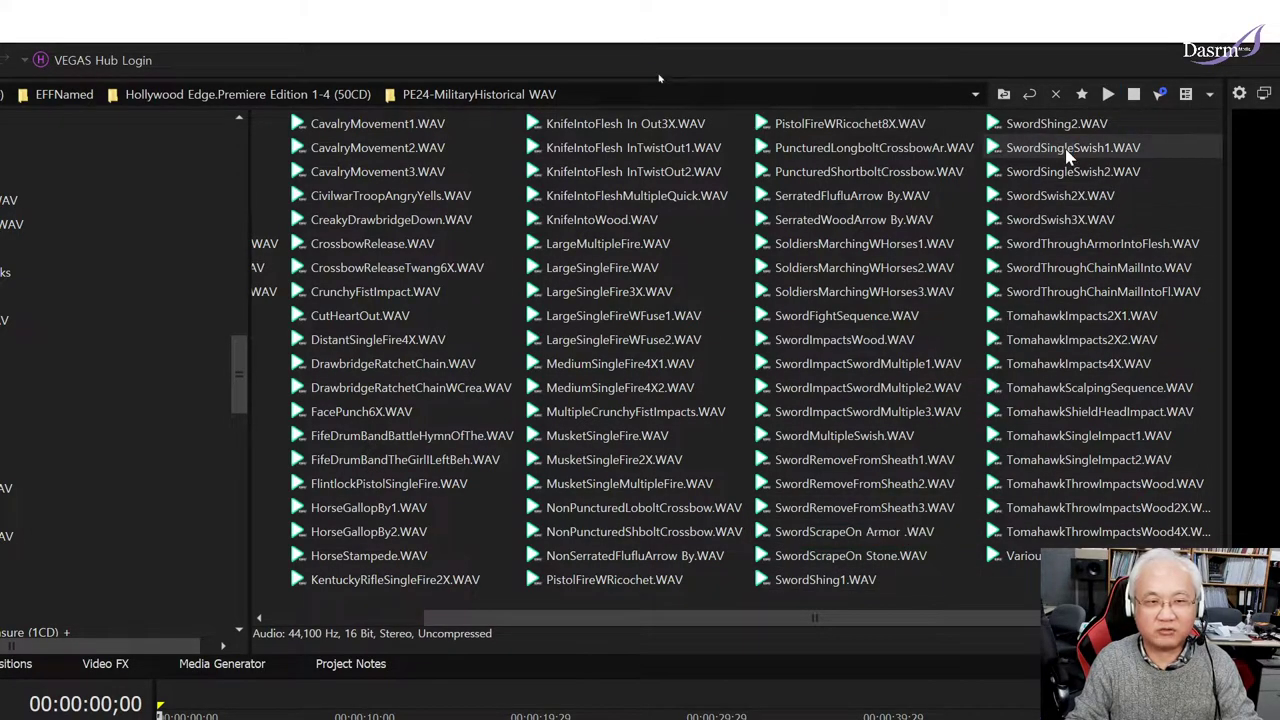
pyautogui.click(1082, 200)
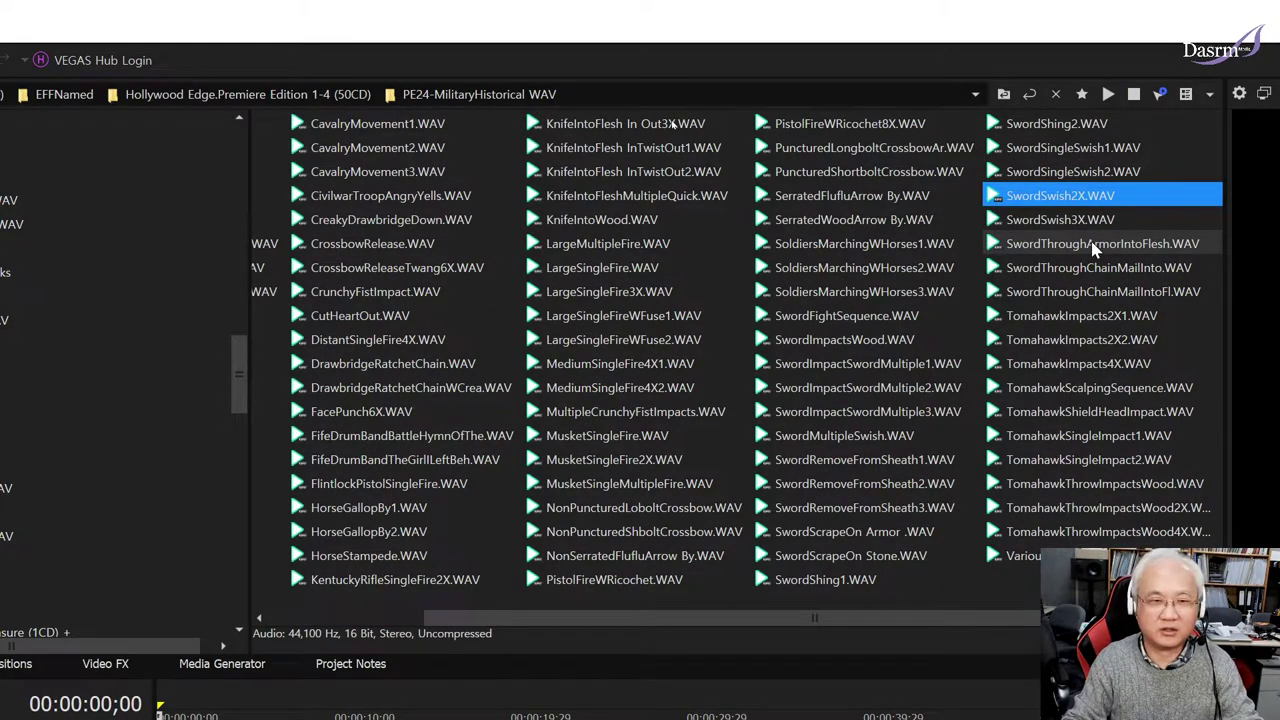
pyautogui.click(1094, 248)
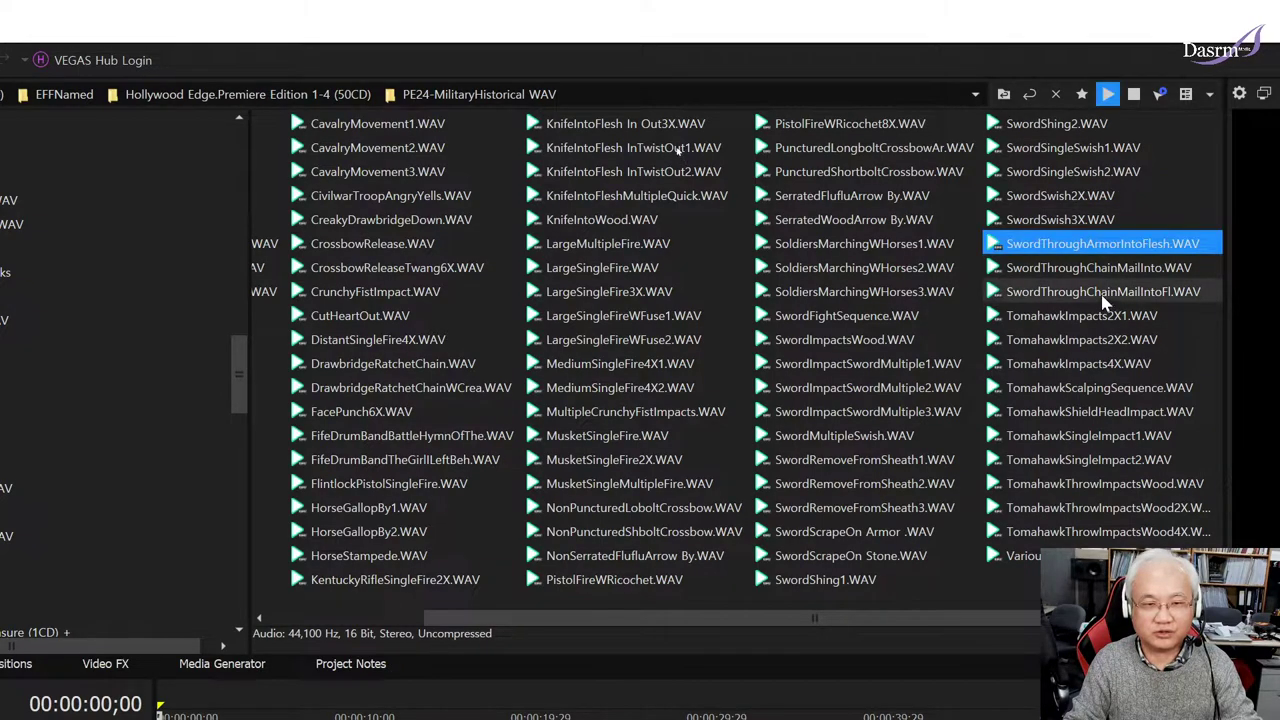
pyautogui.click(1096, 292)
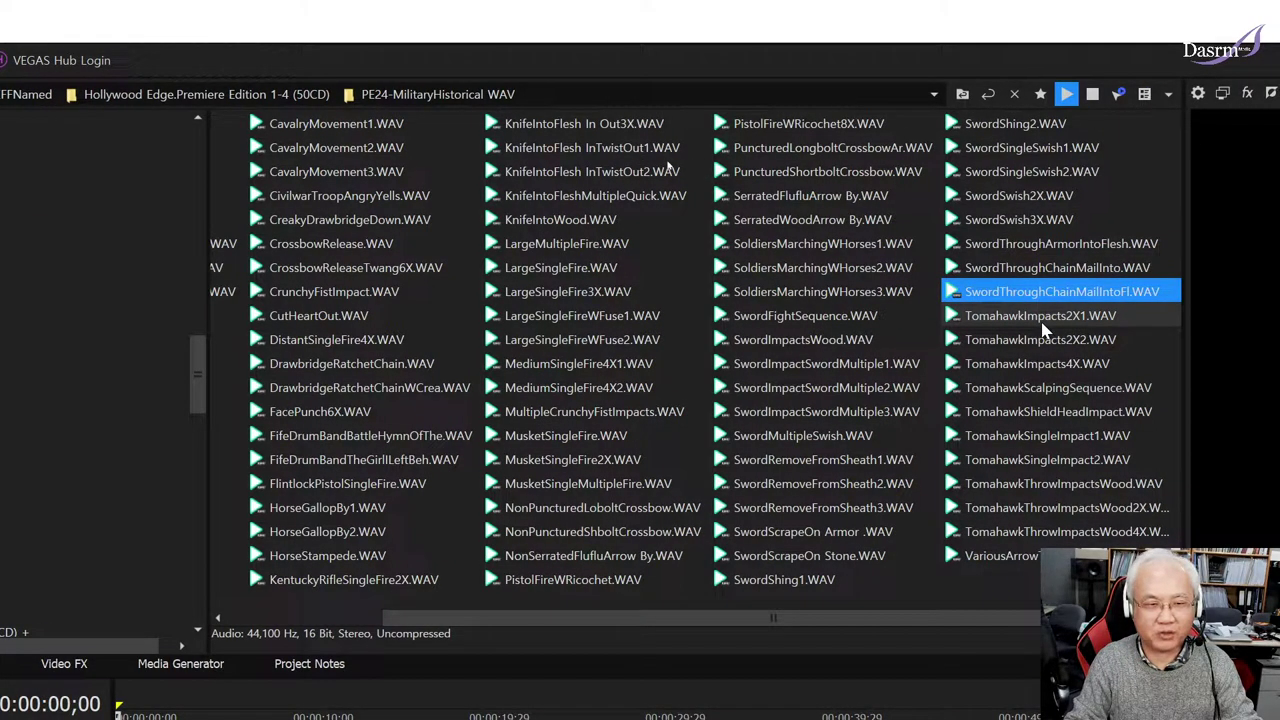
# Step: Preview the Tomahawk impact and scalping sounds, replaying TomahawkImpacts2X1 and 2X2 to compare them
pyautogui.click(1045, 319)
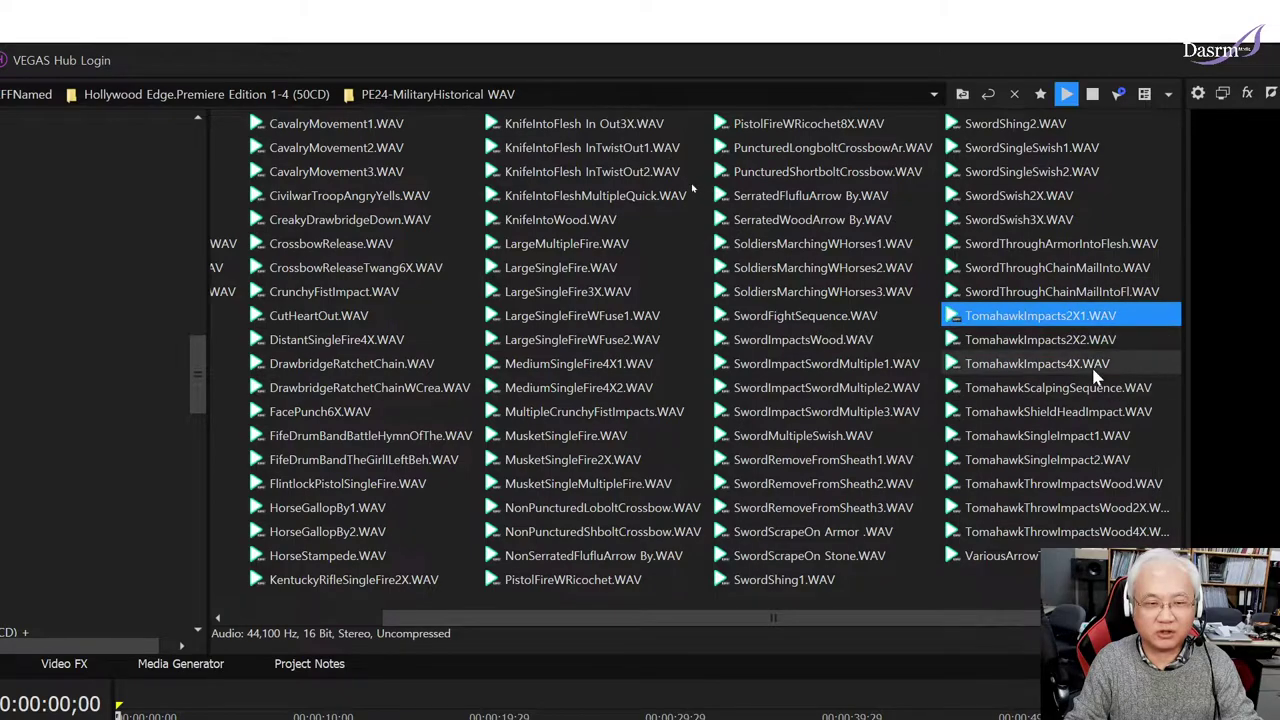
pyautogui.click(1060, 365)
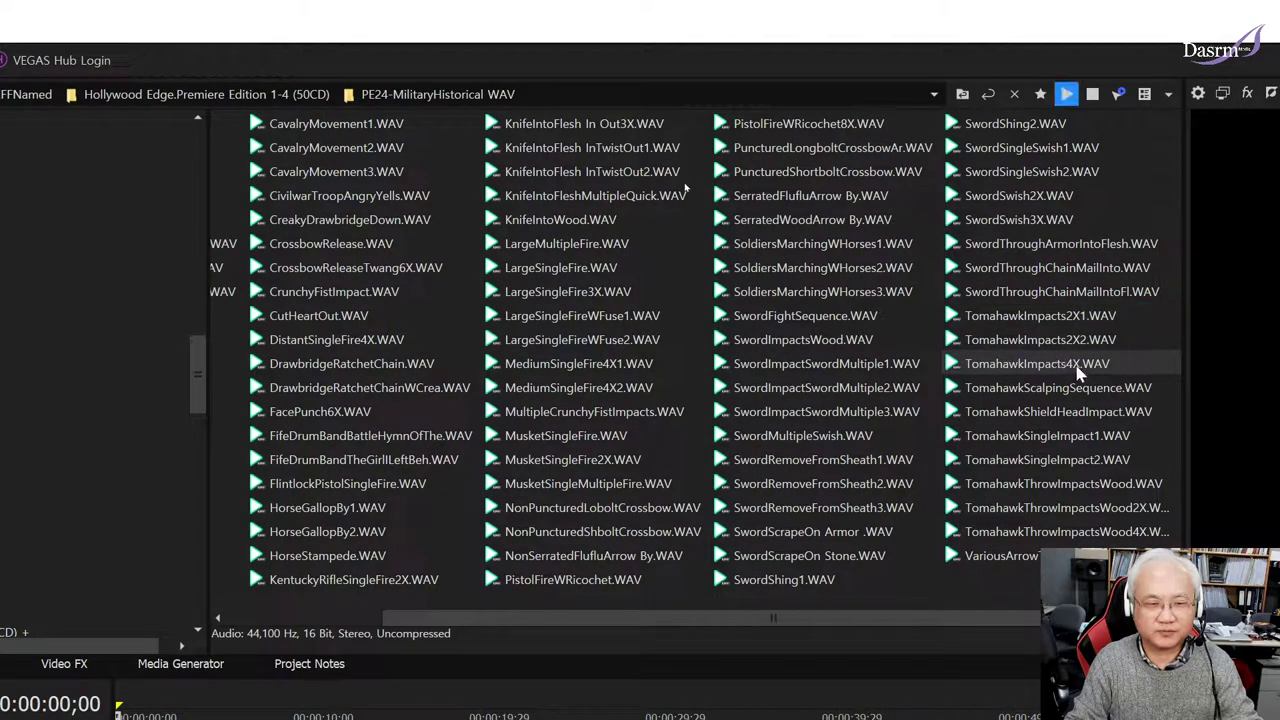
pyautogui.click(1069, 390)
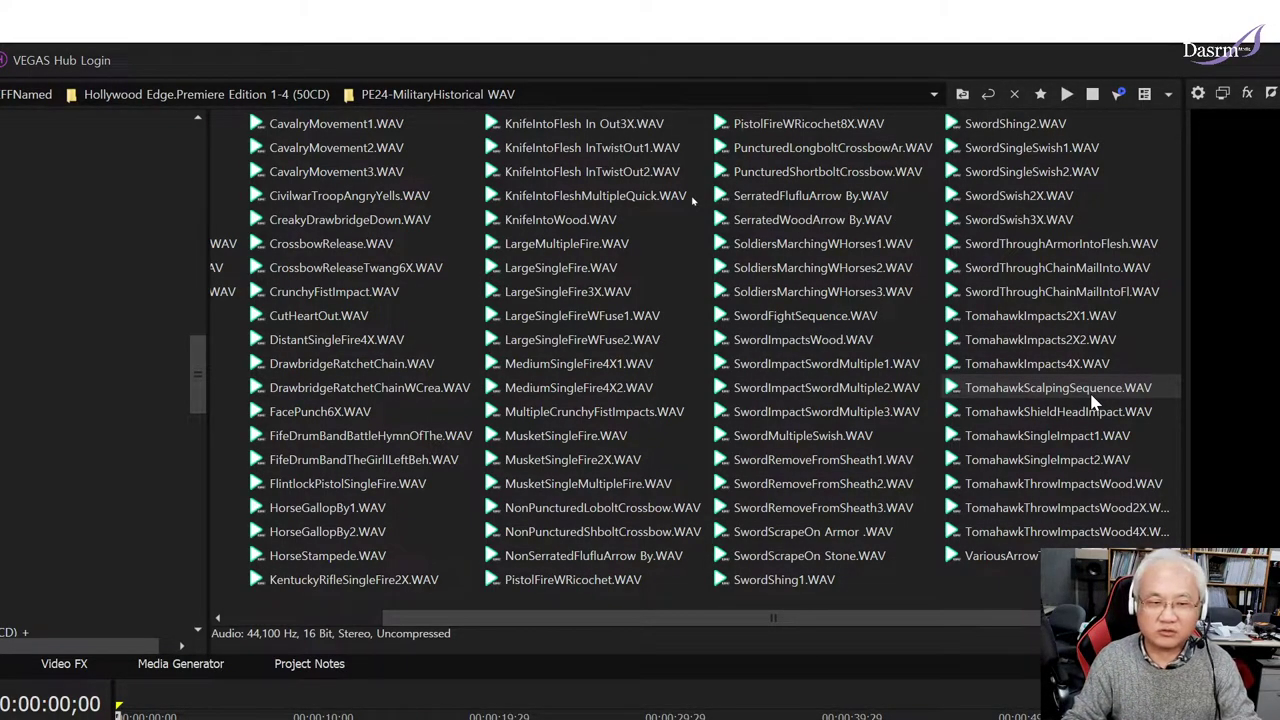
pyautogui.click(1062, 318)
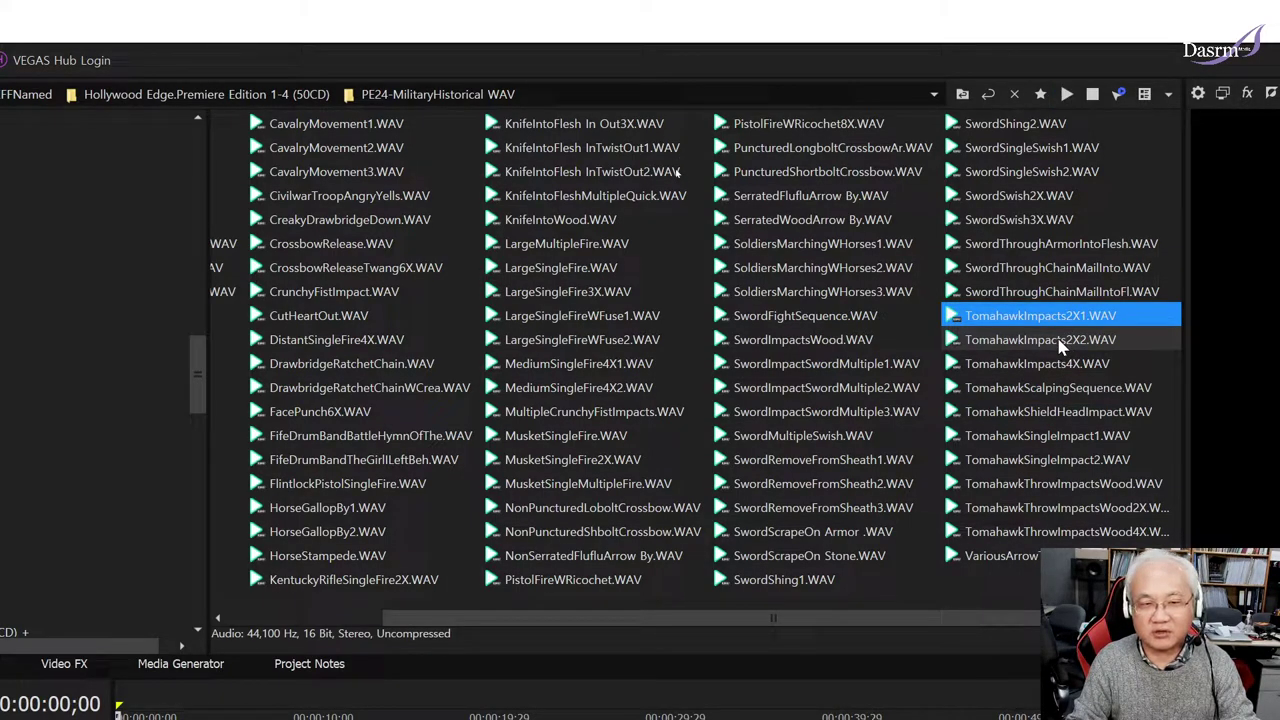
pyautogui.click(1062, 342)
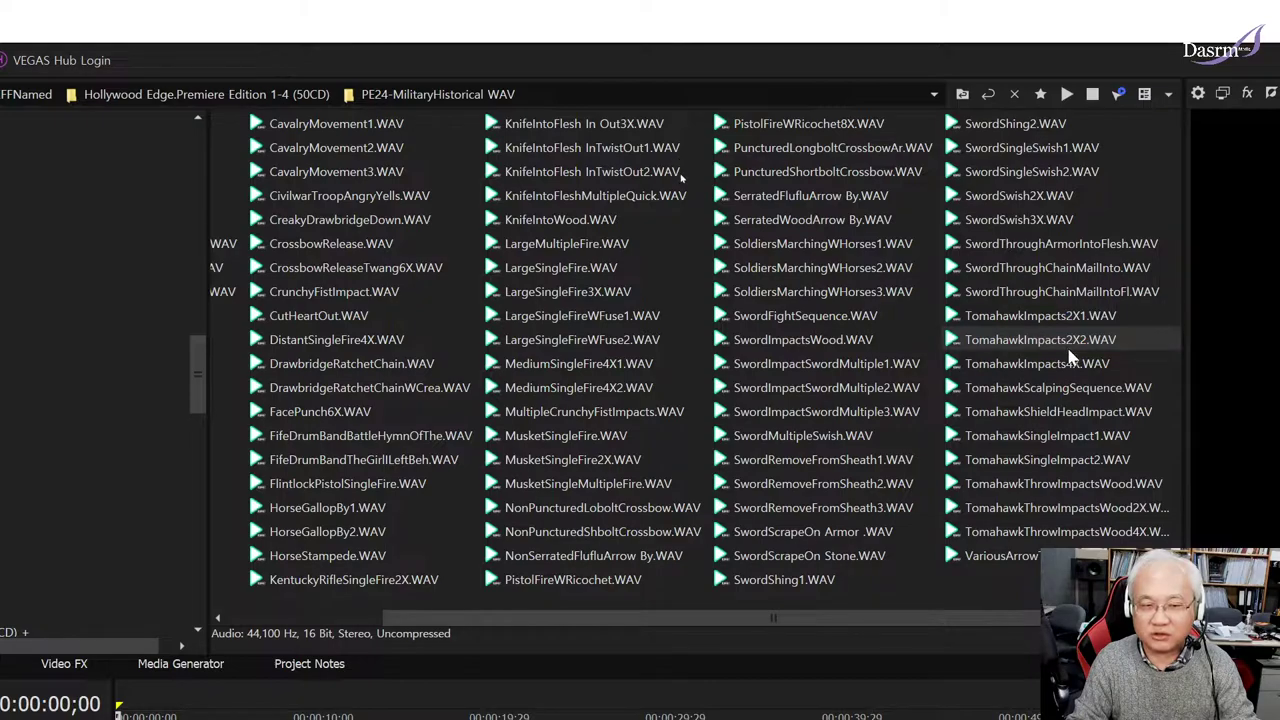
pyautogui.click(1068, 352)
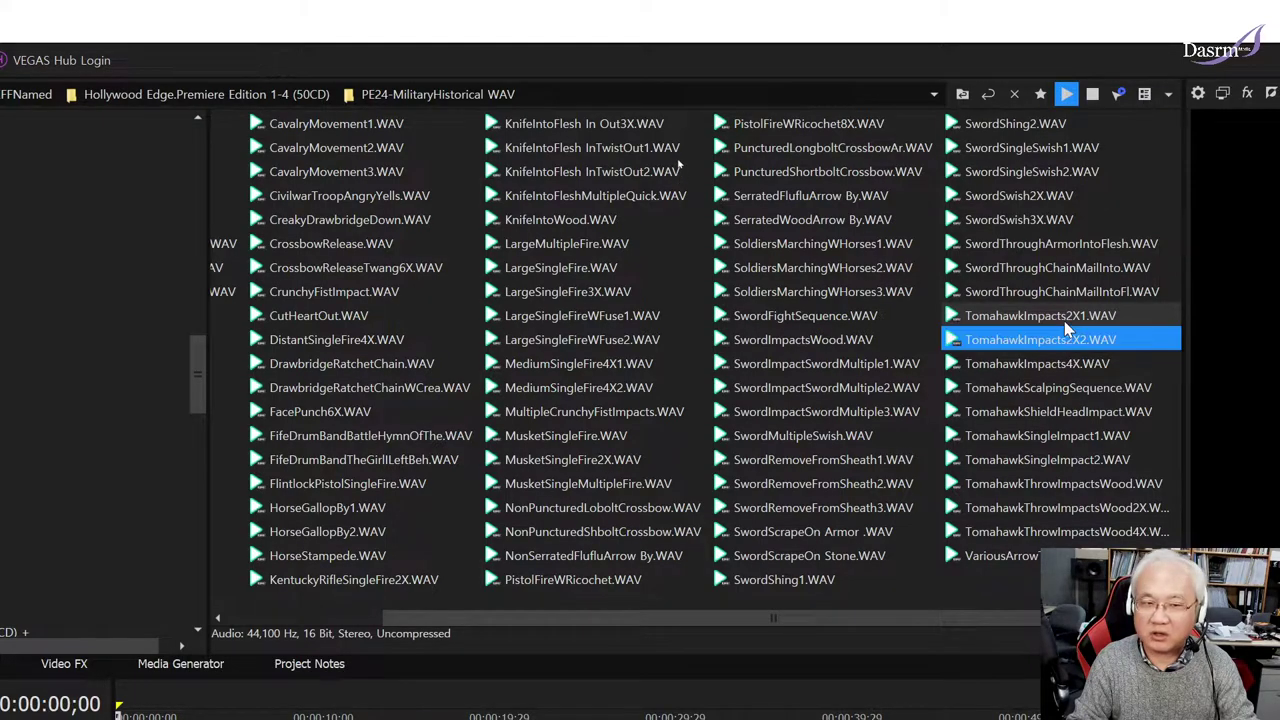
pyautogui.click(1066, 320)
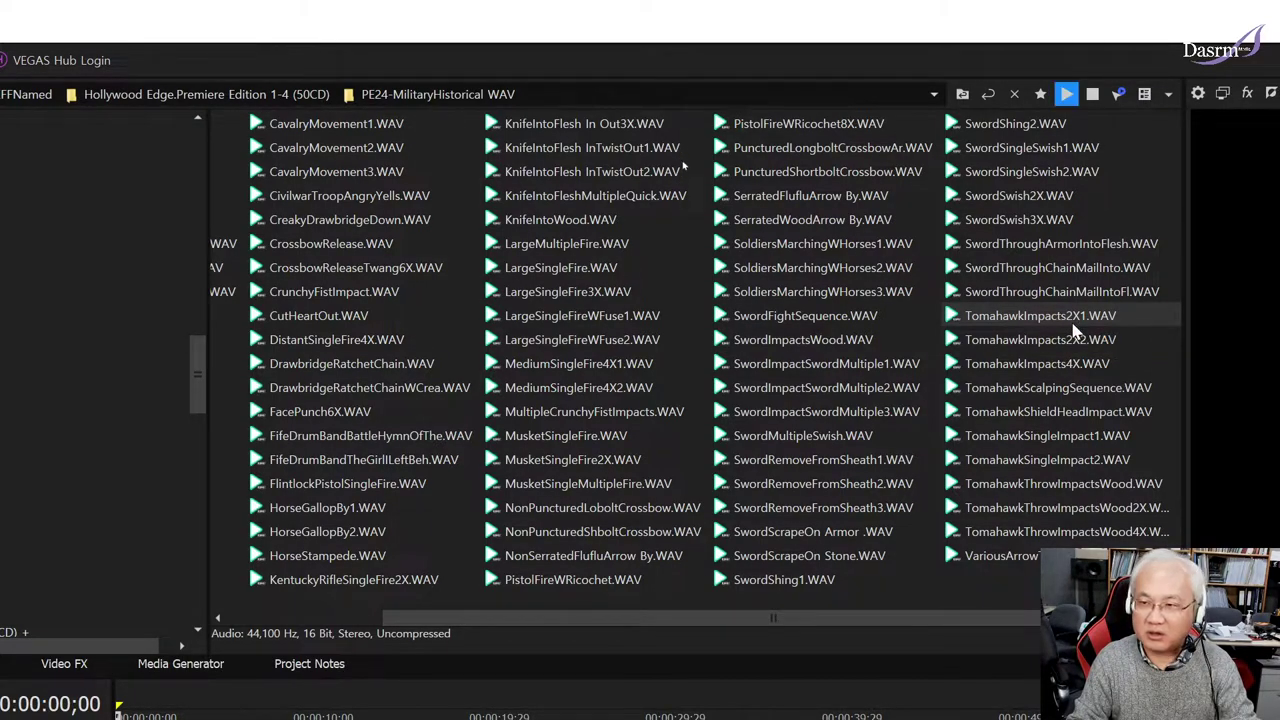
pyautogui.click(1072, 336)
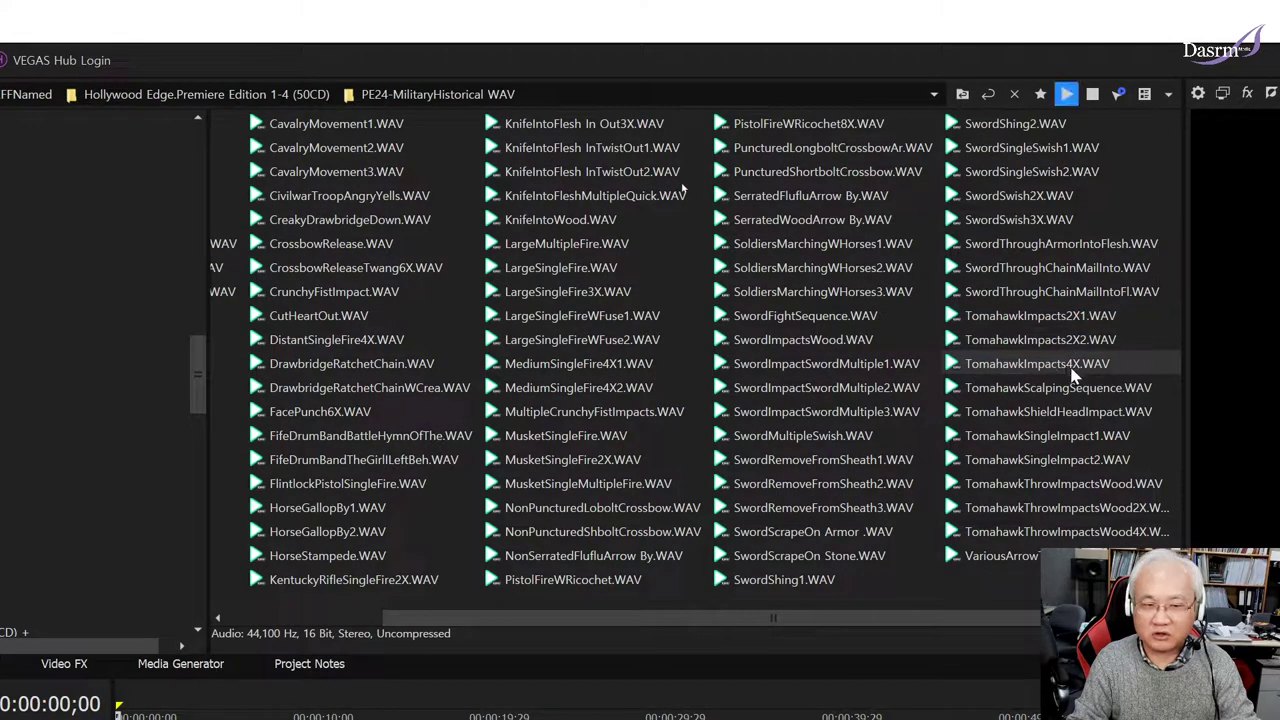
# Step: Audition TomahawkImpacts4X, the scalping sequence, SingleImpact1–2, the ThrowImpactsWood files and the VariousArrow file
pyautogui.click(1071, 369)
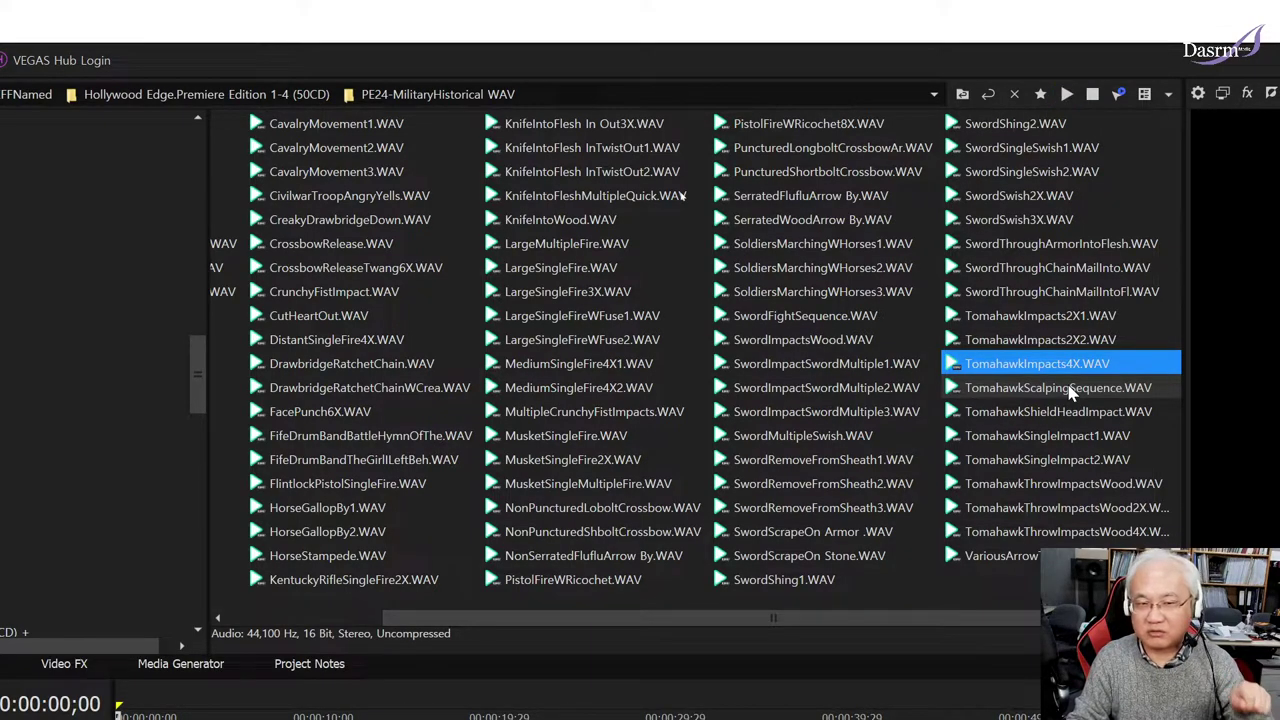
pyautogui.click(1068, 392)
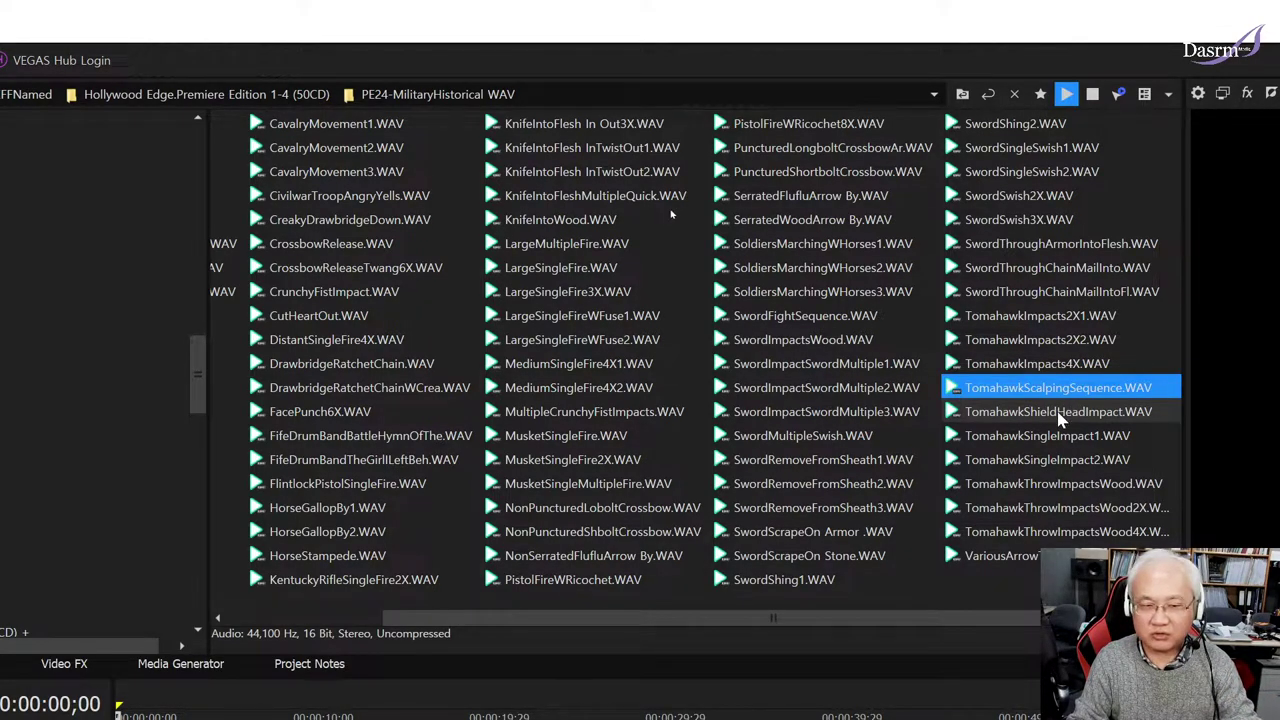
pyautogui.click(1066, 435)
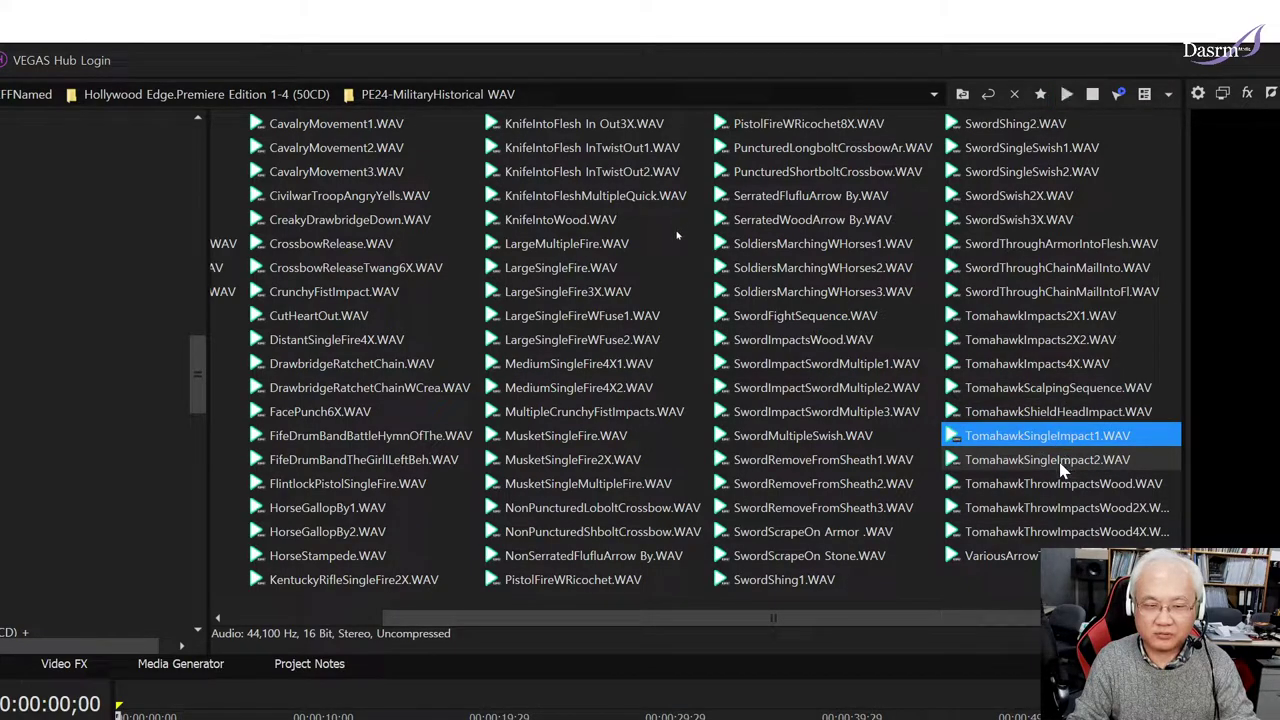
pyautogui.click(1060, 462)
pyautogui.click(1078, 485)
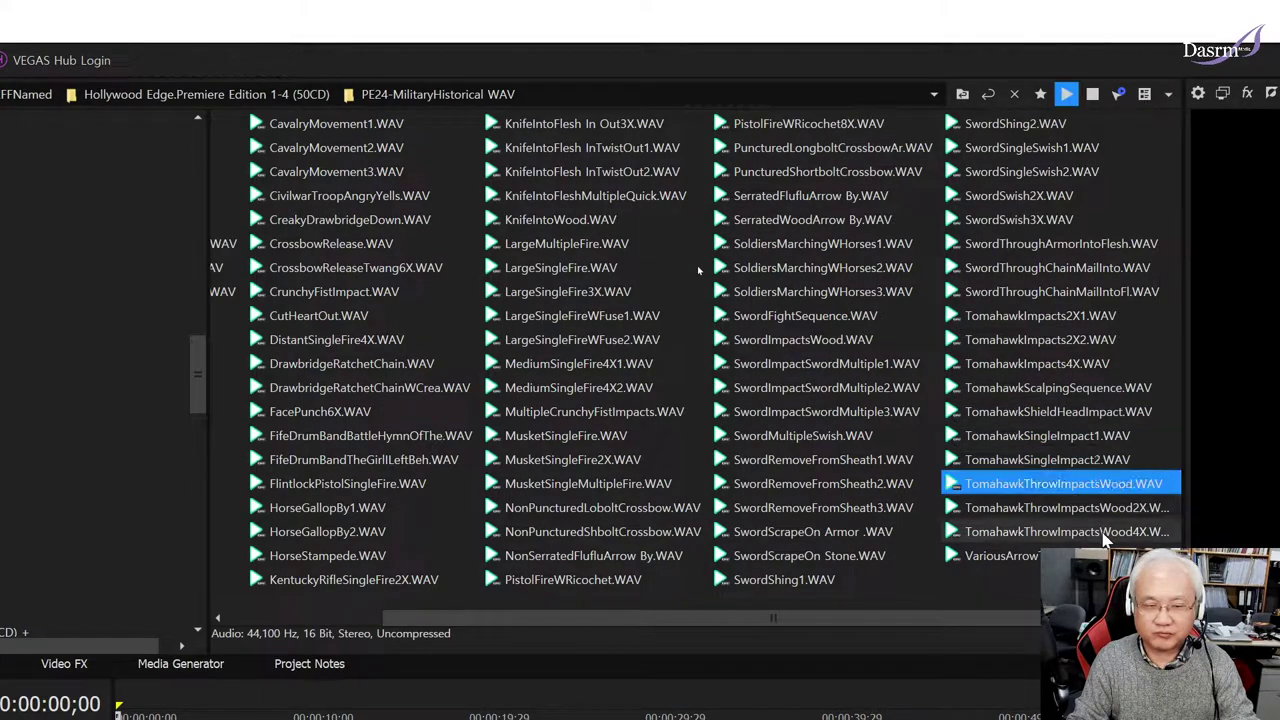
pyautogui.click(1070, 508)
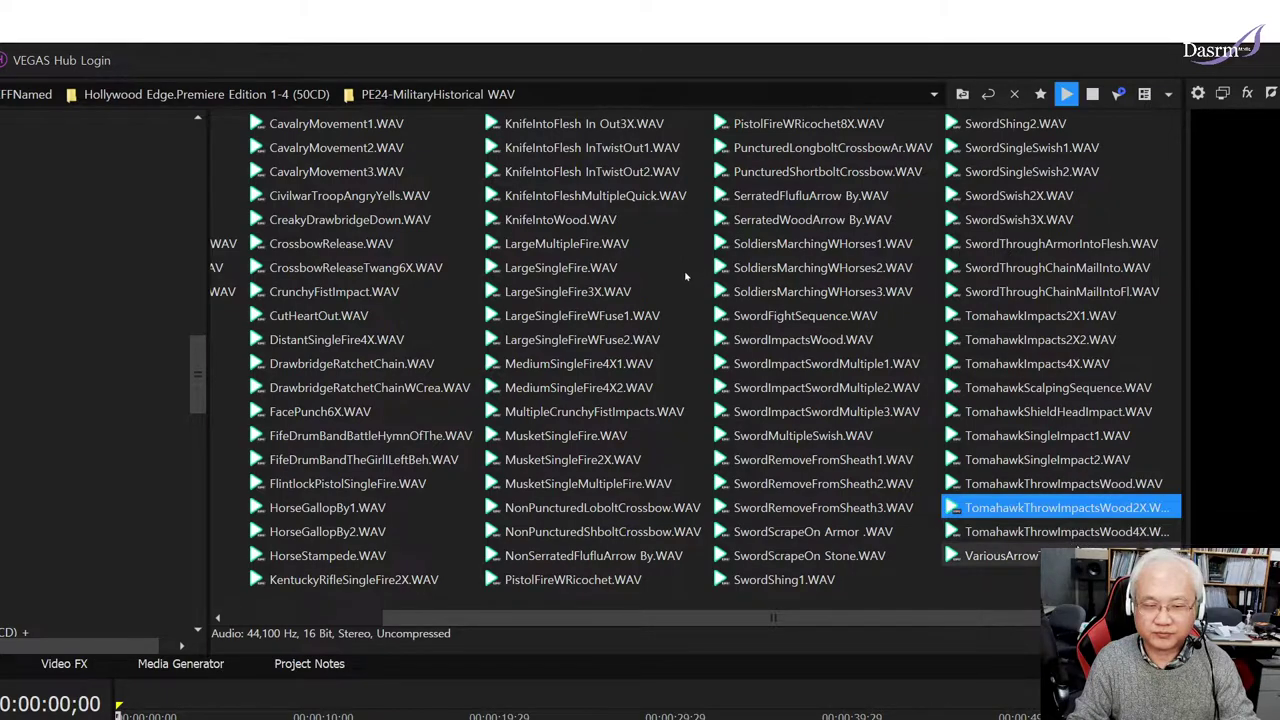
pyautogui.click(1000, 556)
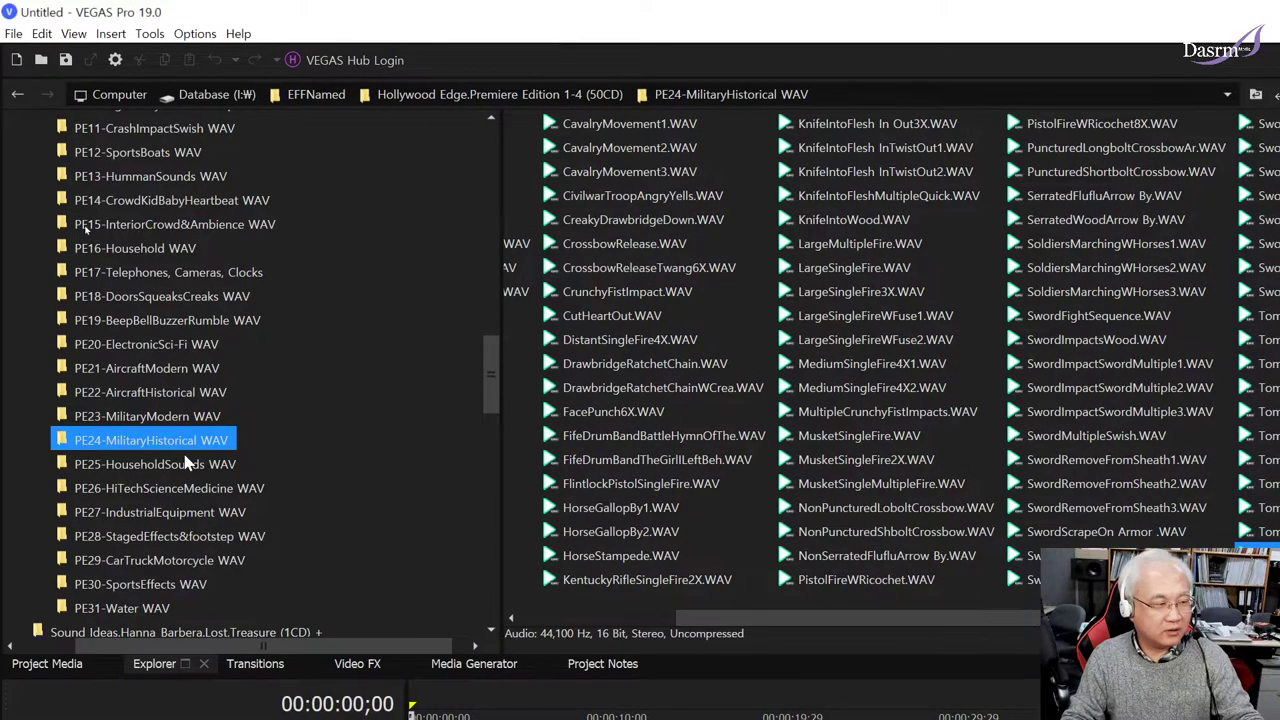
# Step: Open PE25-HouseholdSounds WAV and audition AirConditioner1, AirConditioner2 and AirConditionerButtons&Vents
pyautogui.click(182, 466)
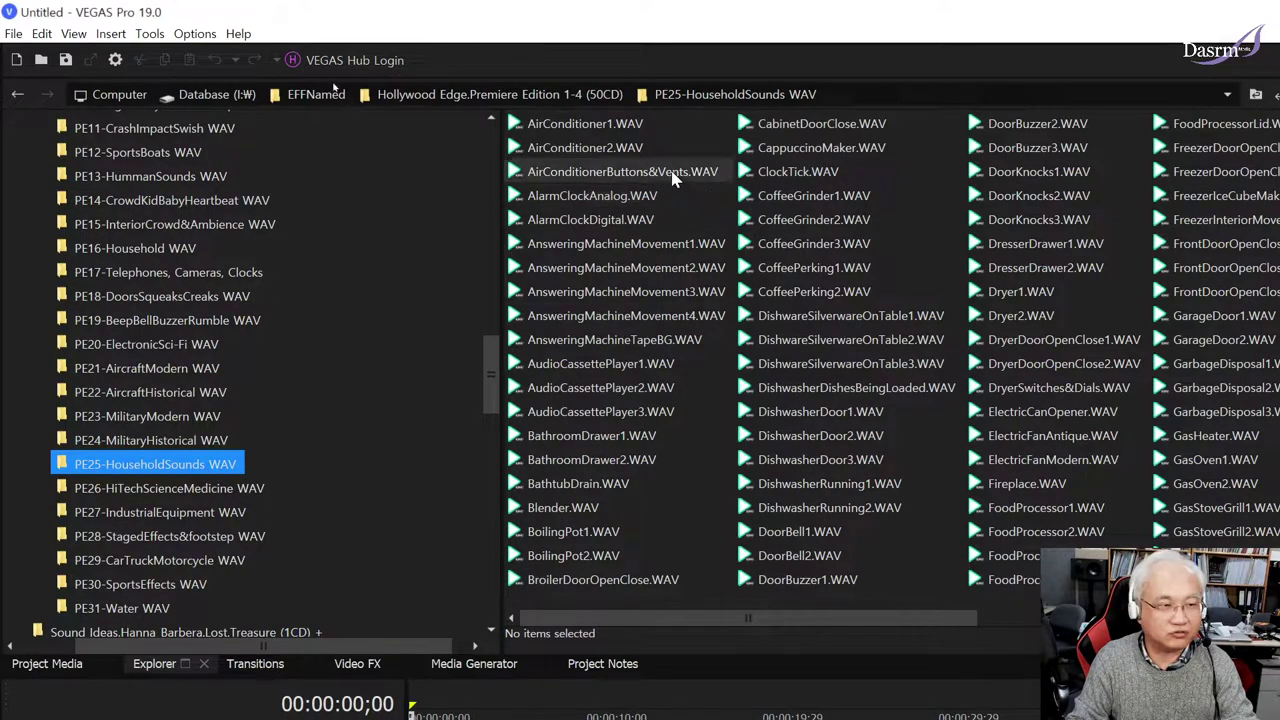
pyautogui.click(621, 126)
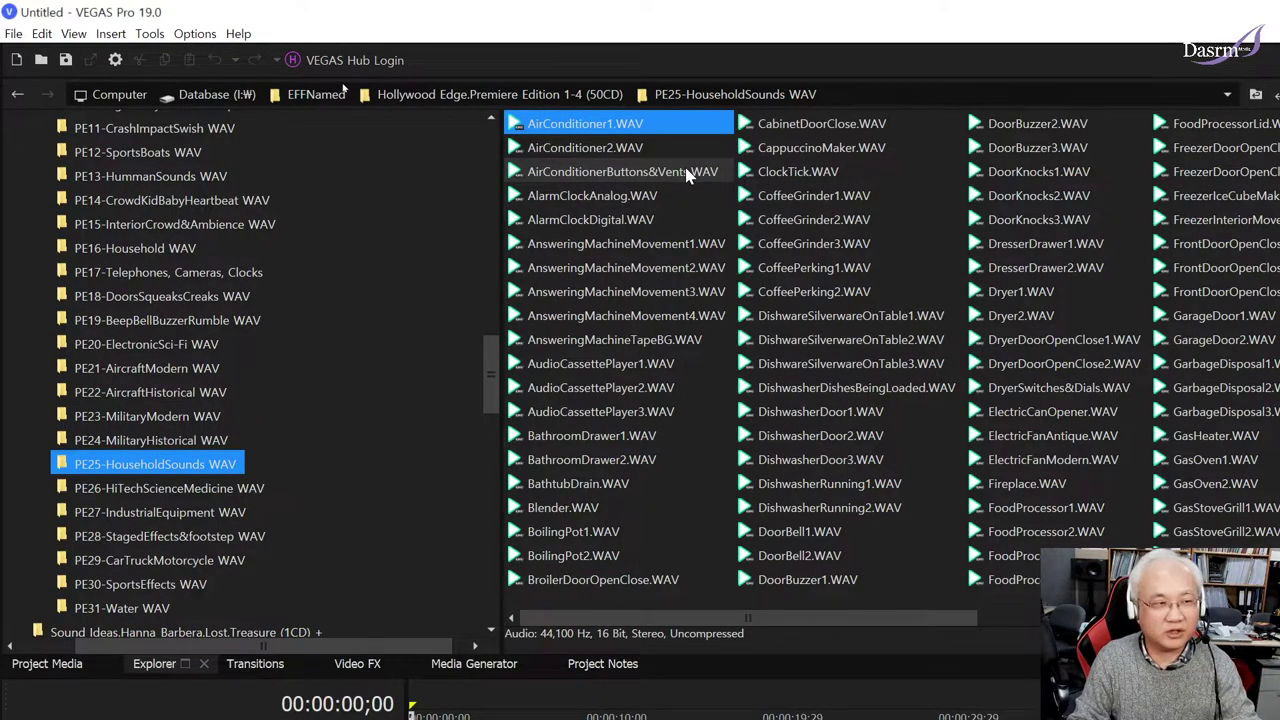
pyautogui.press('Down')
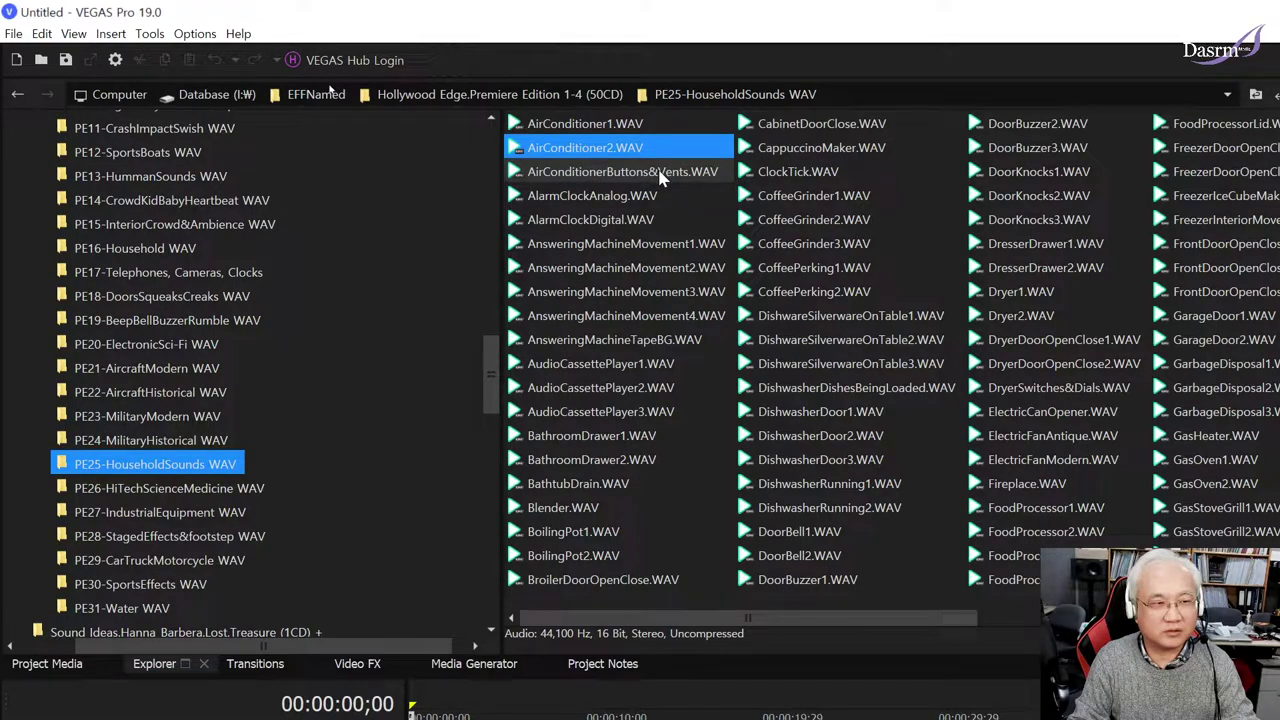
pyautogui.press('Down')
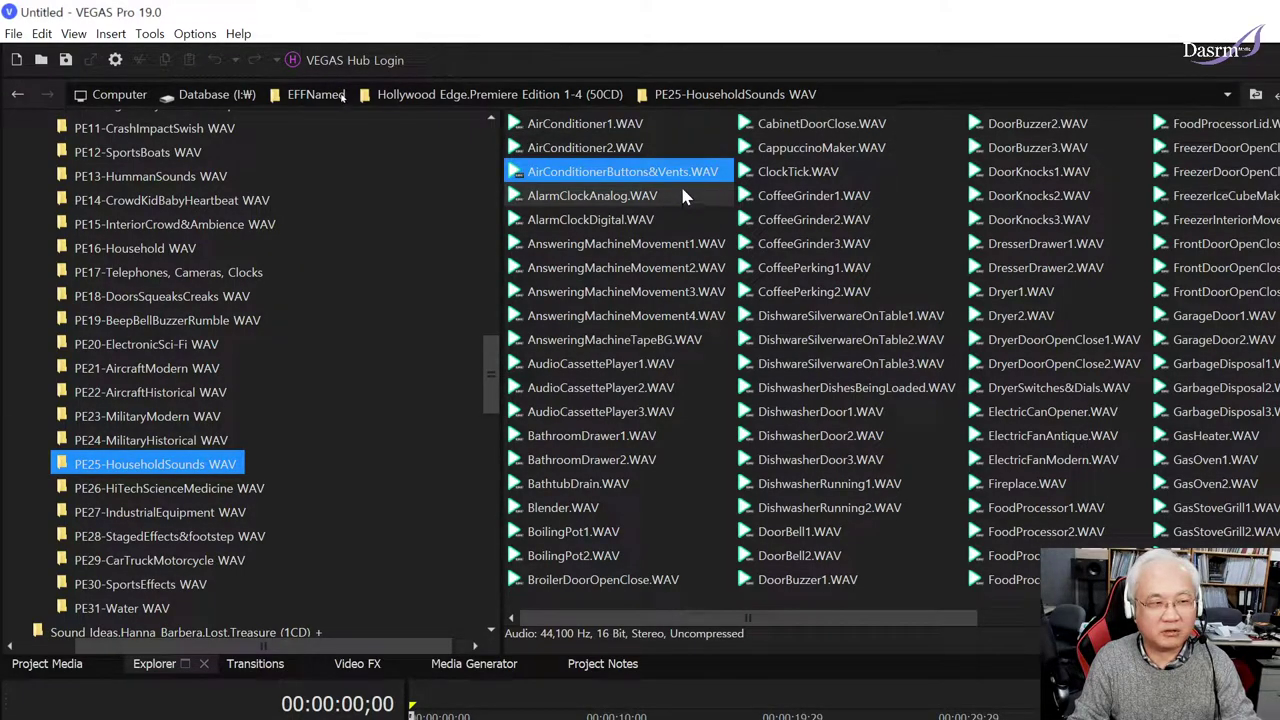
# Step: Audition AlarmClockAnalog, AlarmClockDigital and AnsweringMachineMovement1–2, stopping each movement preview early
pyautogui.click(628, 197)
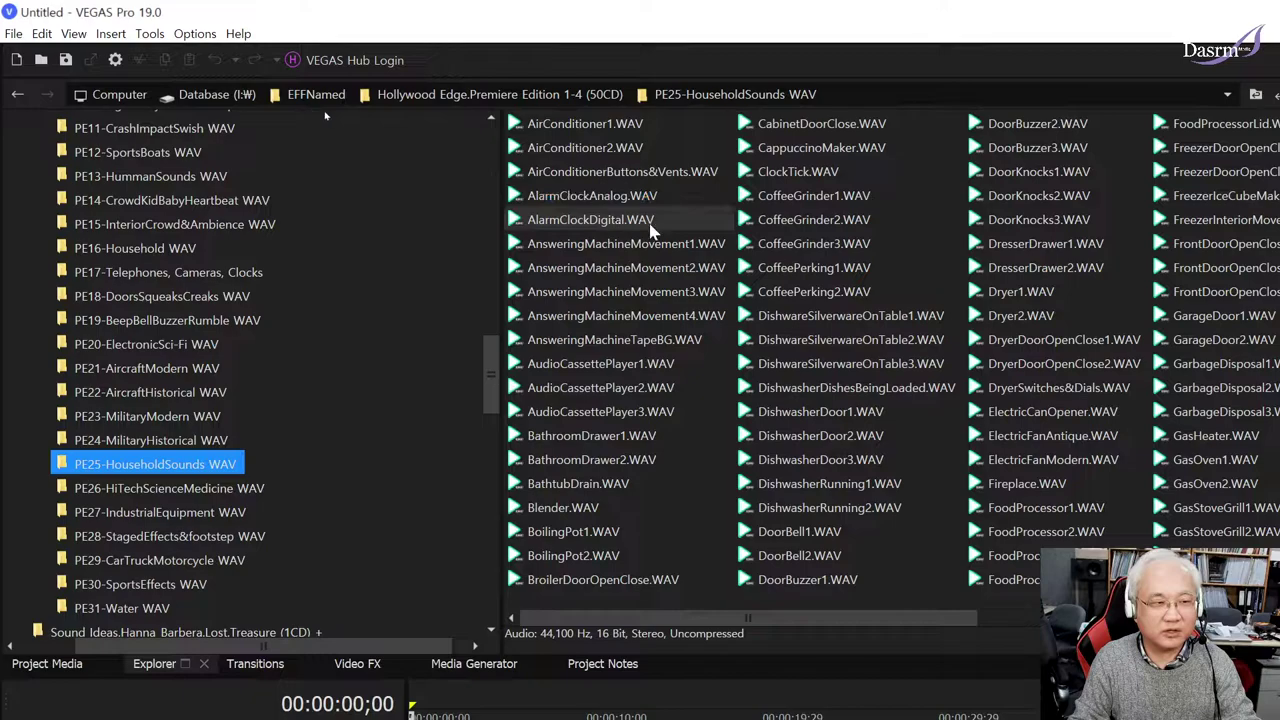
pyautogui.click(650, 228)
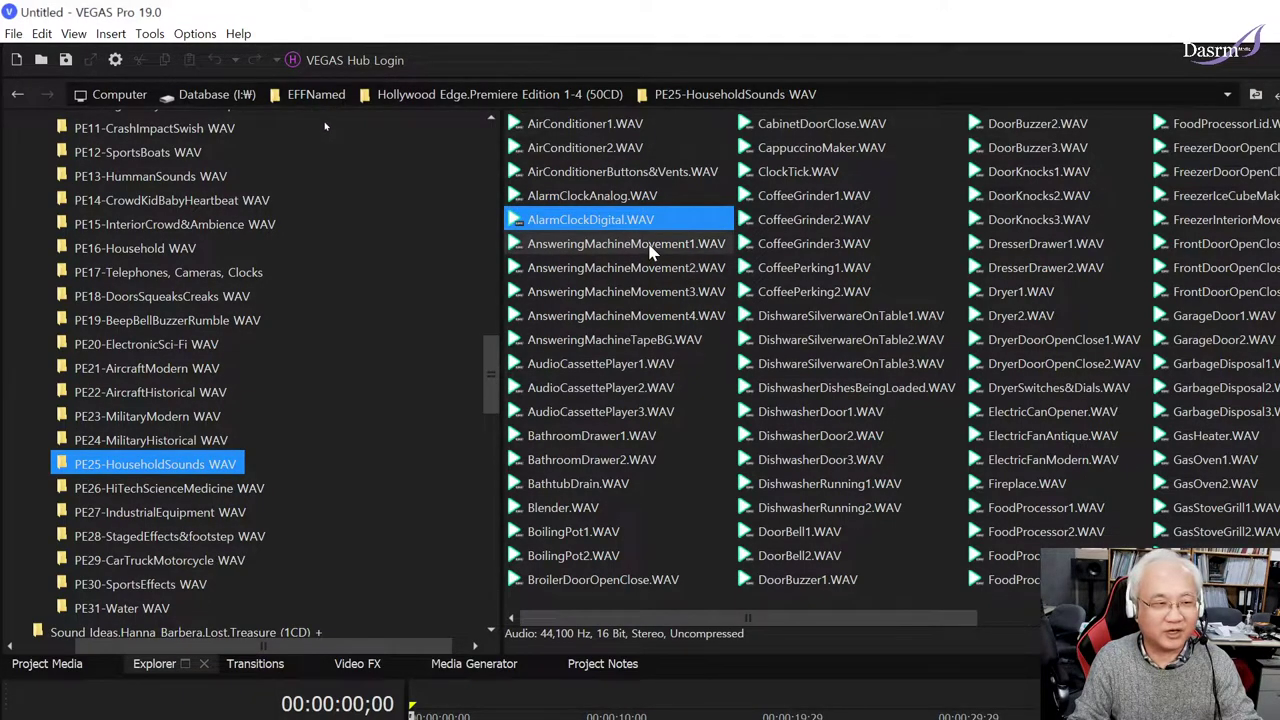
pyautogui.click(652, 248)
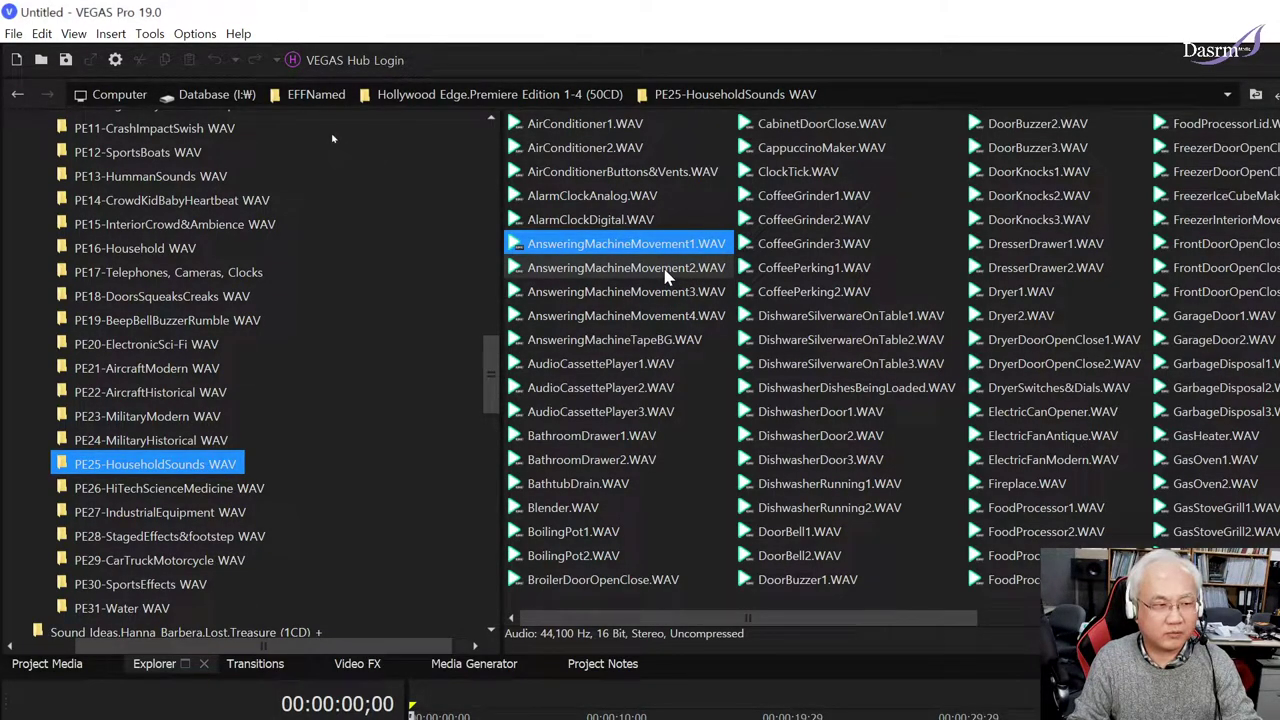
pyautogui.click(674, 272)
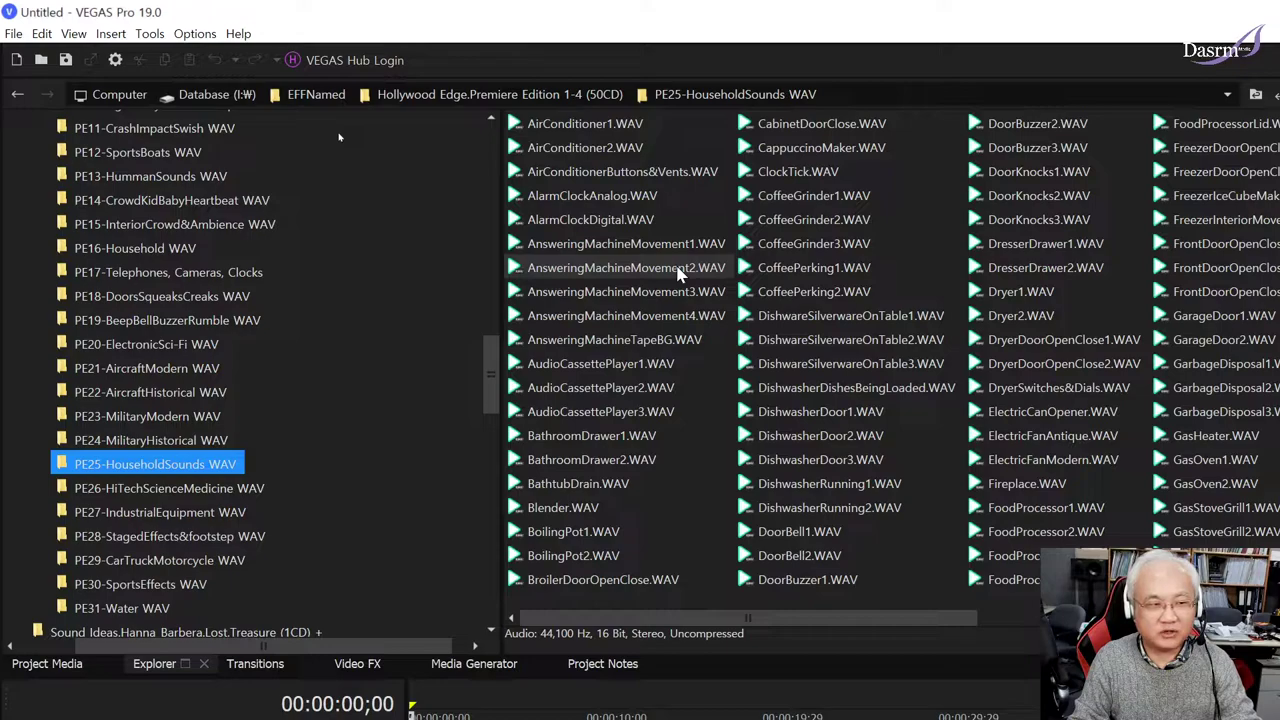
pyautogui.click(677, 272)
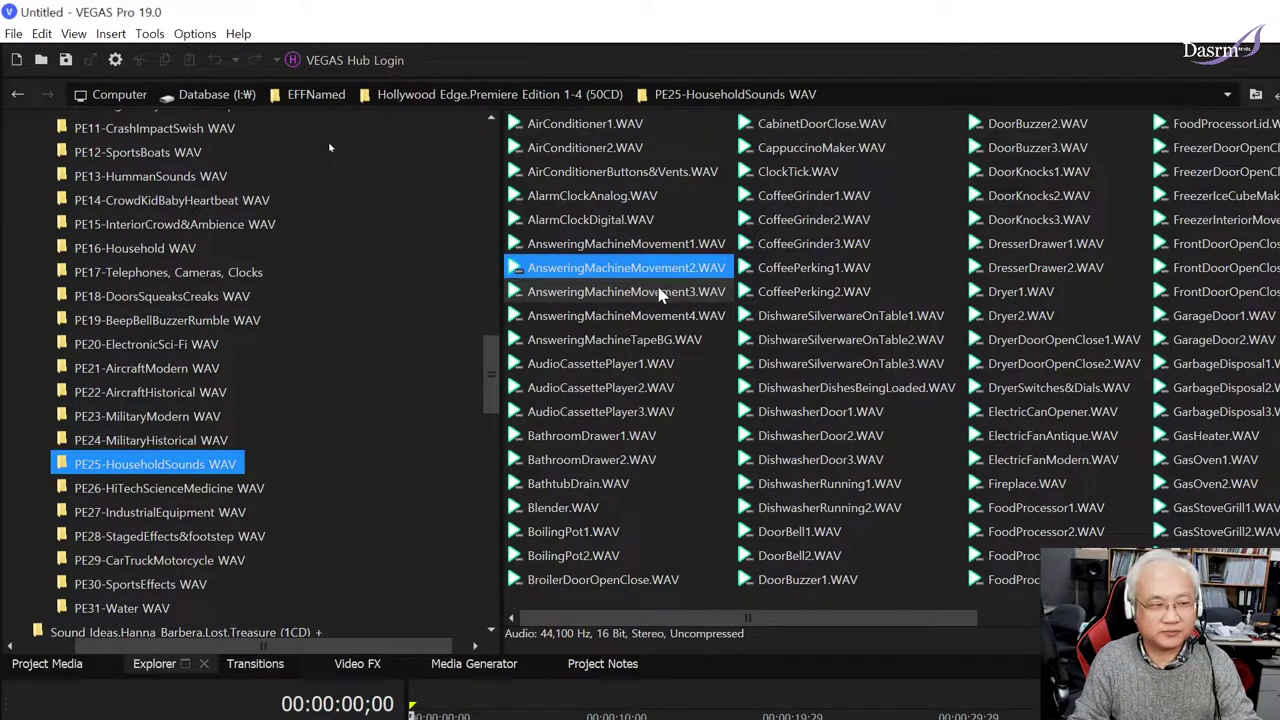
pyautogui.click(659, 292)
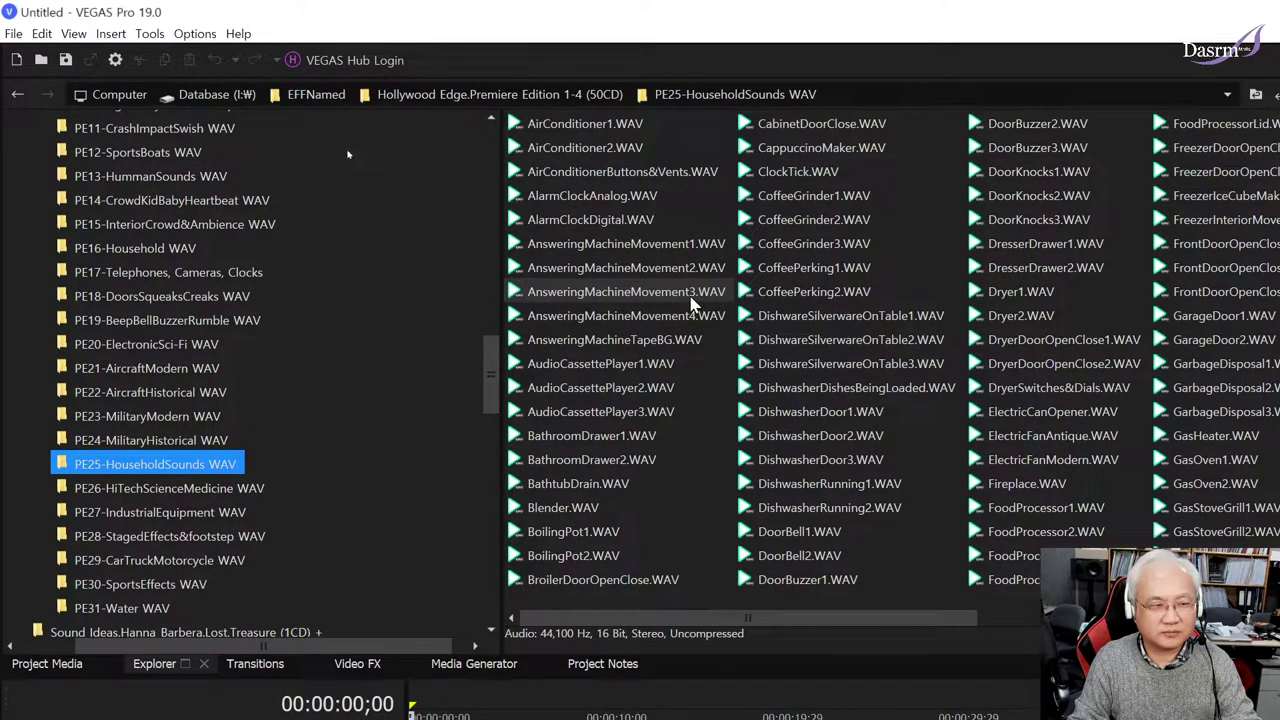
# Step: Audition AnsweringMachineMovement3 twice, replay Movement1, and finish on AnsweringMachineTapeBG.WAV
pyautogui.click(697, 297)
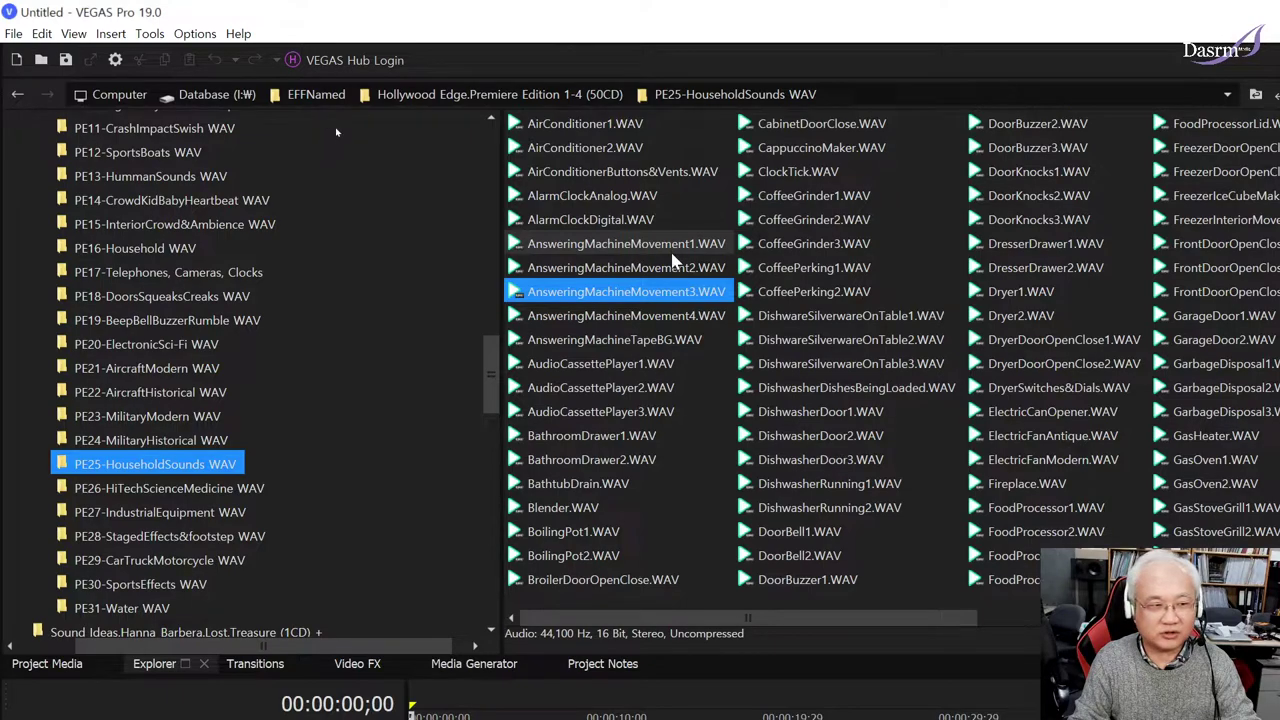
pyautogui.keyDown('ctrl'); pyautogui.click(680, 292); pyautogui.keyUp('ctrl')
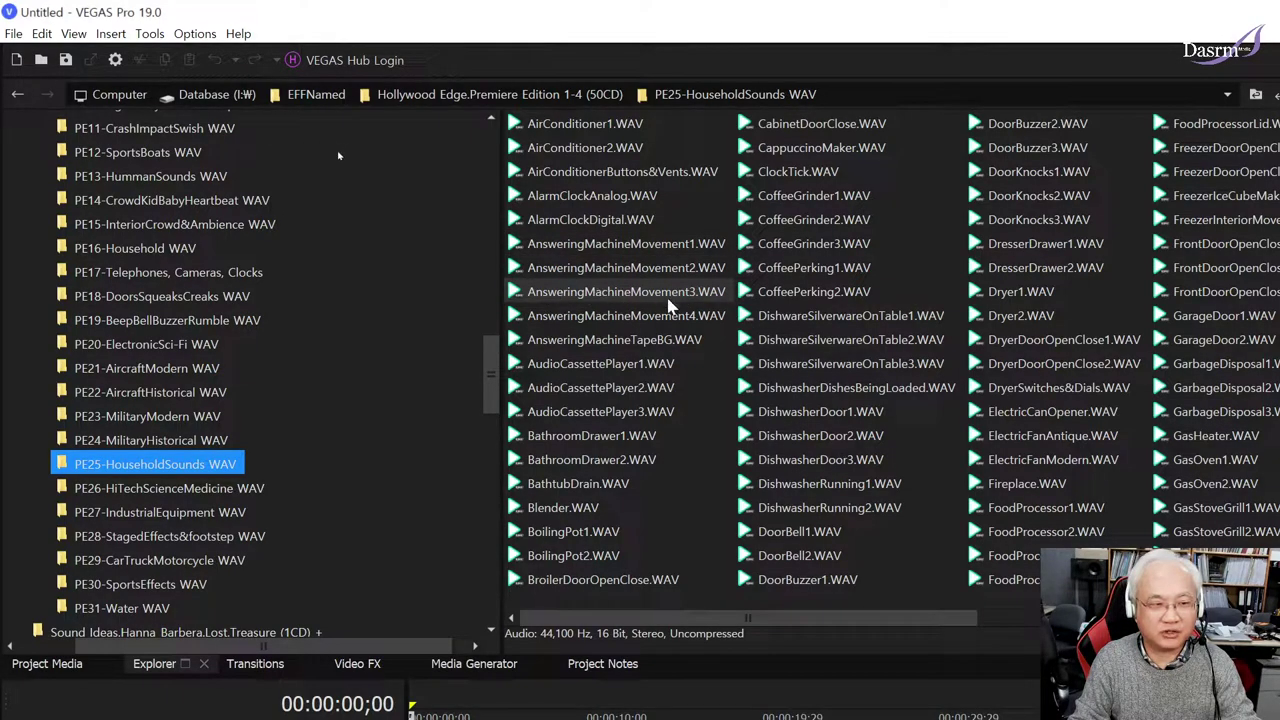
pyautogui.click(697, 300)
pyautogui.click(650, 244)
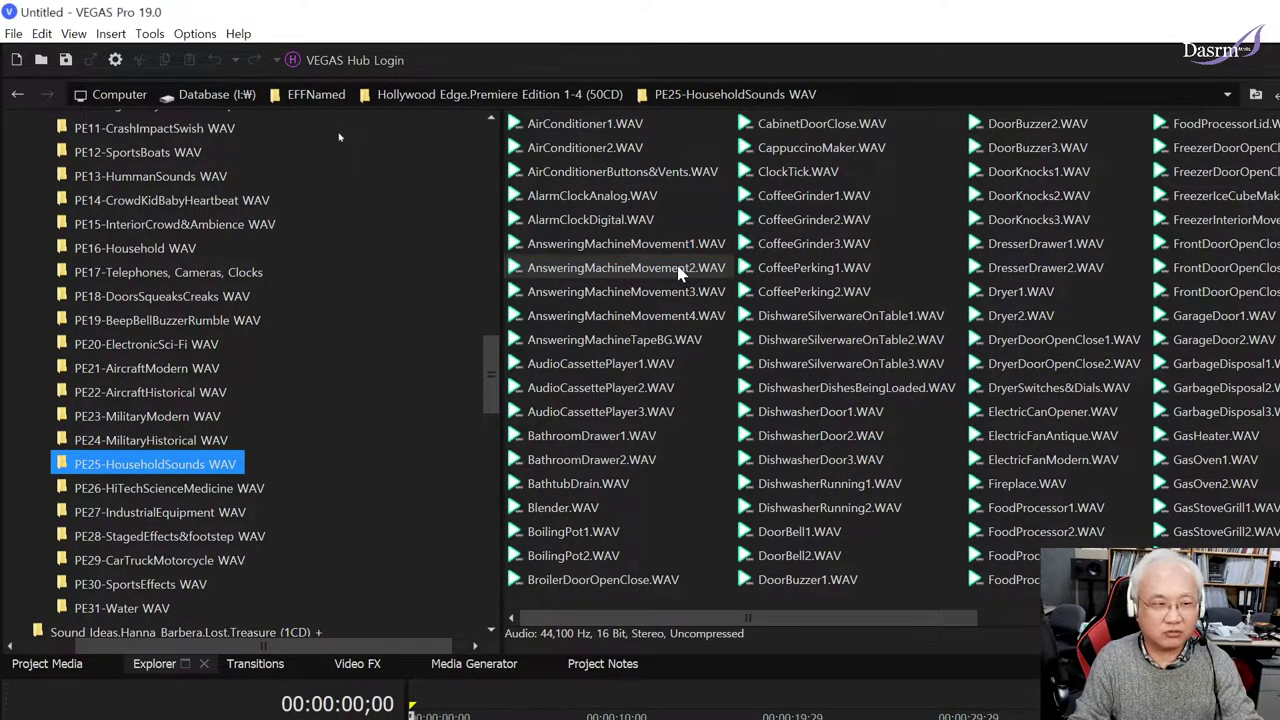
pyautogui.click(662, 338)
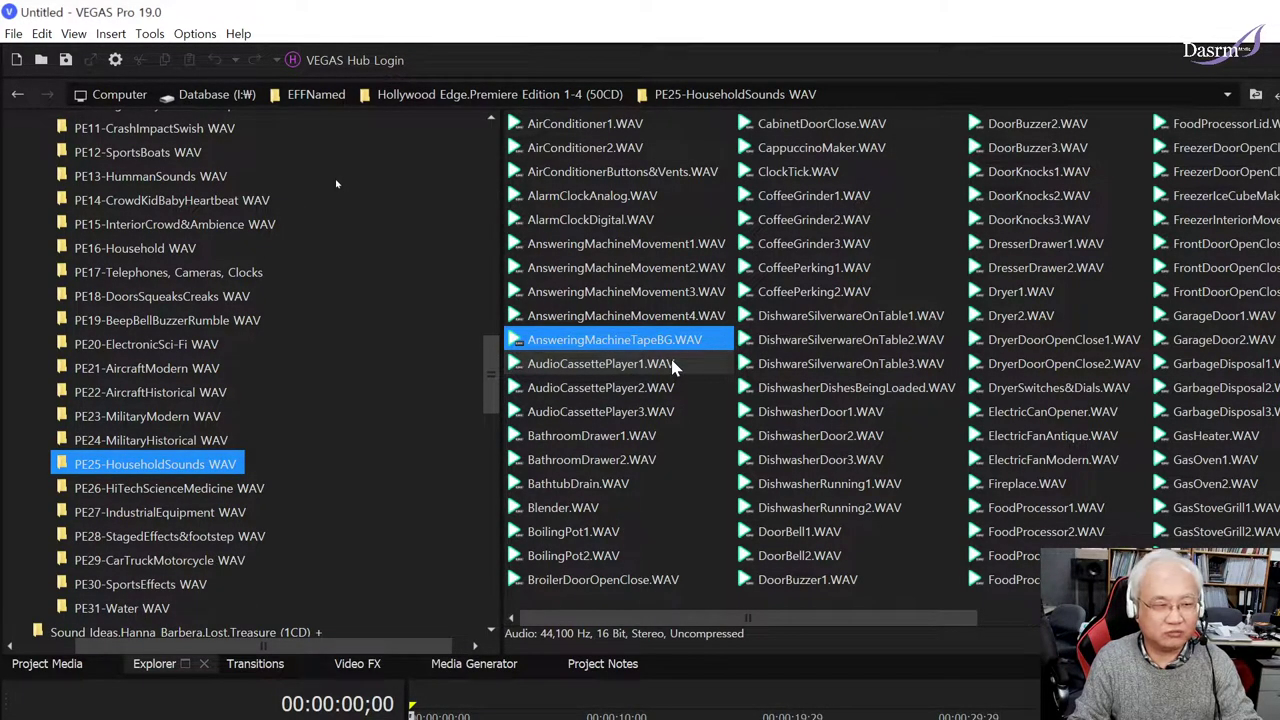
# Step: Audition AudioCassettePlayer1–3, BathroomDrawer1–2, BathtubDrain and Blender
pyautogui.click(638, 365)
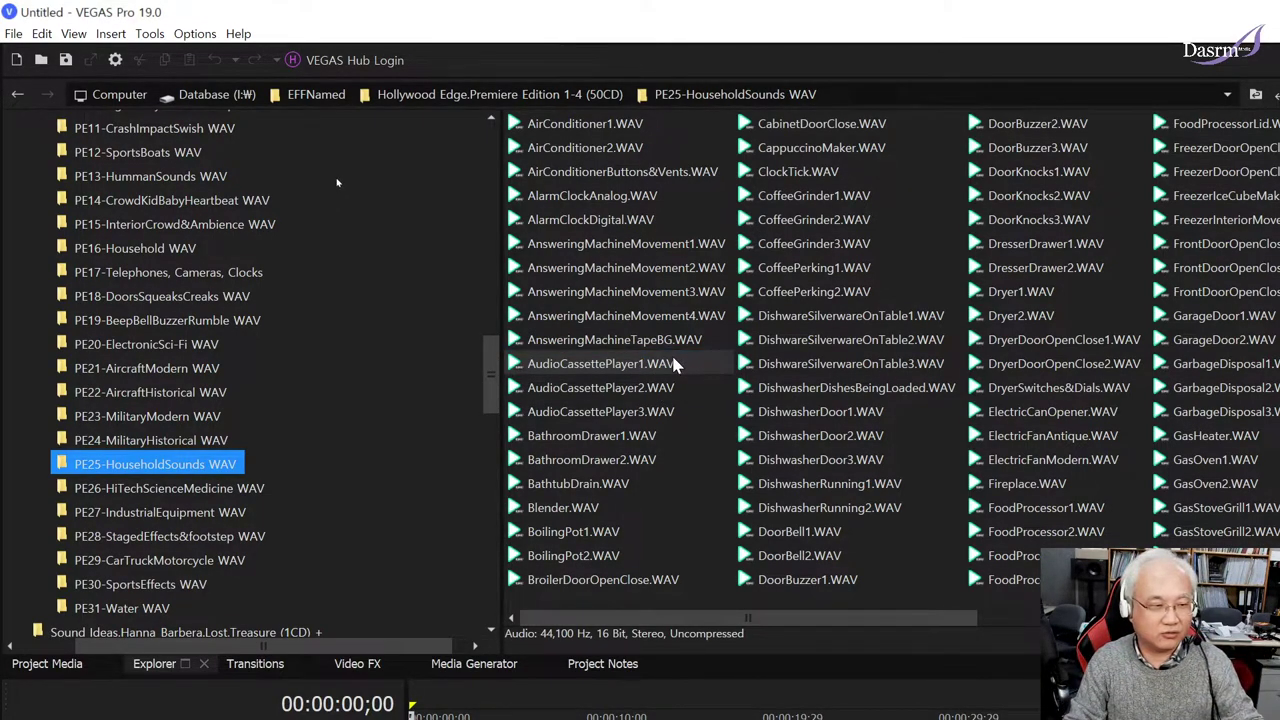
pyautogui.click(660, 389)
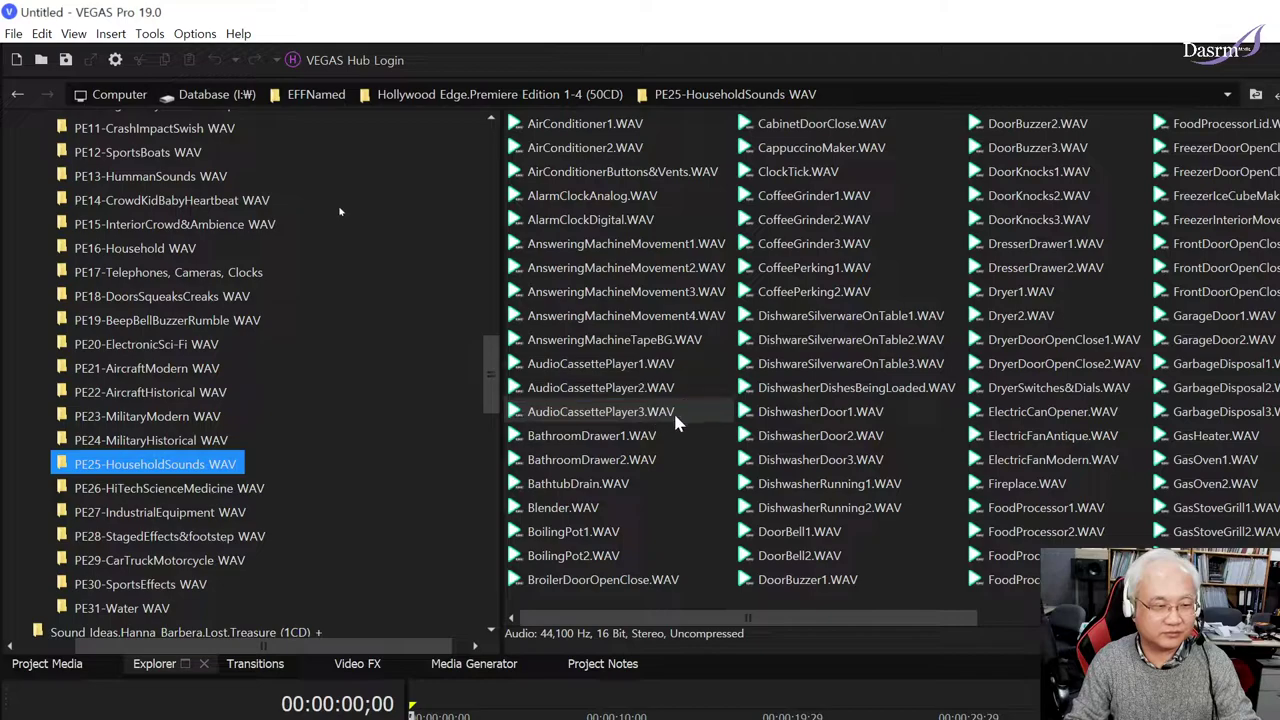
pyautogui.click(678, 418)
pyautogui.click(612, 440)
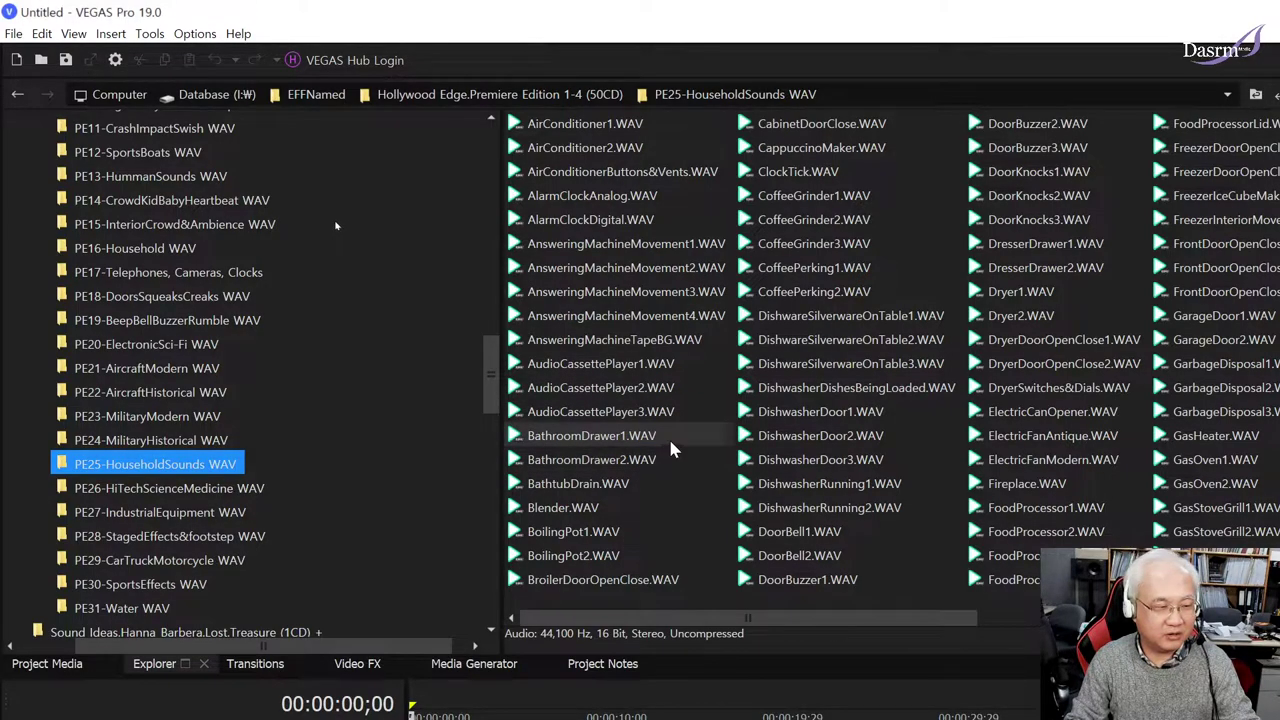
pyautogui.click(670, 443)
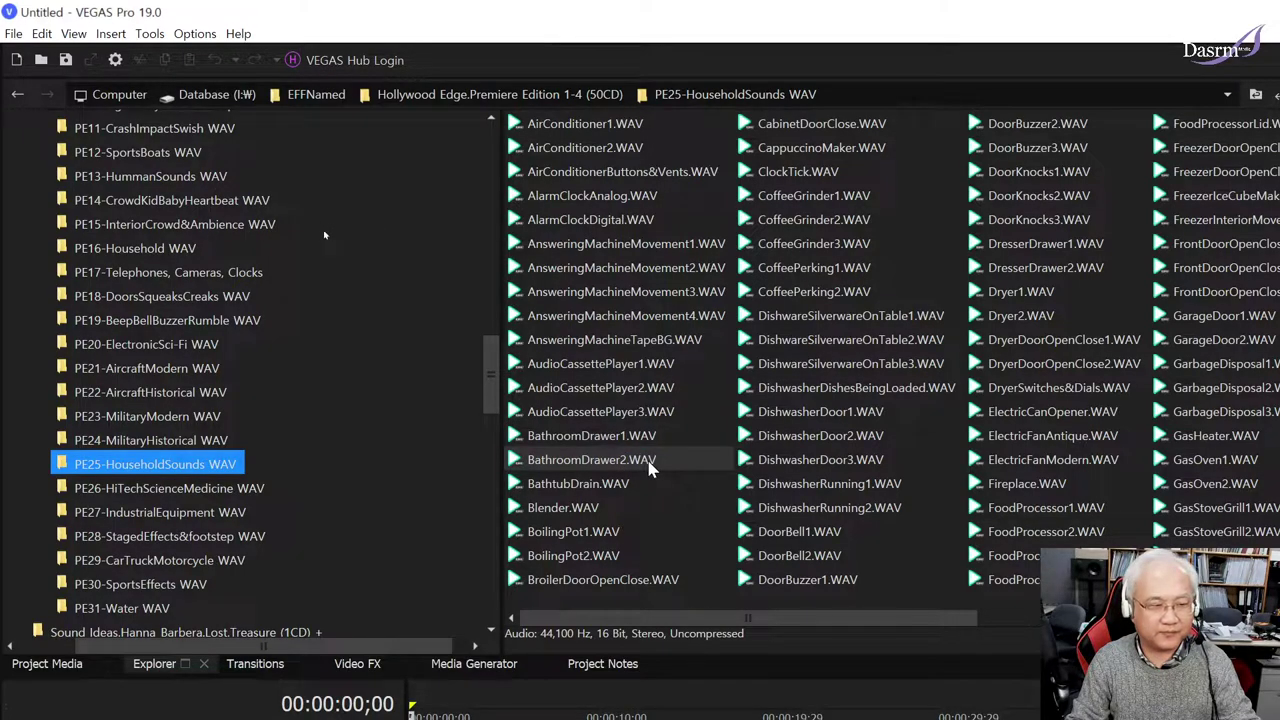
pyautogui.click(648, 466)
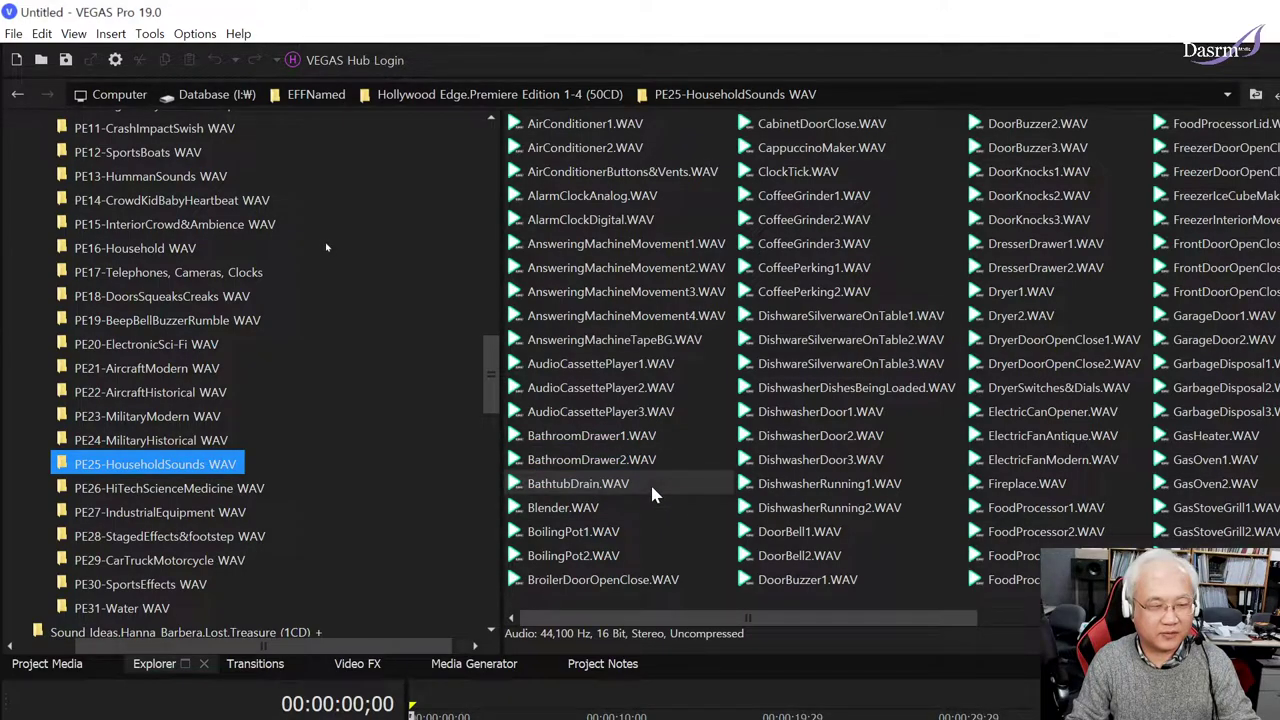
pyautogui.click(652, 490)
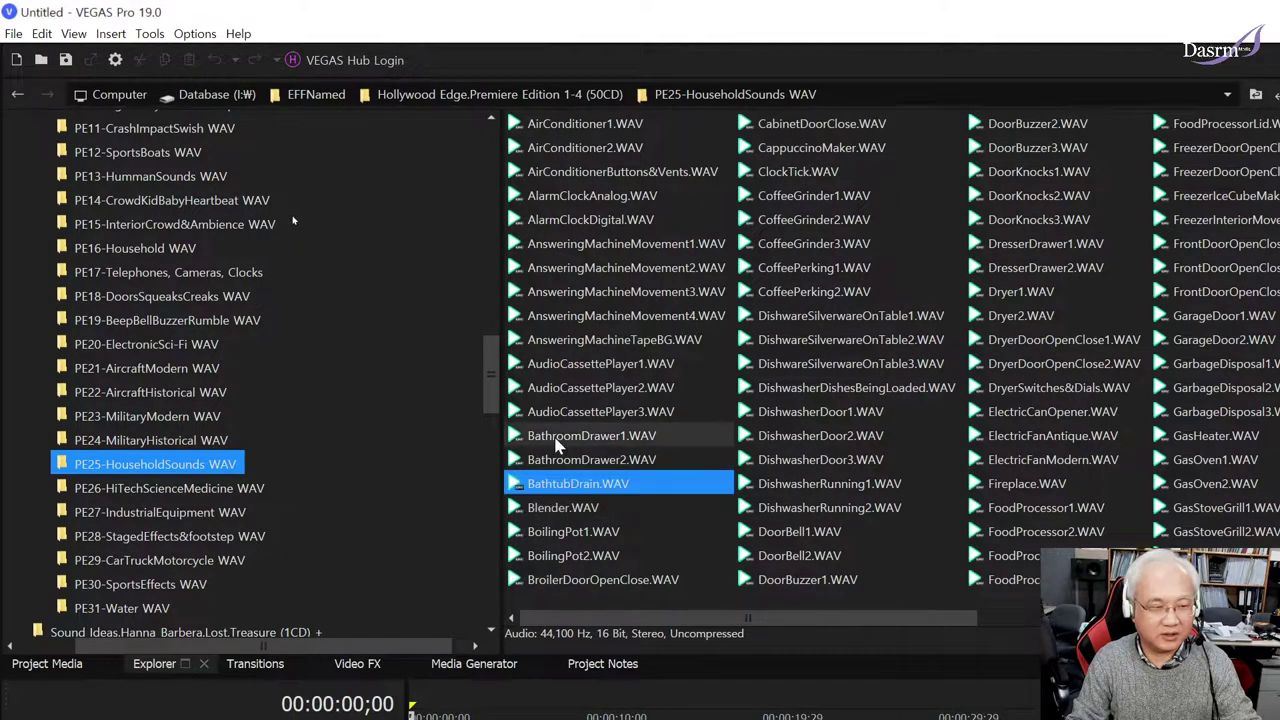
pyautogui.click(580, 512)
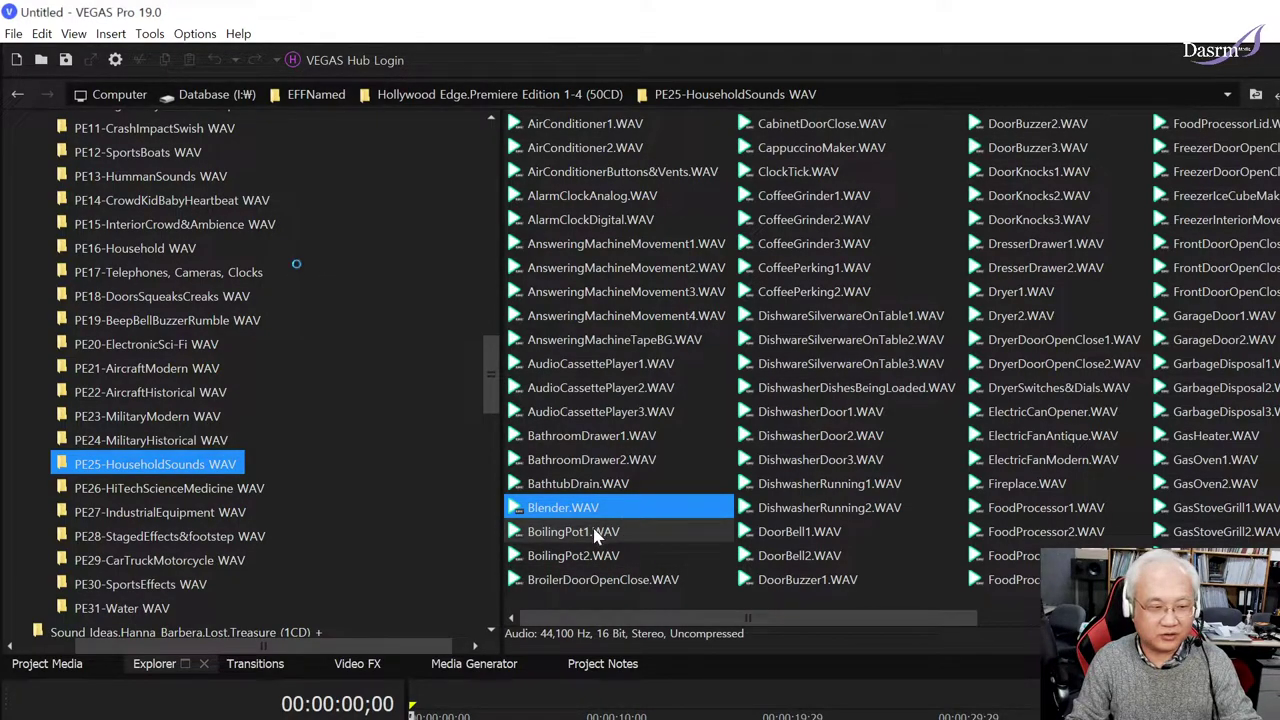
# Step: Preview BoilingPot1.WAV and replay it several times, then preview BoilingPot2.WAV
pyautogui.click(608, 533)
pyautogui.doubleClick(614, 538)
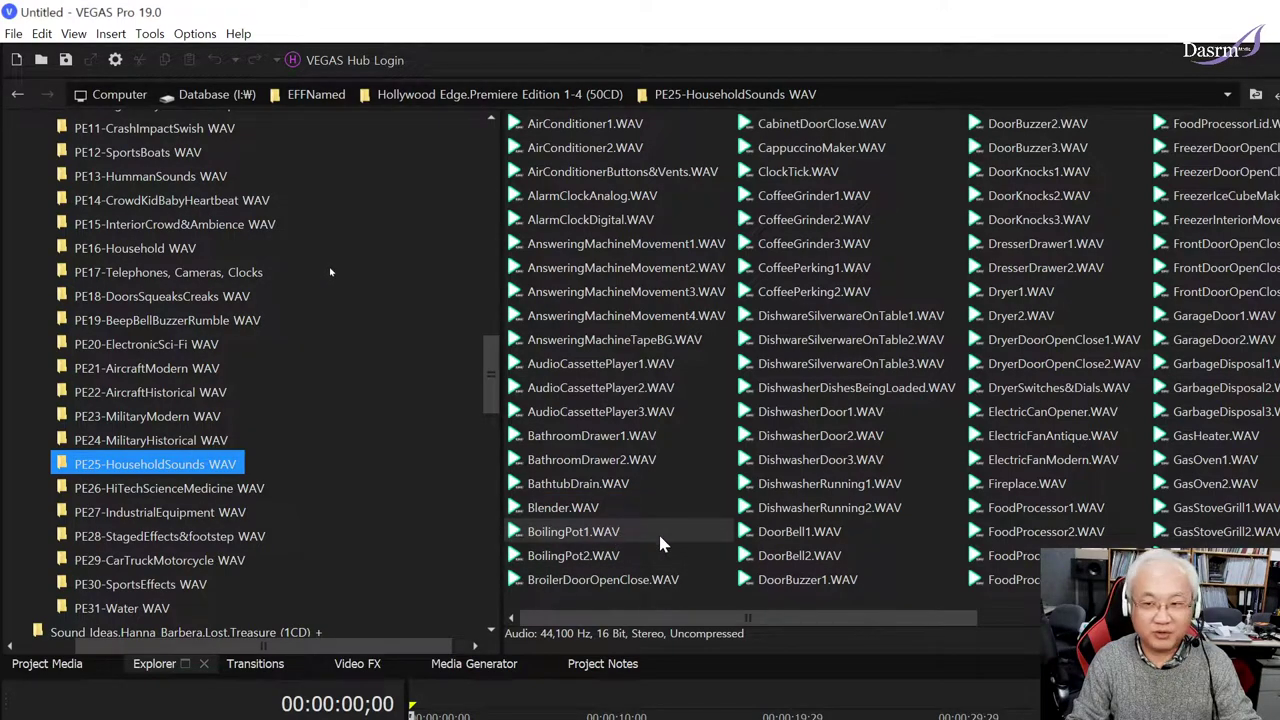
pyautogui.doubleClick(634, 539)
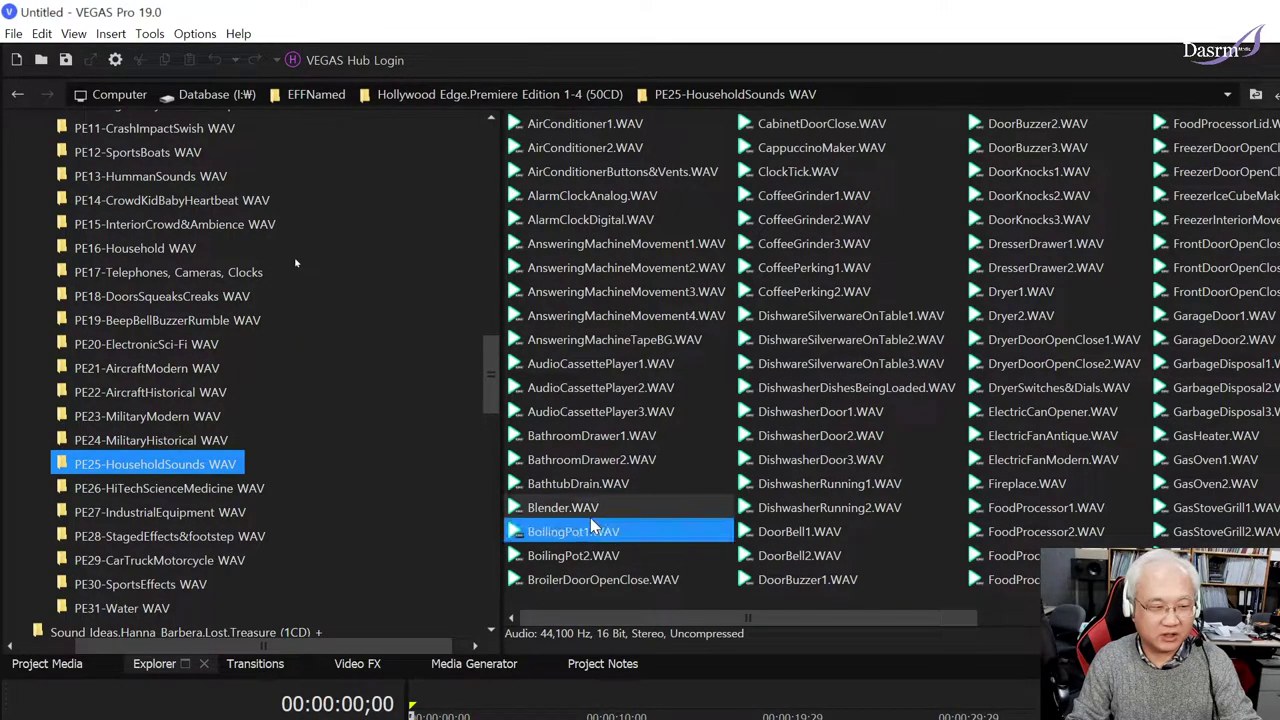
pyautogui.doubleClick(645, 542)
pyautogui.doubleClick(655, 543)
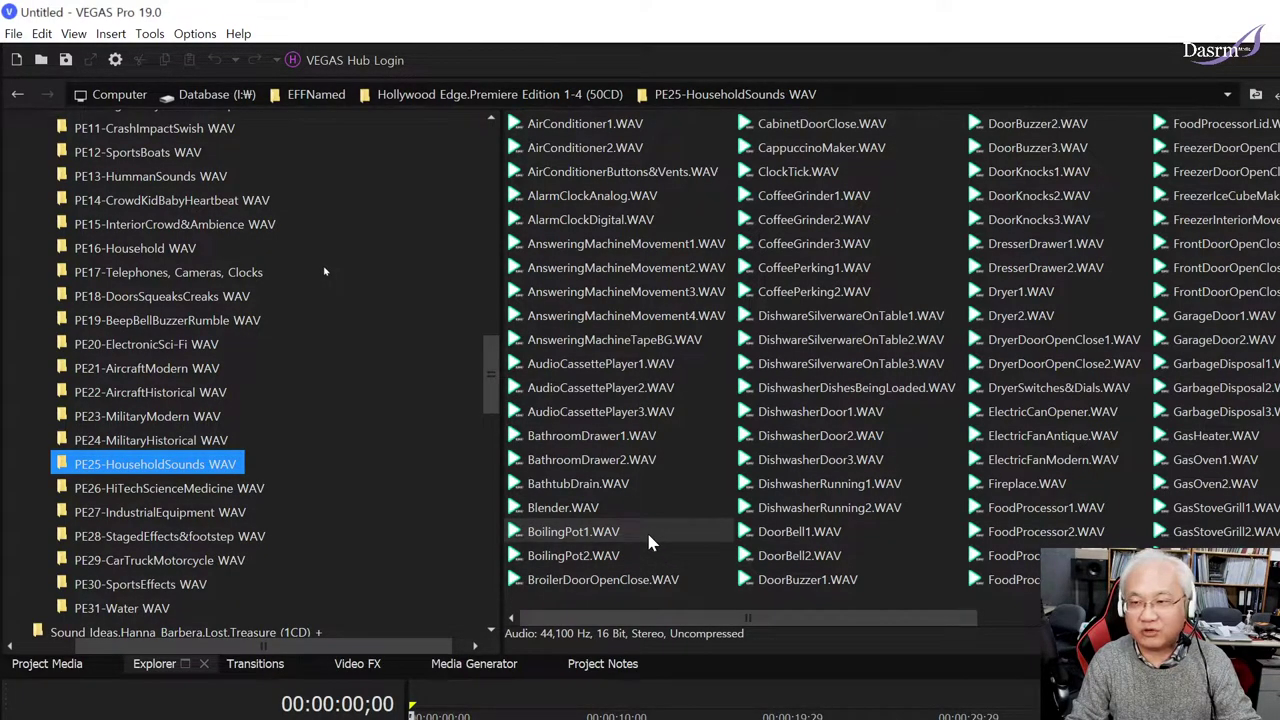
pyautogui.doubleClick(648, 541)
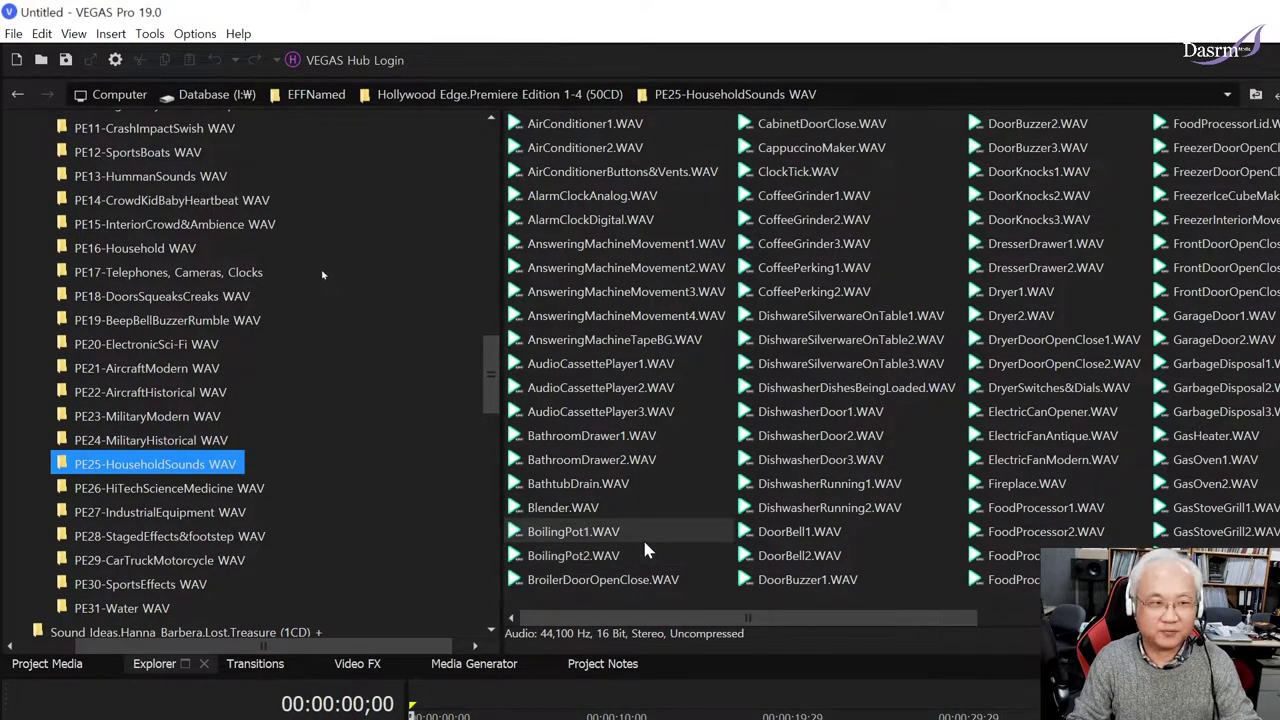
pyautogui.doubleClick(645, 543)
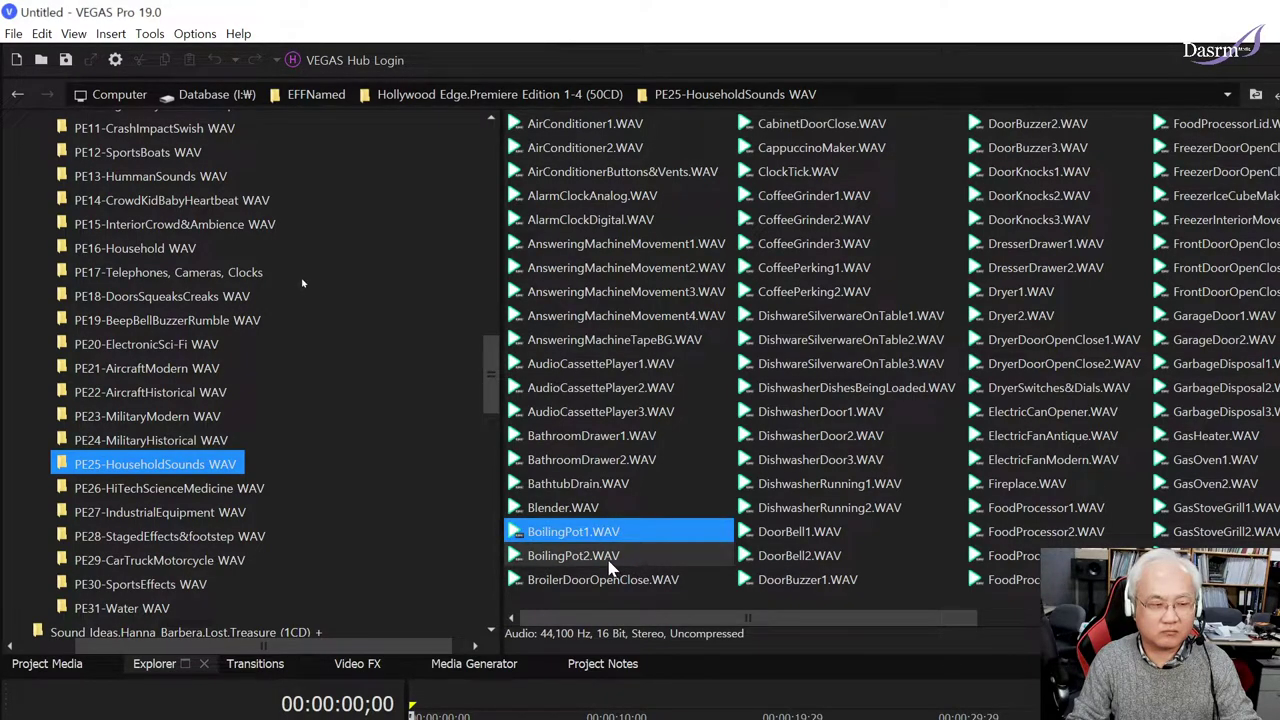
pyautogui.click(607, 557)
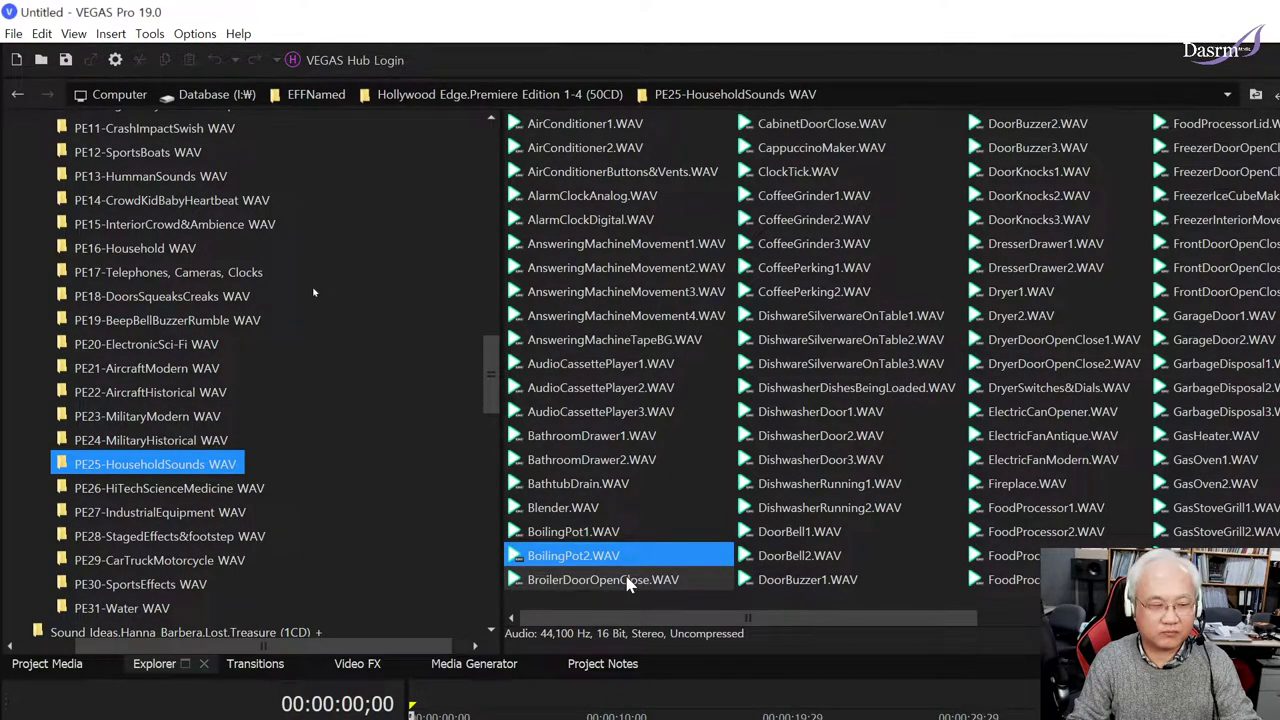
# Step: Audition BroilerDoorOpenClose, CabinetDoorClose, CappuccinoMaker, ClockTick and CoffeeGrinder1
pyautogui.click(680, 580)
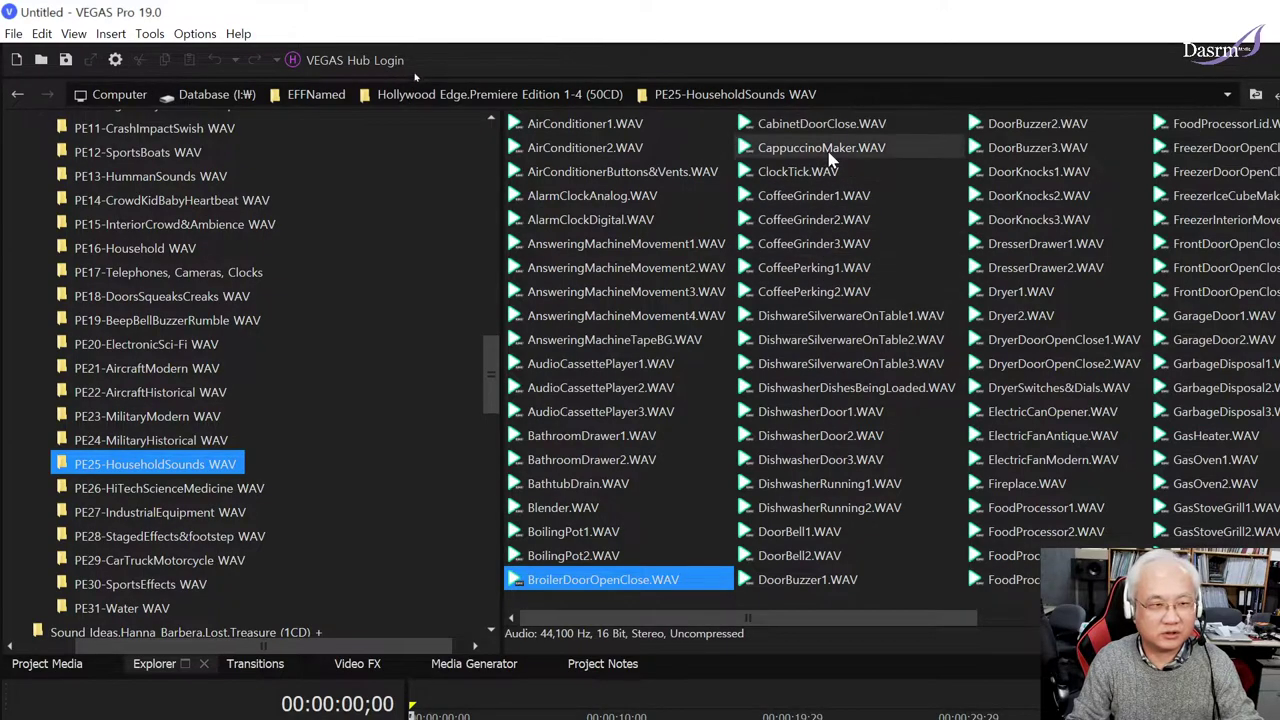
pyautogui.click(838, 123)
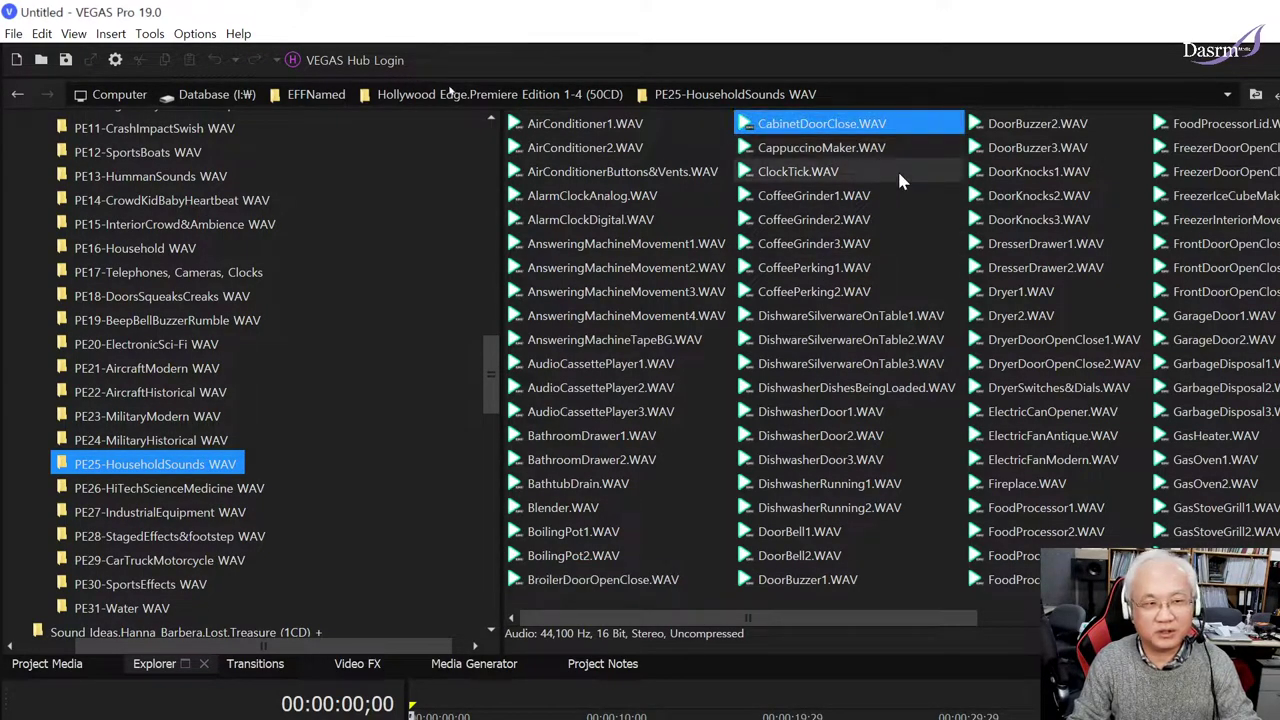
pyautogui.click(838, 150)
pyautogui.click(838, 148)
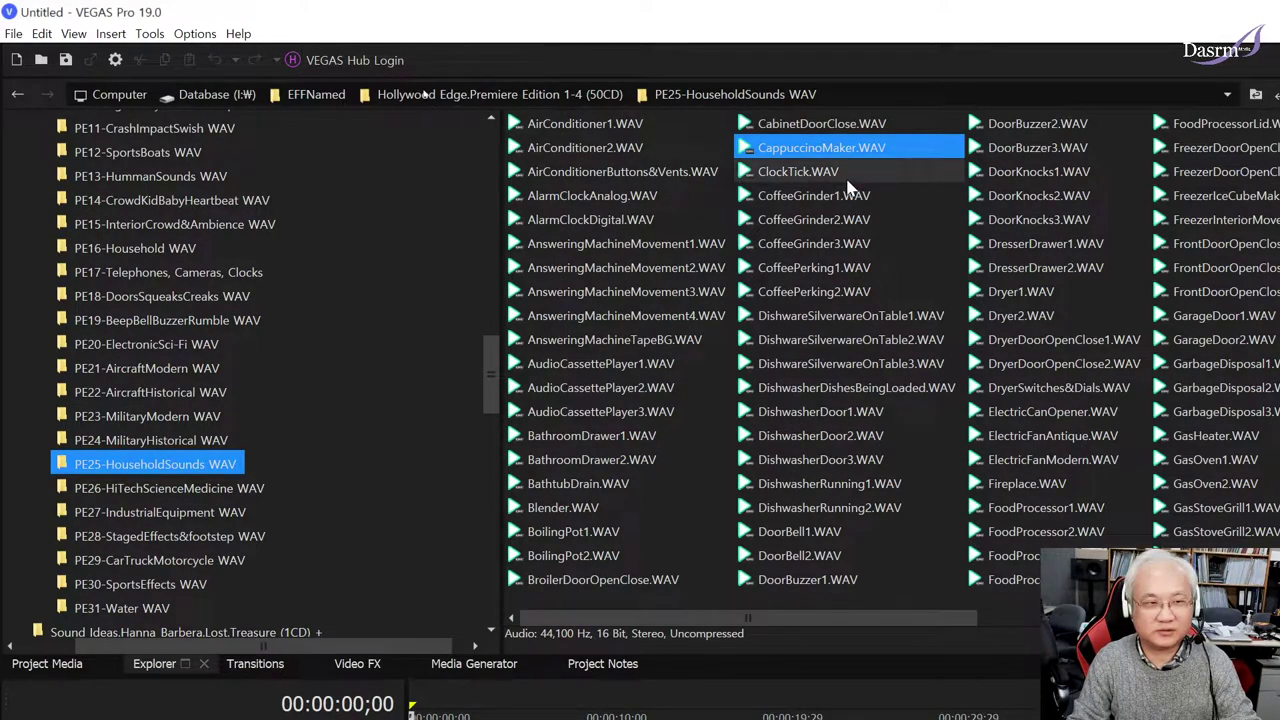
pyautogui.click(805, 173)
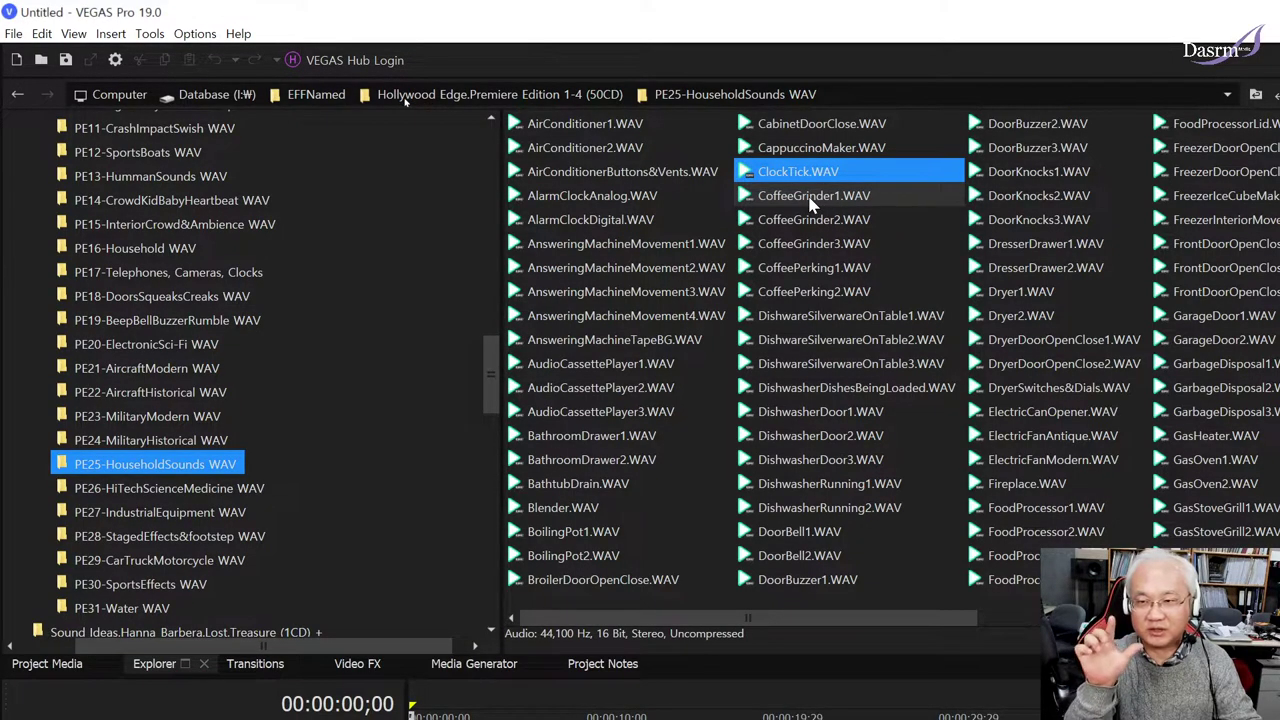
pyautogui.click(815, 198)
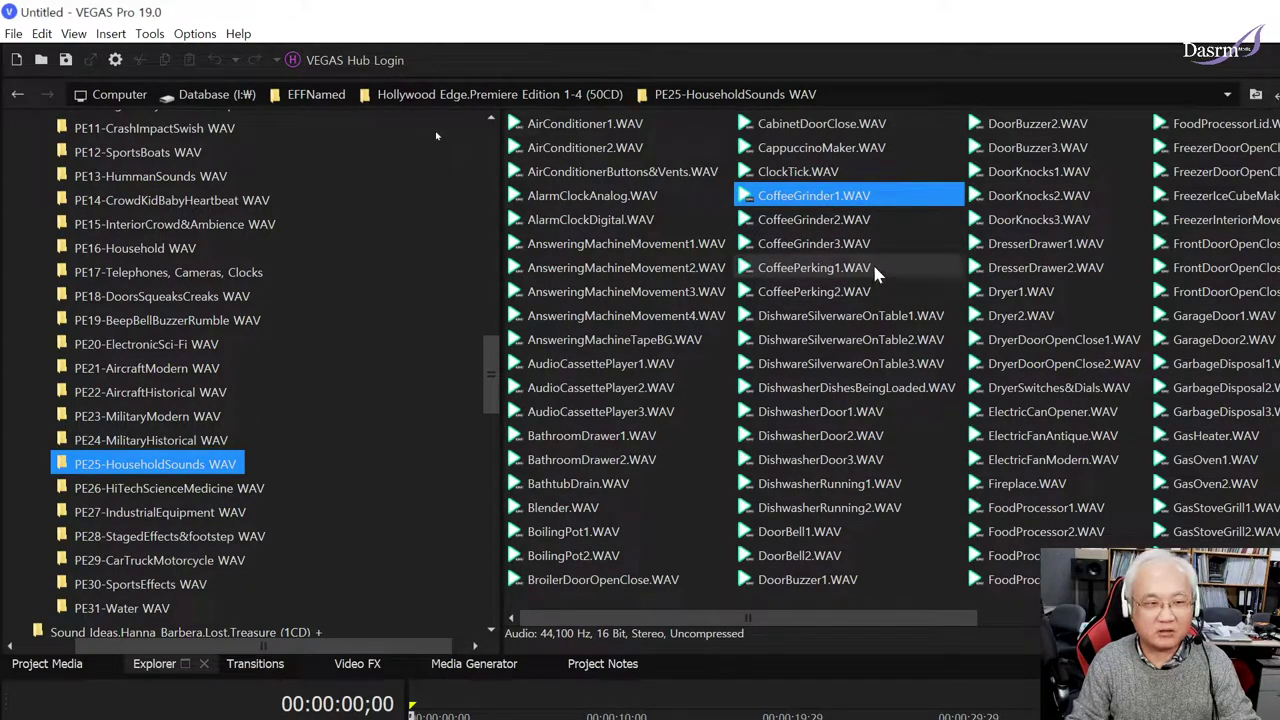
# Step: Audition CoffeeGrinder2, CoffeeGrinder3, CoffeePerking1 and CoffeePerking2
pyautogui.click(817, 222)
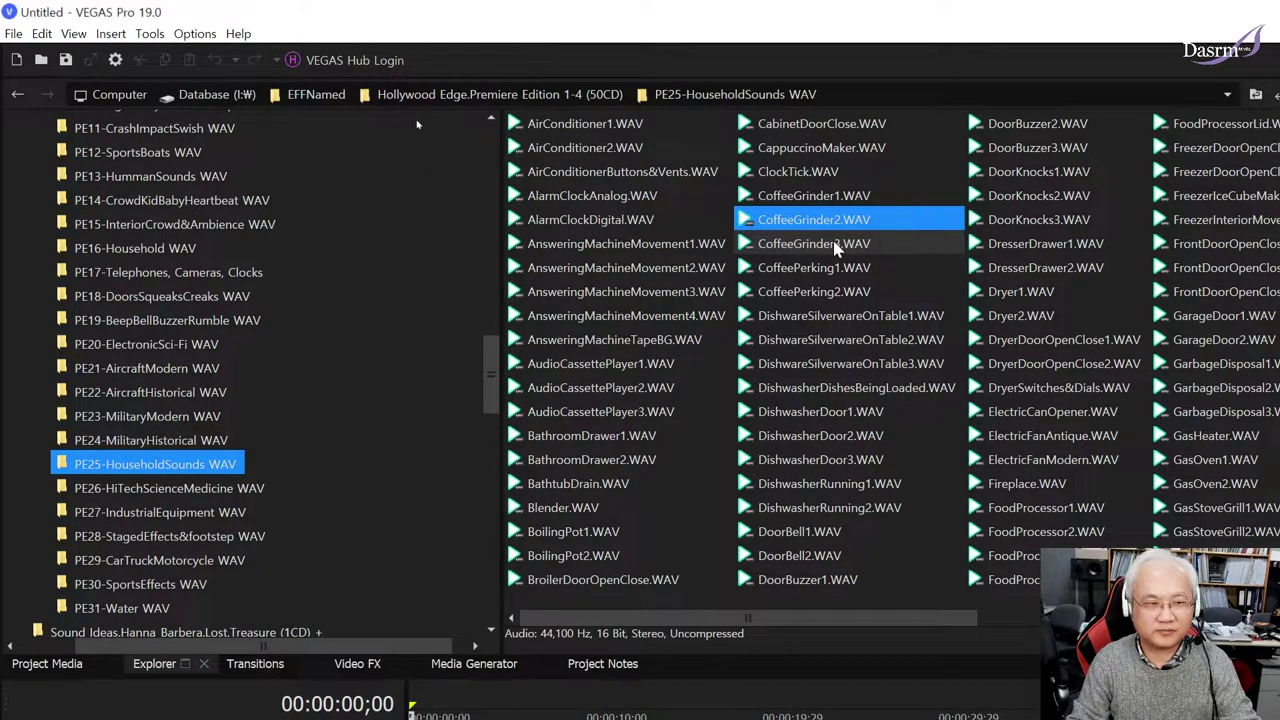
pyautogui.click(838, 248)
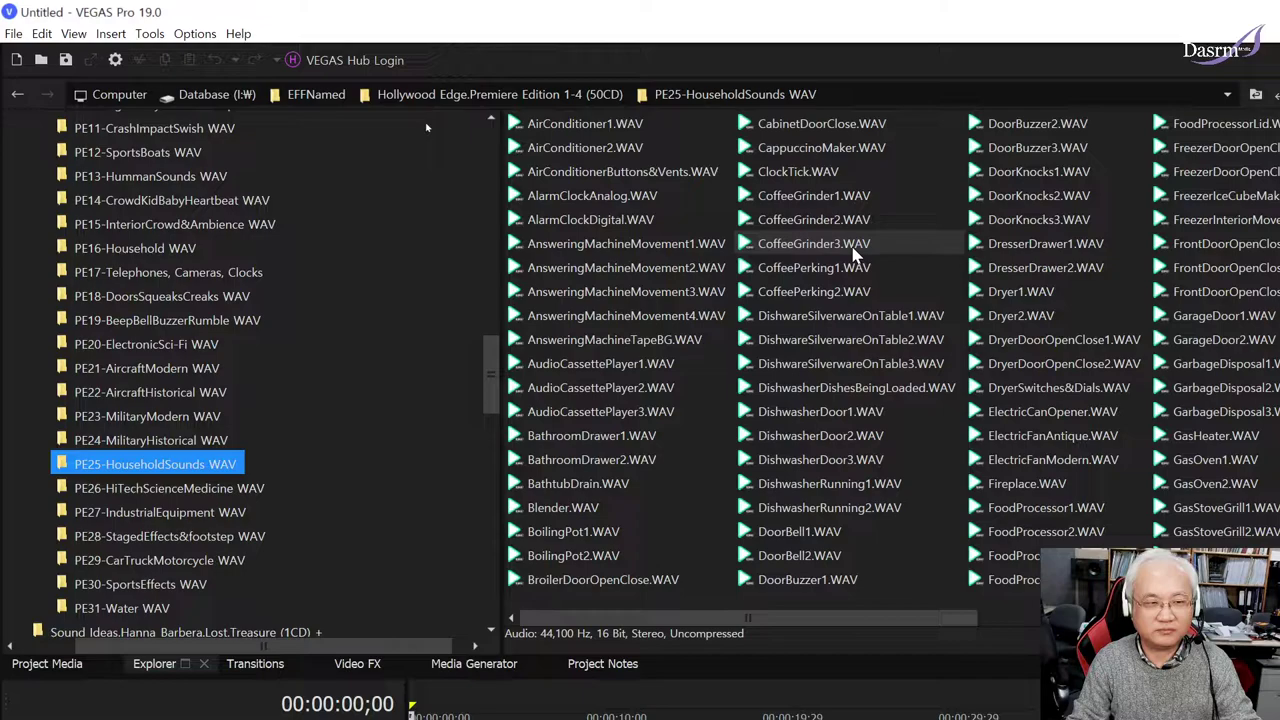
pyautogui.click(850, 246)
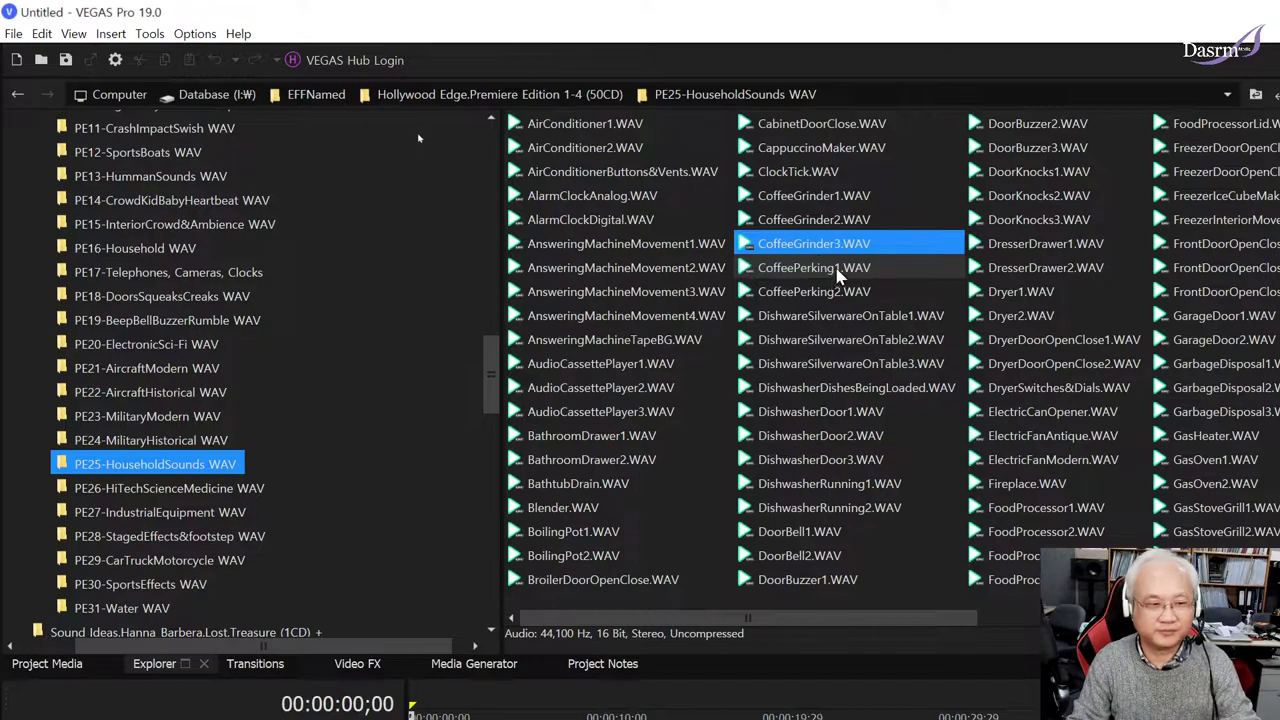
pyautogui.click(840, 272)
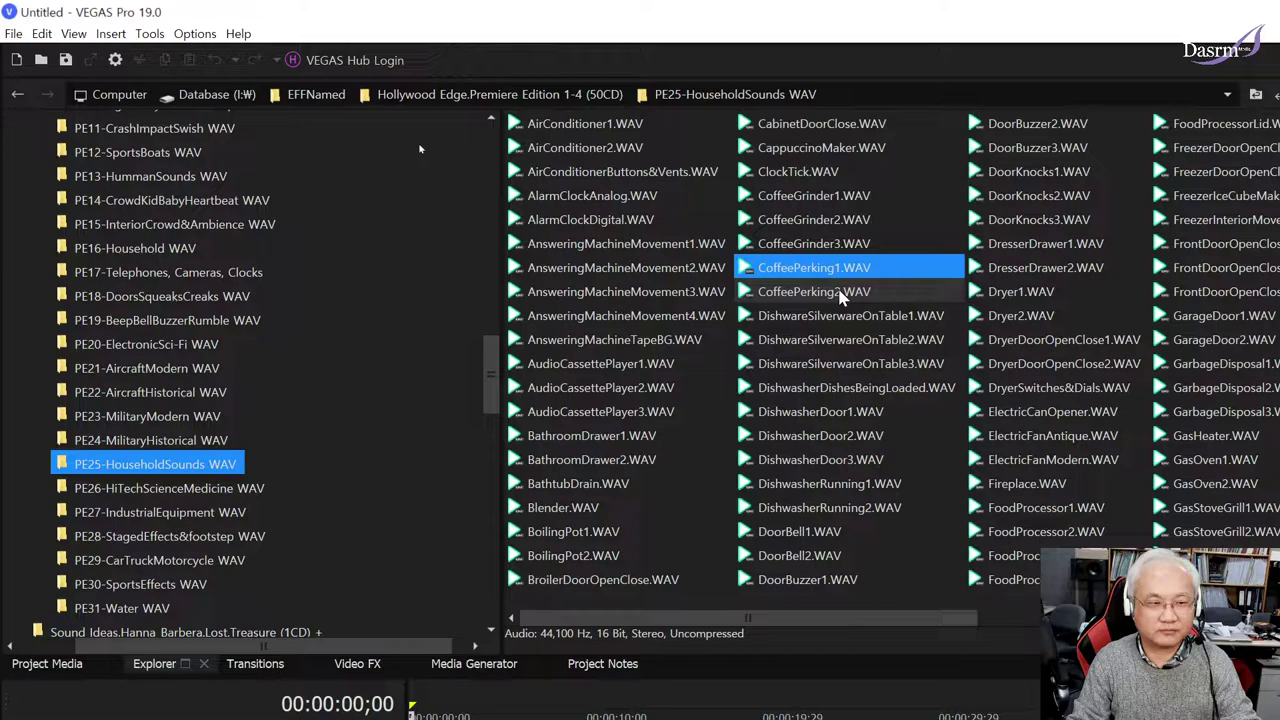
pyautogui.click(840, 293)
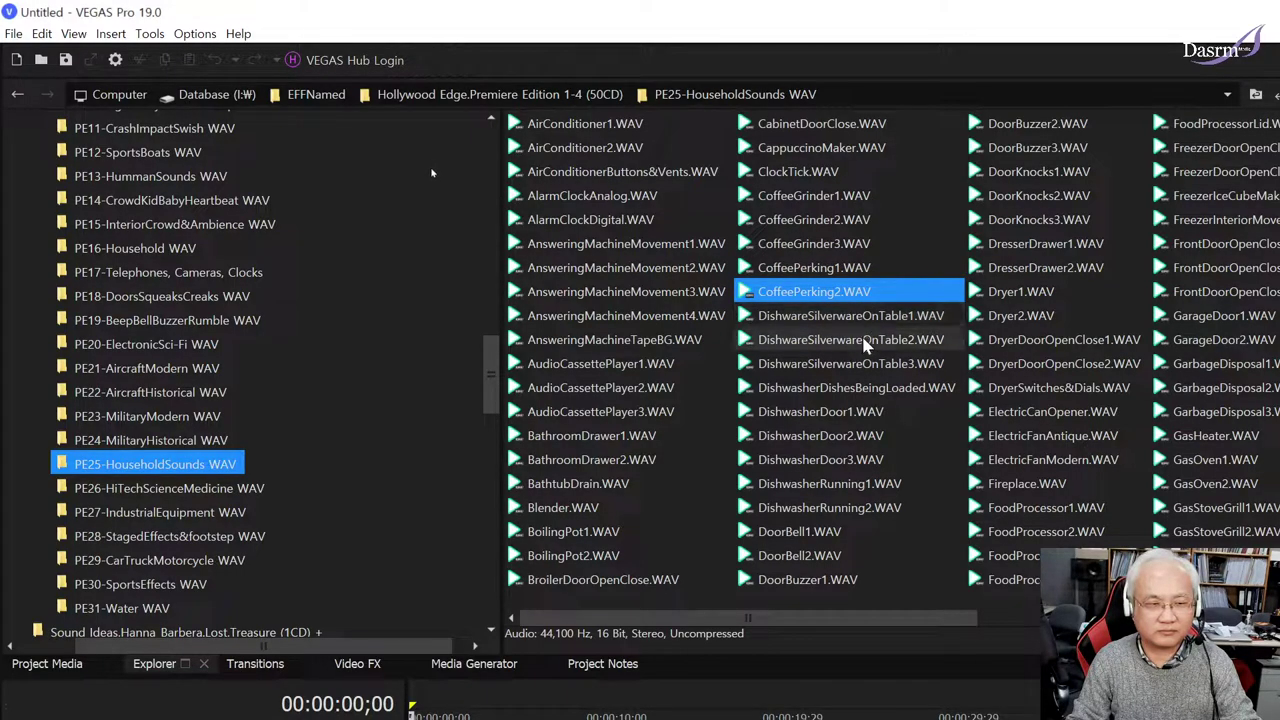
# Step: Audition DishwareSilverwareOnTable1–3, DishwasherDishesBeingLoaded, DoorBell1 and DoorBuzzer1
pyautogui.click(850, 318)
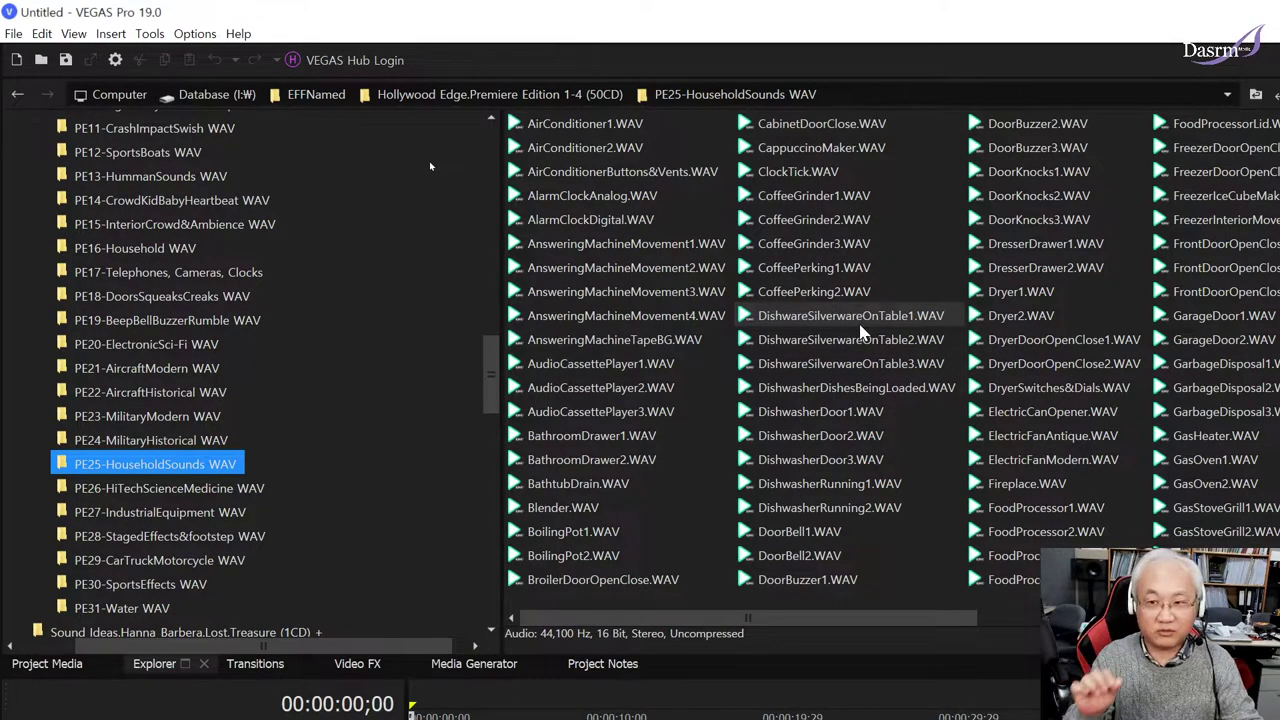
pyautogui.click(850, 340)
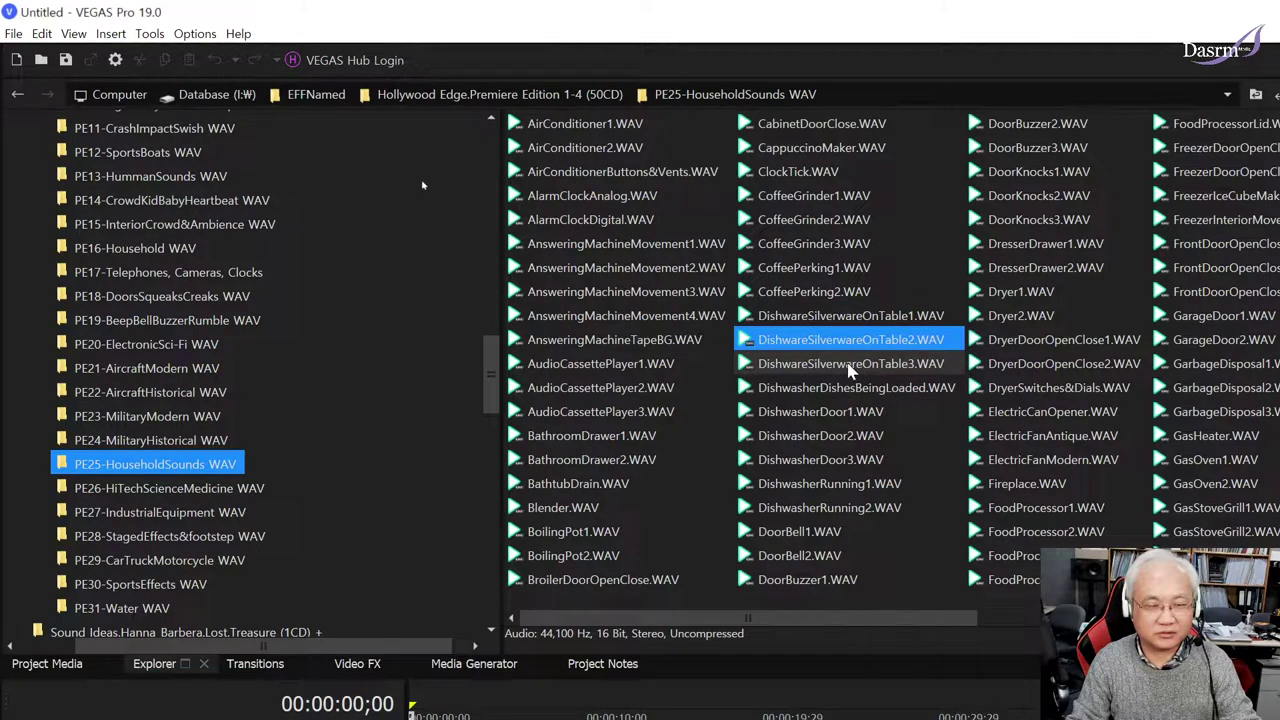
pyautogui.click(846, 366)
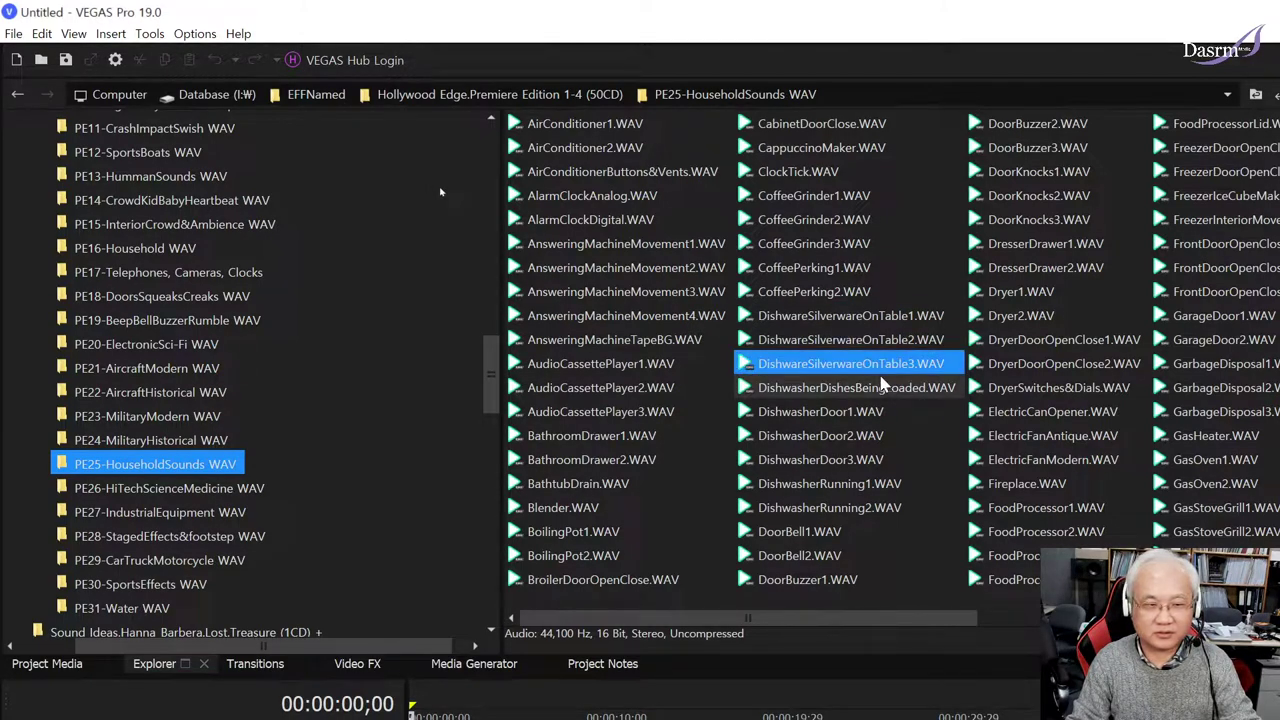
pyautogui.click(850, 342)
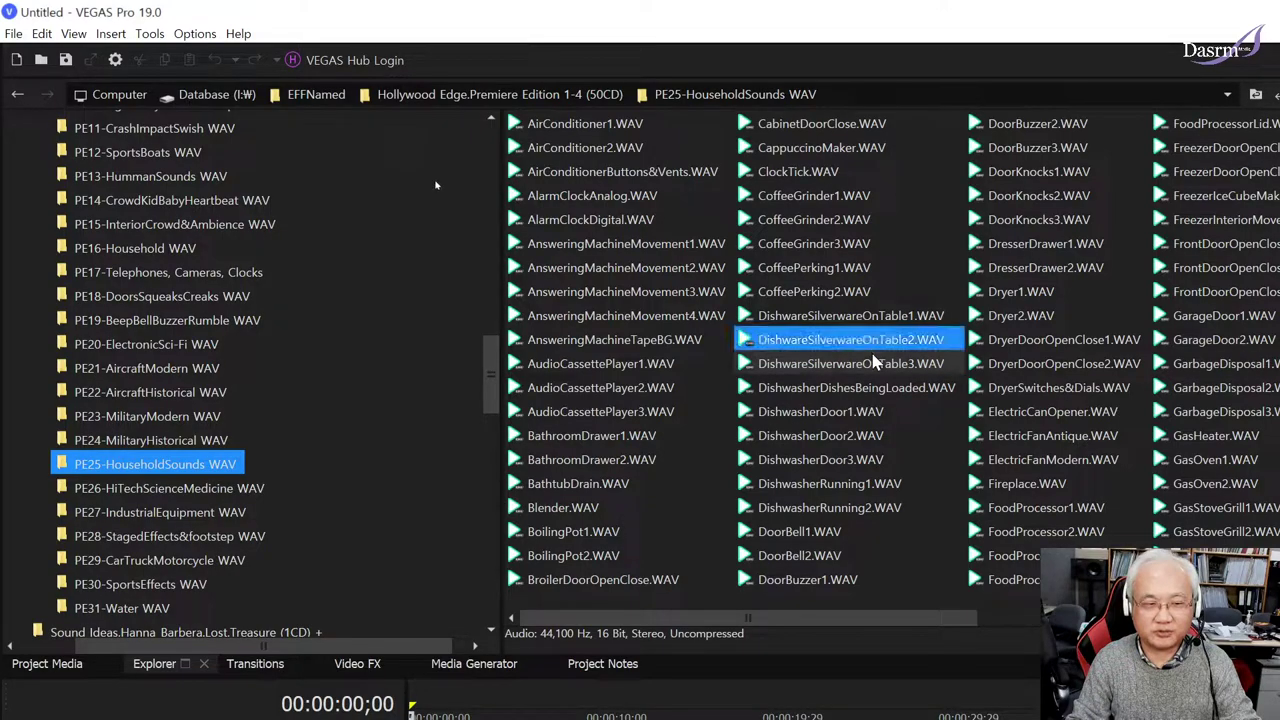
pyautogui.click(840, 388)
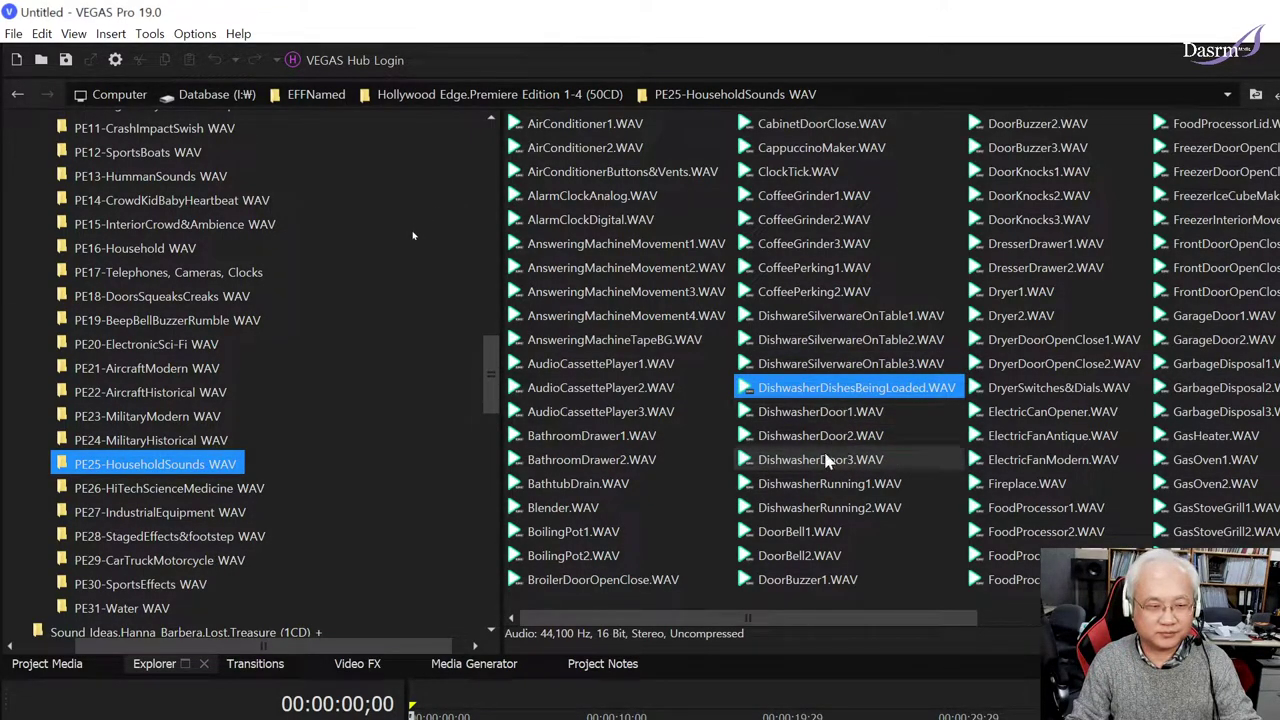
pyautogui.click(812, 540)
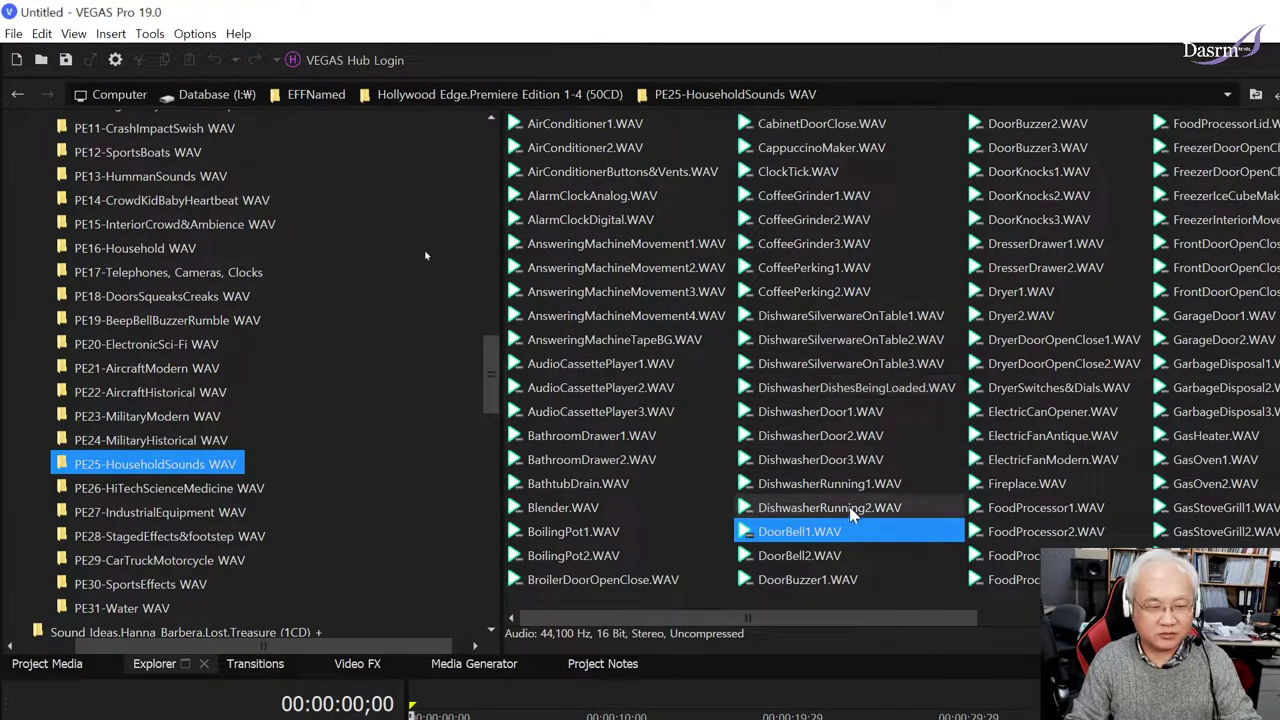
pyautogui.click(830, 581)
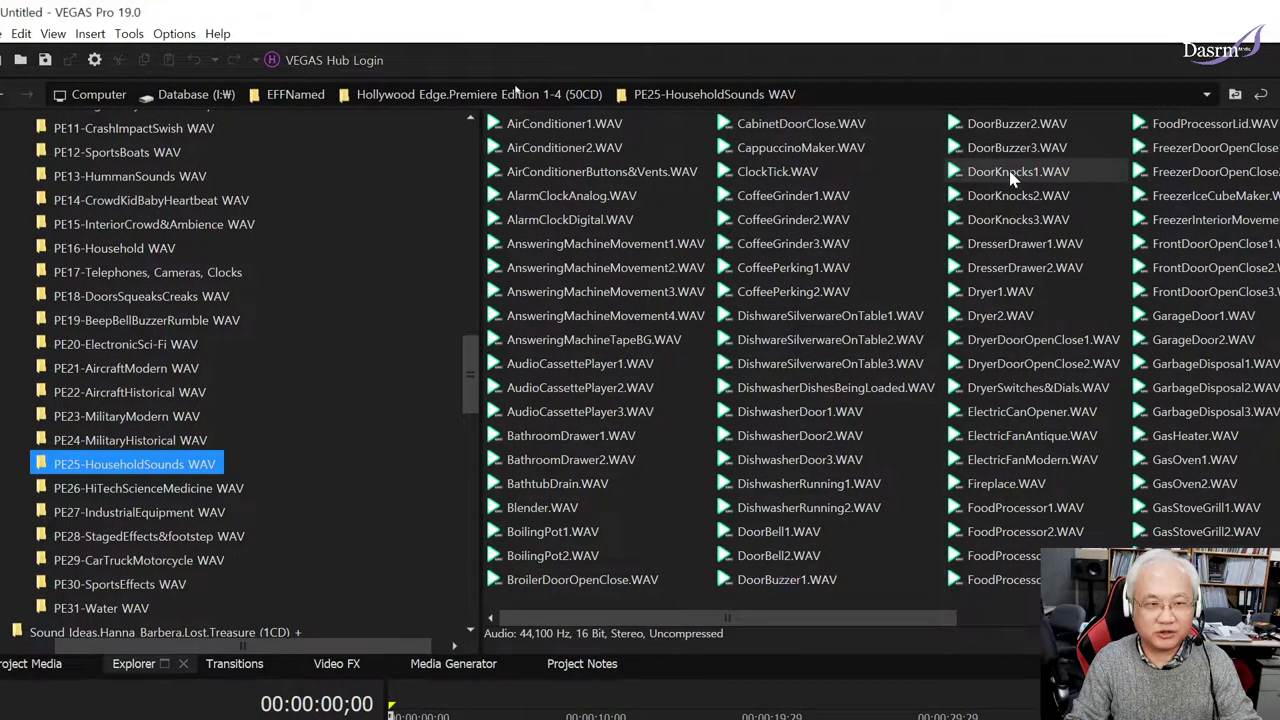
# Step: Audition DoorKnocks1, DresserDrawer1, Dryer1 and Dryer2
pyautogui.click(1013, 177)
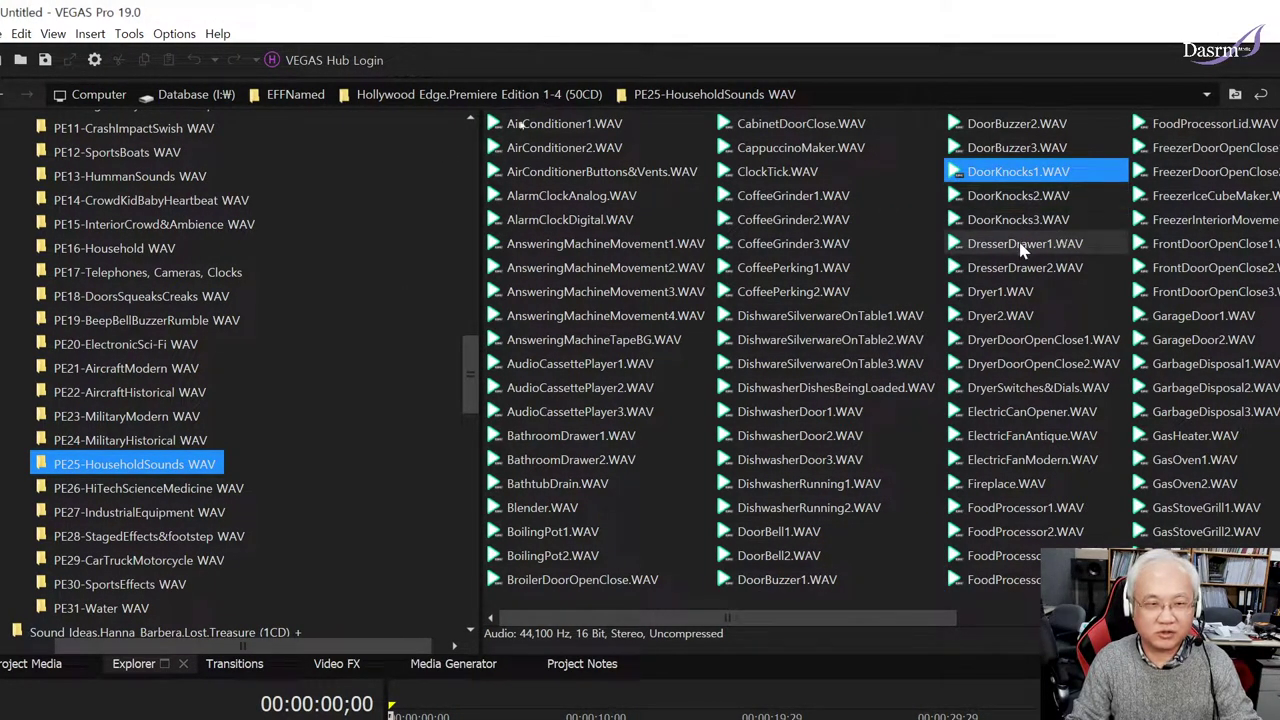
pyautogui.click(1085, 245)
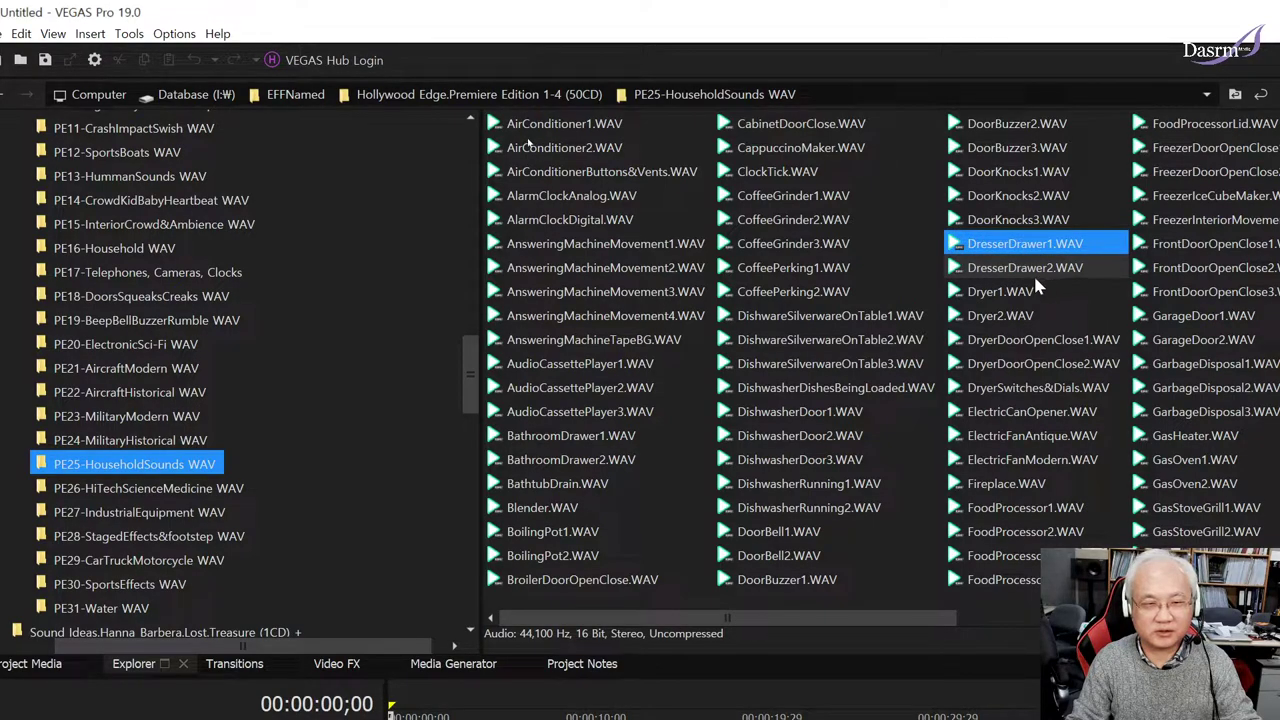
pyautogui.scroll(-2, 1036, 287)
pyautogui.click(757, 295)
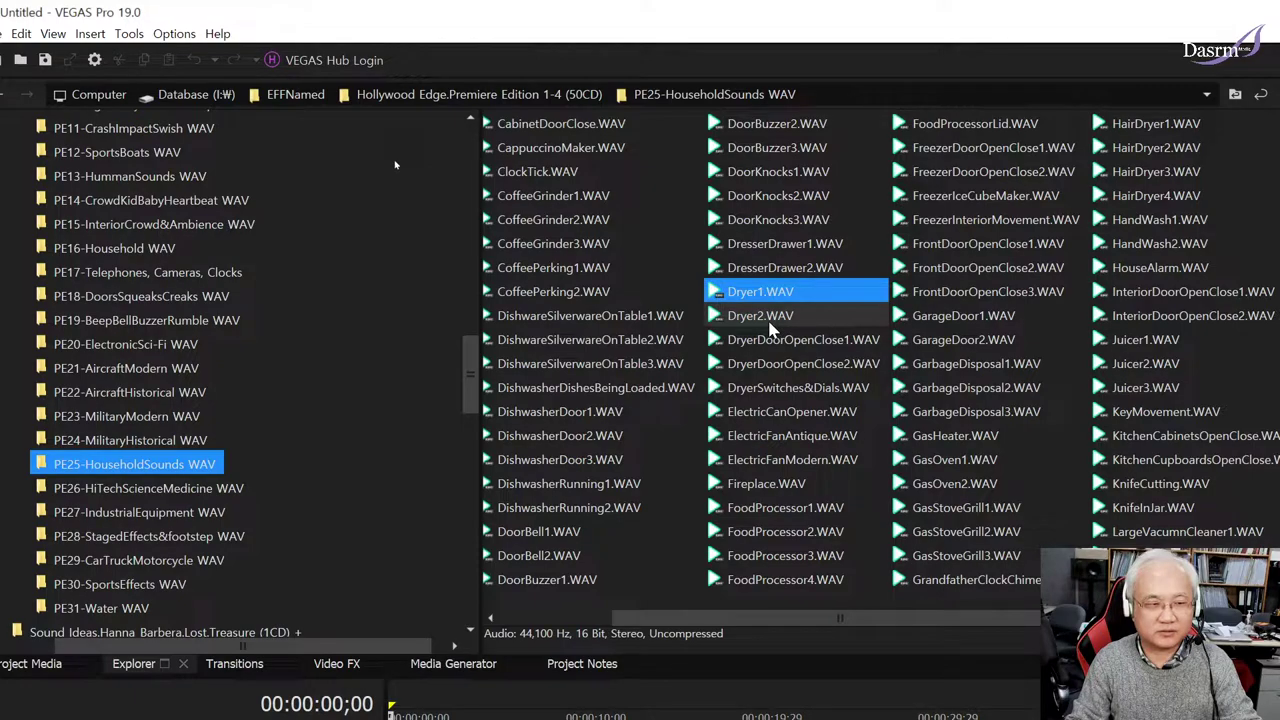
pyautogui.click(813, 328)
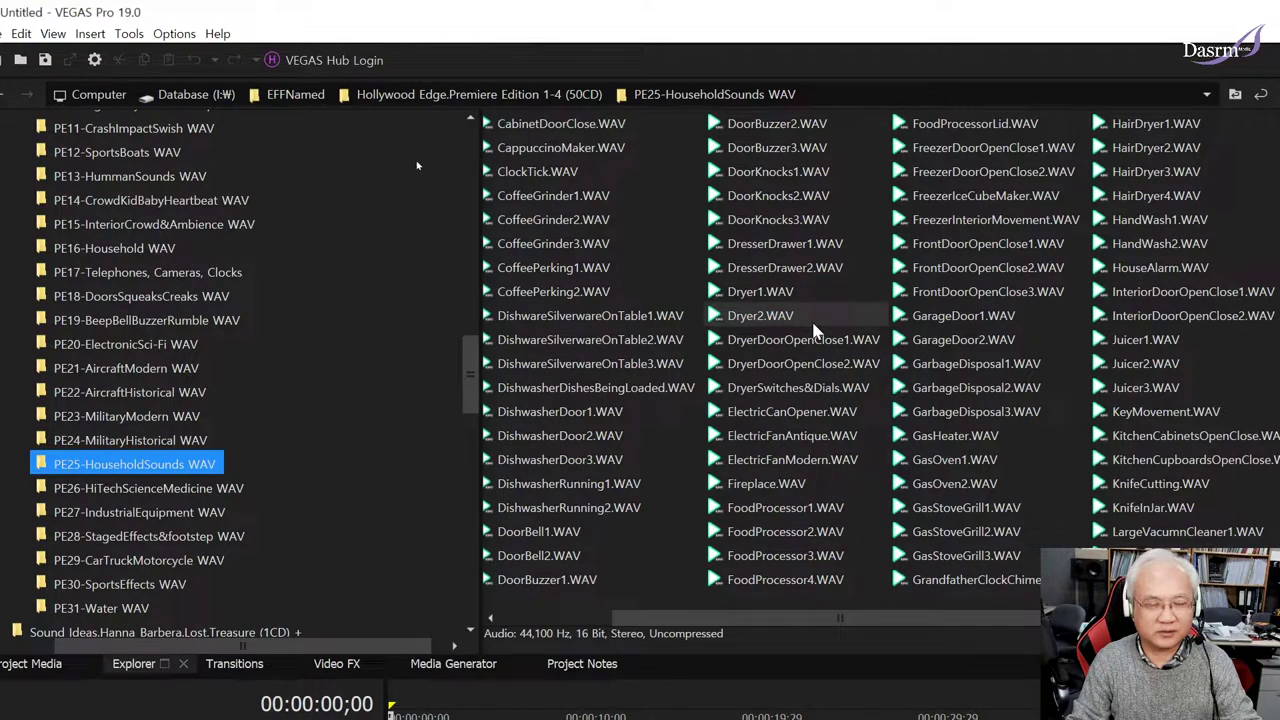
pyautogui.click(815, 328)
pyautogui.click(820, 327)
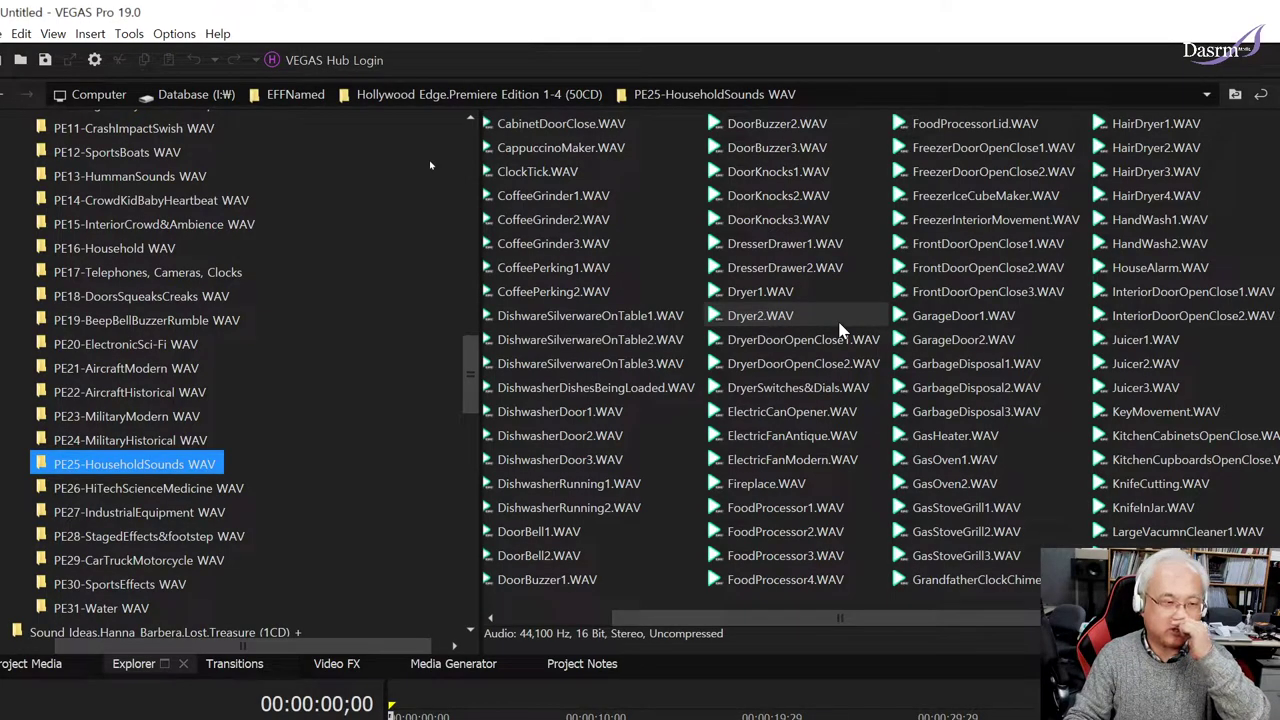
pyautogui.click(820, 318)
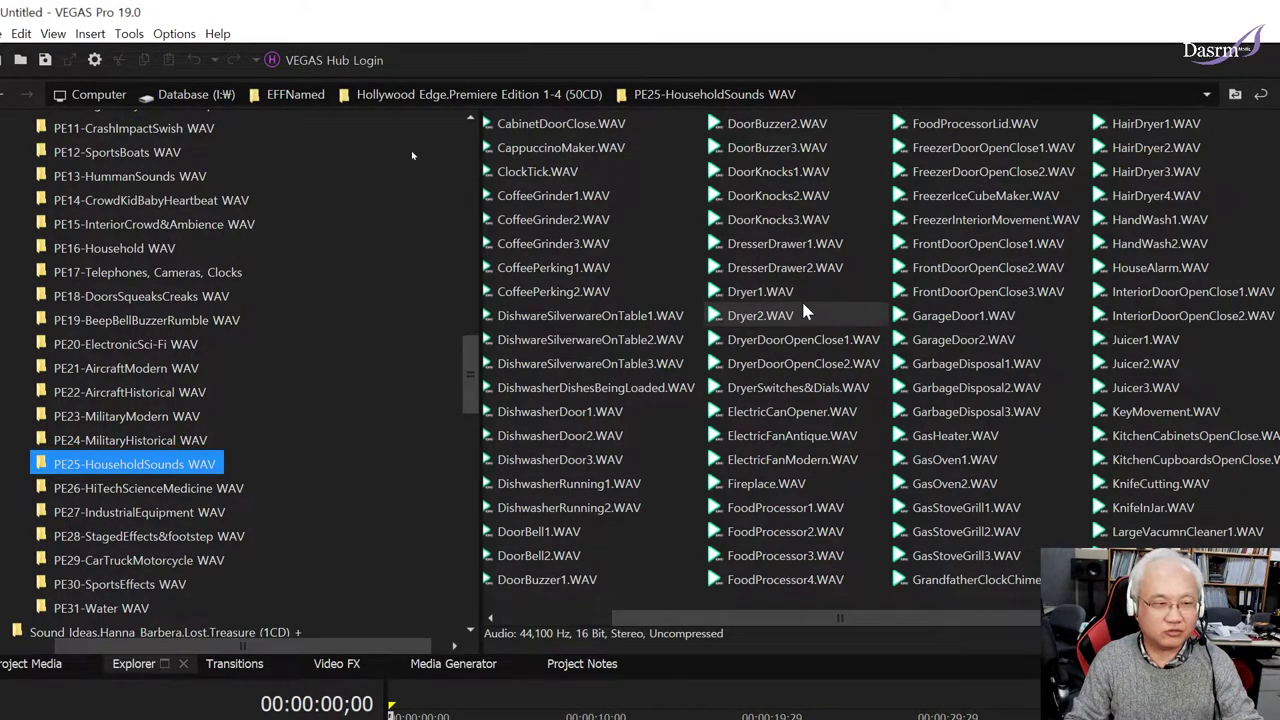
pyautogui.click(805, 312)
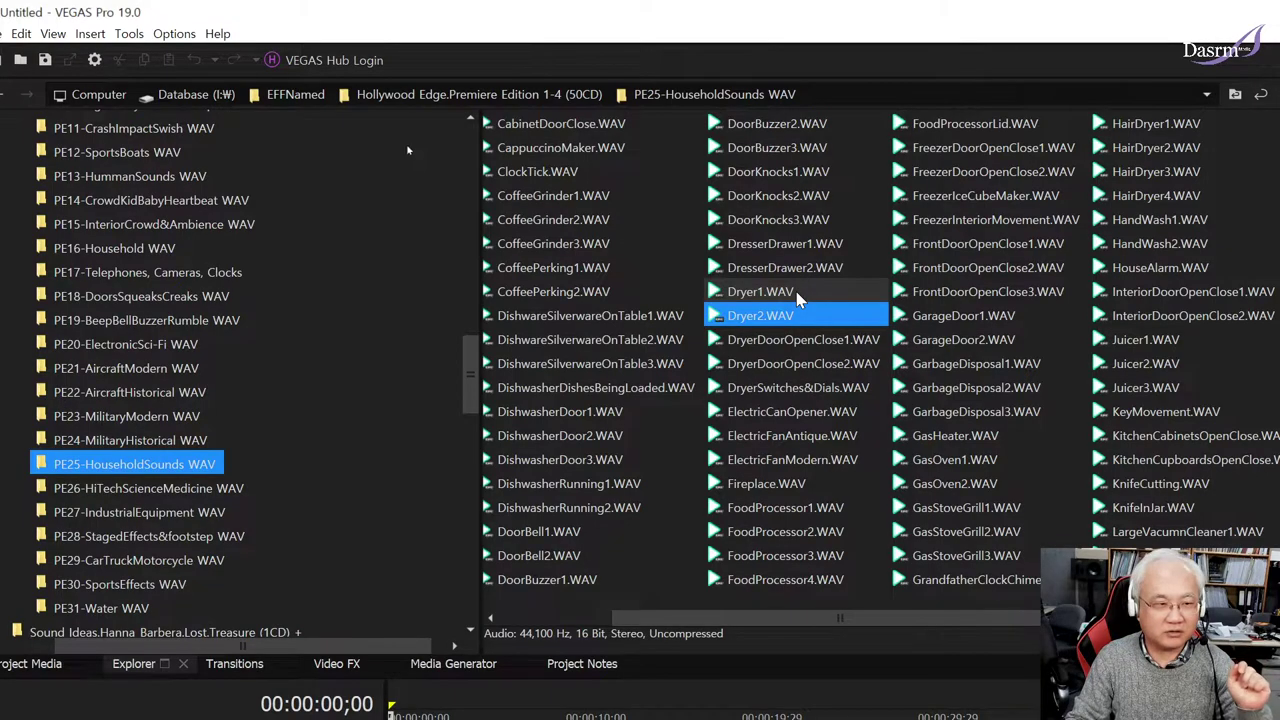
# Step: Audition DryerDoorOpenClose2, DryerSwitches&Dials, ElectricCanOpener twice, and Fireplace
pyautogui.click(790, 364)
pyautogui.click(810, 389)
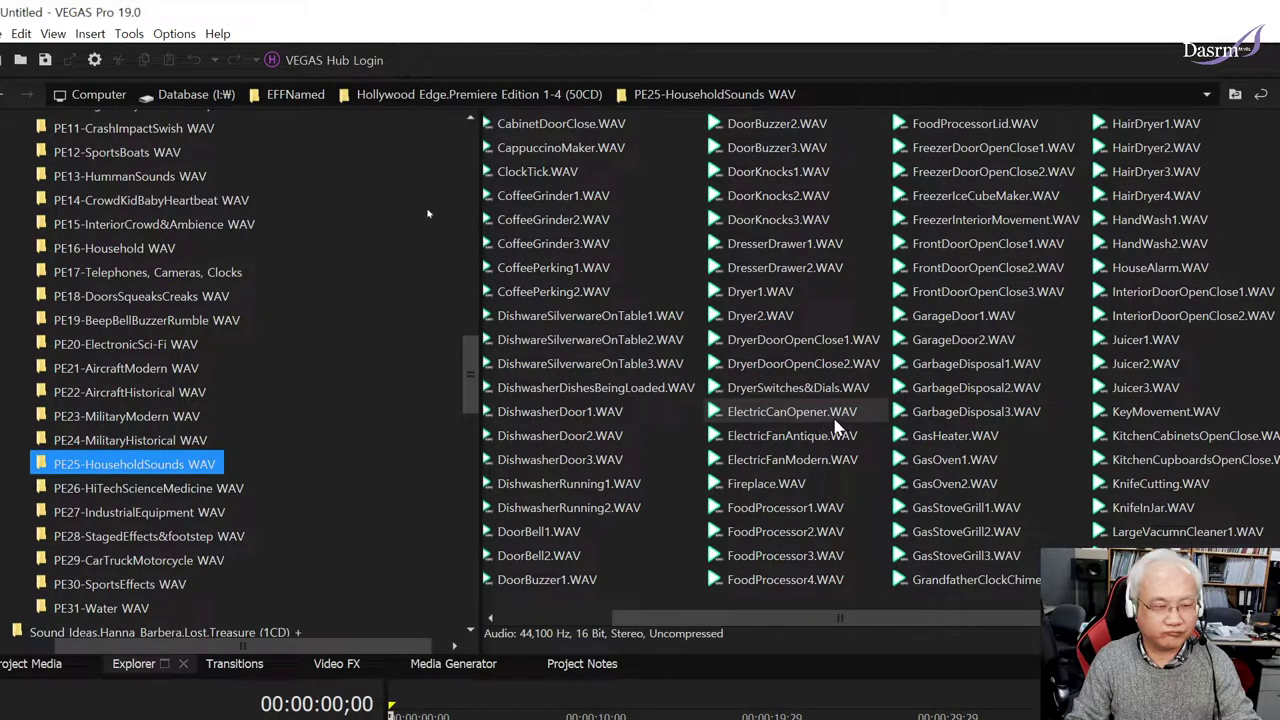
pyautogui.click(835, 413)
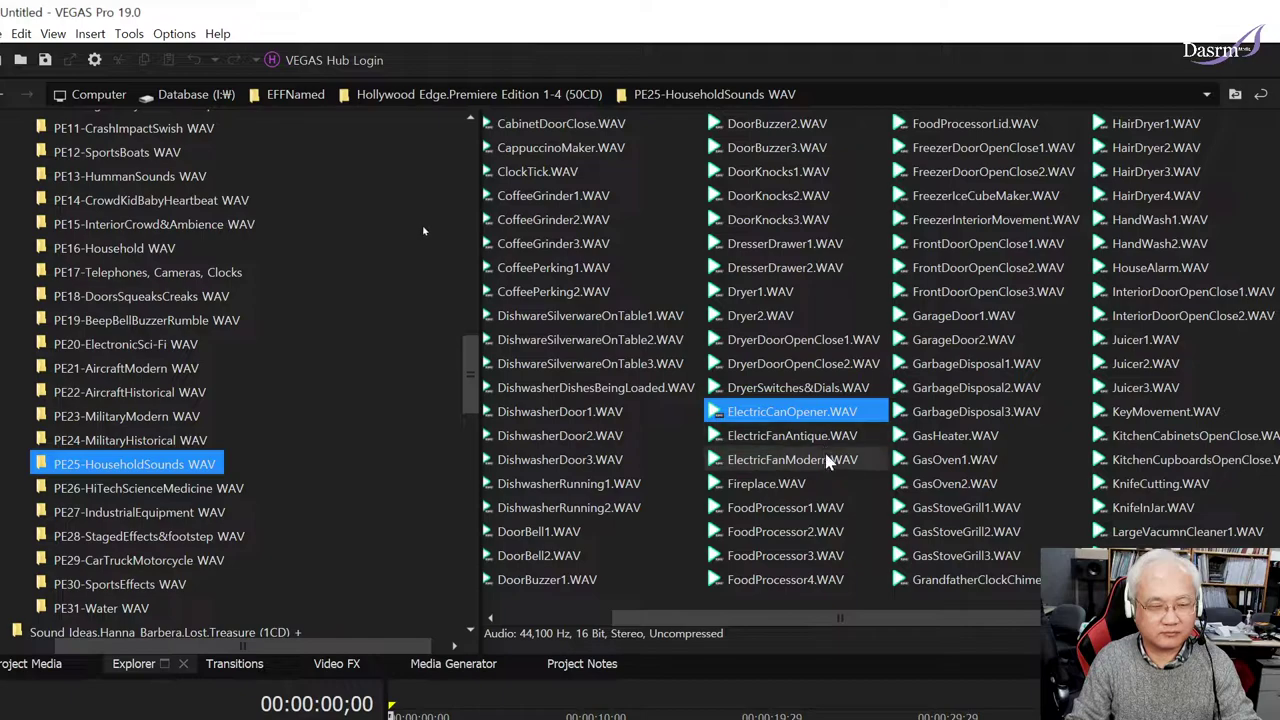
pyautogui.keyDown('ctrl'); pyautogui.click(786, 420); pyautogui.keyUp('ctrl')
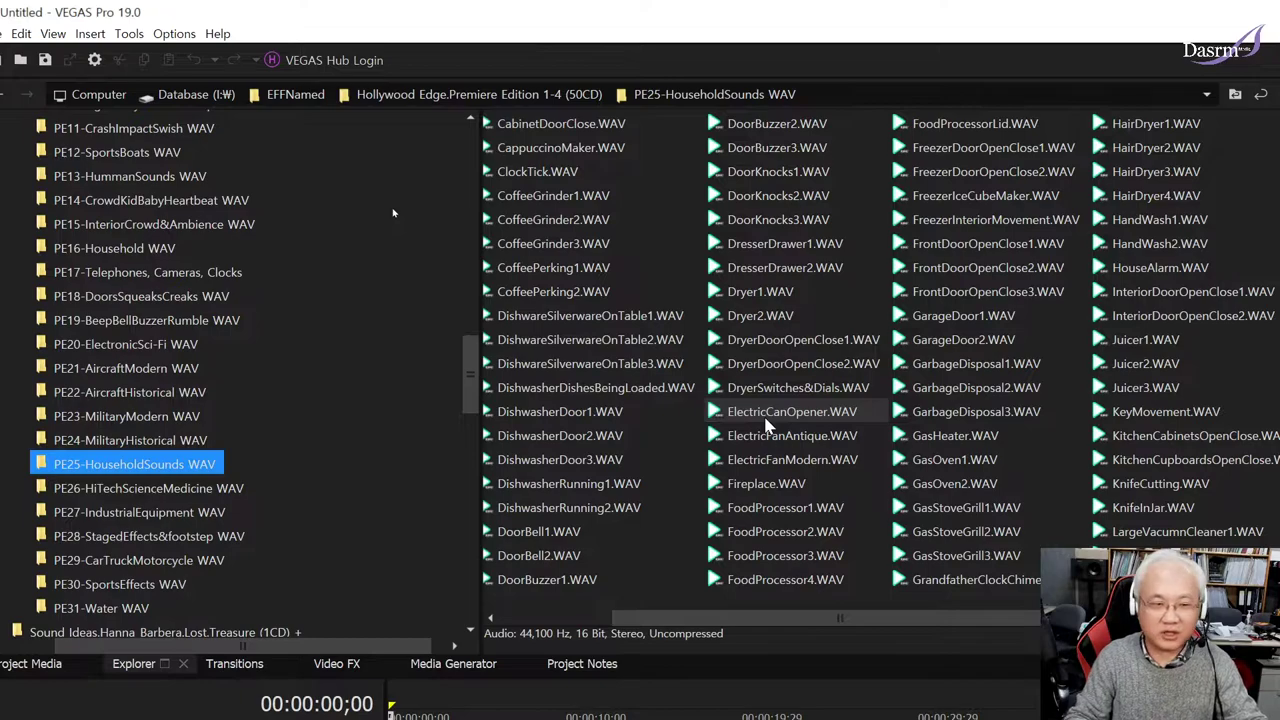
pyautogui.click(770, 420)
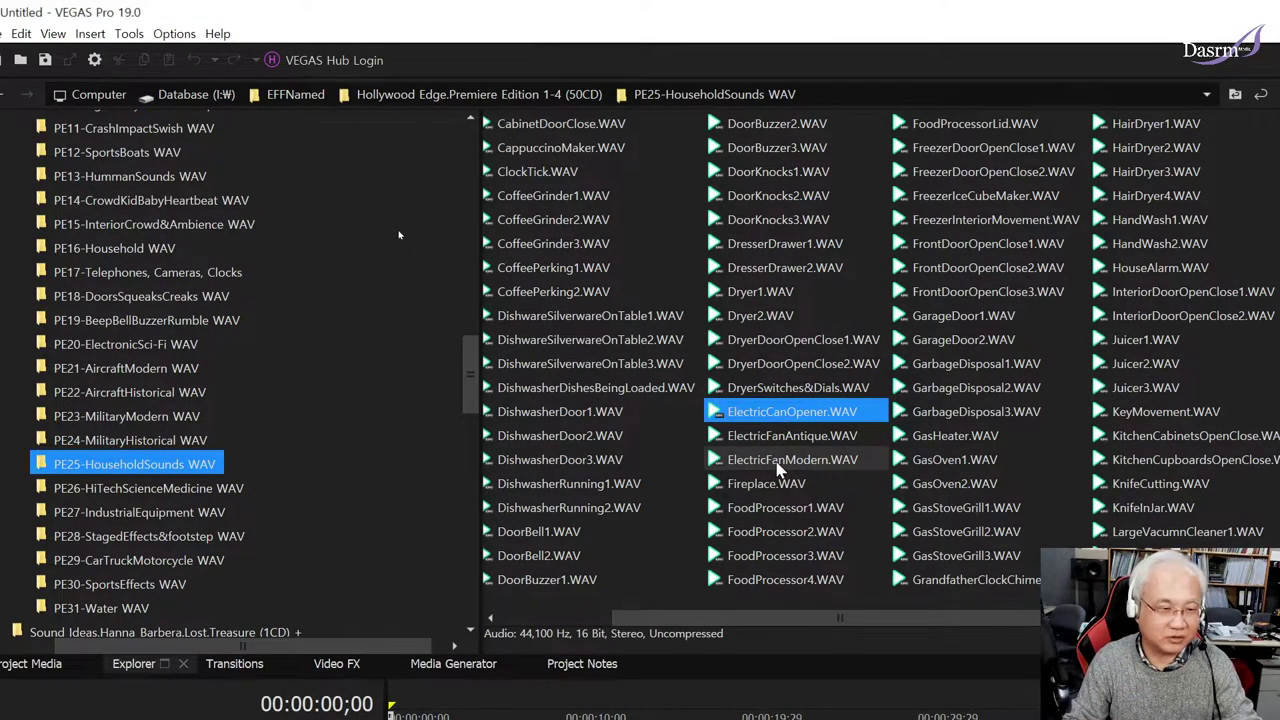
pyautogui.click(776, 485)
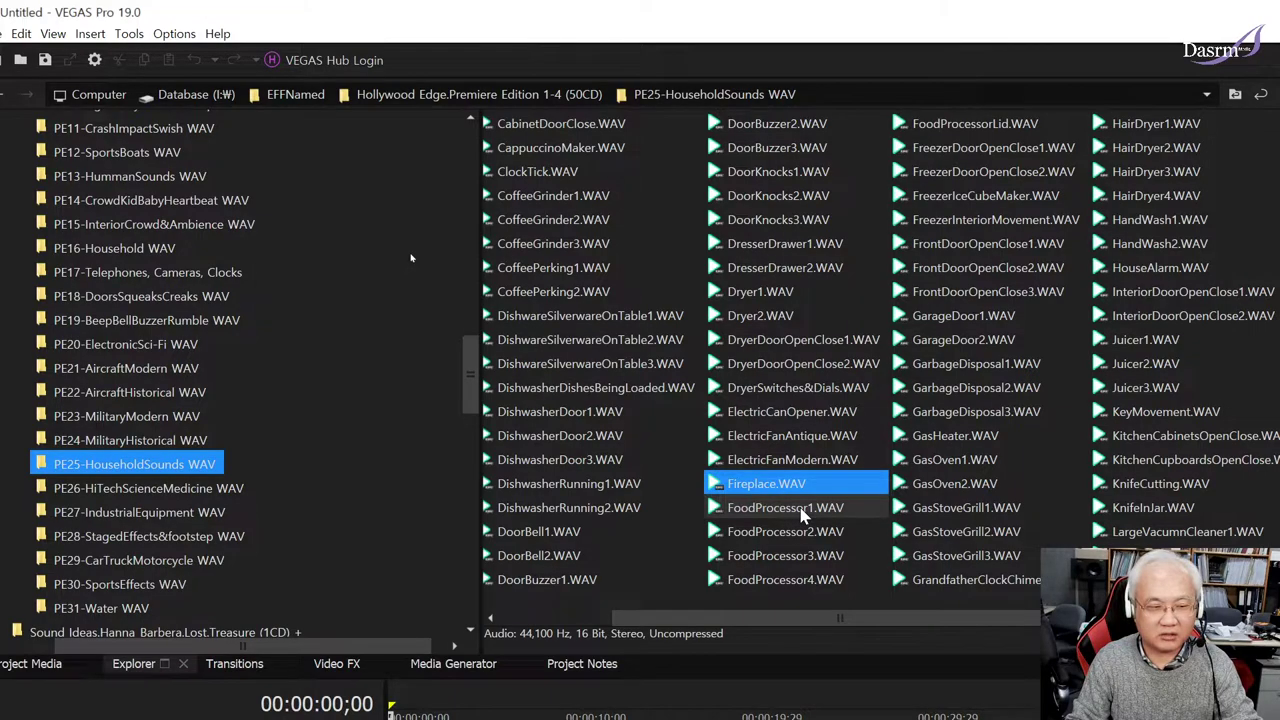
# Step: Audition FoodProcessor1–2 and FreezerDoorOpenClose1, replaying the freezer door sound
pyautogui.click(801, 510)
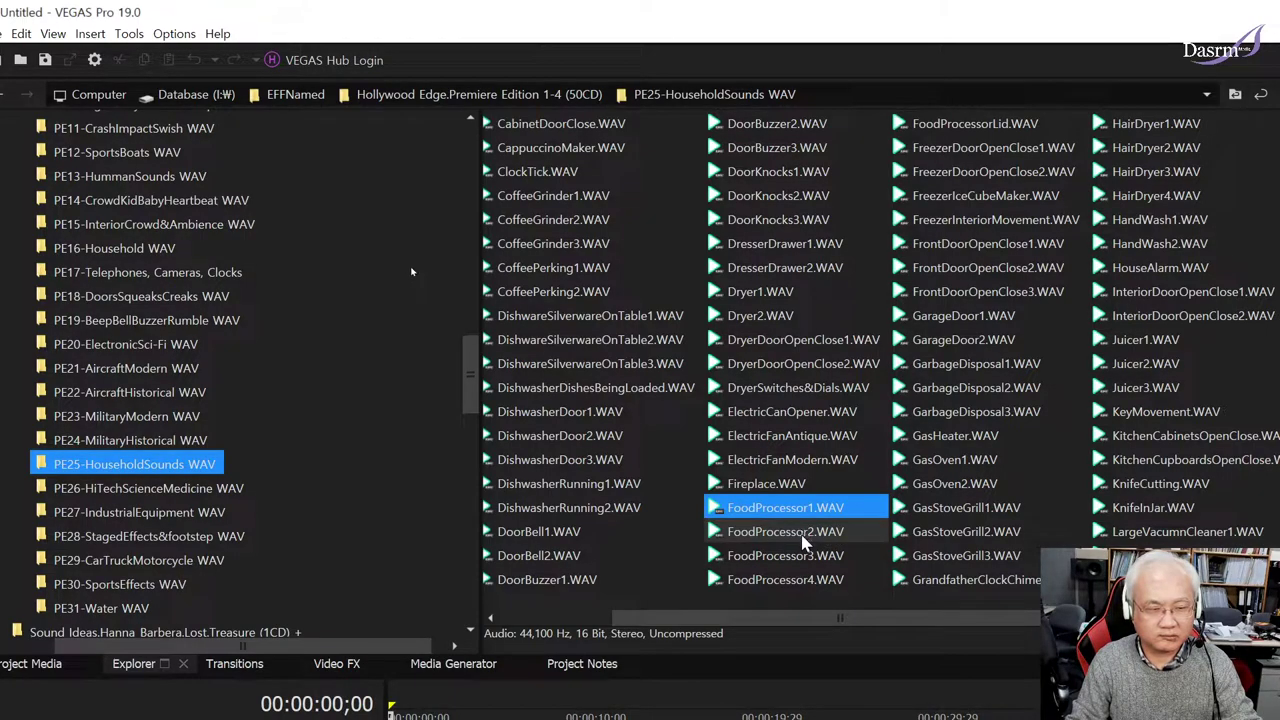
pyautogui.click(811, 537)
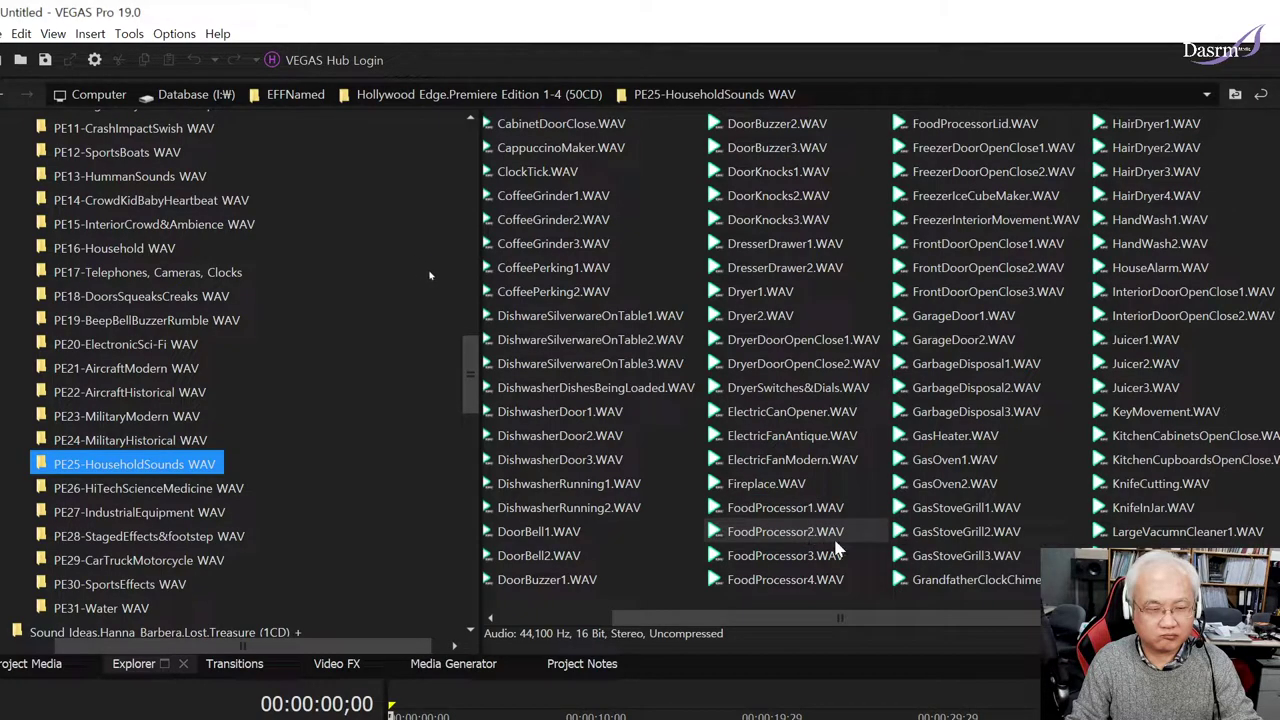
pyautogui.click(1010, 149)
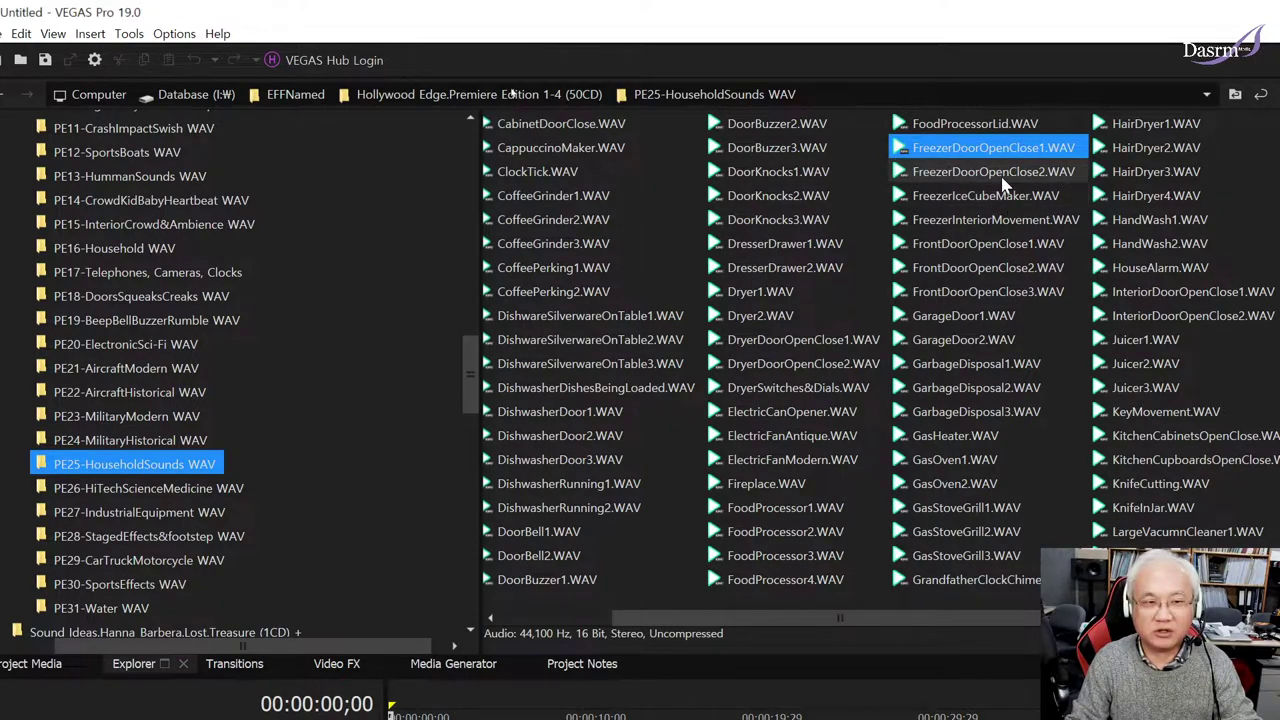
pyautogui.keyDown('ctrl'); pyautogui.click(966, 150); pyautogui.keyUp('ctrl')
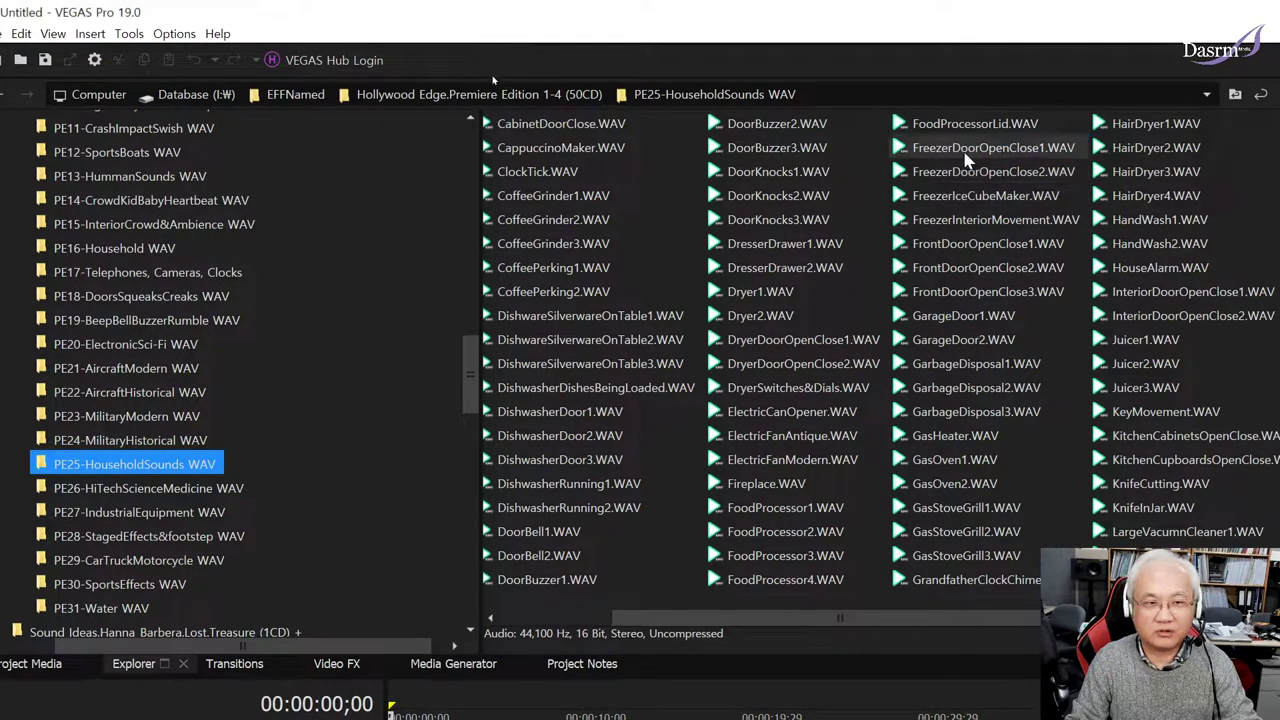
pyautogui.click(1034, 152)
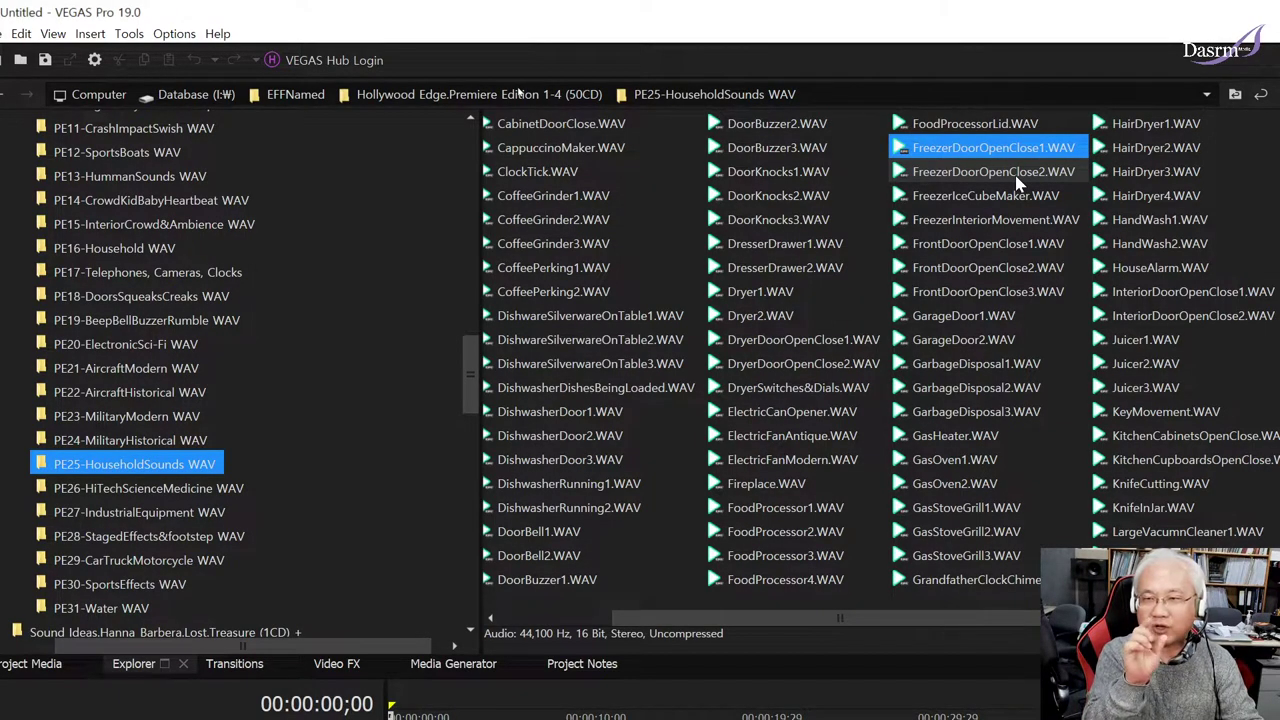
pyautogui.keyDown('ctrl'); pyautogui.click(1019, 157); pyautogui.keyUp('ctrl')
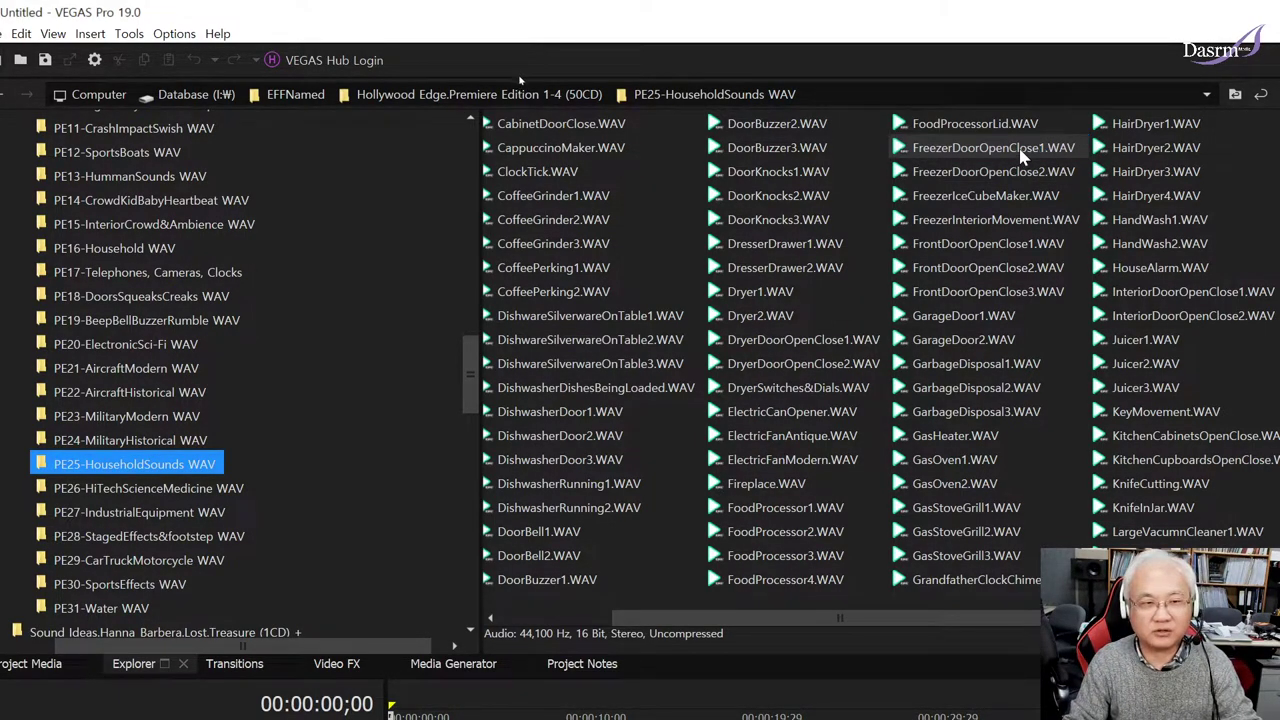
# Step: Audition FreezerDoorOpenClose2, FreezerIceCubeMaker, FreezerInteriorMovement, FrontDoorOpenClose1 and GarageDoor1
pyautogui.click(1019, 172)
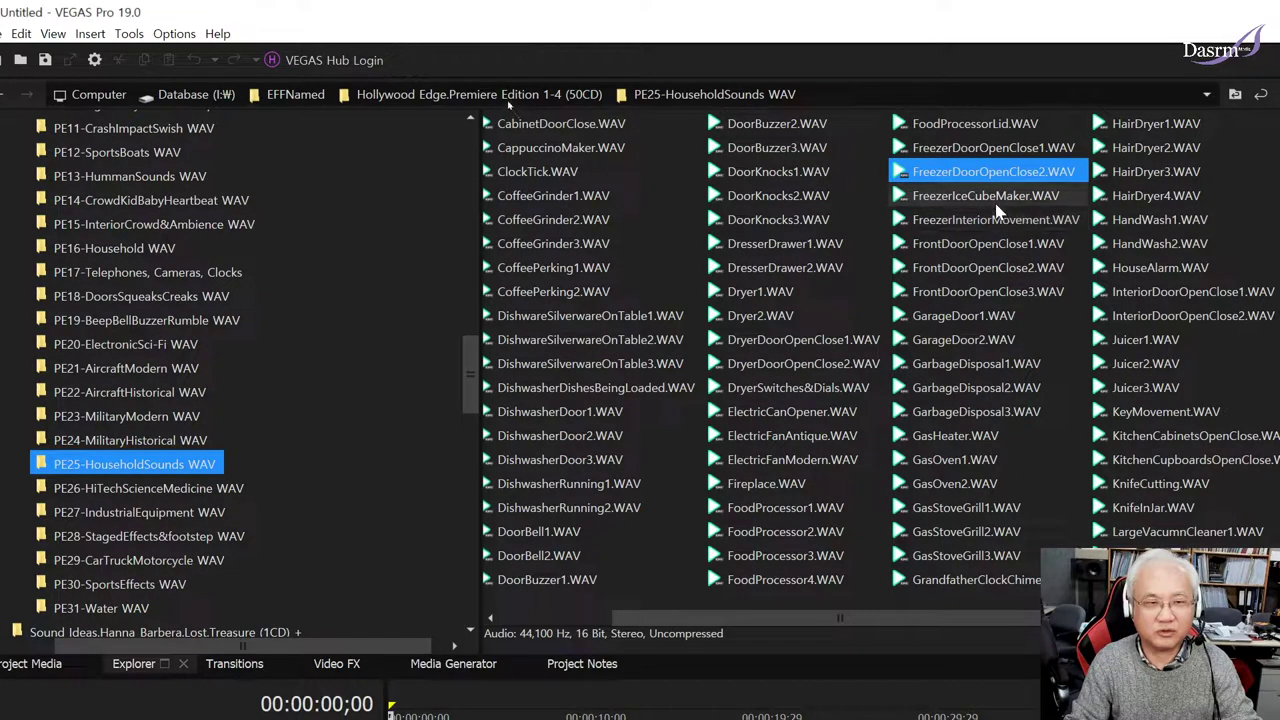
pyautogui.click(998, 198)
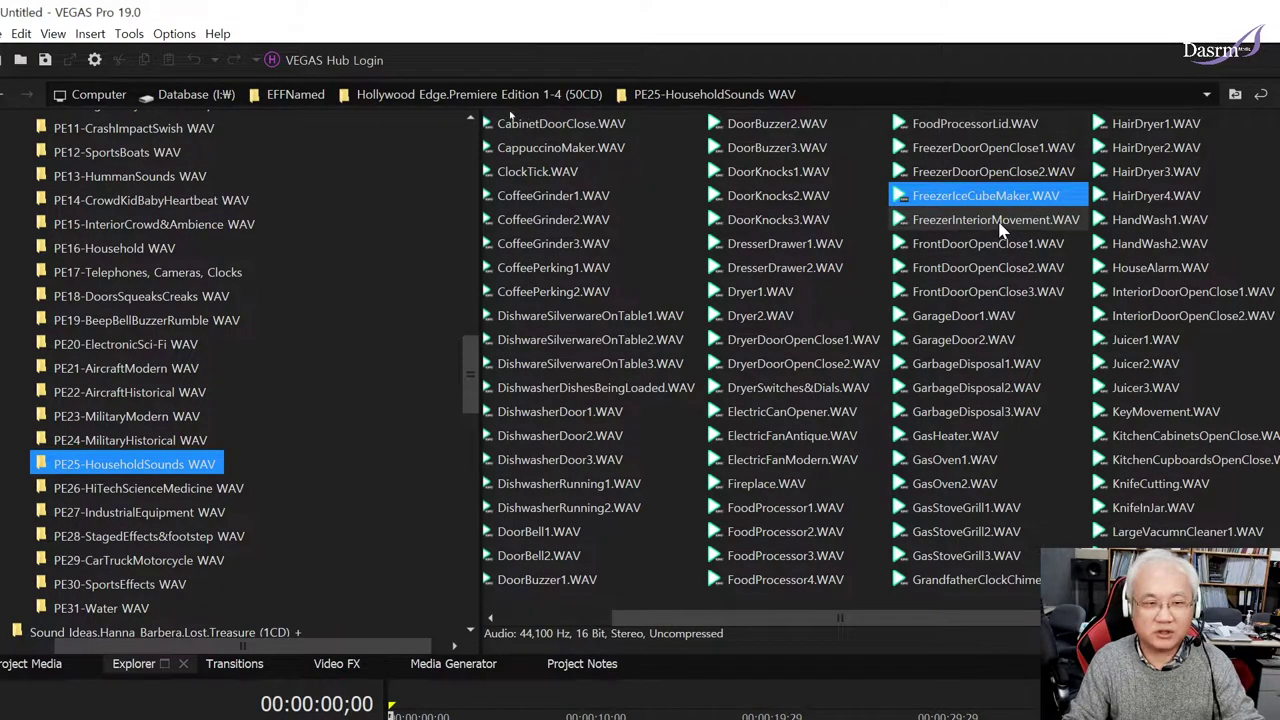
pyautogui.click(1004, 224)
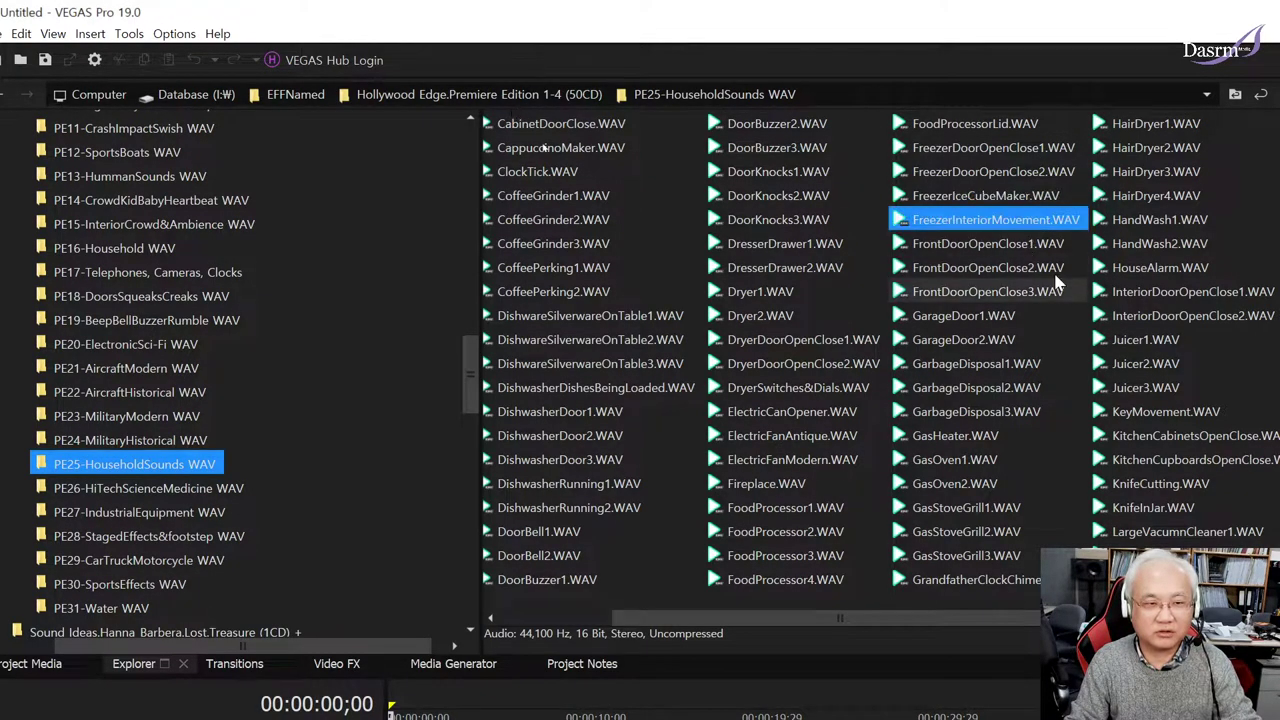
pyautogui.click(1003, 245)
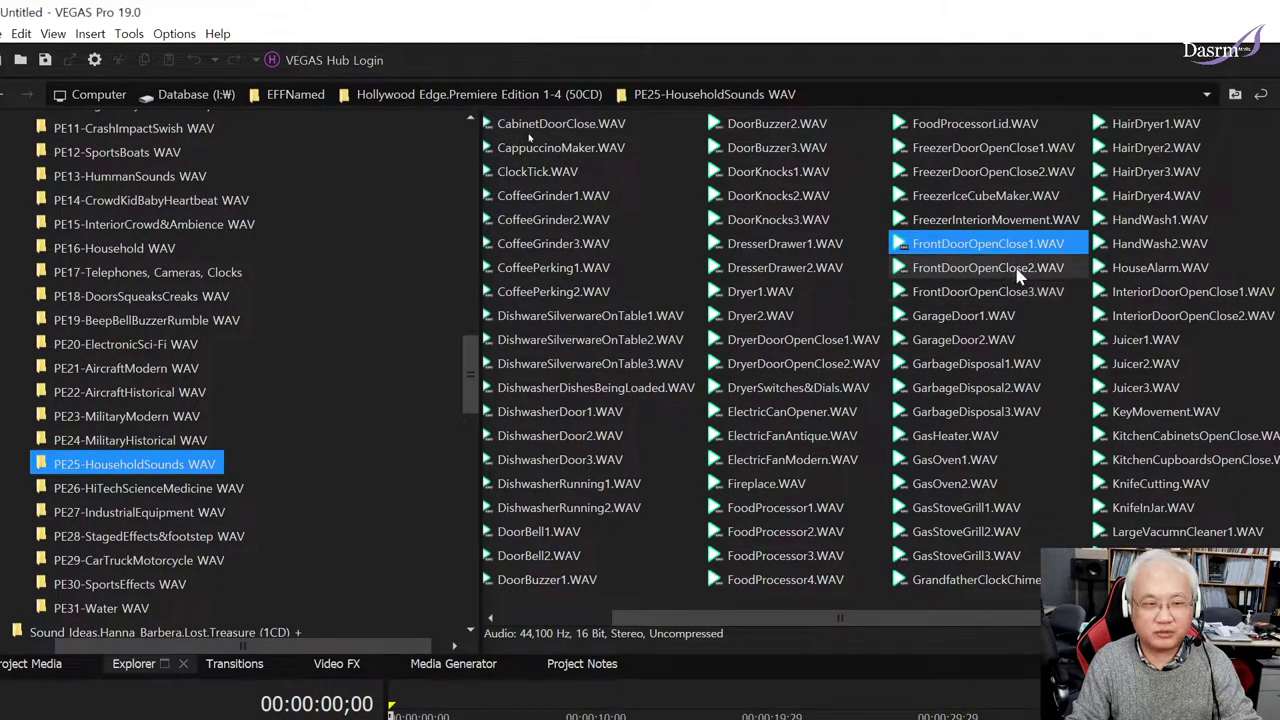
pyautogui.click(990, 318)
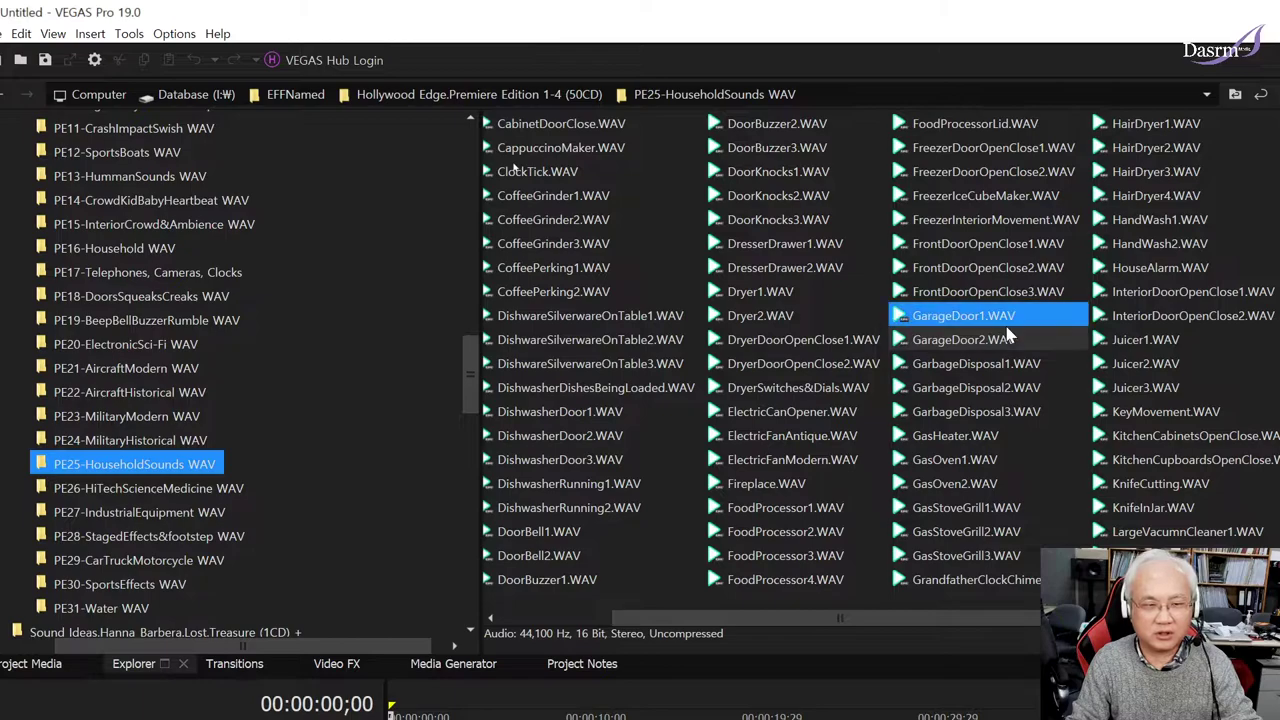
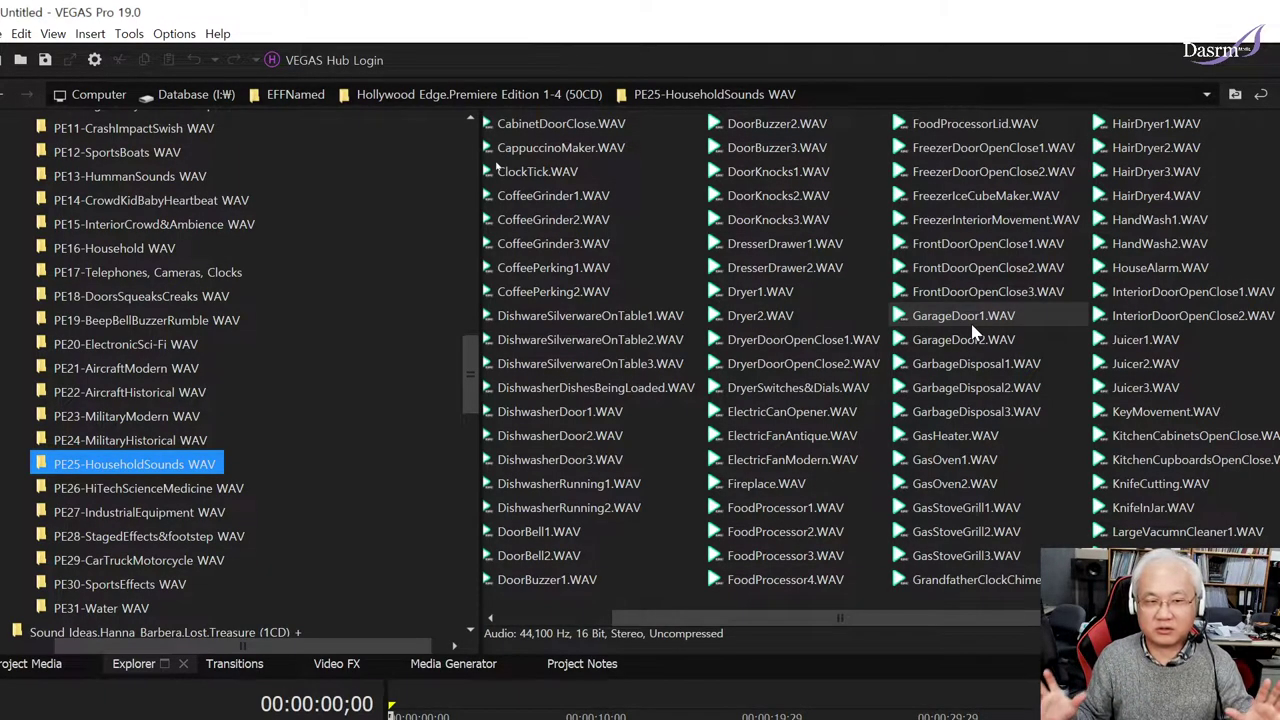
# Step: Audition GarageDoor1, GarageDoor2, GarbageDisposal1, GasHeater, GasOven1 and GasStoveGrill1 in turn
pyautogui.click(972, 326)
pyautogui.click(1000, 339)
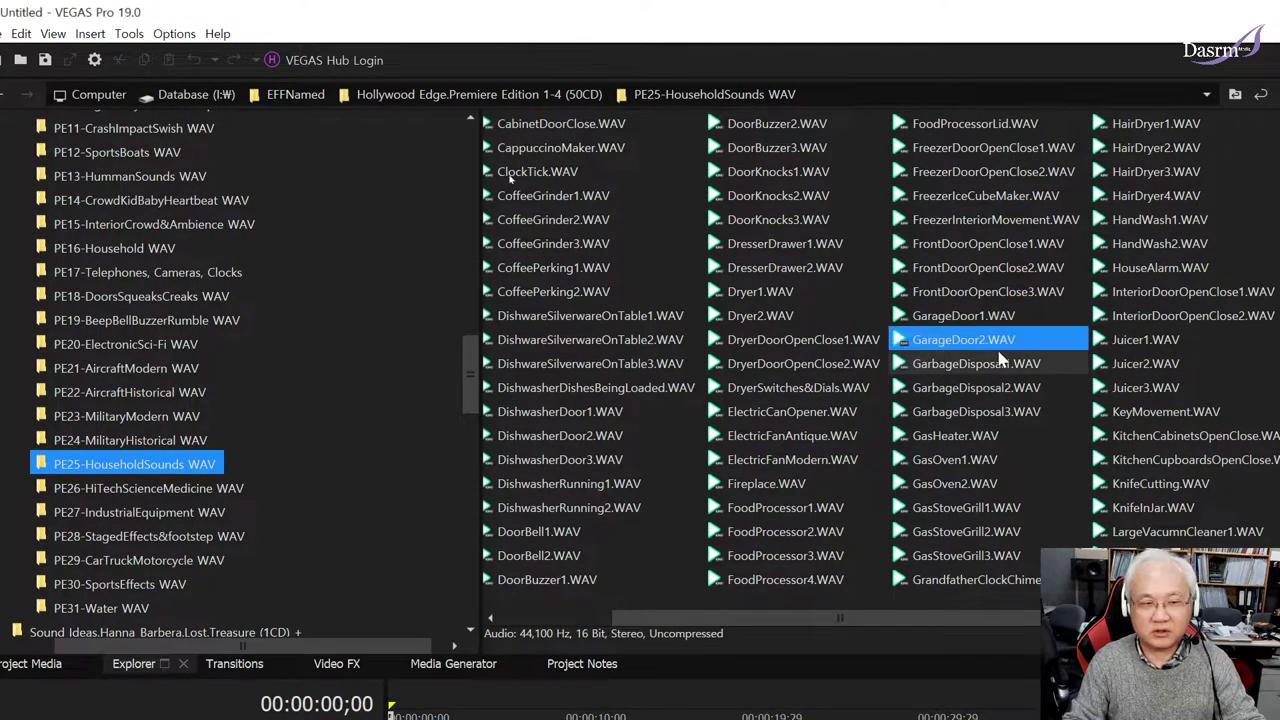
pyautogui.click(1012, 340)
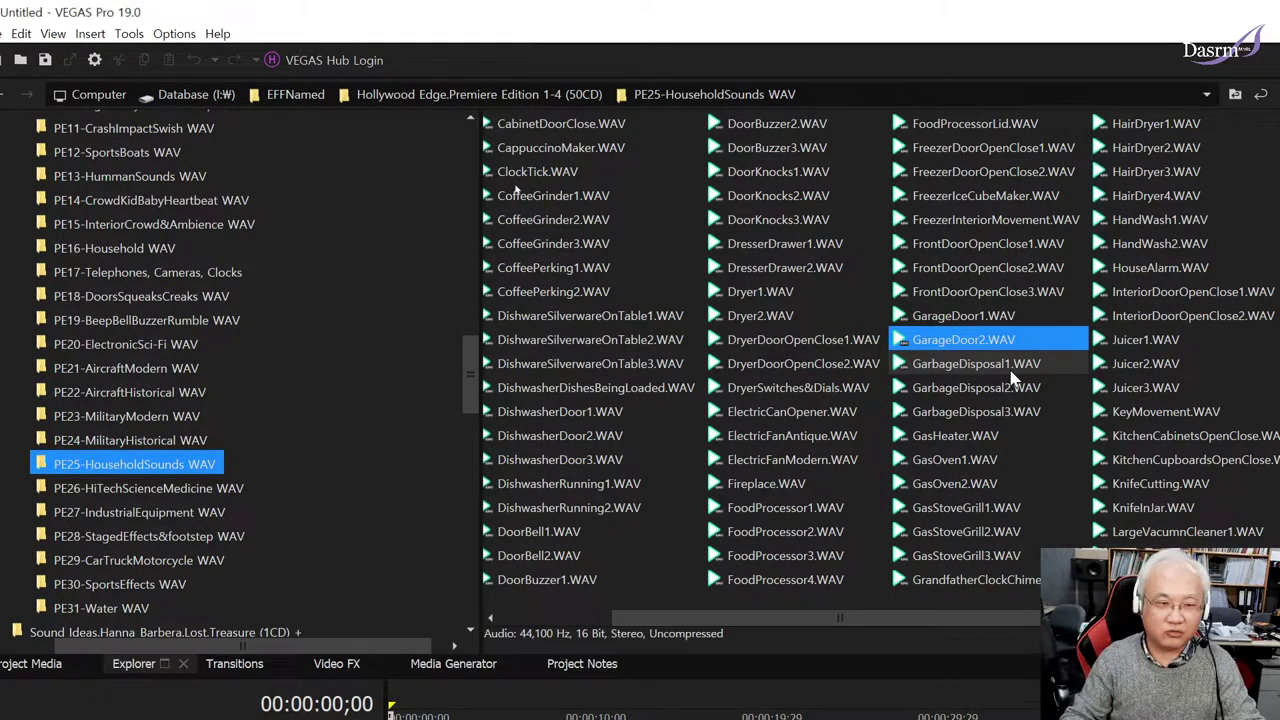
pyautogui.click(1063, 374)
pyautogui.click(1064, 372)
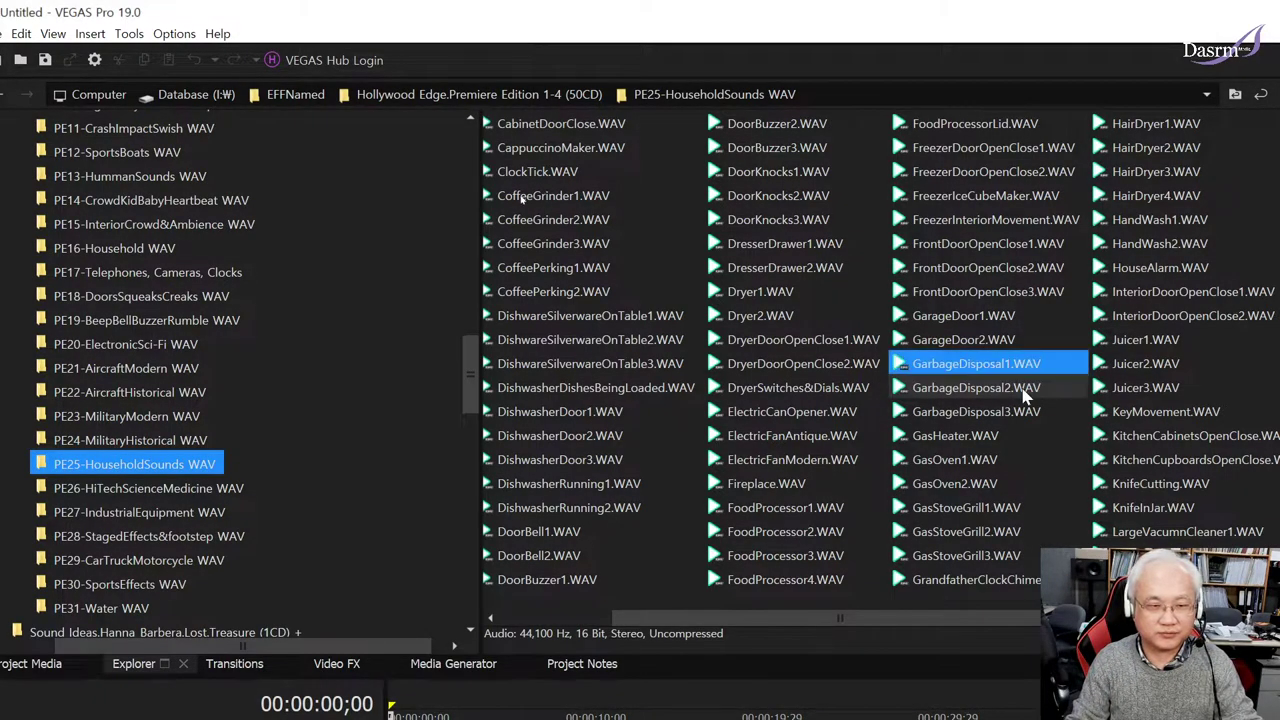
pyautogui.click(980, 436)
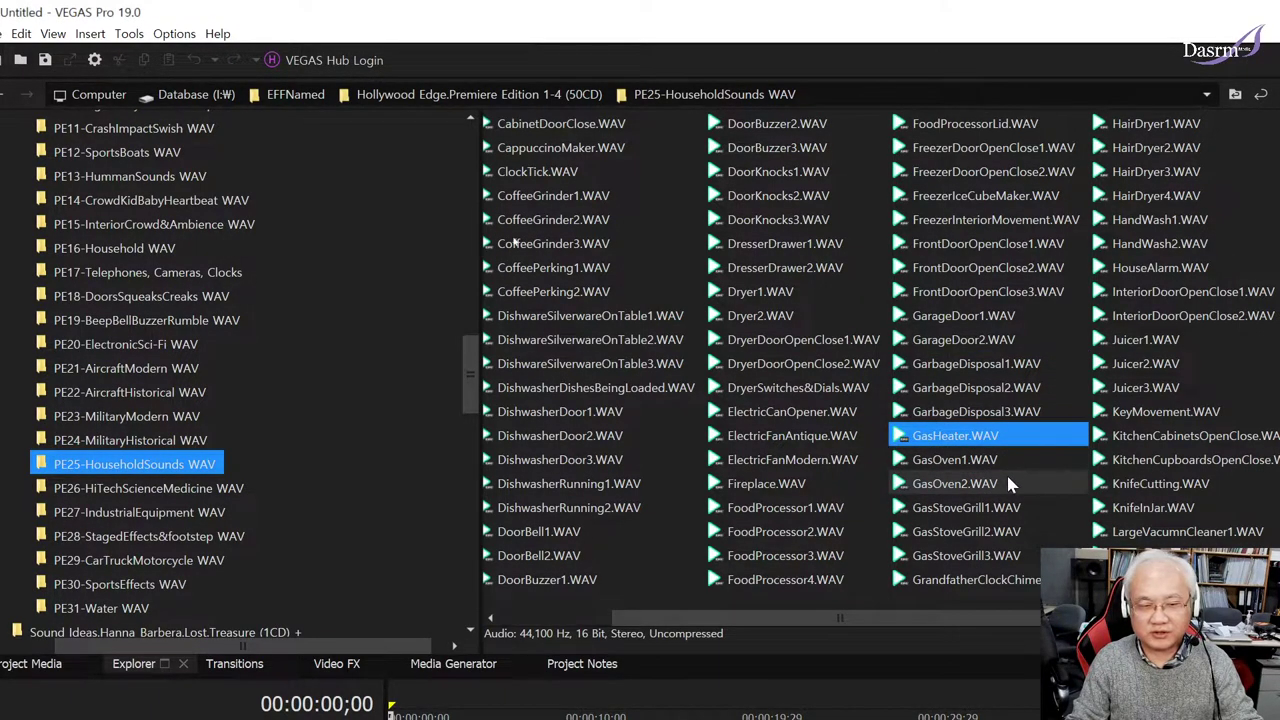
pyautogui.click(1000, 466)
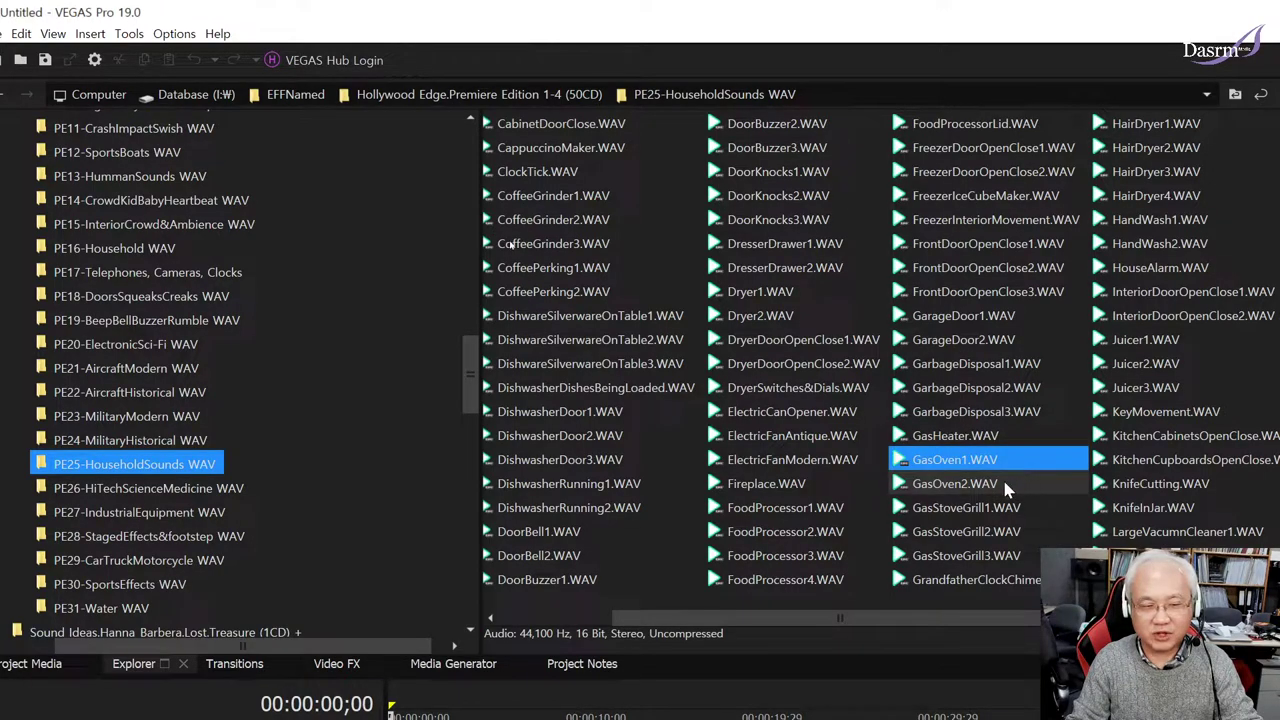
pyautogui.click(982, 510)
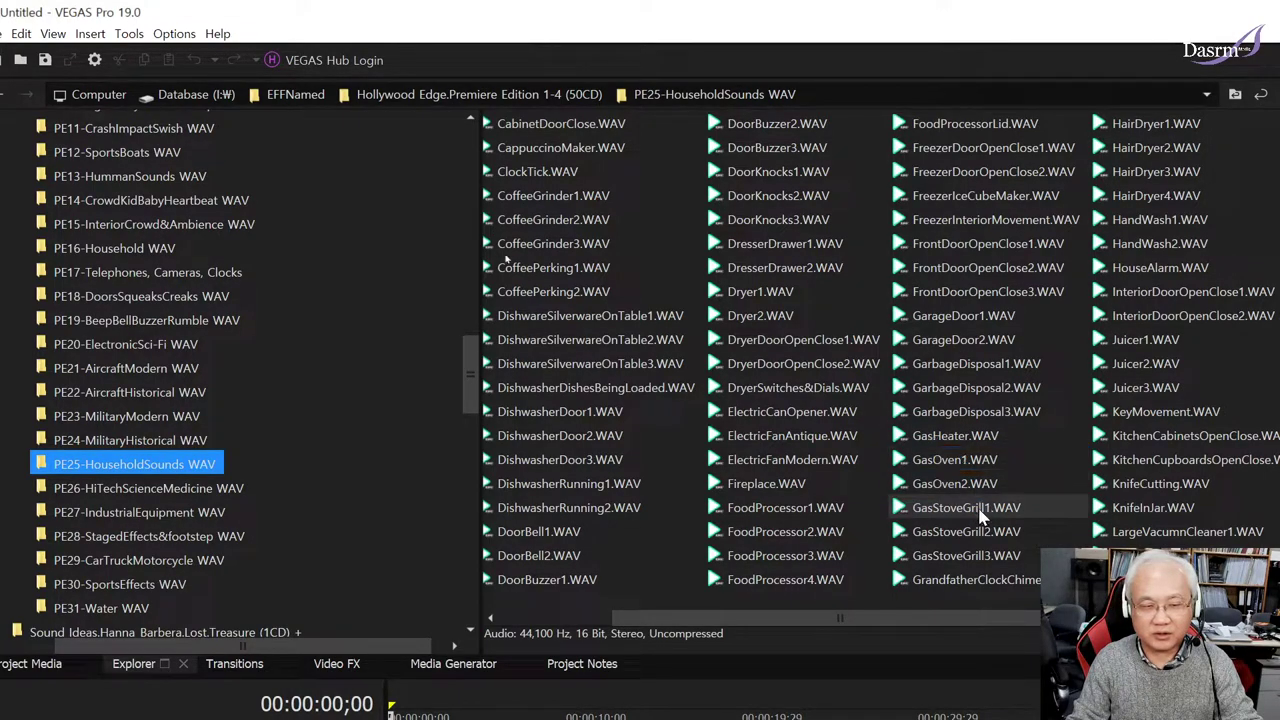
pyautogui.click(1045, 512)
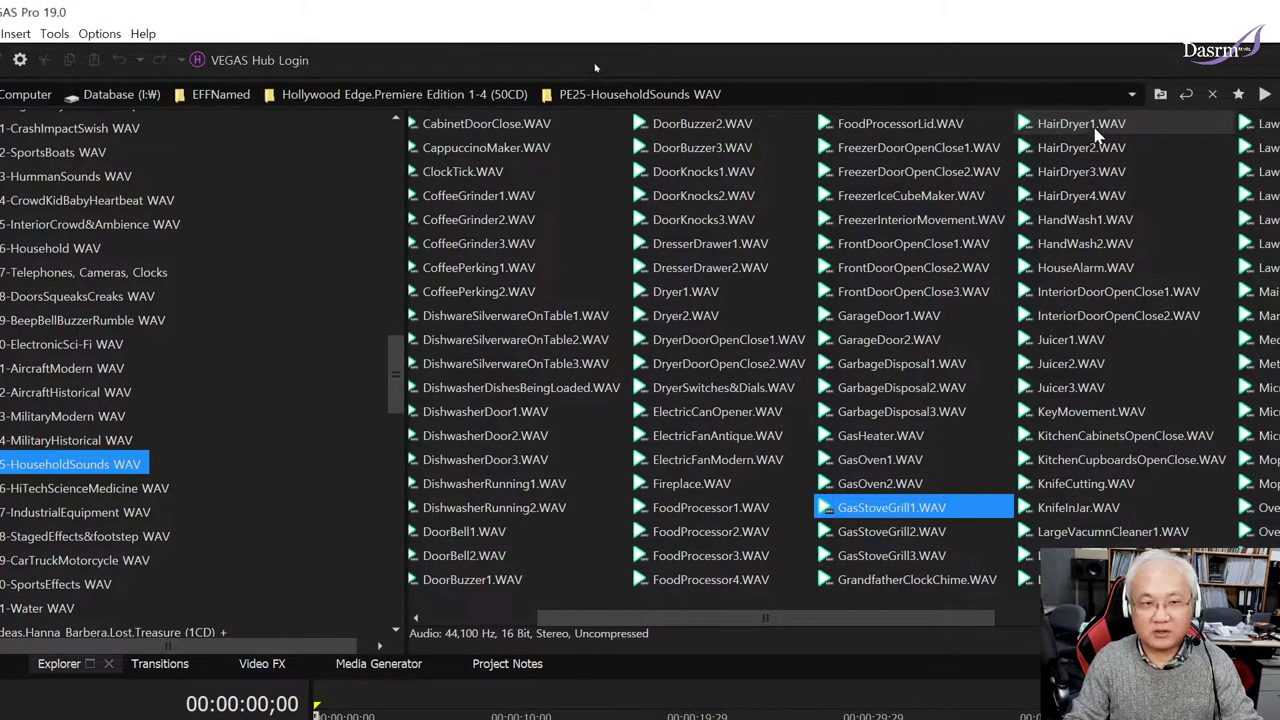
# Step: Audition HairDryer1, HandWash1, HouseAlarm and InteriorDoorOpenClose1
pyautogui.click(1110, 124)
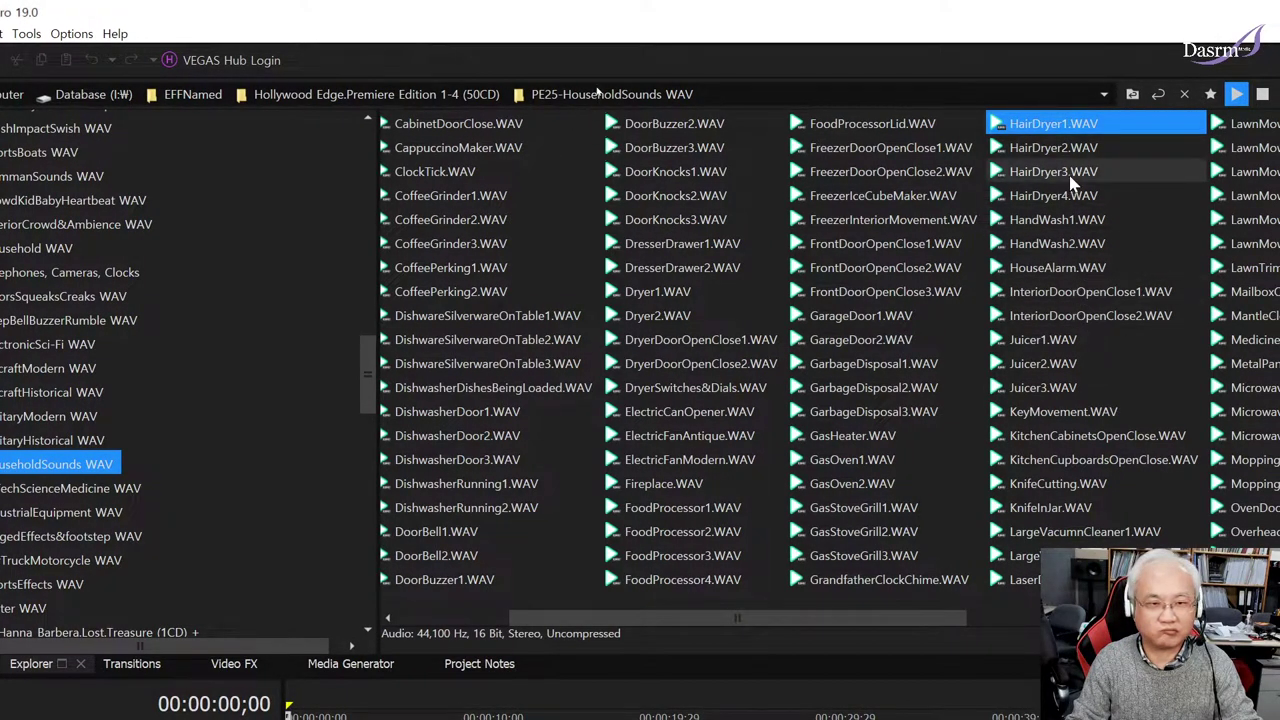
pyautogui.click(1062, 219)
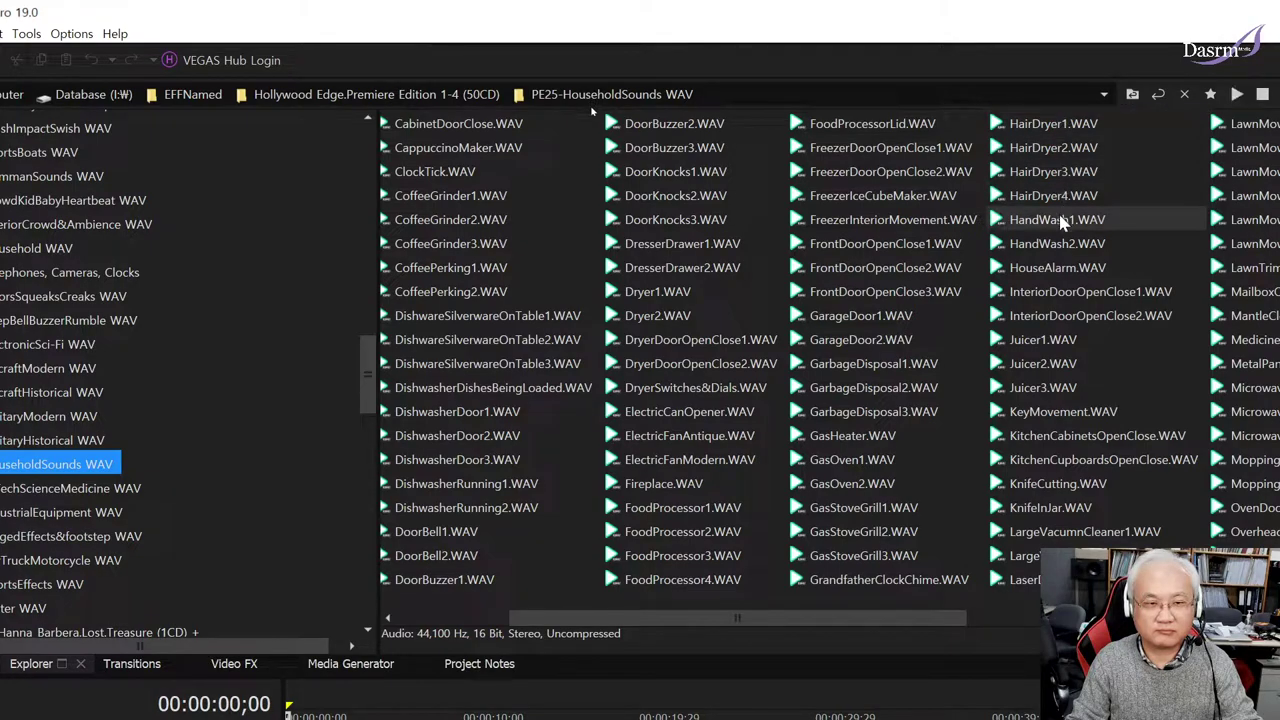
pyautogui.click(1085, 268)
pyautogui.click(1095, 292)
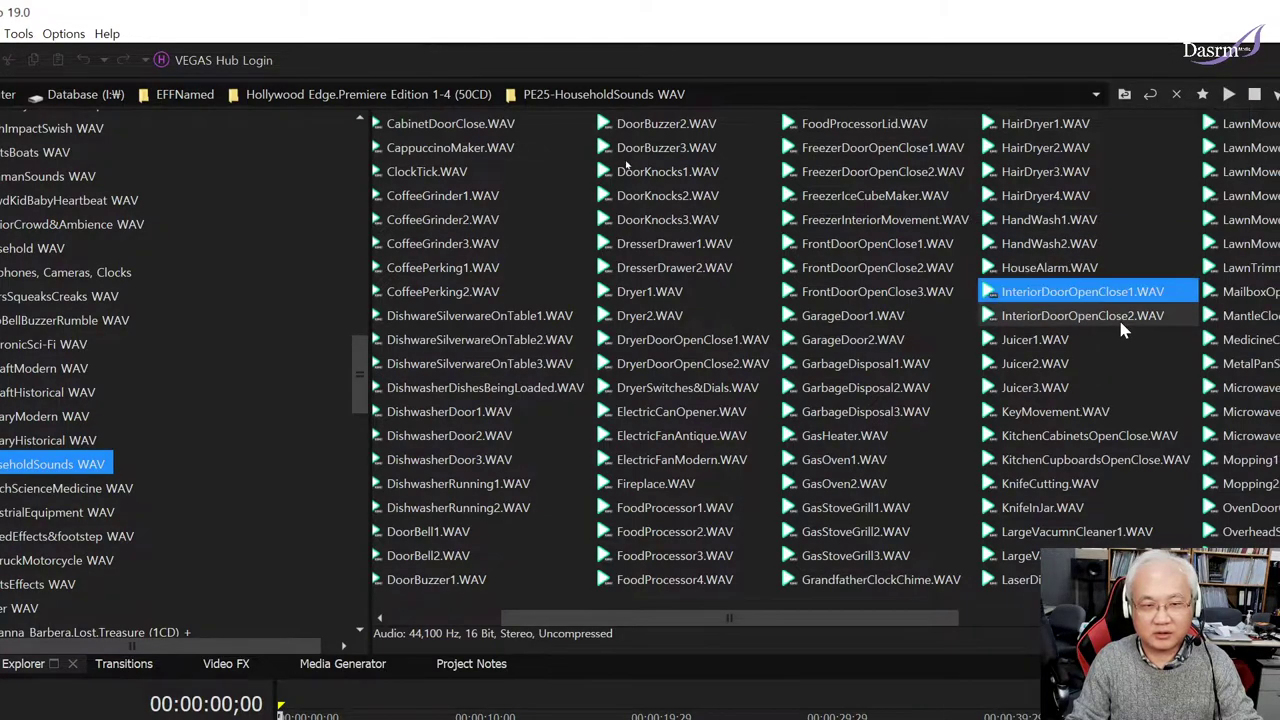
pyautogui.moveTo(704, 617)
pyautogui.mouseDown()
pyautogui.moveTo(972, 617)
pyautogui.moveTo(939, 619)
pyautogui.mouseUp()
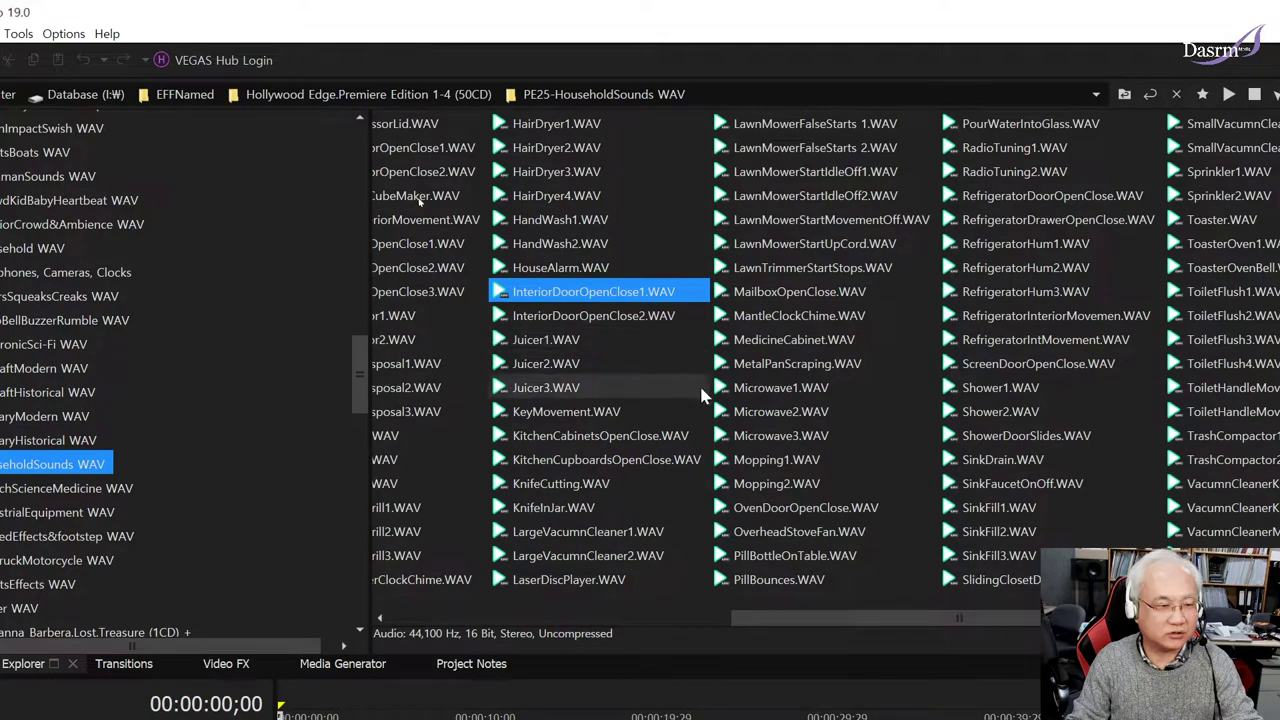
# Step: Audition Juicer1, Juicer2, KnifeInJar, LawnMowerStartIdleOff1, MailboxOpenClose and MedicineCabinet, replaying the last two
pyautogui.click(587, 345)
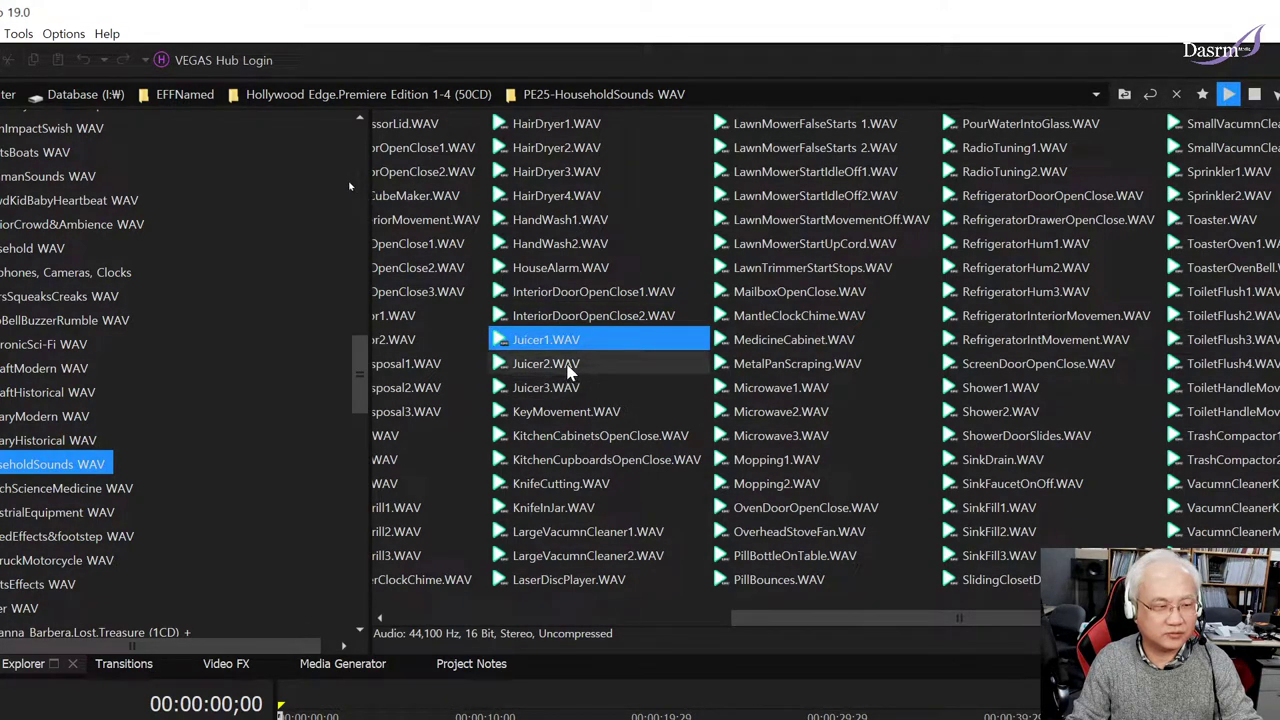
pyautogui.click(572, 368)
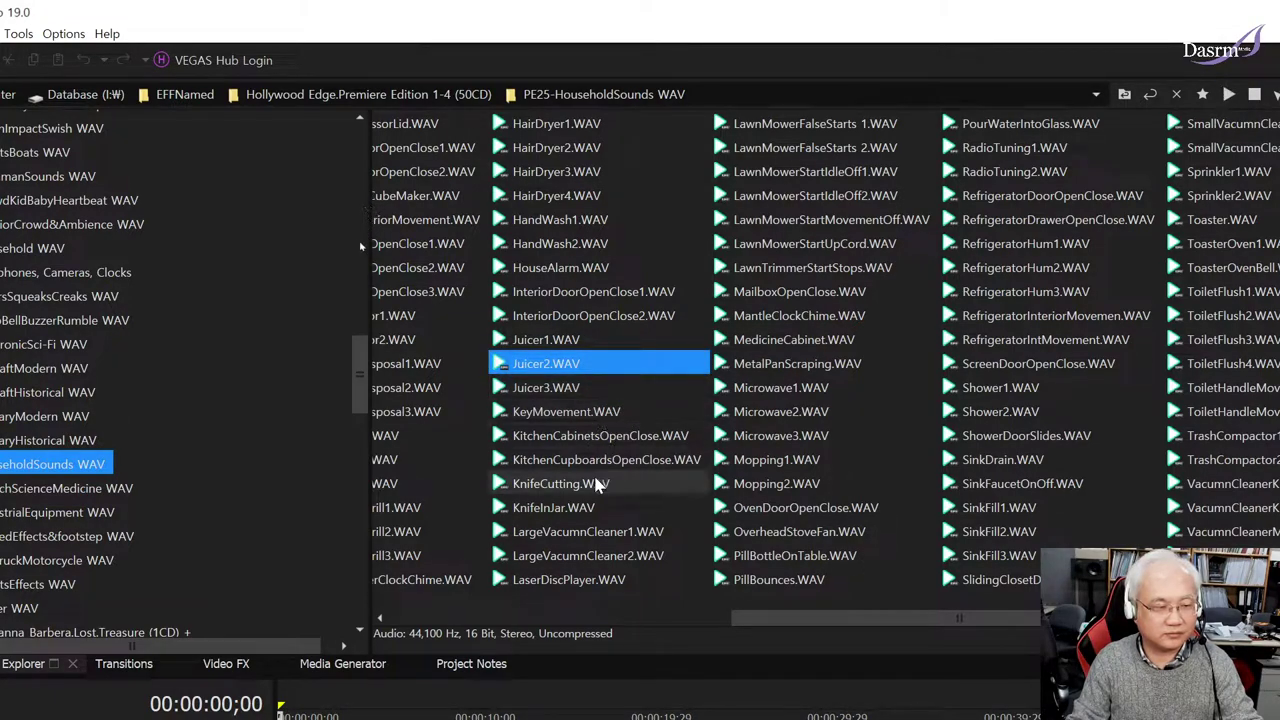
pyautogui.click(645, 512)
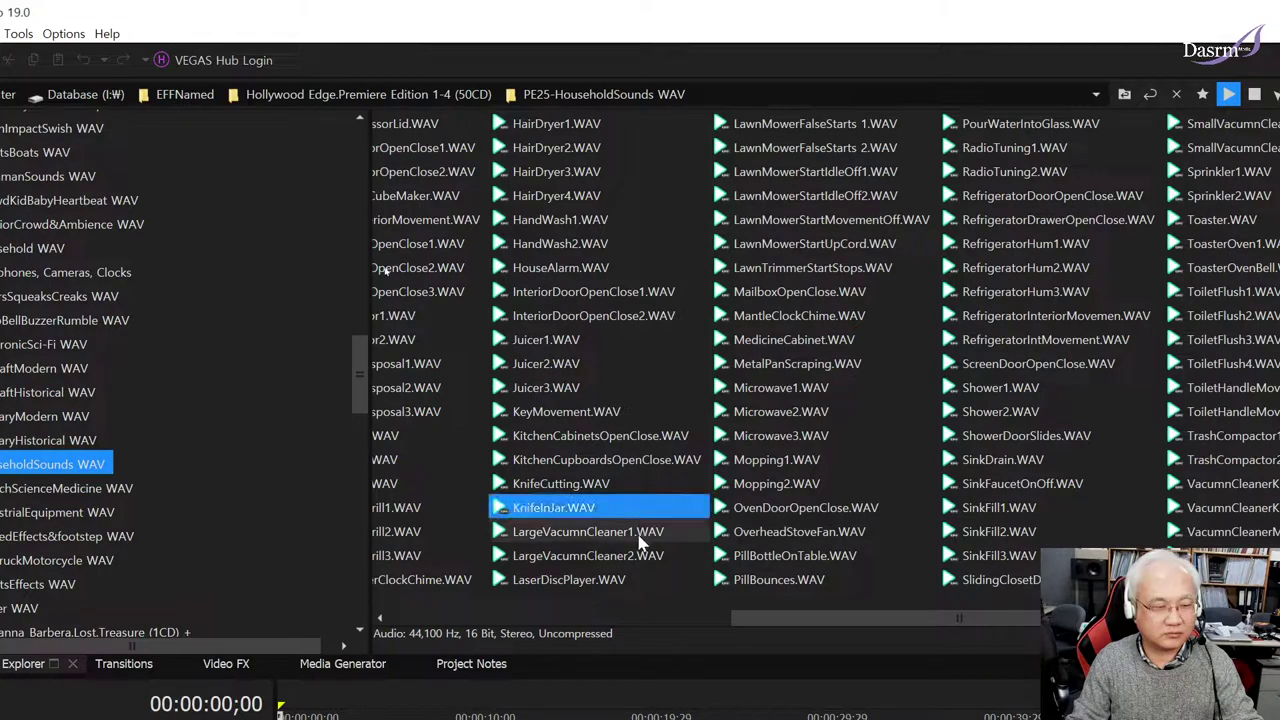
pyautogui.click(828, 178)
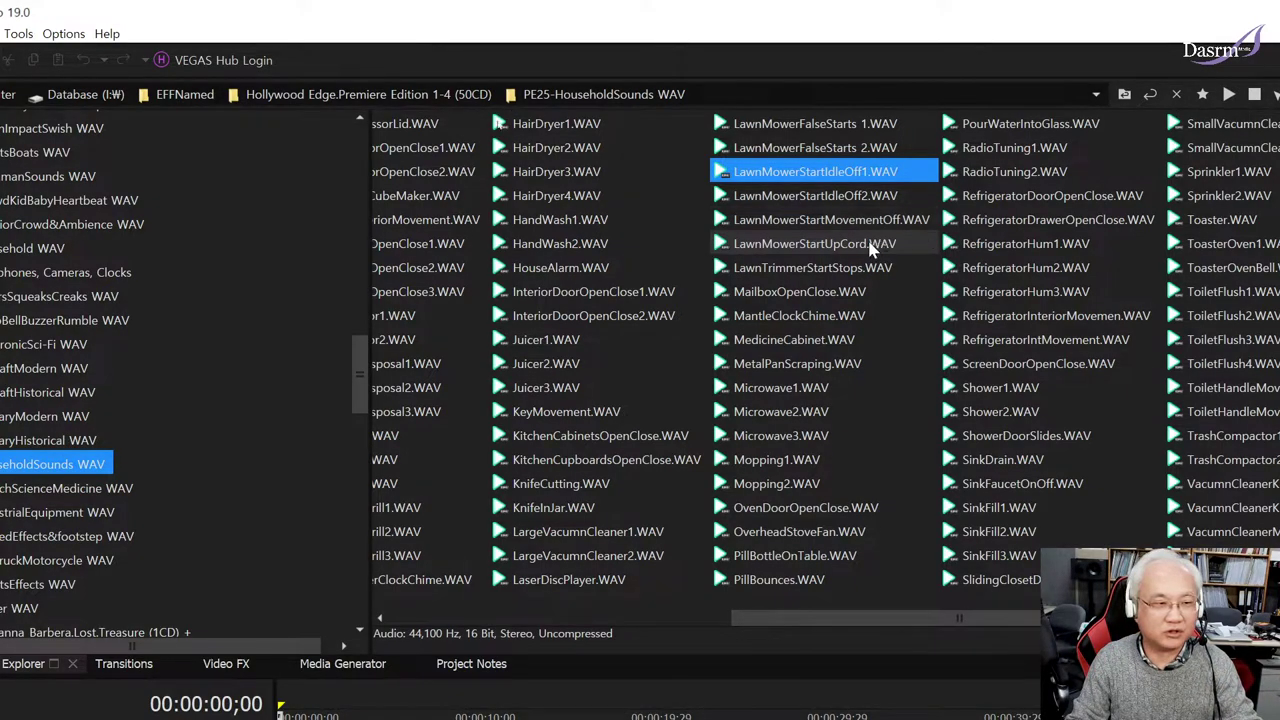
pyautogui.click(830, 292)
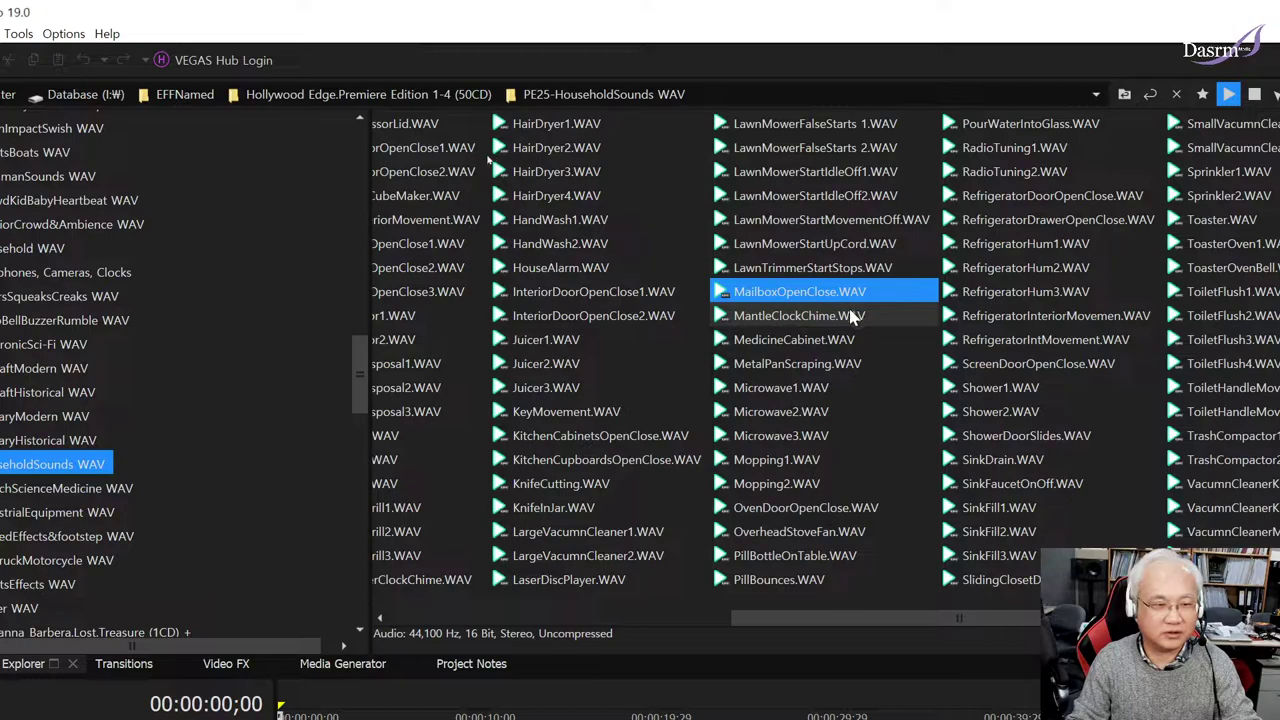
pyautogui.keyDown('ctrl'); pyautogui.click(788, 296); pyautogui.keyUp('ctrl')
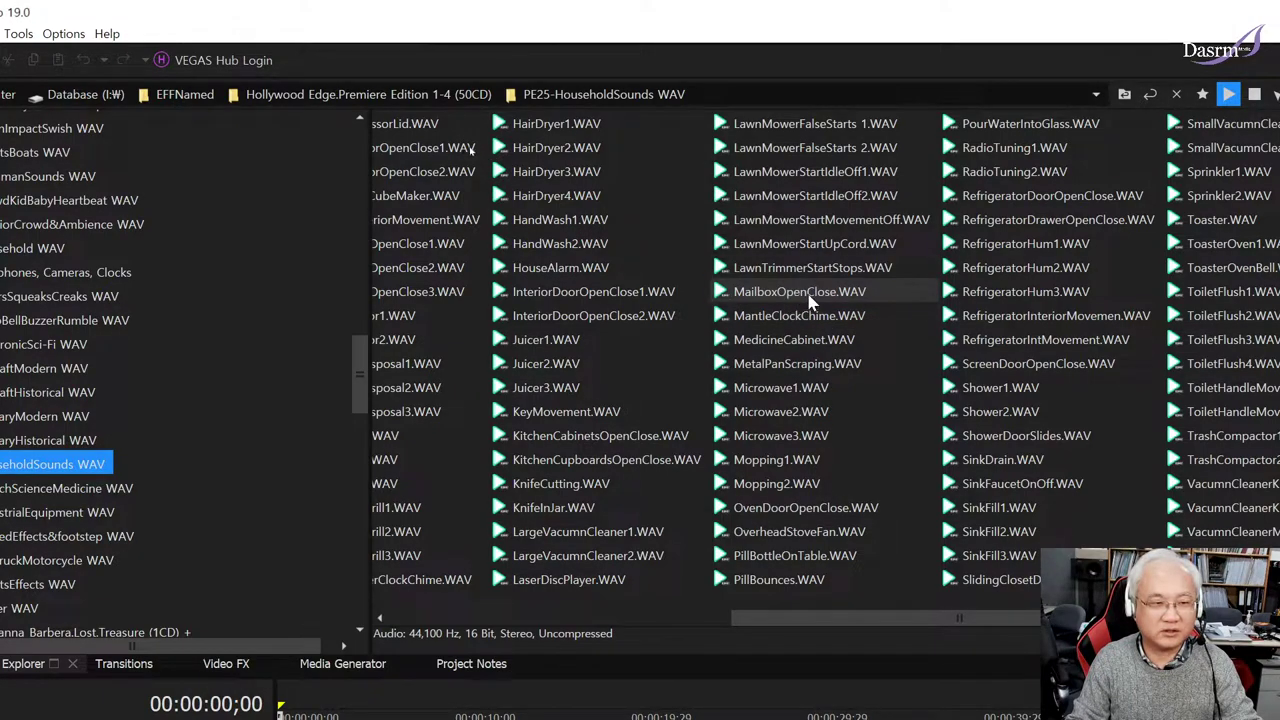
pyautogui.click(810, 297)
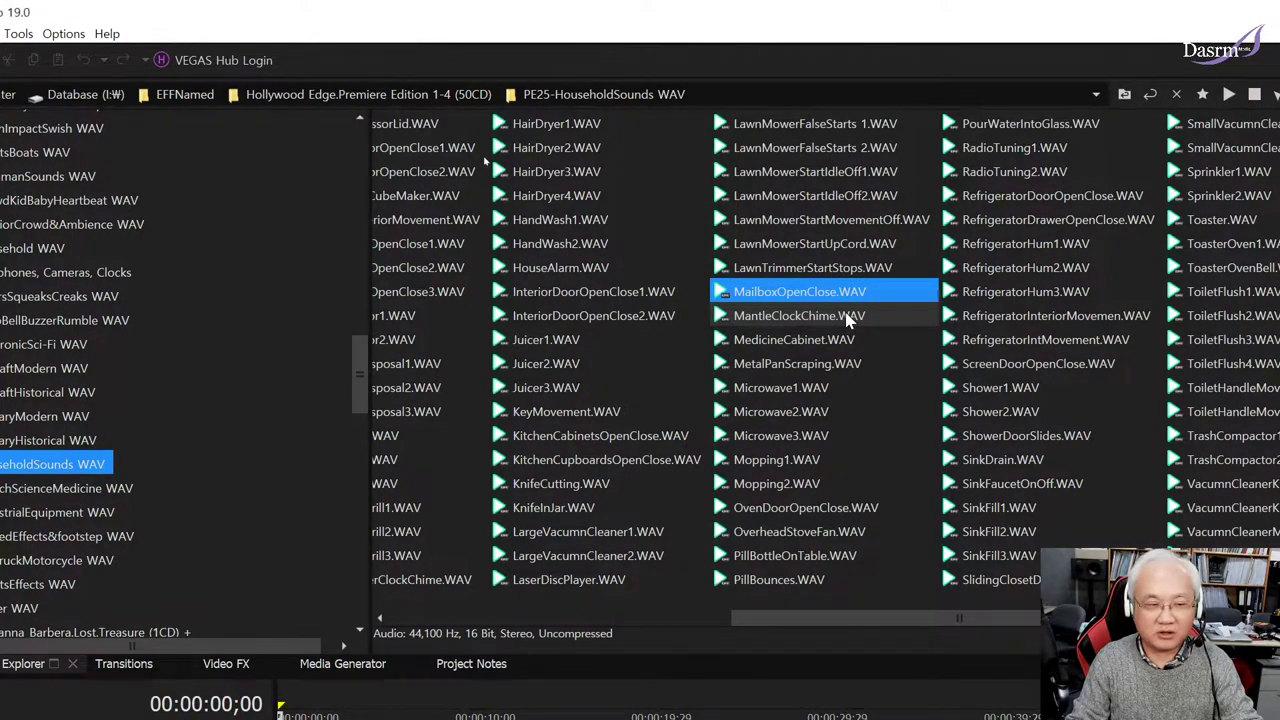
pyautogui.click(830, 340)
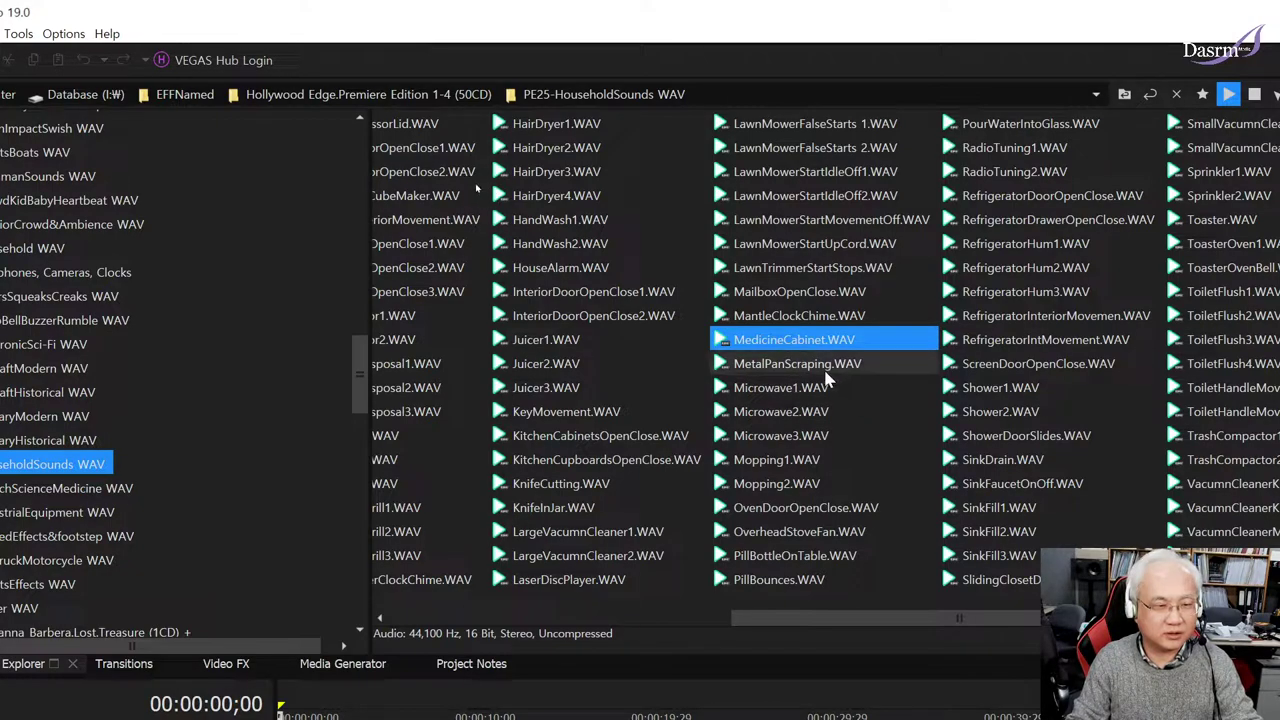
pyautogui.keyDown('ctrl'); pyautogui.click(830, 340); pyautogui.keyUp('ctrl')
pyautogui.click(834, 344)
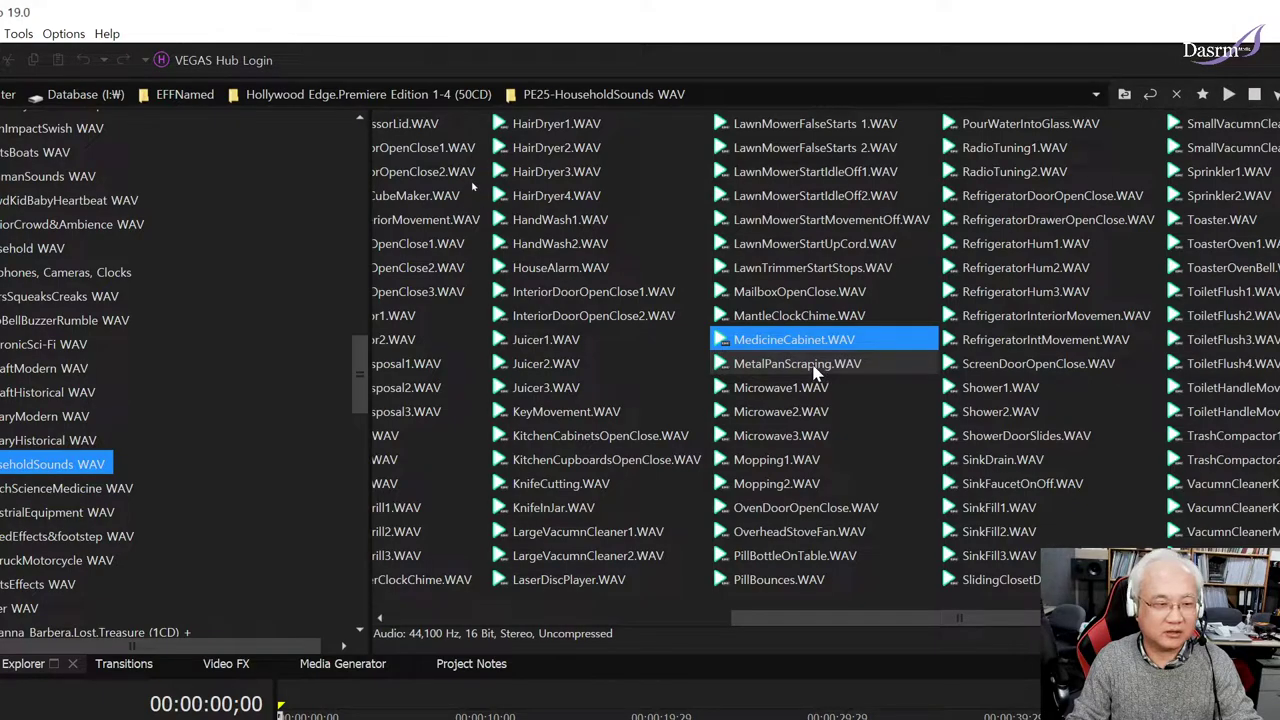
# Step: Audition Microwave1-3, Mopping1, OvenDoorOpenClose, PillBottleOnTable and RadioTuning1
pyautogui.click(830, 388)
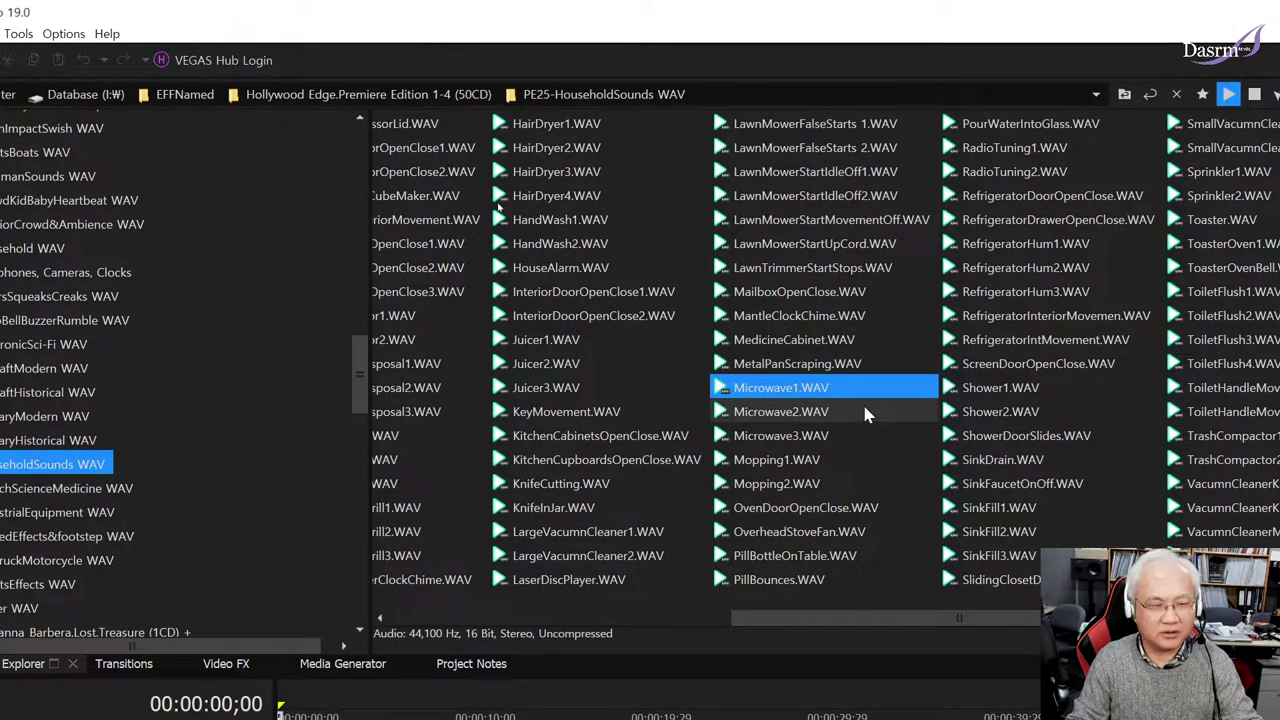
pyautogui.click(812, 413)
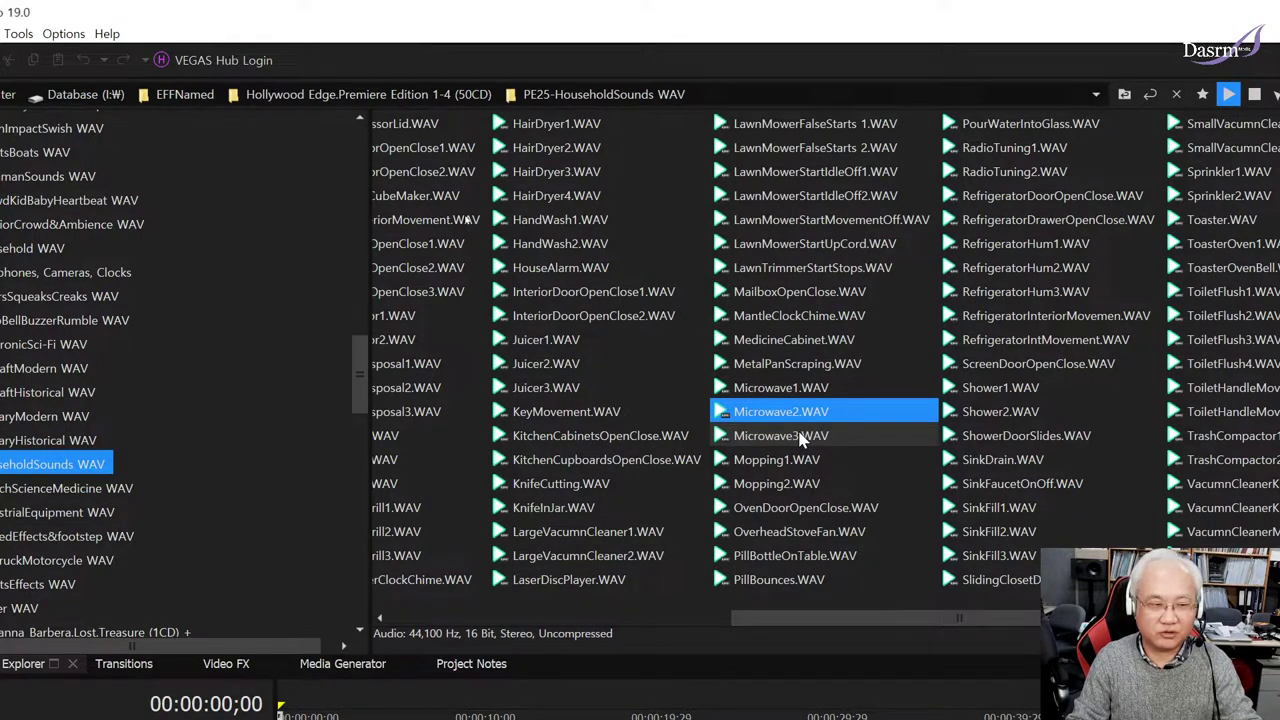
pyautogui.click(822, 443)
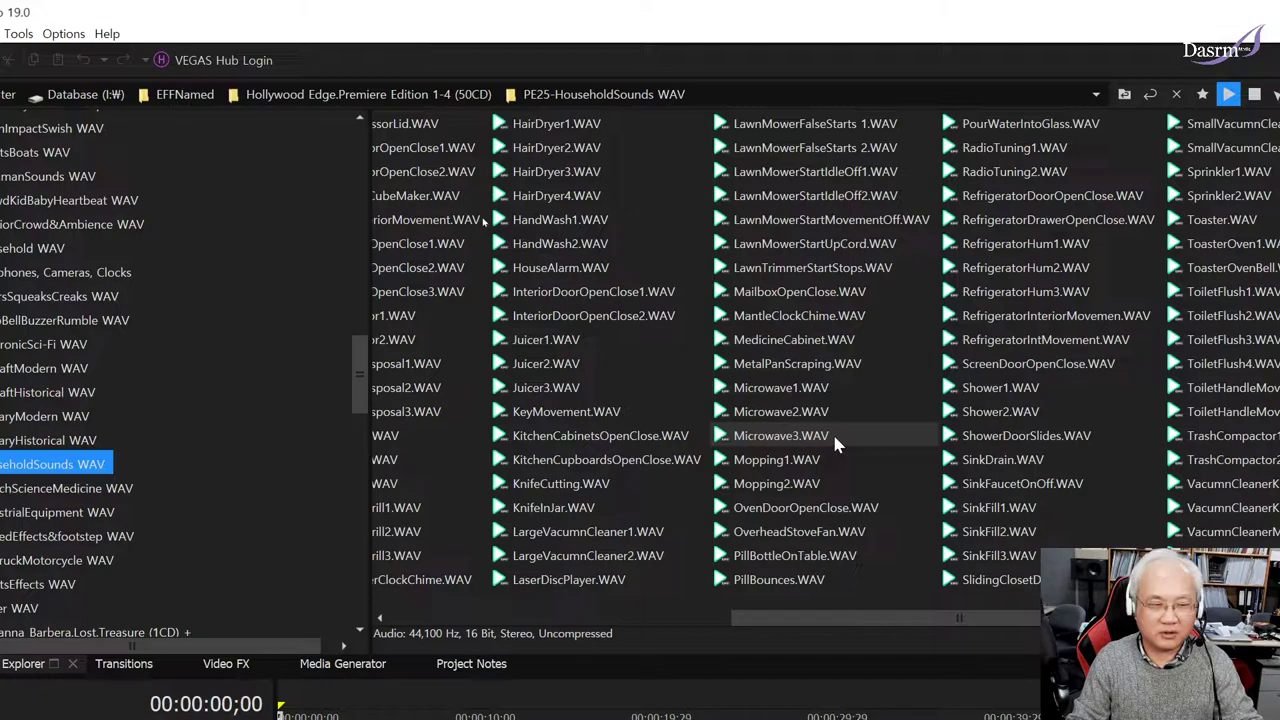
pyautogui.click(834, 437)
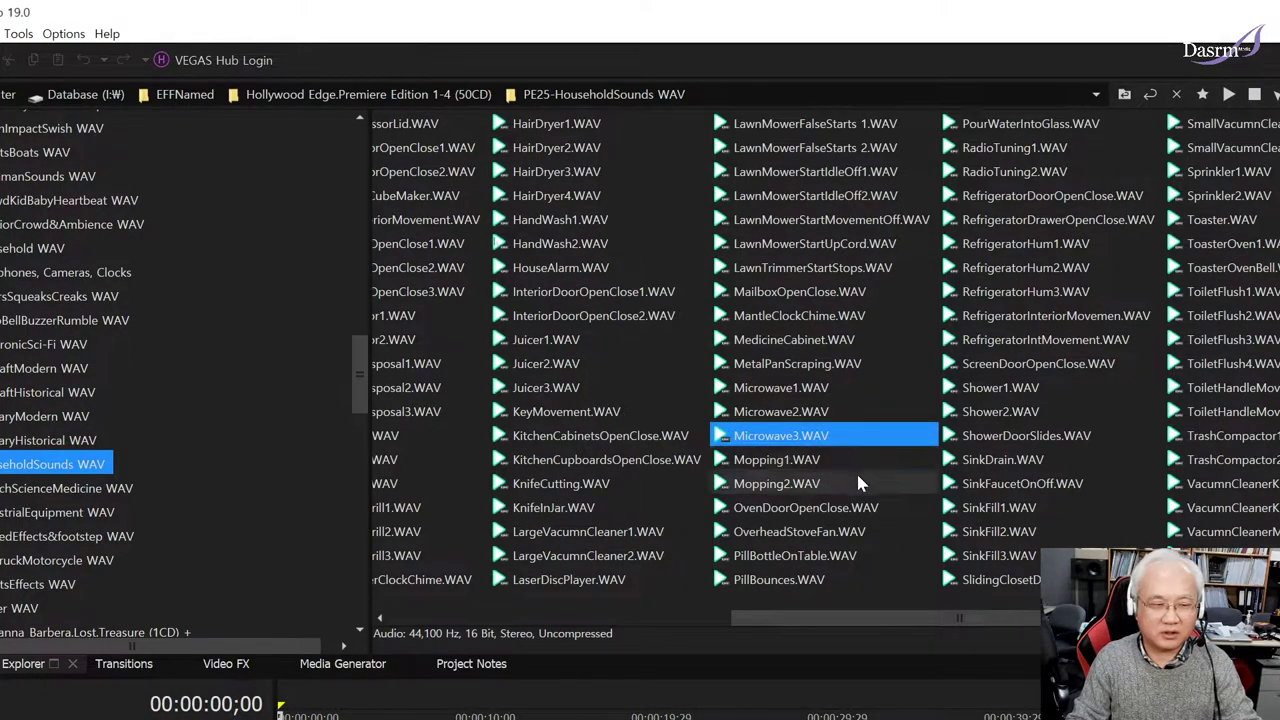
pyautogui.click(780, 466)
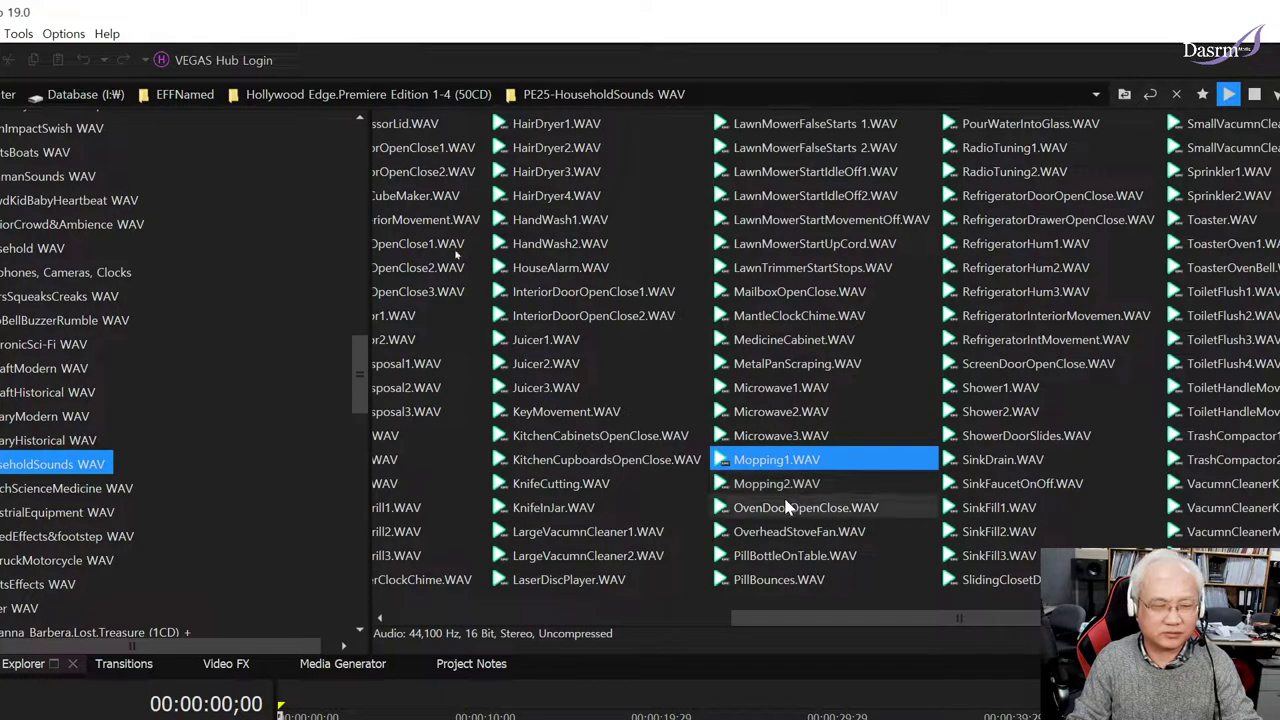
pyautogui.click(830, 509)
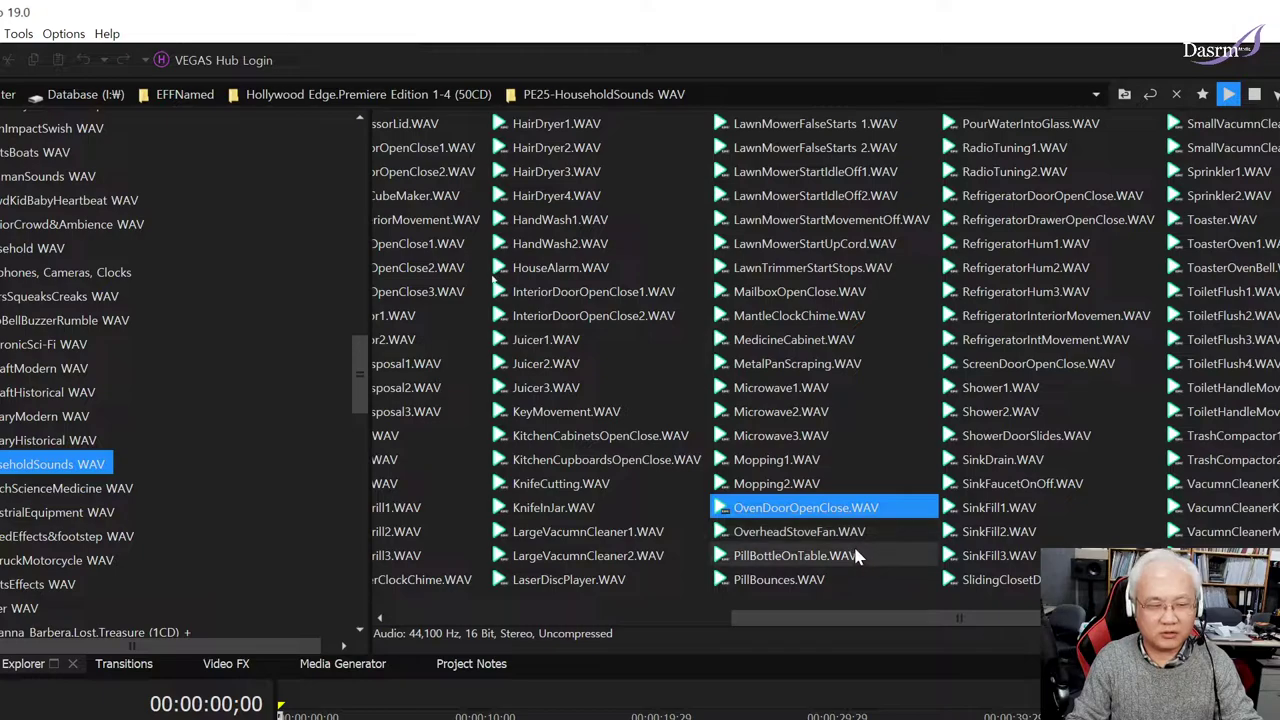
pyautogui.click(820, 560)
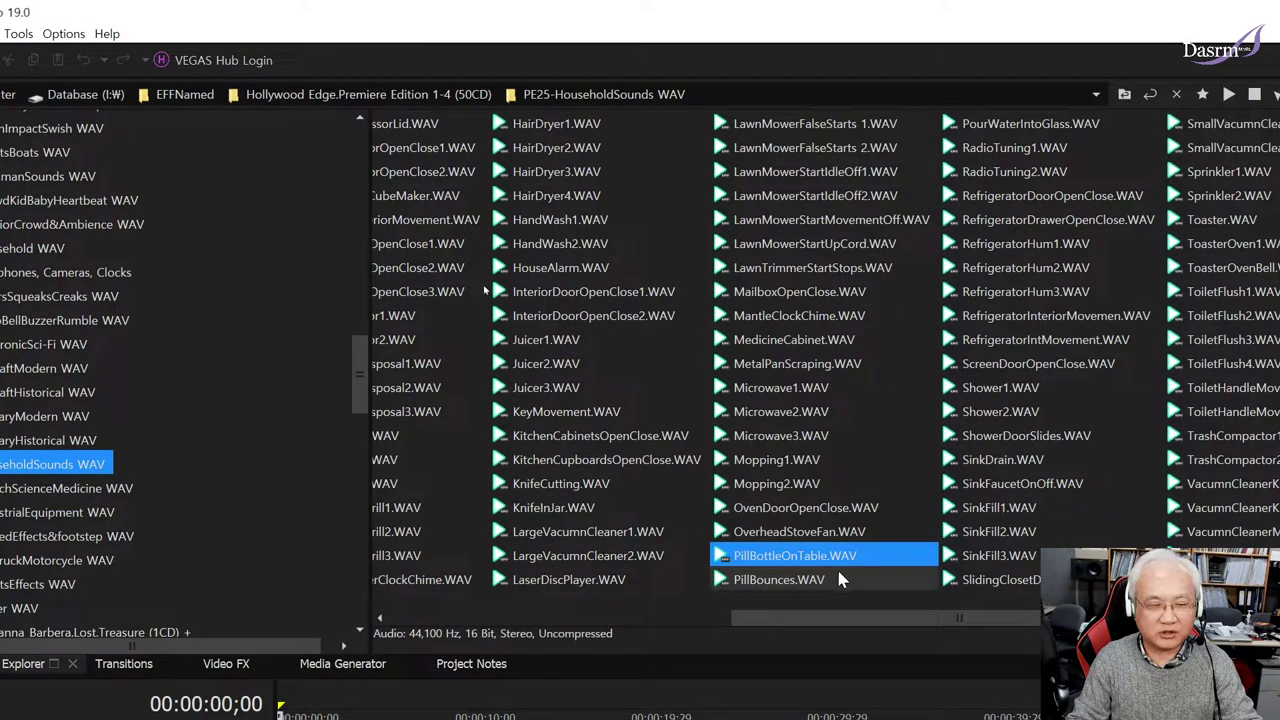
pyautogui.click(1034, 150)
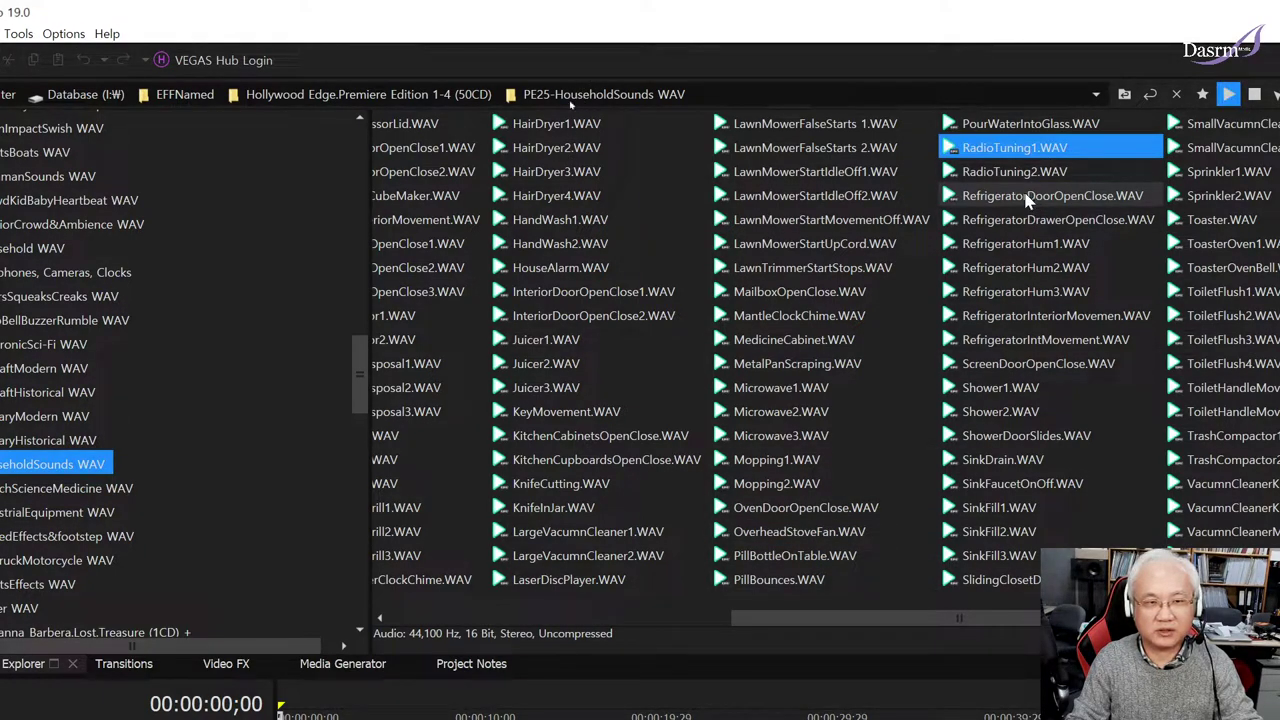
pyautogui.hscroll(-1, 1000, 215)
# Step: Audition RadioTuning2, RefrigeratorHum1 (played twice) and RefrigeratorHum2
pyautogui.hscroll(1, 995, 220)
pyautogui.hscroll(1, 988, 225)
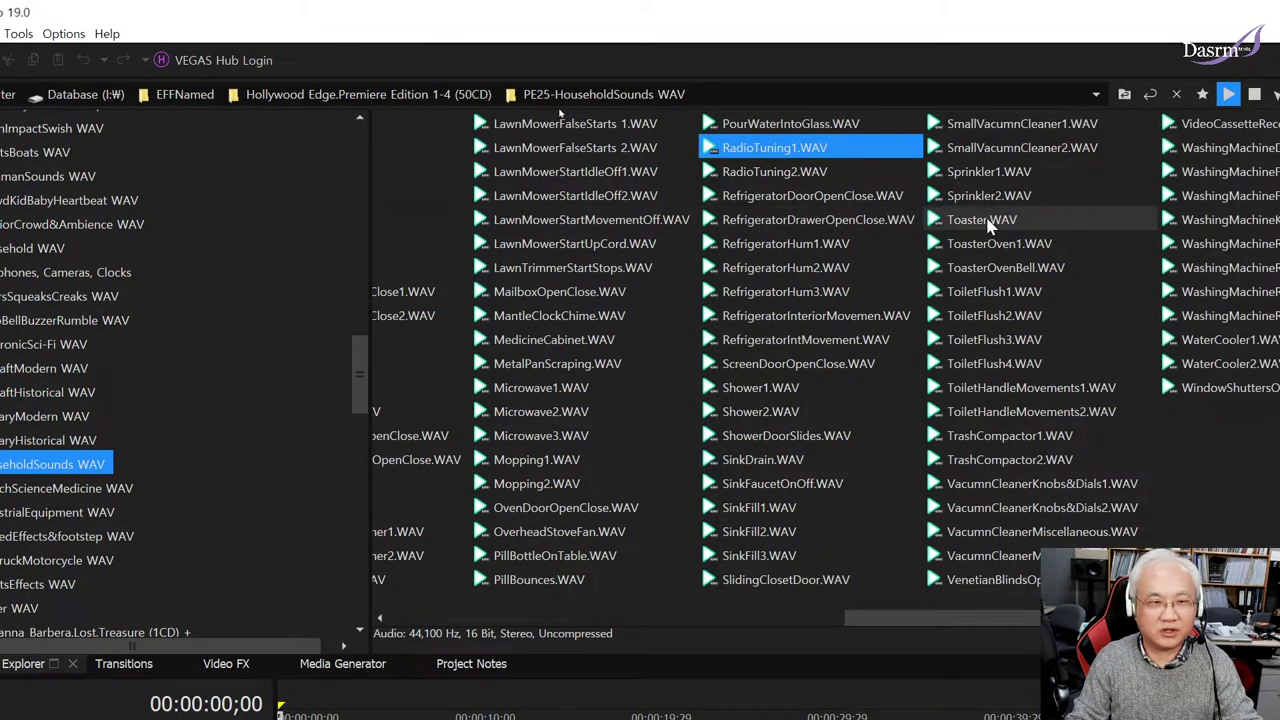
pyautogui.click(805, 174)
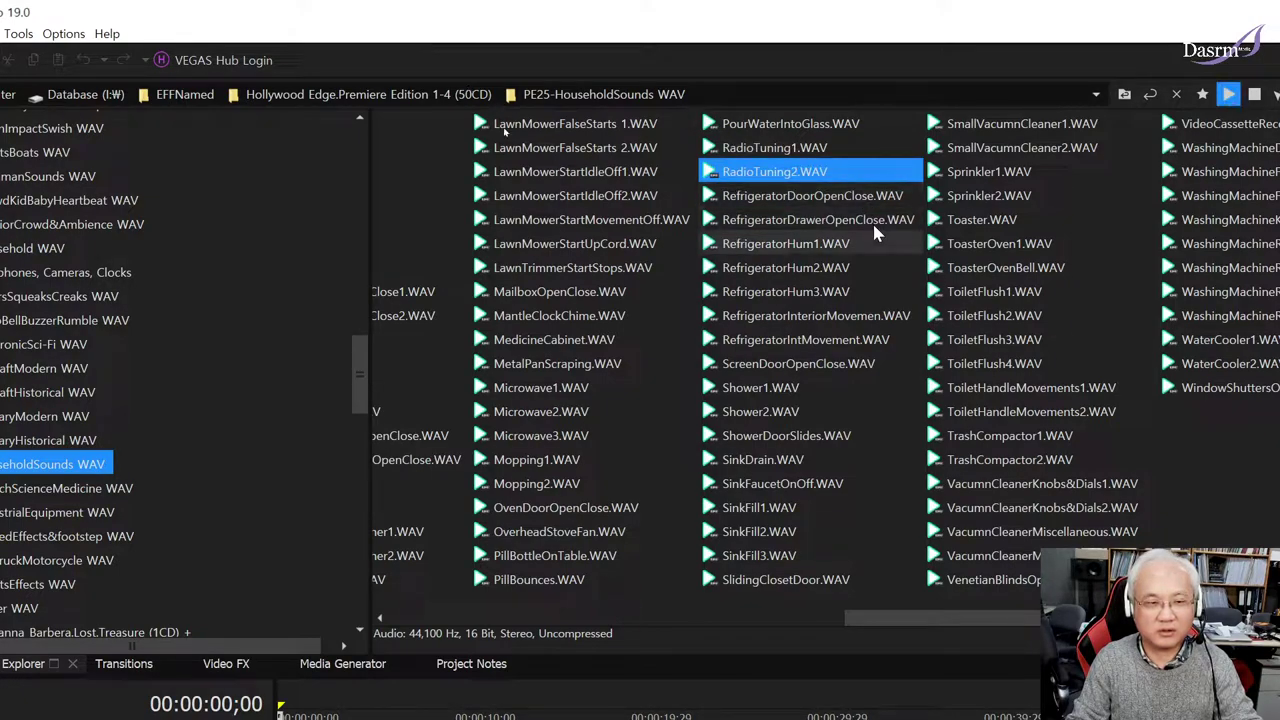
pyautogui.click(798, 245)
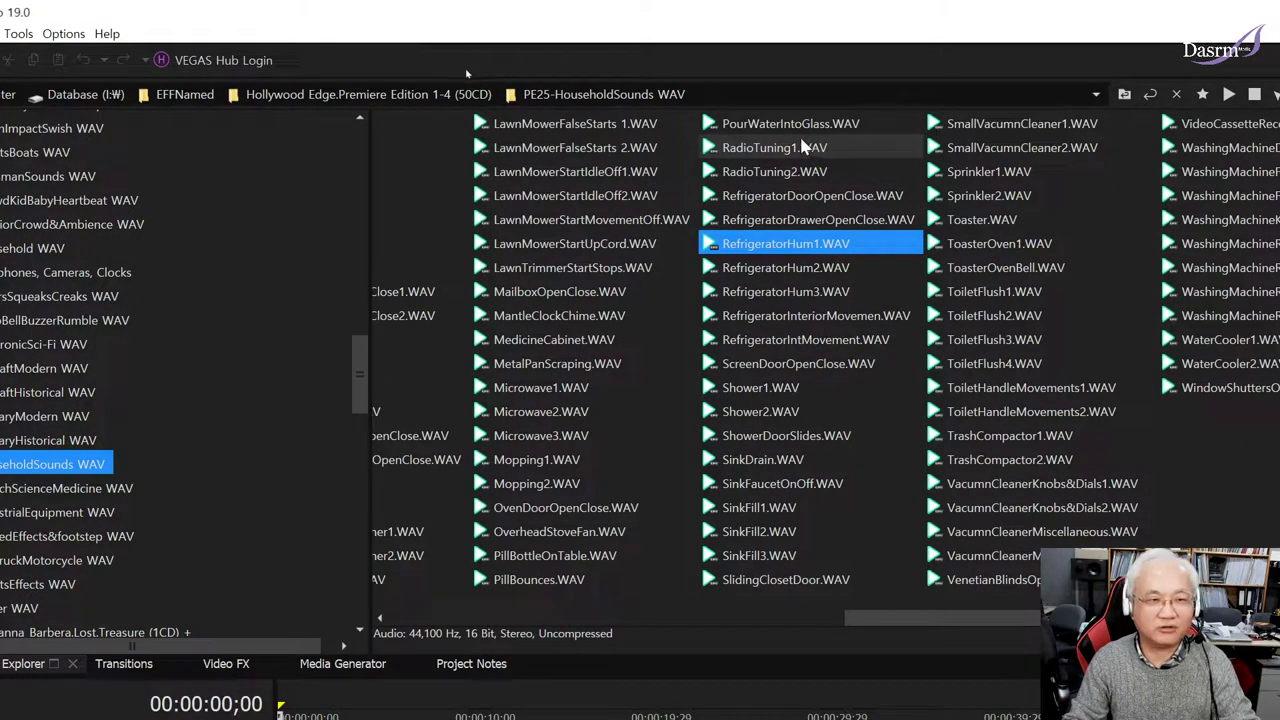
pyautogui.click(845, 160)
pyautogui.click(852, 155)
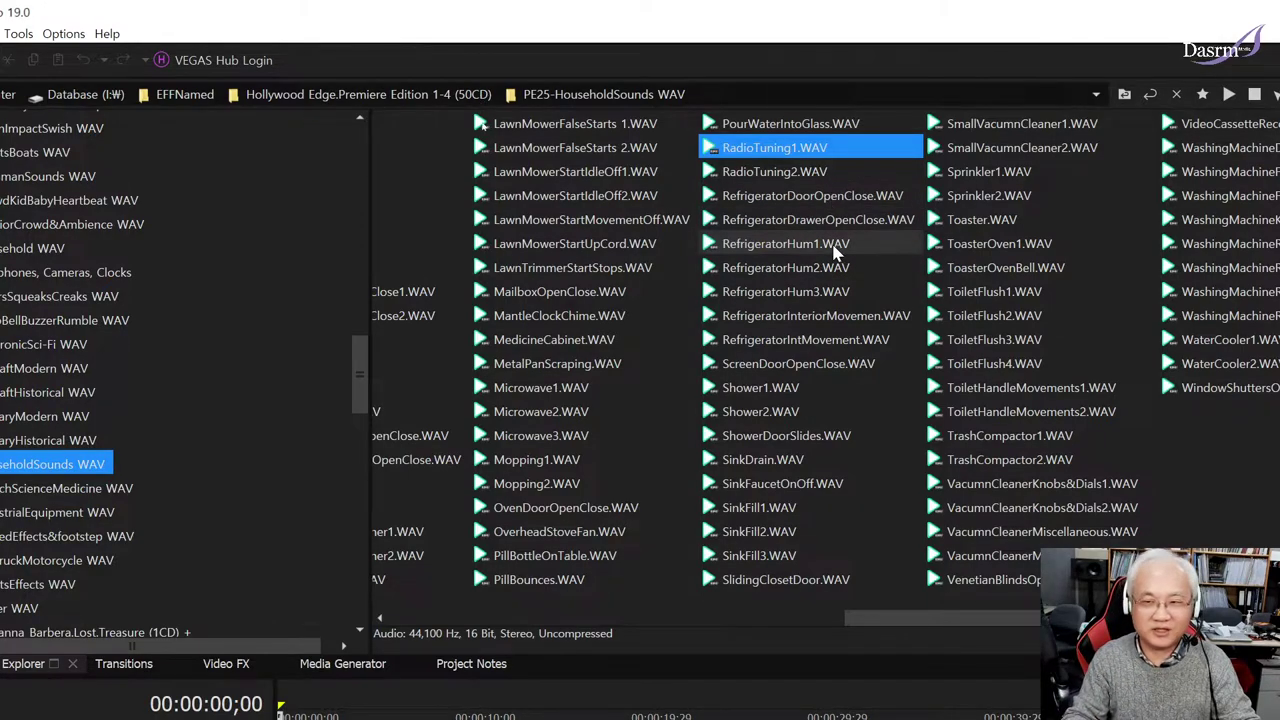
pyautogui.click(835, 250)
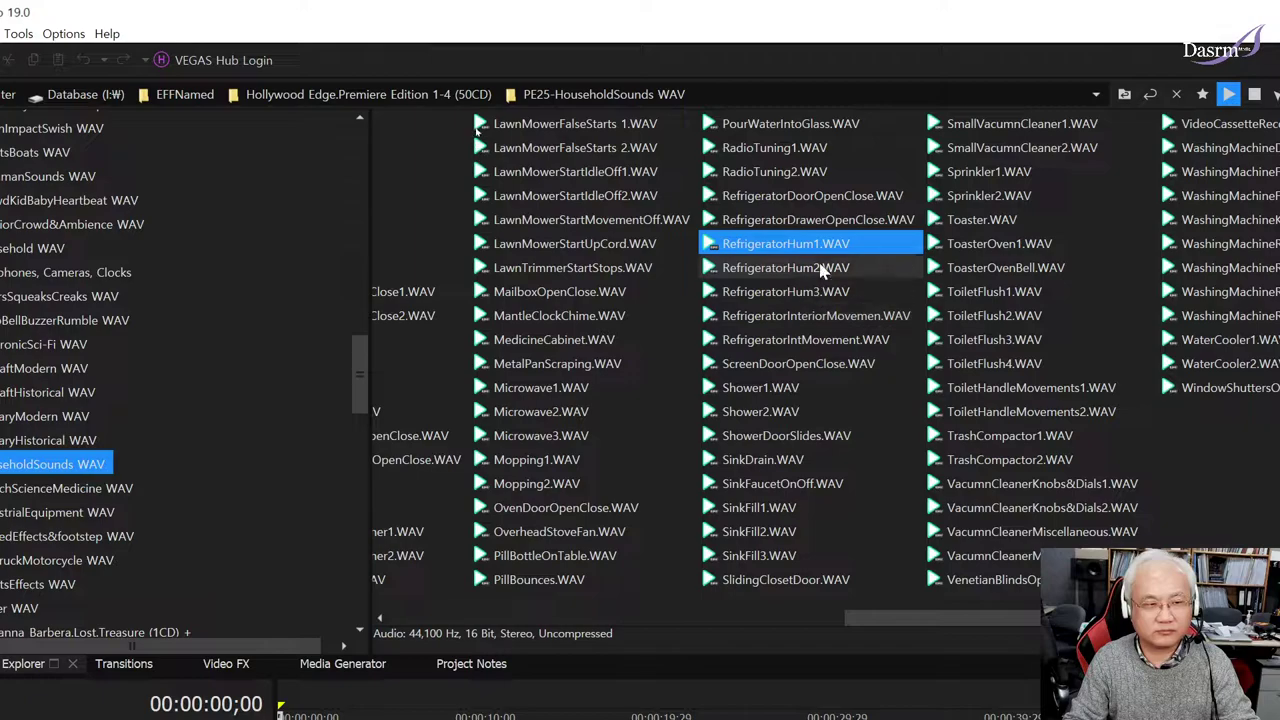
pyautogui.click(832, 268)
pyautogui.click(838, 270)
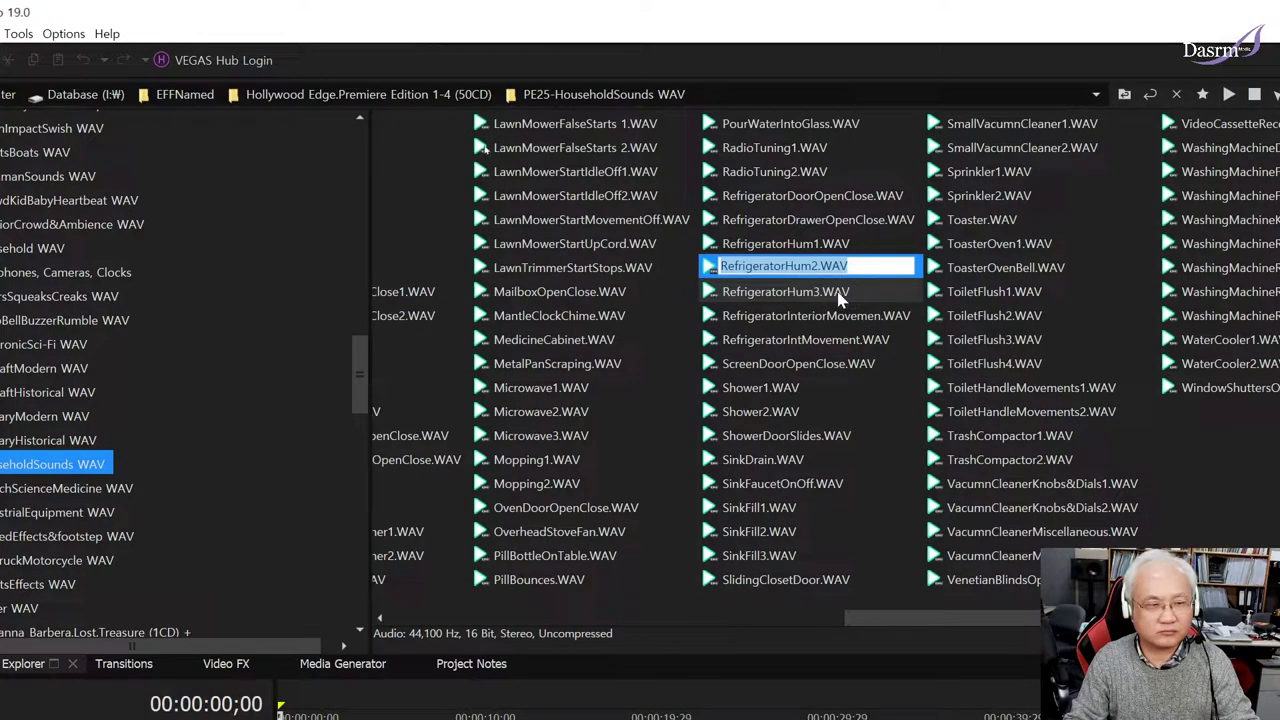
# Step: Audition RefrigeratorHum3, the refrigerator movement sounds, ScreenDoorOpenClose, Shower1-2, ShowerDoorSlides, SinkFaucetOnOff and SinkFill1
pyautogui.click(848, 296)
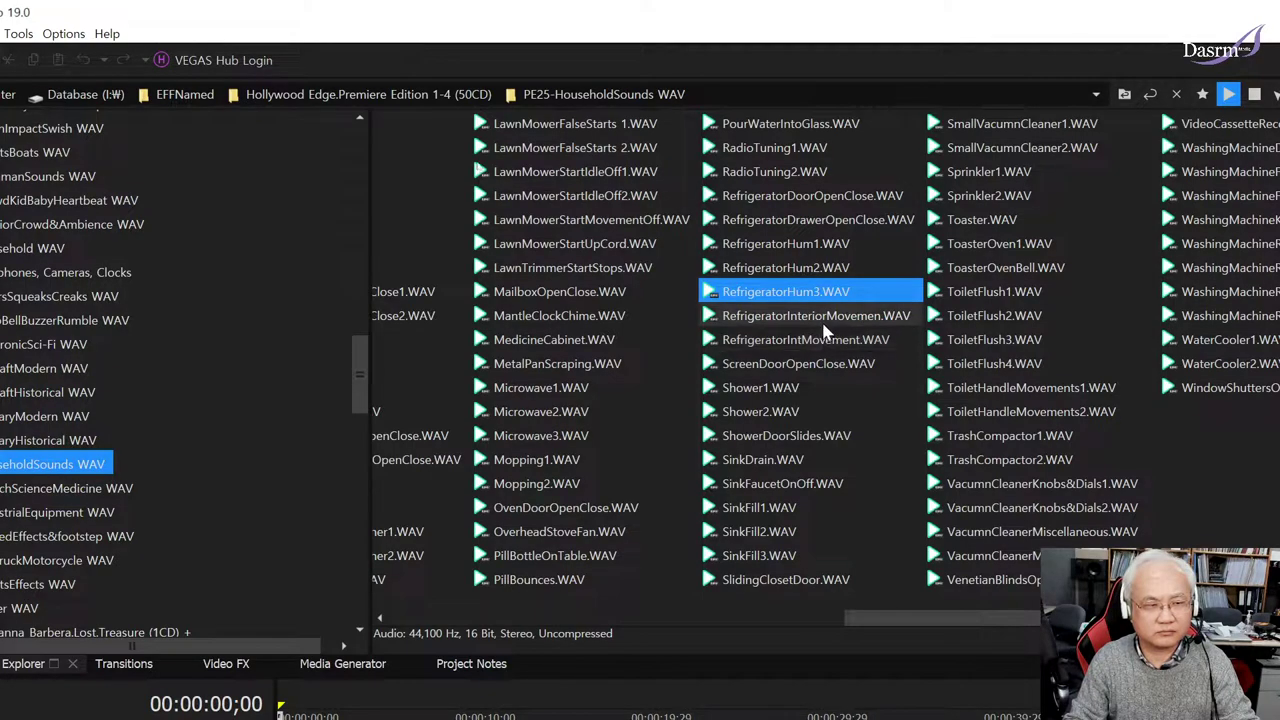
pyautogui.click(828, 318)
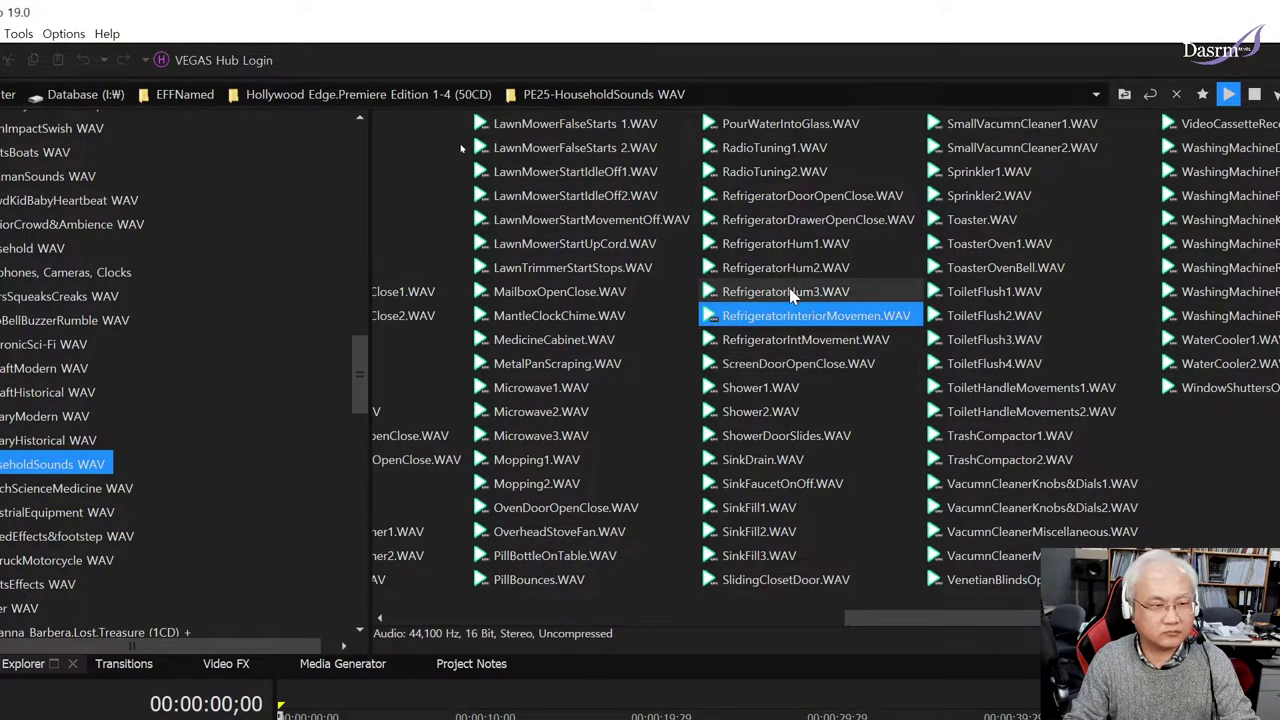
pyautogui.click(800, 344)
pyautogui.click(780, 368)
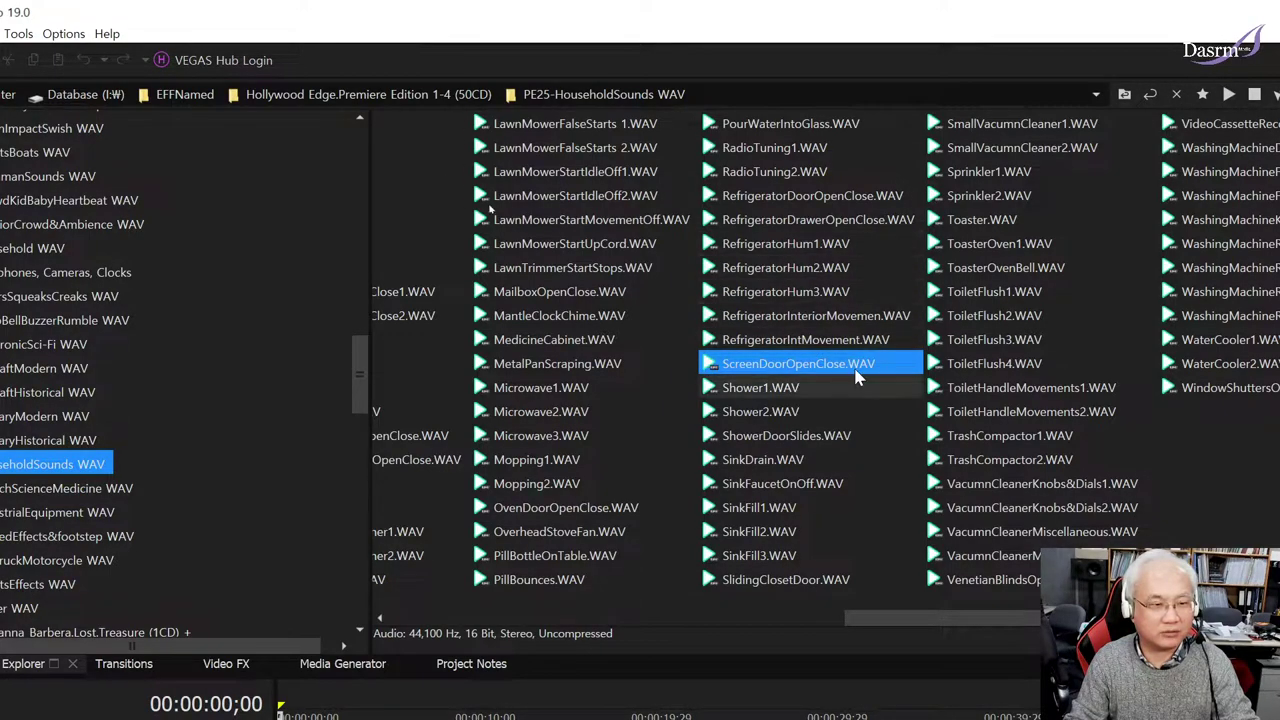
pyautogui.click(798, 396)
pyautogui.click(798, 396)
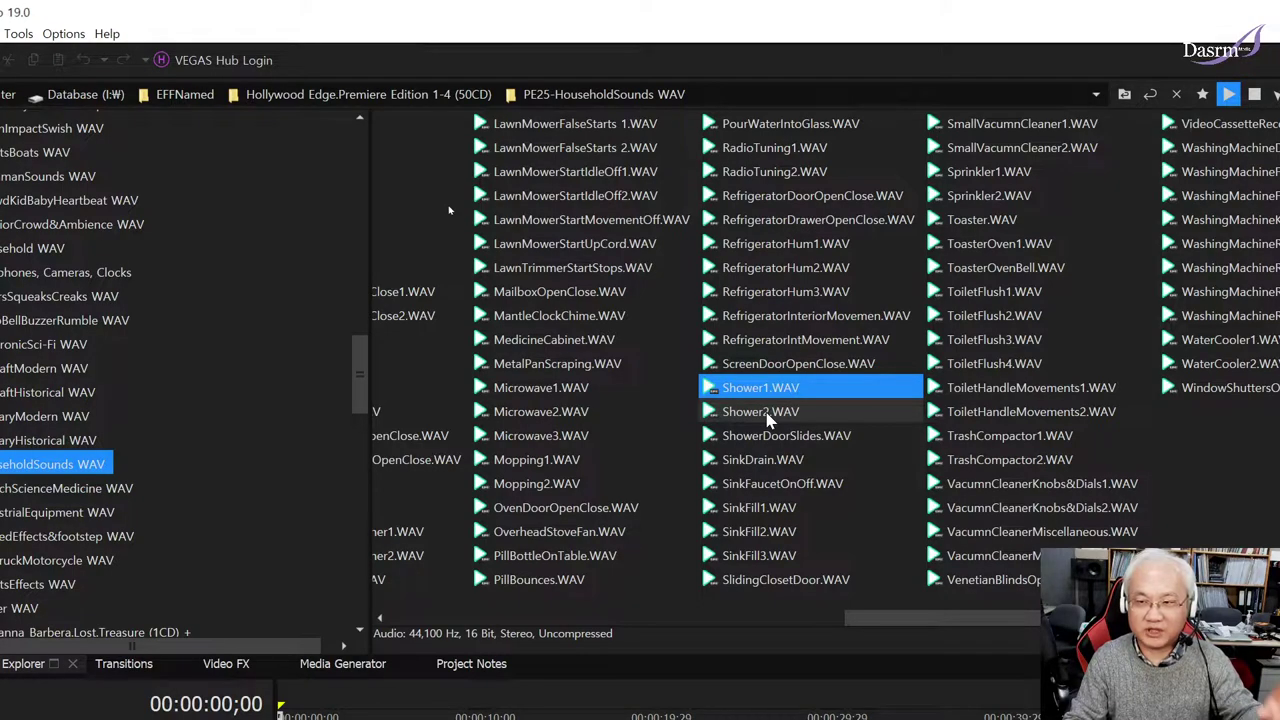
pyautogui.click(768, 420)
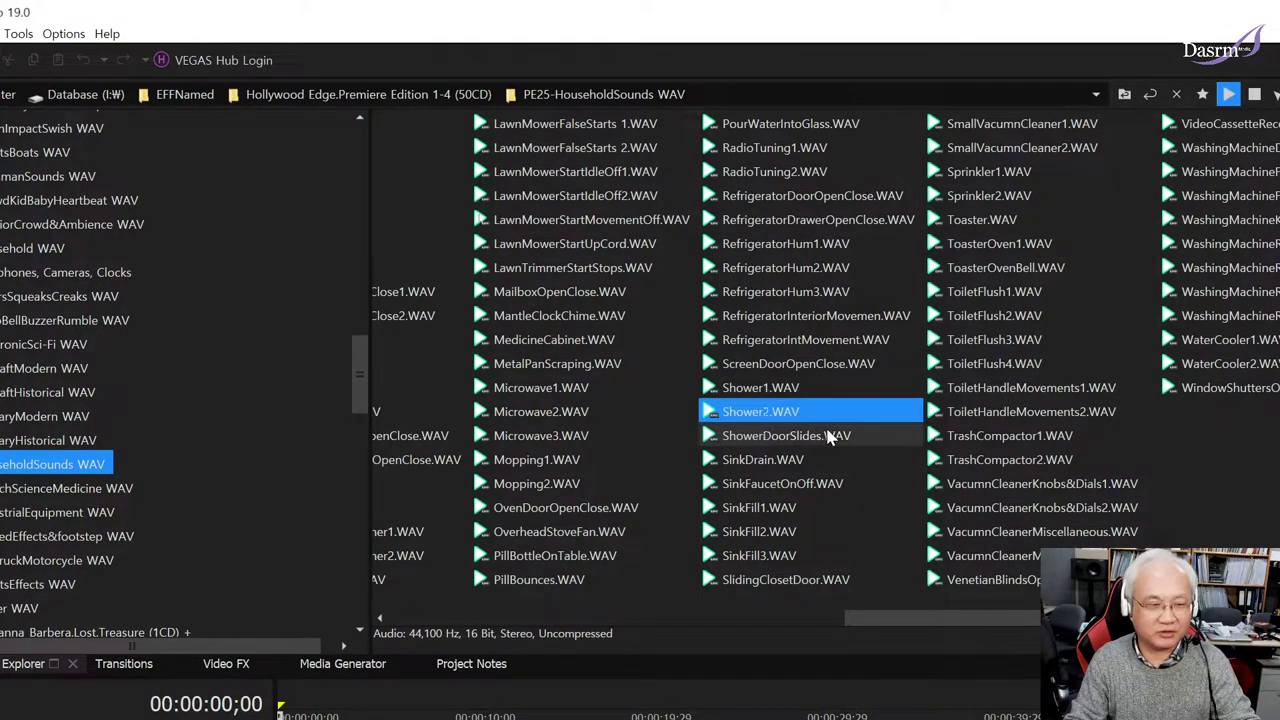
pyautogui.click(818, 438)
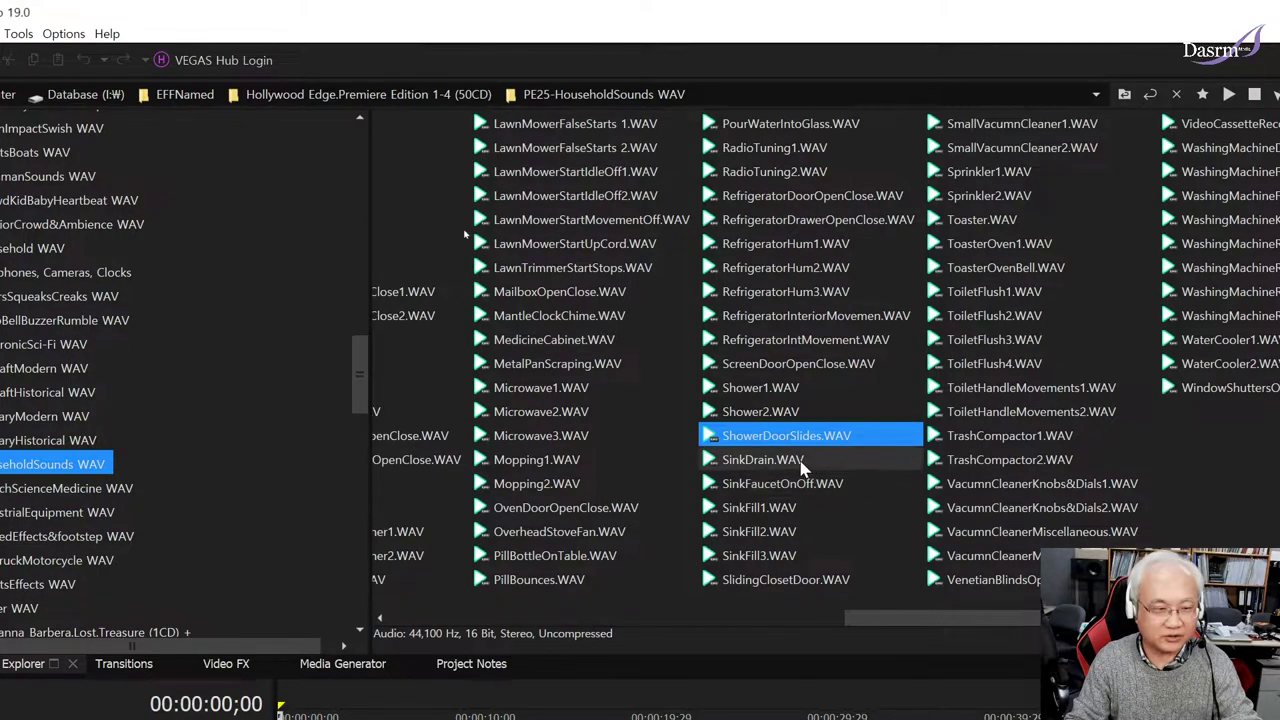
pyautogui.click(848, 483)
pyautogui.click(843, 512)
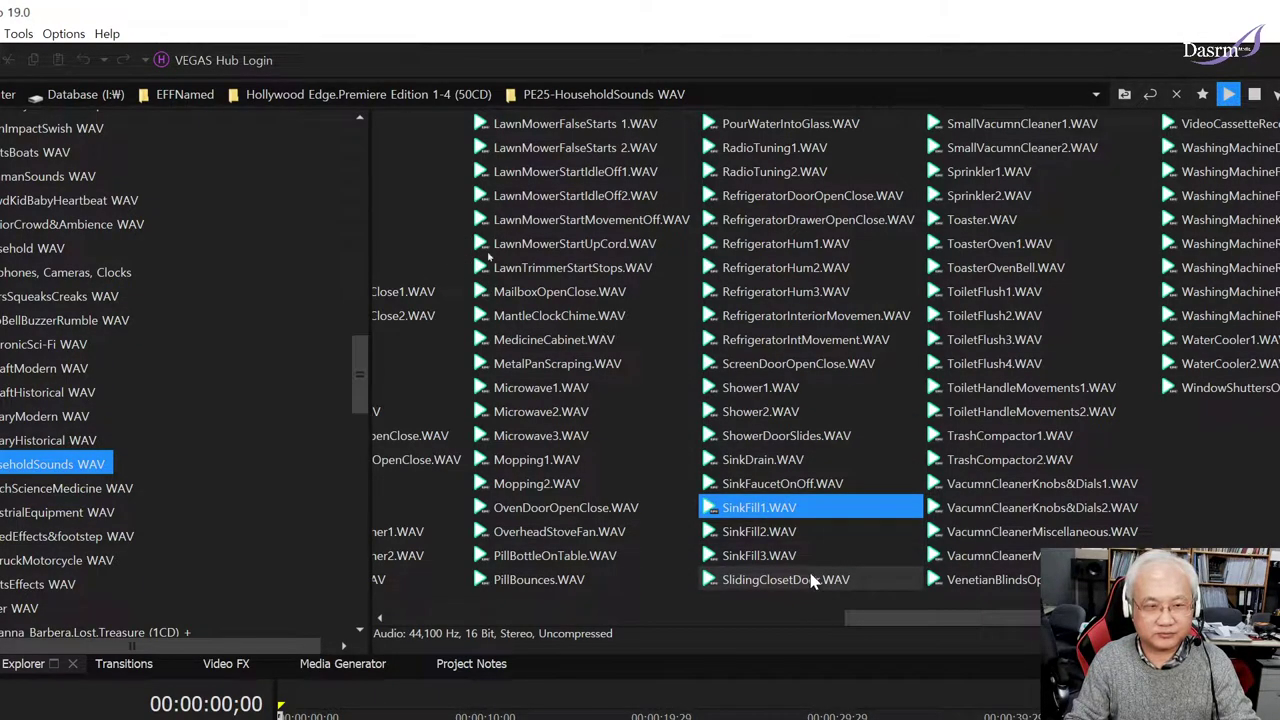
# Step: Audition Sprinkler1-2, Toaster, ToasterOven1, ToiletFlush1 and ToiletFlush2
pyautogui.click(1005, 174)
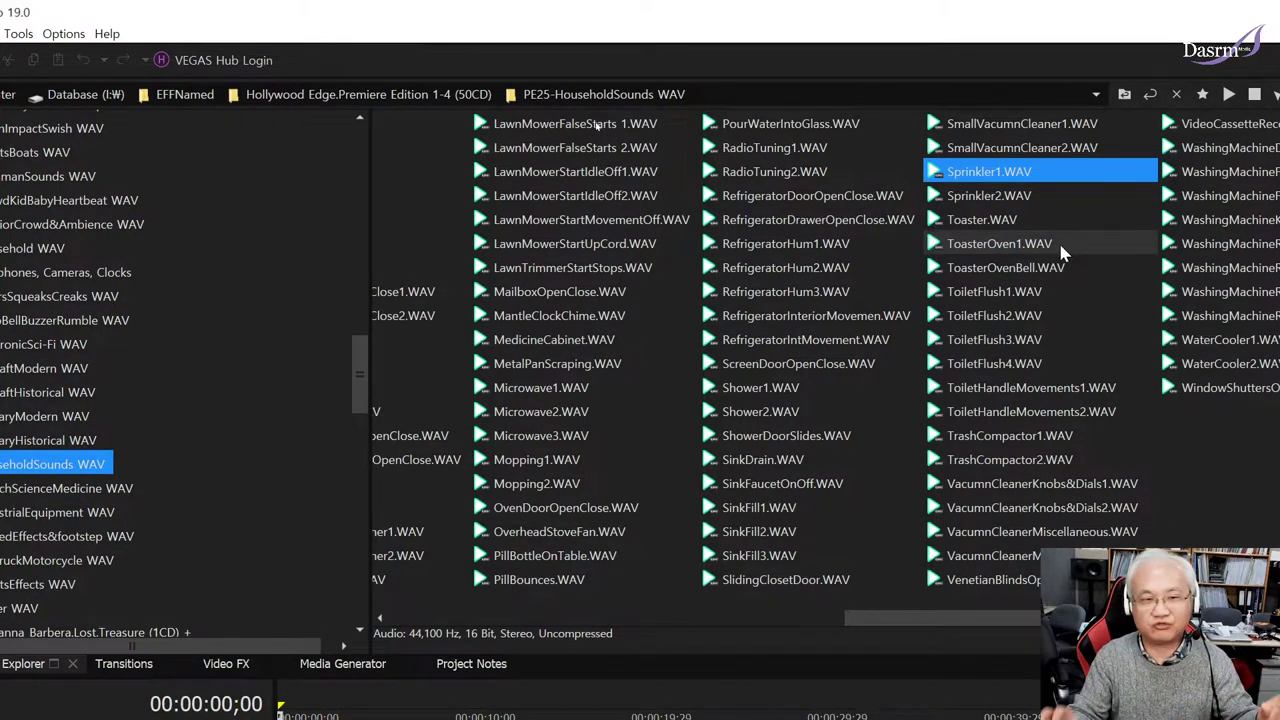
pyautogui.click(1007, 197)
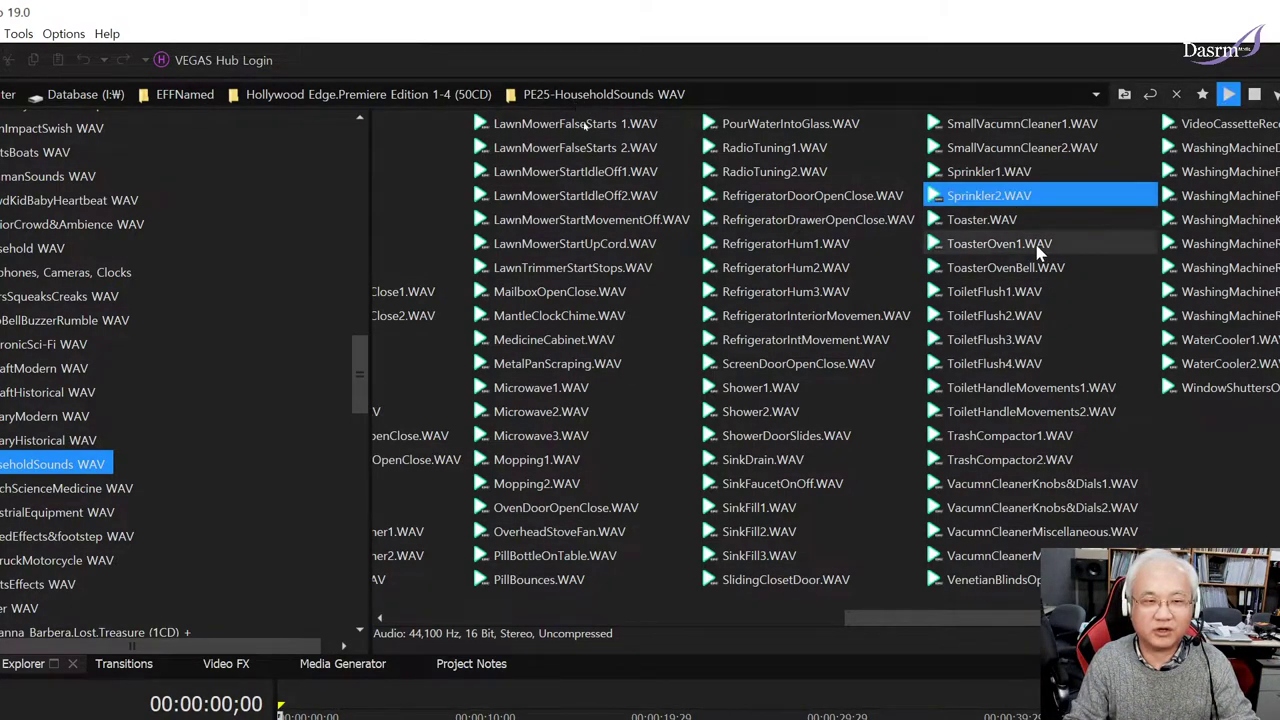
pyautogui.click(1035, 221)
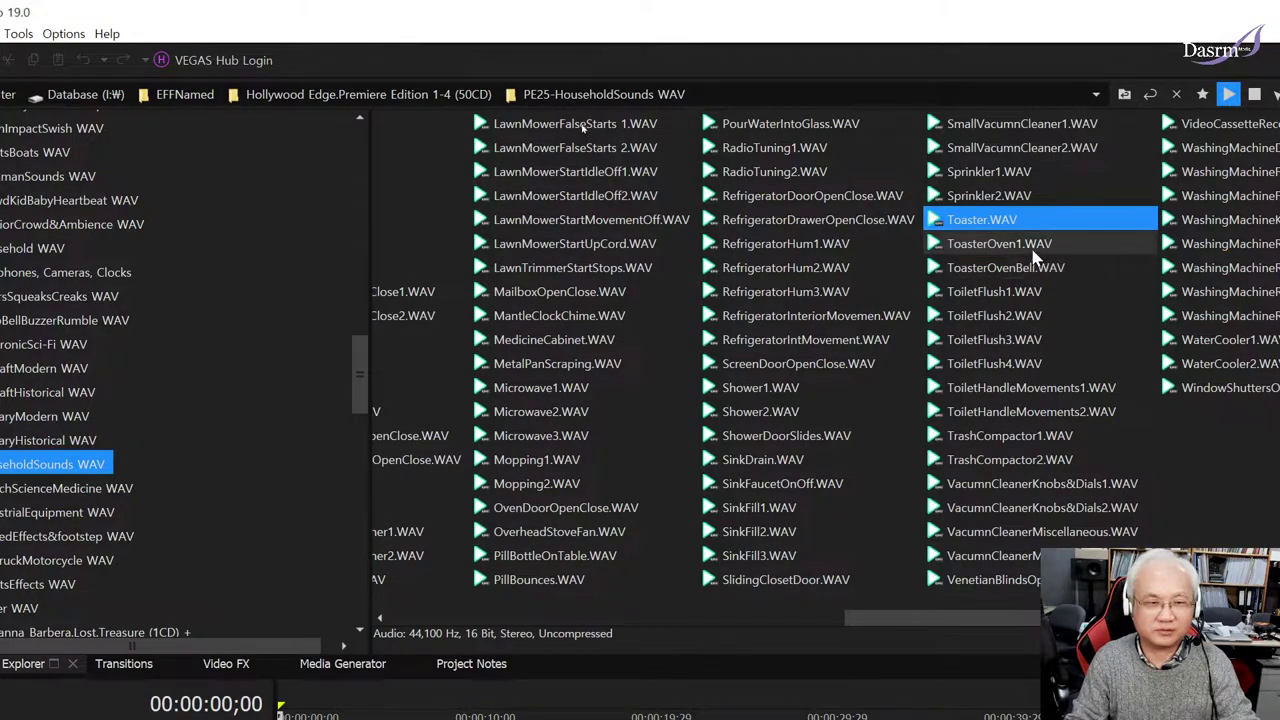
pyautogui.click(1038, 248)
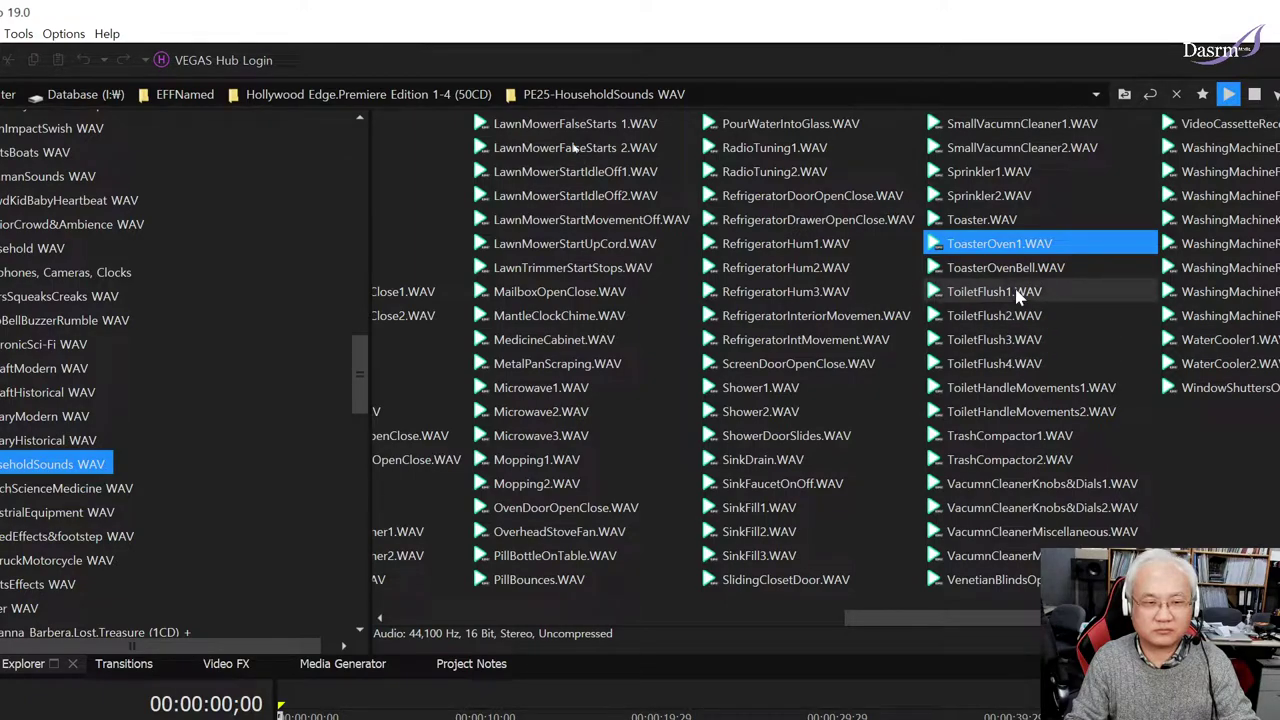
pyautogui.click(1018, 293)
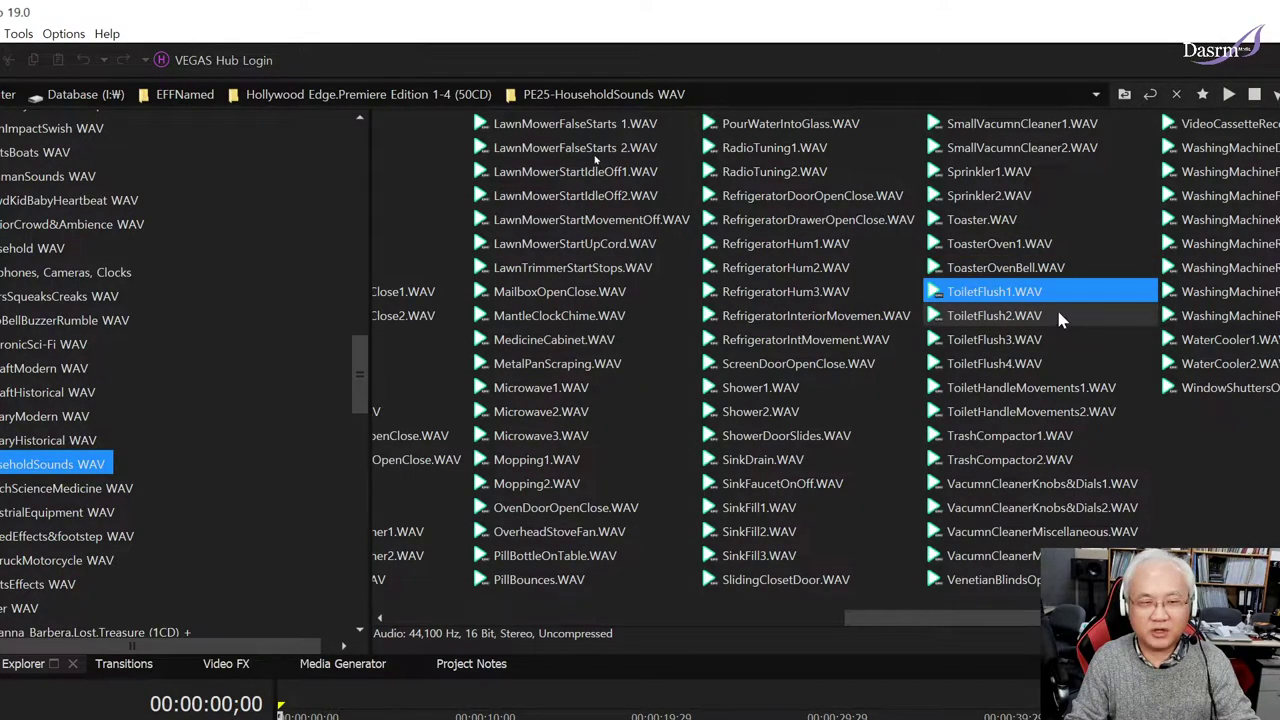
pyautogui.press('space')
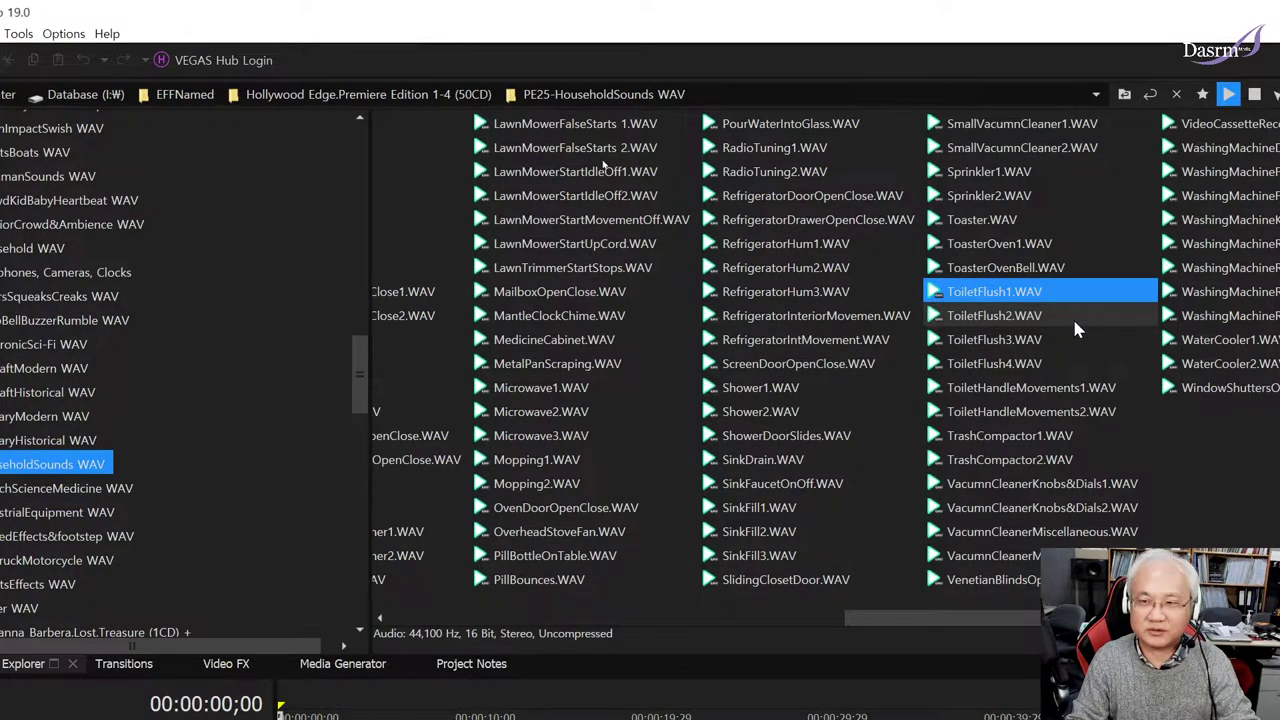
pyautogui.click(1072, 316)
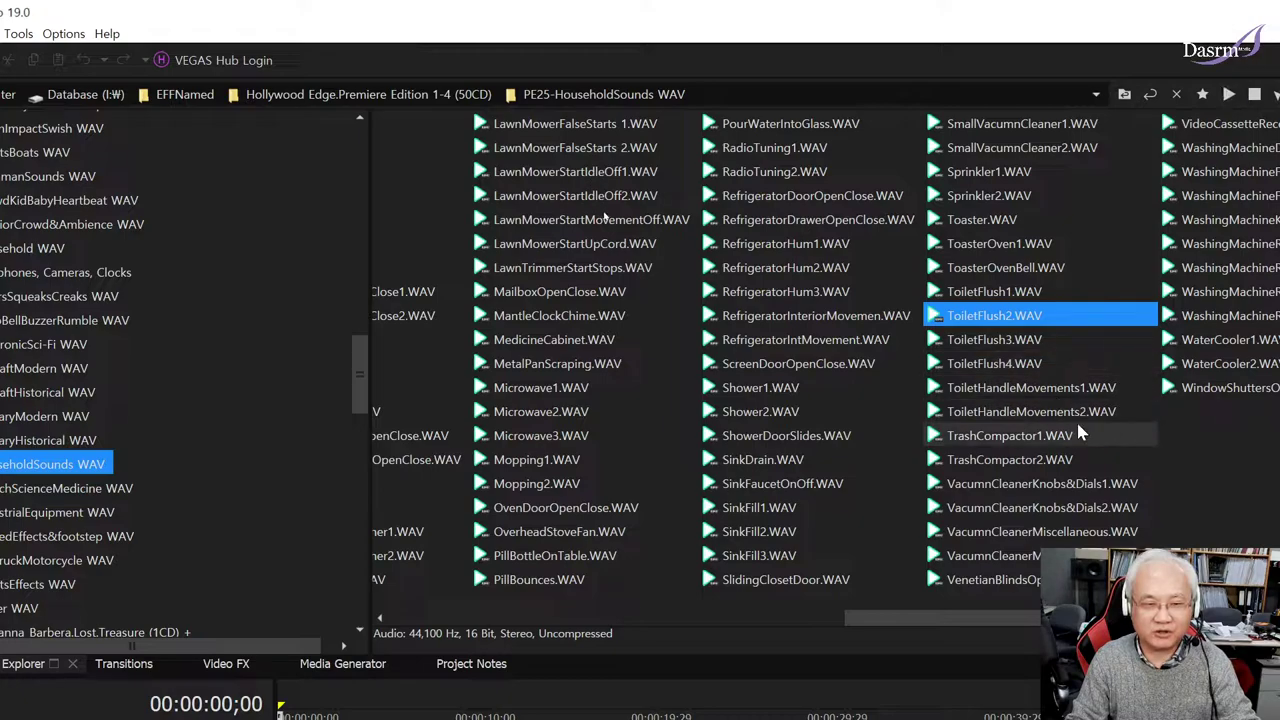
# Step: Audition ToiletHandleMovements1, then TrashCompactor1 and TrashCompactor2, replaying both
pyautogui.press('Down')
pyautogui.press('Down')
pyautogui.press('Down')
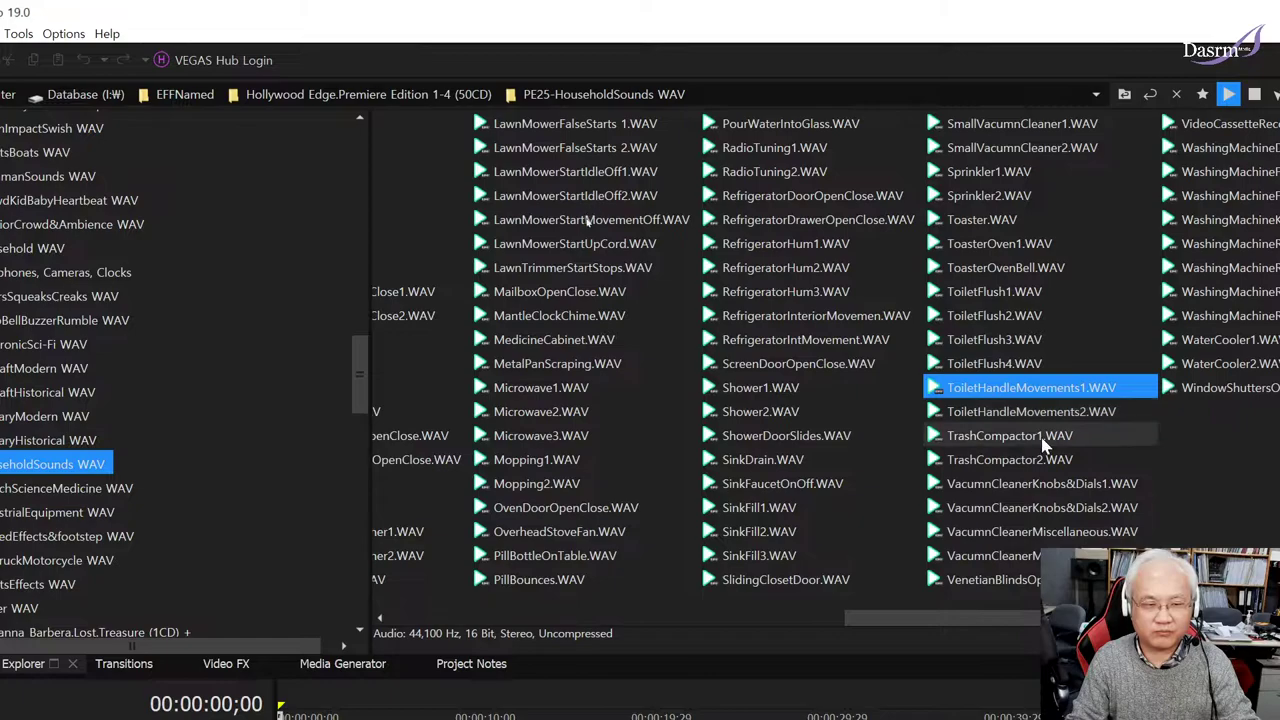
pyautogui.click(1050, 436)
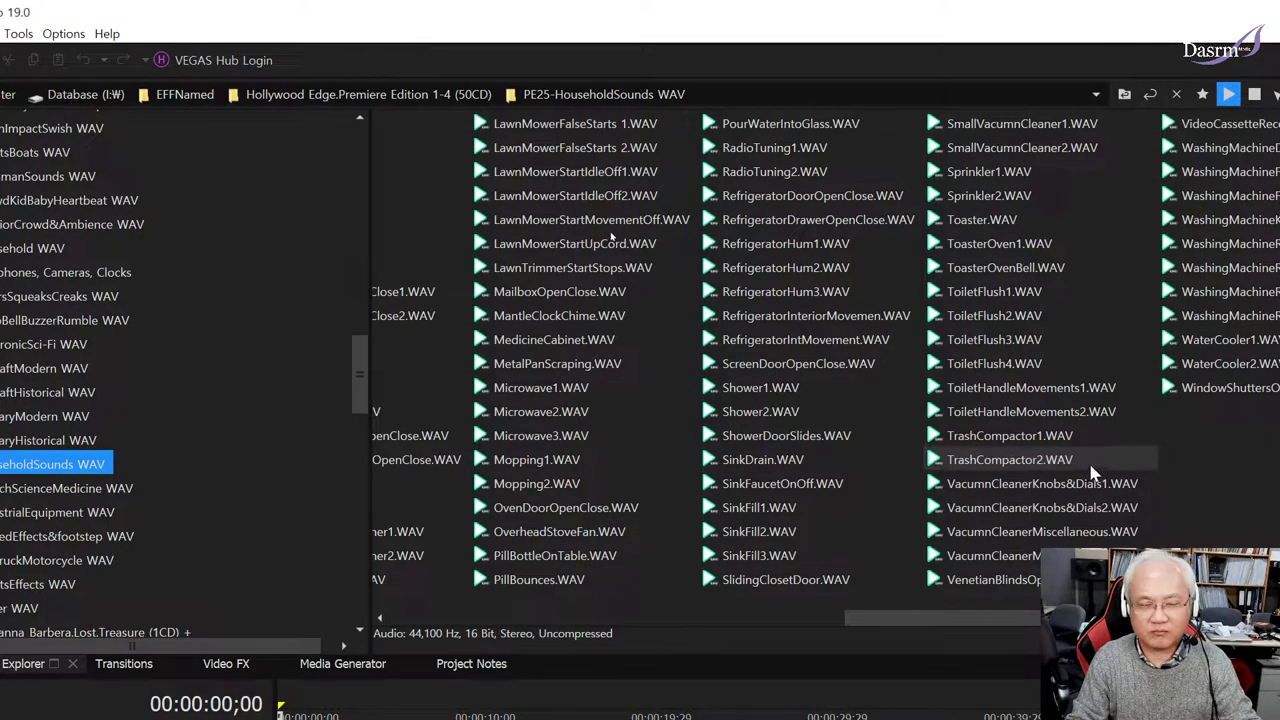
pyautogui.click(1088, 470)
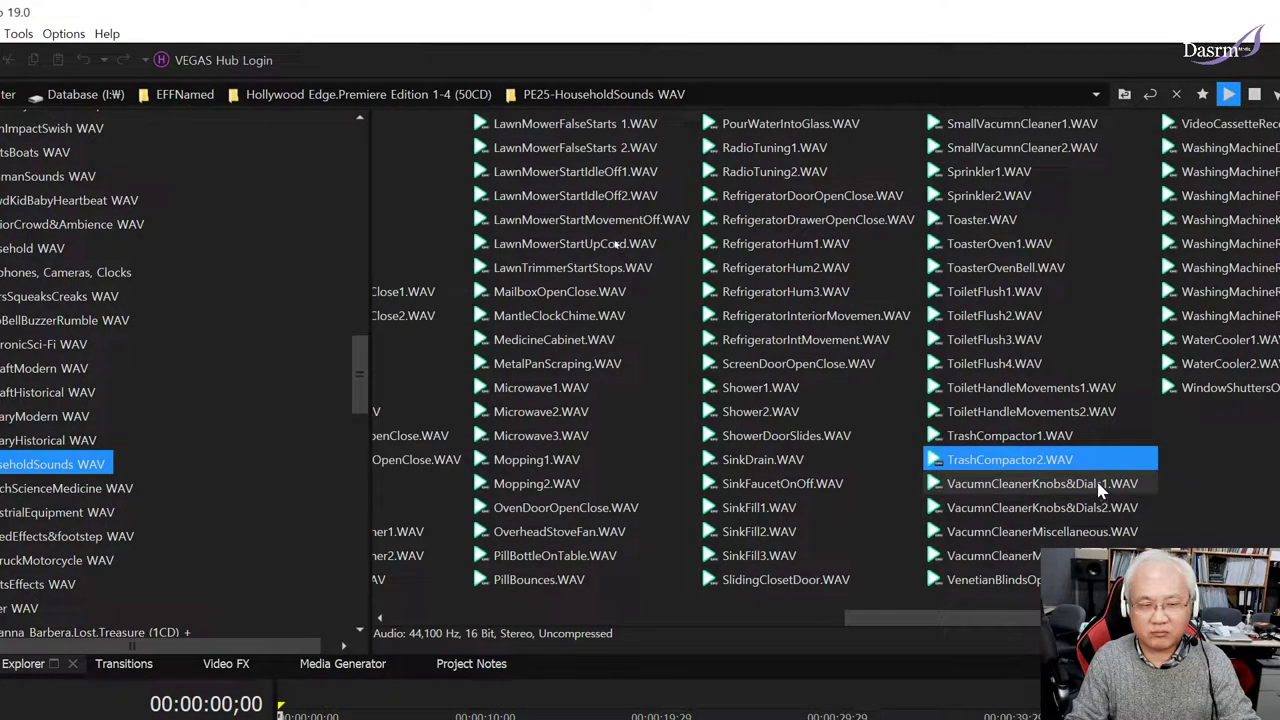
pyautogui.scroll(-1, 1041, 458)
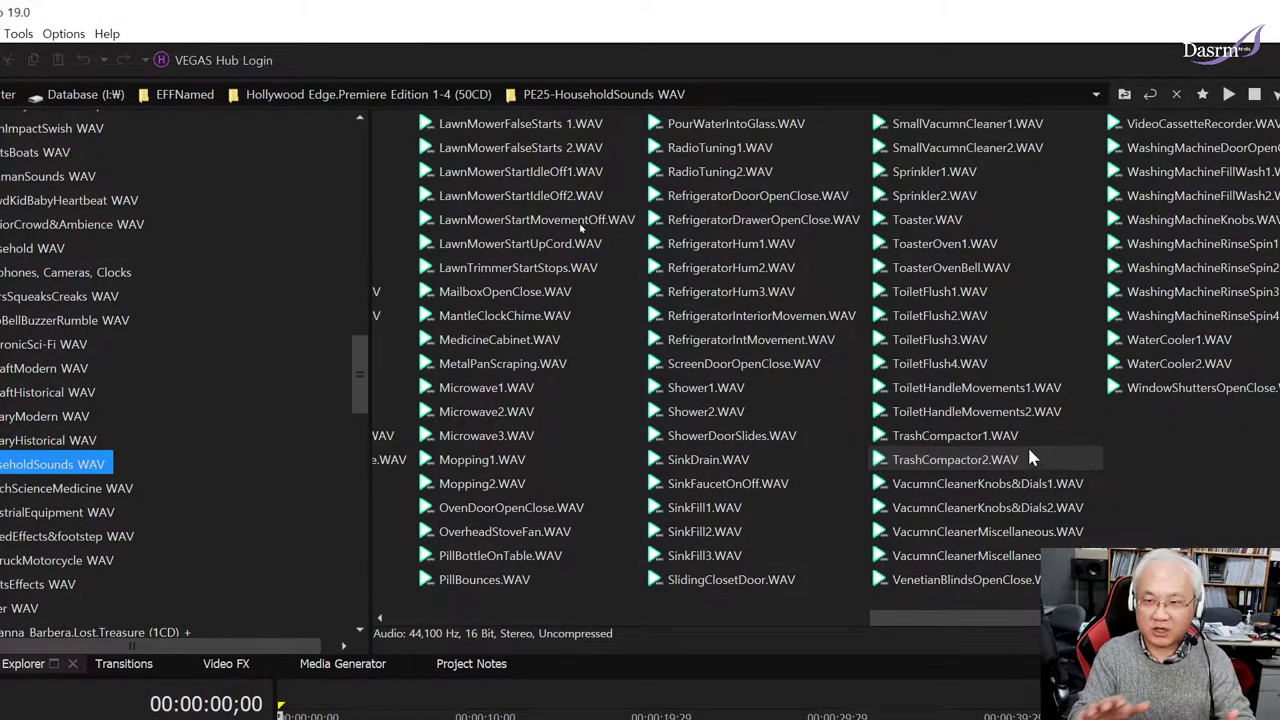
pyautogui.click(1033, 457)
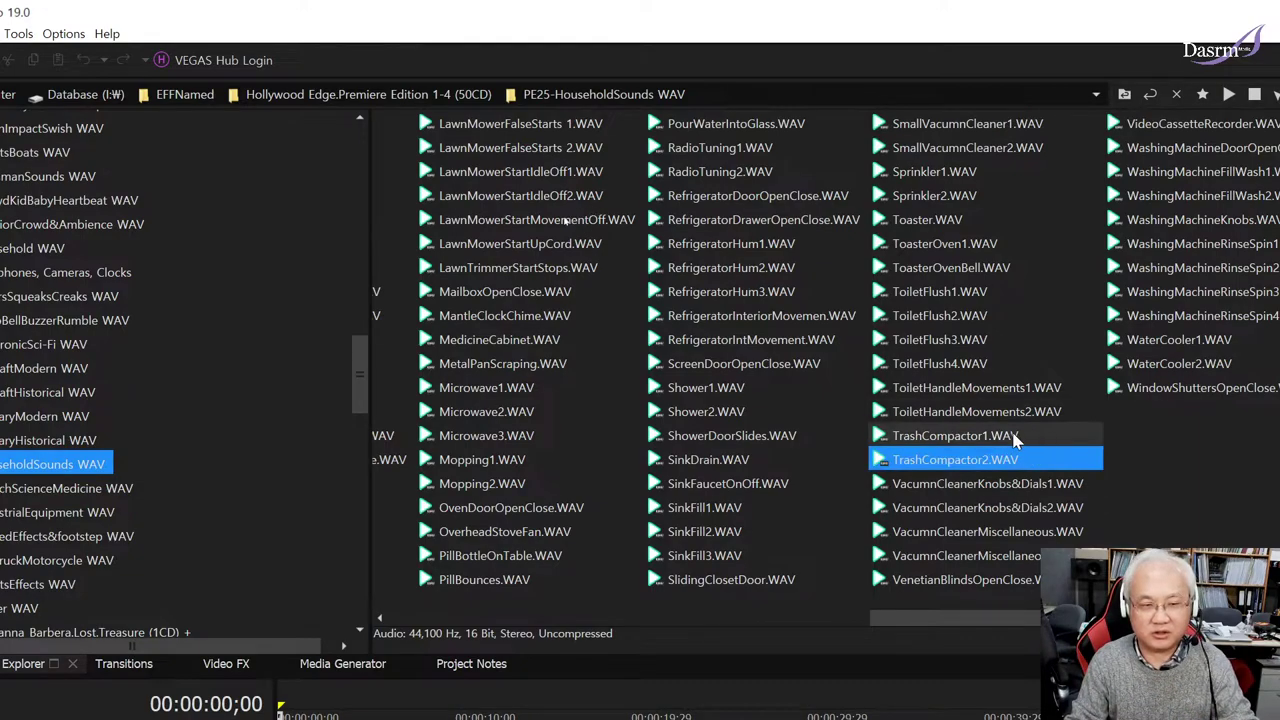
pyautogui.click(1010, 440)
pyautogui.click(1037, 447)
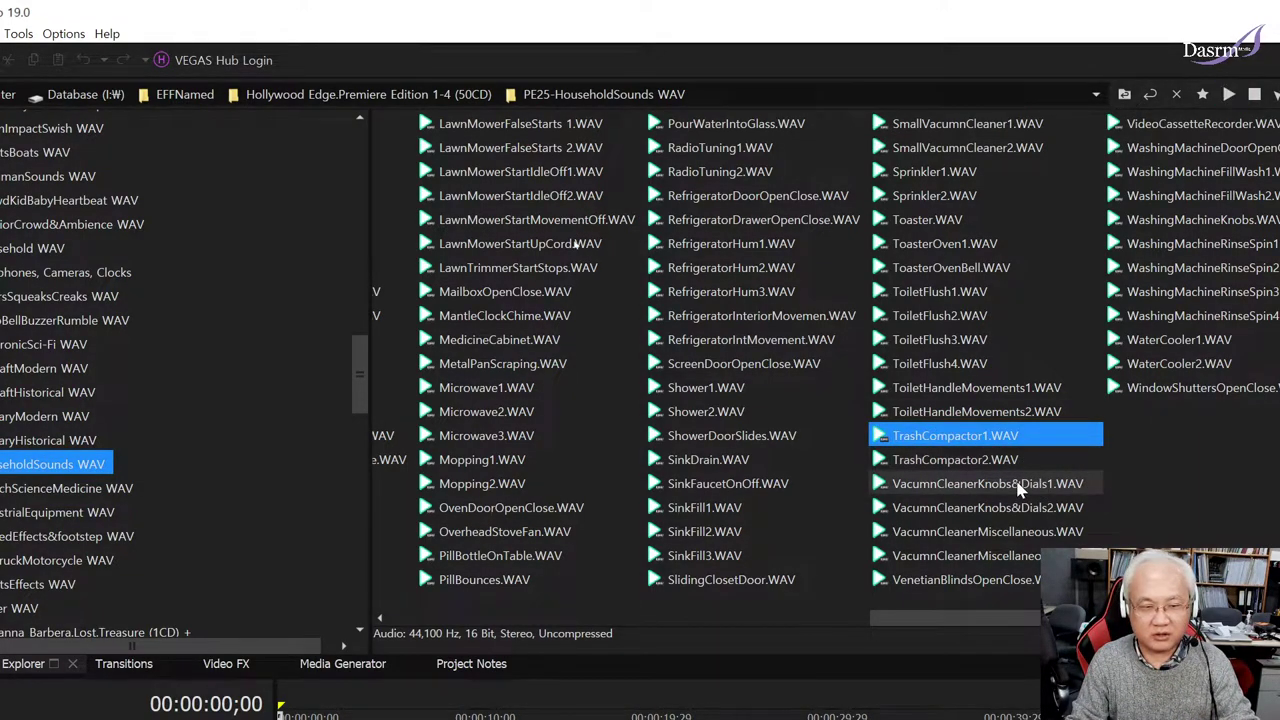
# Step: Audition VacumnCleanerKnobs&Dials, VacumnCleanerMiscellaneous and VacumnCleanerMiscellaneousM
pyautogui.click(1038, 483)
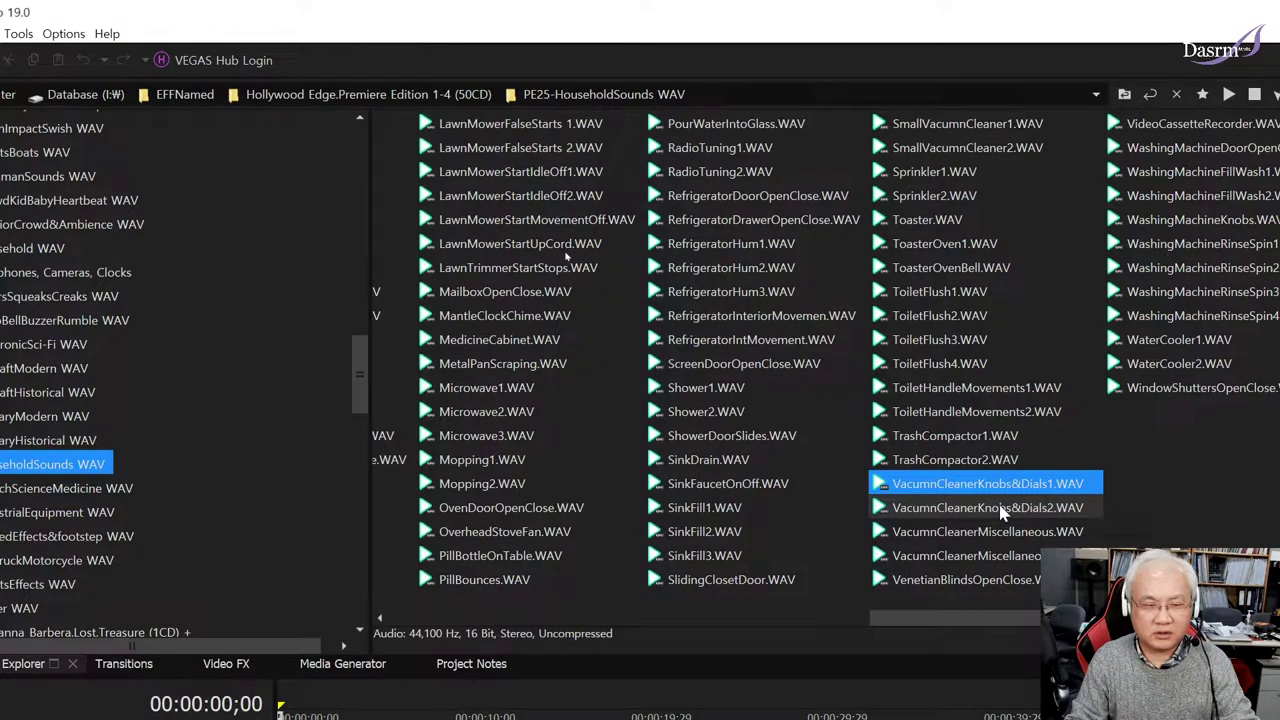
pyautogui.click(990, 532)
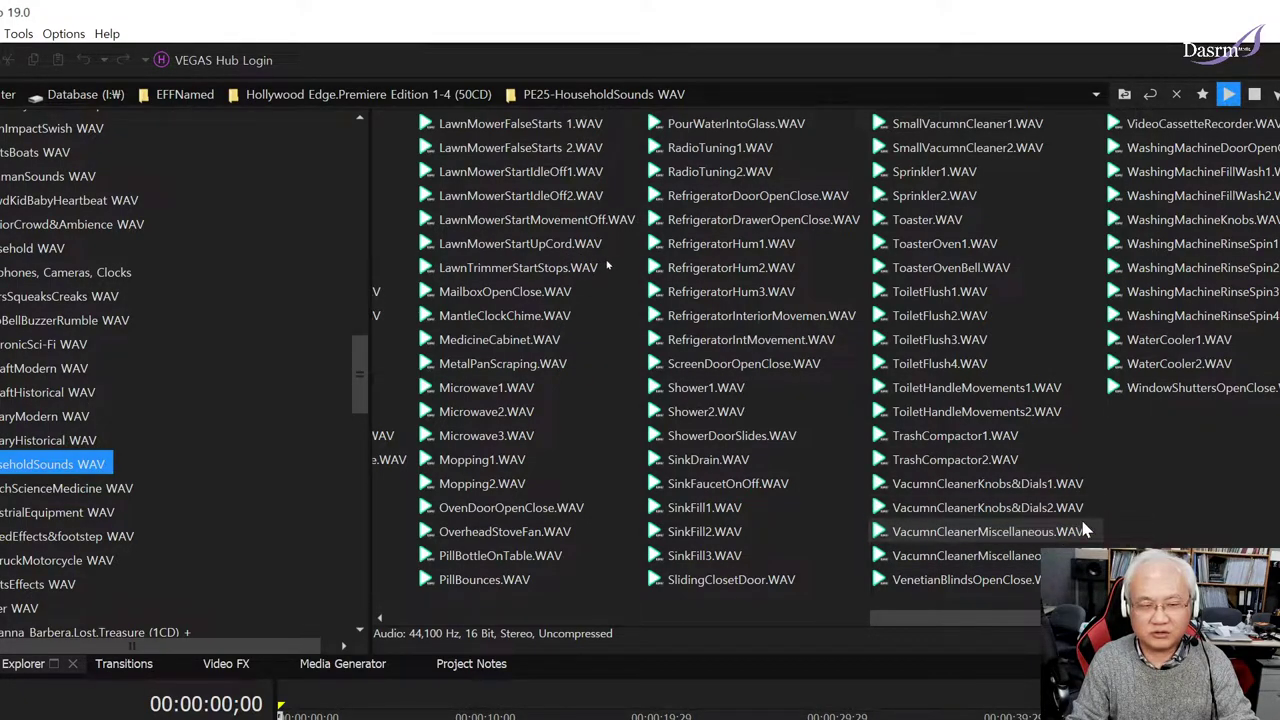
pyautogui.click(1085, 530)
pyautogui.press('Up')
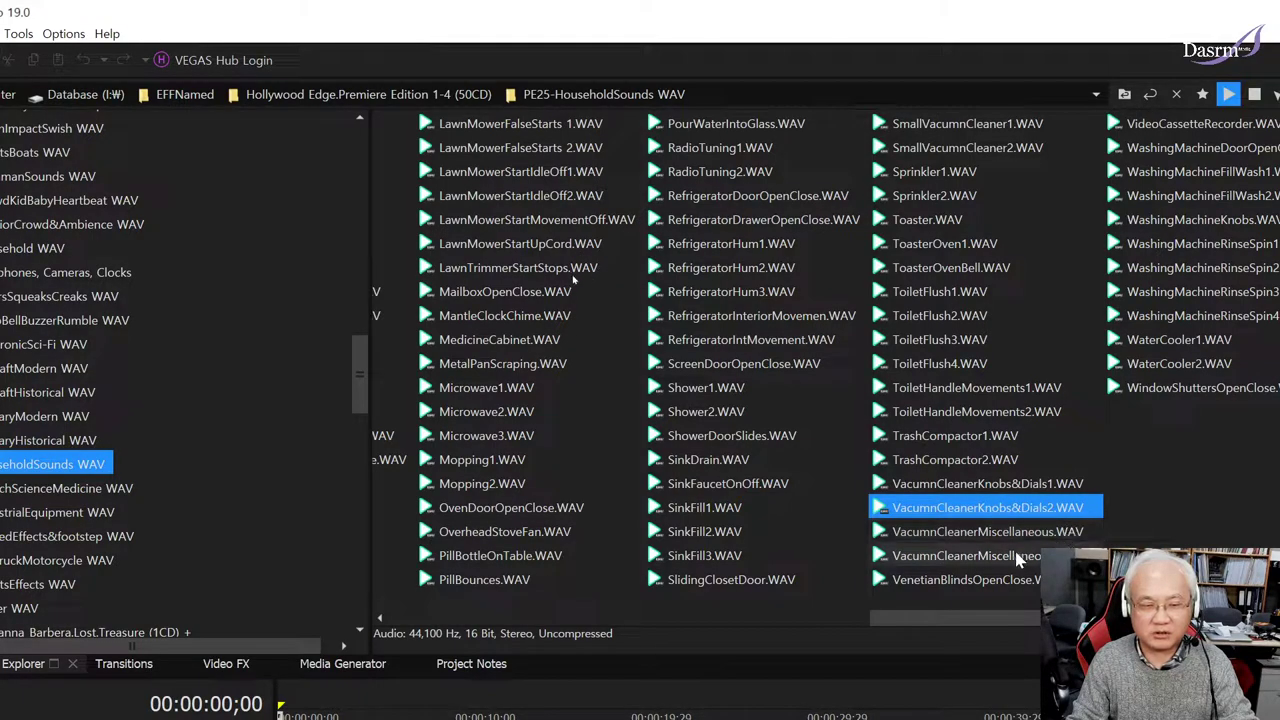
pyautogui.press('Down')
pyautogui.press('Down')
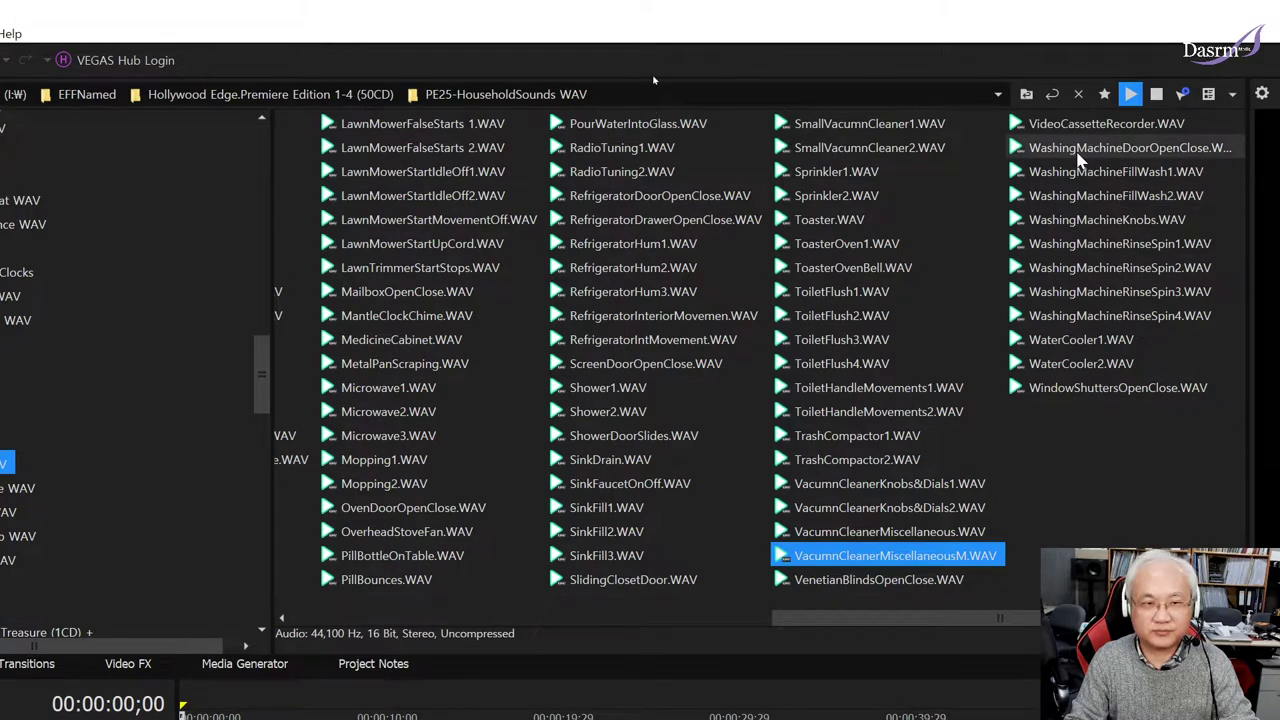
# Step: Preview WashingMachineDoorOpenClose, FillWash1-2, RinseSpin1, 2, 4 and WaterCooler1, then return to the list start
pyautogui.click(1080, 156)
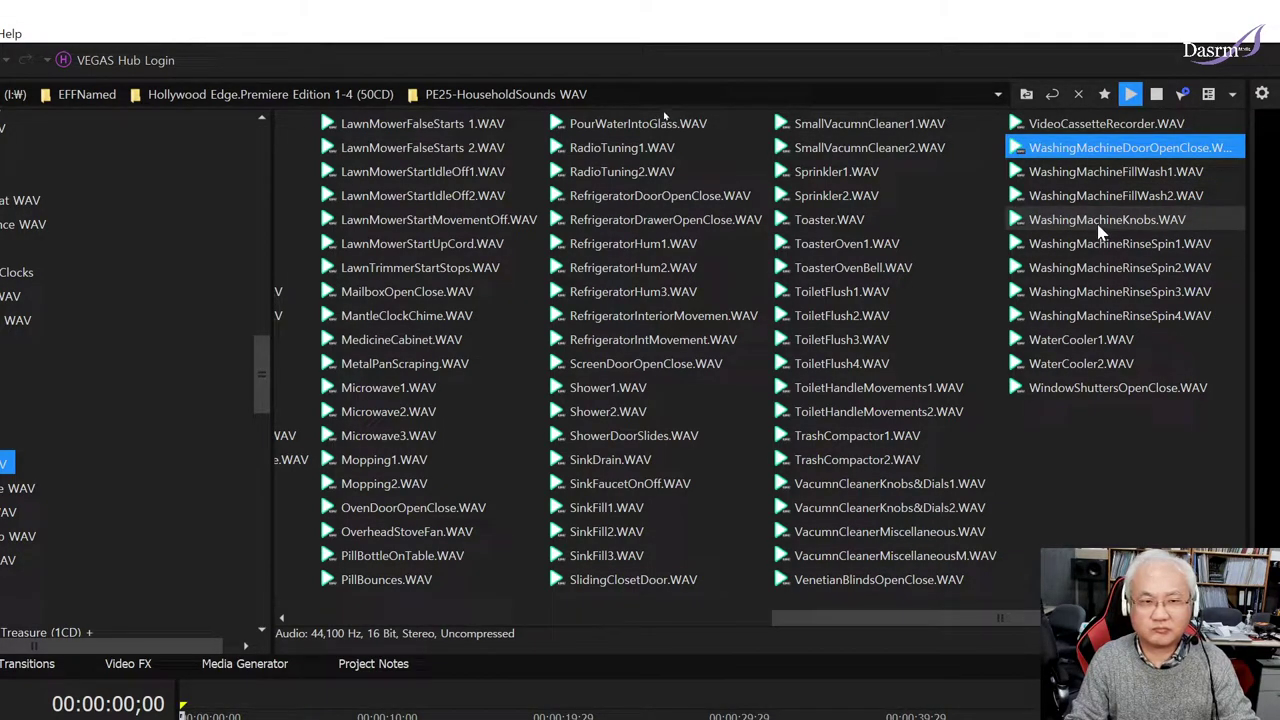
pyautogui.click(1098, 172)
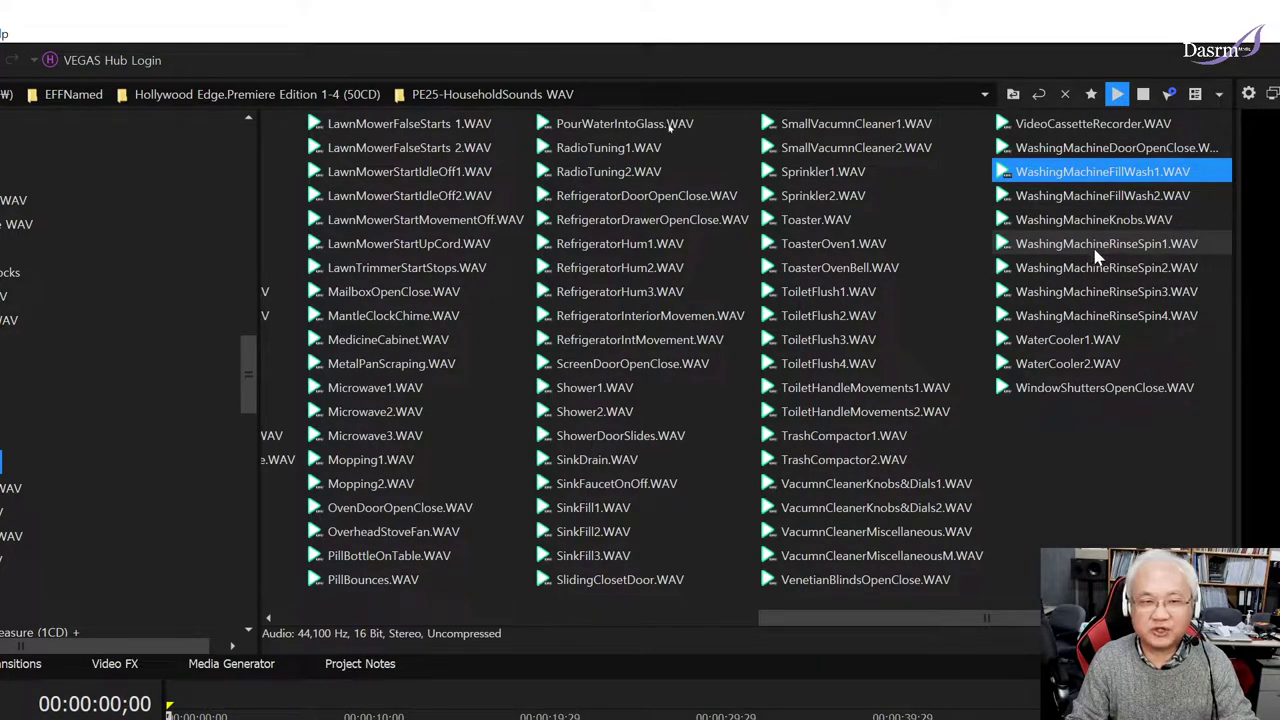
pyautogui.click(1108, 197)
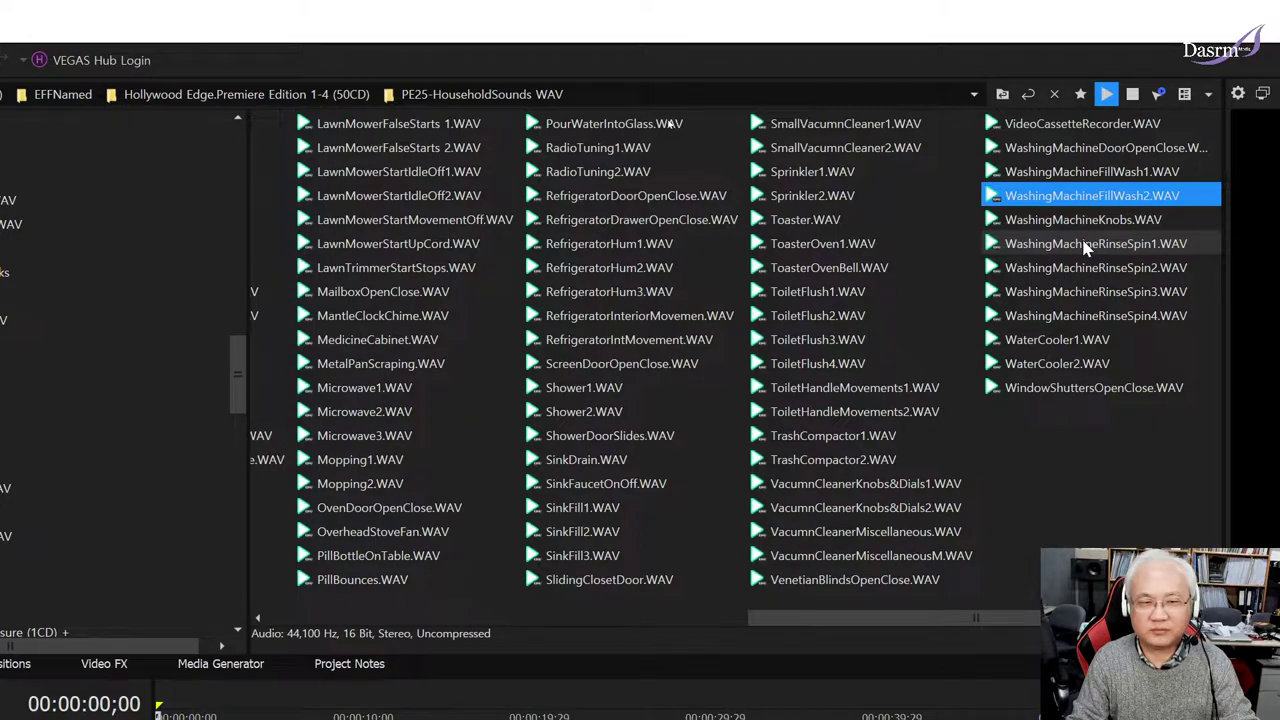
pyautogui.click(1086, 246)
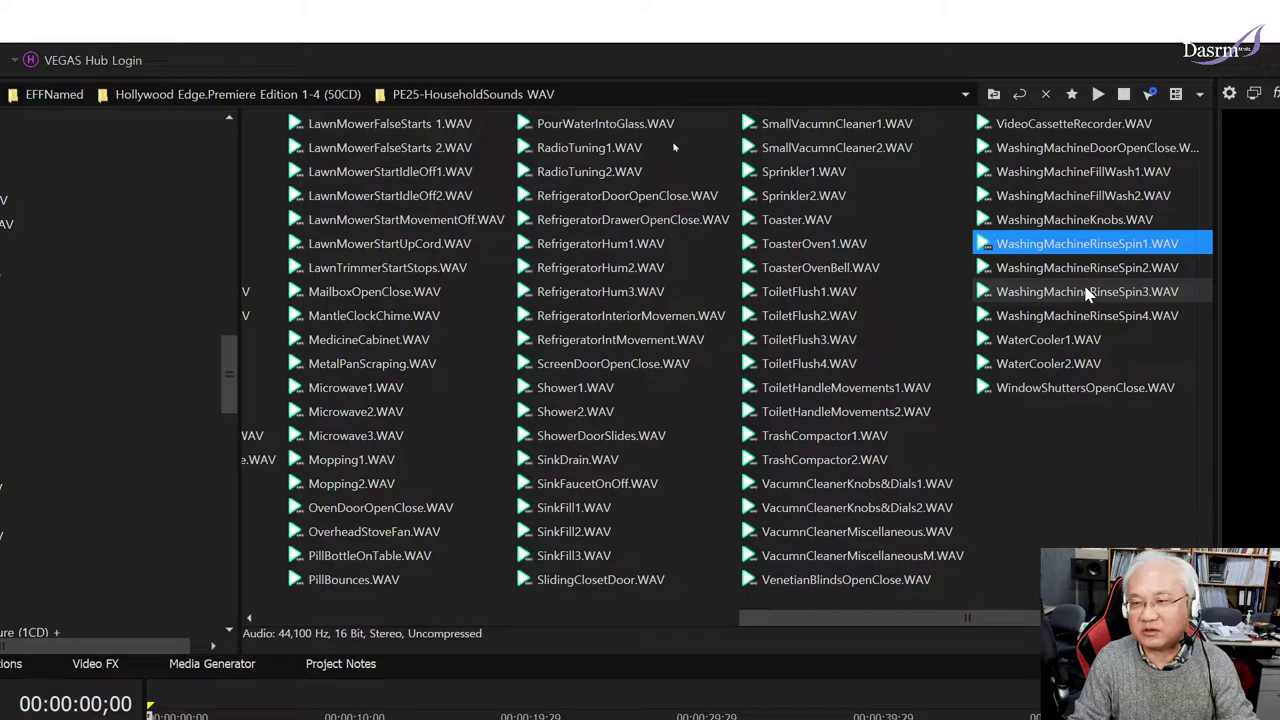
pyautogui.click(1077, 268)
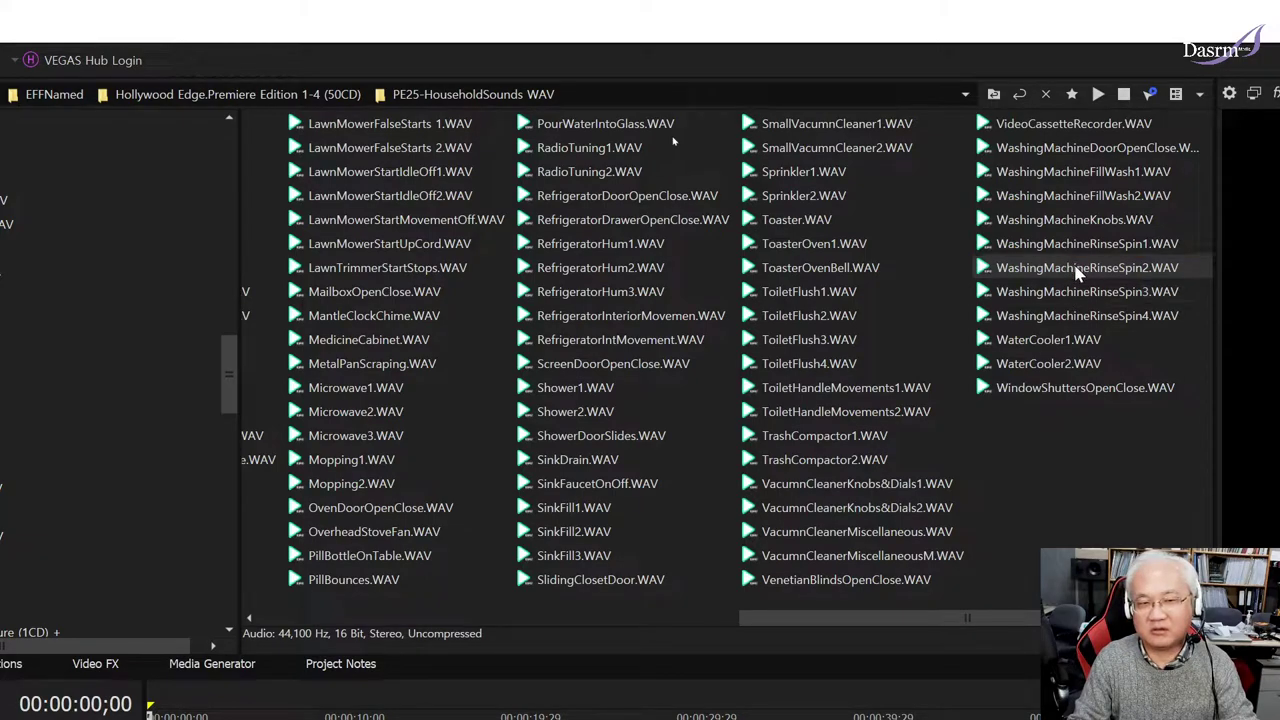
pyautogui.click(1085, 322)
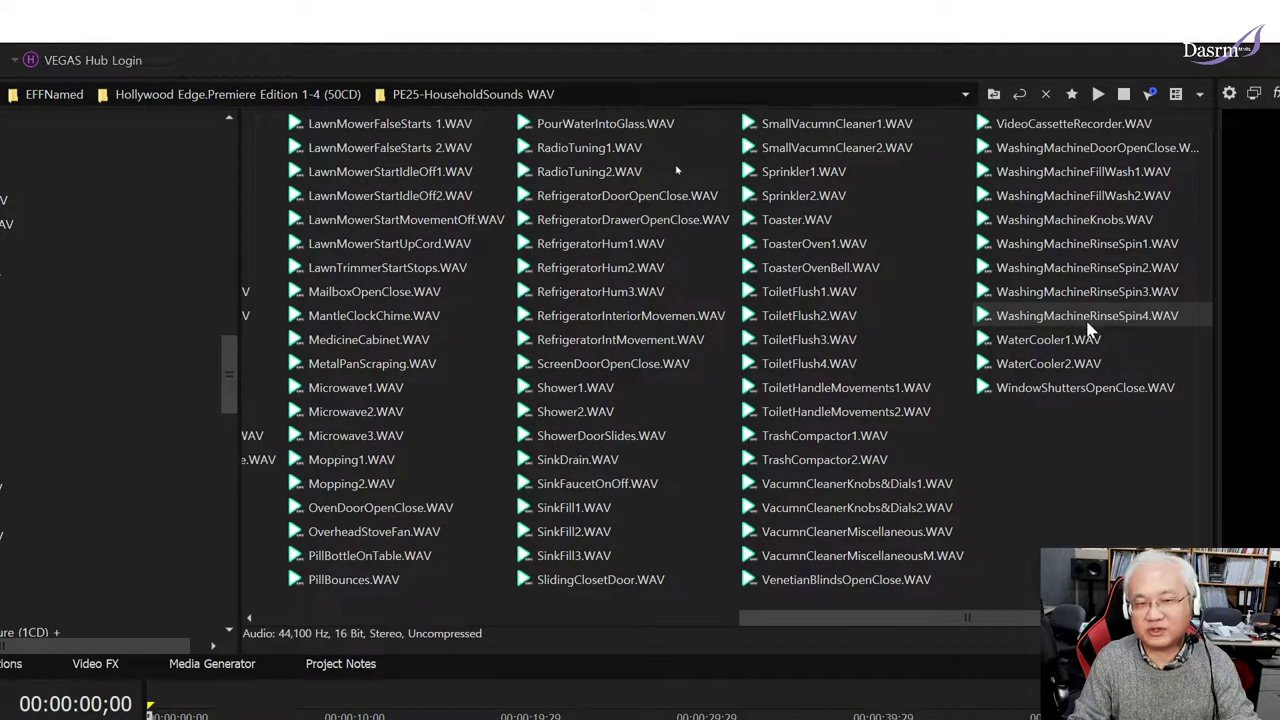
pyautogui.click(1088, 323)
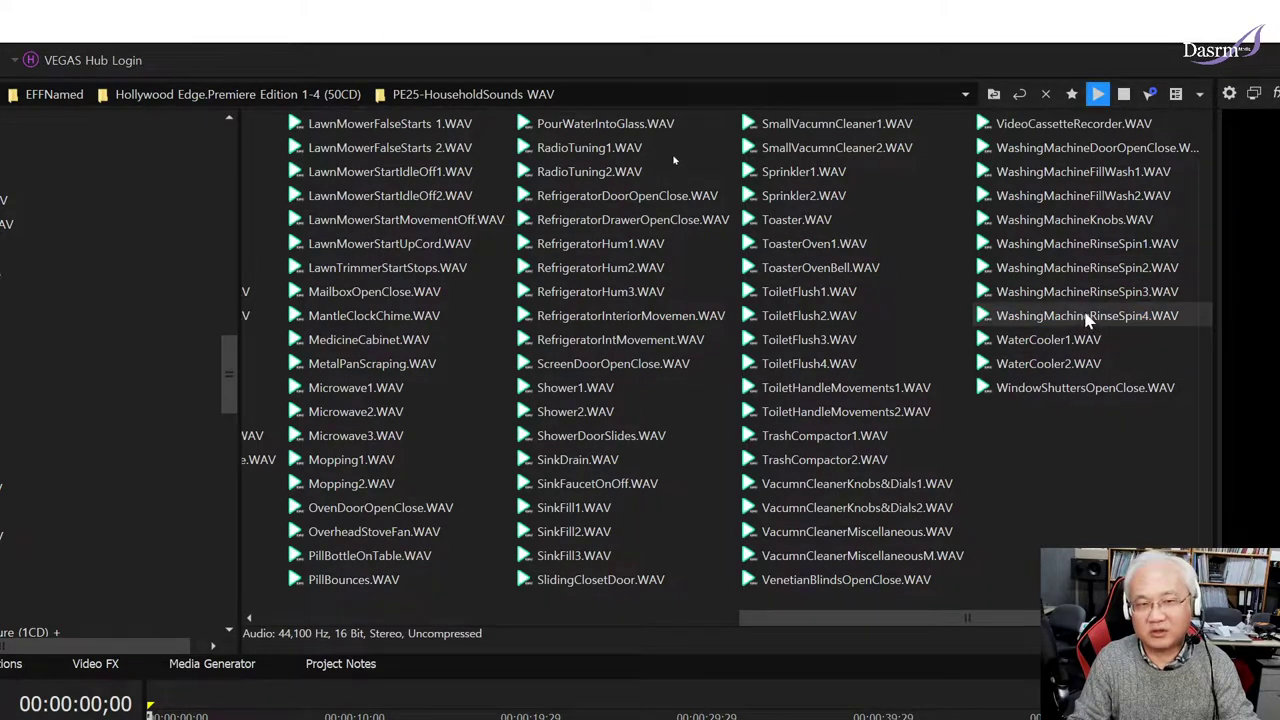
pyautogui.click(1115, 323)
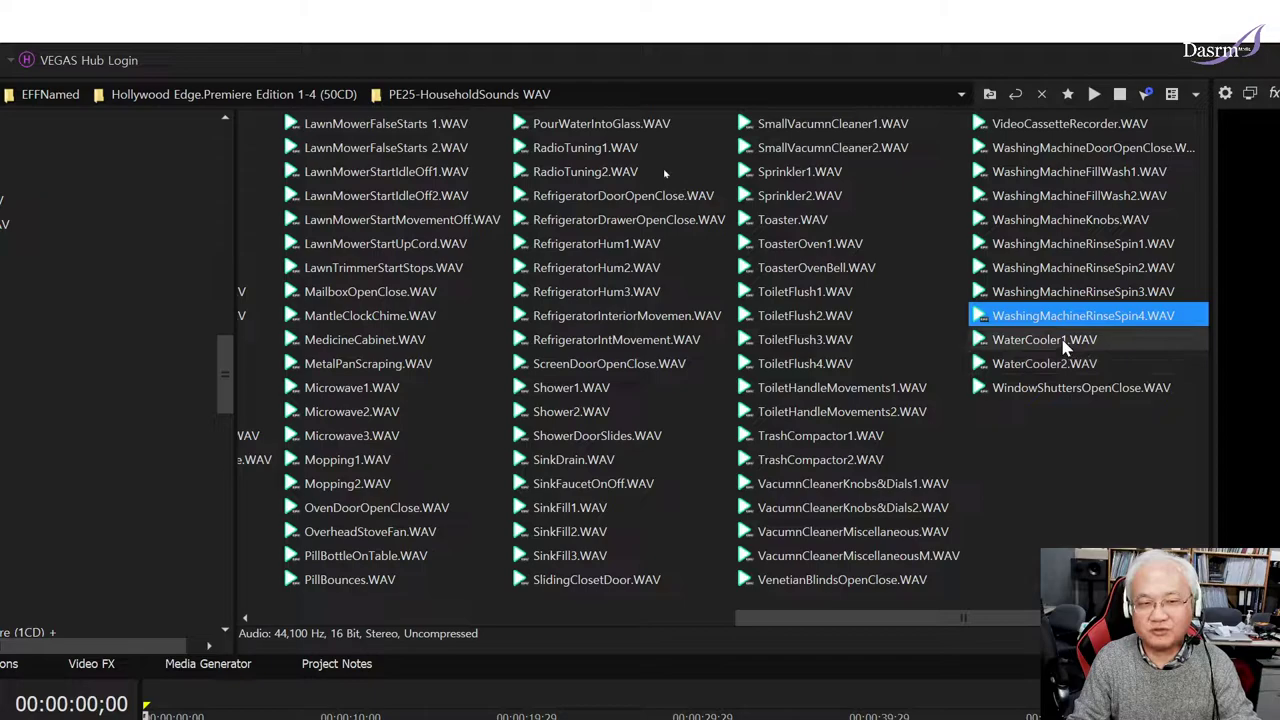
pyautogui.click(1065, 341)
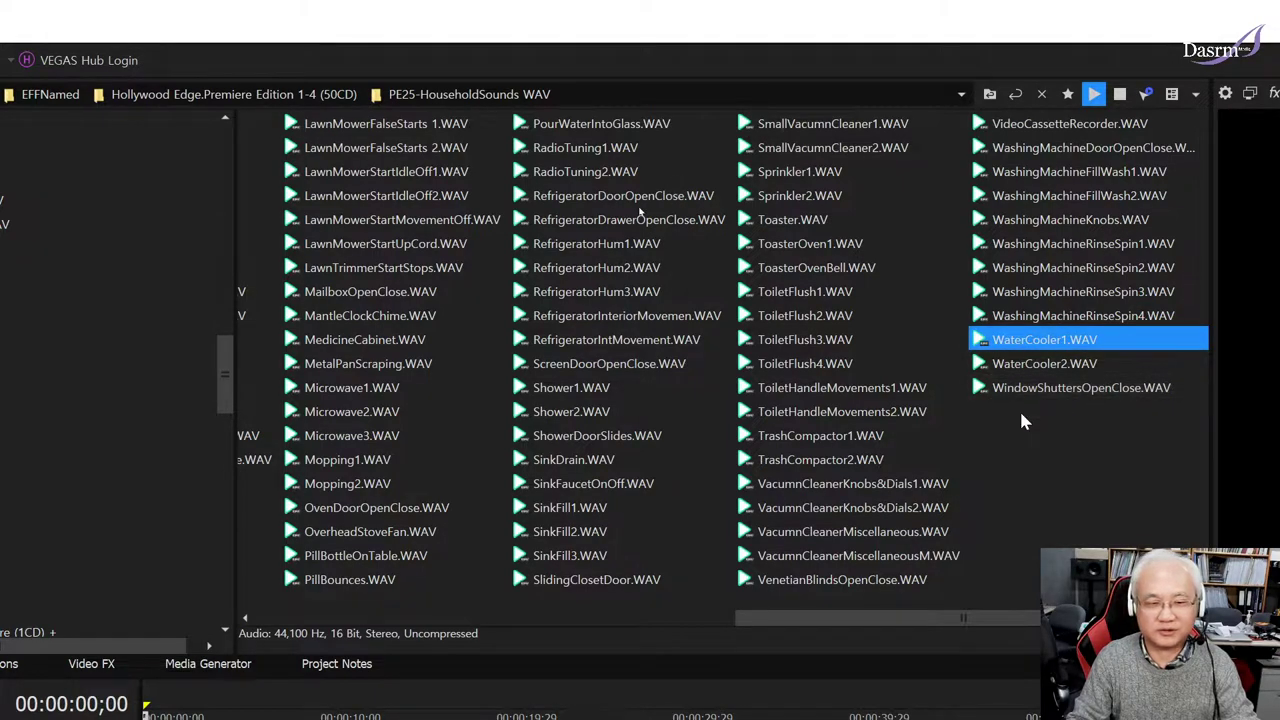
pyautogui.click(270, 620)
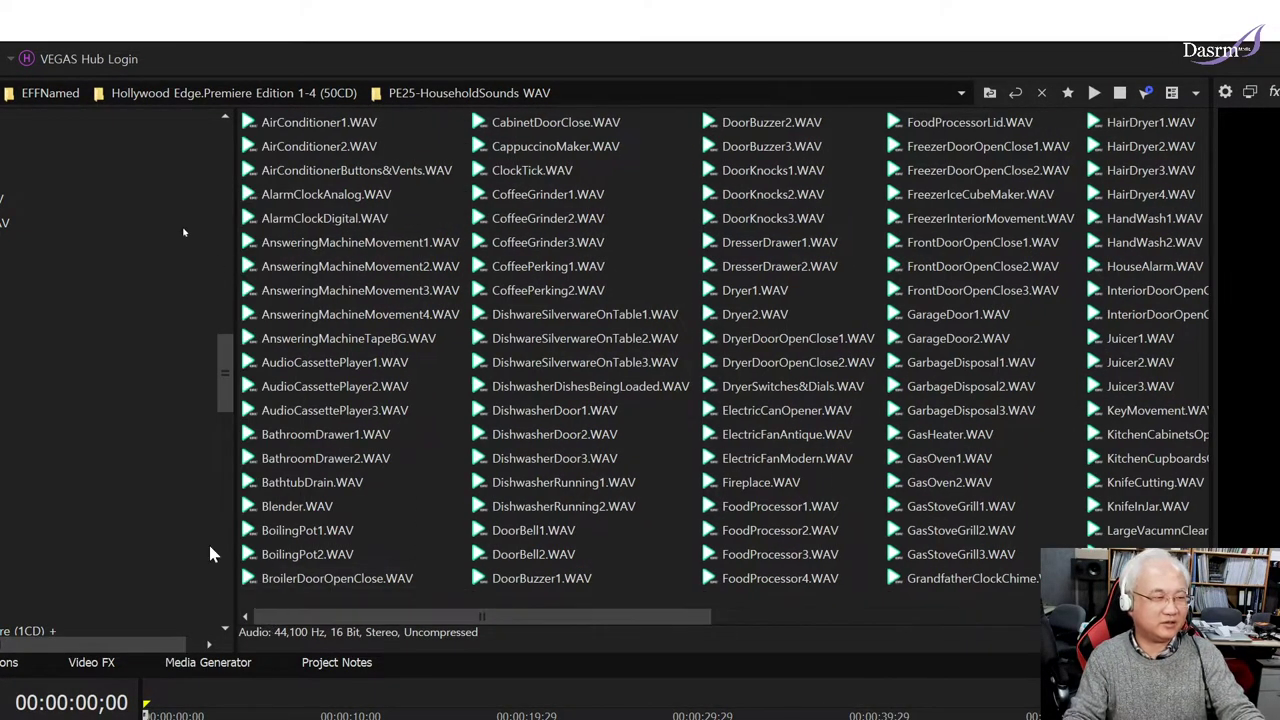
# Step: Open the PE26-HiTechScienceMedicine WAV folder and preview BeakerStir1, ACVibrator and AmbulanceInteriorAmbience
pyautogui.click(215, 489)
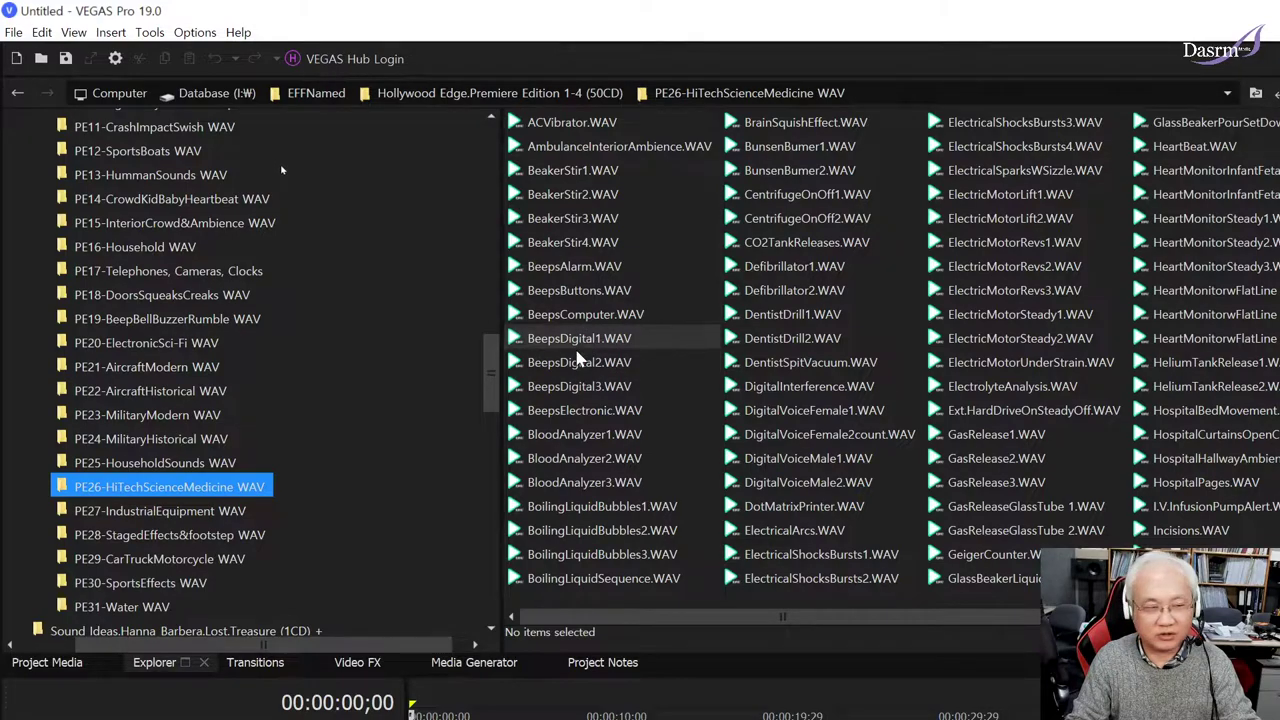
pyautogui.click(610, 172)
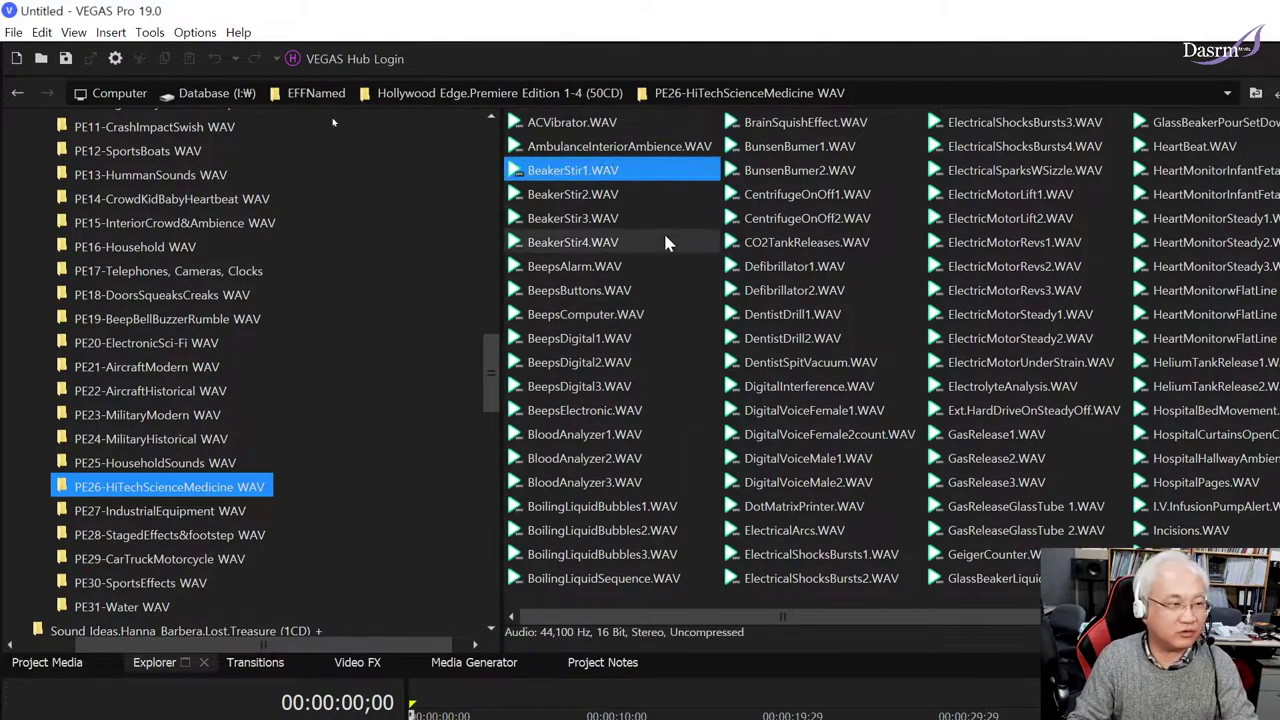
pyautogui.click(638, 170)
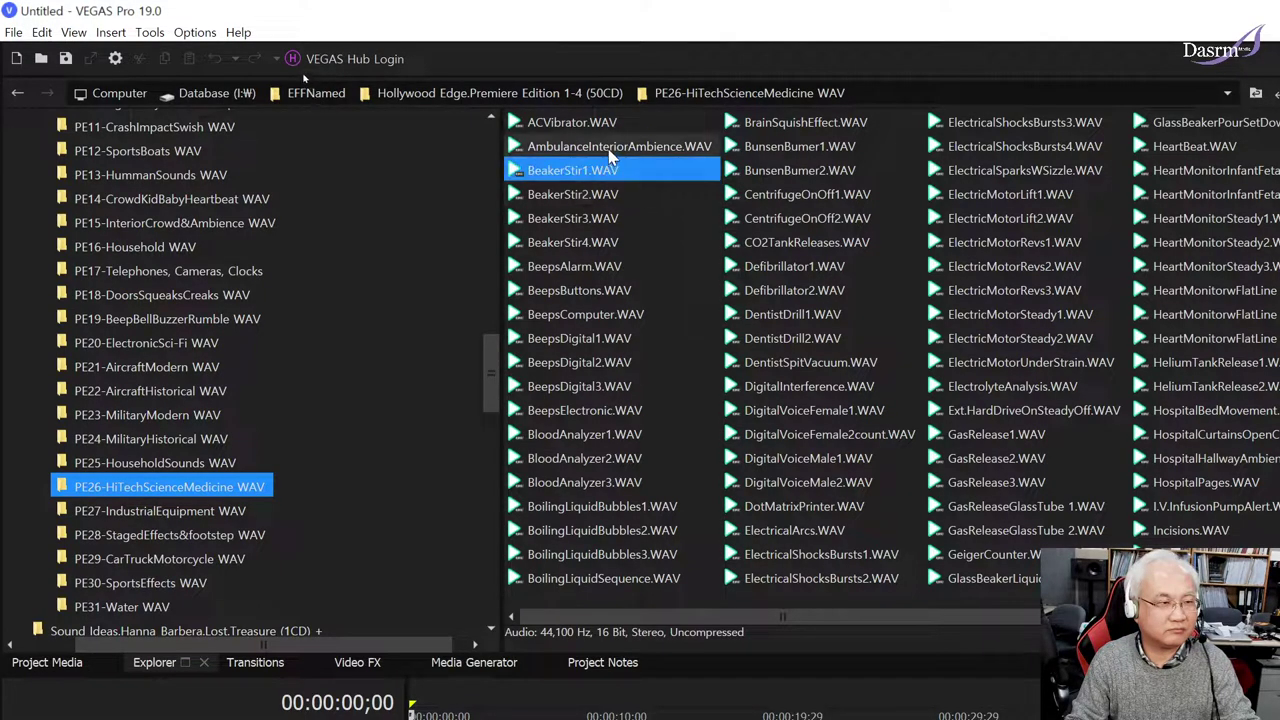
pyautogui.click(589, 124)
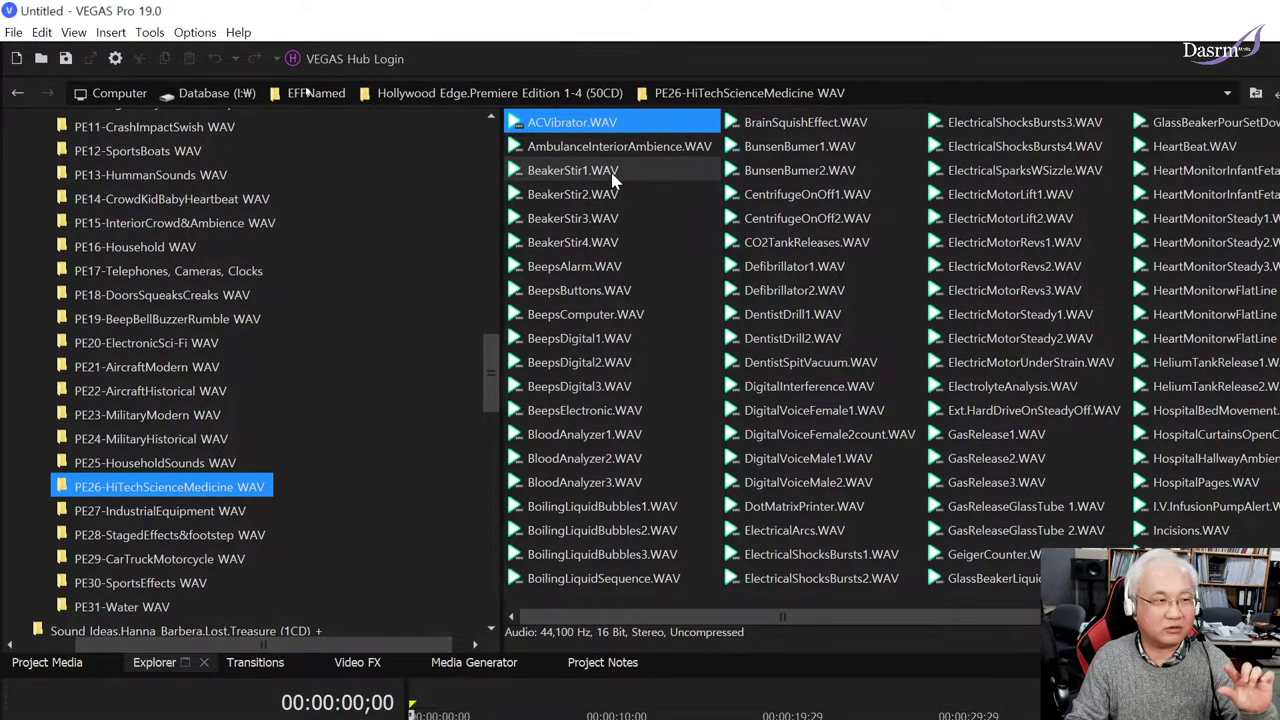
pyautogui.click(612, 148)
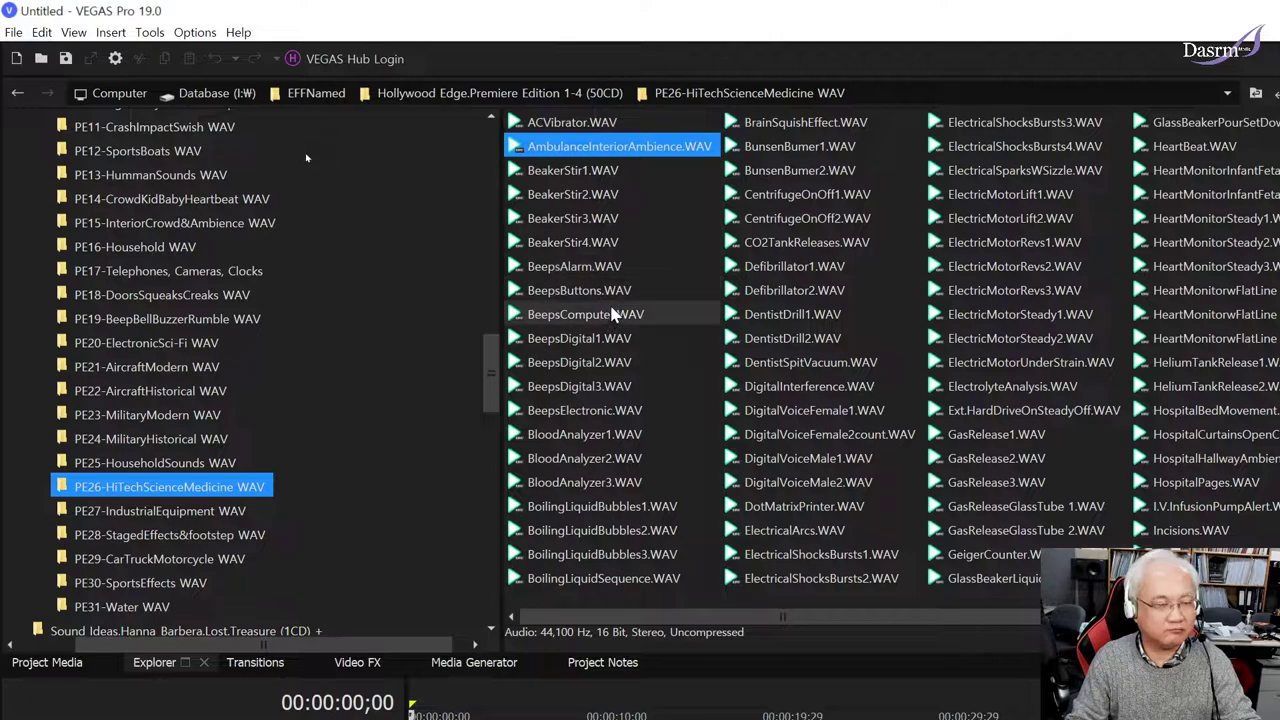
# Step: Audition the Beeps sounds (Alarm, Buttons, Computer, Digital1-2, Electronic) and BloodAnalyzer1-2
pyautogui.click(587, 273)
pyautogui.click(587, 271)
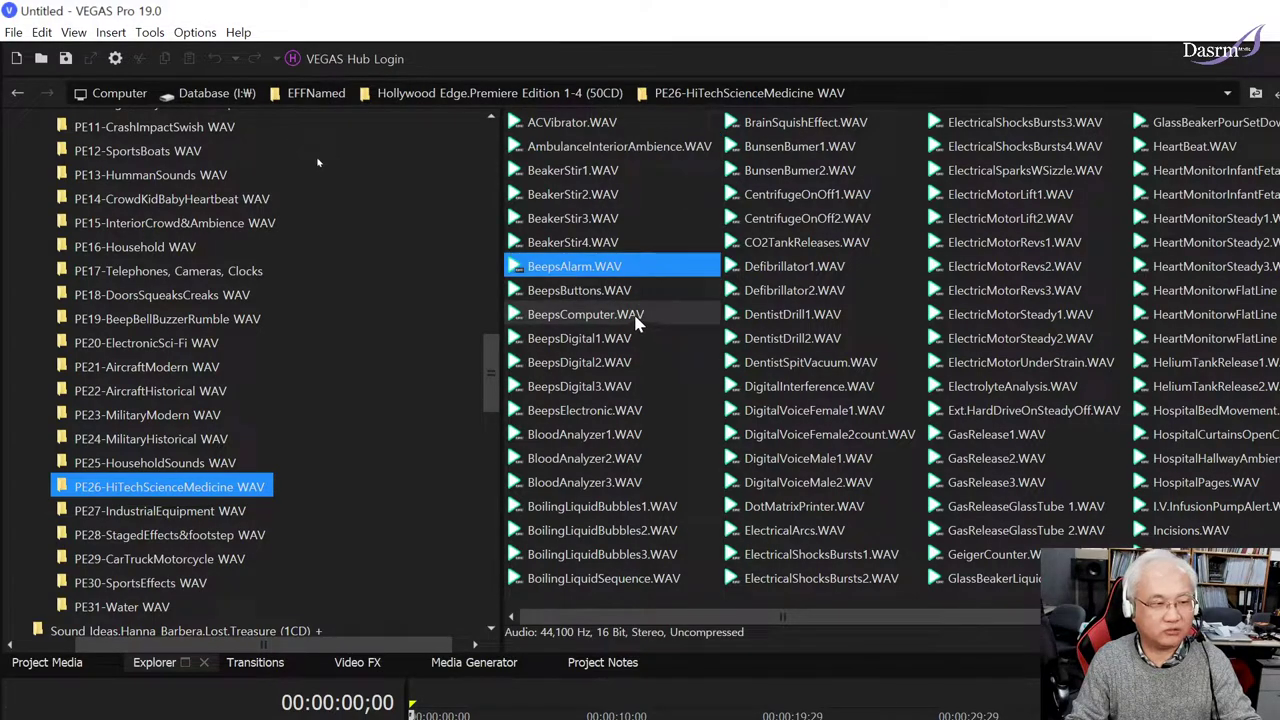
pyautogui.click(603, 292)
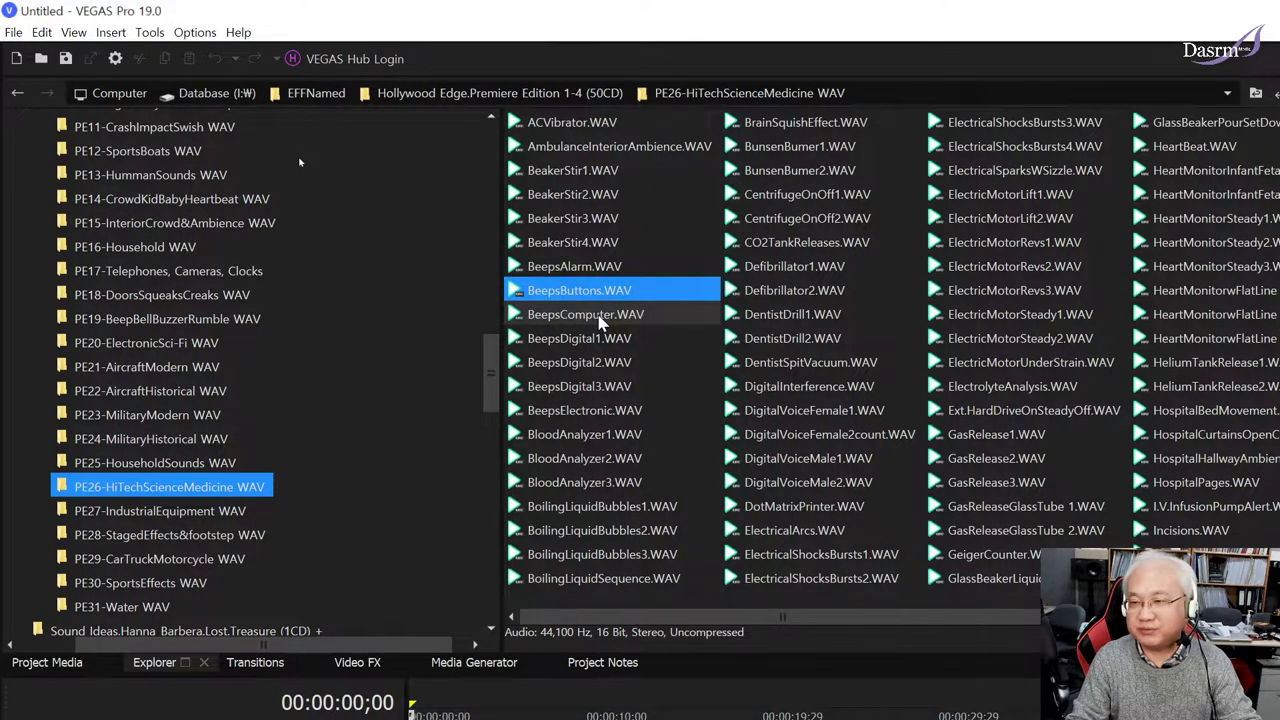
pyautogui.click(603, 318)
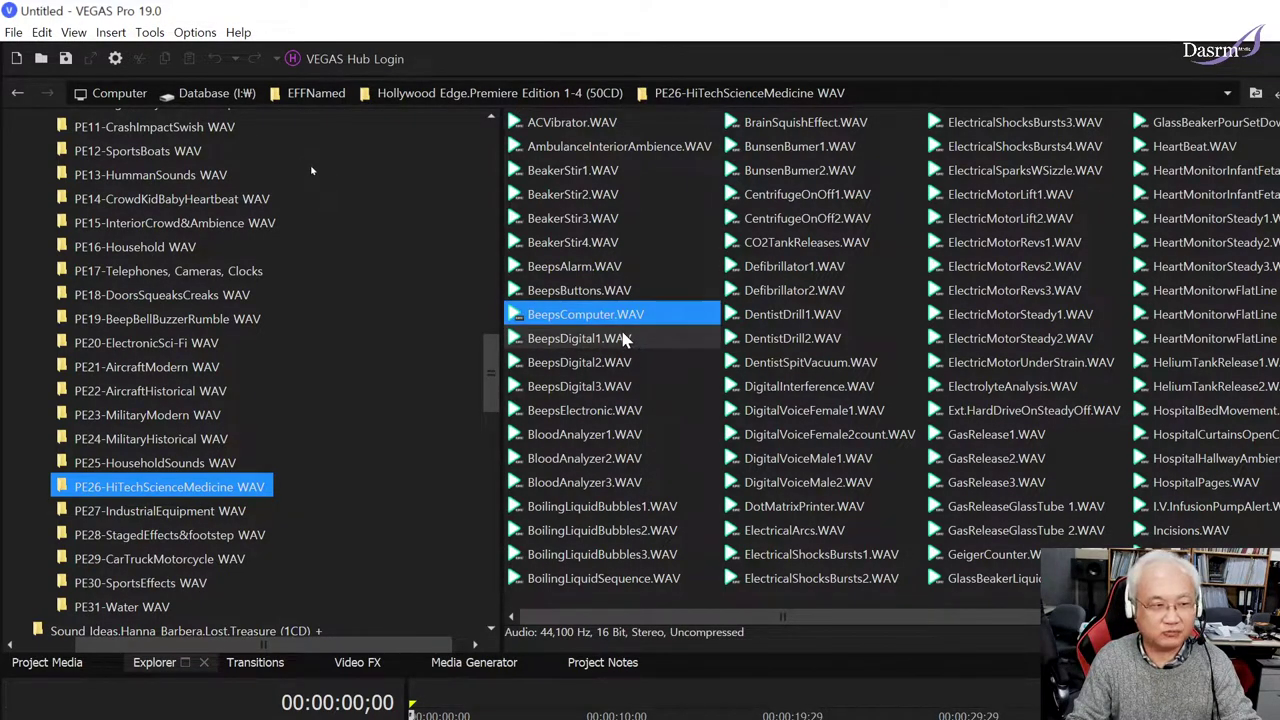
pyautogui.click(605, 341)
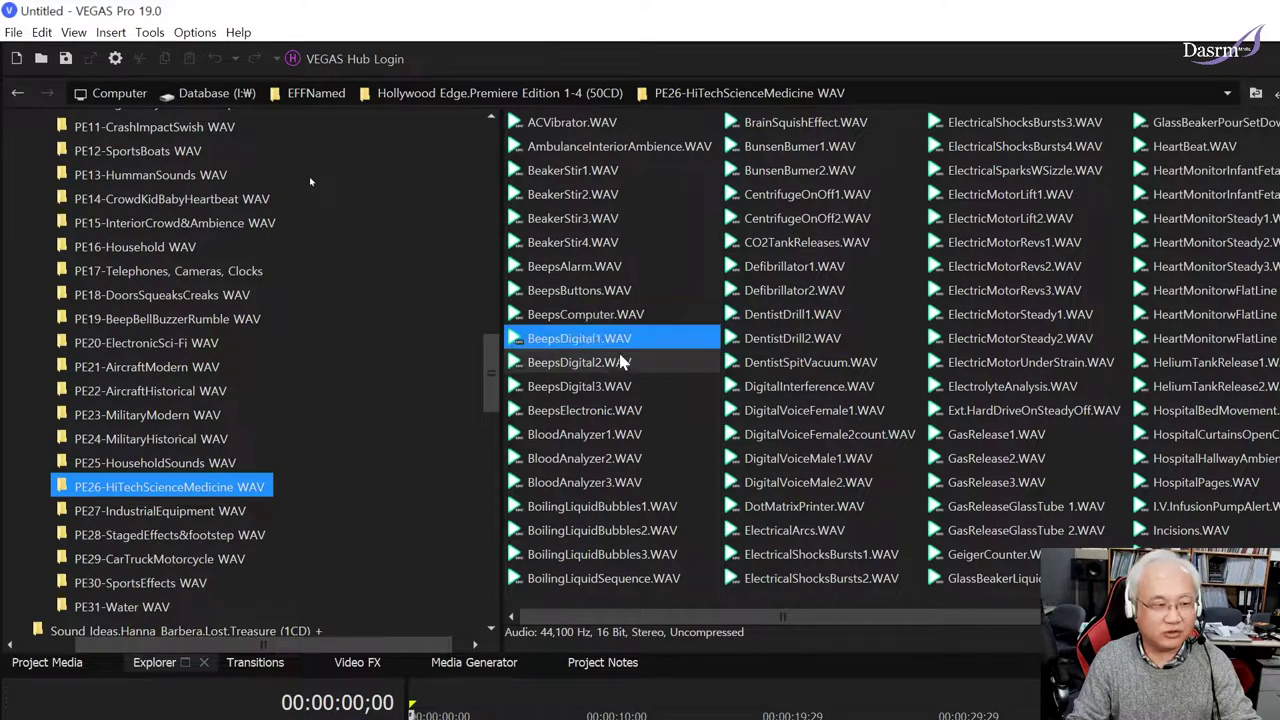
pyautogui.click(590, 364)
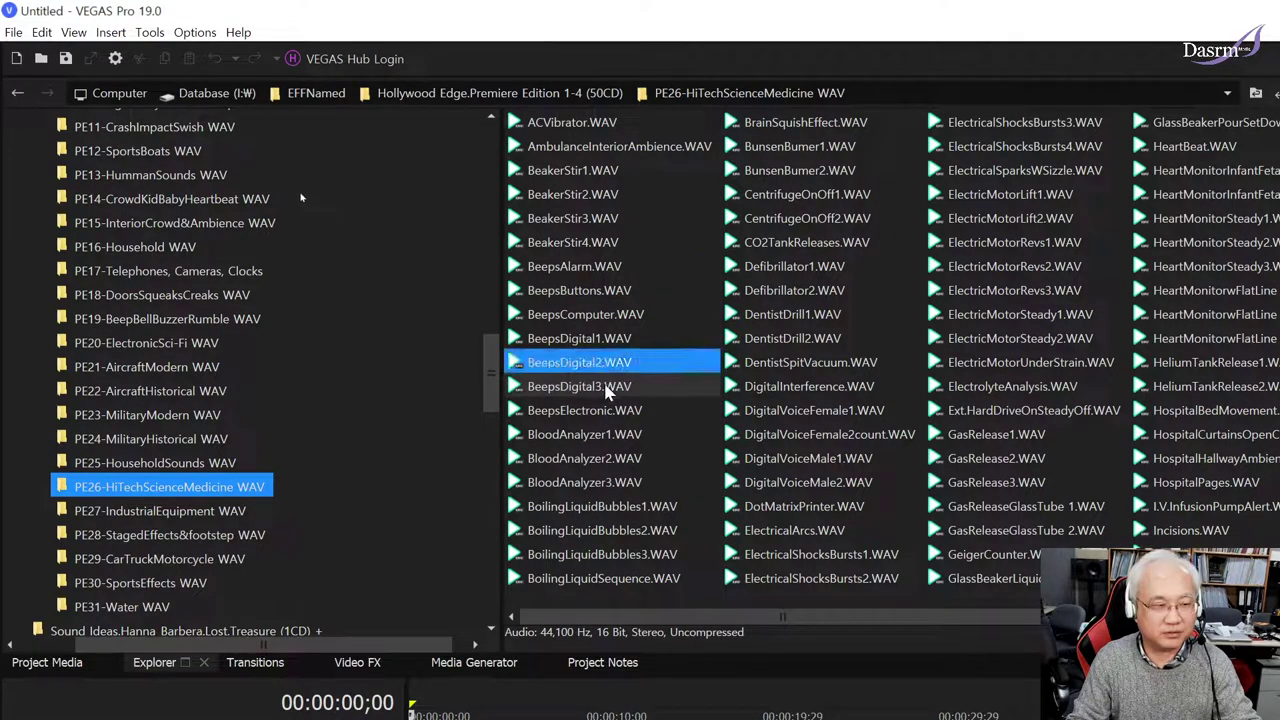
pyautogui.click(602, 411)
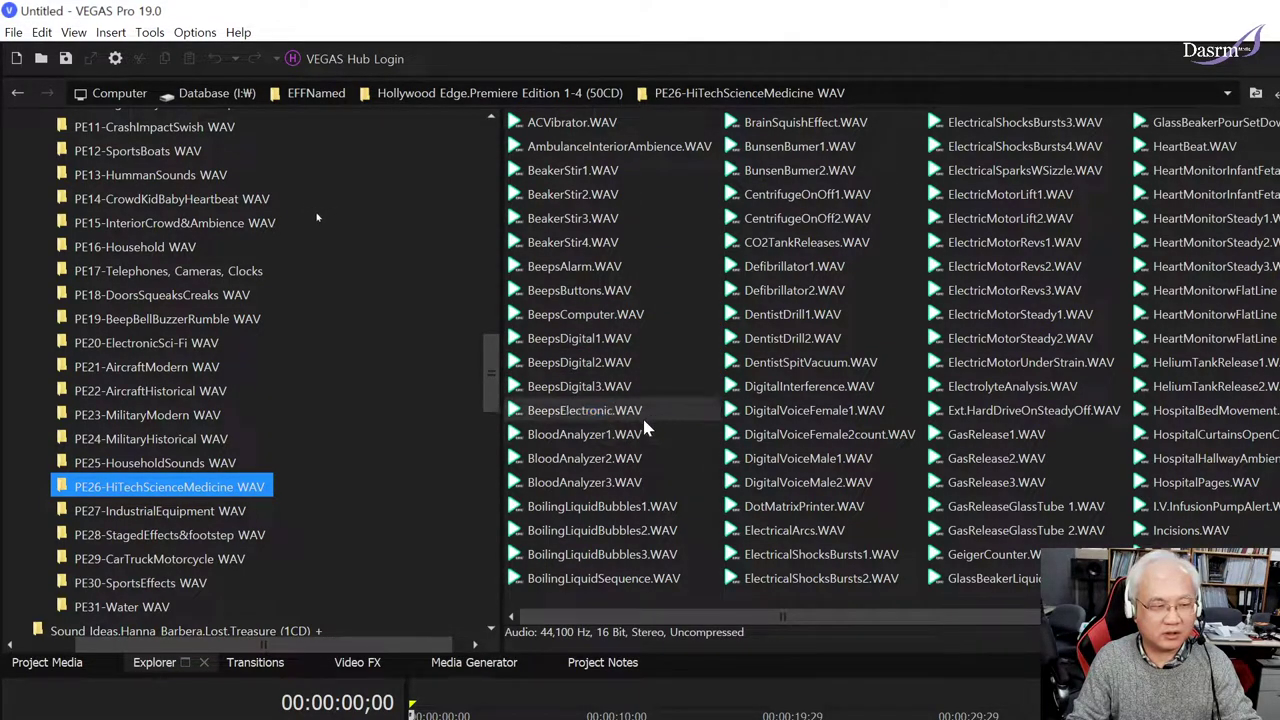
pyautogui.click(588, 436)
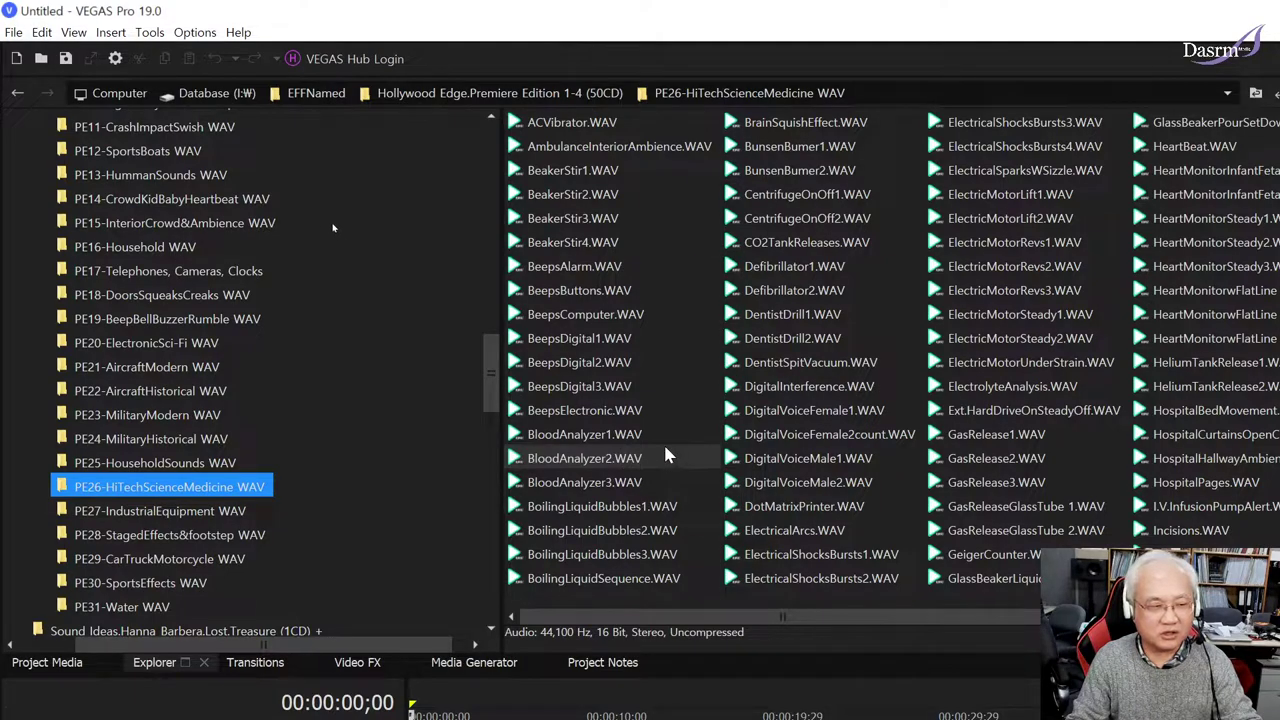
pyautogui.click(656, 455)
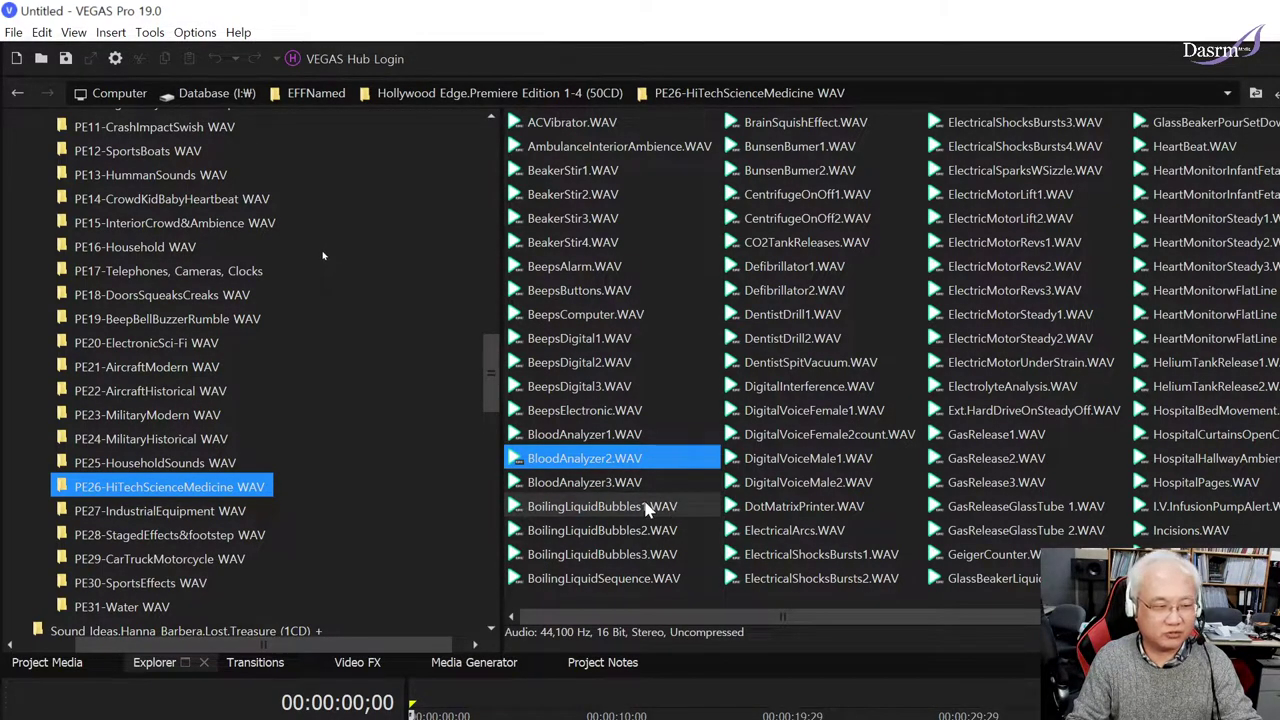
# Step: Audition BoilingLiquidBubbles1-2, BrainSquishEffect and BunsenBurner1-2, replaying BrainSquishEffect twice
pyautogui.click(676, 510)
pyautogui.click(680, 511)
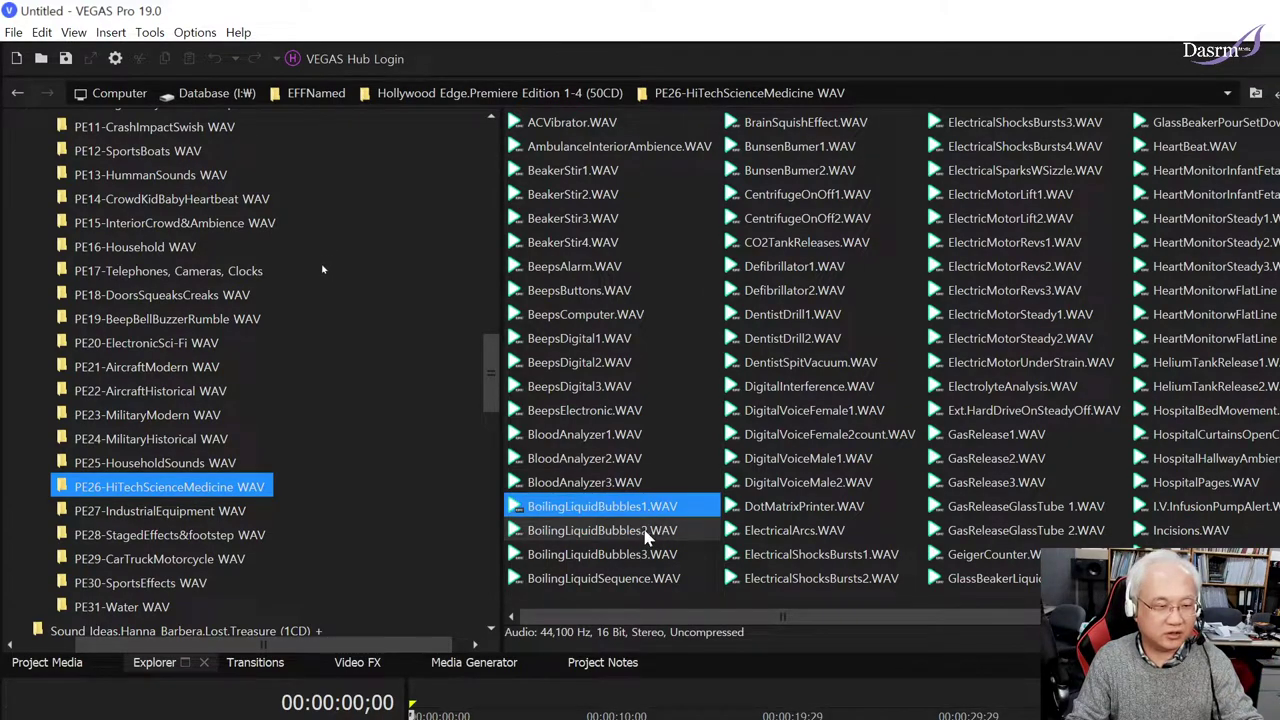
pyautogui.click(648, 532)
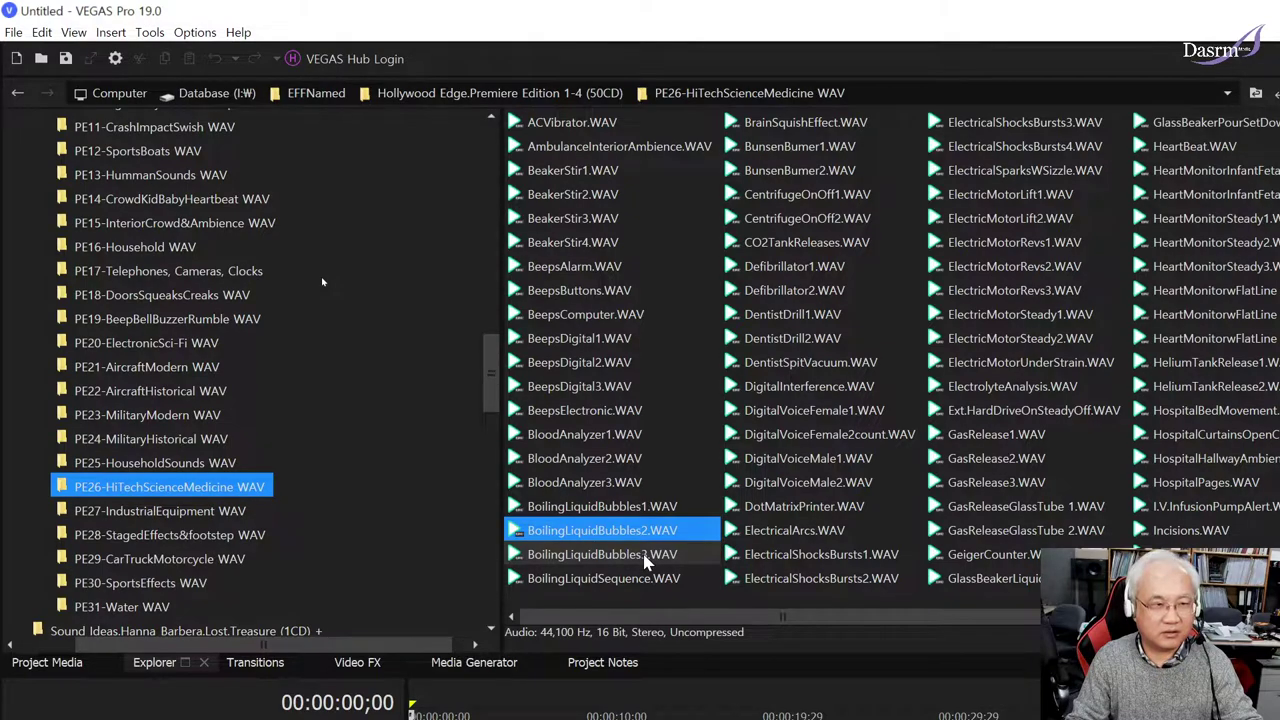
pyautogui.click(828, 124)
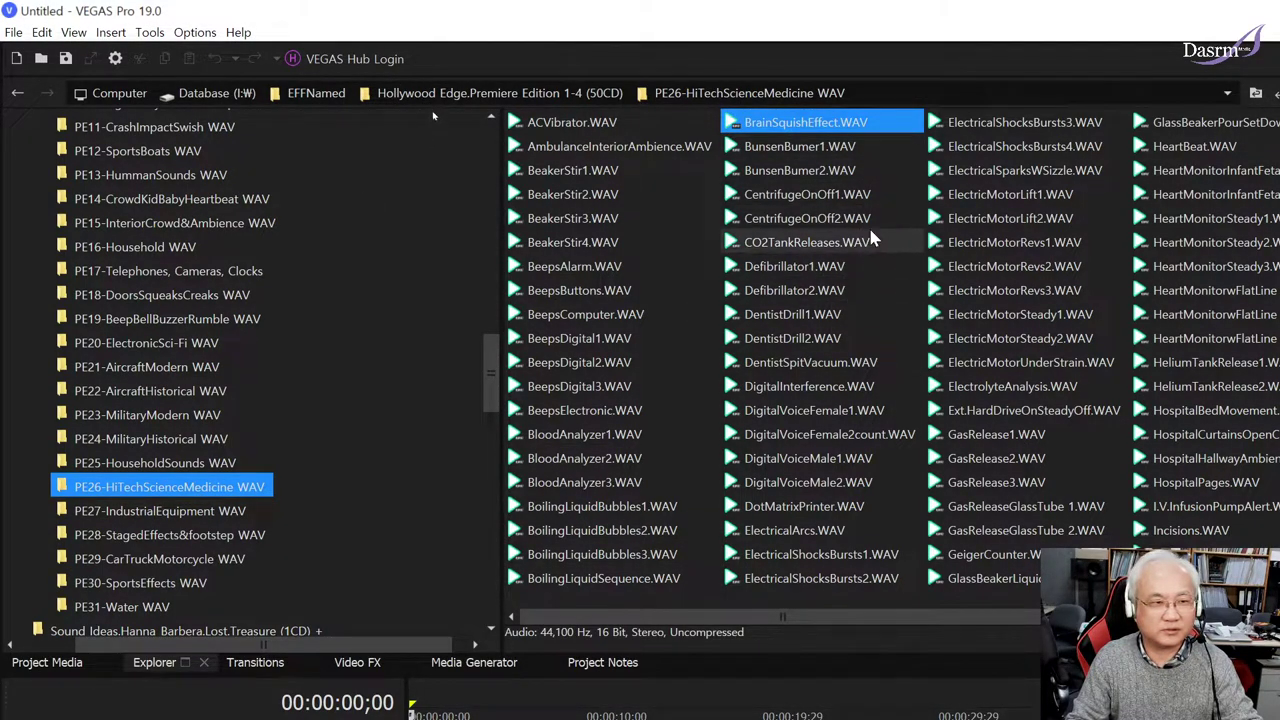
pyautogui.click(822, 150)
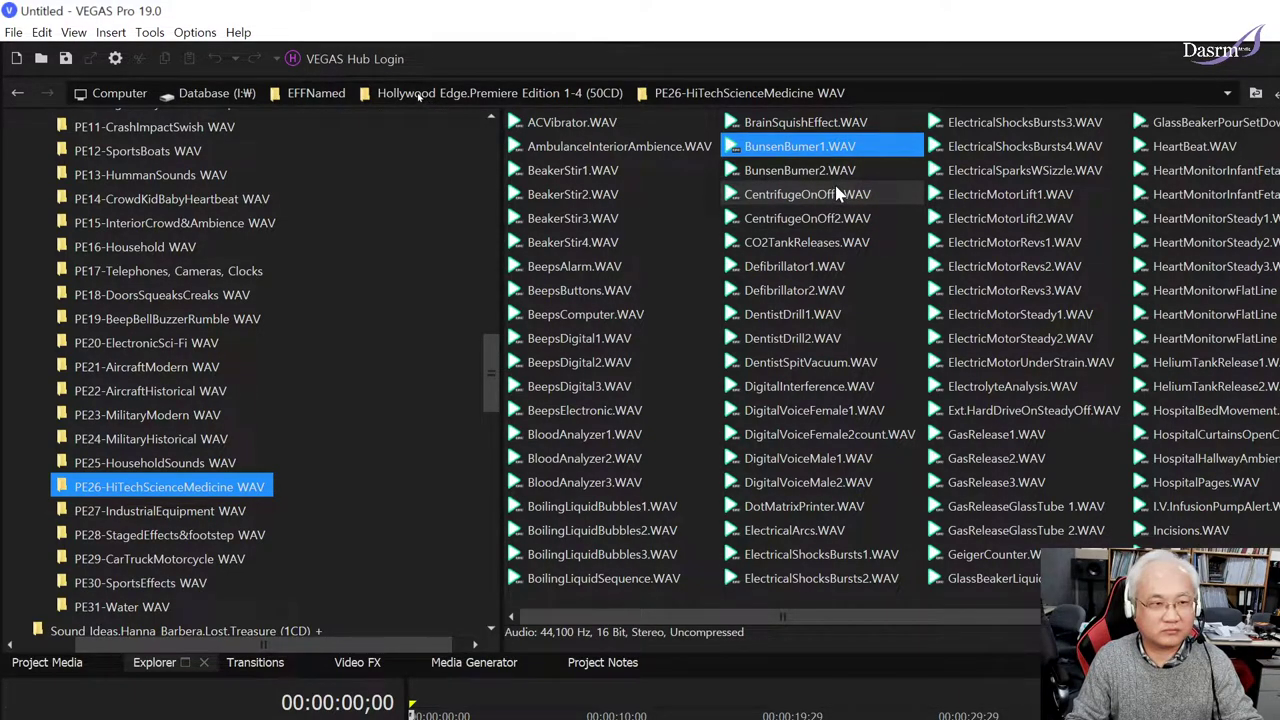
pyautogui.click(793, 122)
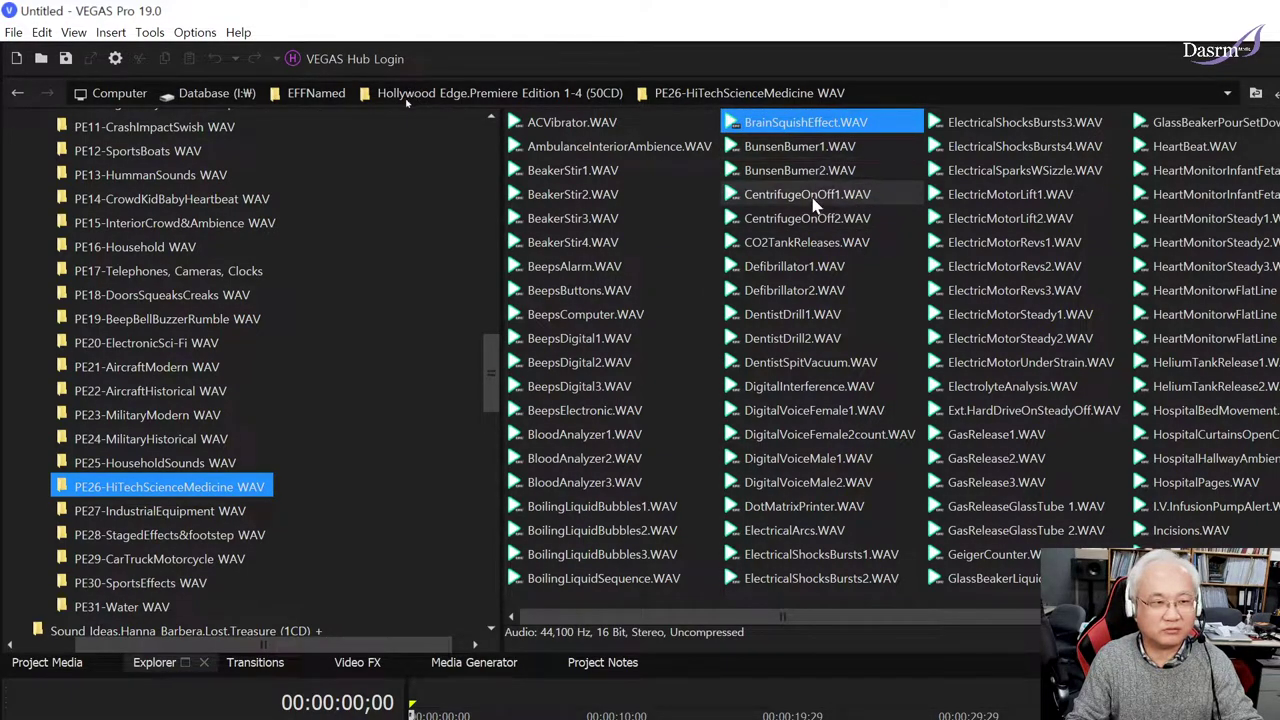
pyautogui.click(822, 170)
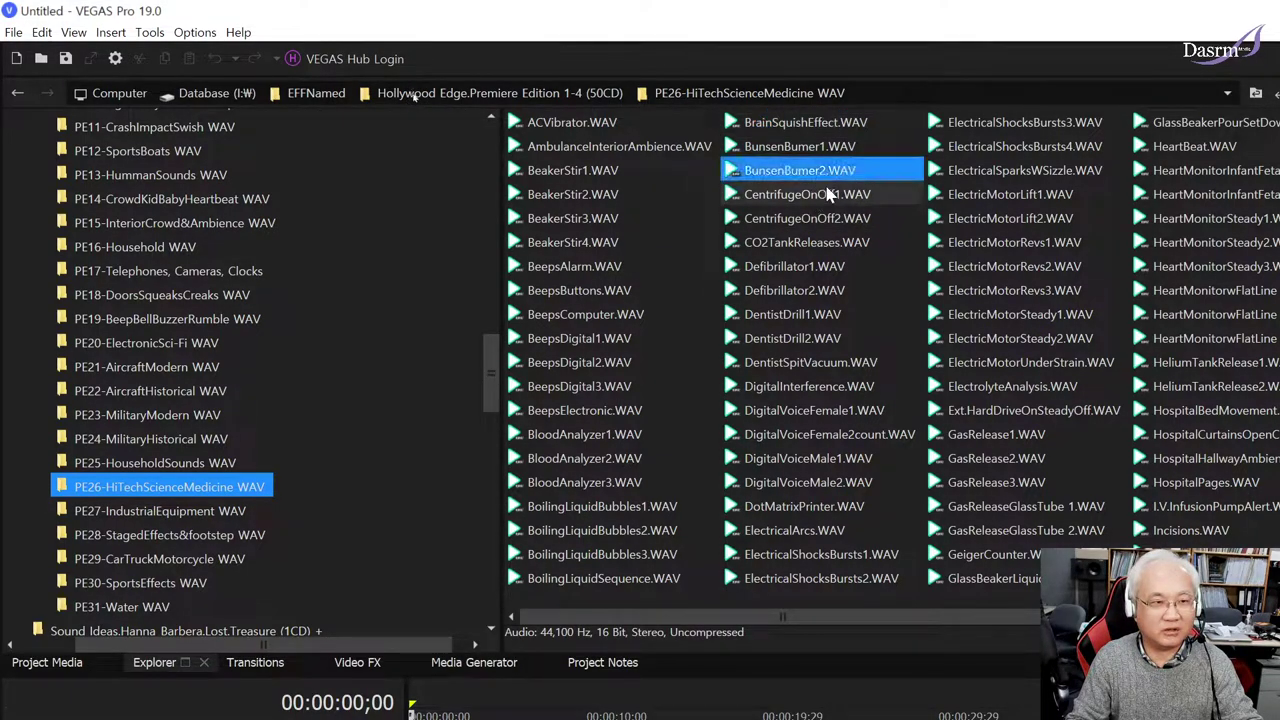
pyautogui.click(838, 130)
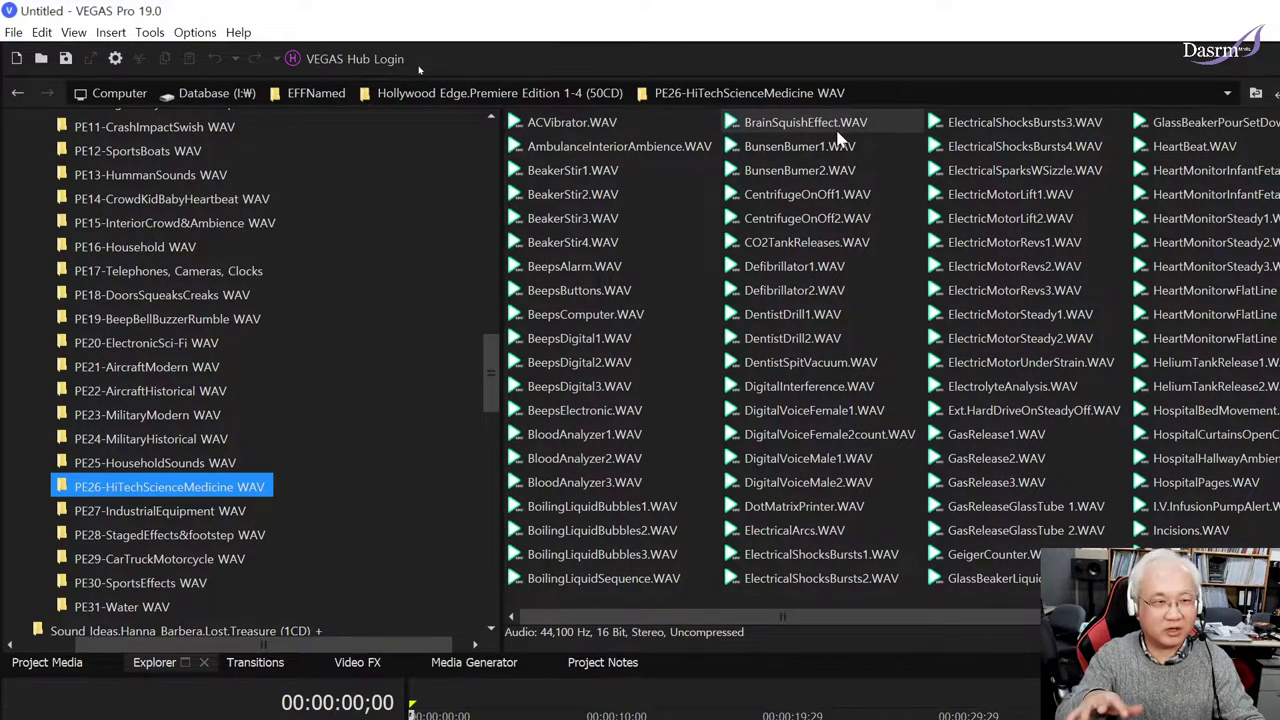
pyautogui.click(840, 132)
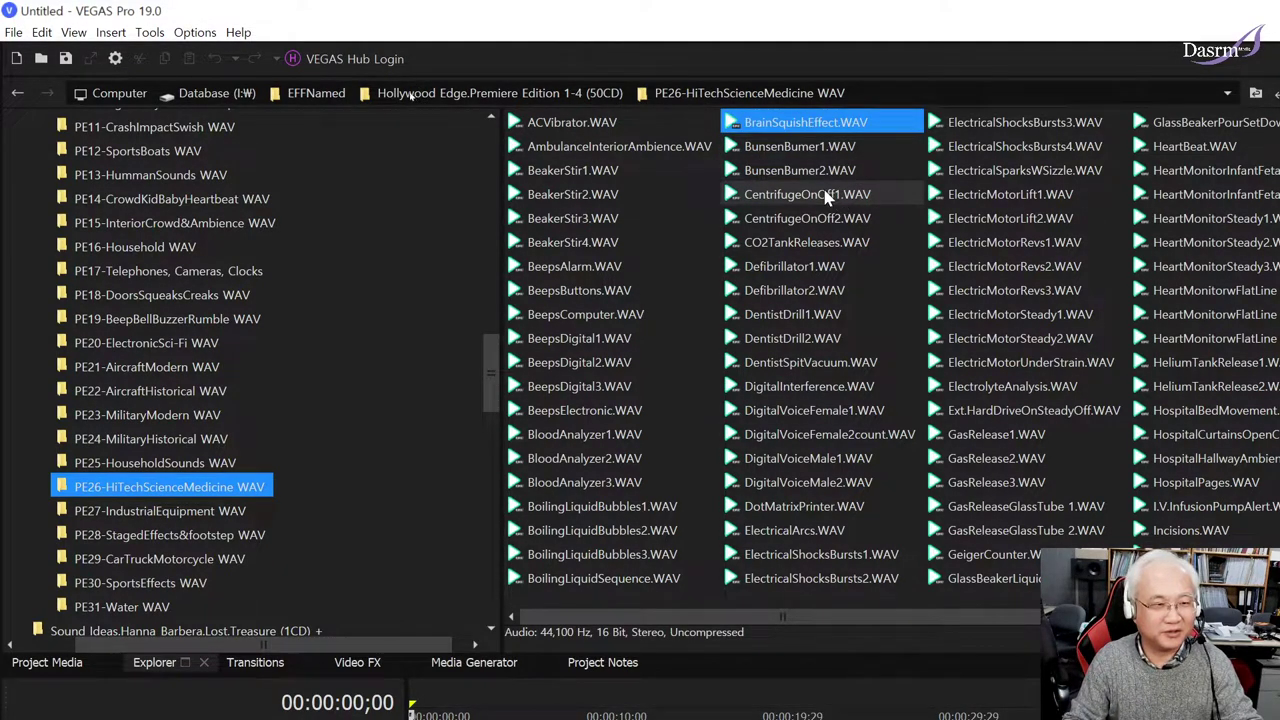
# Step: Audition Defibrillator1-2, DentistDrill1-2 and DentistSpitVacuum
pyautogui.click(814, 171)
pyautogui.click(803, 266)
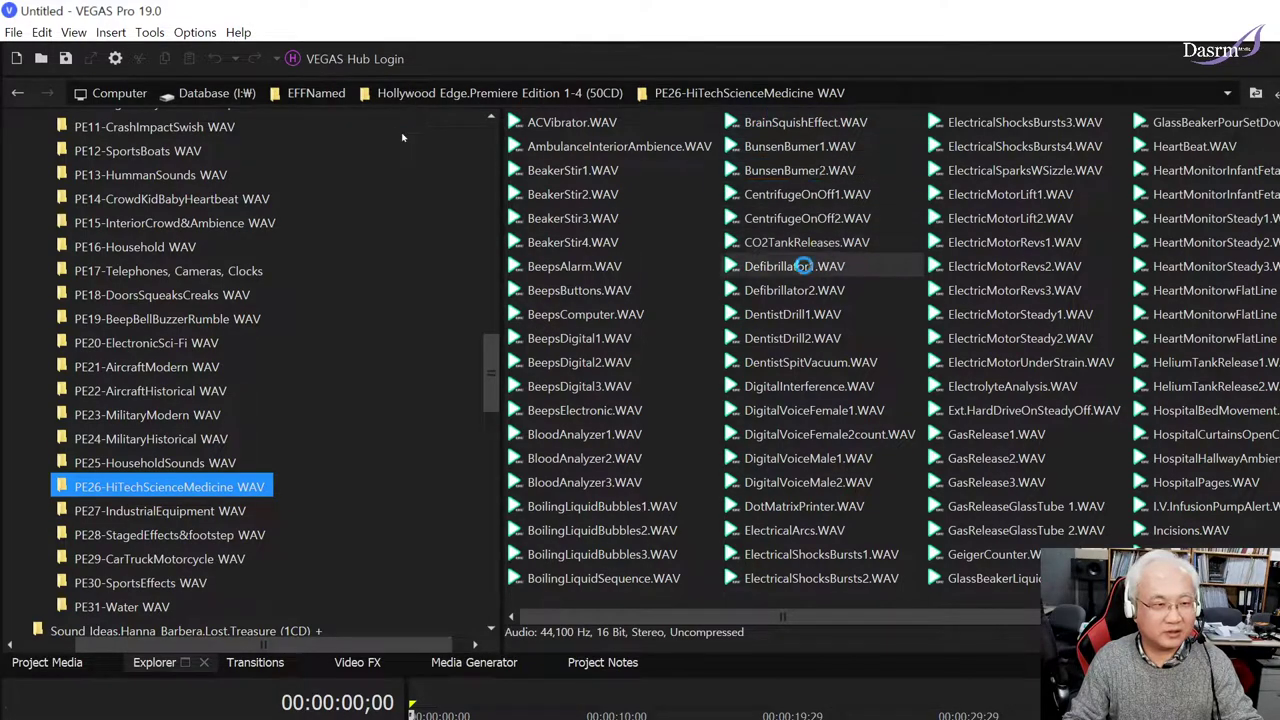
pyautogui.click(861, 276)
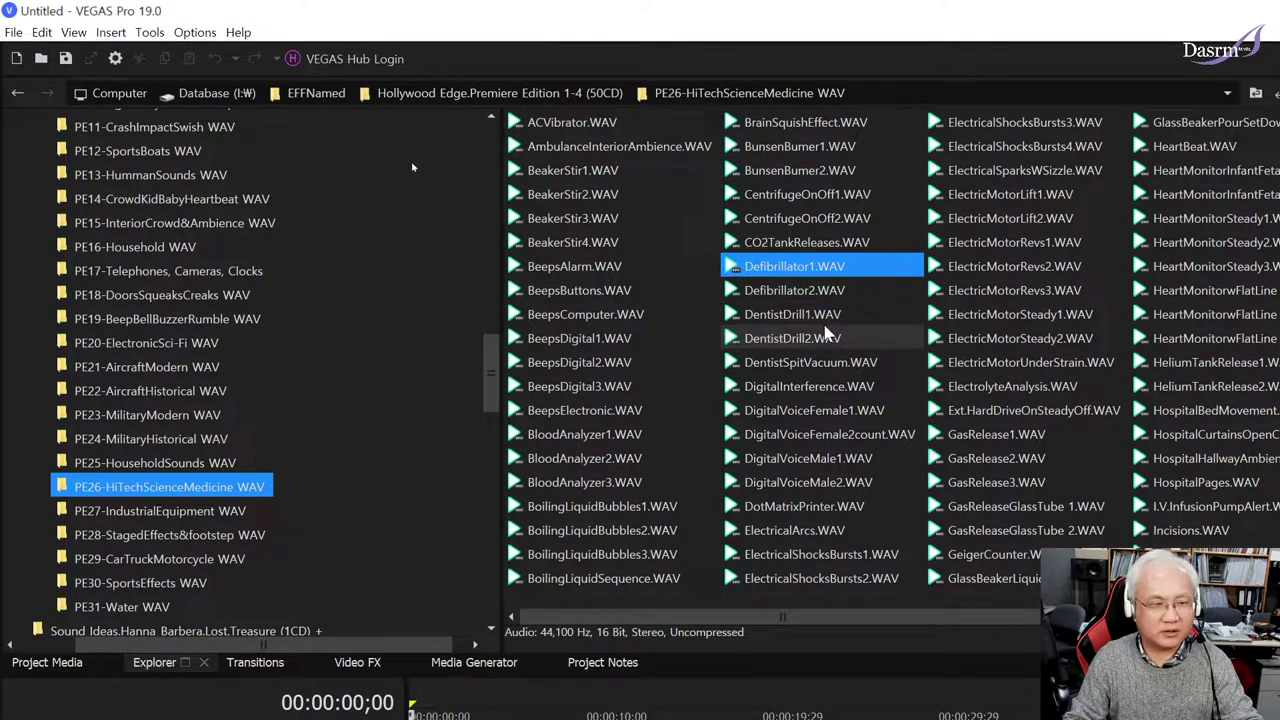
pyautogui.click(824, 292)
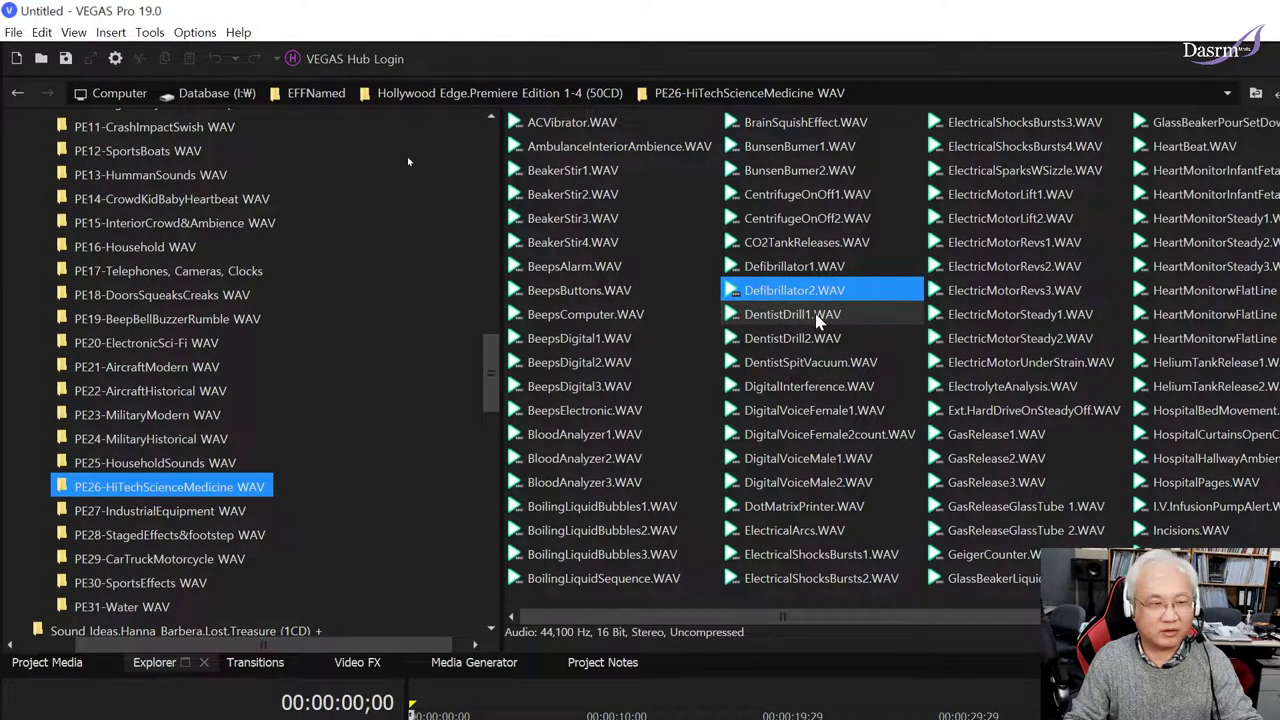
pyautogui.click(850, 320)
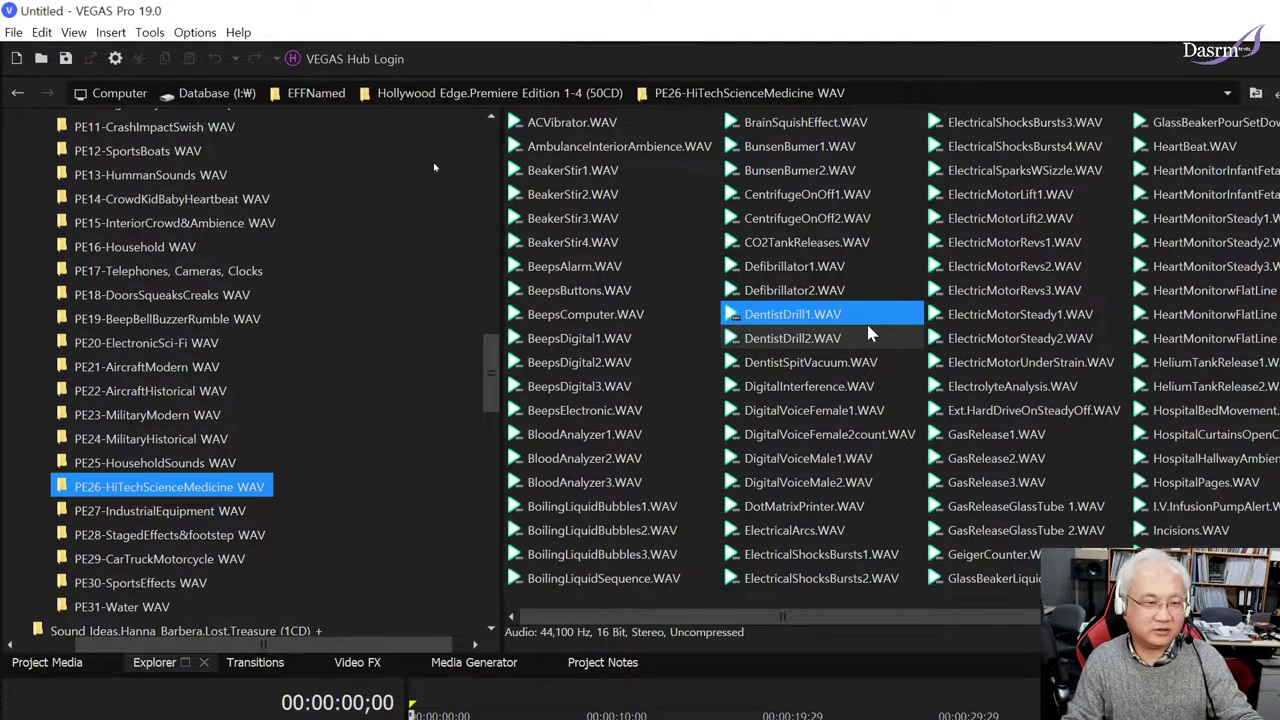
pyautogui.keyDown('ctrl'); pyautogui.click(864, 316); pyautogui.keyUp('ctrl')
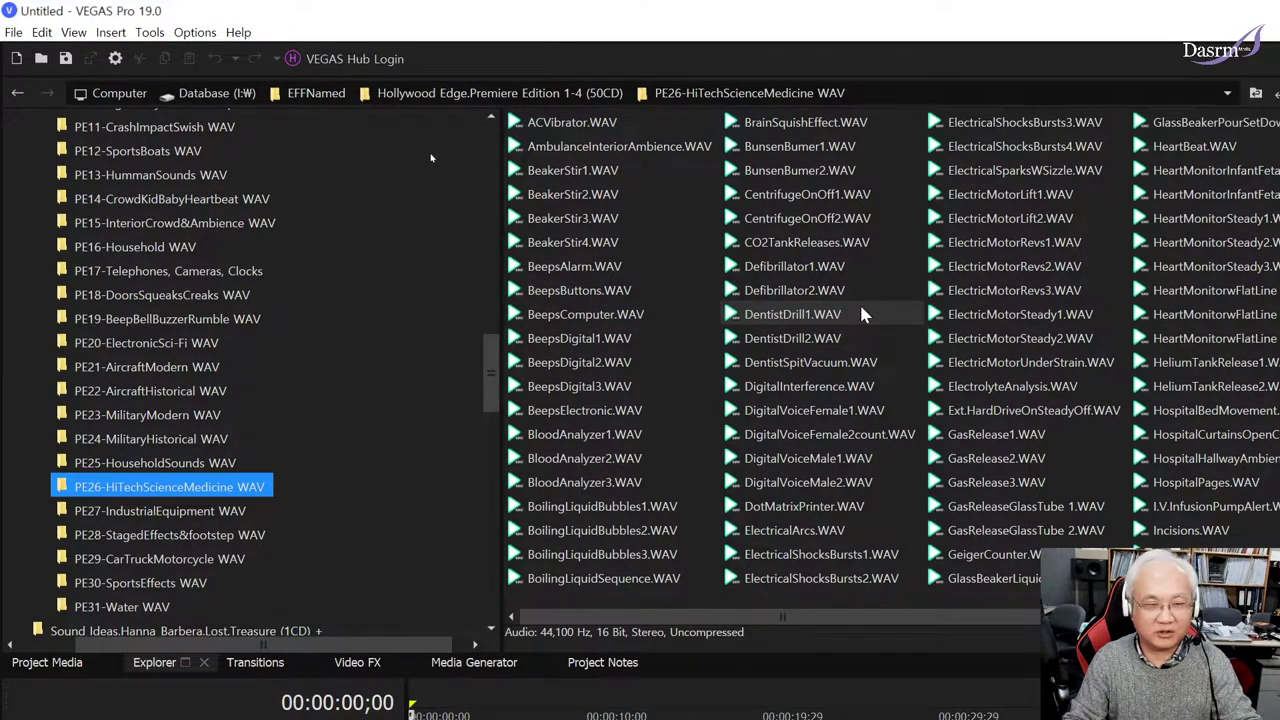
pyautogui.click(861, 310)
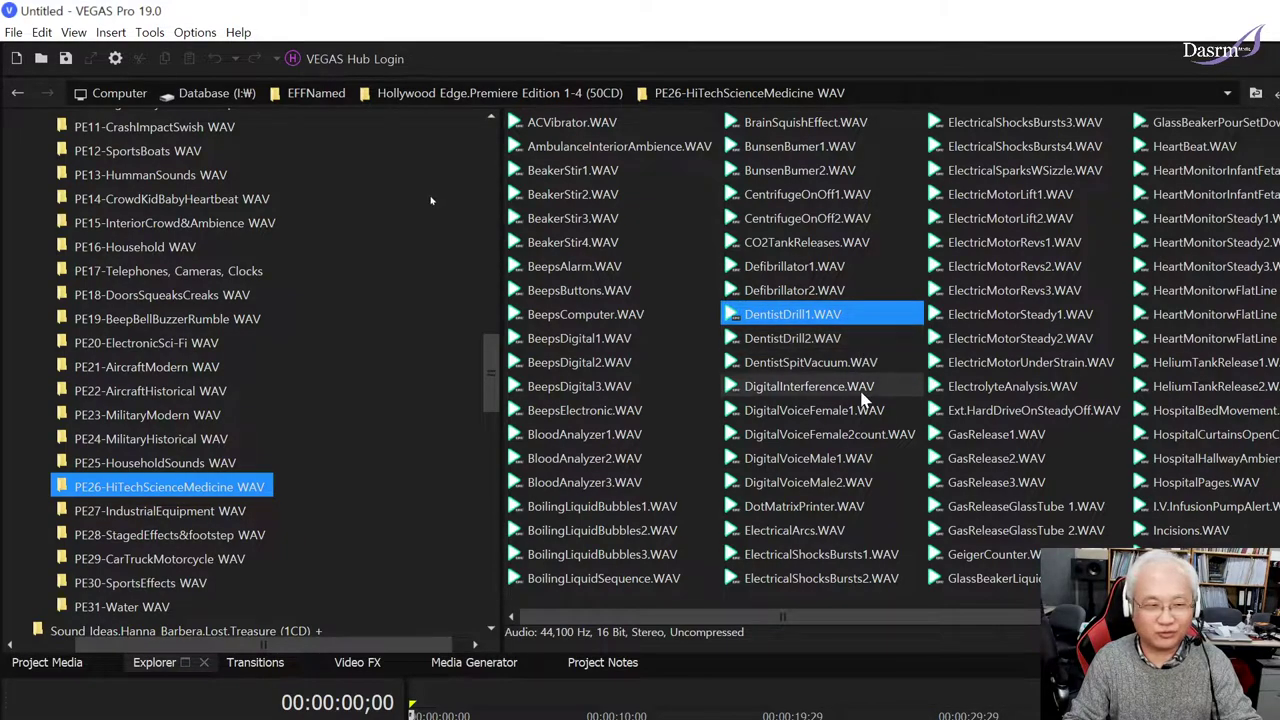
pyautogui.click(836, 344)
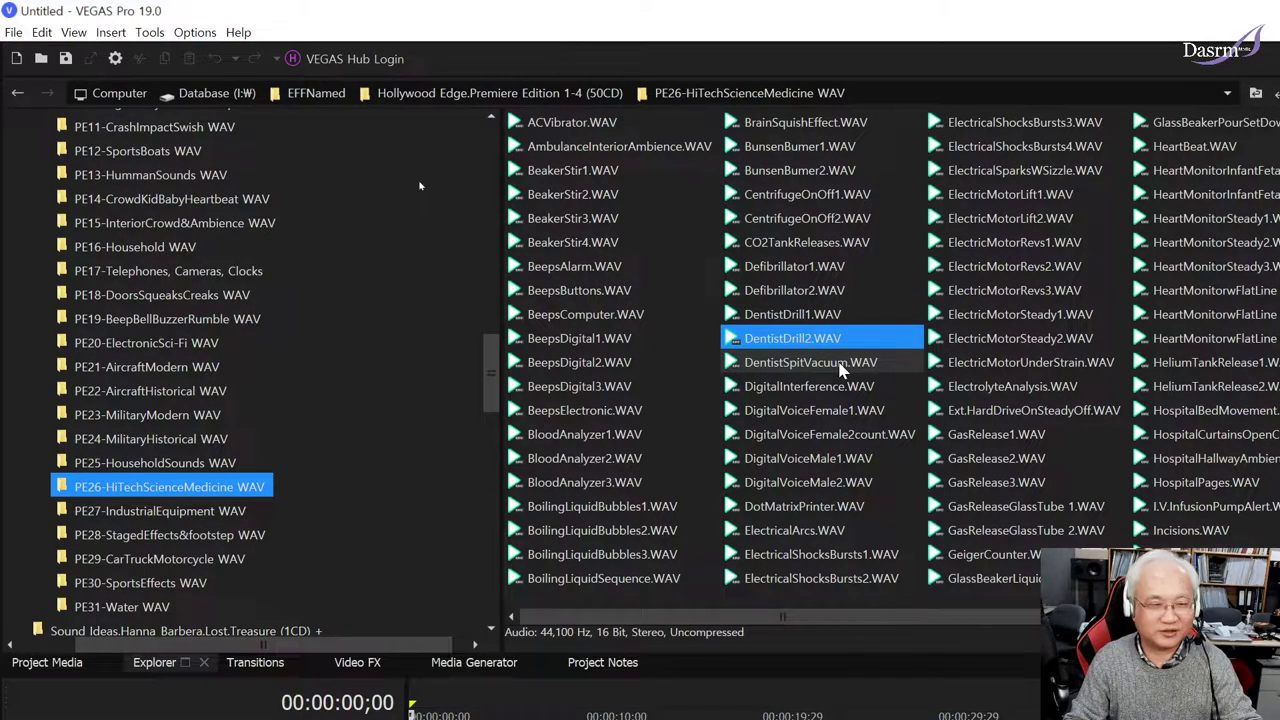
pyautogui.click(844, 370)
pyautogui.click(857, 368)
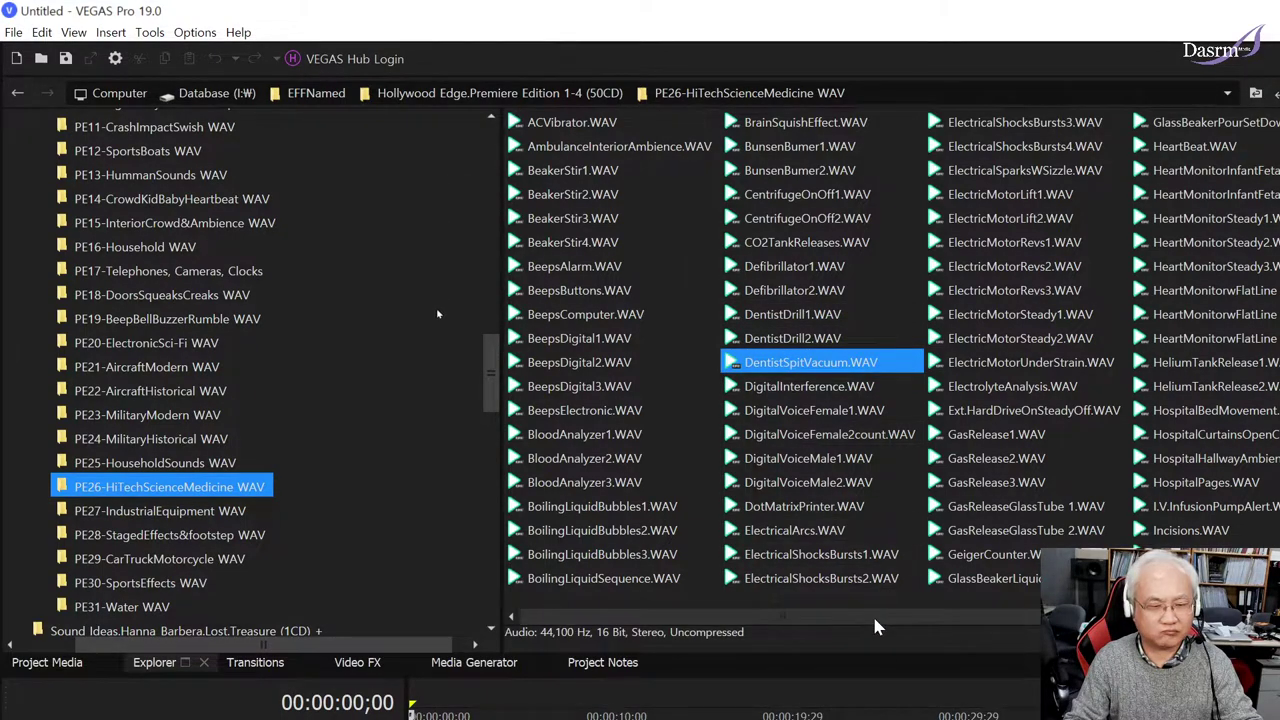
# Step: Replay DentistSpitVacuum, then audition DigitalInterference, DigitalVoiceFemale1, DigitalVoiceFemale2count and DigitalVoiceMale1
pyautogui.hscroll(3, 875, 627)
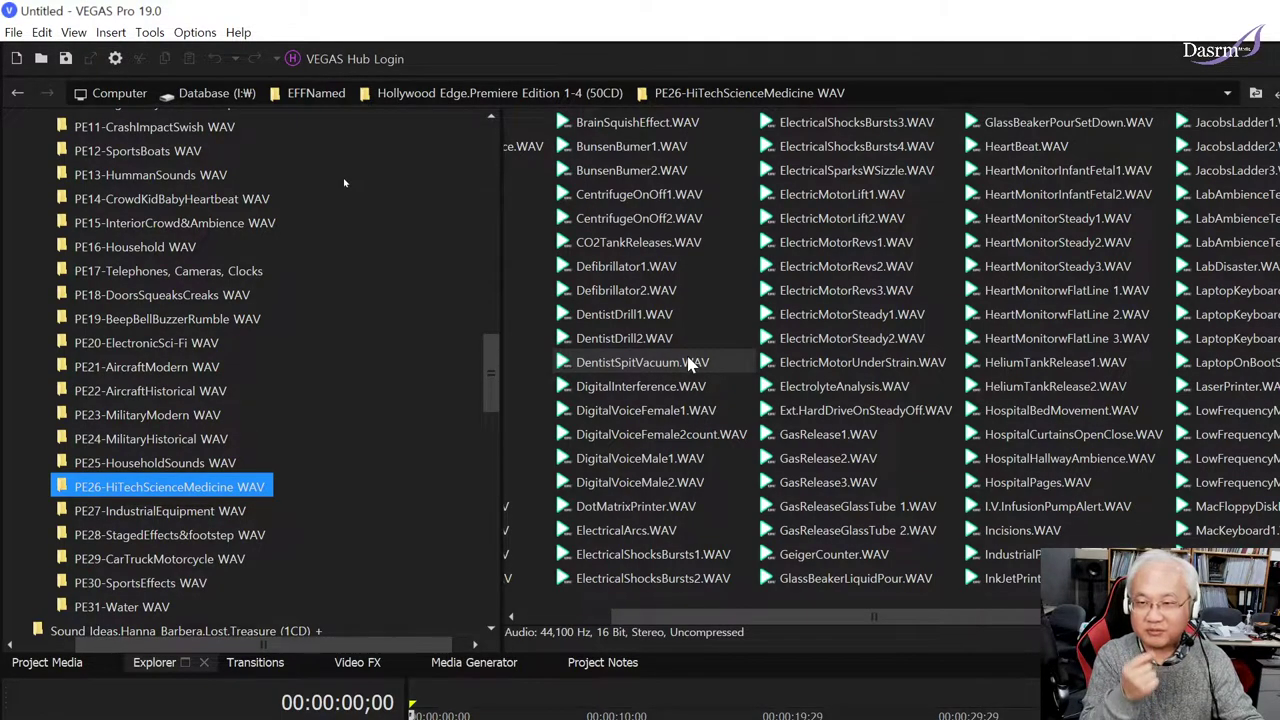
pyautogui.click(688, 364)
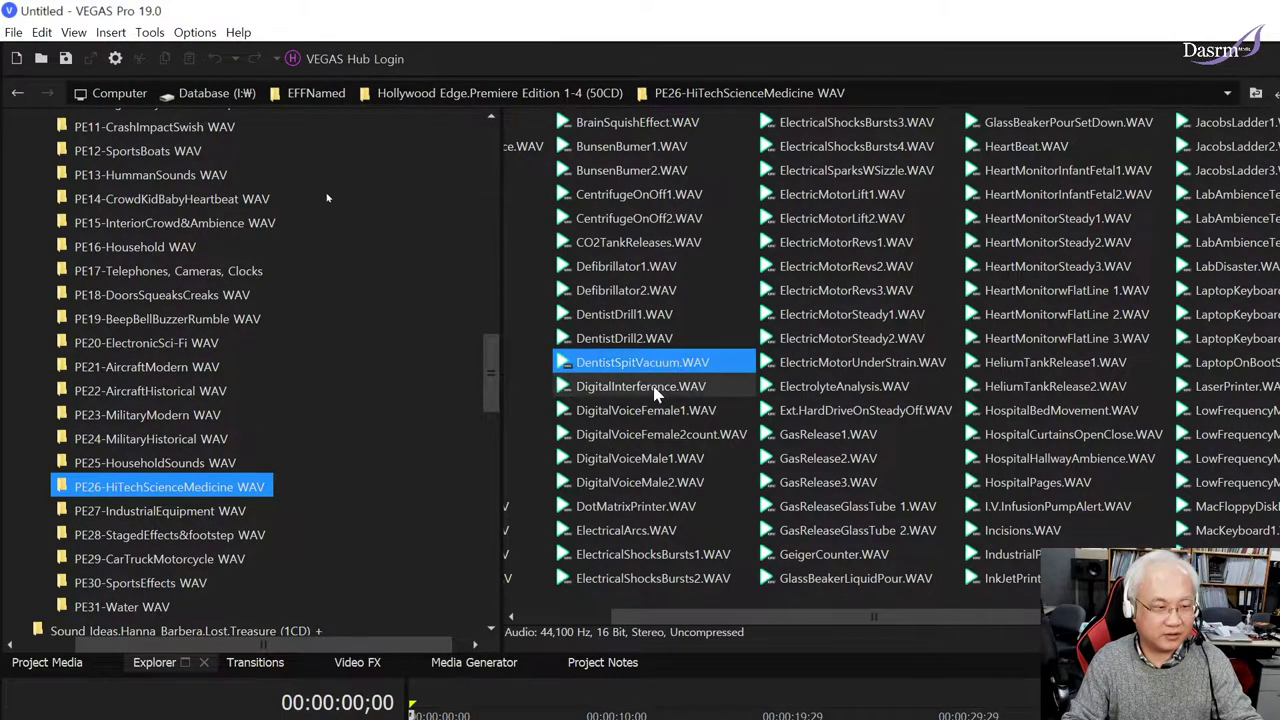
pyautogui.click(708, 394)
pyautogui.click(707, 392)
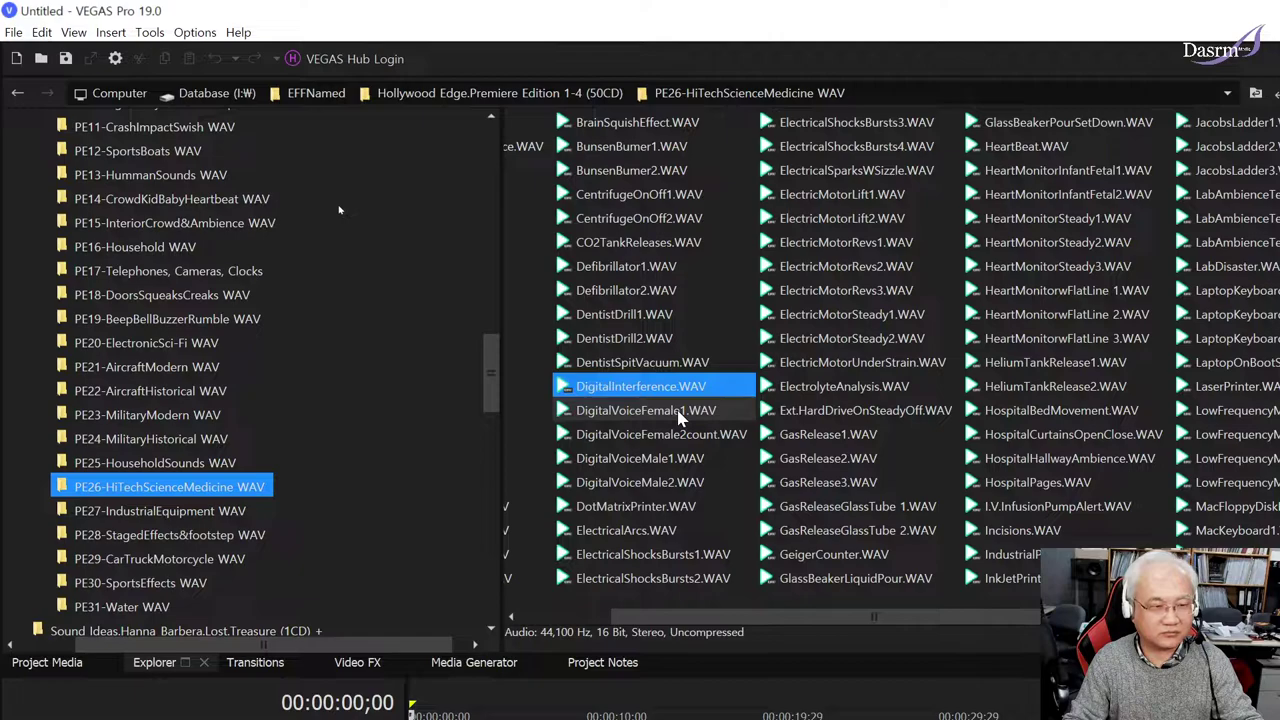
pyautogui.click(680, 419)
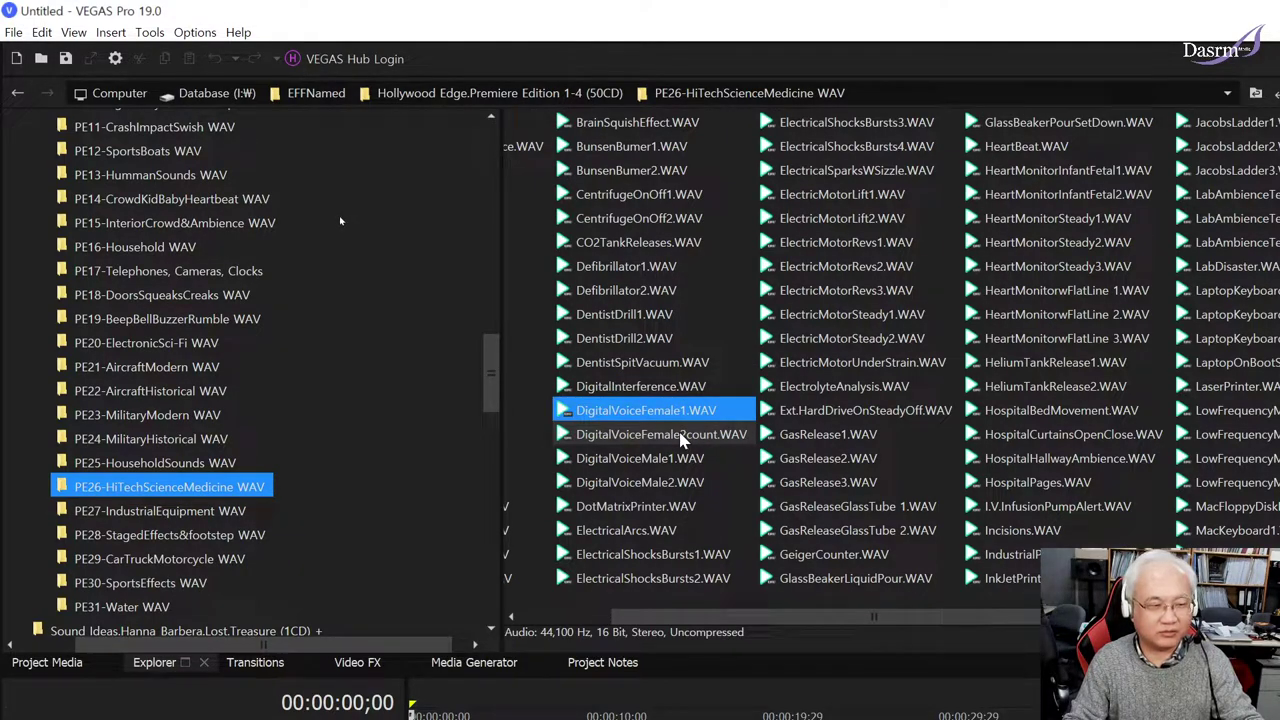
pyautogui.click(682, 438)
pyautogui.click(686, 464)
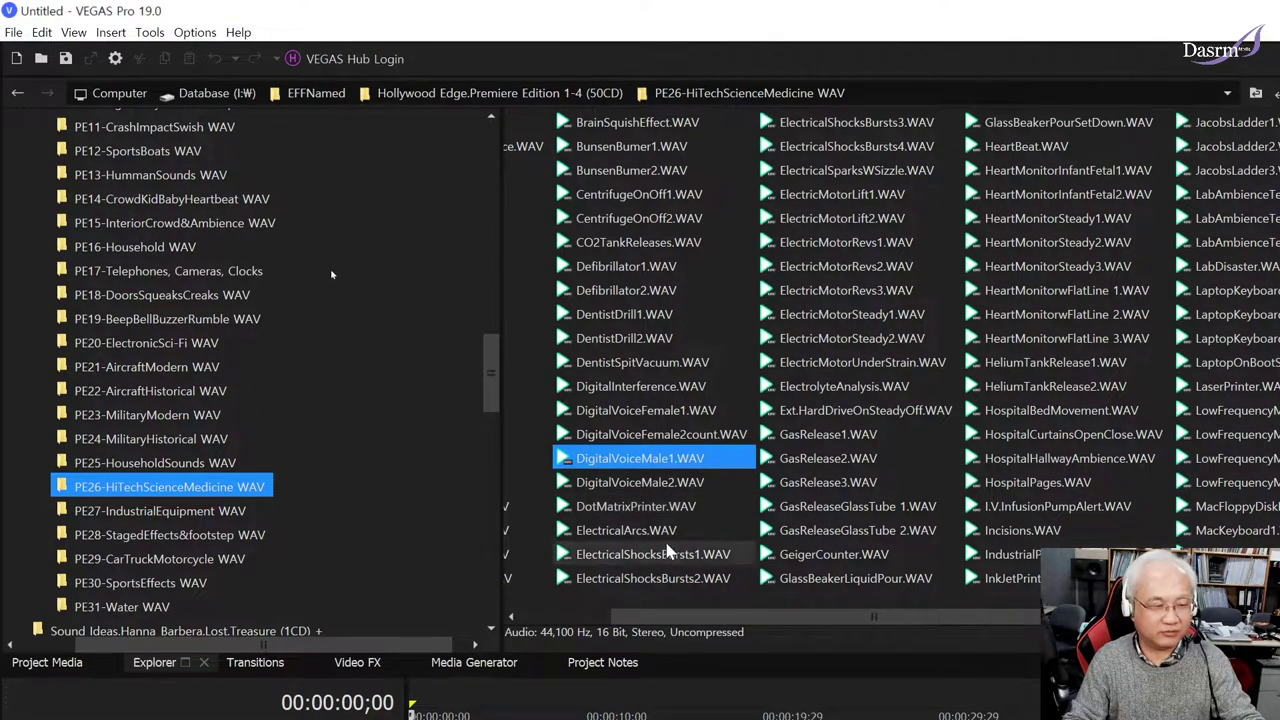
# Step: Audition ElectricalArcs, ElectricalShocksBursts1 and 4, ElectricalSparksWSizzle, ElectricMotorLift1, ElectricMotorRevs1 and ElectrolyteAnalysis
pyautogui.click(655, 532)
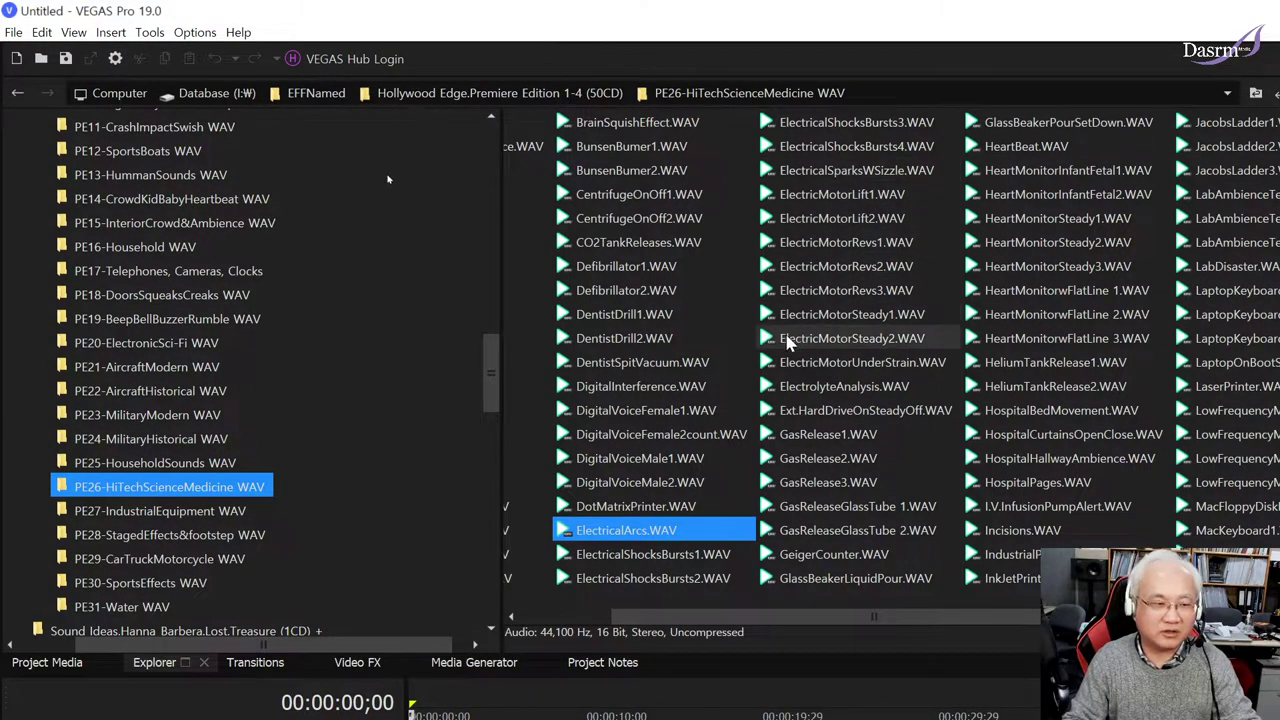
pyautogui.click(683, 558)
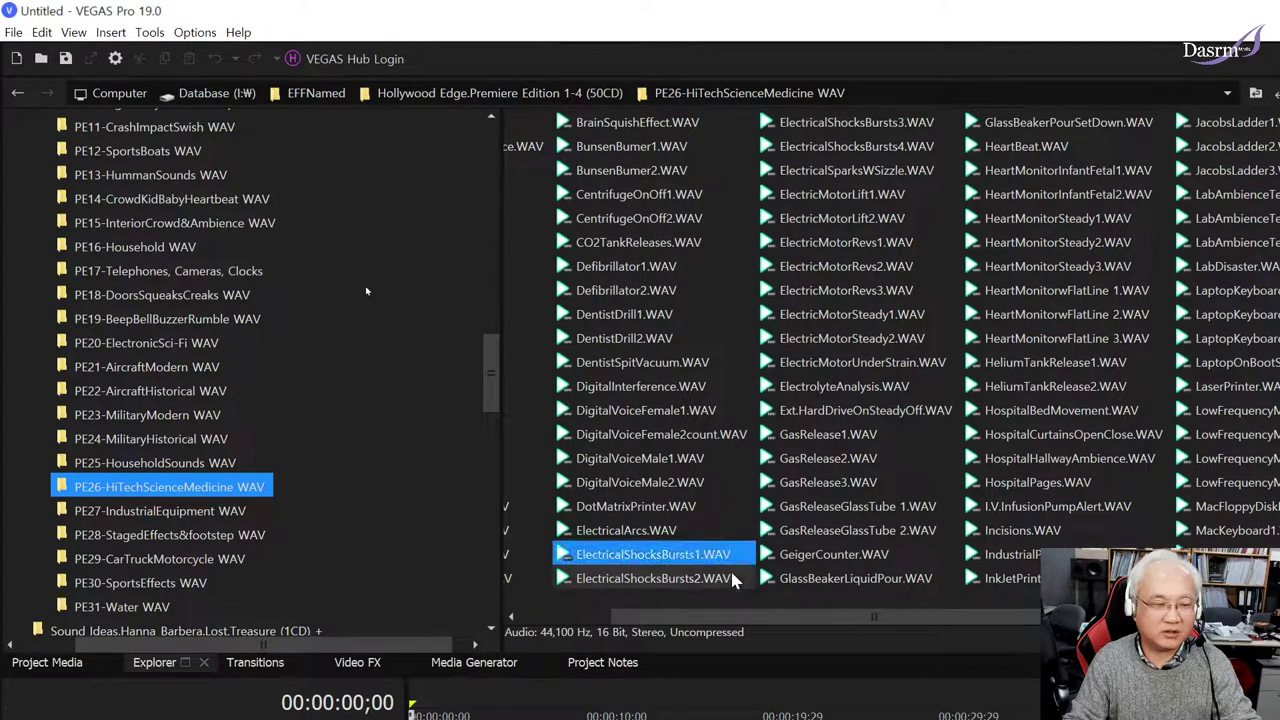
pyautogui.click(858, 148)
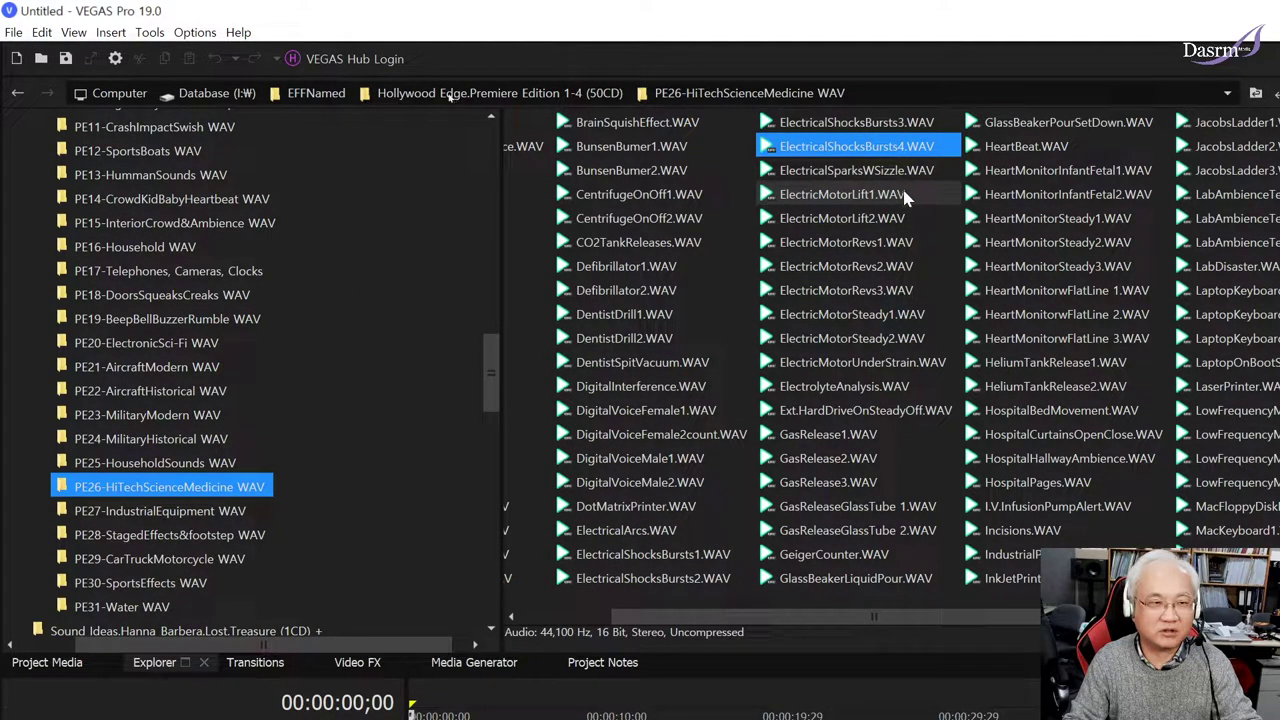
pyautogui.click(865, 172)
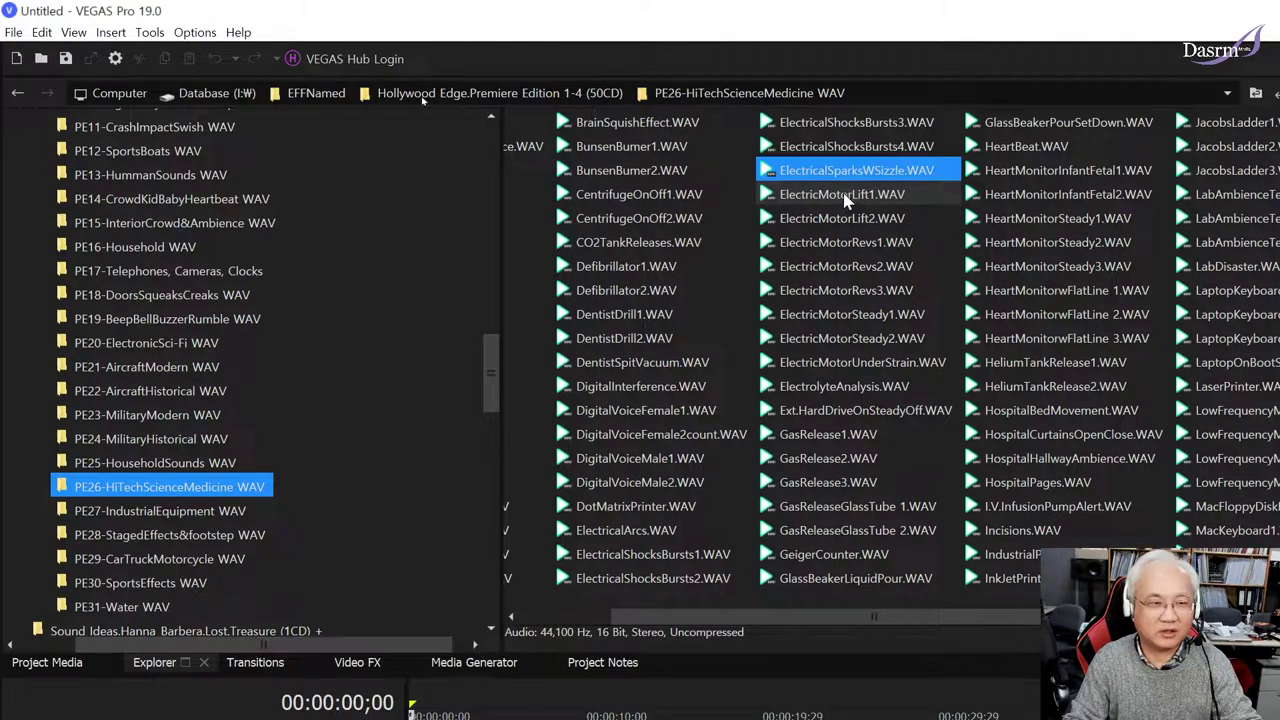
pyautogui.click(870, 196)
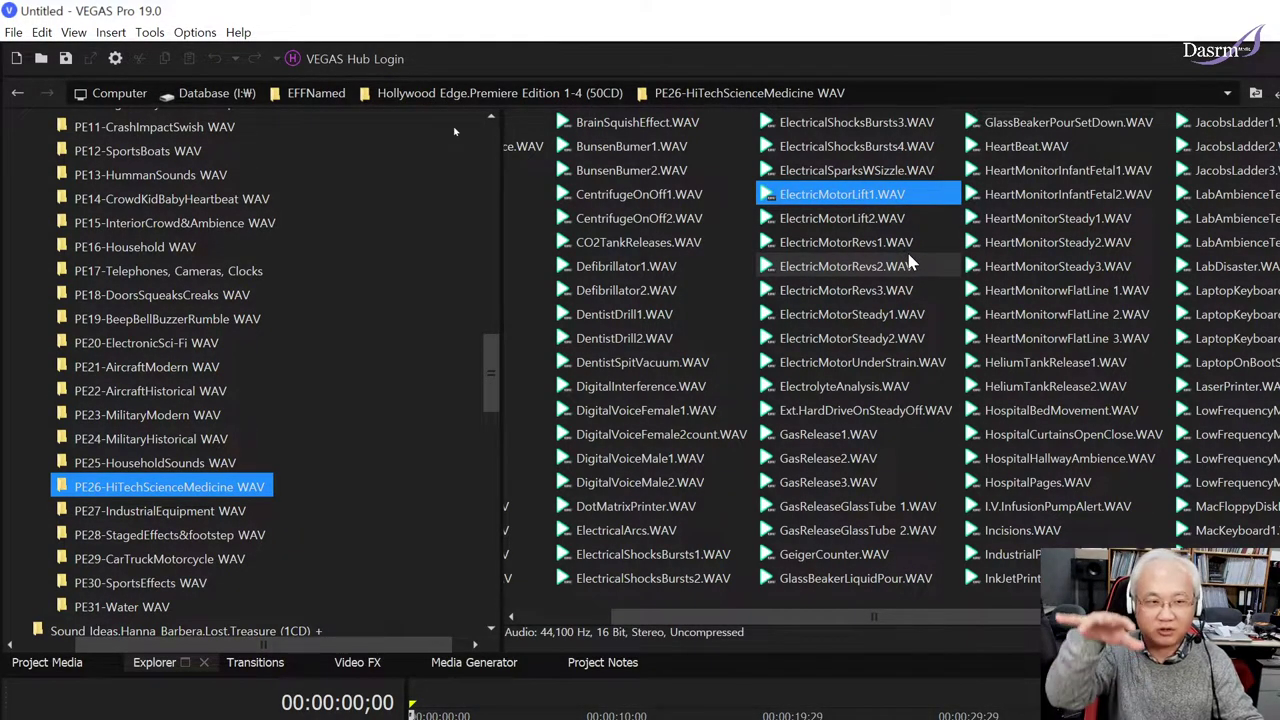
pyautogui.click(876, 246)
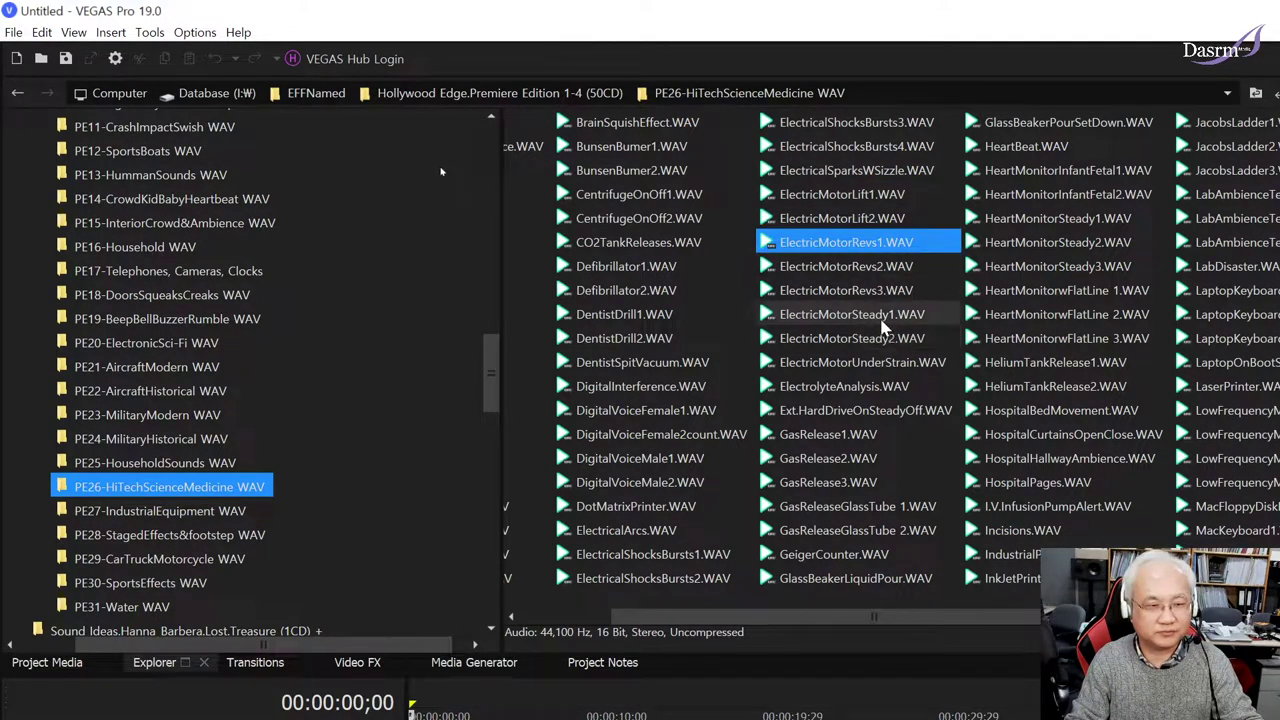
pyautogui.click(858, 388)
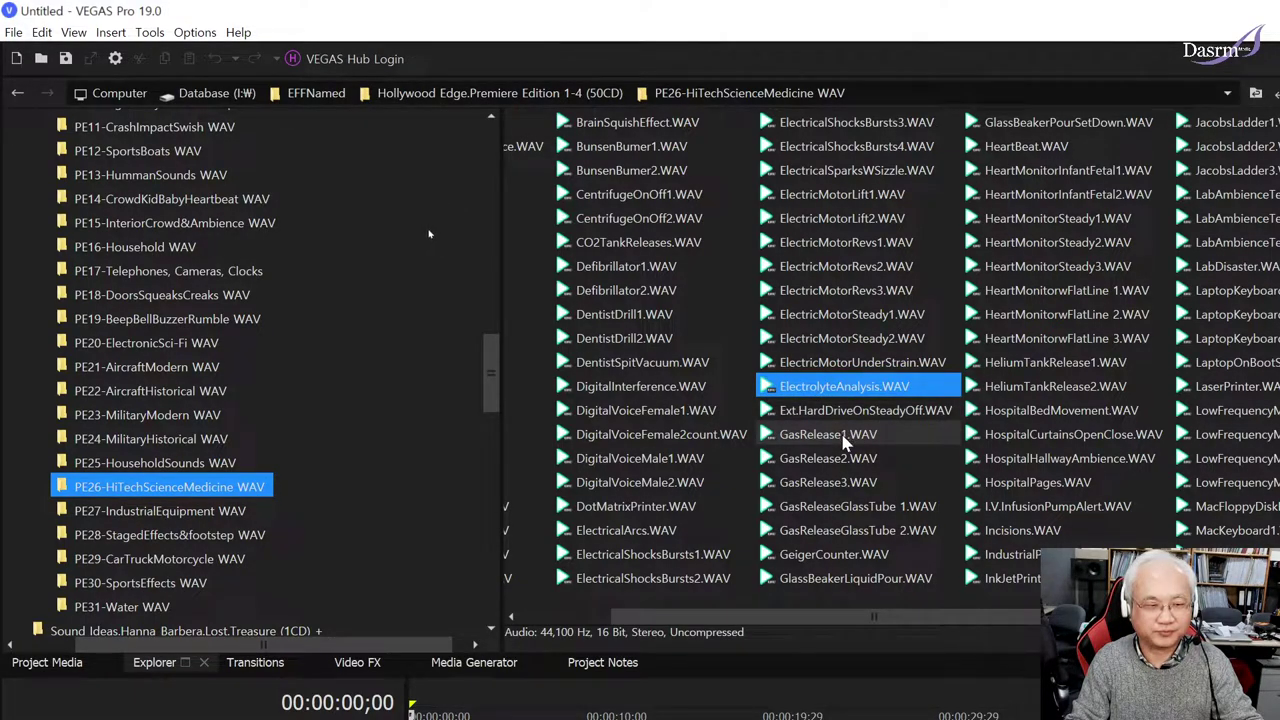
# Step: Audition GasRelease1, GasRelease3, both GasReleaseGlassTube files and GeigerCounter
pyautogui.moveTo(845, 622); pyautogui.dragTo(934, 620)
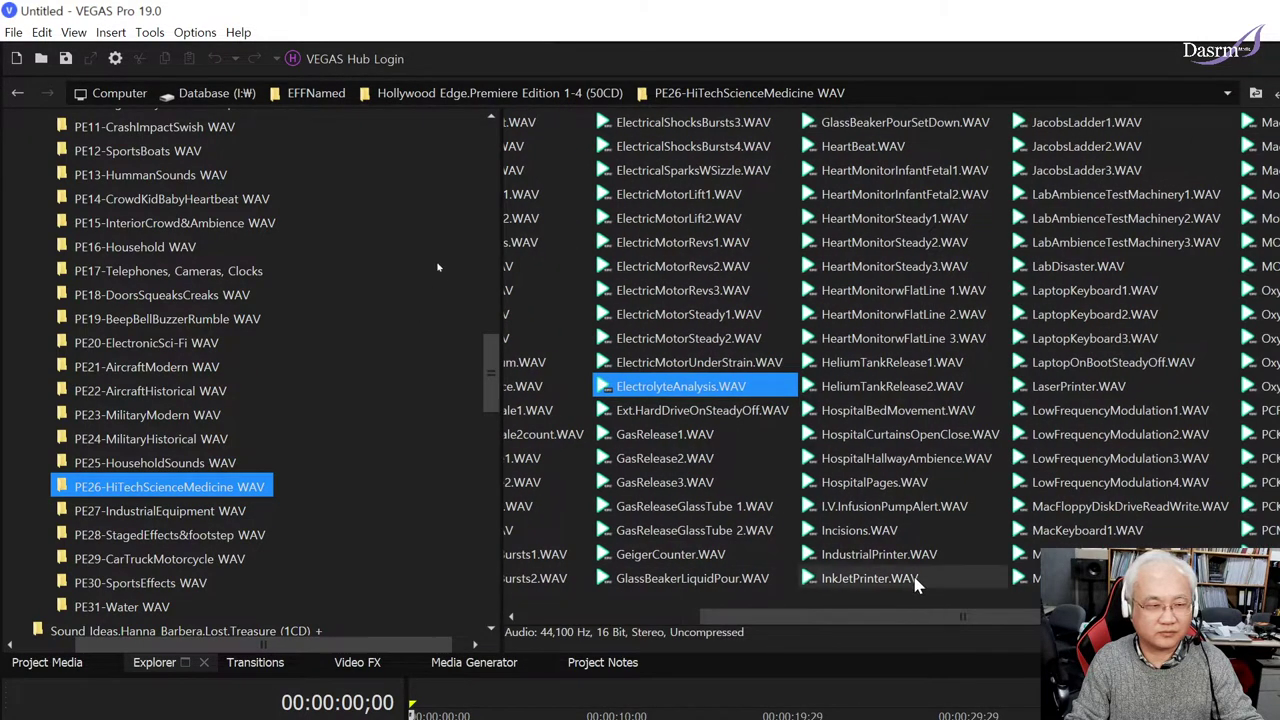
pyautogui.click(667, 436)
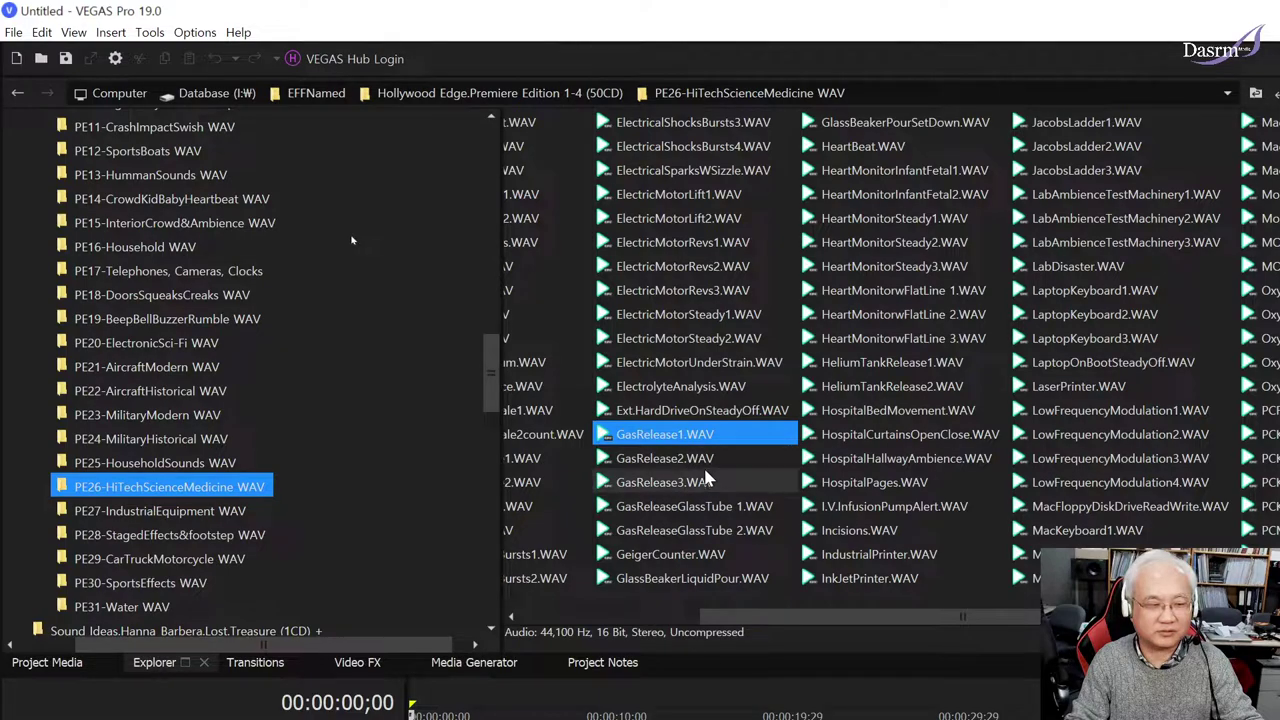
pyautogui.click(685, 490)
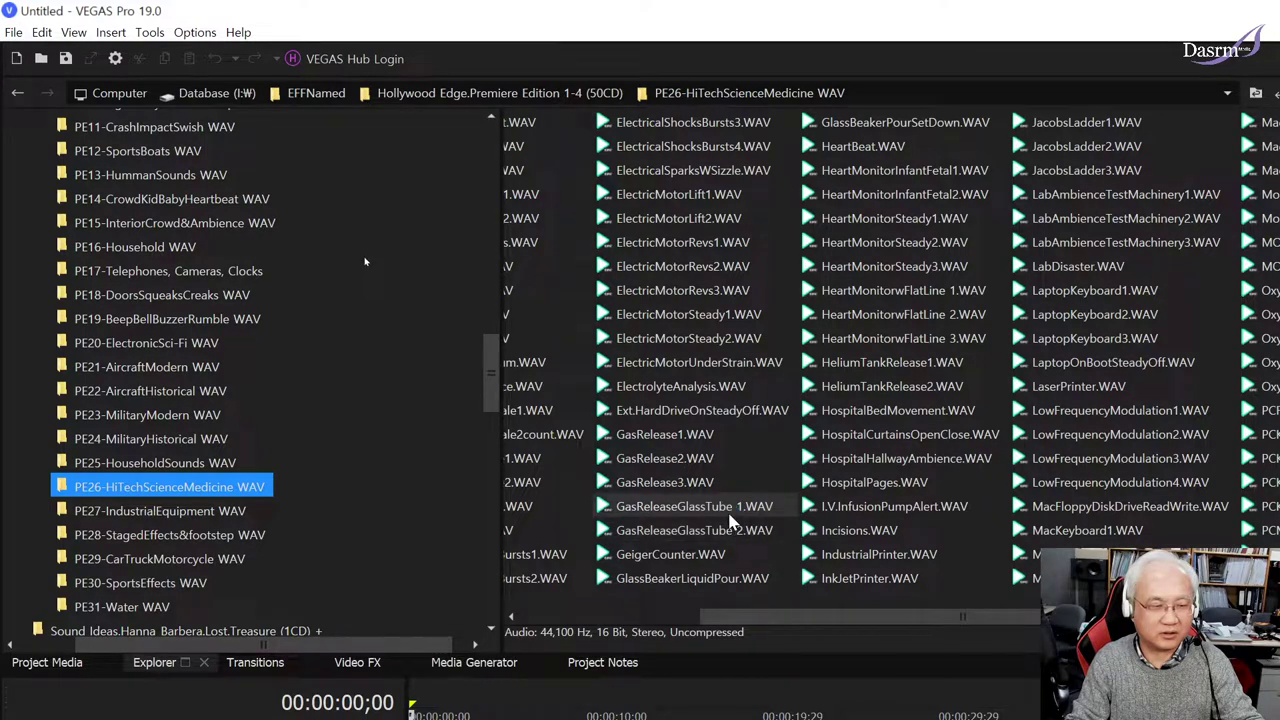
pyautogui.click(727, 511)
pyautogui.click(708, 531)
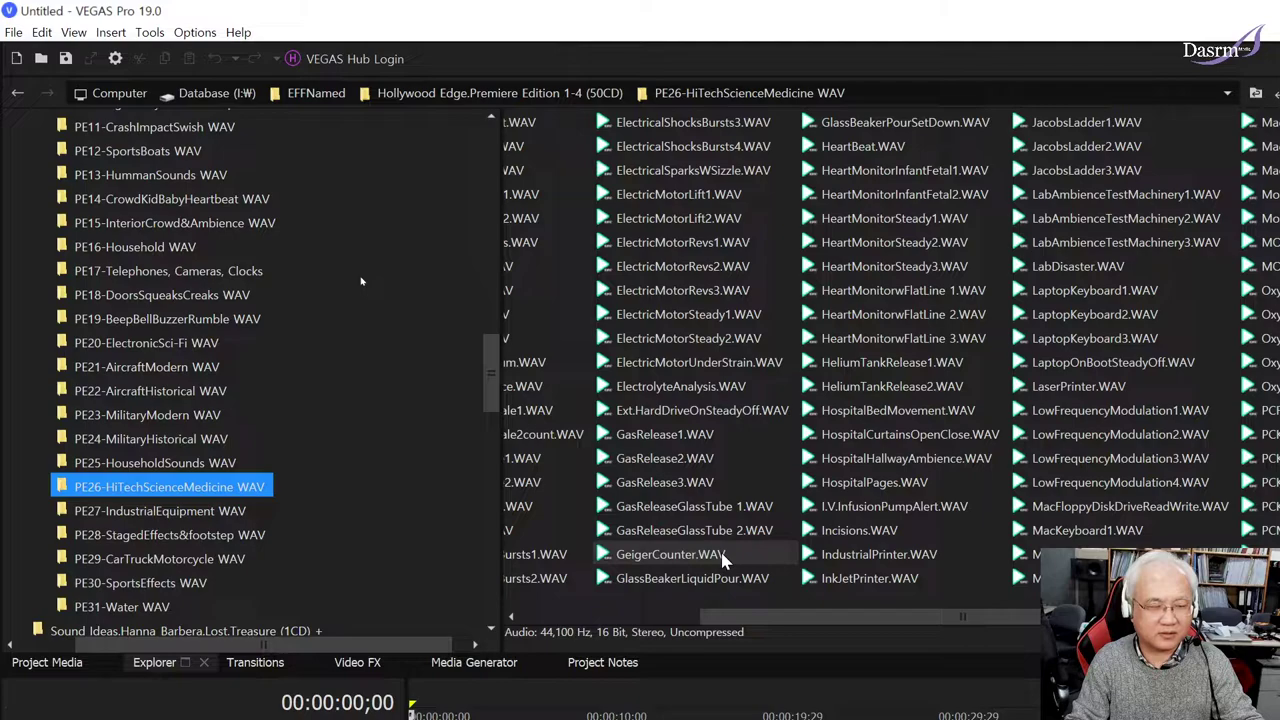
pyautogui.click(725, 557)
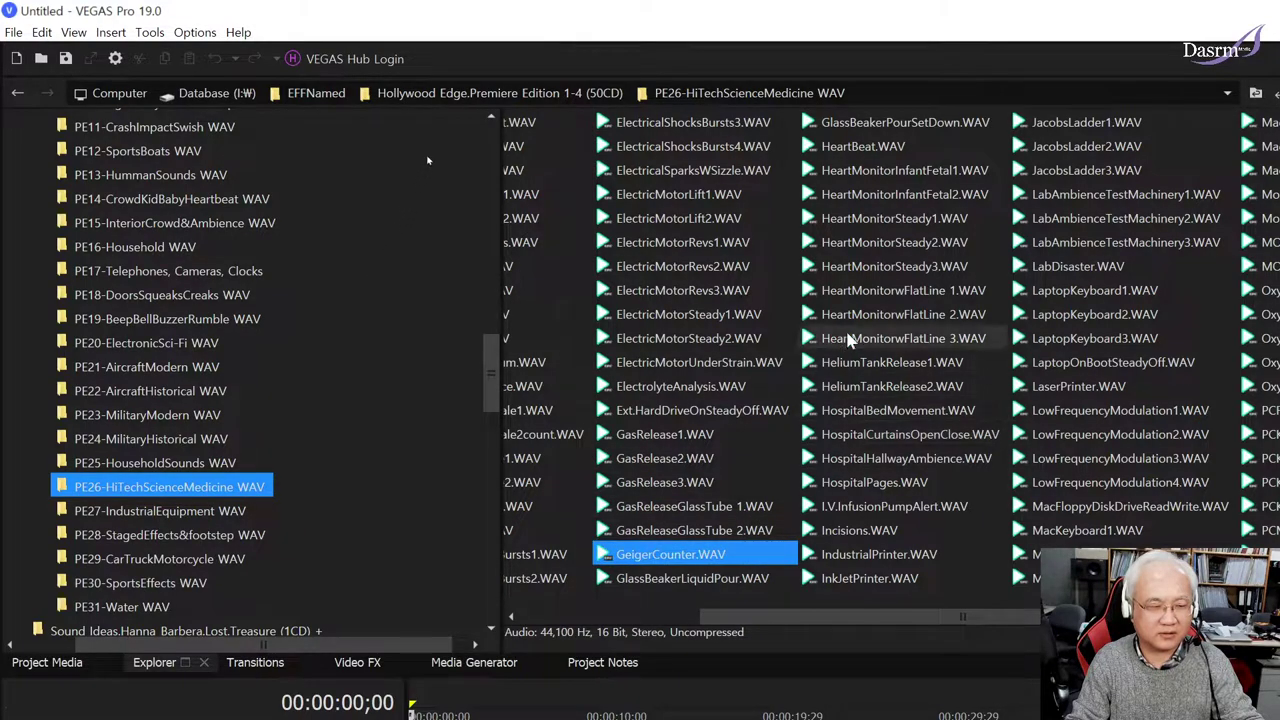
# Step: Audition HeartBeat, HeartMonitorSteady1 through 3 and HeartMonitorwFlatLine 1
pyautogui.click(905, 152)
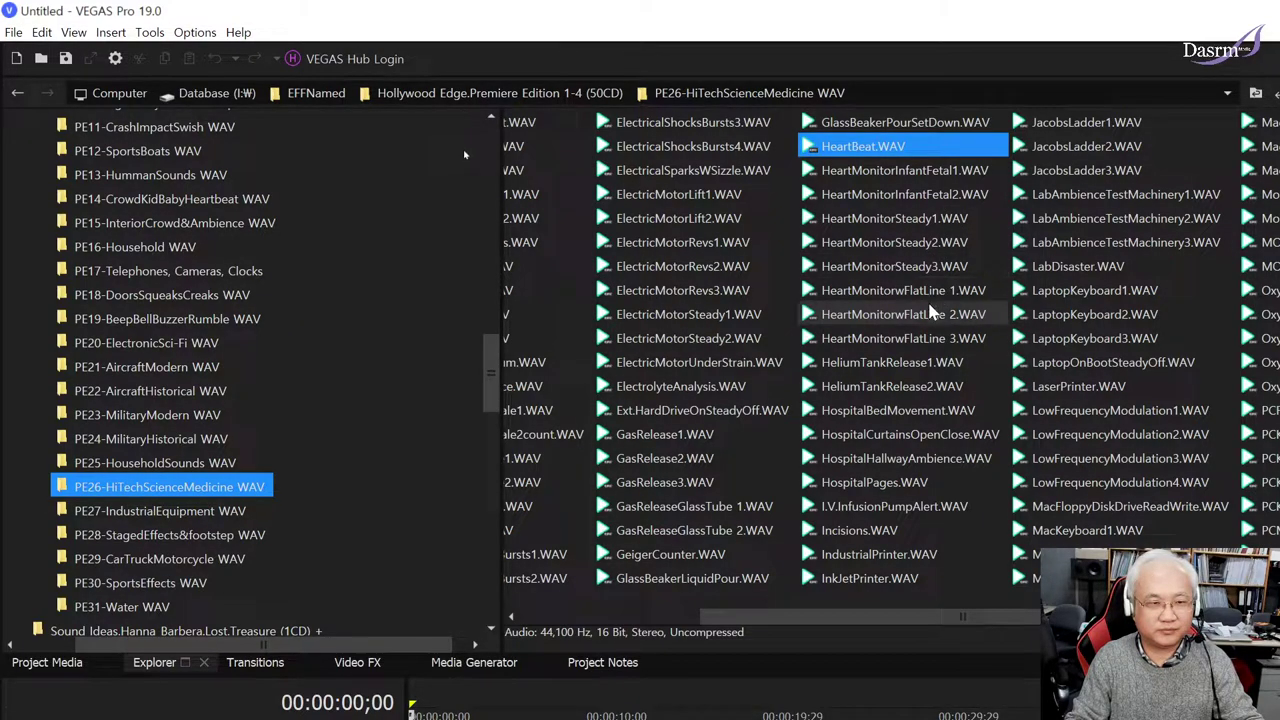
pyautogui.click(920, 218)
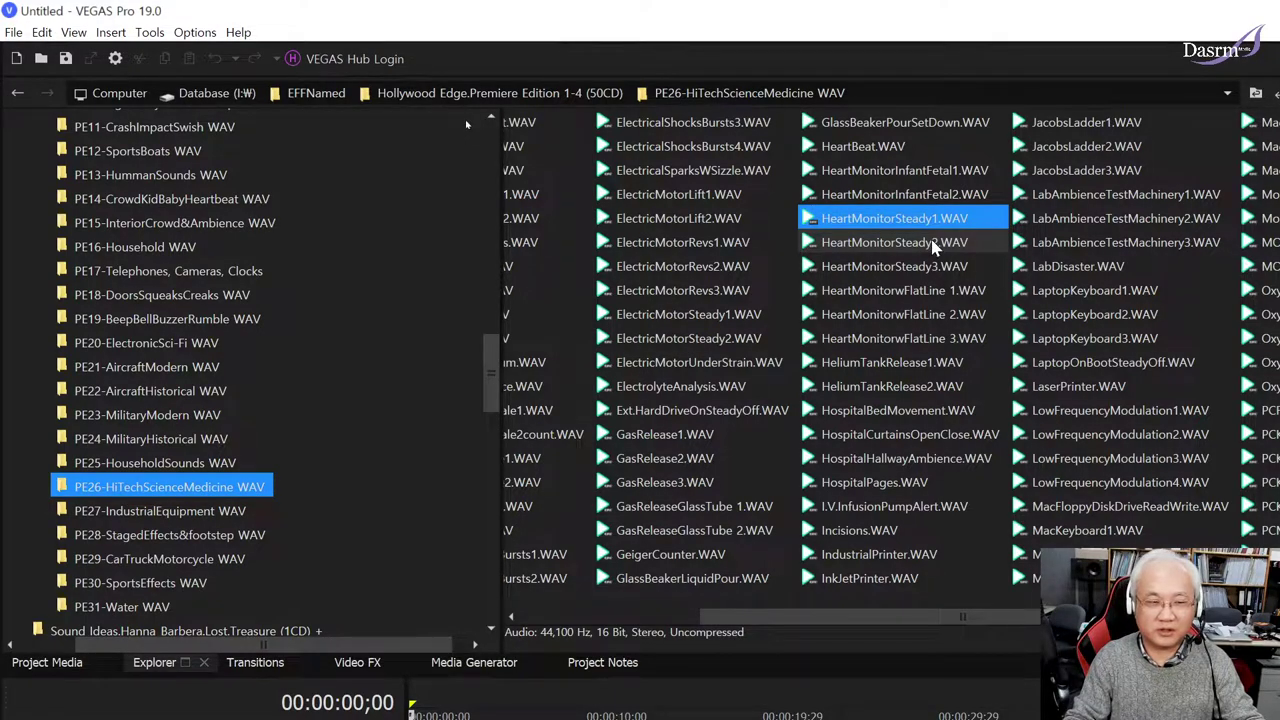
pyautogui.click(932, 245)
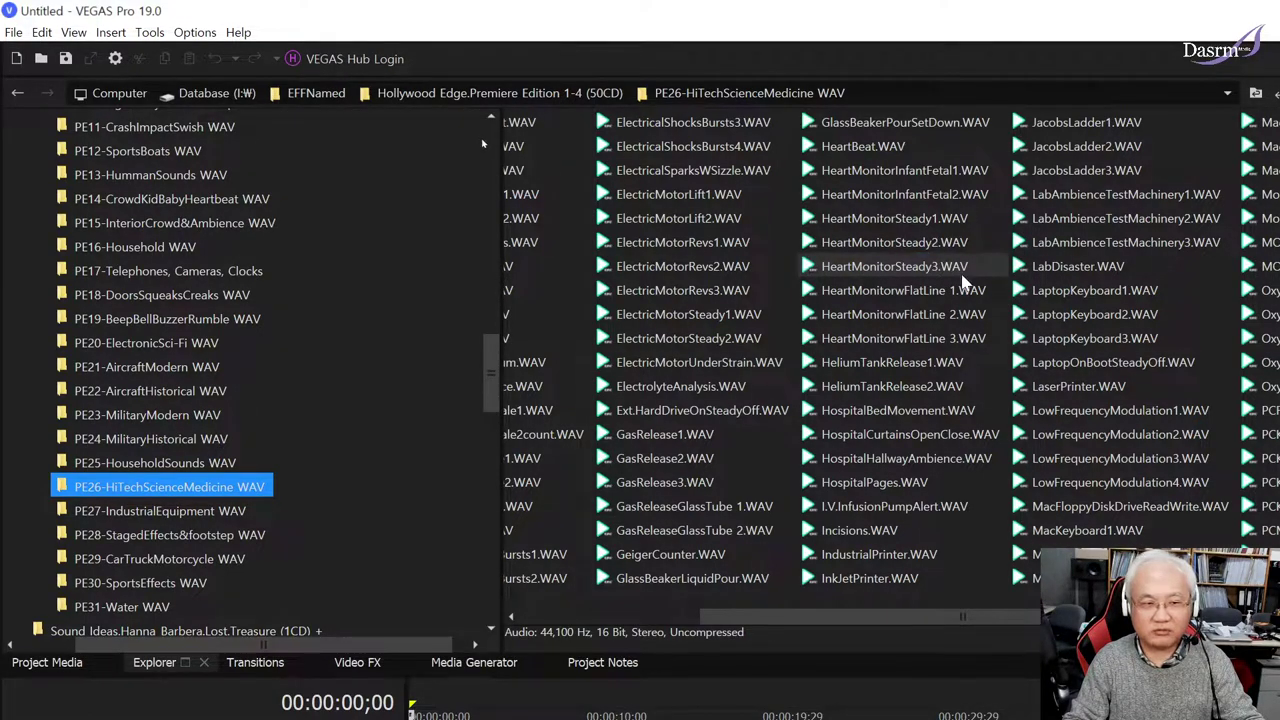
pyautogui.click(962, 277)
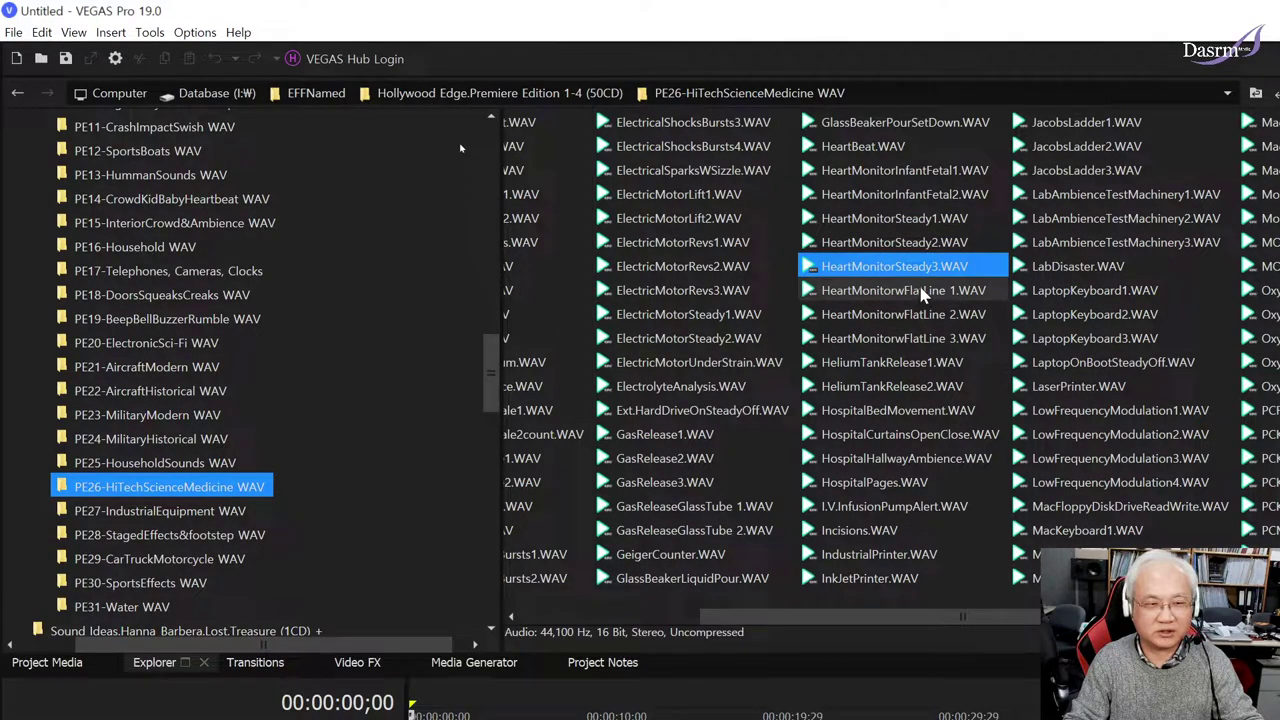
pyautogui.click(923, 292)
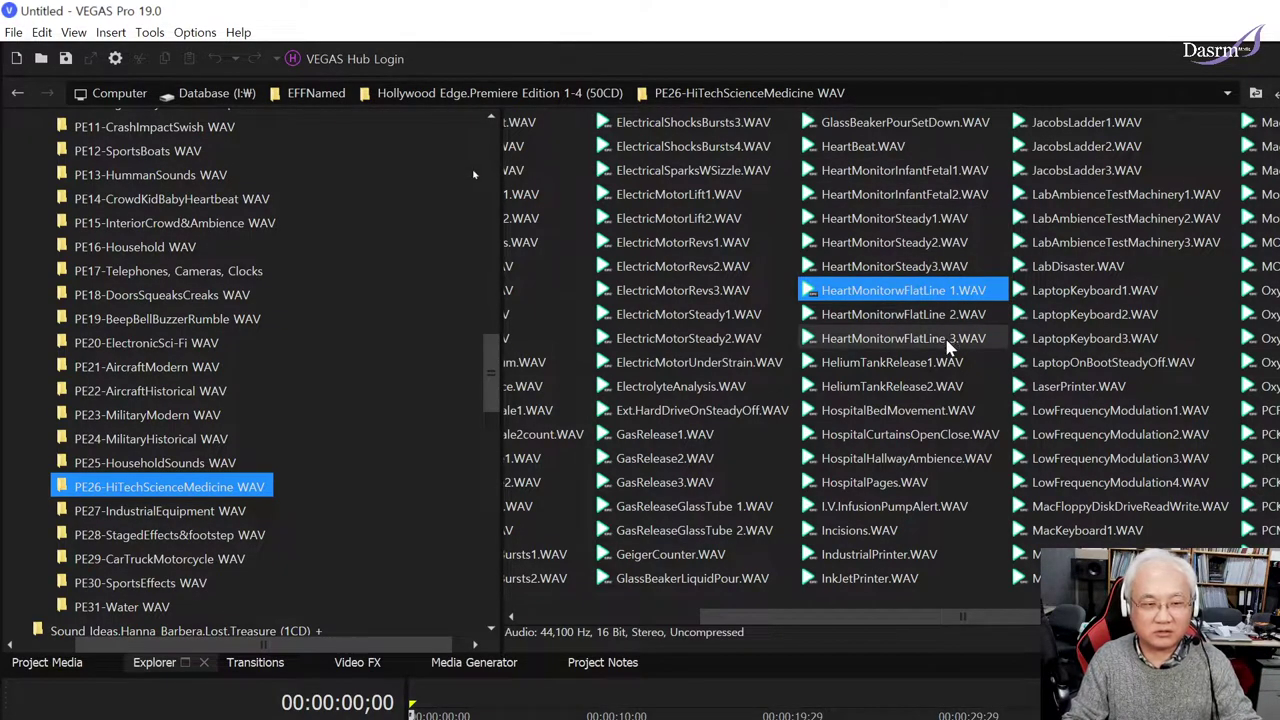
# Step: Audition HeliumTankRelease1 and 2, then HospitalBedMovement and HospitalCurtainsOpenClose
pyautogui.click(925, 366)
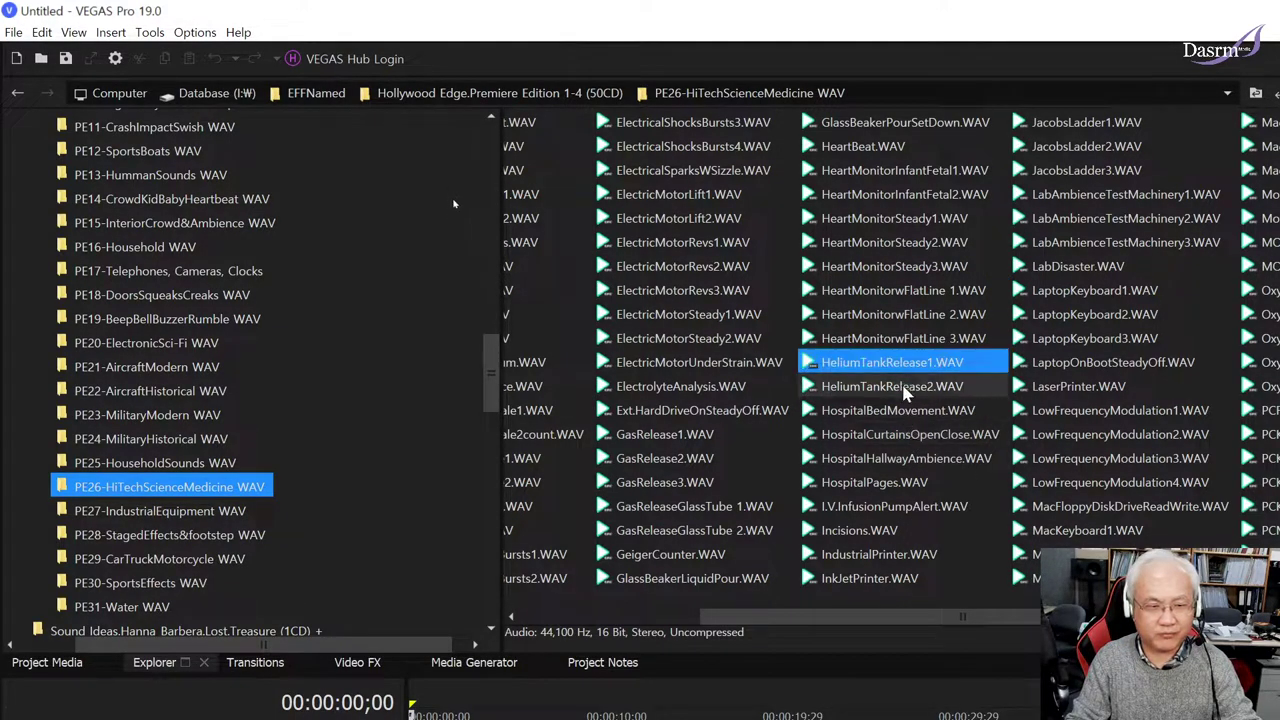
pyautogui.click(955, 393)
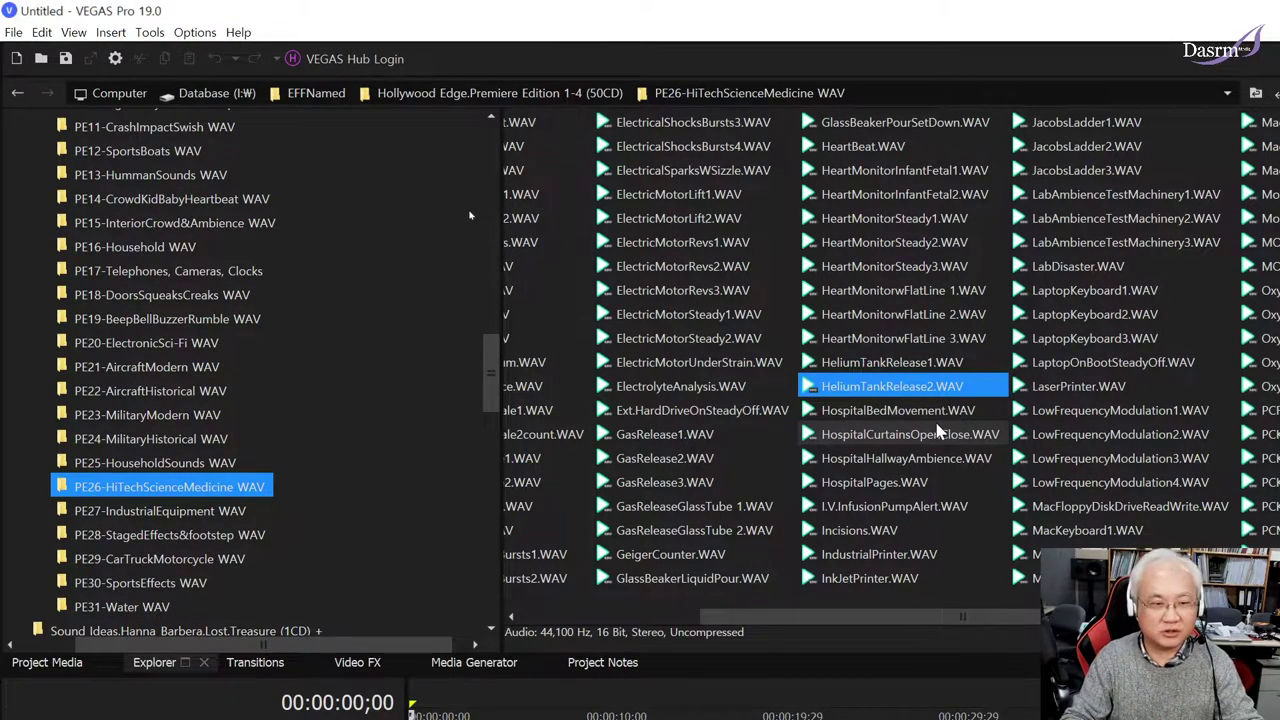
pyautogui.press('Down')
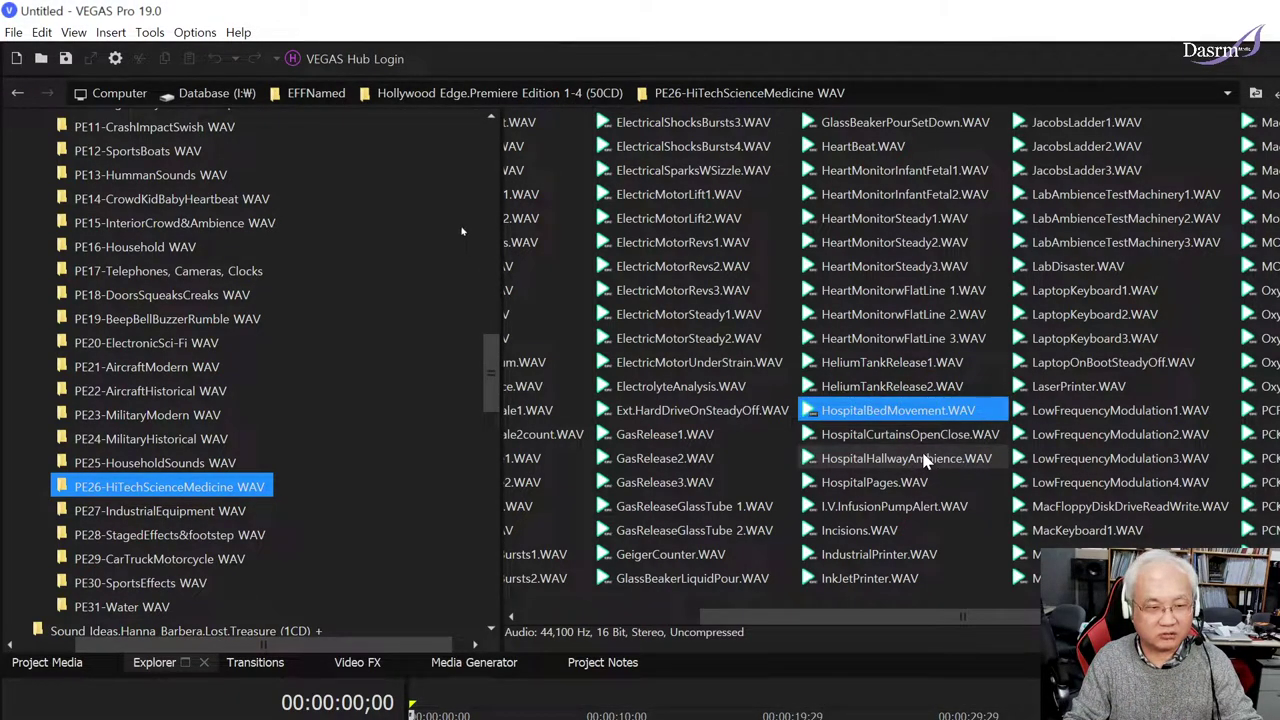
pyautogui.press('Down')
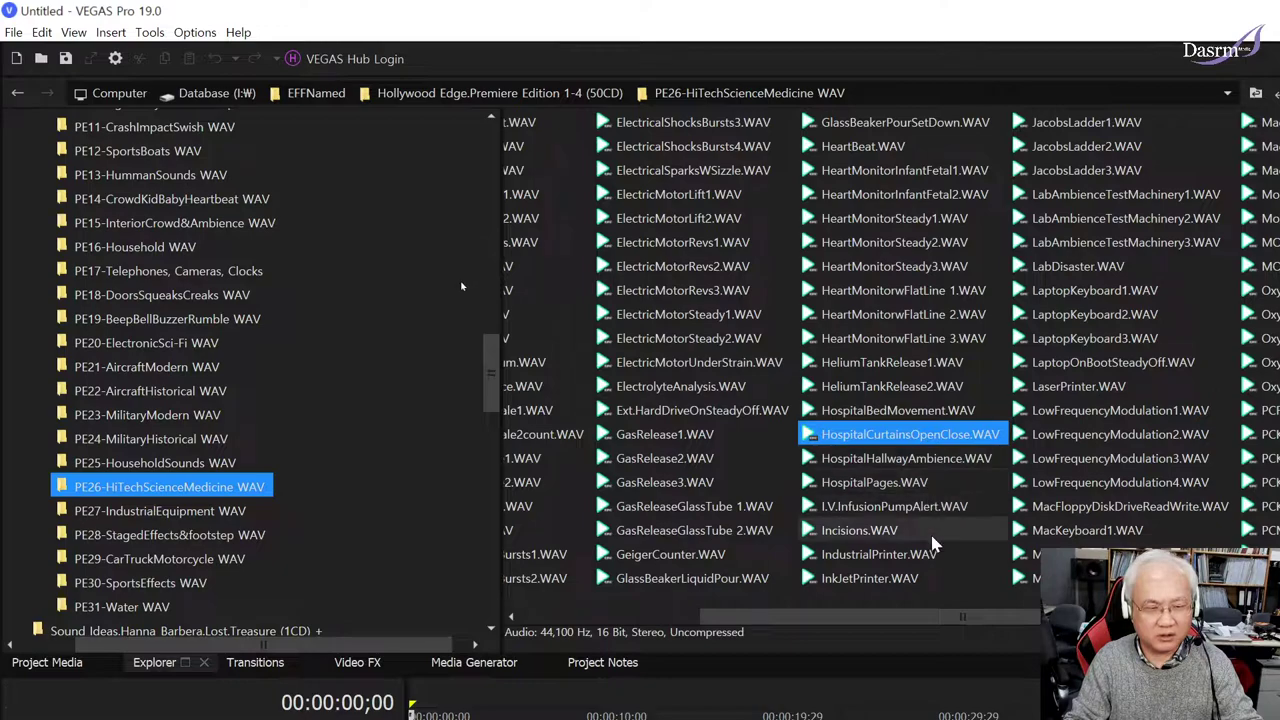
# Step: Audition HospitalPages, Incisions, IndustrialPrinter and InkJetPrinter
pyautogui.moveTo(902, 617); pyautogui.dragTo(1000, 617)
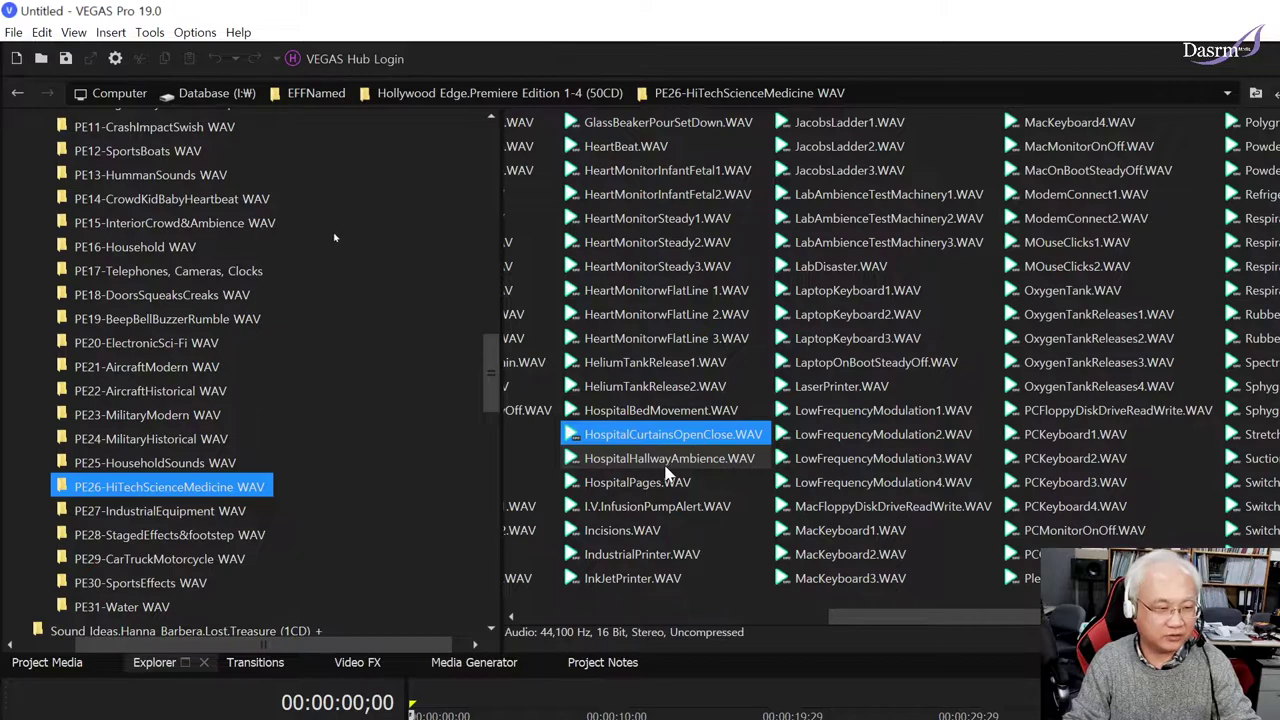
pyautogui.click(690, 486)
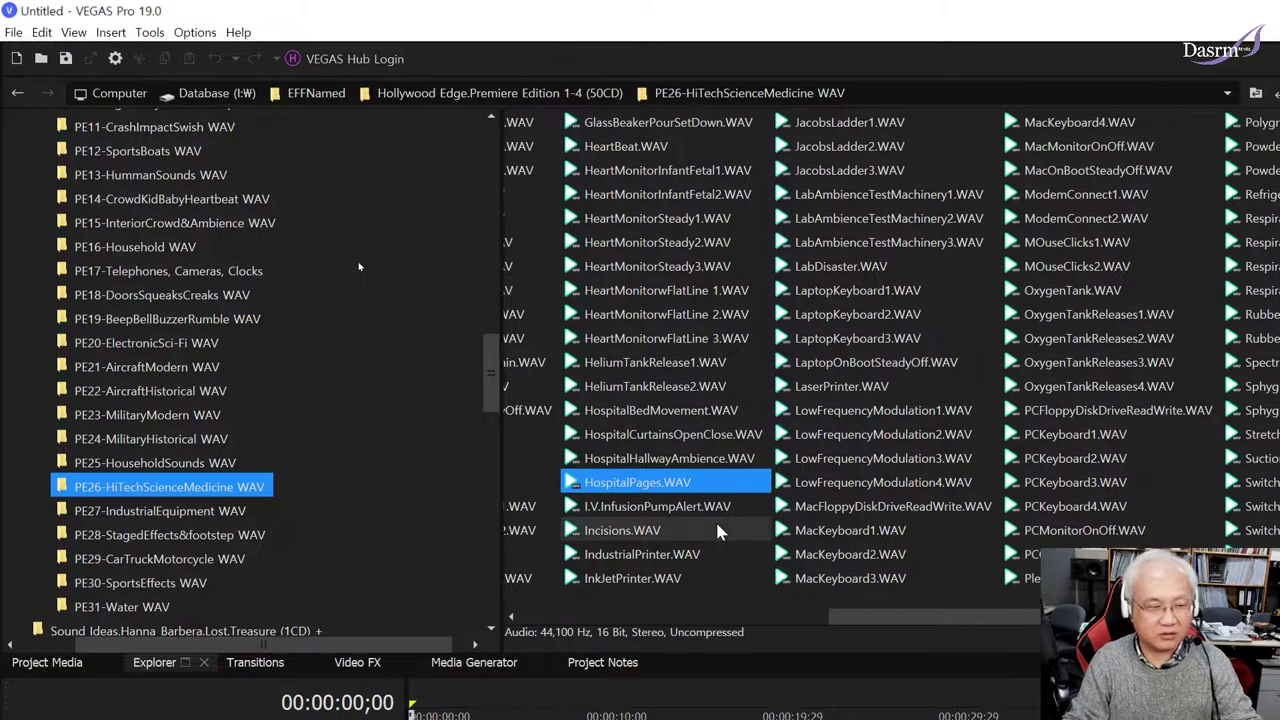
pyautogui.click(664, 530)
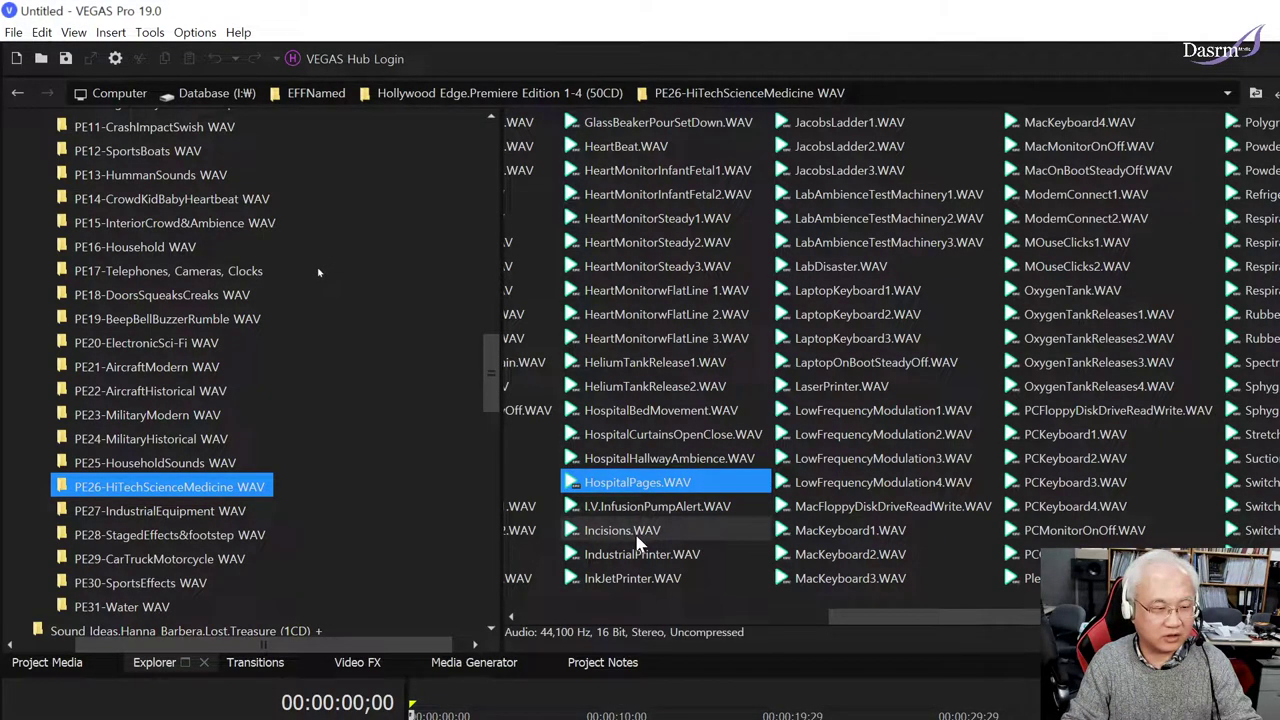
pyautogui.click(698, 556)
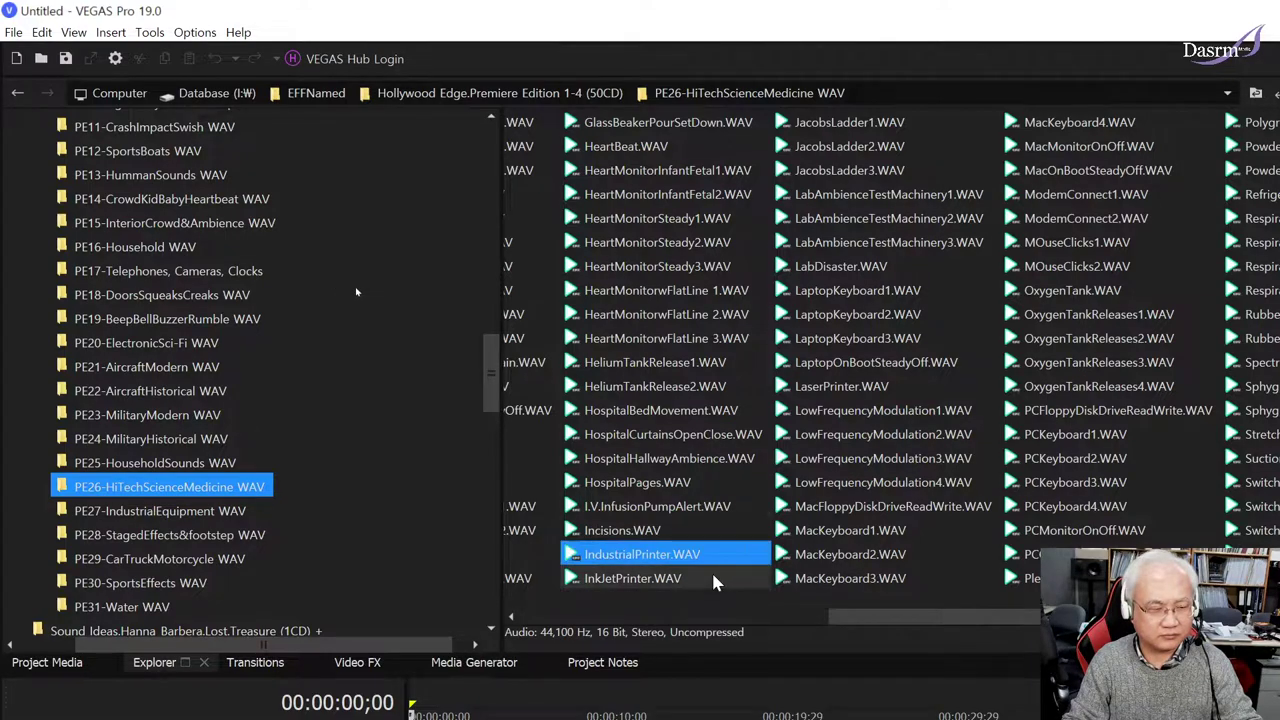
pyautogui.click(678, 580)
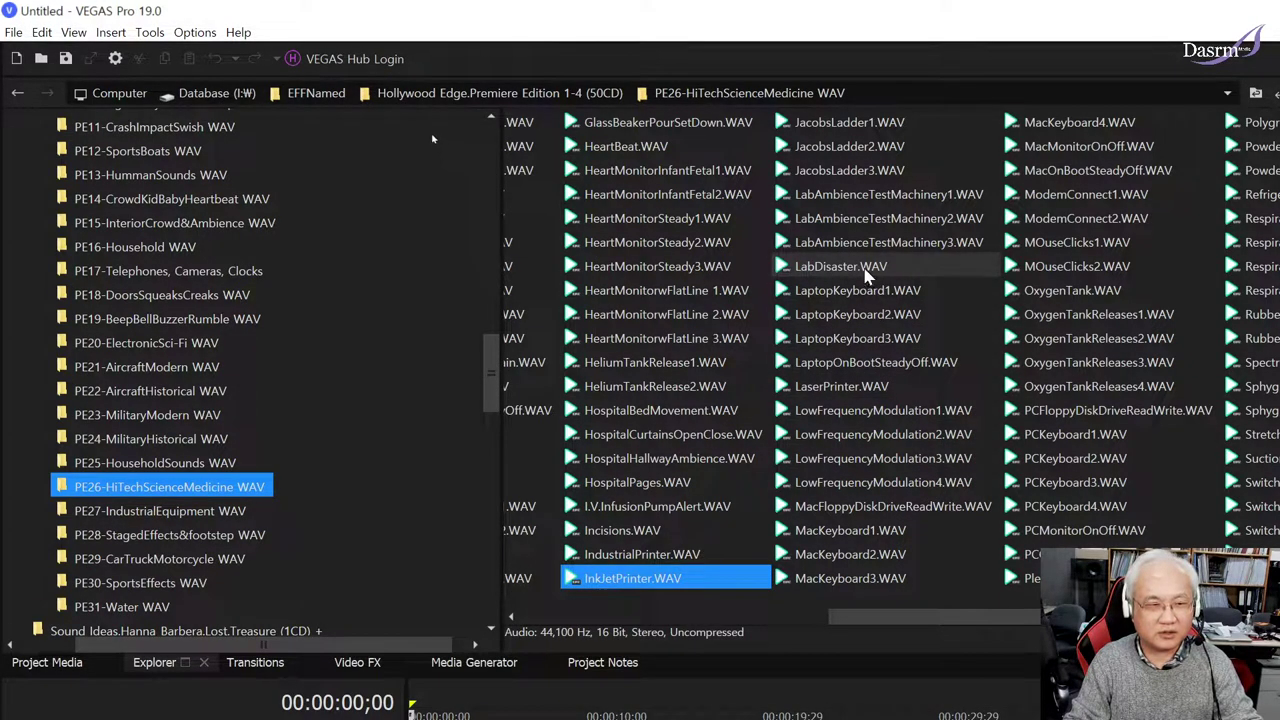
# Step: Audition LaptopKeyboard1 and 2, replay MacKeyboard1, then MacKeyboard3
pyautogui.click(880, 294)
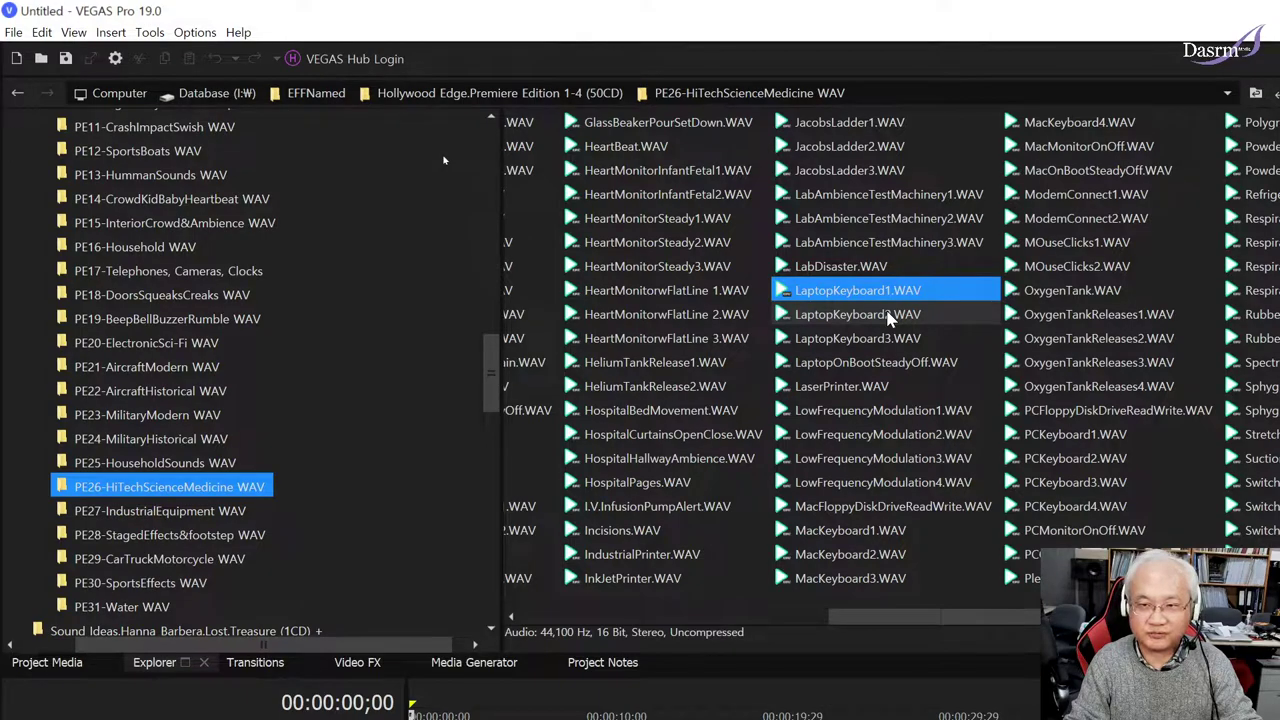
pyautogui.click(888, 316)
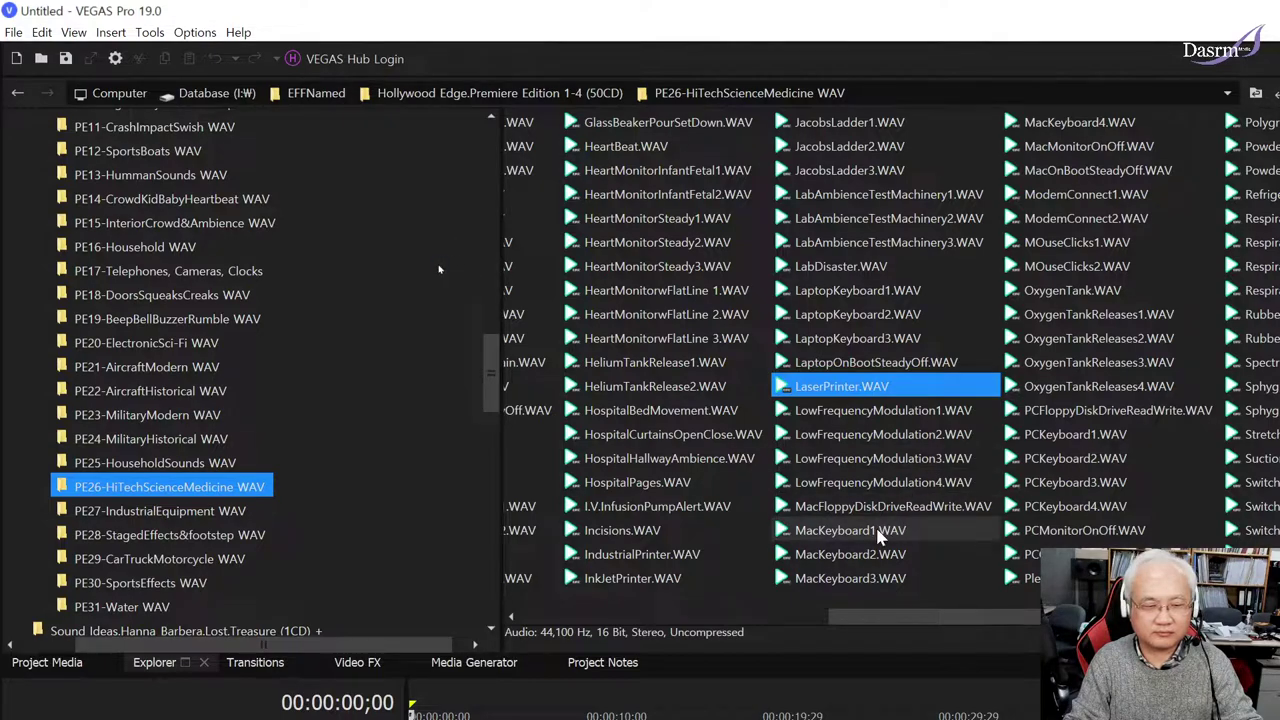
pyautogui.click(878, 537)
pyautogui.click(922, 538)
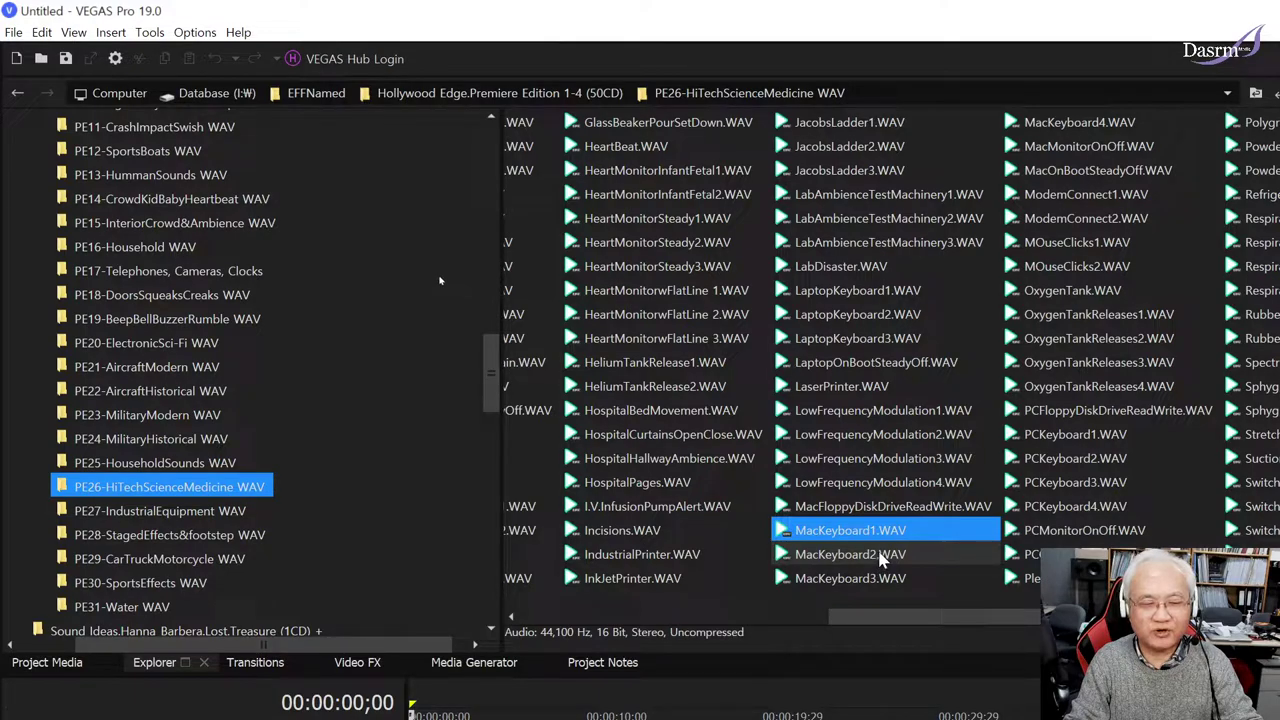
pyautogui.click(799, 538)
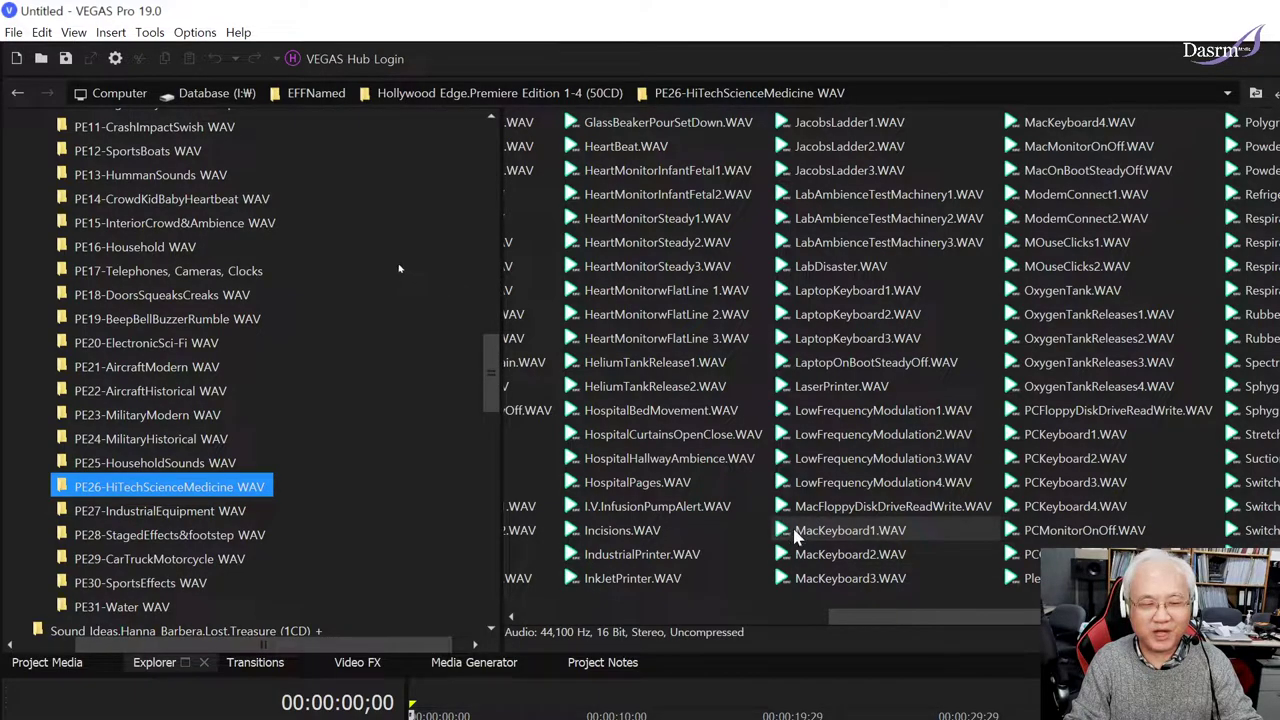
pyautogui.click(887, 538)
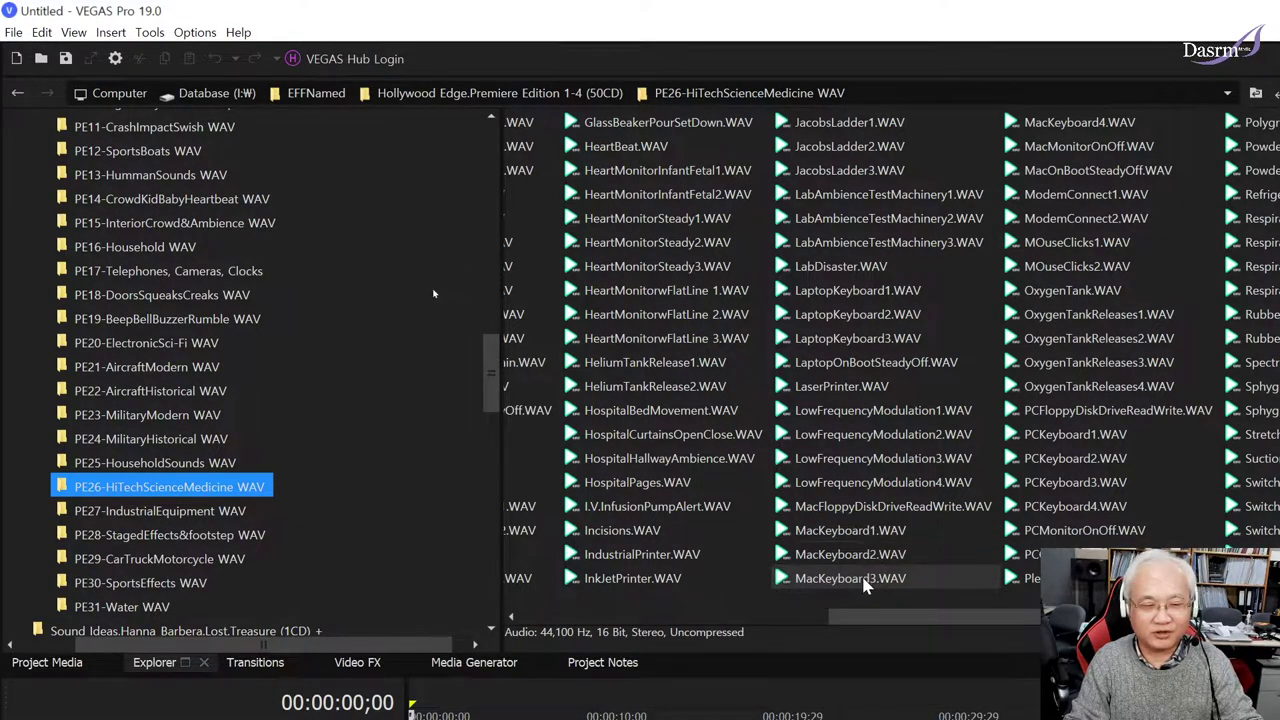
pyautogui.click(932, 578)
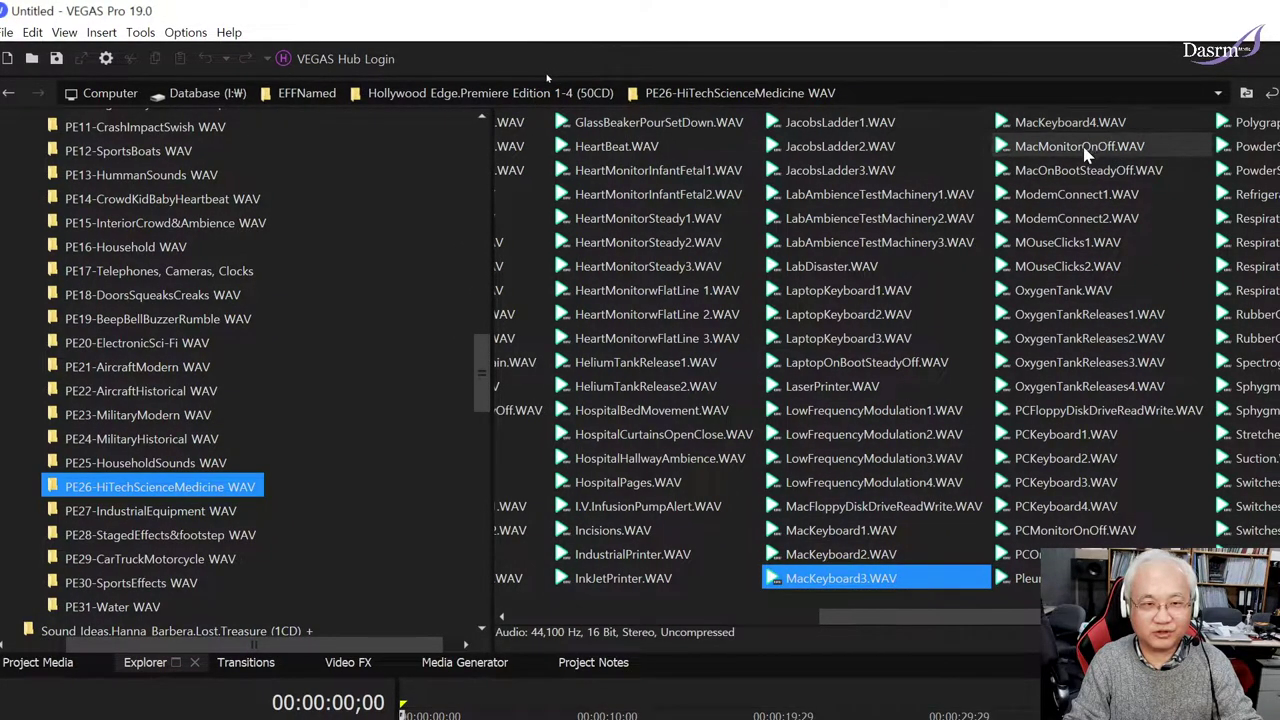
# Step: Audition MacMonitorOnOff, ModemConnect1, MOuseClicks1, OxygenTank, both OxygenTankReleases files and PCKeyboard1
pyautogui.click(1085, 148)
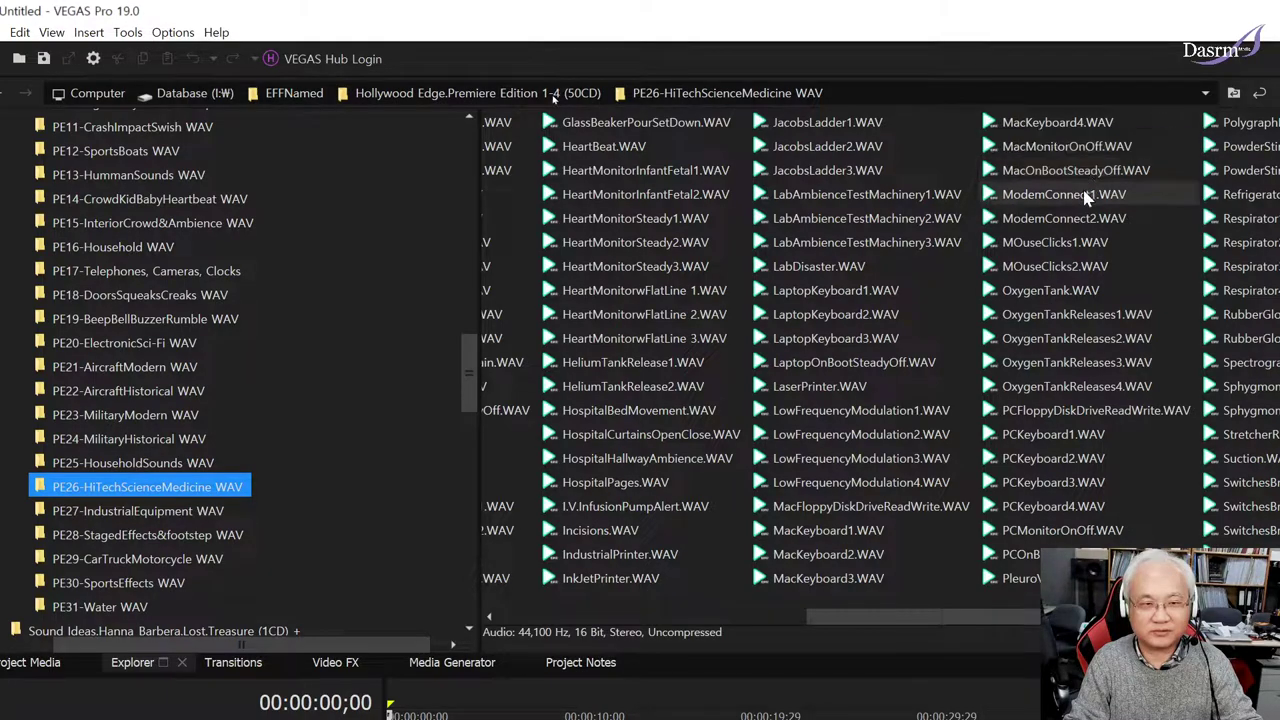
pyautogui.click(1092, 194)
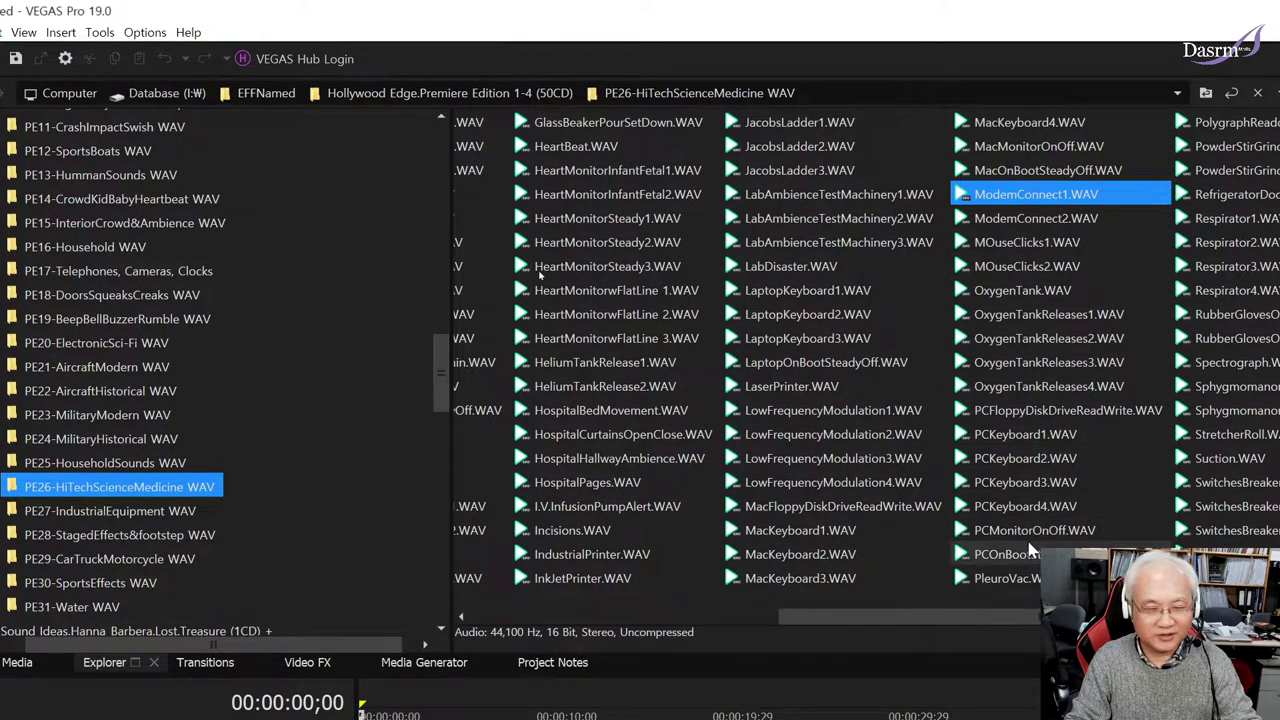
pyautogui.click(1061, 247)
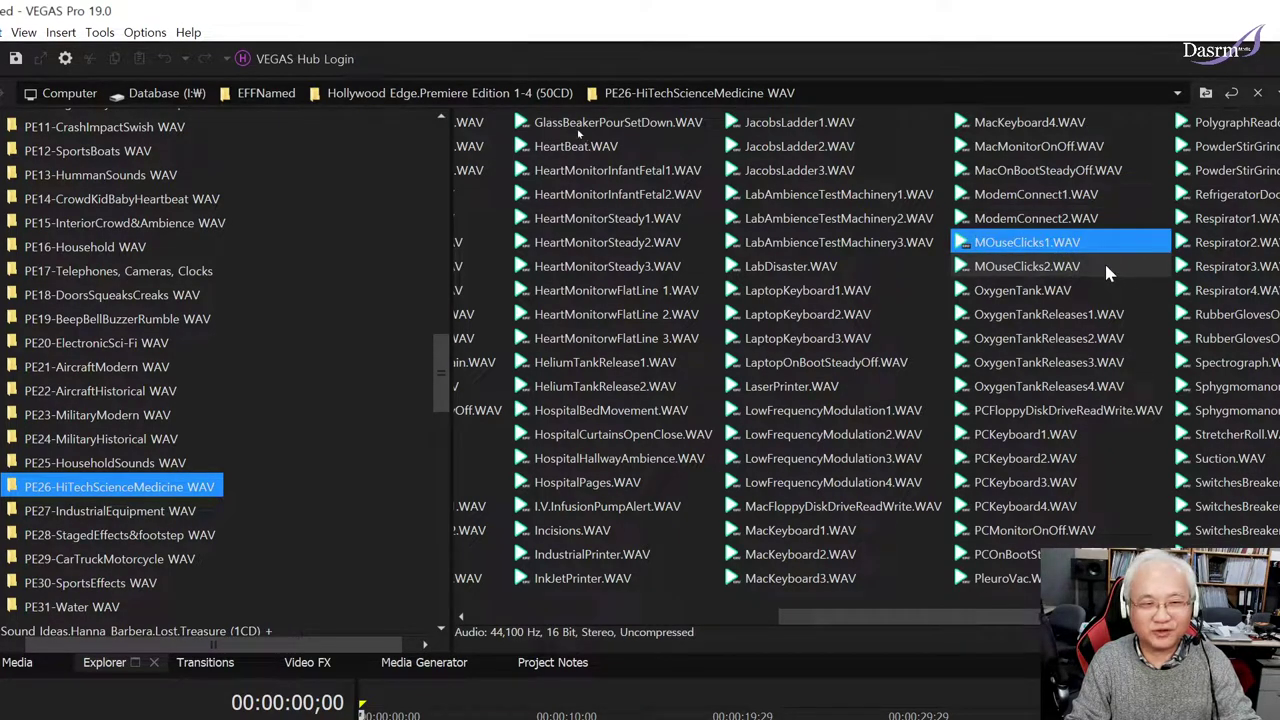
pyautogui.click(1048, 292)
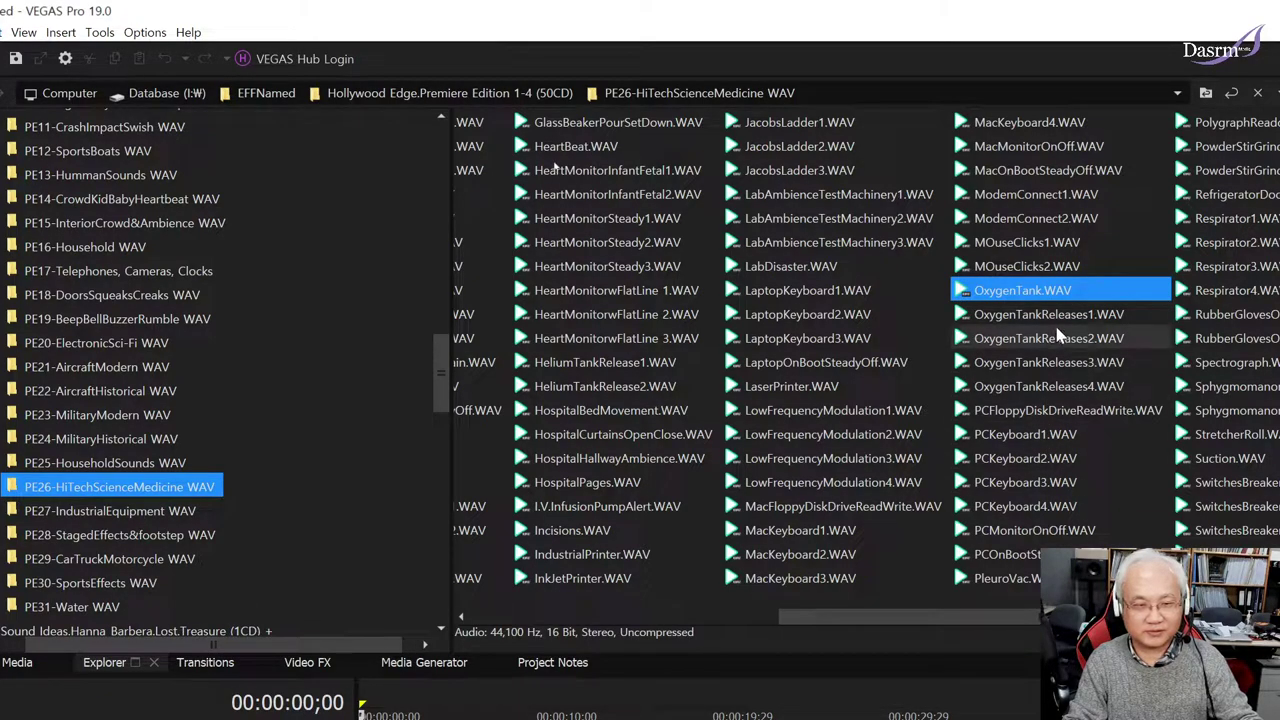
pyautogui.press('Down')
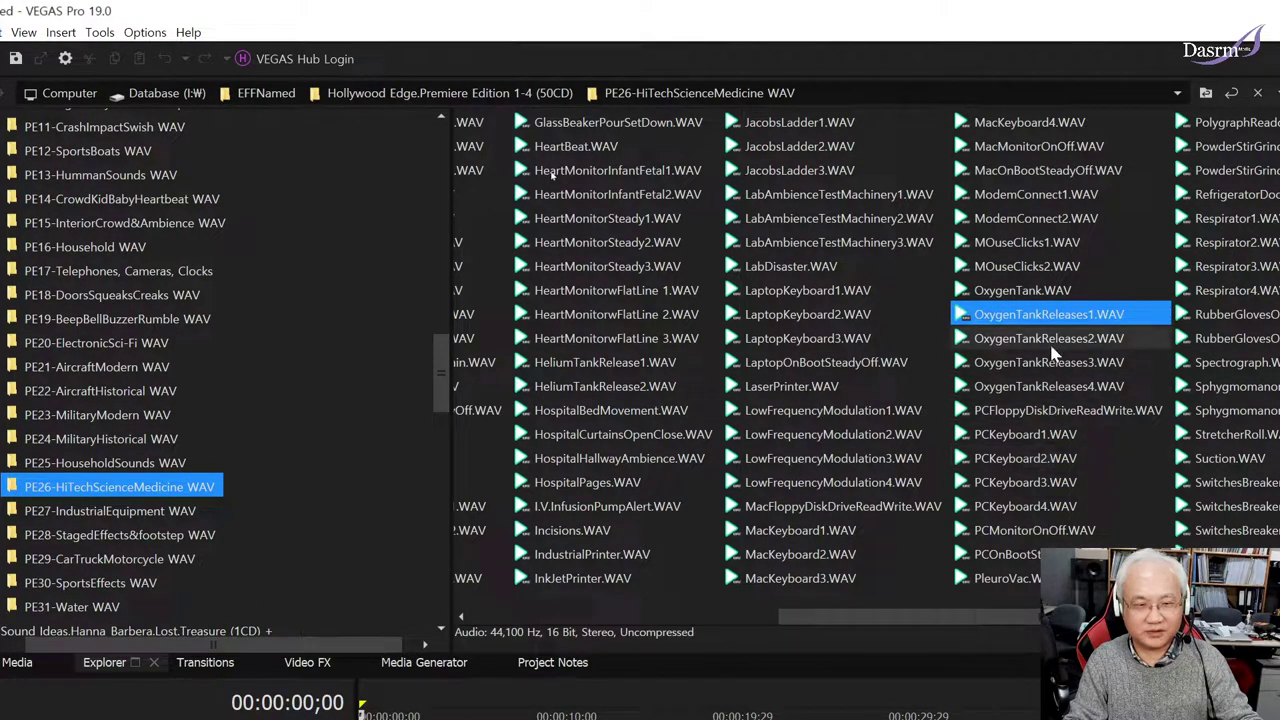
pyautogui.click(1056, 350)
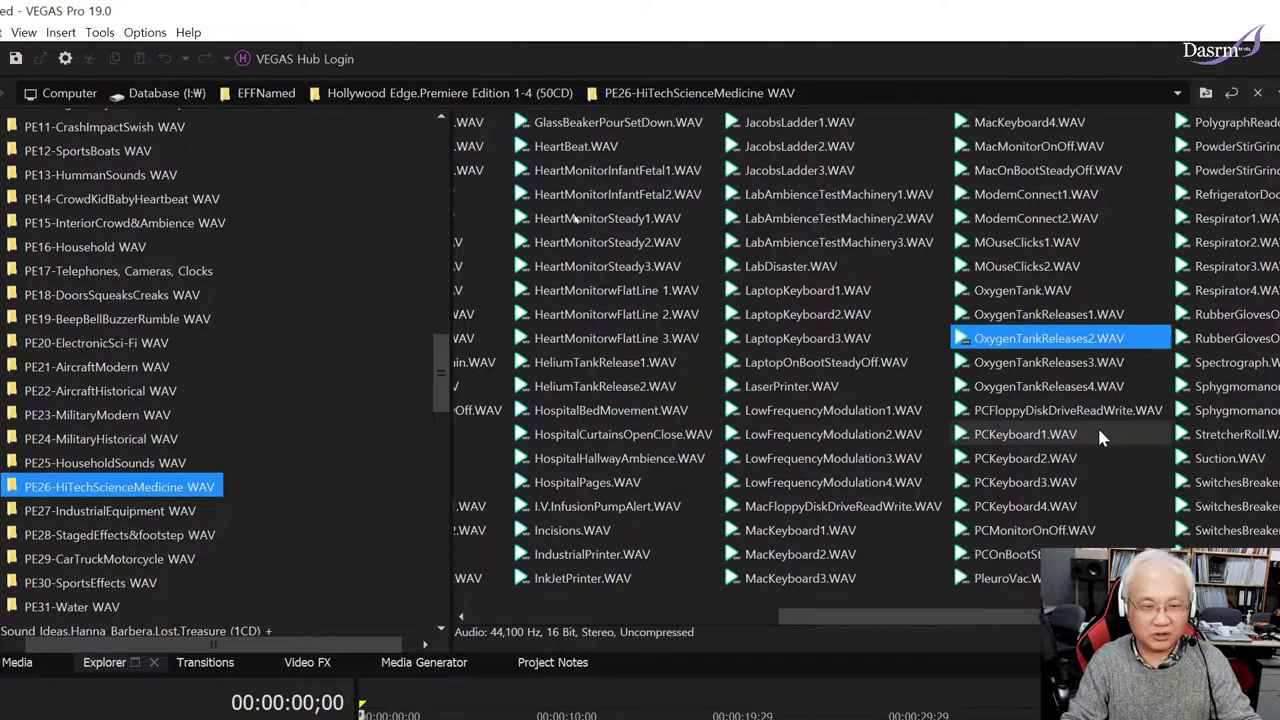
pyautogui.click(1057, 440)
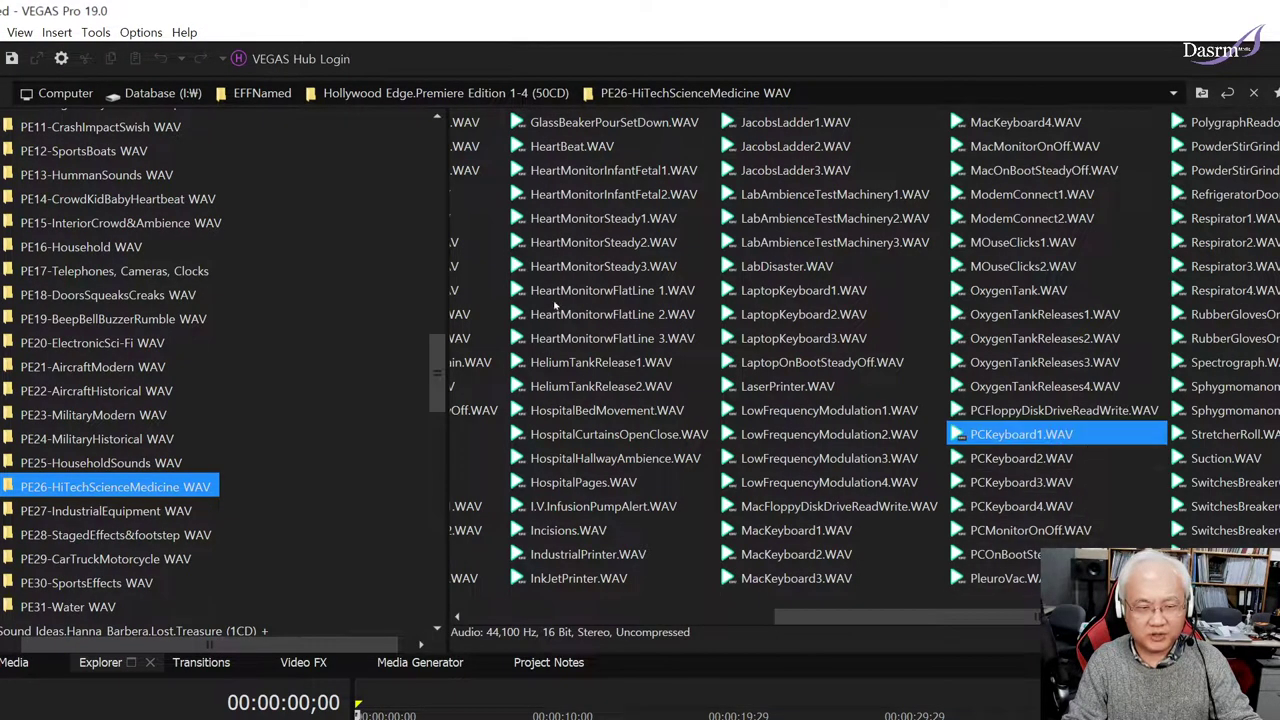
# Step: Audition PCKeyboard2, PCKeyboard4, PCMonitorOnOff and PCOnBootSteadyOff
pyautogui.scroll(-2, 552, 314)
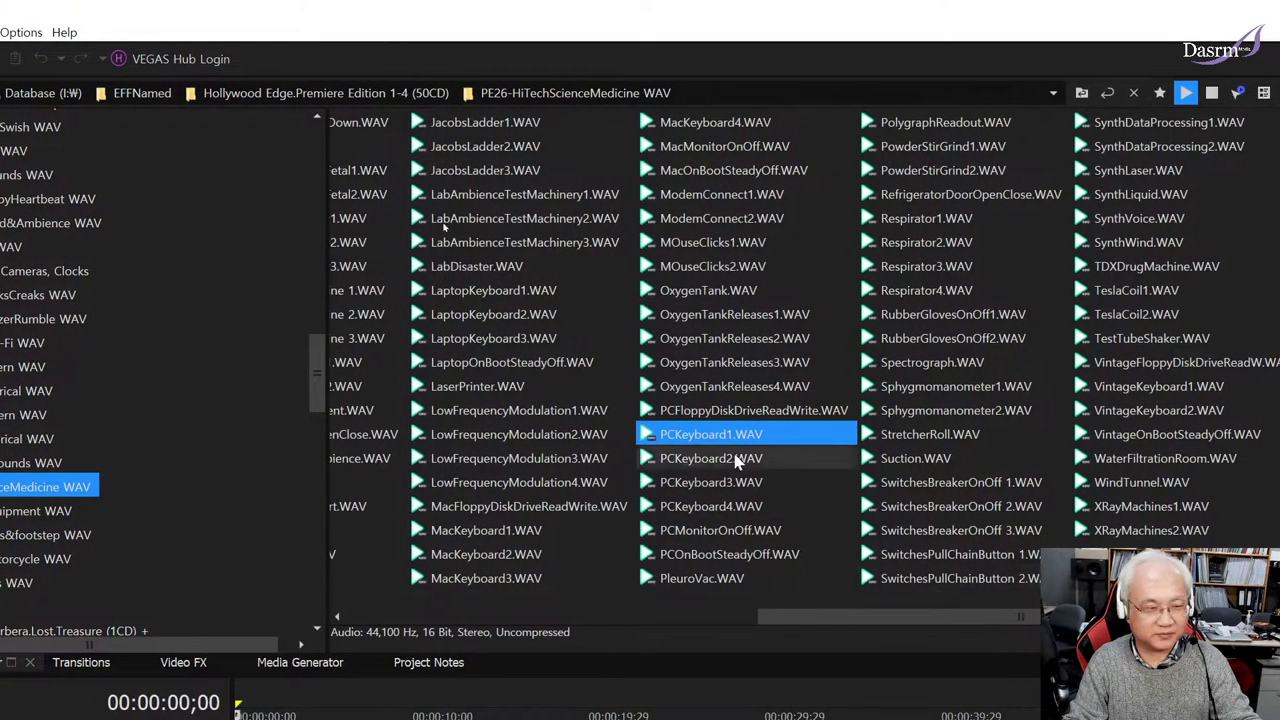
pyautogui.click(705, 460)
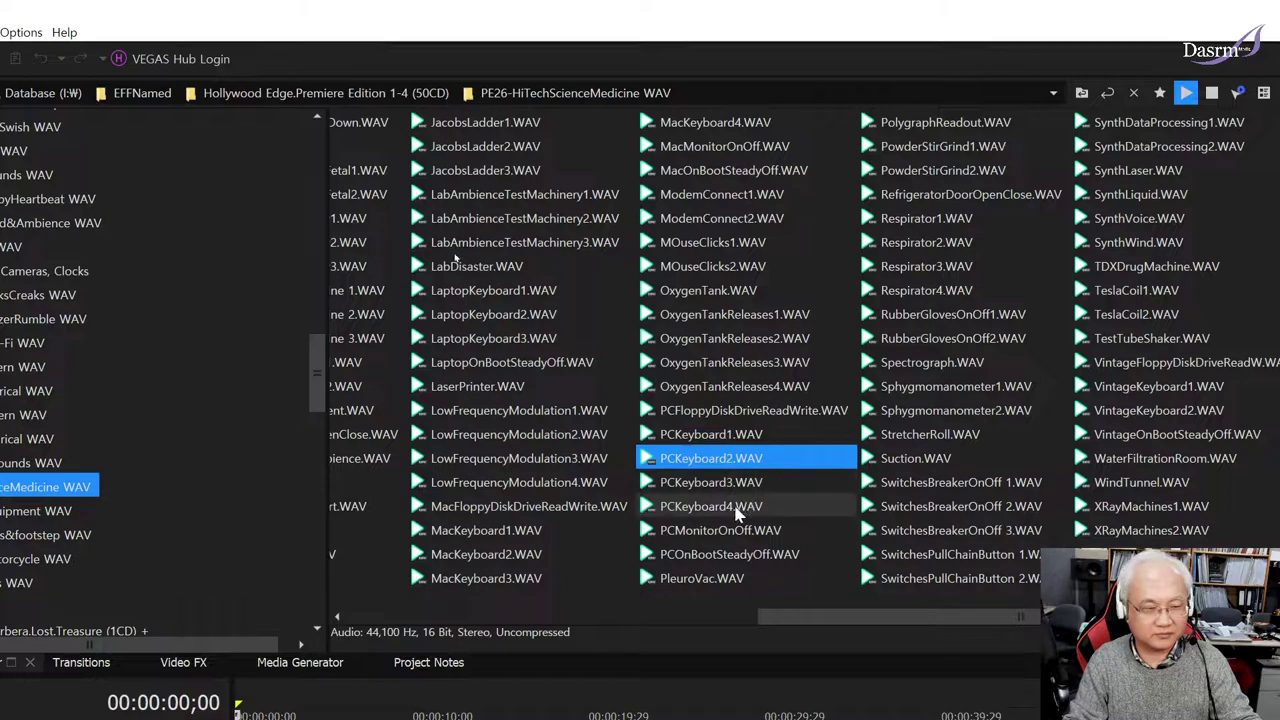
pyautogui.click(746, 506)
pyautogui.click(770, 531)
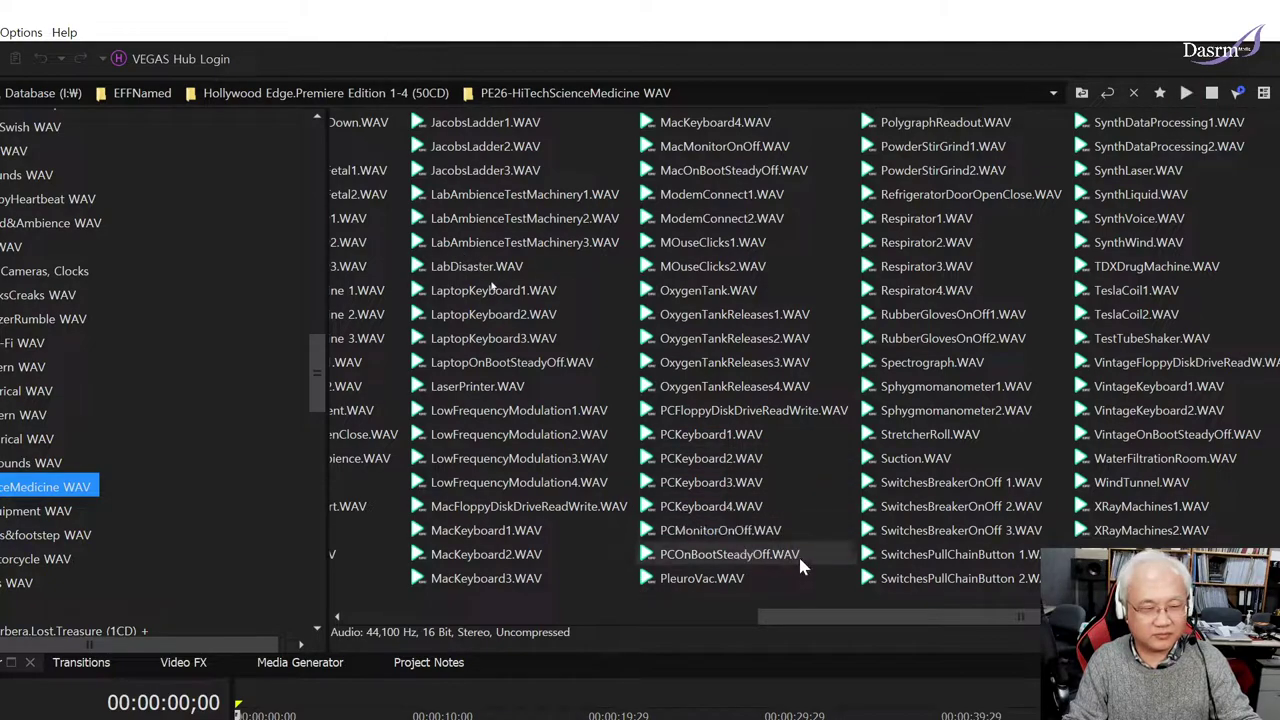
pyautogui.click(796, 555)
pyautogui.click(796, 555)
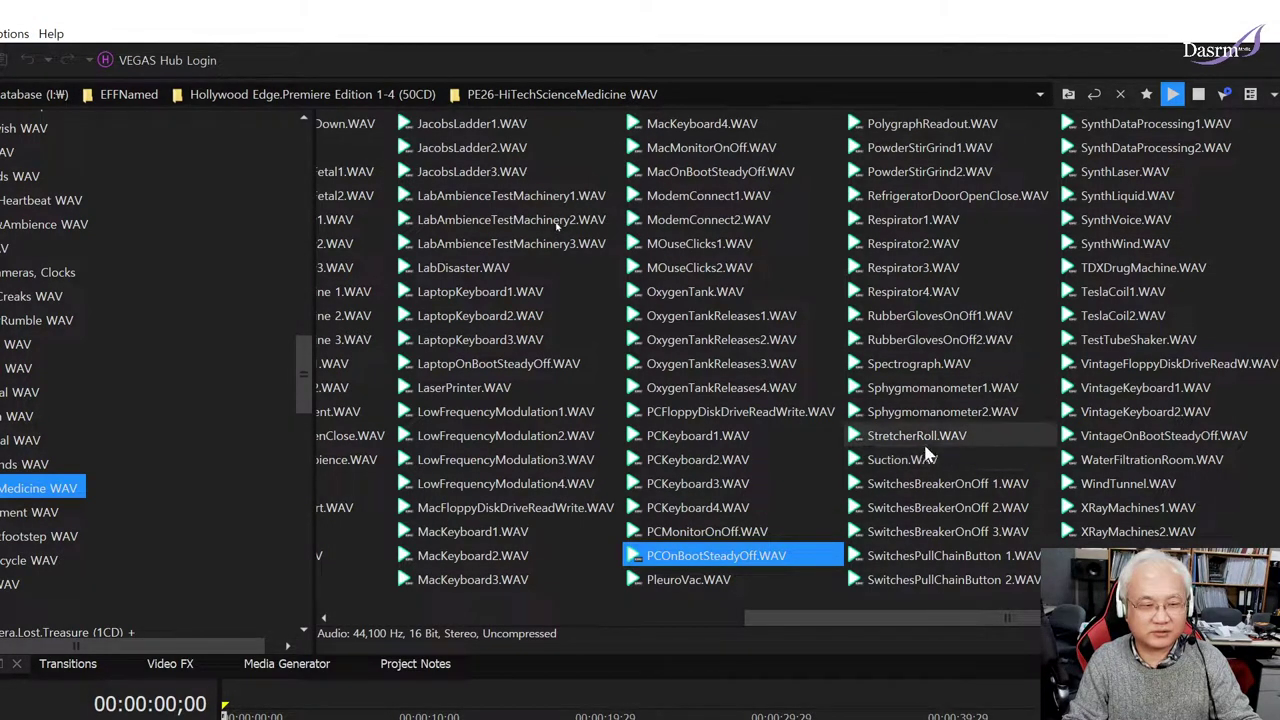
# Step: Audition Suction, TeslaCoil2, TeslaCoil1, SynthLaser and SynthLiquid
pyautogui.click(912, 467)
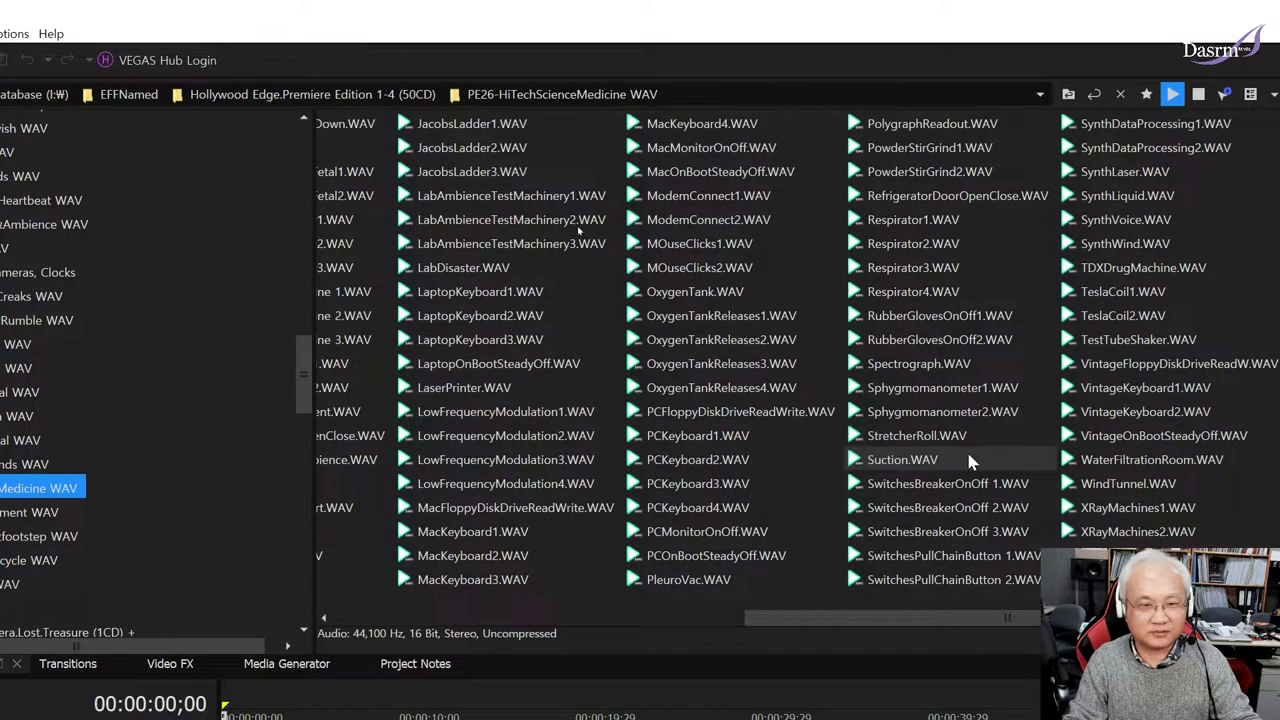
pyautogui.click(966, 451)
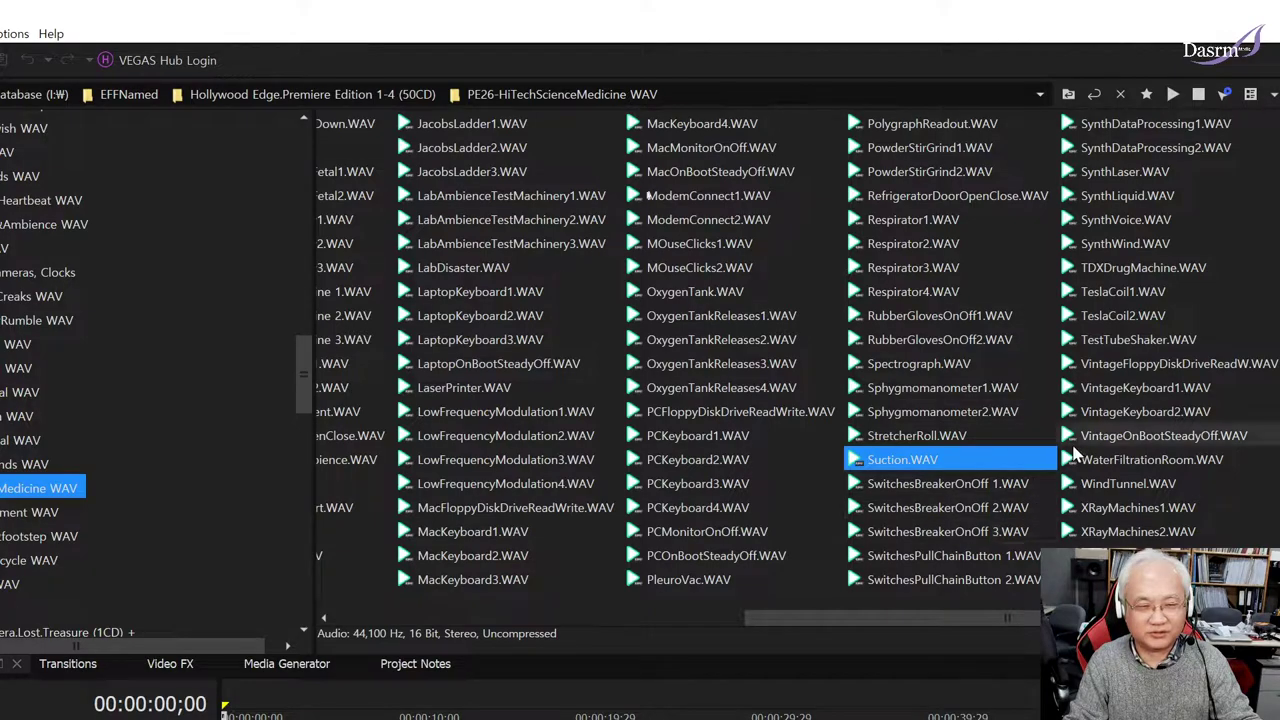
pyautogui.click(1107, 308)
pyautogui.press('Up')
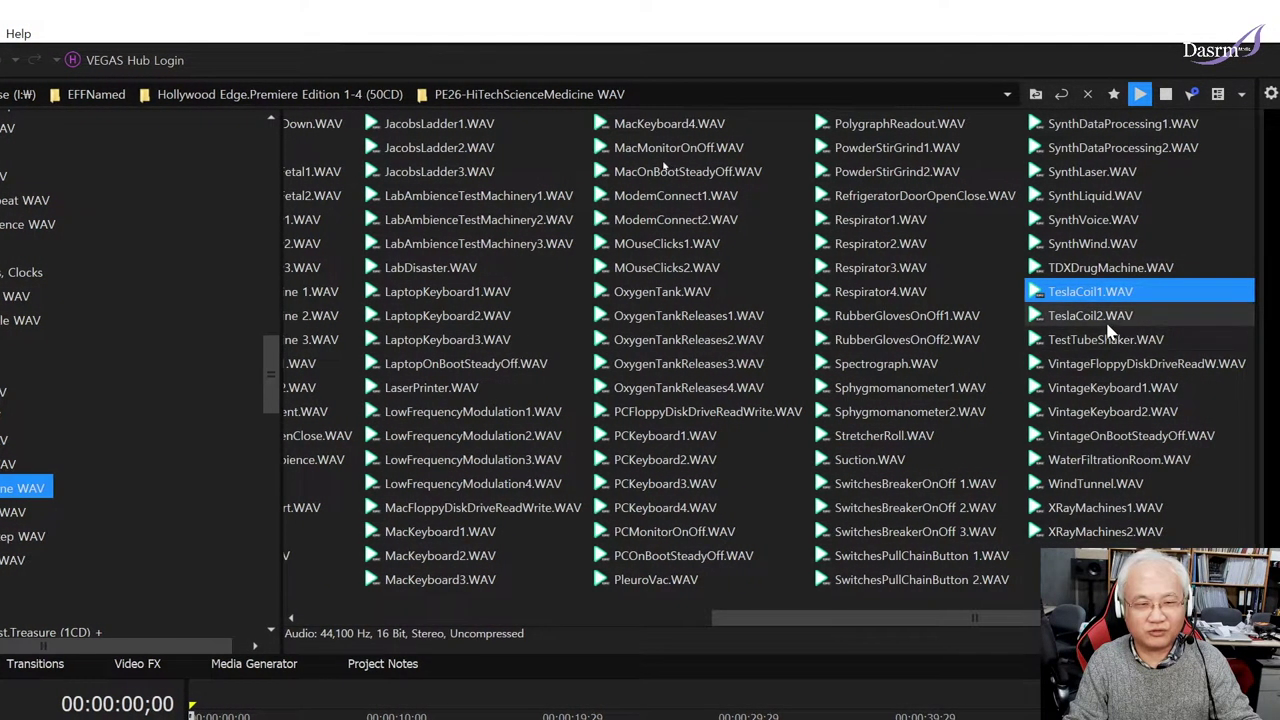
pyautogui.click(1098, 172)
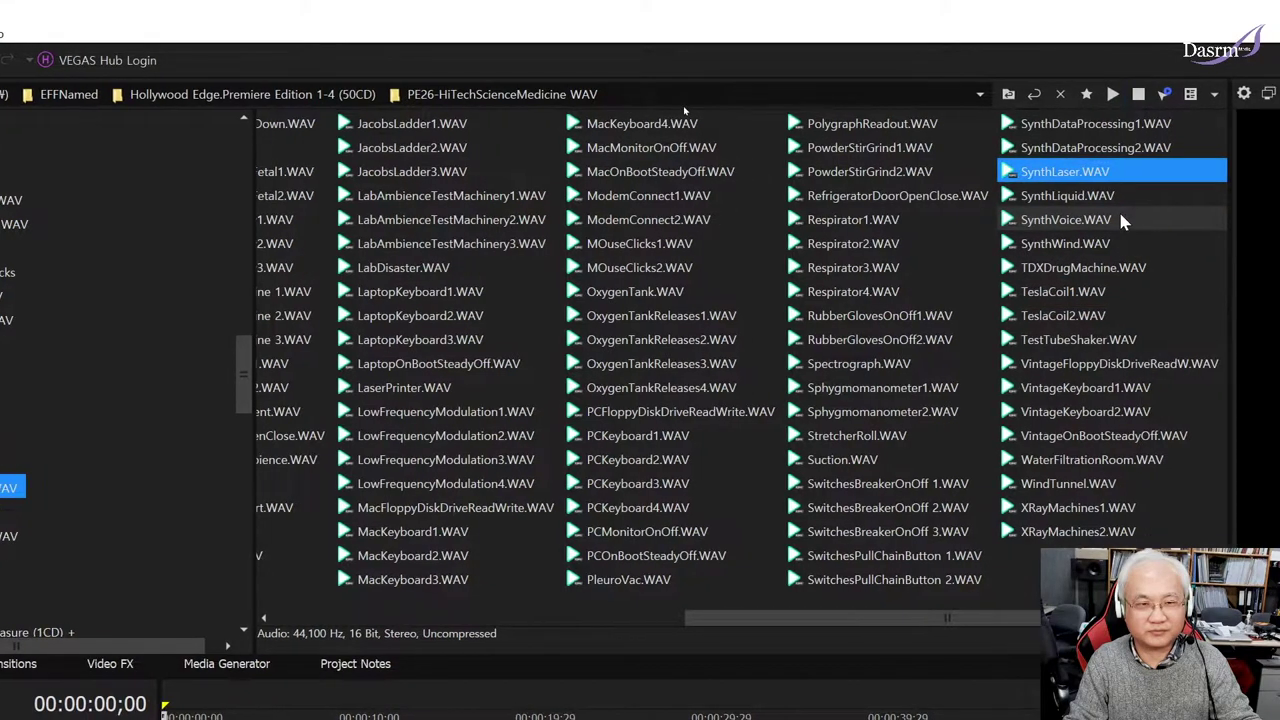
pyautogui.press('Down')
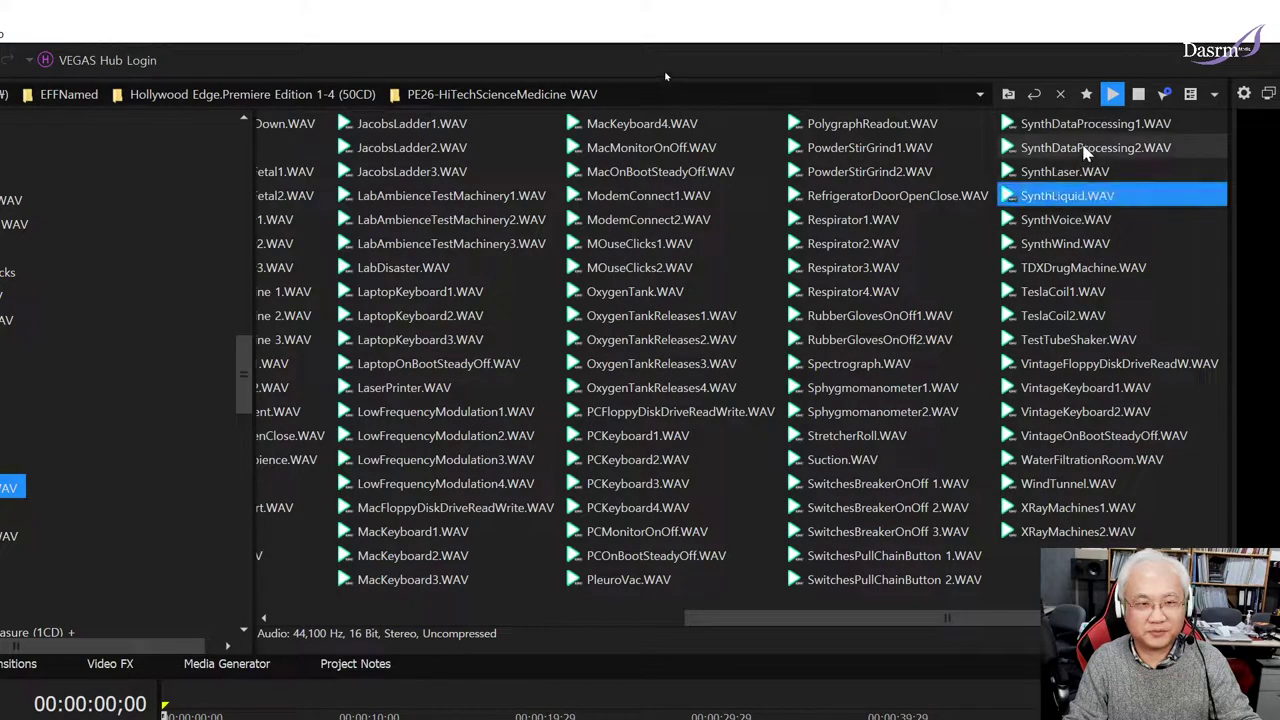
# Step: Audition TestTubeShaker, VintageOnBootSteadyOff, WindTunnel and XRayMachines1, then scroll the list back left
pyautogui.click(1070, 342)
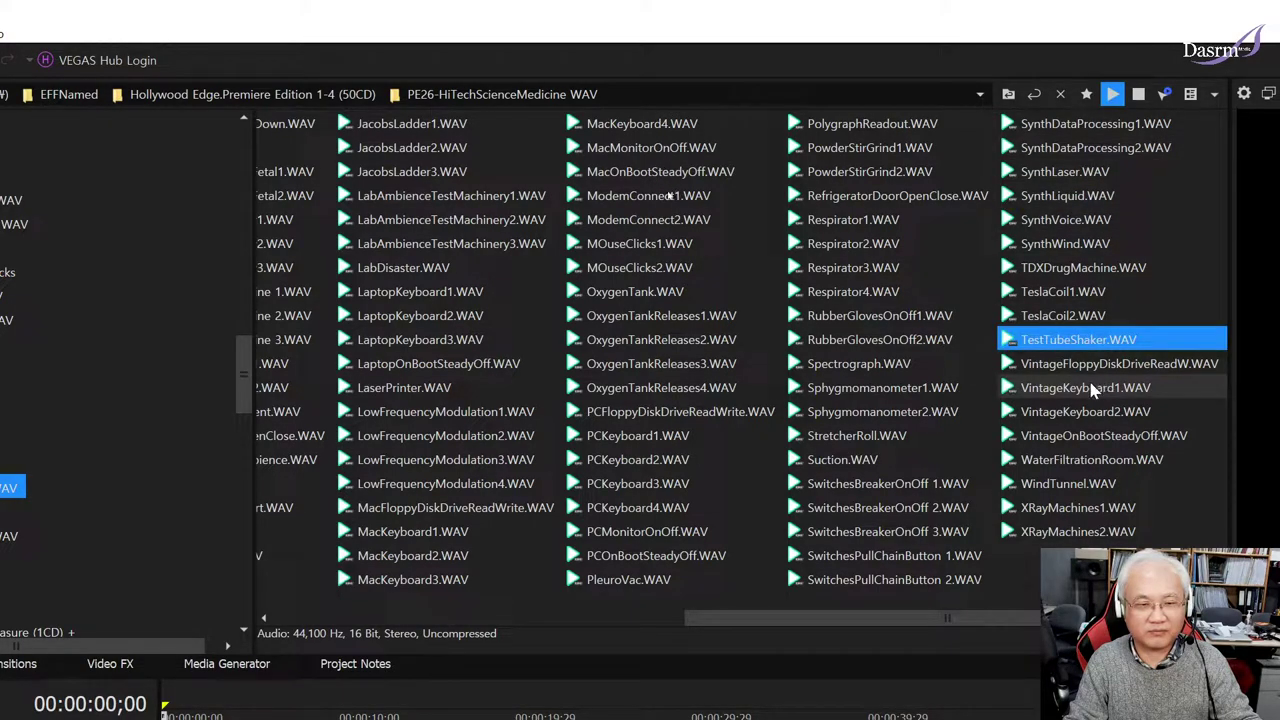
pyautogui.click(1076, 437)
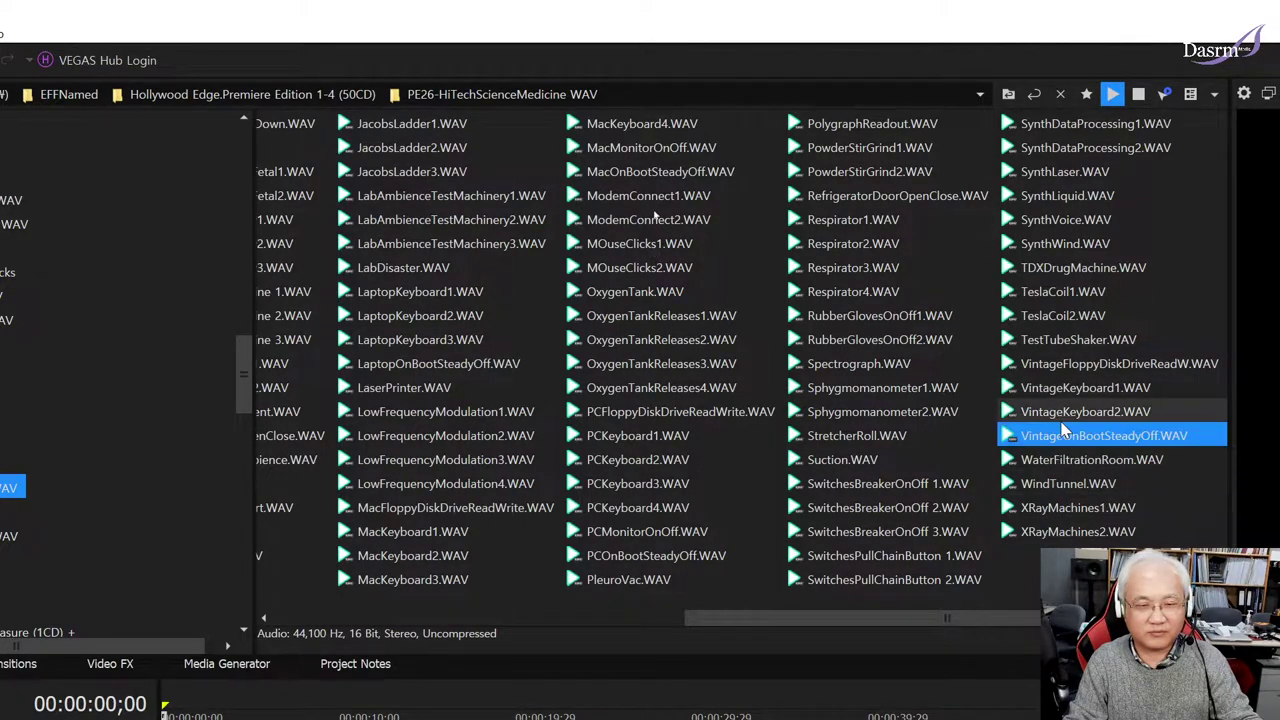
pyautogui.click(1071, 486)
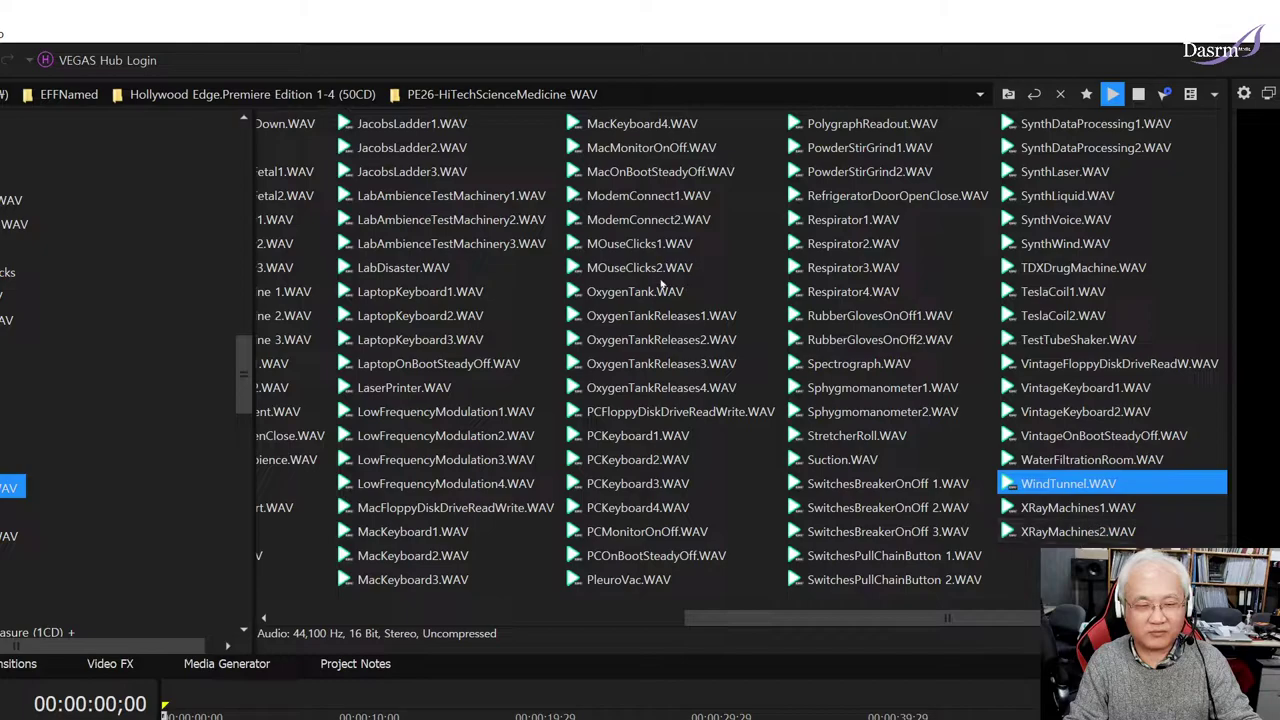
pyautogui.press('Down')
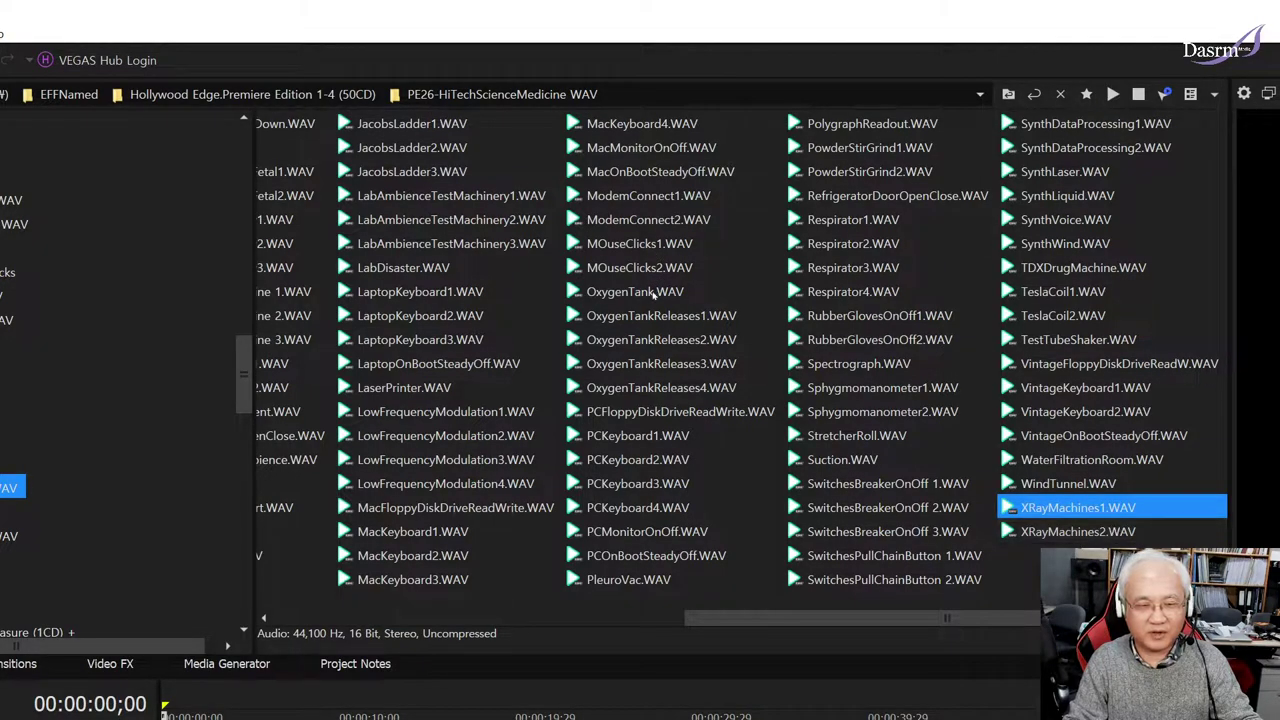
pyautogui.press('space')
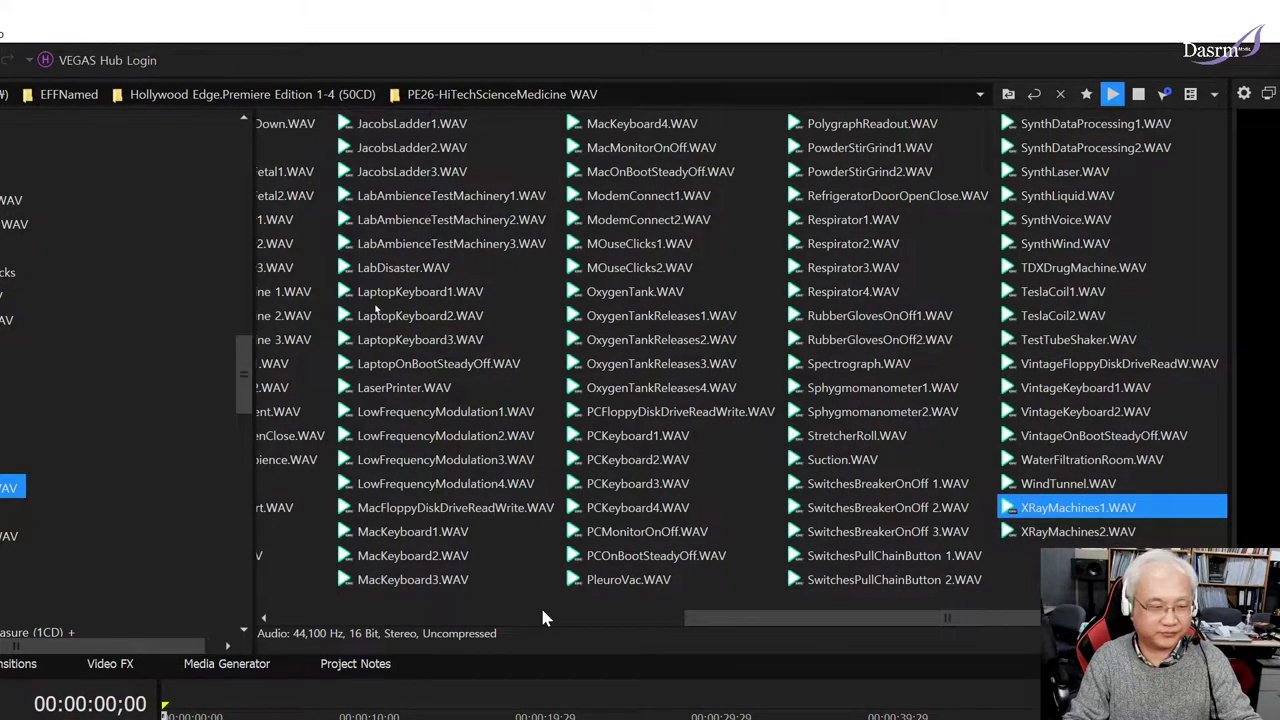
pyautogui.click(278, 617)
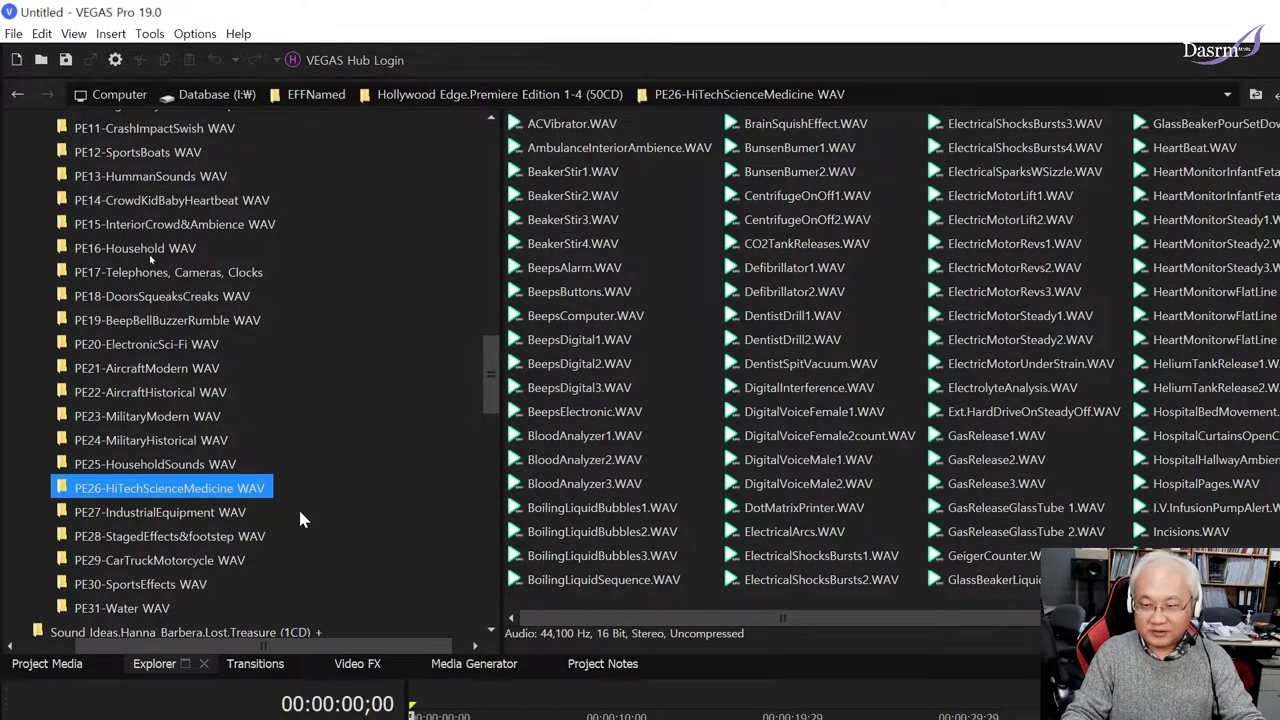
# Step: Open the PE27-IndustrialEquipment WAV folder and audition ArcWelder and the four Bulldozer sounds
pyautogui.click(214, 515)
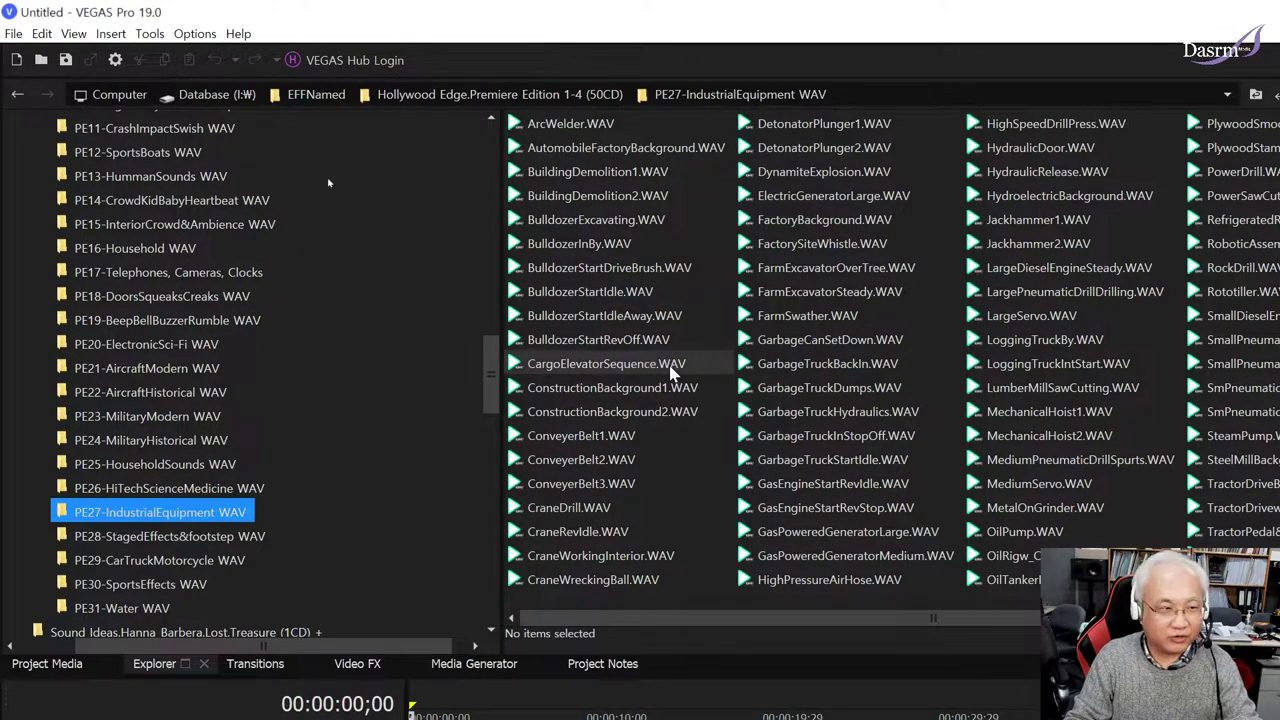
pyautogui.click(625, 124)
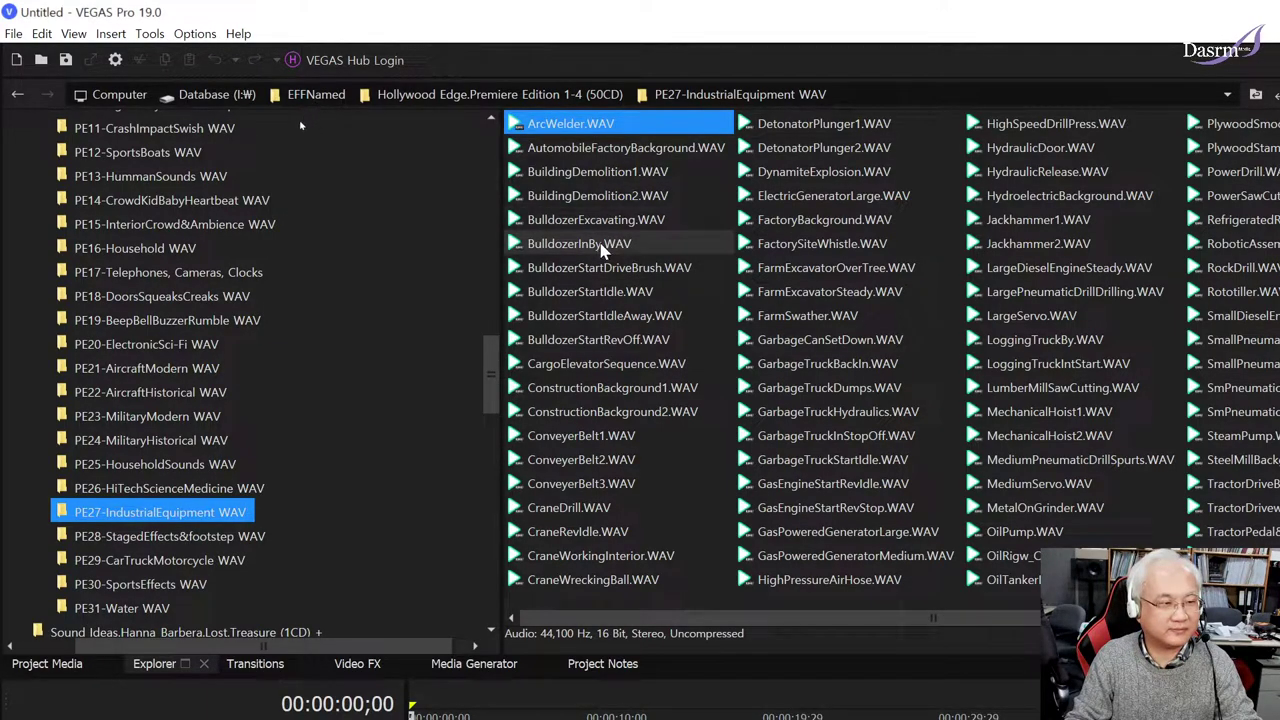
pyautogui.click(606, 219)
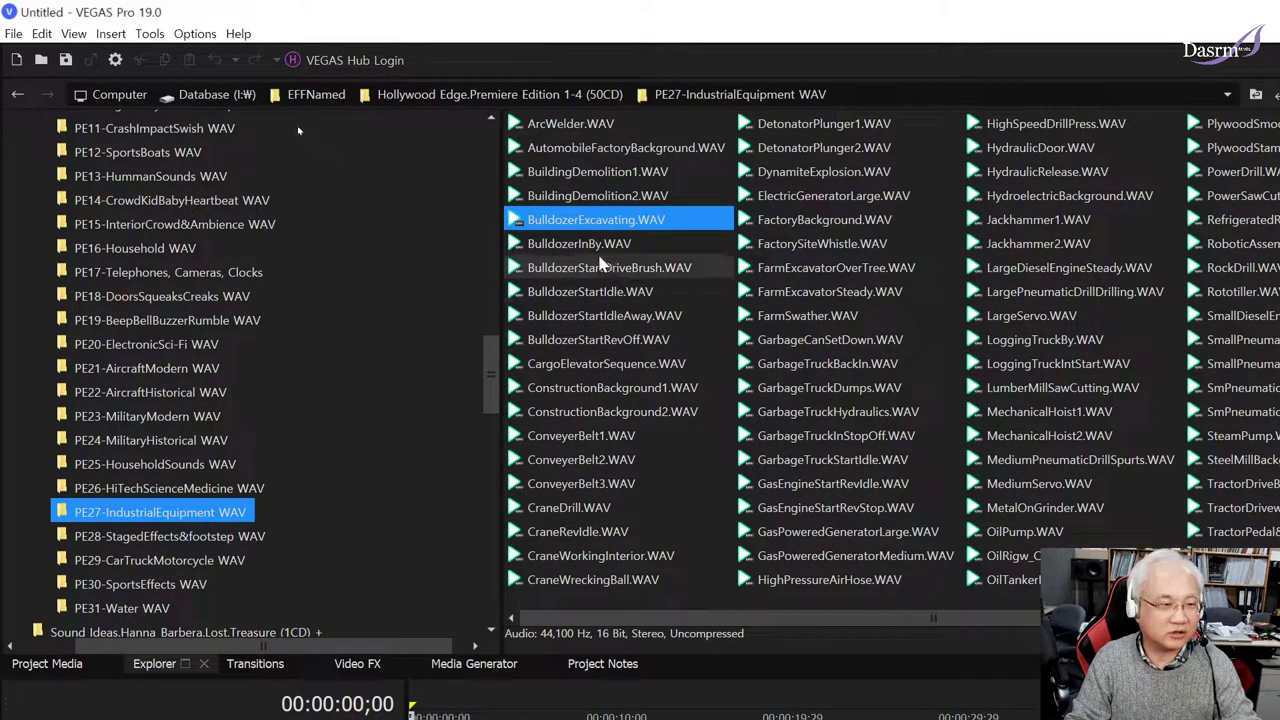
pyautogui.press('Down')
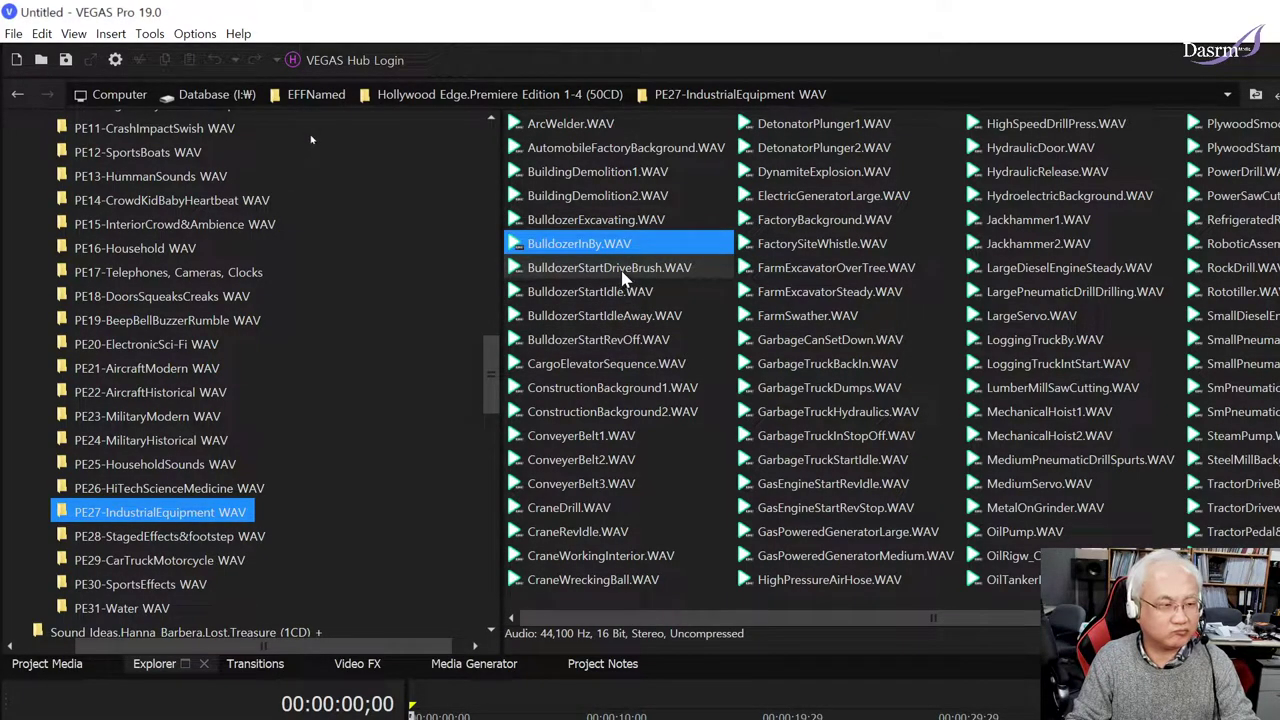
pyautogui.click(612, 270)
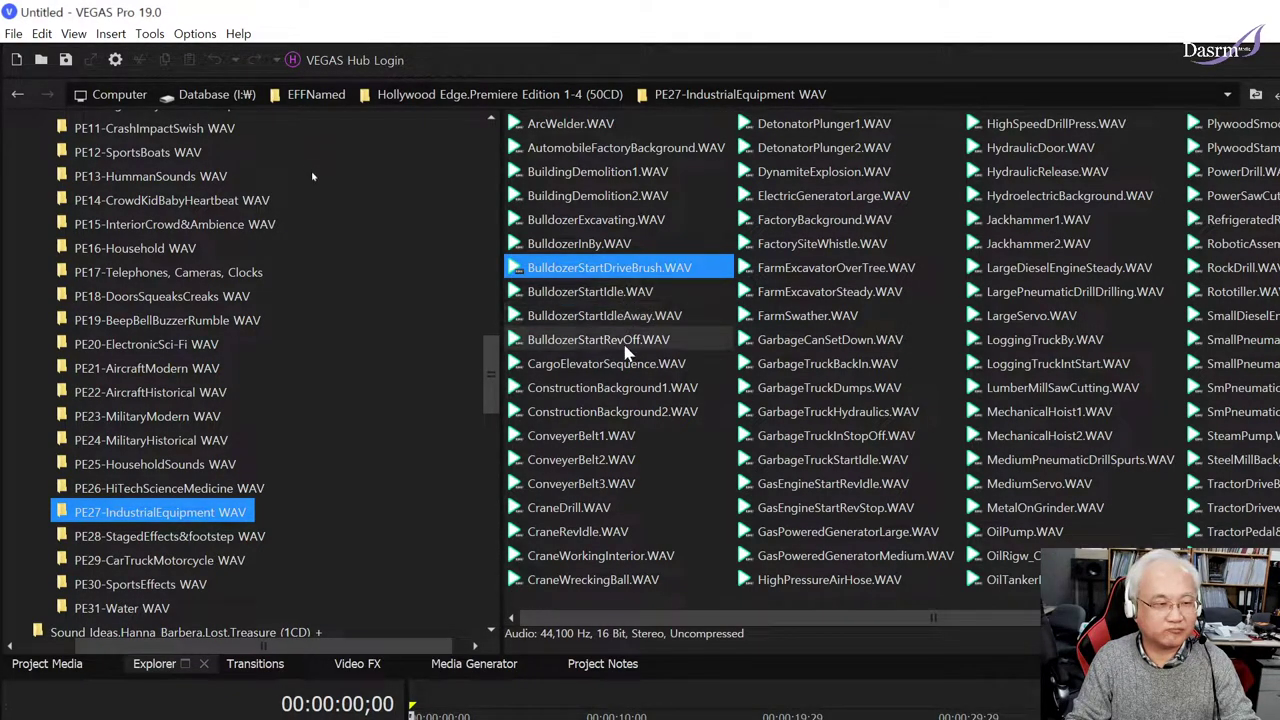
pyautogui.click(615, 318)
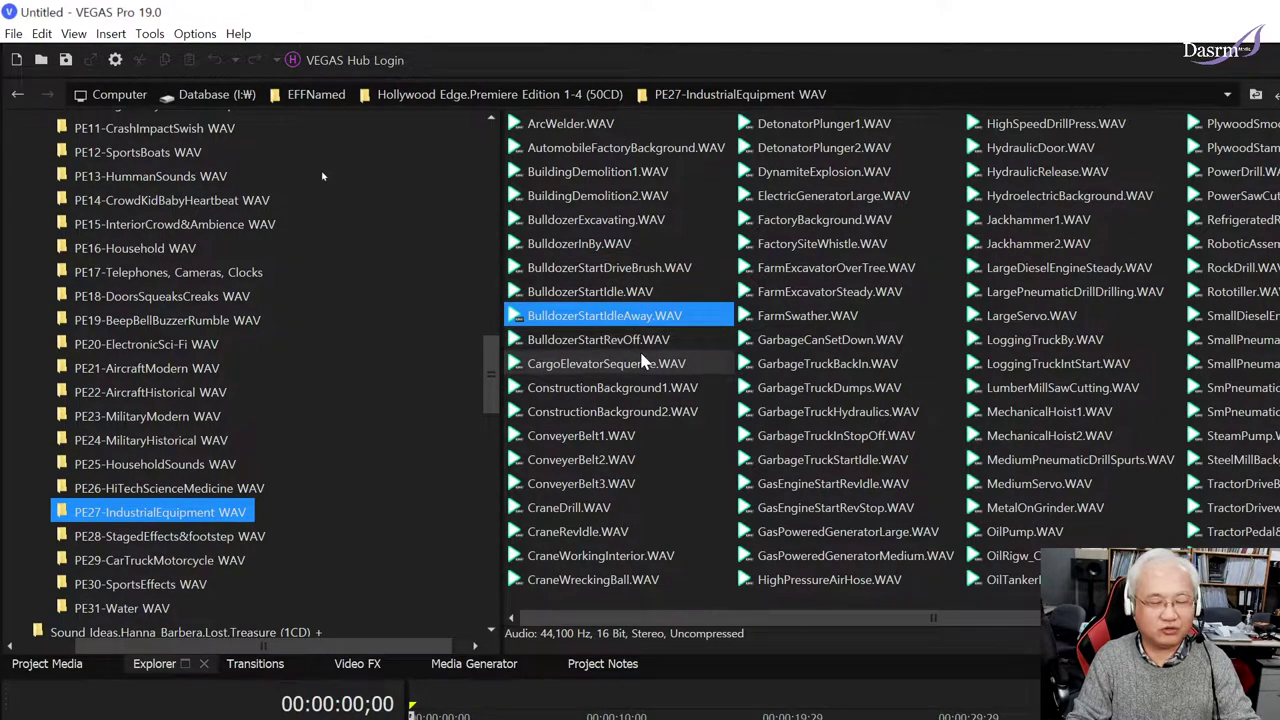
pyautogui.click(622, 322)
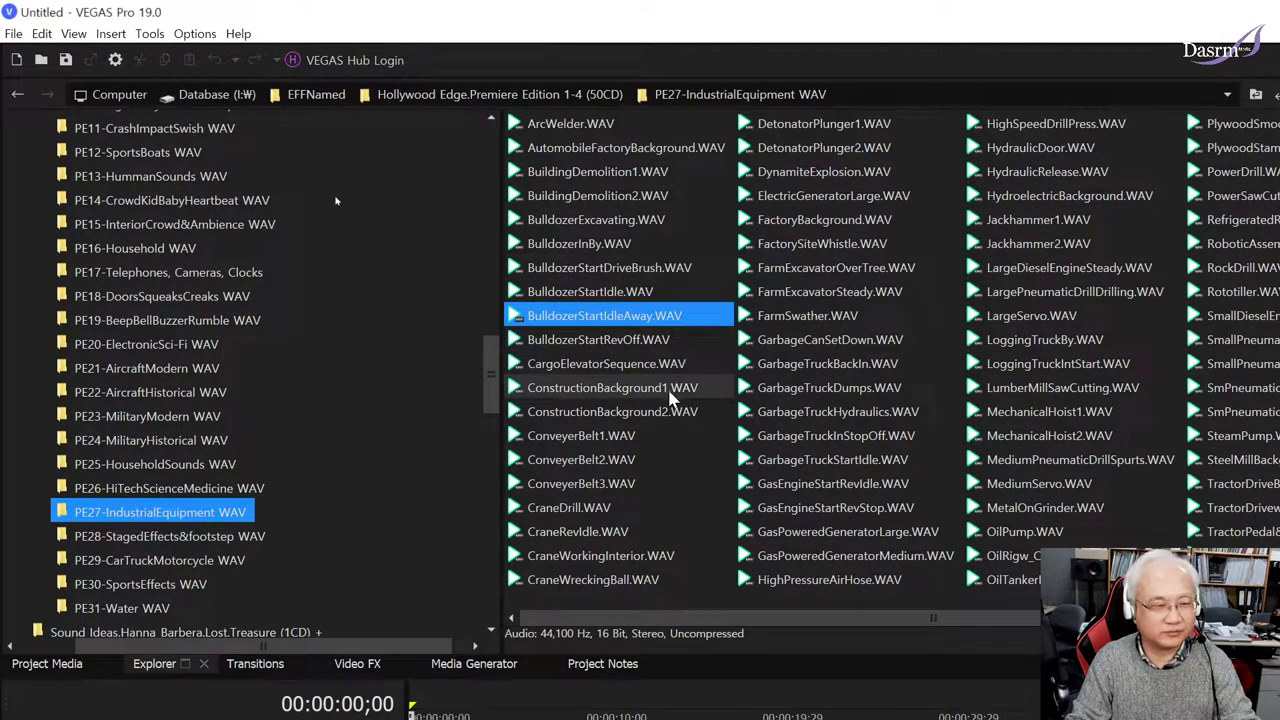
# Step: Audition CargoElevatorSequence, ConstructionBackground1 (replayed) and ConstructionBackground2
pyautogui.click(622, 364)
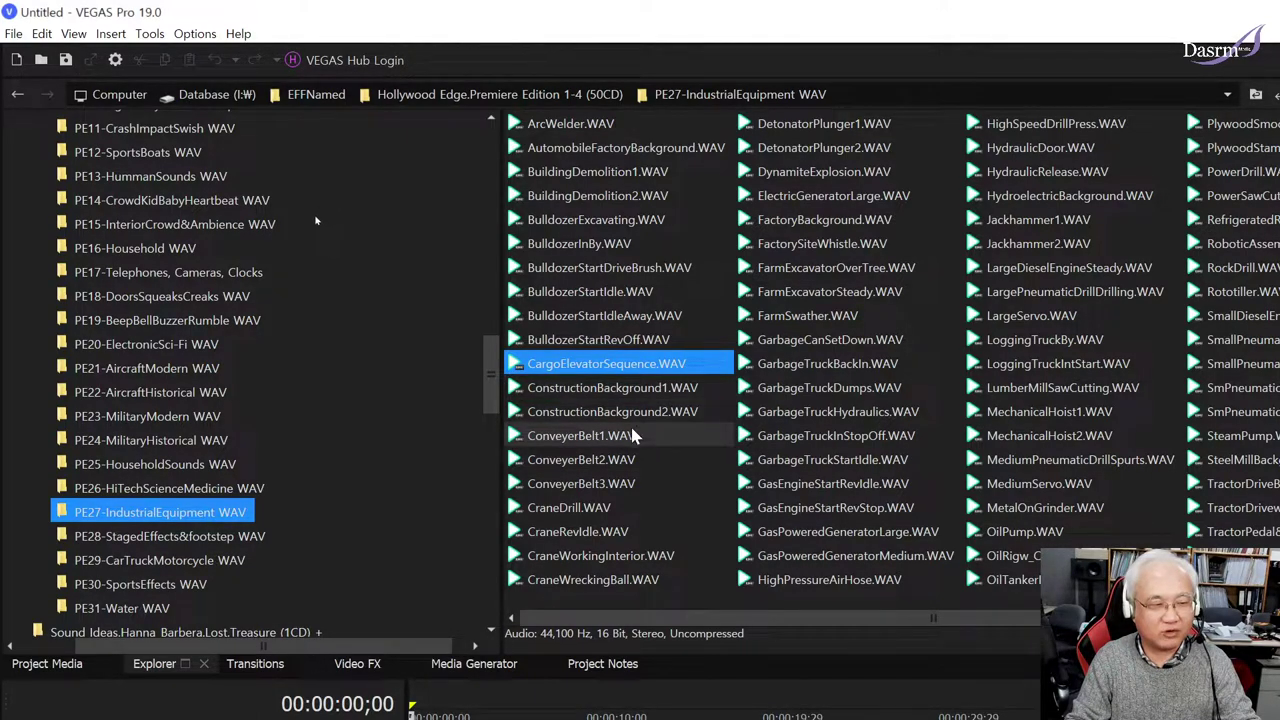
pyautogui.click(590, 395)
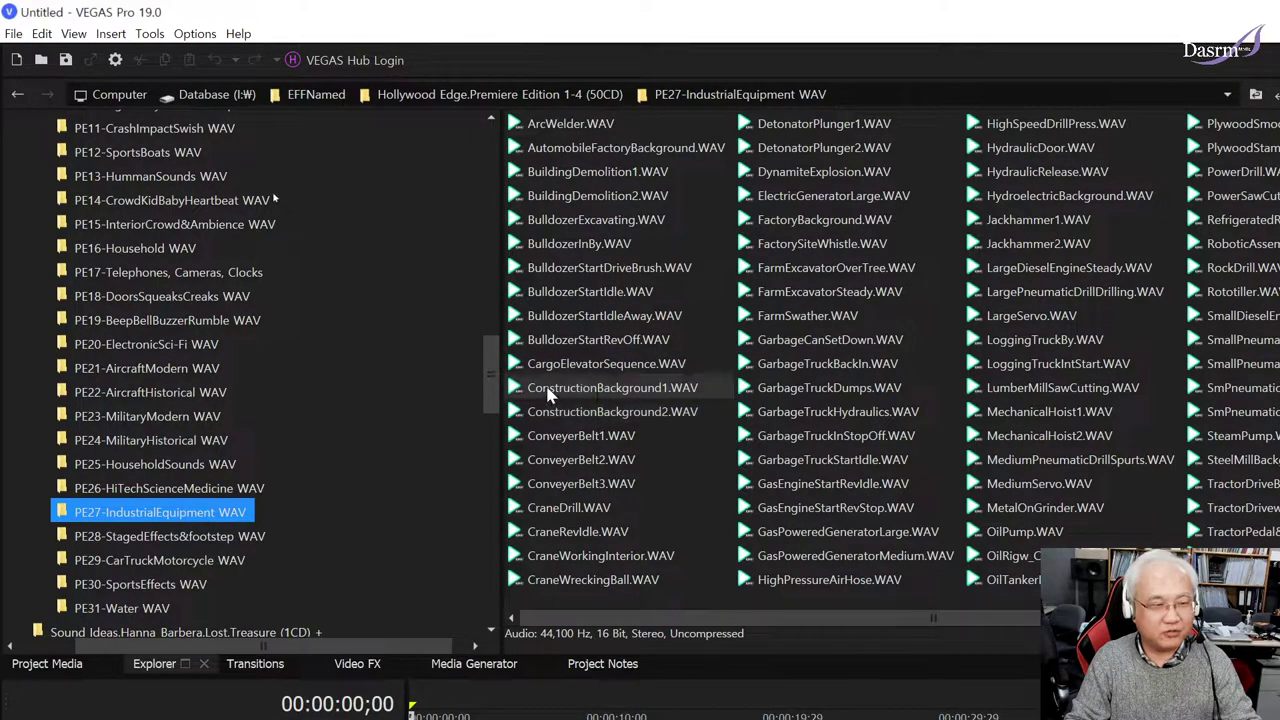
pyautogui.click(640, 398)
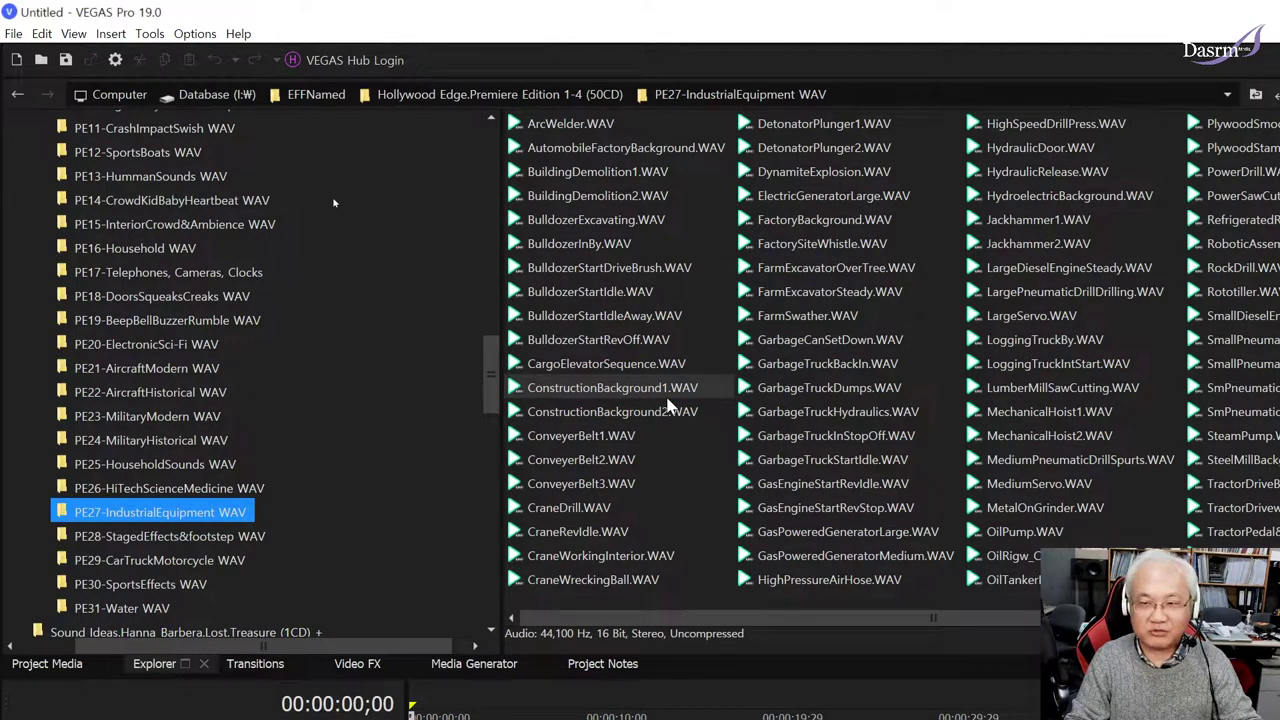
pyautogui.click(667, 399)
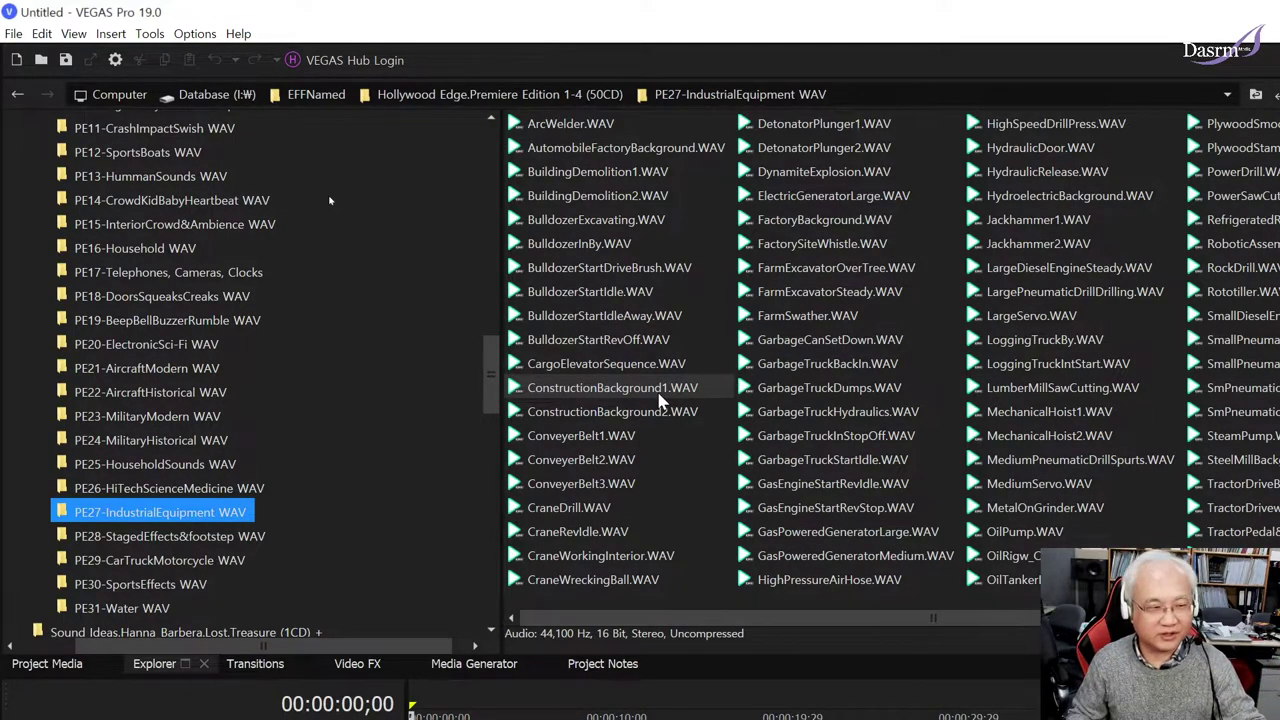
pyautogui.click(660, 394)
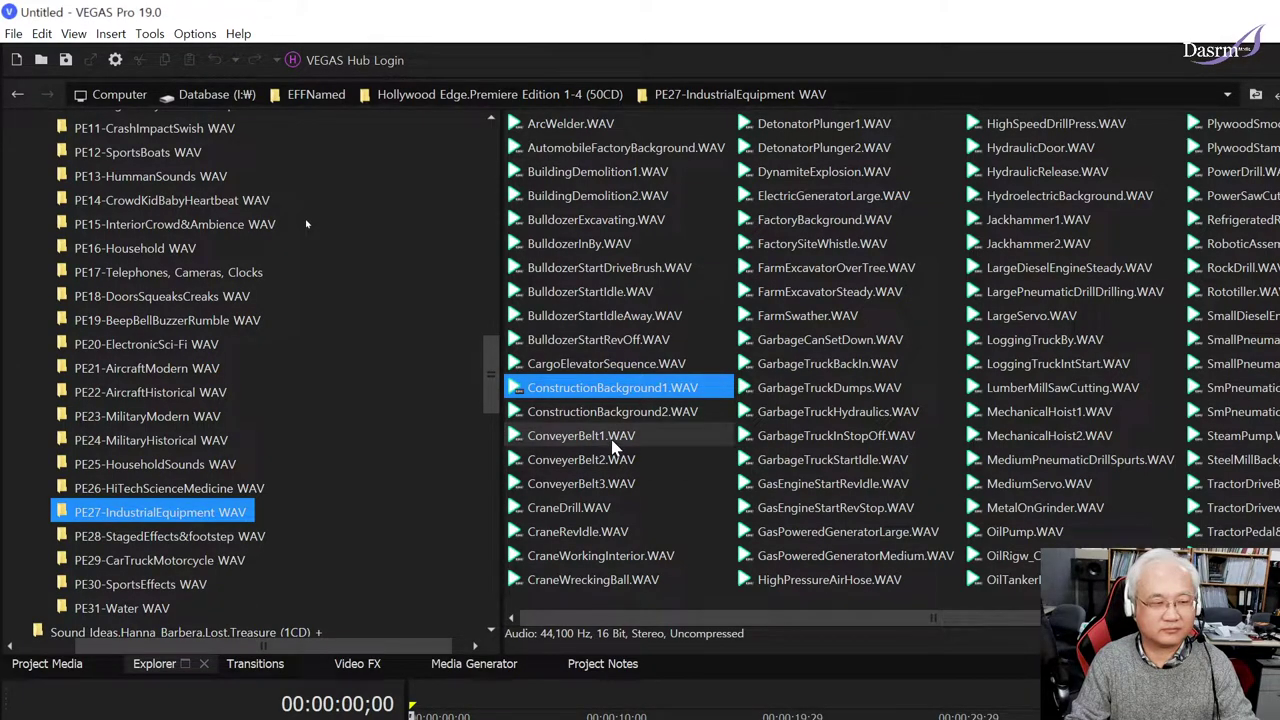
pyautogui.click(613, 414)
# Step: Audition ConveyerBelt1, ConveyerBelt2 (replayed) and ConveyerBelt3
pyautogui.click(620, 437)
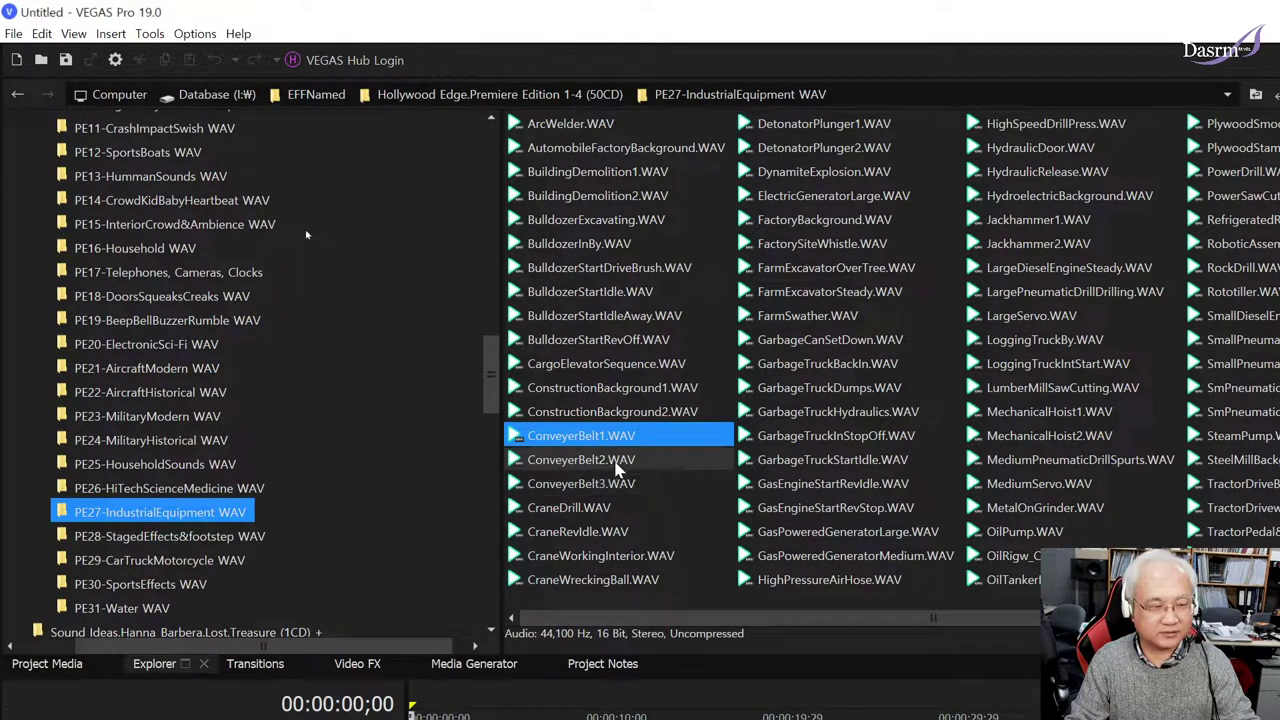
pyautogui.click(612, 462)
pyautogui.keyDown('ctrl'); pyautogui.click(642, 473); pyautogui.keyUp('ctrl')
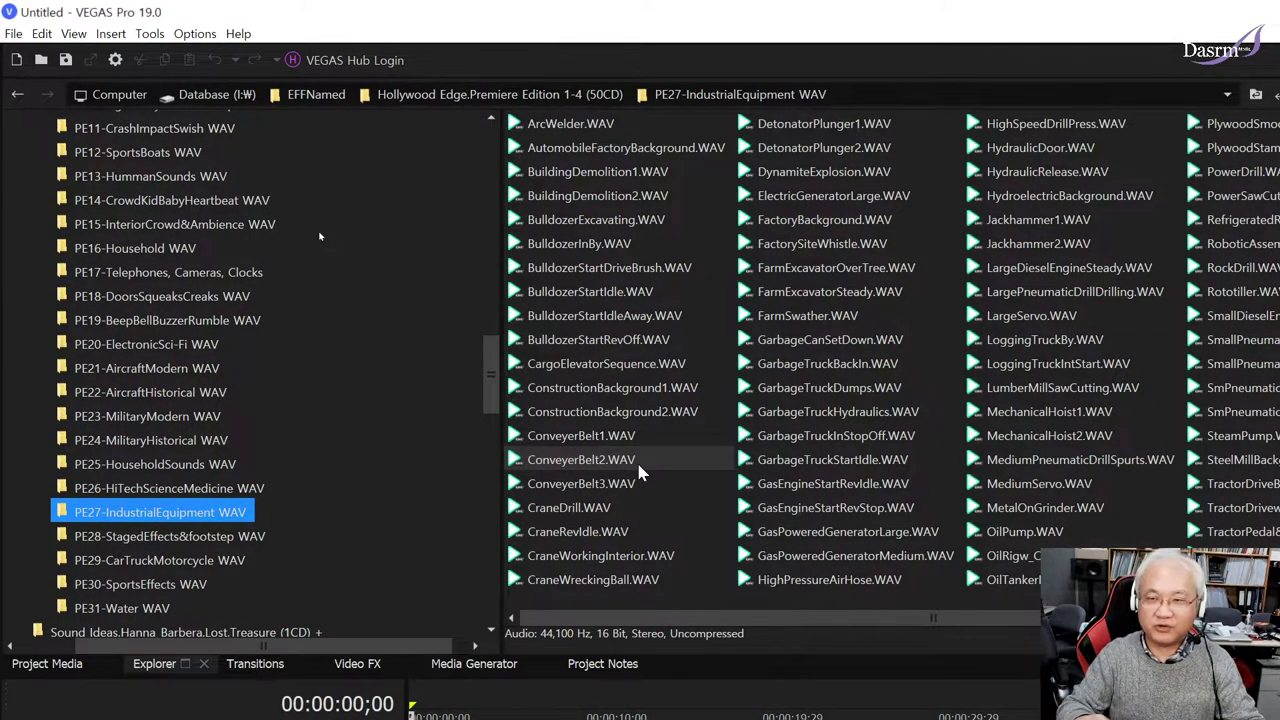
pyautogui.click(639, 465)
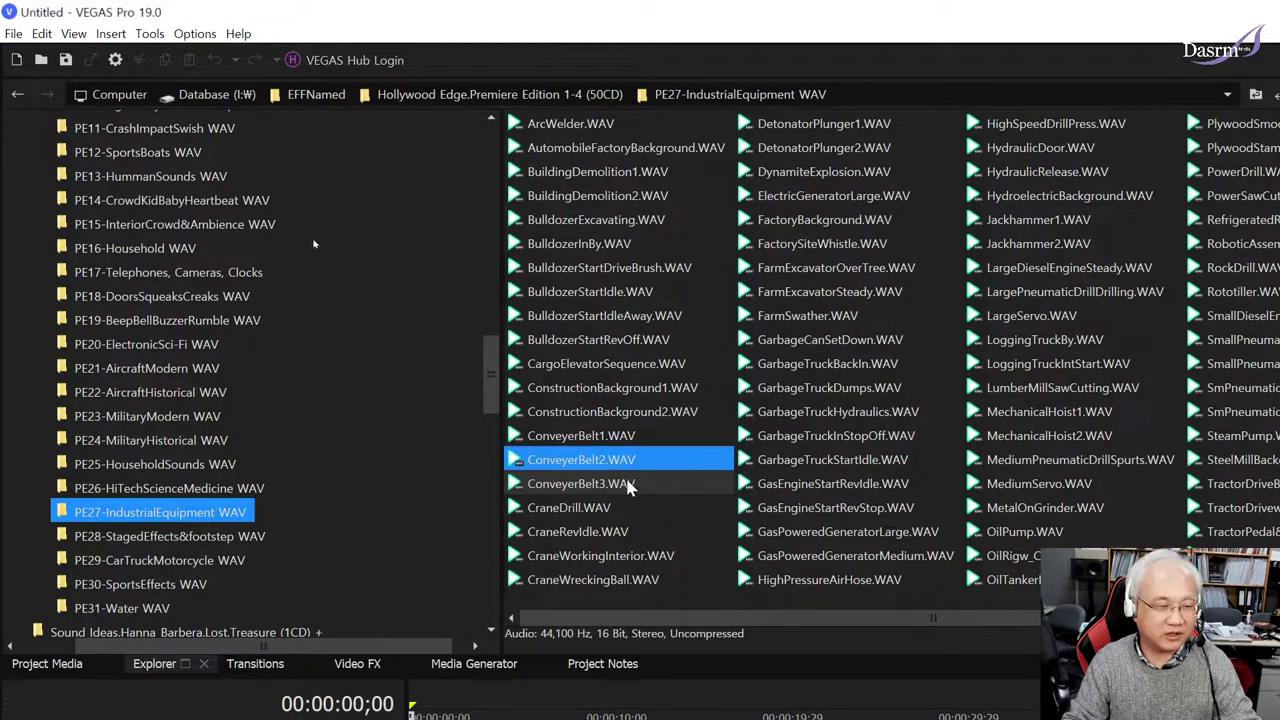
pyautogui.click(656, 488)
pyautogui.click(658, 488)
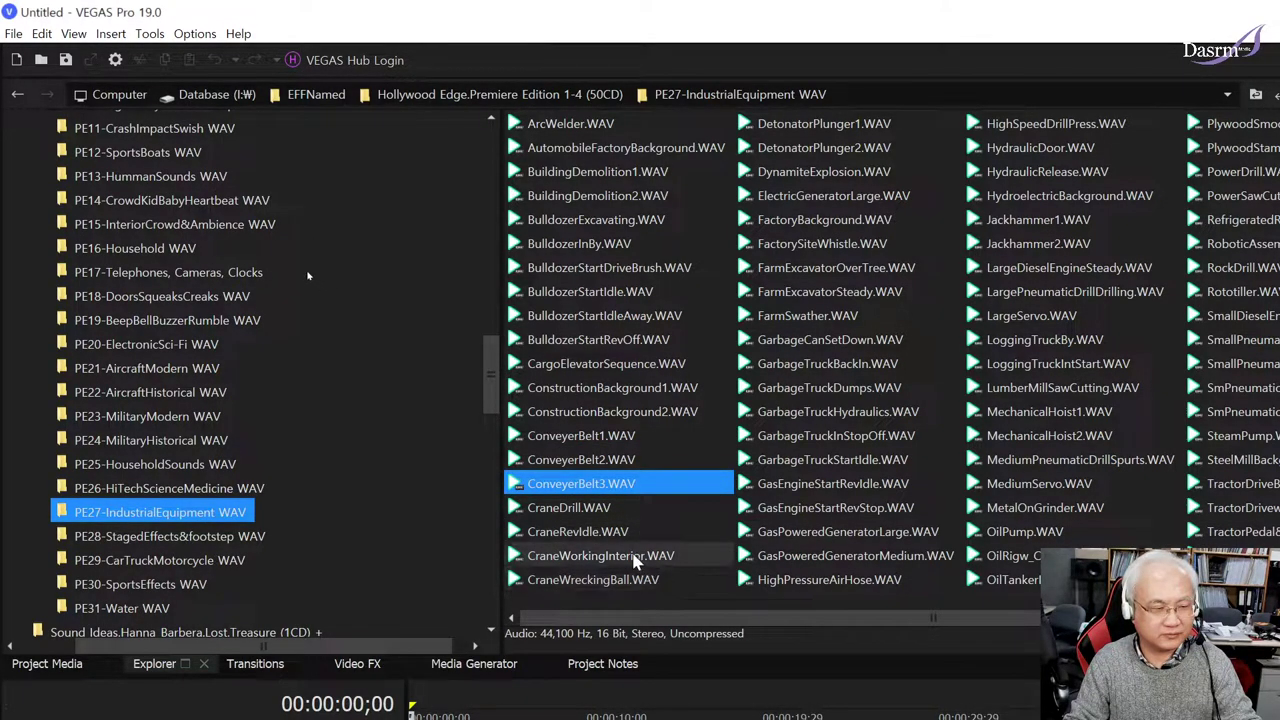
# Step: Audition CraneDrill, CraneWorkingInterior (replayed) and FactoryBackground
pyautogui.click(592, 508)
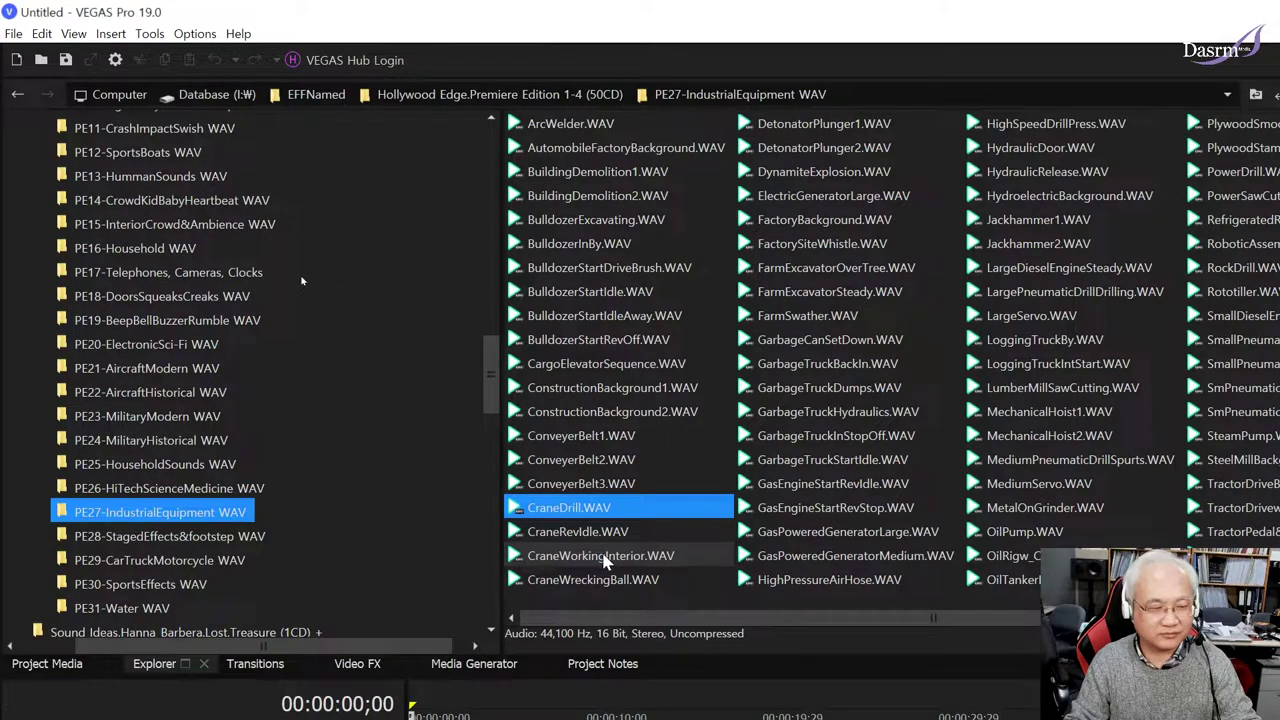
pyautogui.click(618, 558)
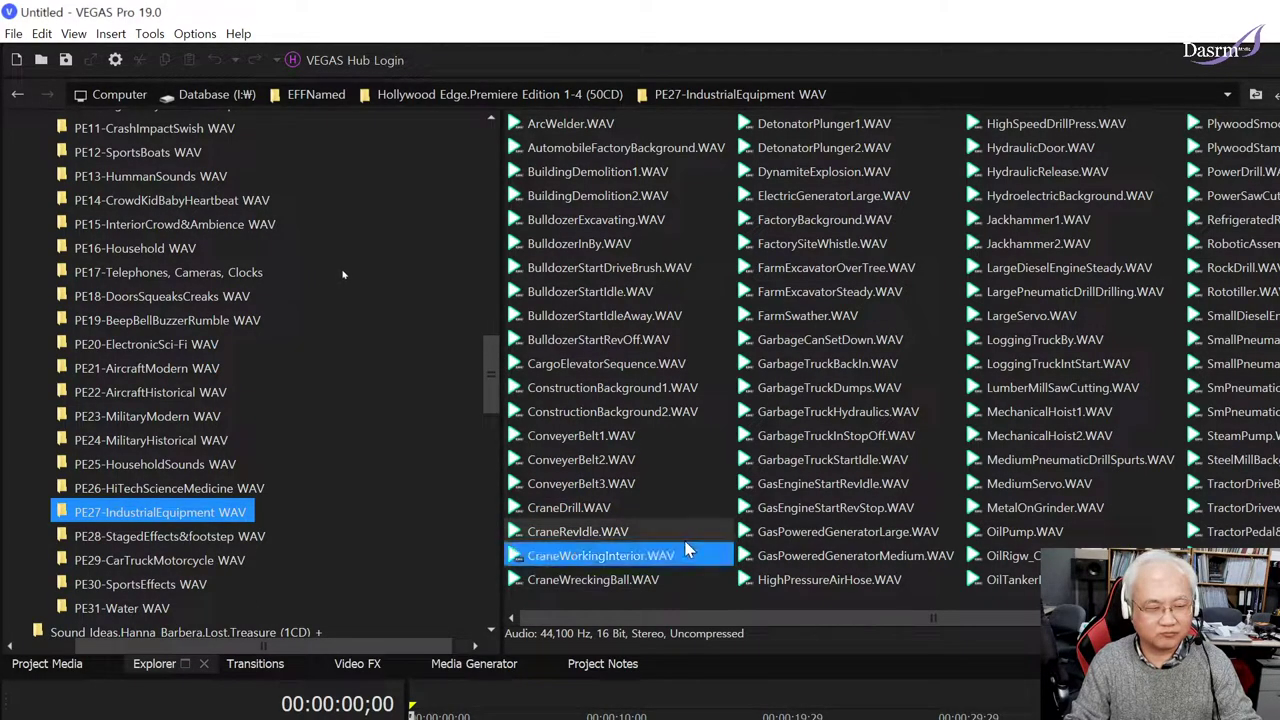
pyautogui.keyDown('ctrl'); pyautogui.click(684, 557); pyautogui.keyUp('ctrl')
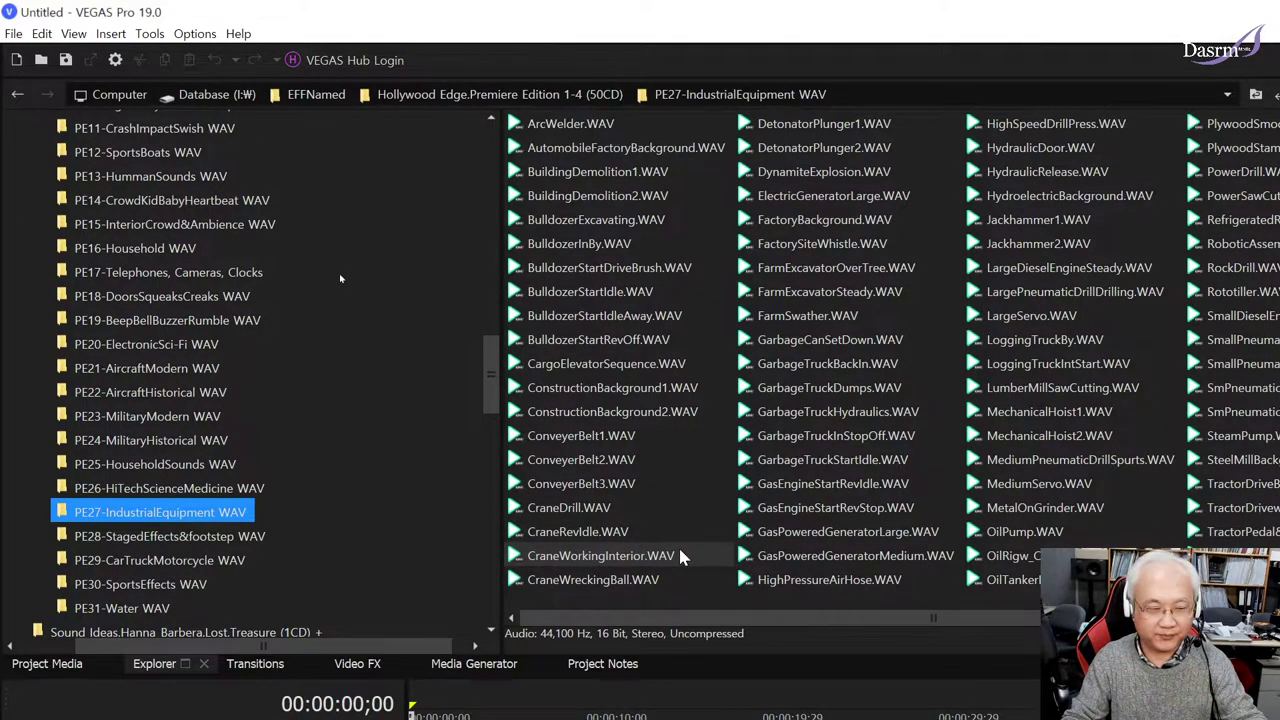
pyautogui.click(682, 556)
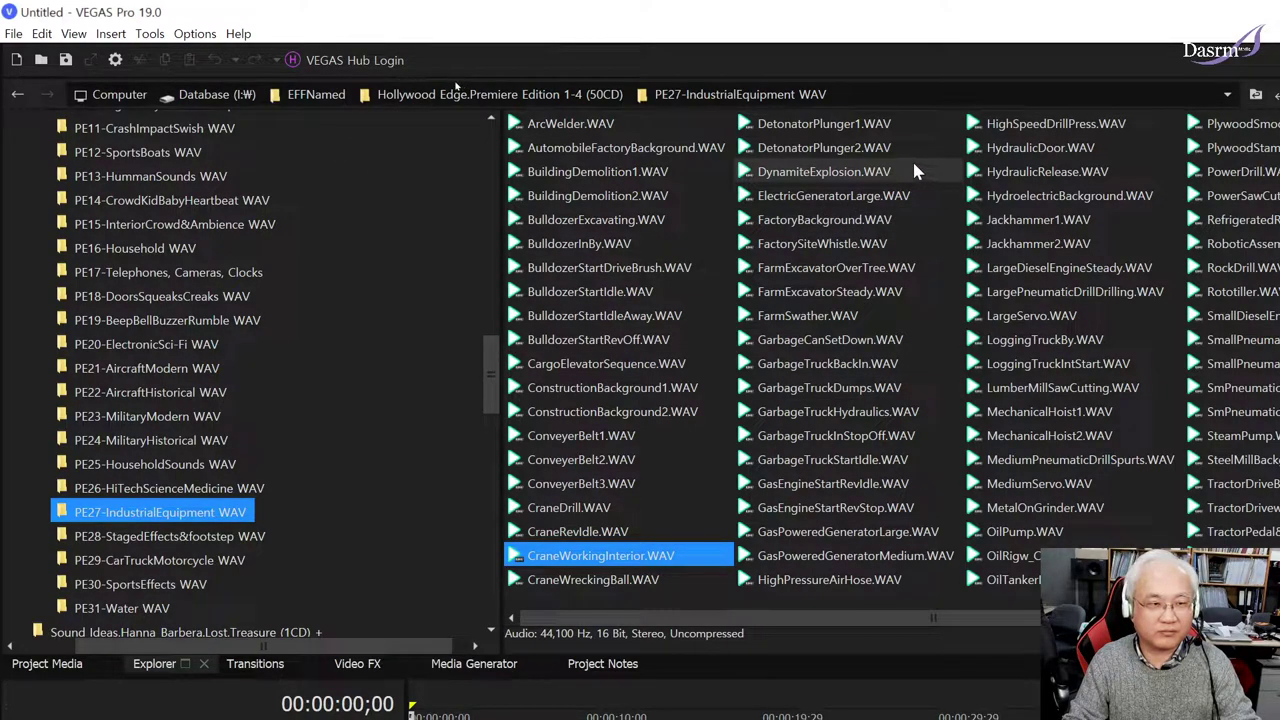
pyautogui.click(856, 222)
pyautogui.click(856, 222)
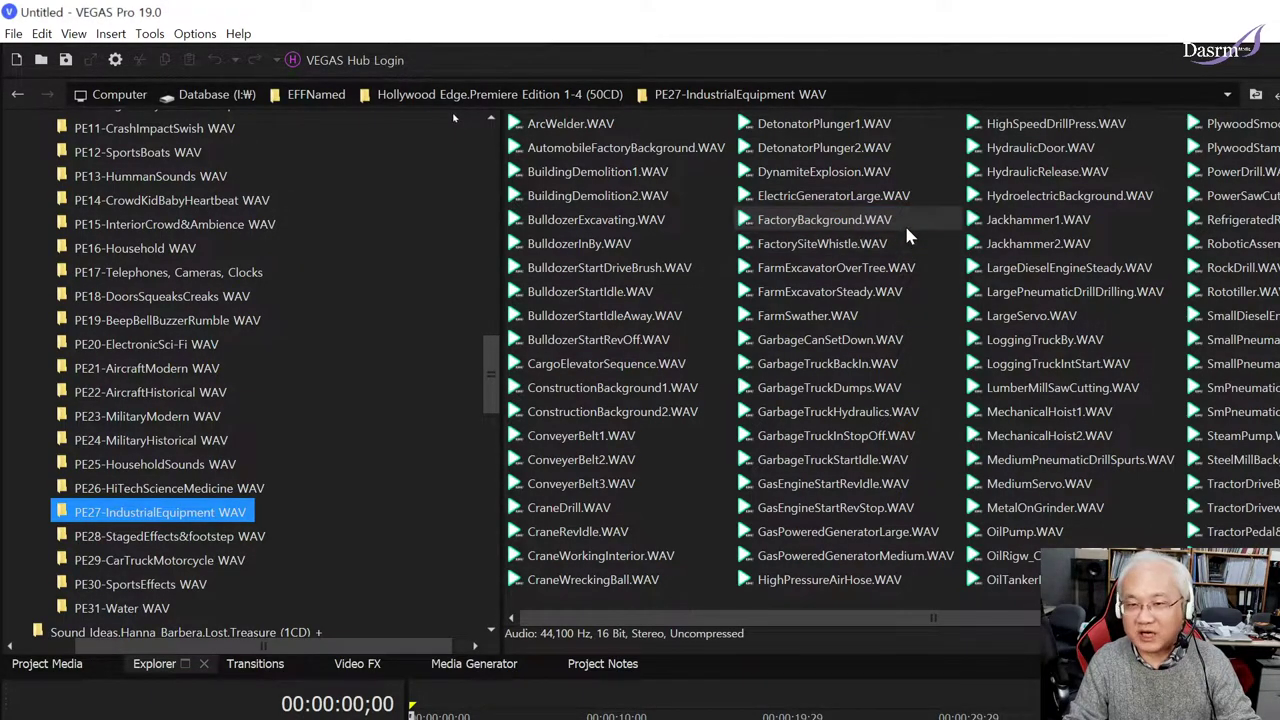
# Step: Replay FactoryBackground, then audition FarmSwather, GarbageTruckBackIn and GarbageTruckInStopOff
pyautogui.click(835, 222)
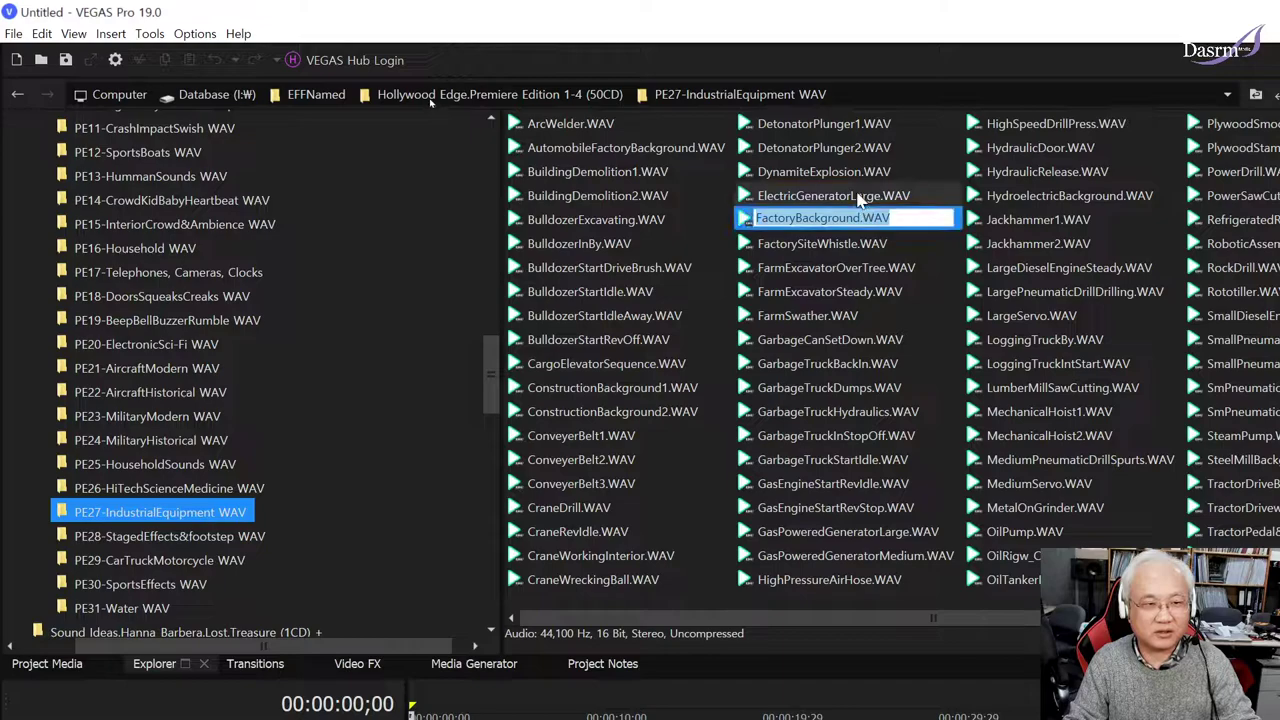
pyautogui.click(847, 200)
pyautogui.click(846, 220)
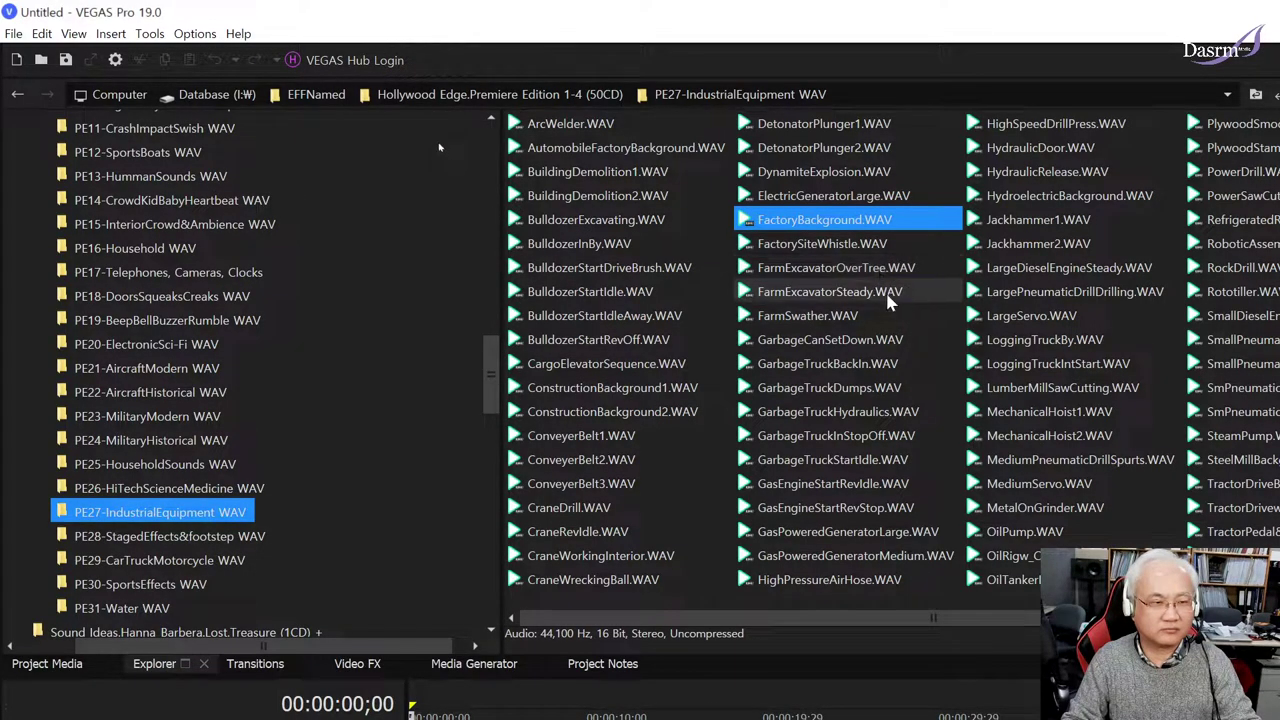
pyautogui.click(860, 291)
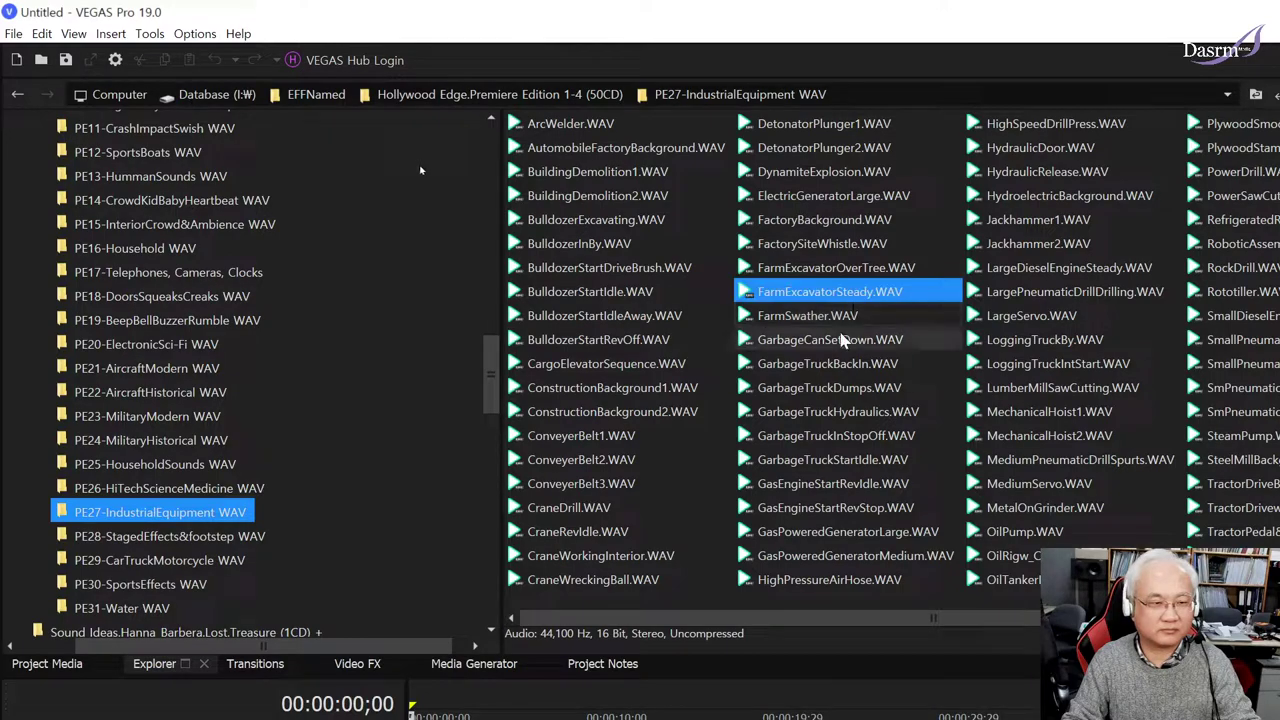
pyautogui.click(909, 322)
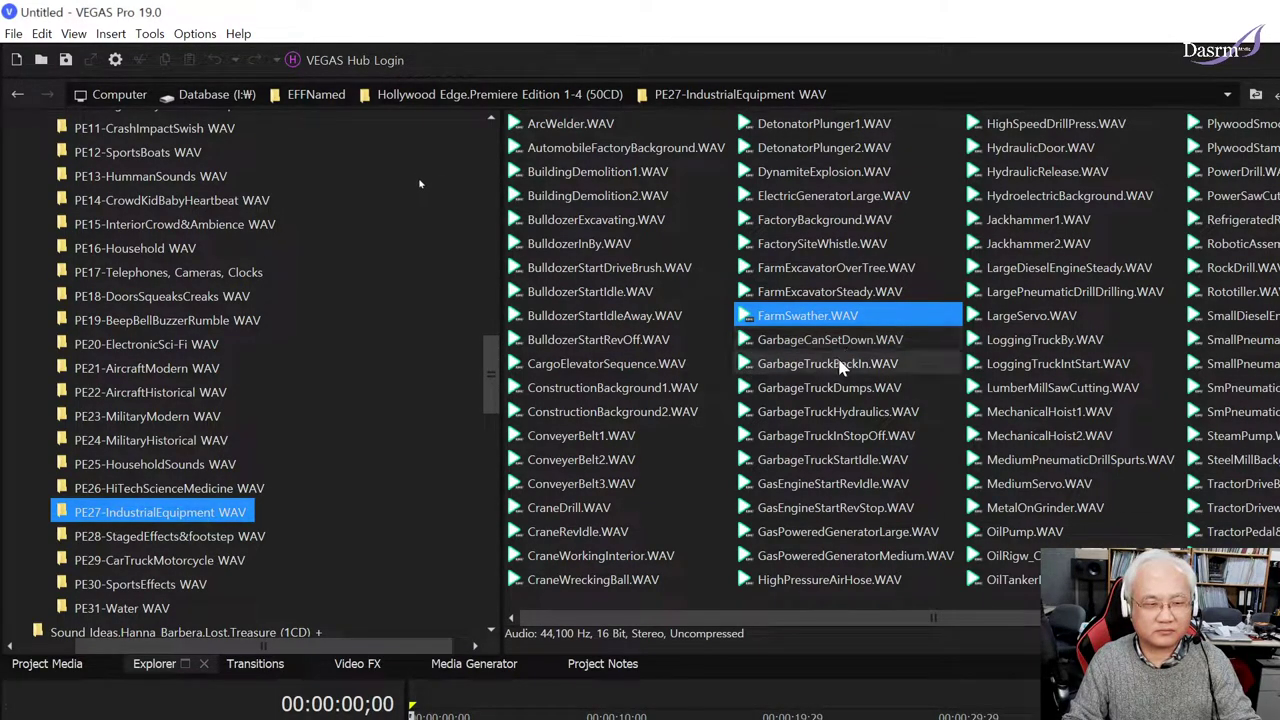
pyautogui.click(845, 364)
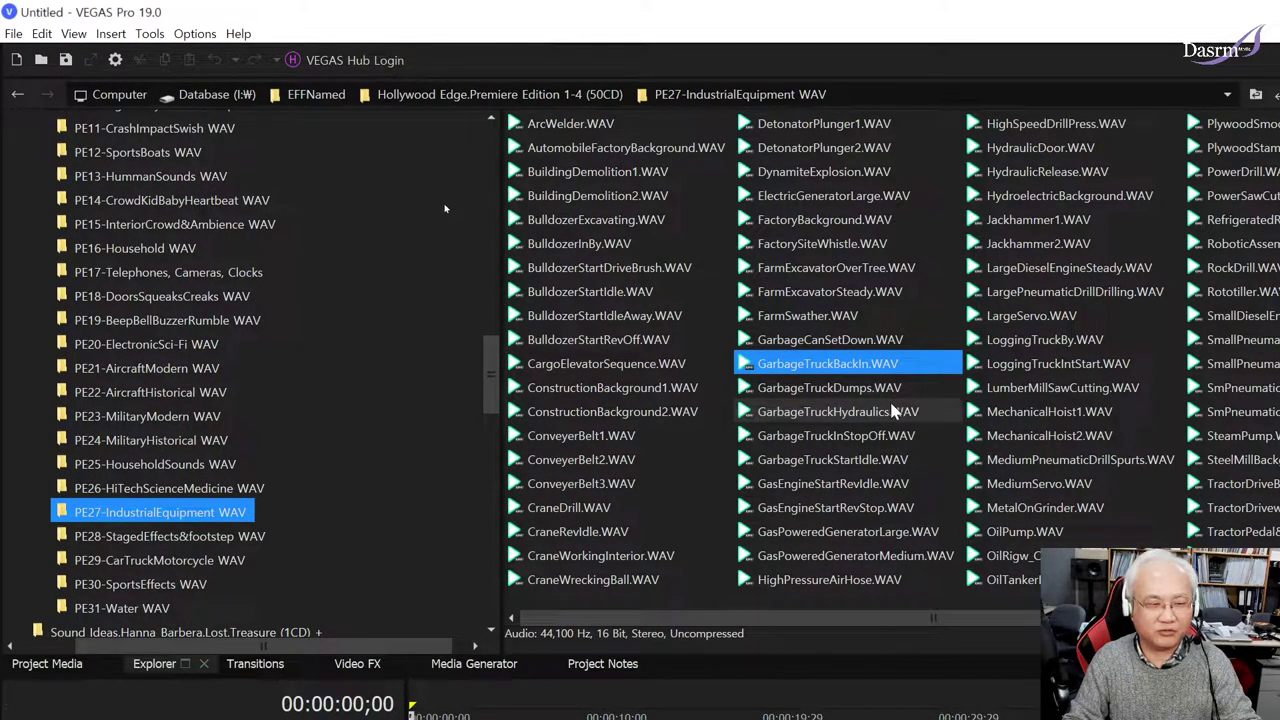
pyautogui.click(842, 438)
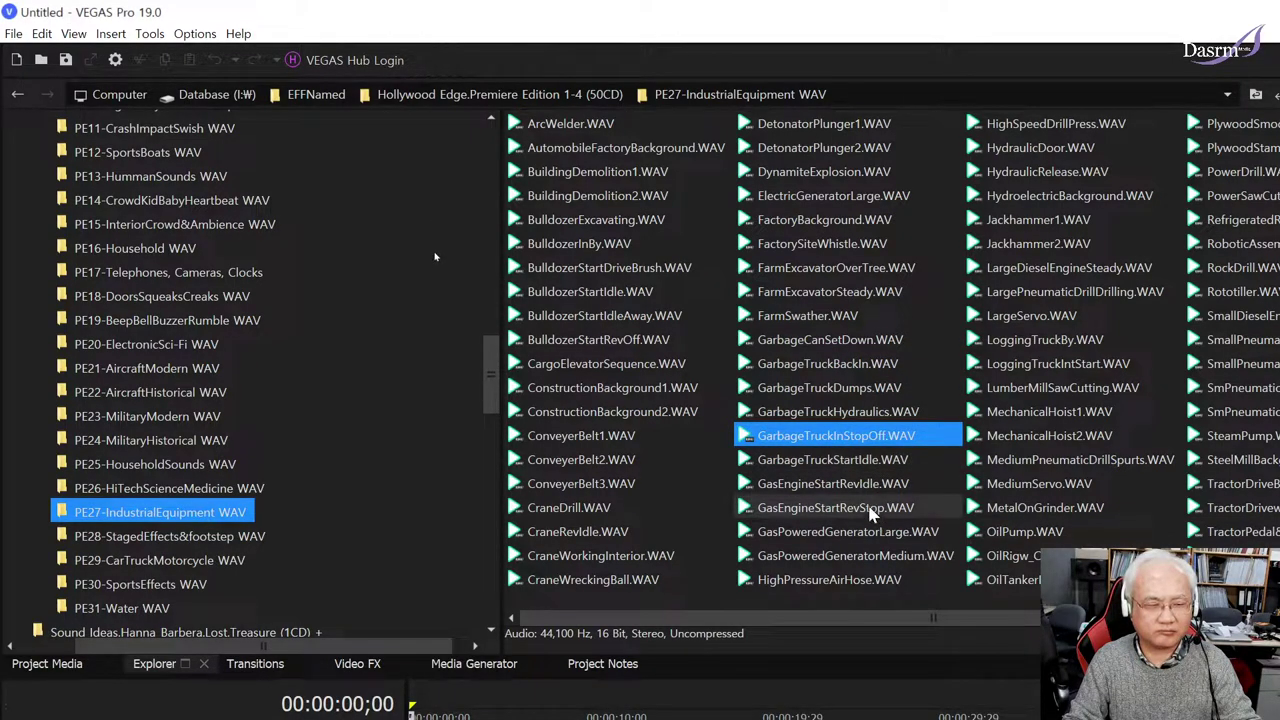
# Step: Audition GasEngineStartRevIdle, GasPoweredGeneratorLarge and HighPressureAirHose, replaying the last two
pyautogui.click(845, 488)
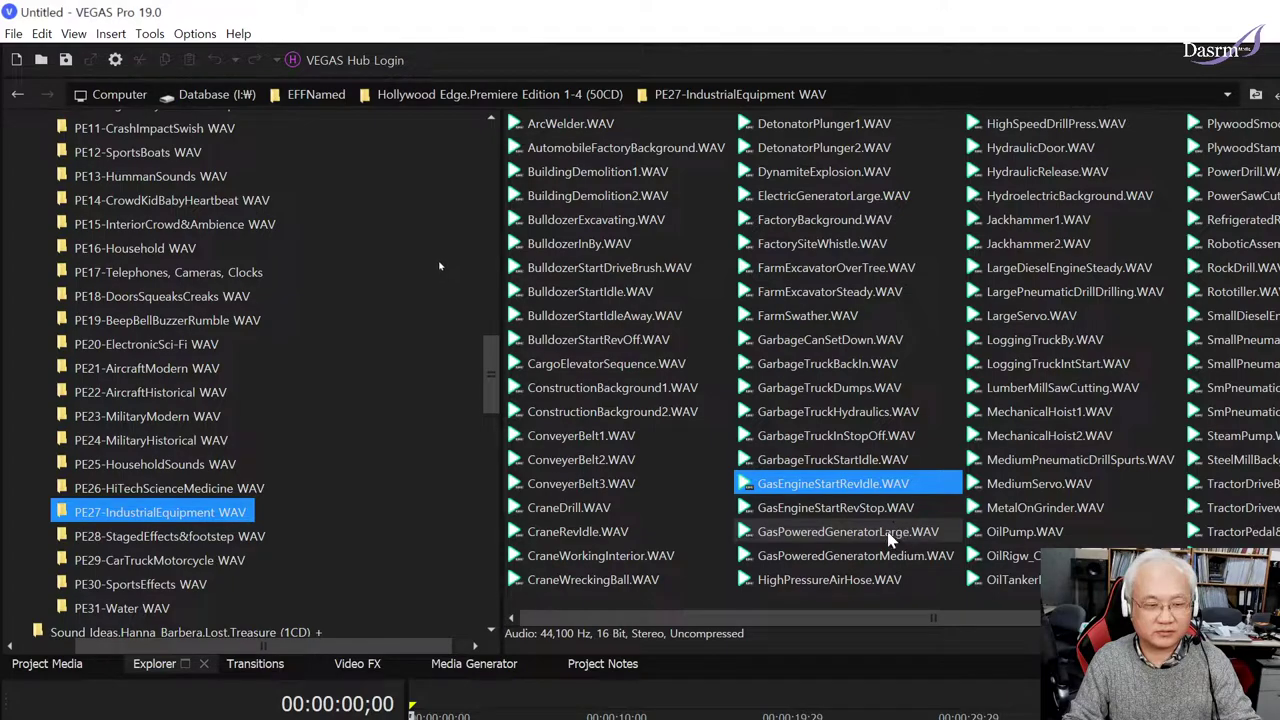
pyautogui.click(848, 531)
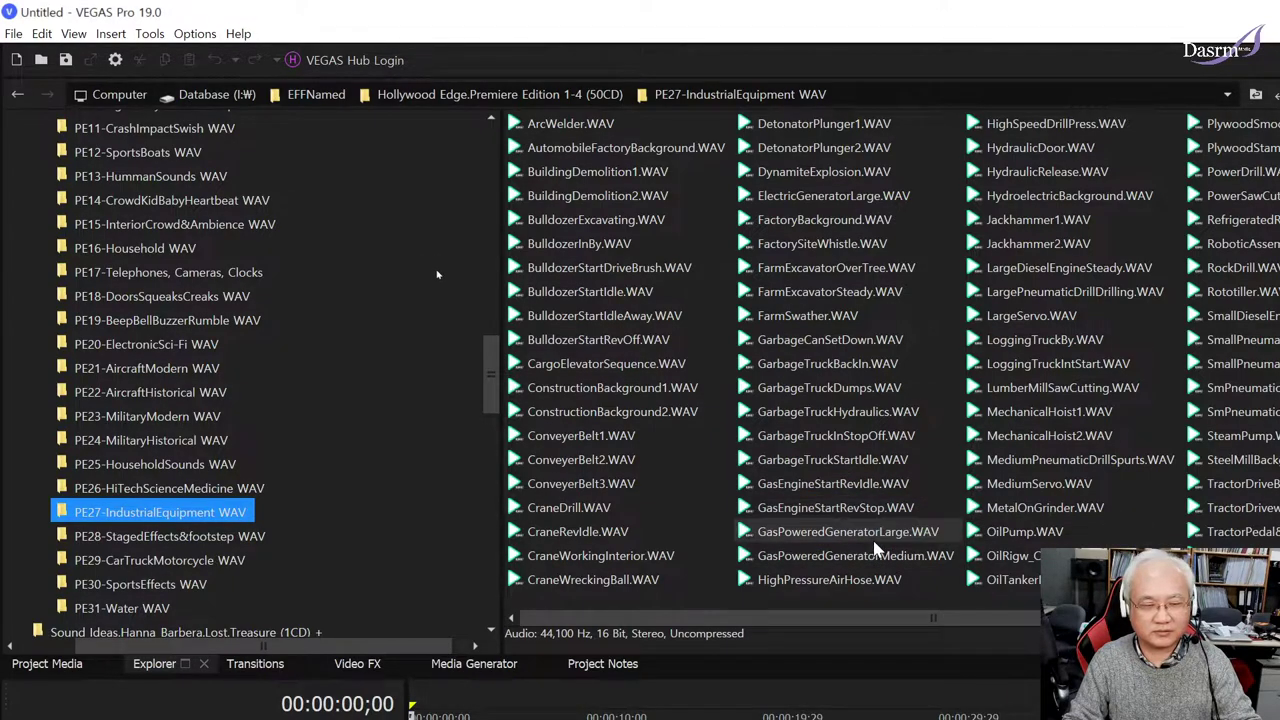
pyautogui.click(885, 533)
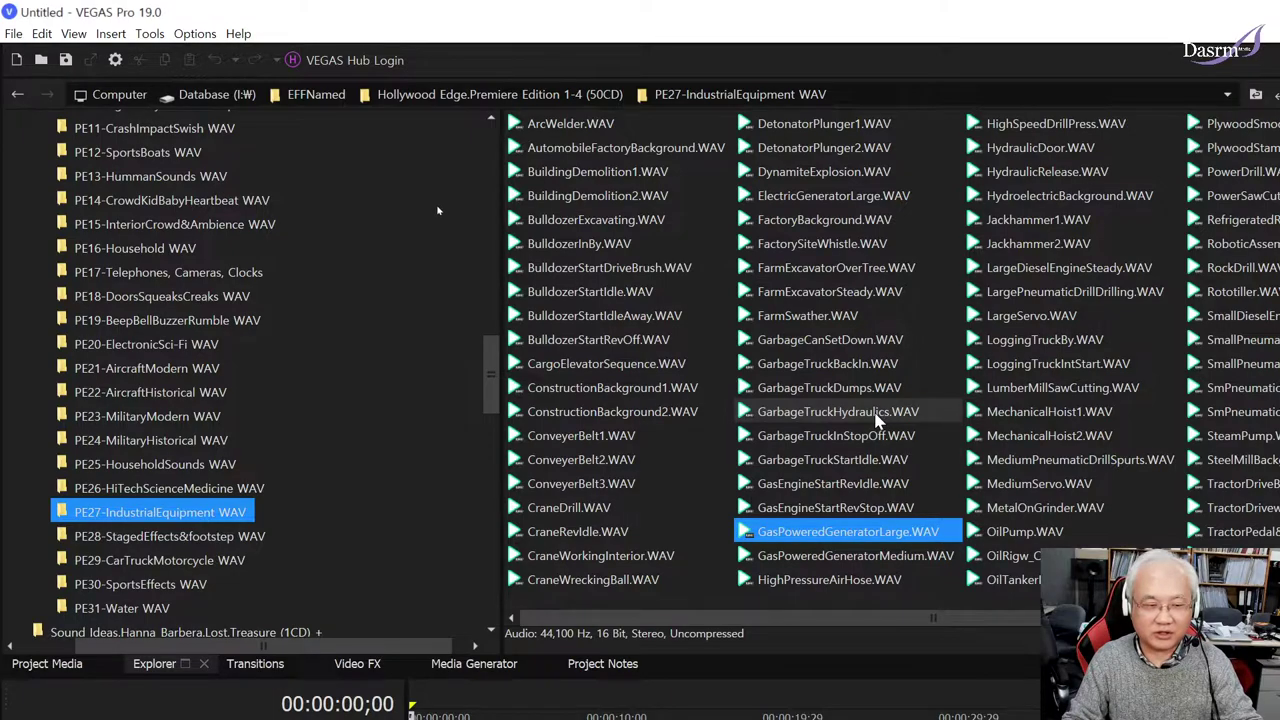
pyautogui.click(877, 527)
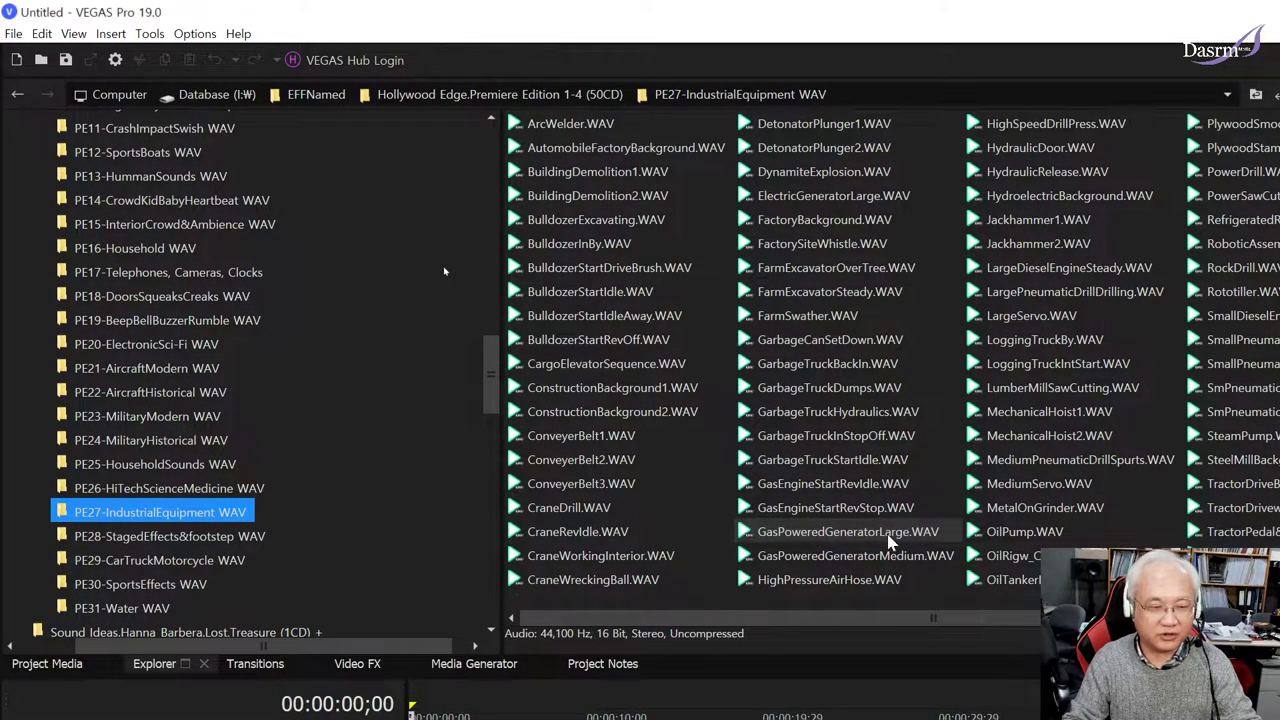
pyautogui.click(850, 580)
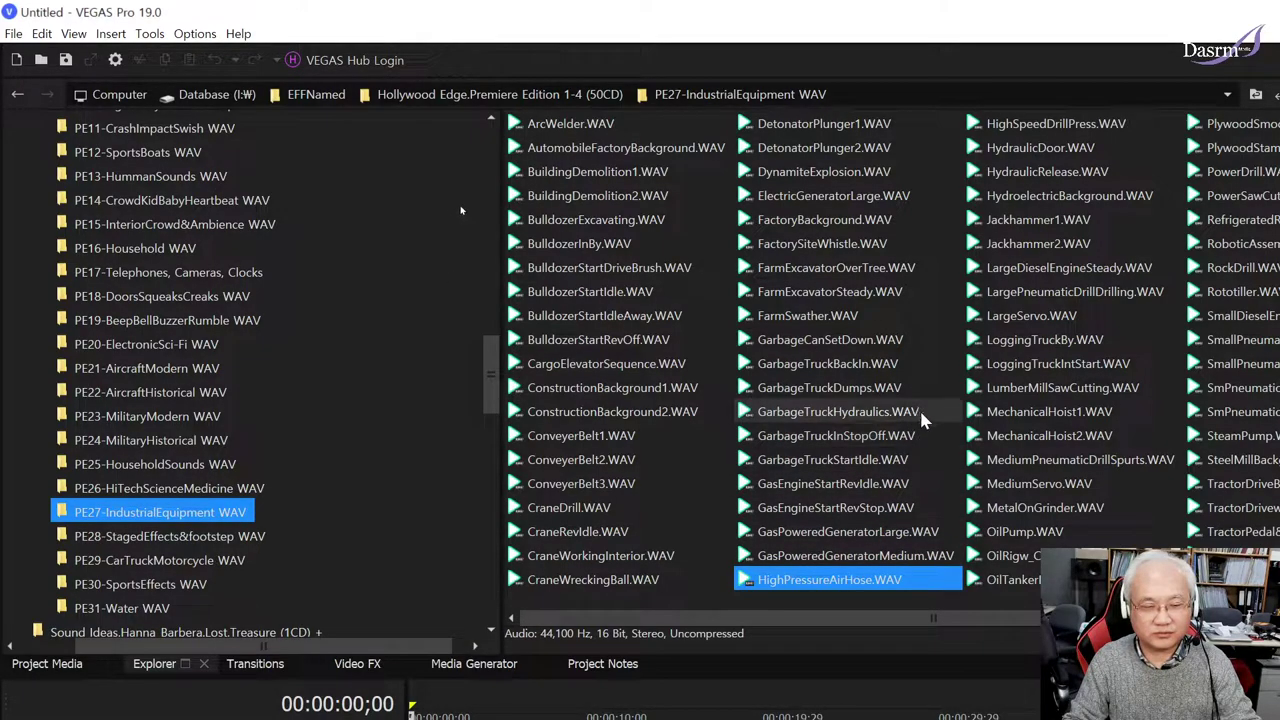
pyautogui.click(810, 602)
pyautogui.click(856, 588)
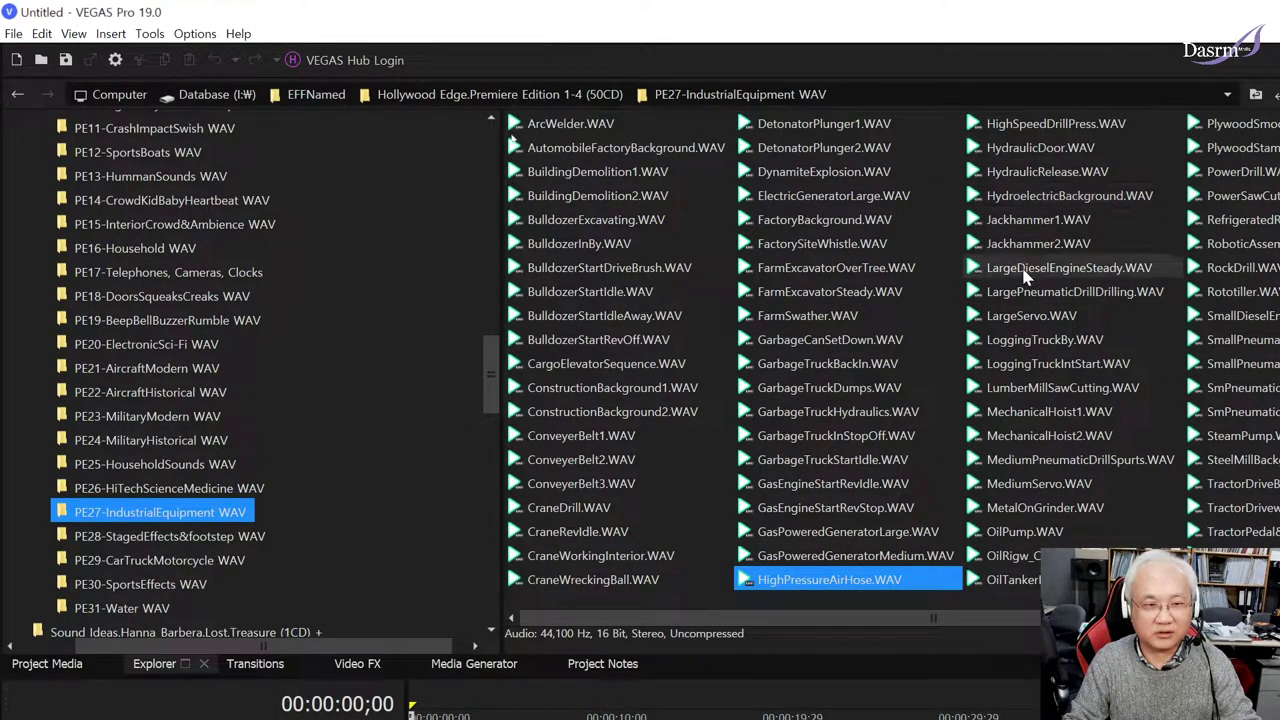
# Step: Audition LargeServo, Jackhammer1, LoggingTruckBy, MechanicalHoist1 and MechanicalHoist2
pyautogui.scroll(-2, 1034, 265)
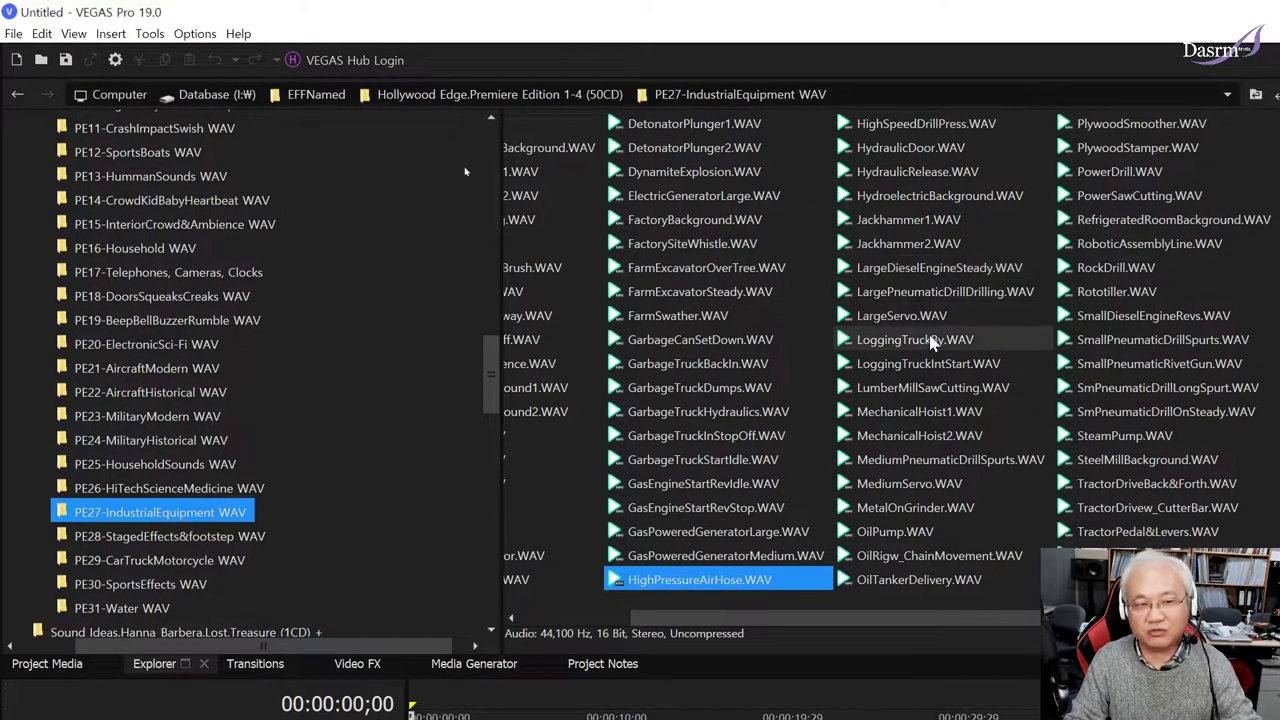
pyautogui.click(920, 316)
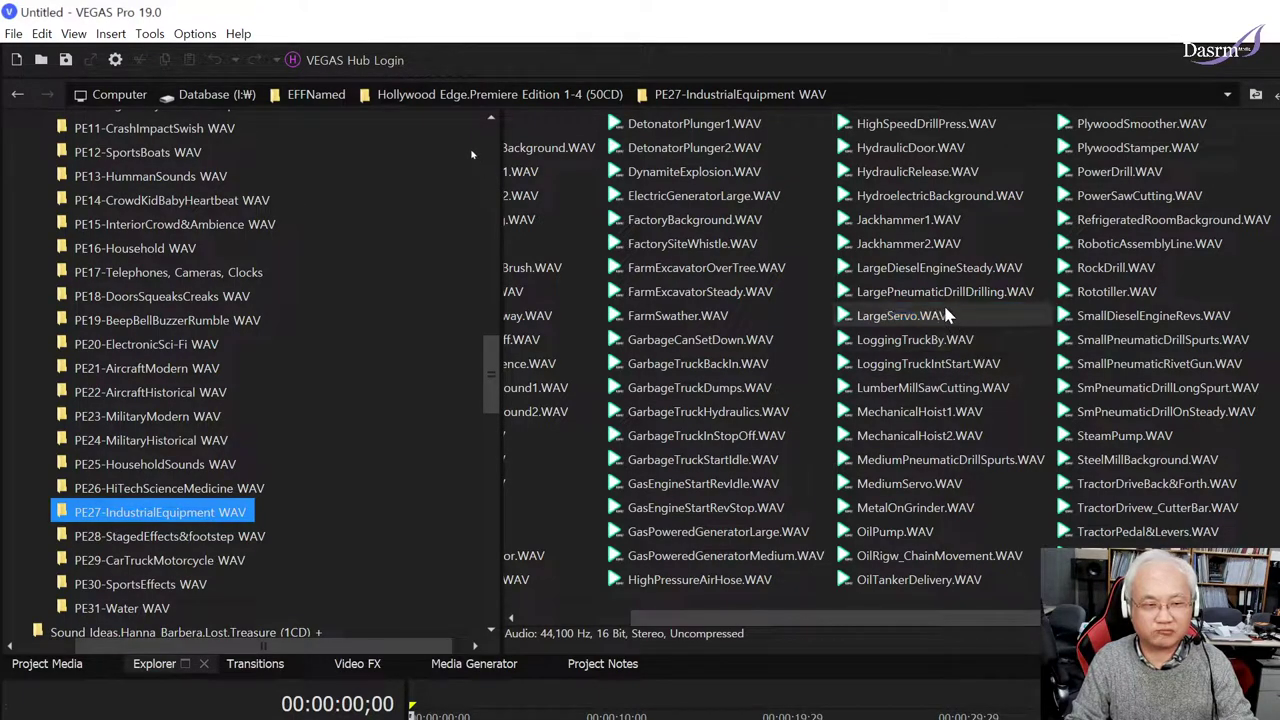
pyautogui.click(915, 219)
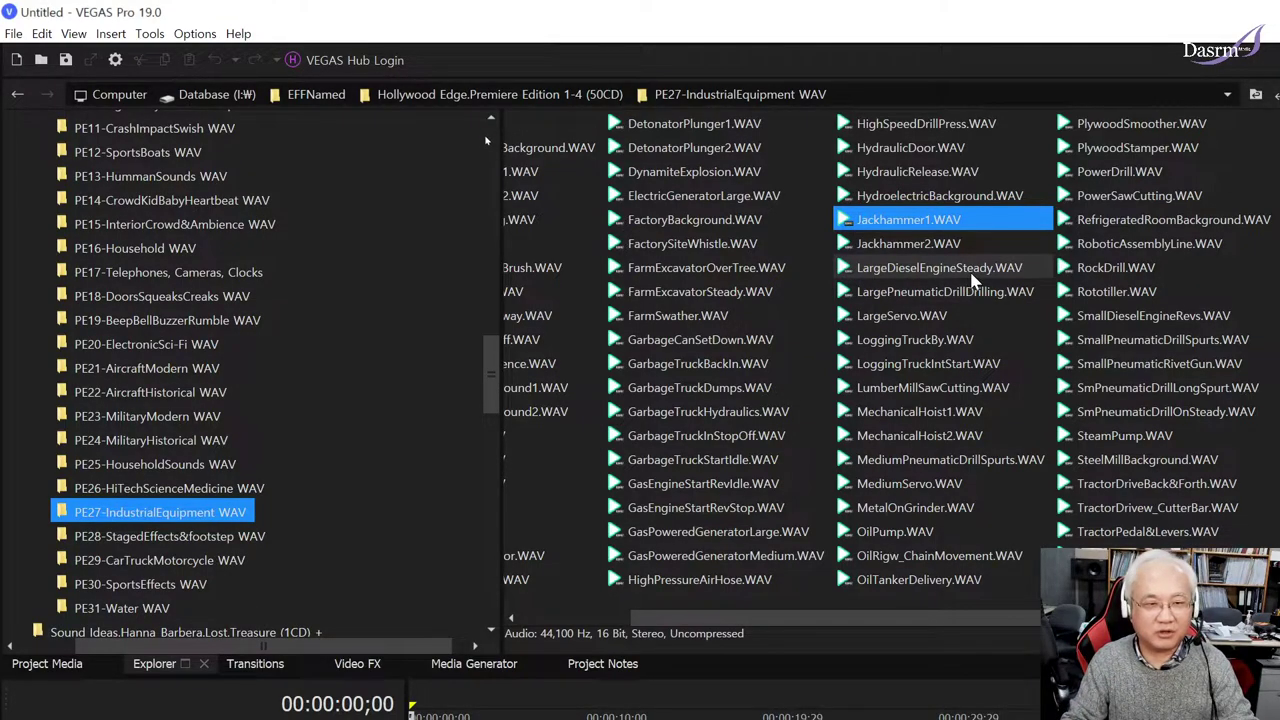
pyautogui.click(970, 340)
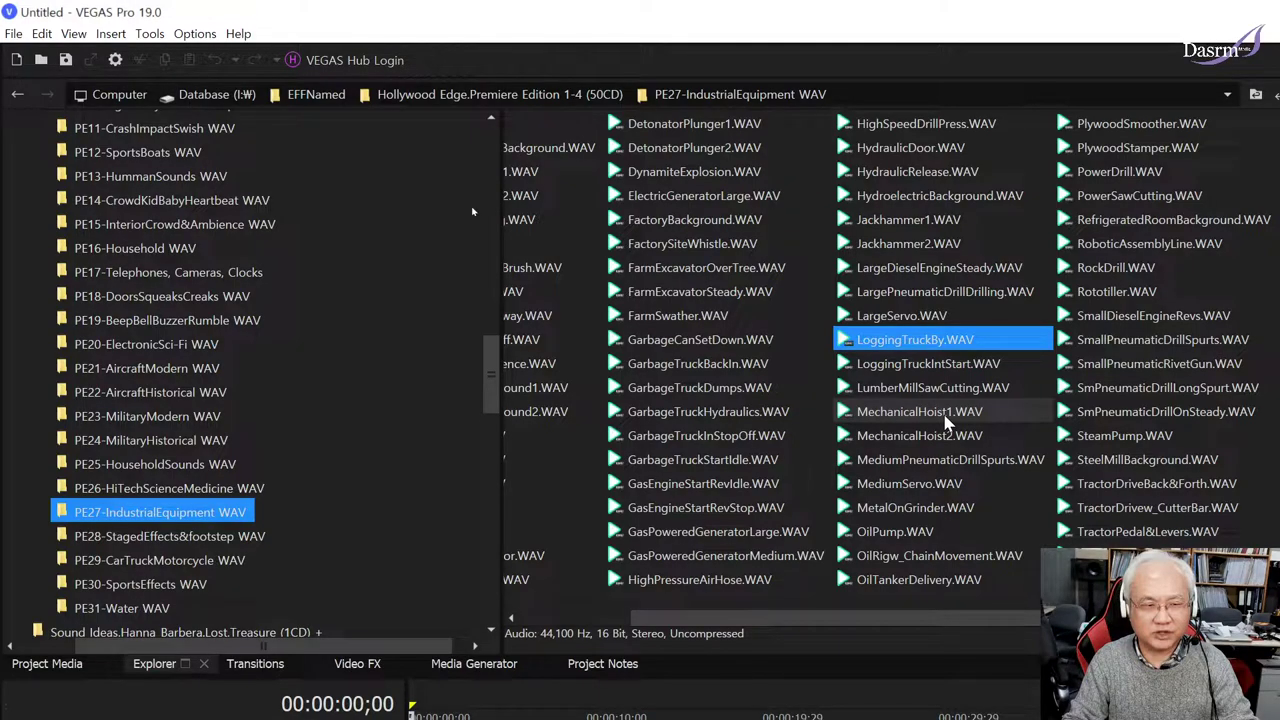
pyautogui.click(946, 423)
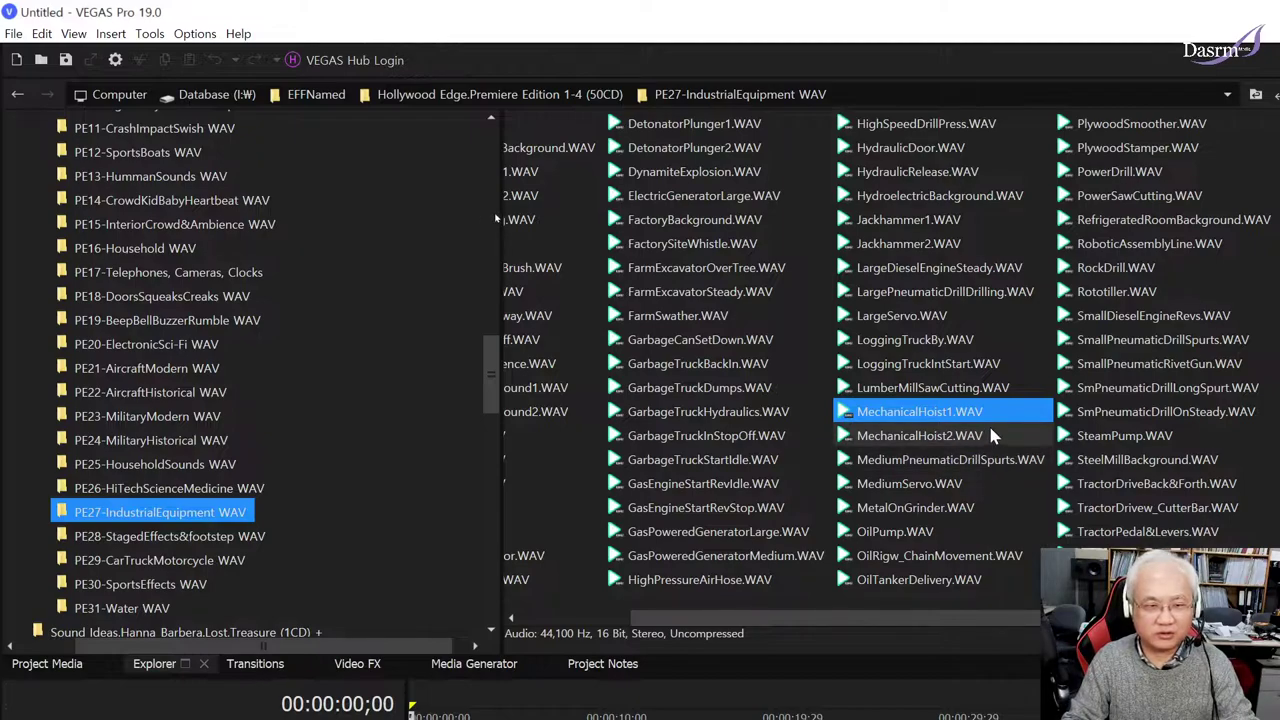
pyautogui.click(955, 440)
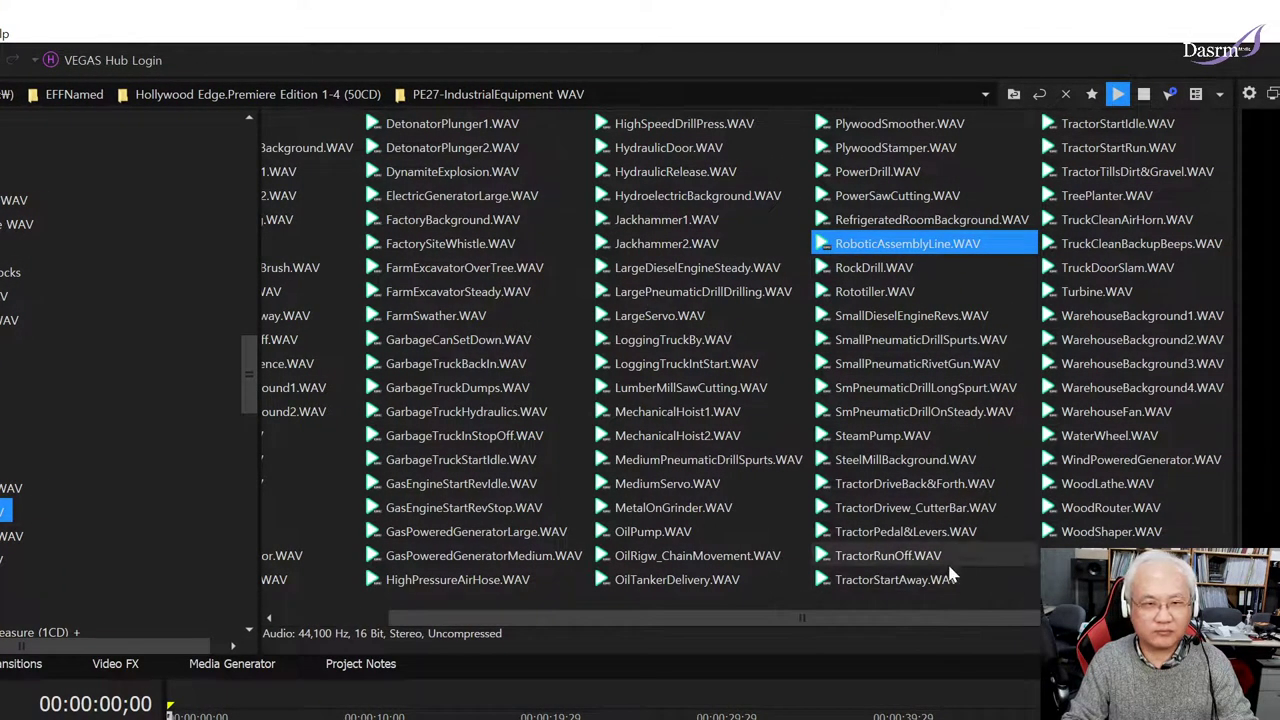
# Step: Replay RoboticAssemblyLine, then audition SmallDieselEngineRevs and SteamPump
pyautogui.keyDown('ctrl'); pyautogui.click(865, 250); pyautogui.keyUp('ctrl')
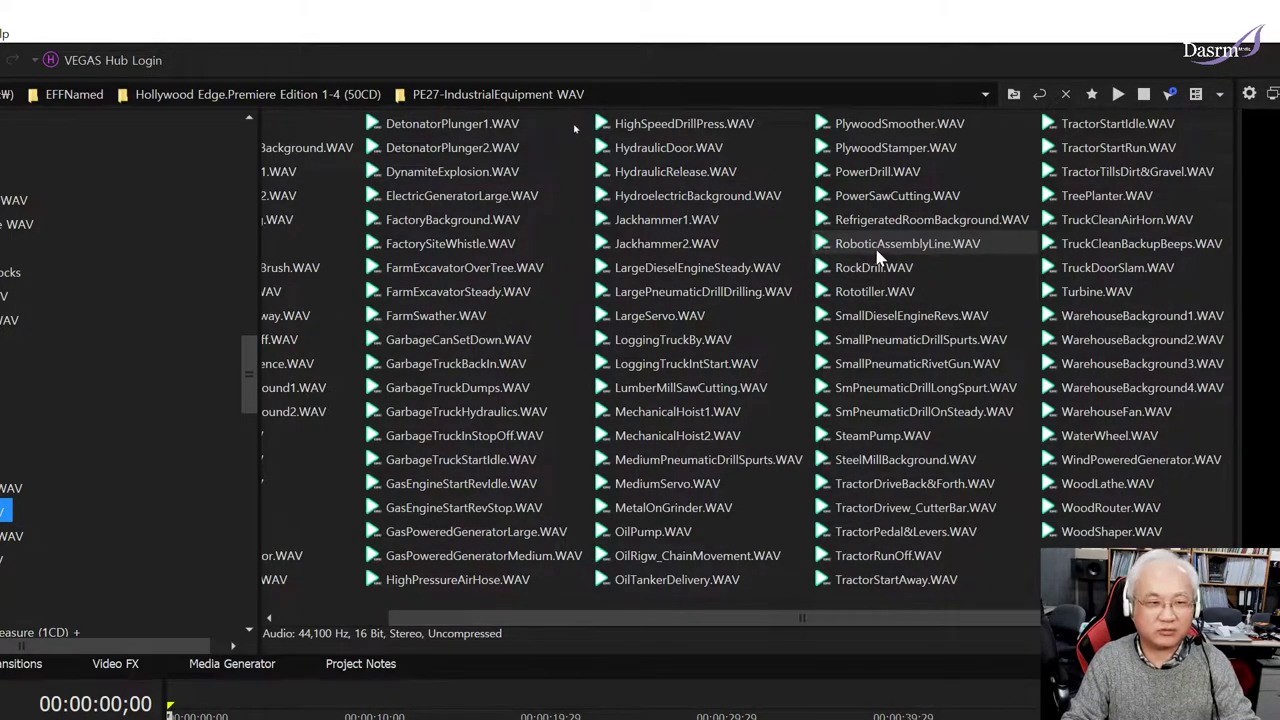
pyautogui.click(945, 250)
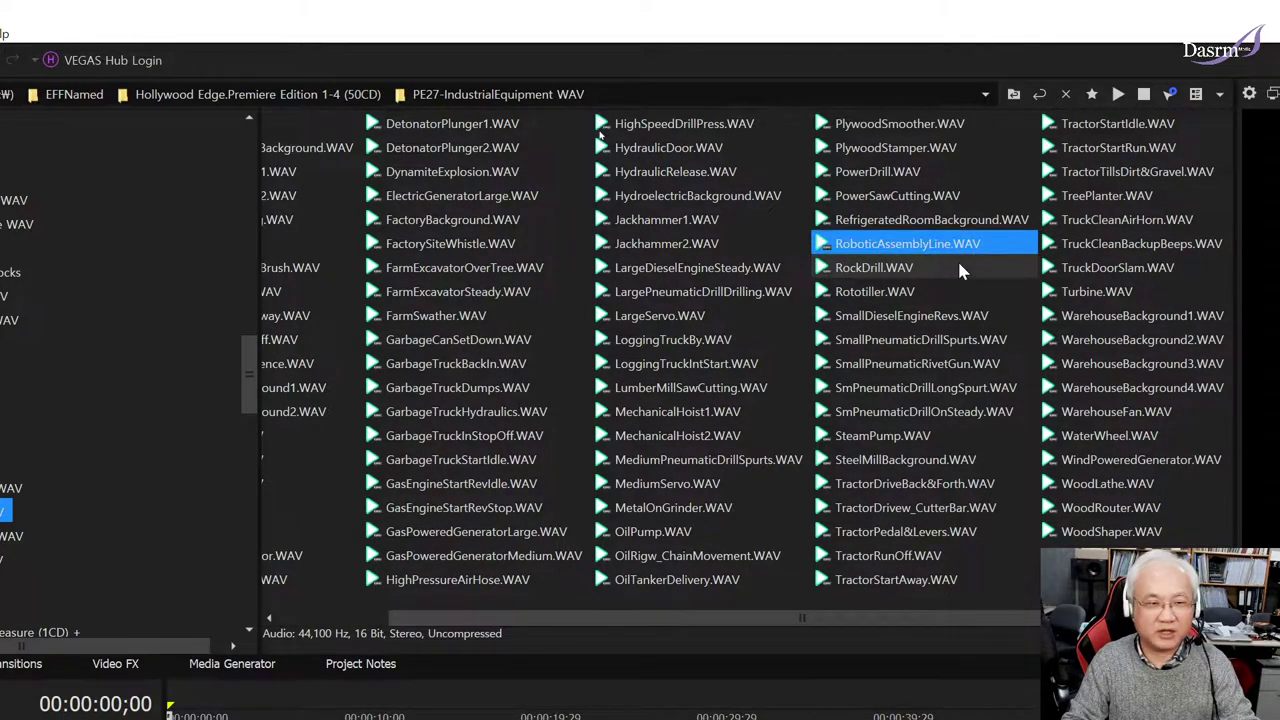
pyautogui.click(893, 316)
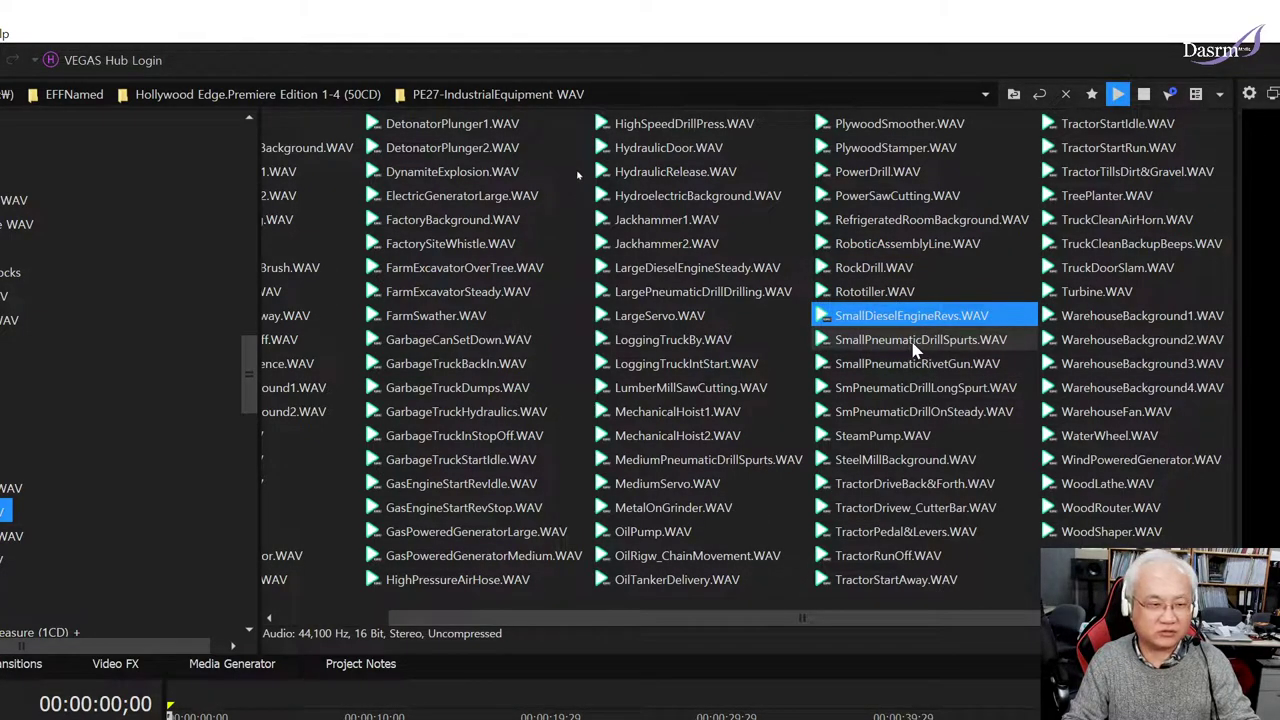
pyautogui.click(884, 438)
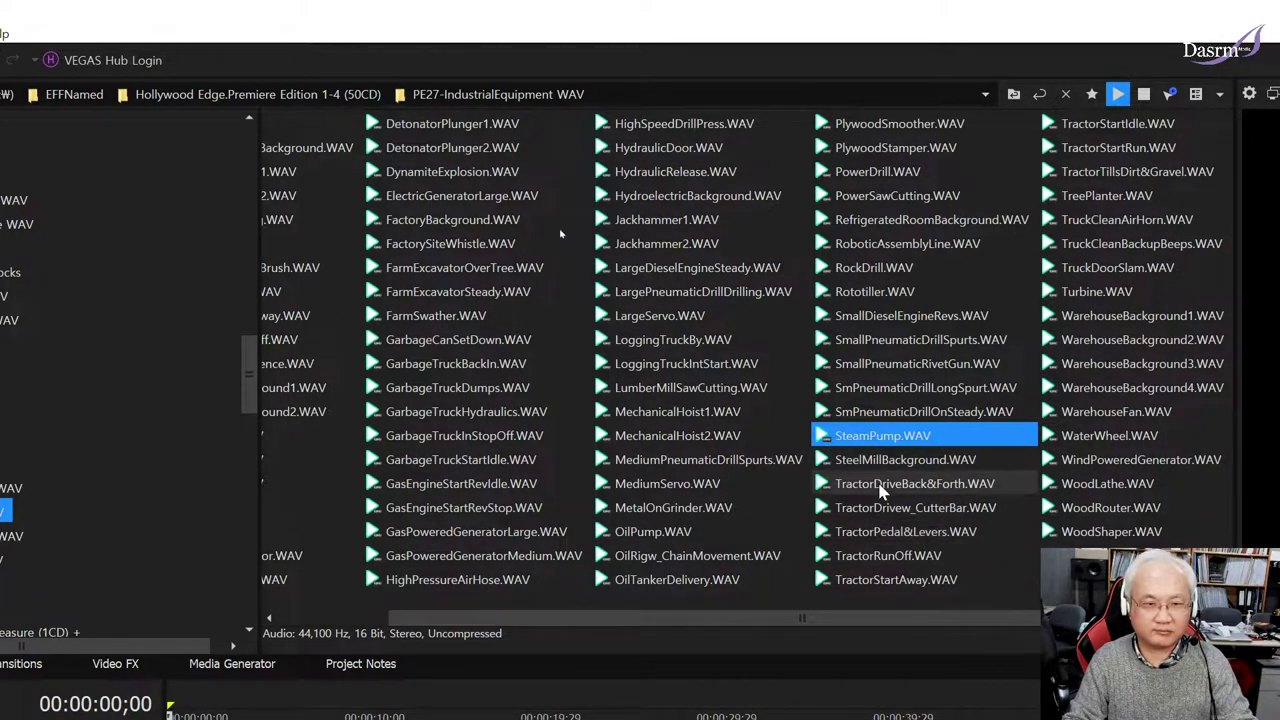
# Step: Audition Turbine, WaterWheel (replayed), WoodLathe and finally WoodShaper
pyautogui.click(1090, 291)
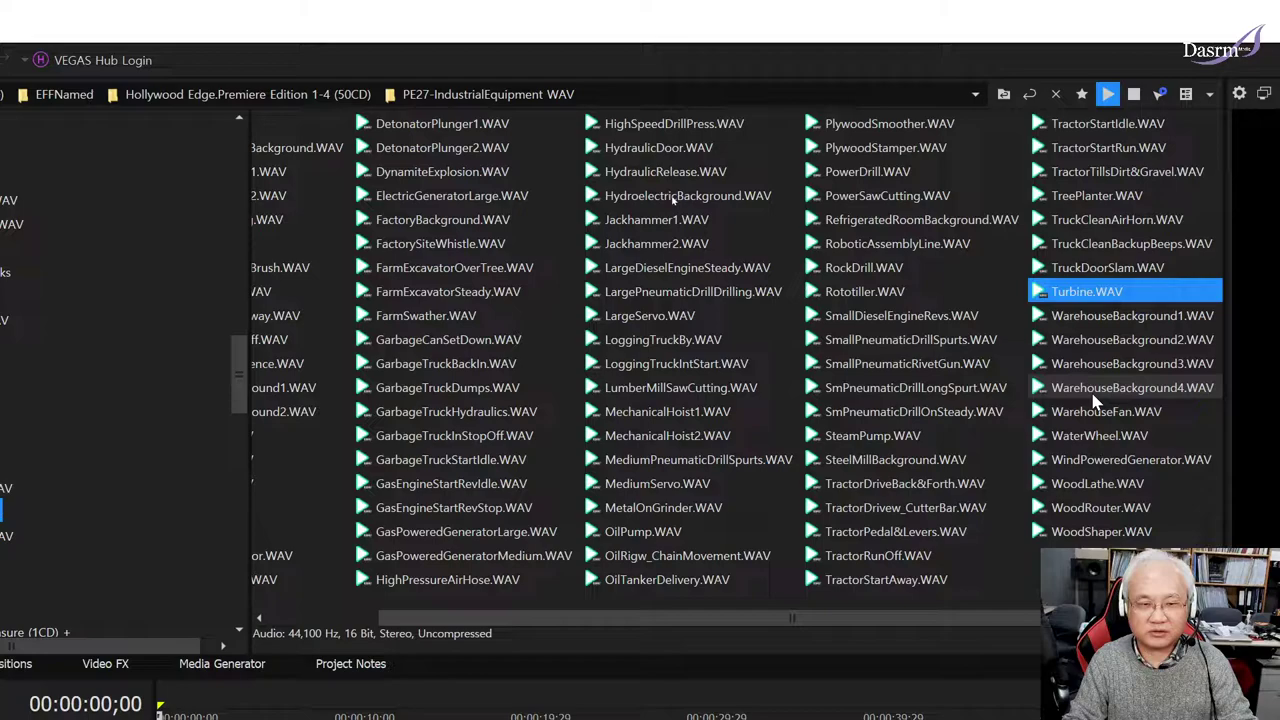
pyautogui.click(1104, 437)
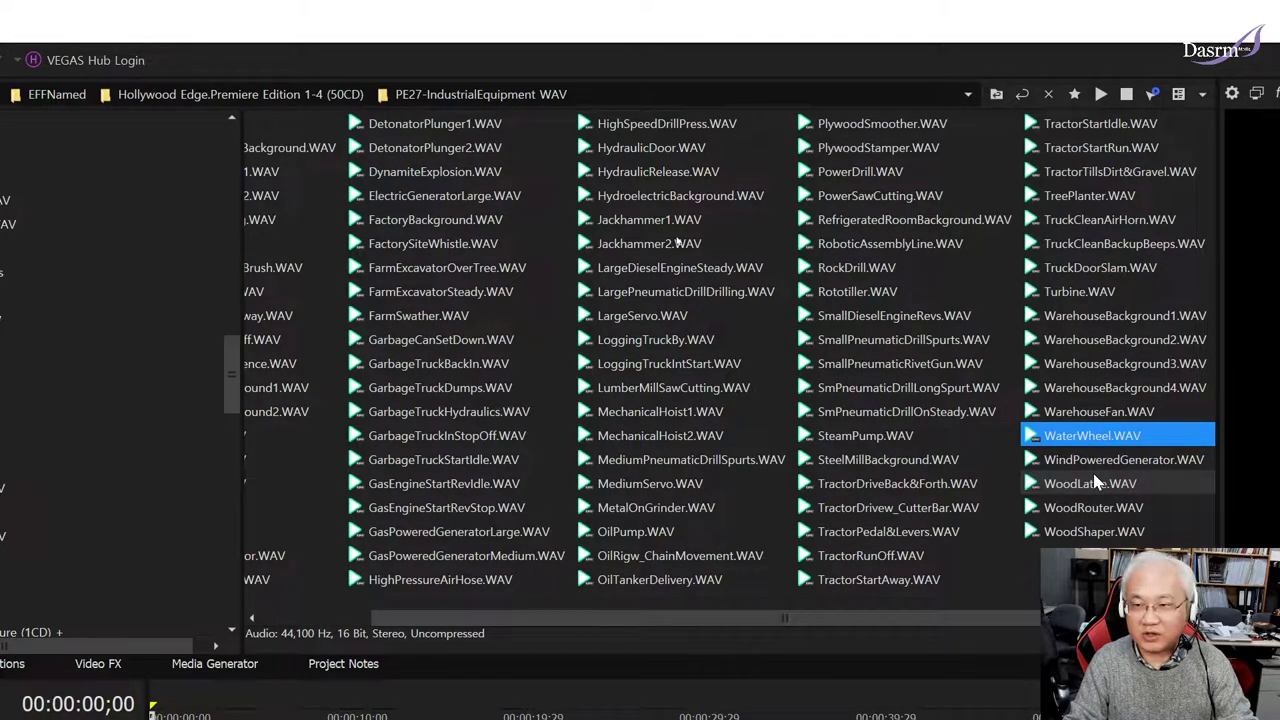
pyautogui.press('space')
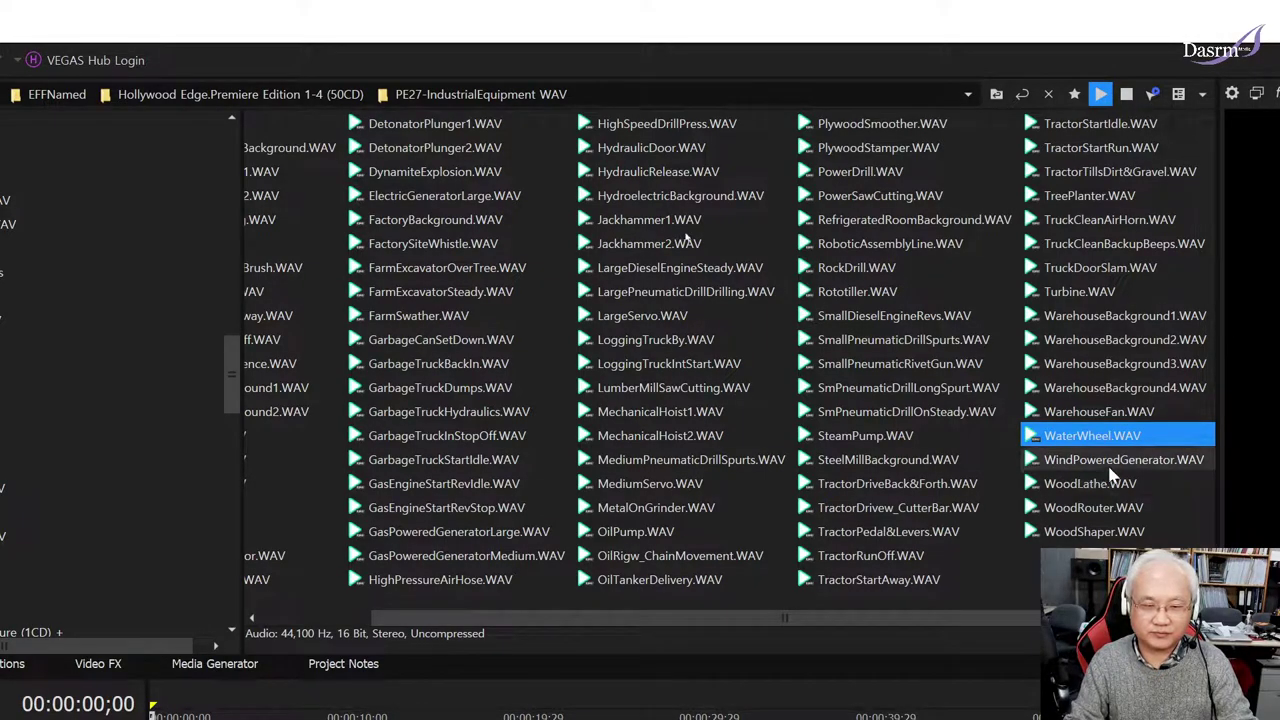
pyautogui.click(1095, 486)
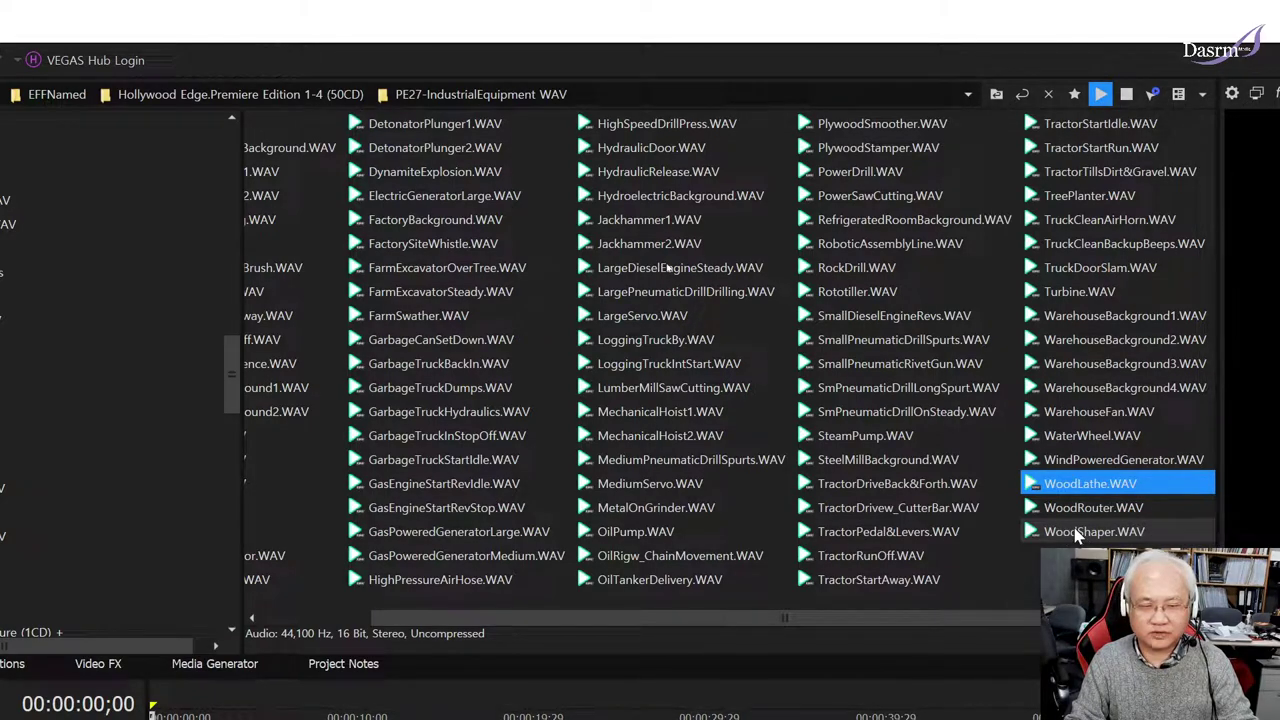
pyautogui.click(1078, 535)
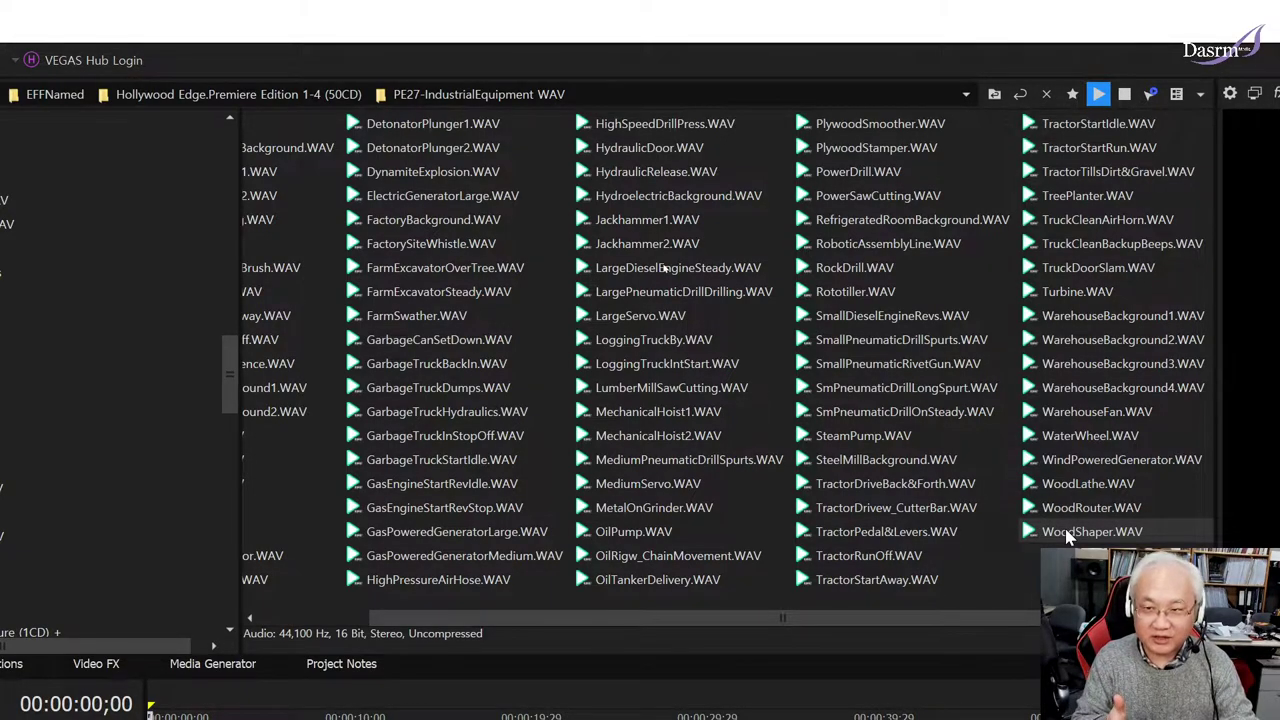
pyautogui.click(1068, 537)
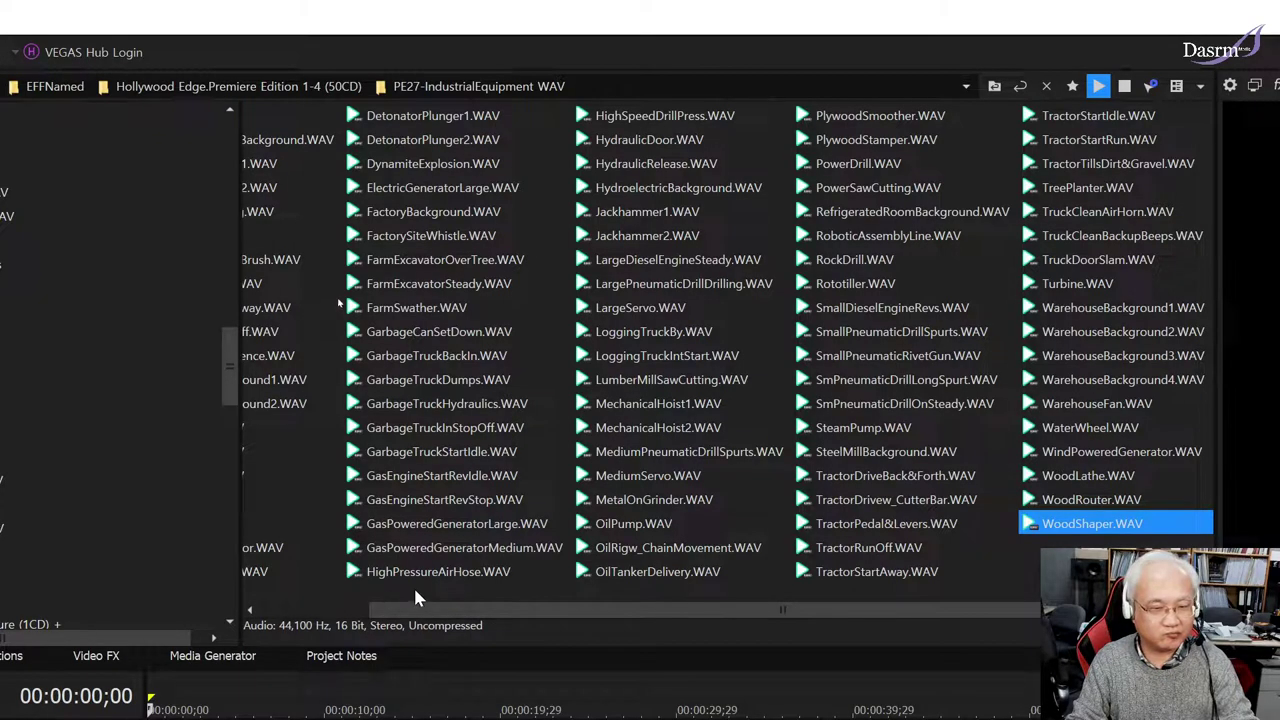
pyautogui.moveTo(384, 610); pyautogui.dragTo(272, 610)
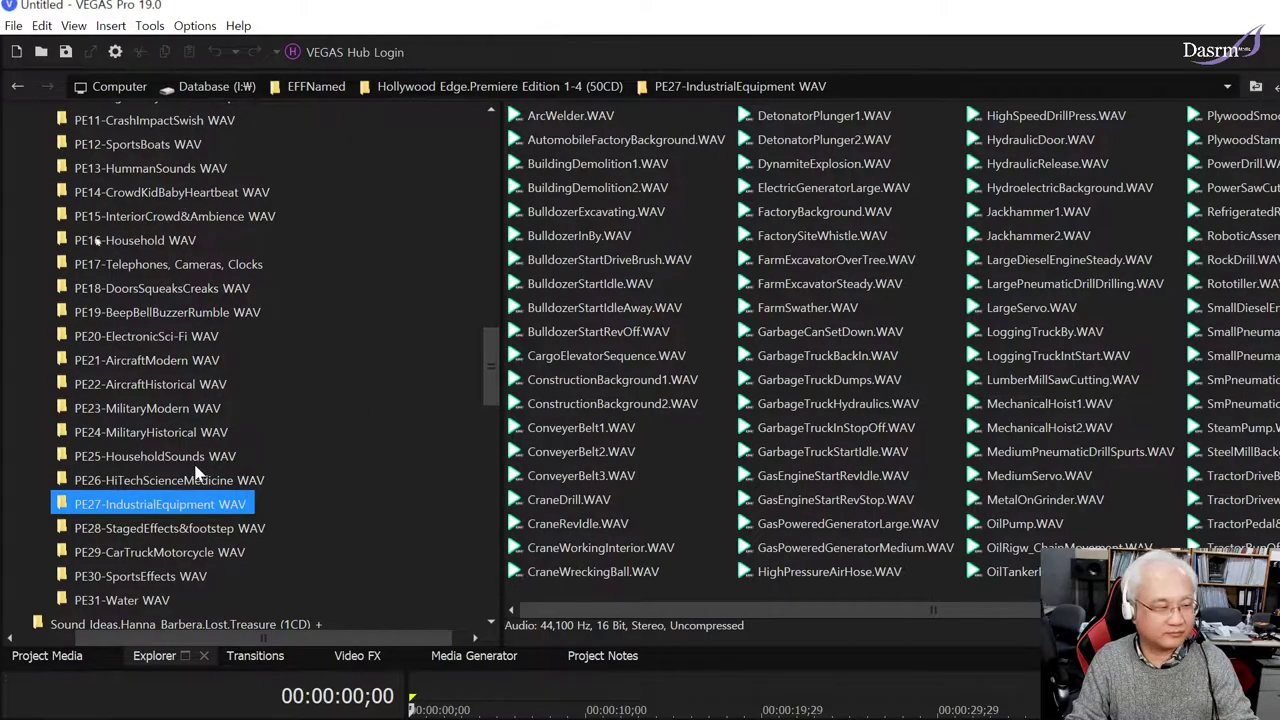
pyautogui.click(188, 532)
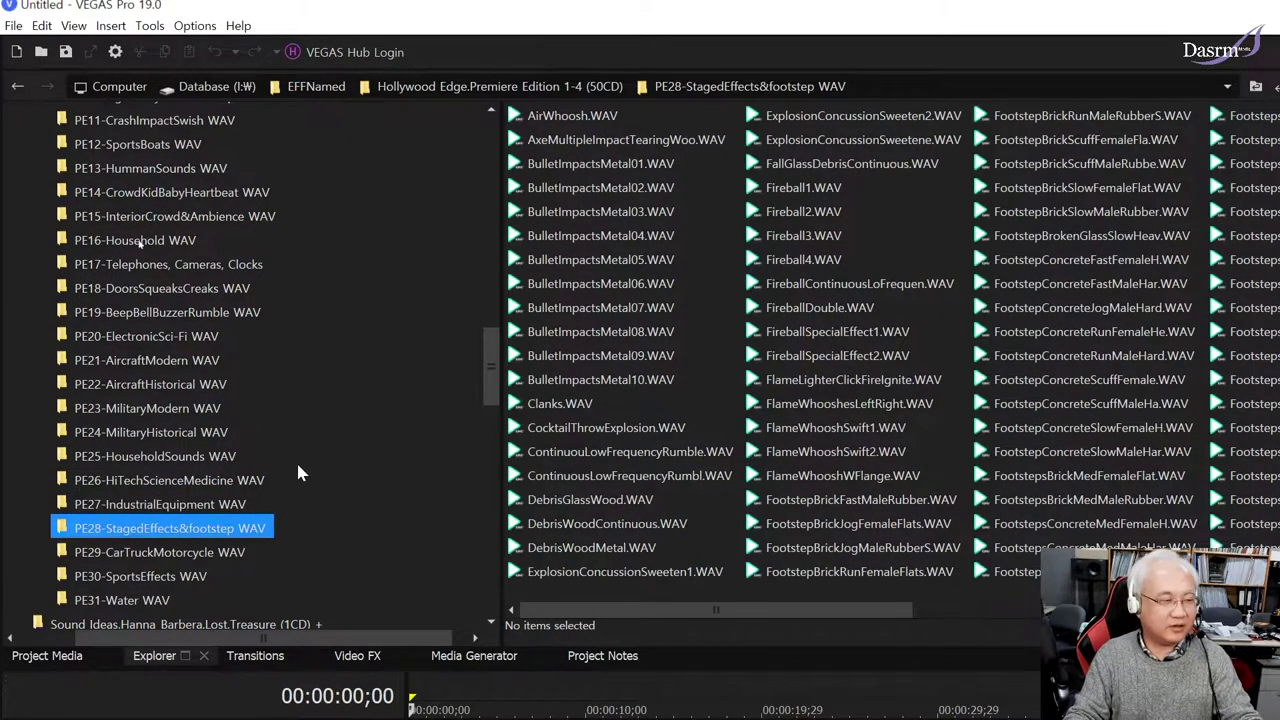
pyautogui.click(203, 506)
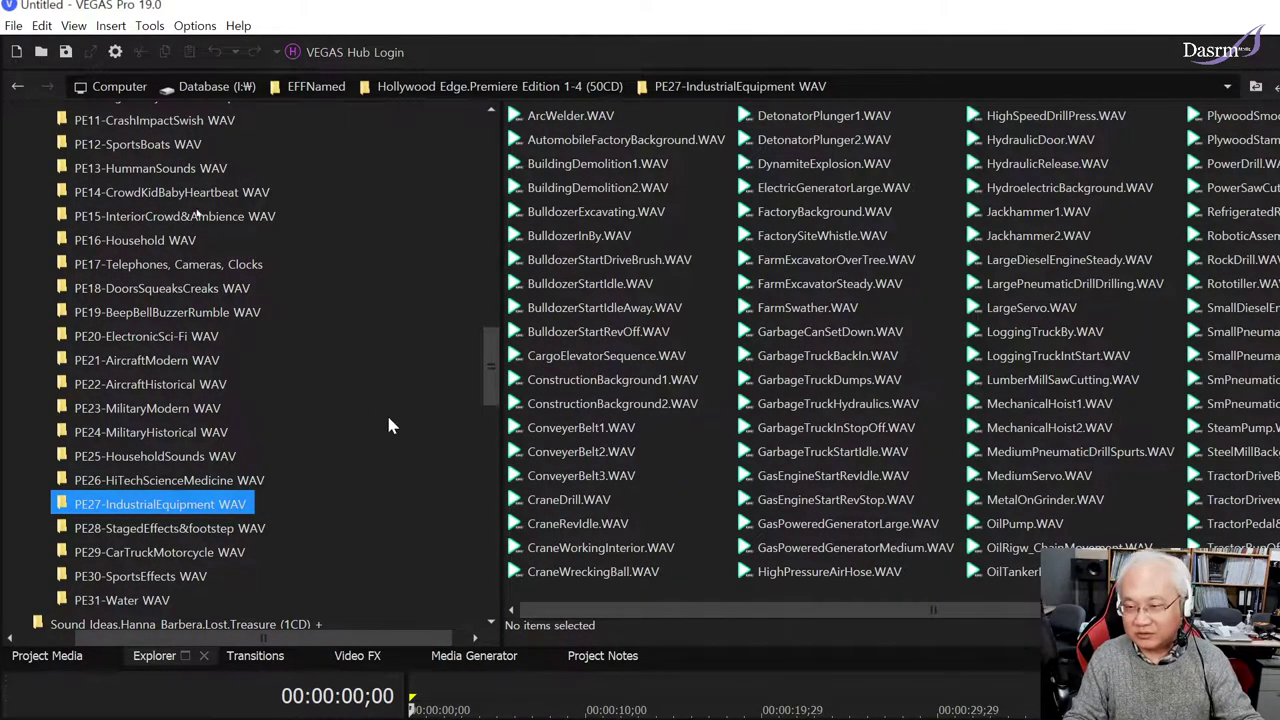